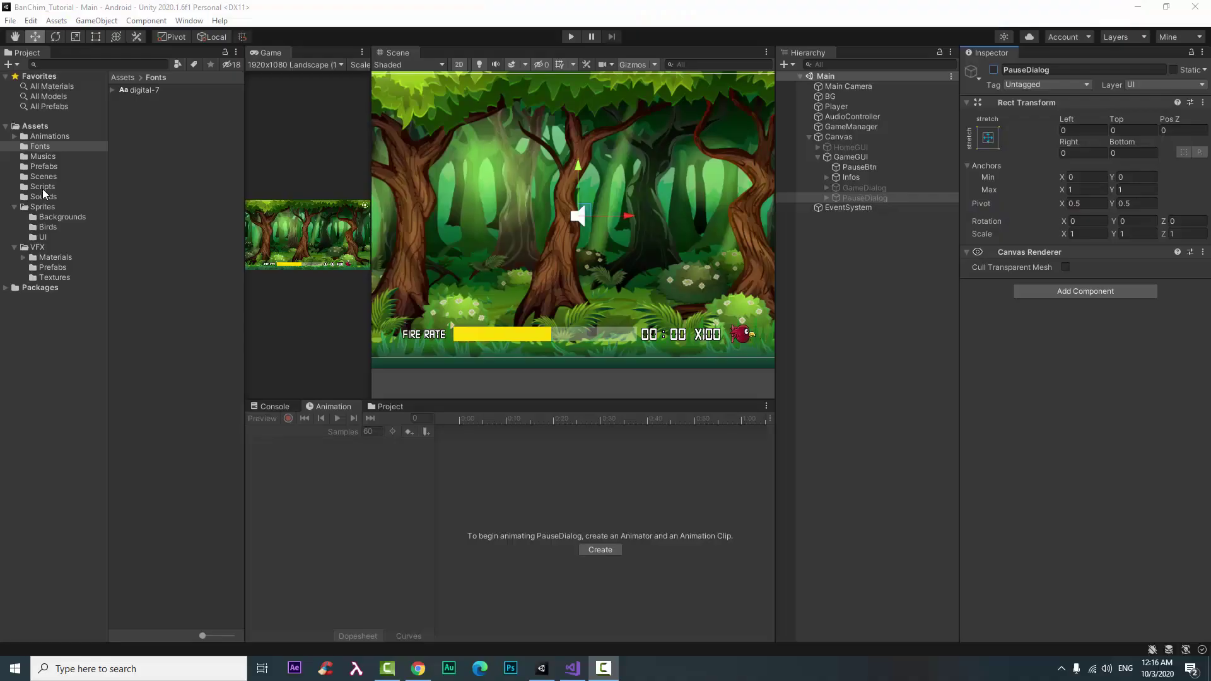
Step: Open the Scripts folder under Assets in the Project window
left_click(43, 188)
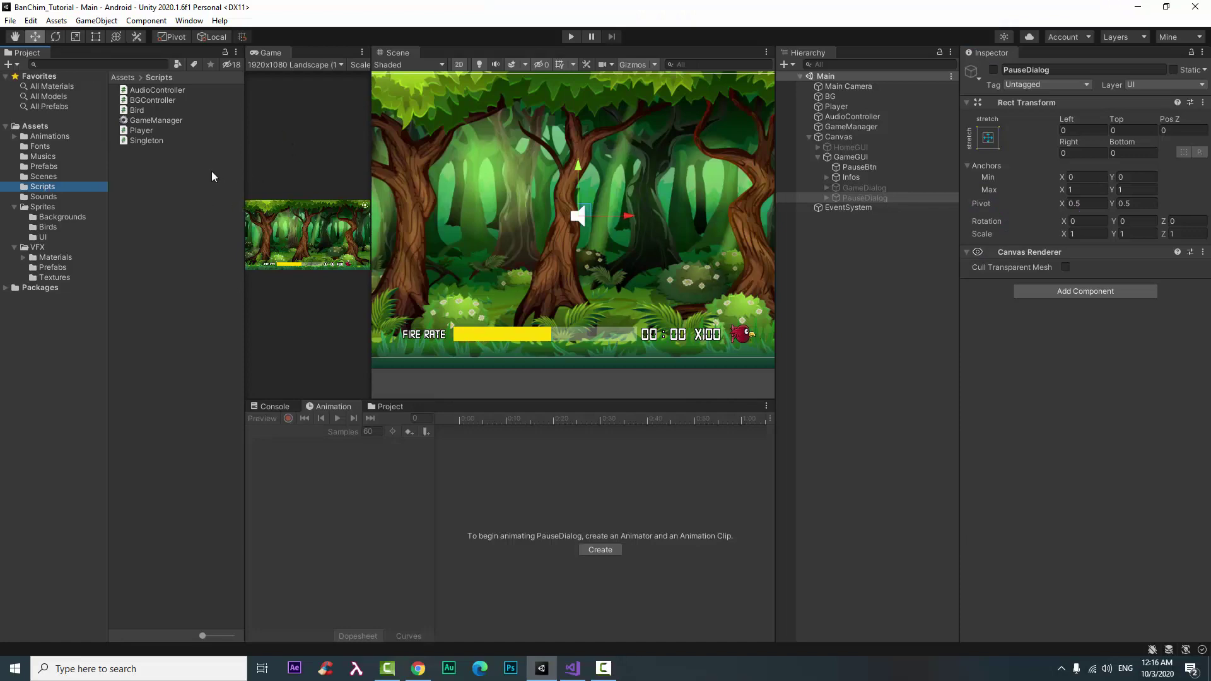
Step: Create a new C# script named Dialog in the Scripts folder
right_click(208, 216)
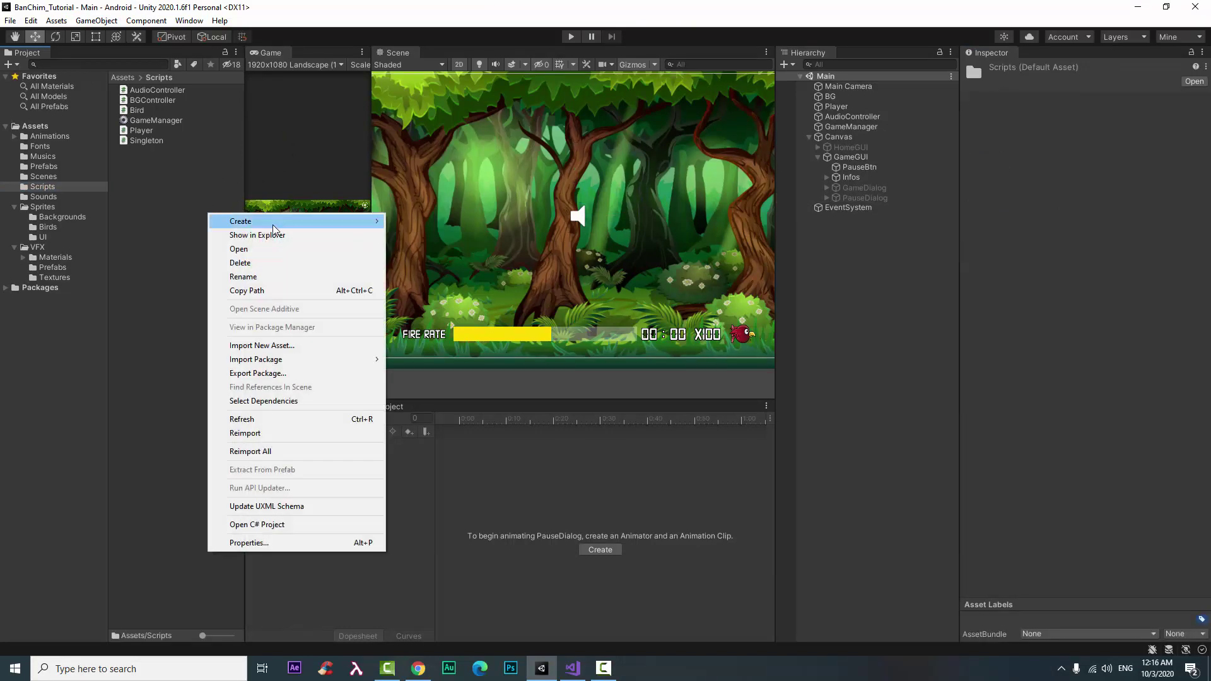
mouse_move(314, 226)
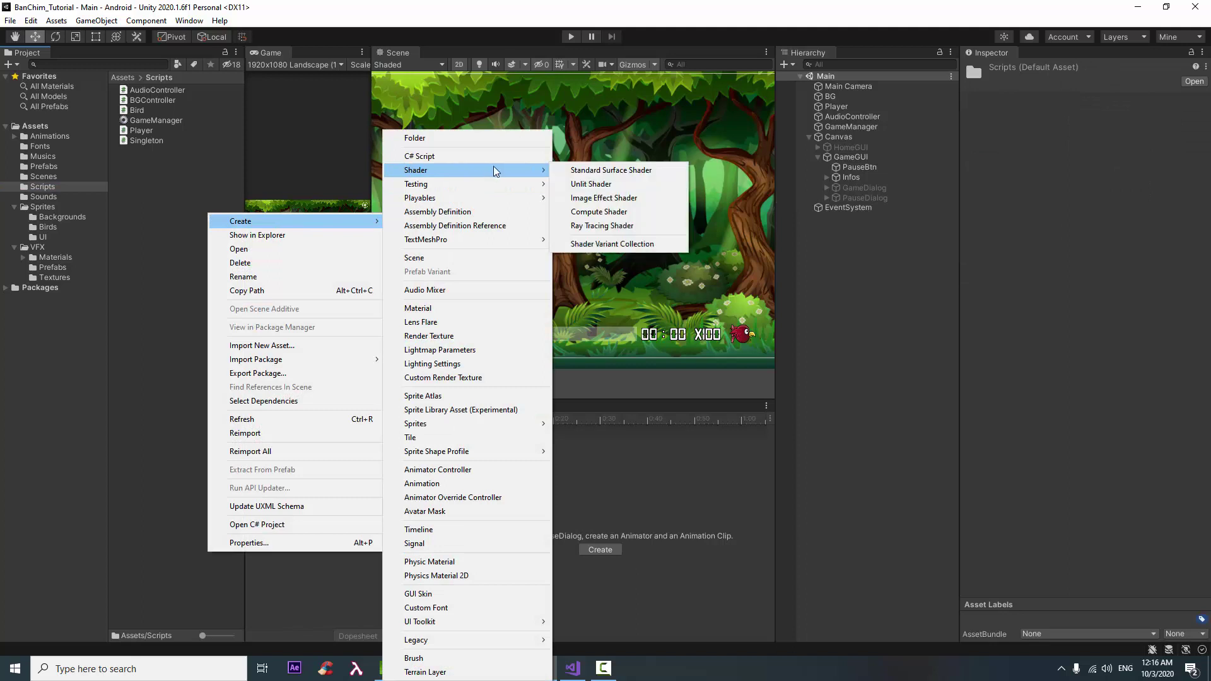
left_click(502, 161)
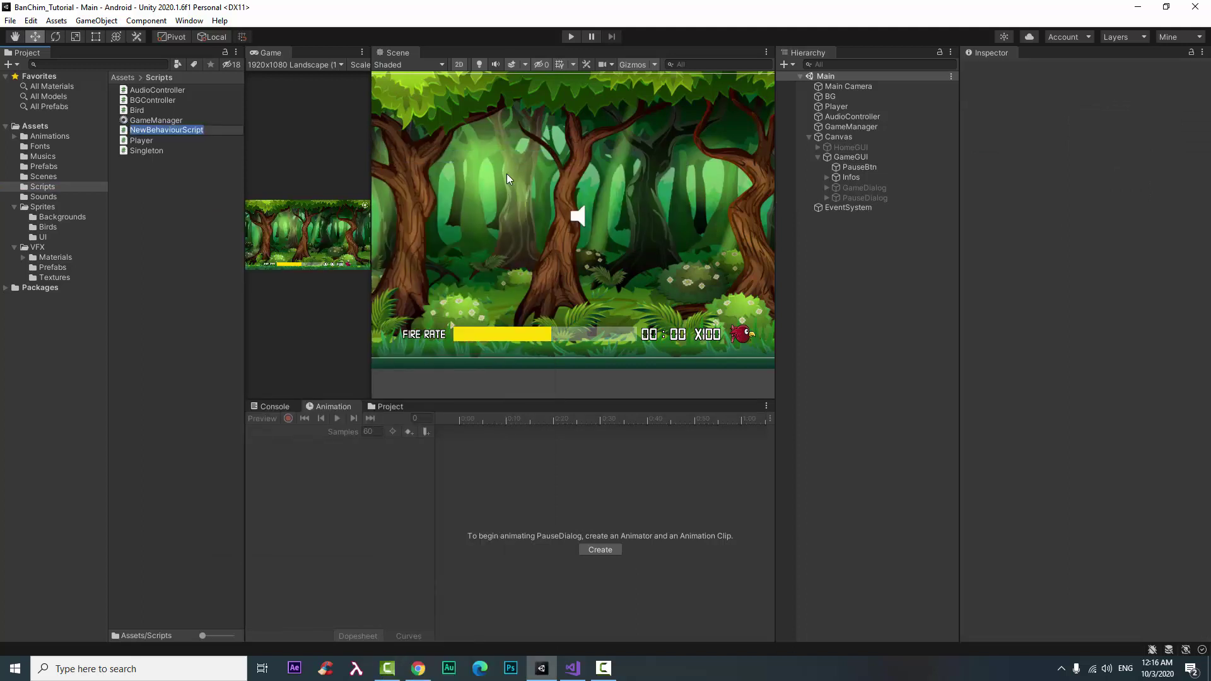
type("Dialog")
key("Return")
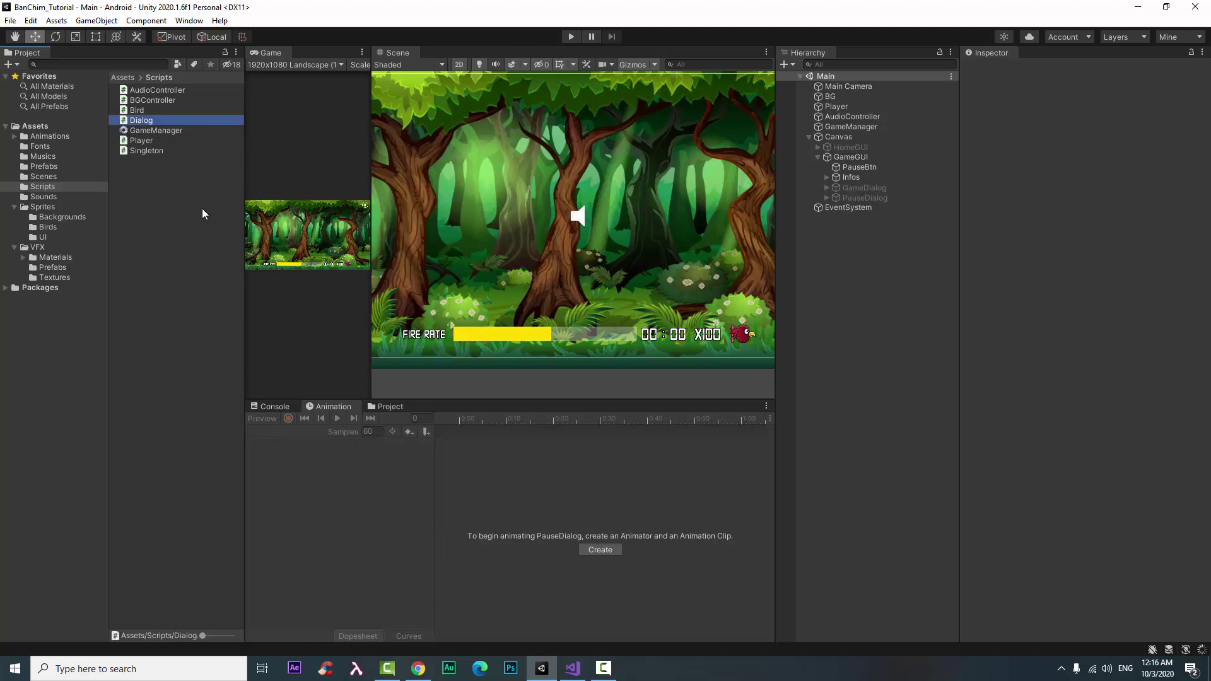
Step: Create a second C# script named GameGUIManager in Scripts
key("alt+Tab")
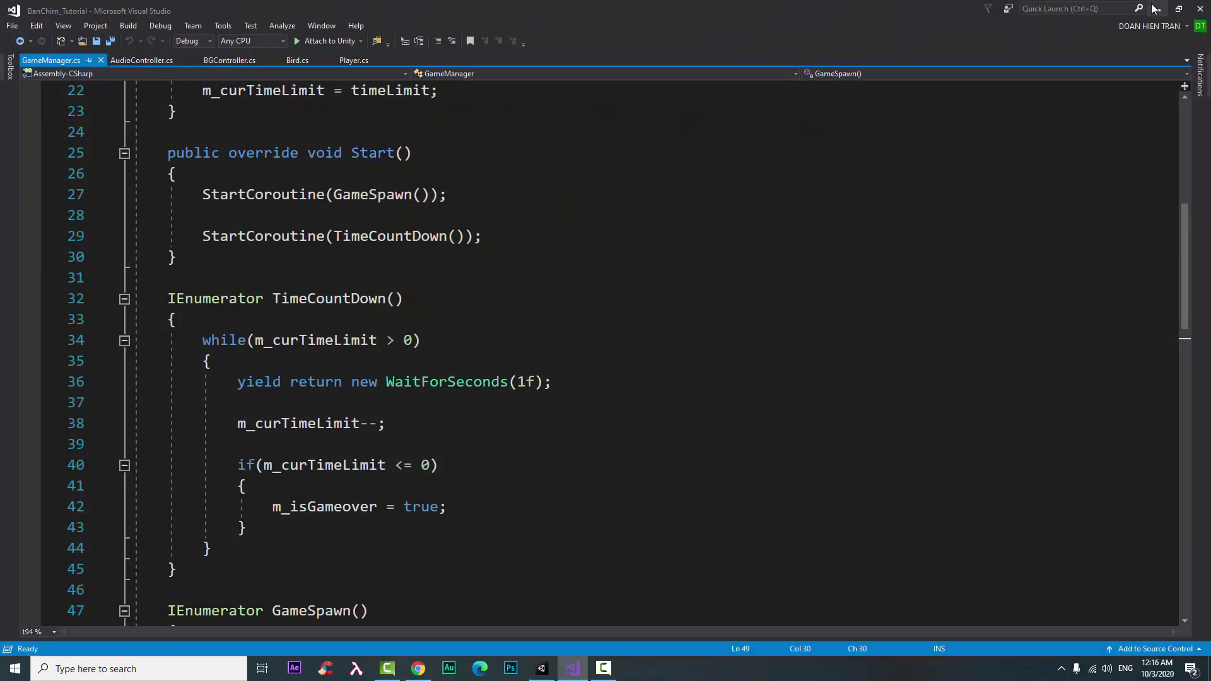
left_click(1158, 10)
right_click(240, 225)
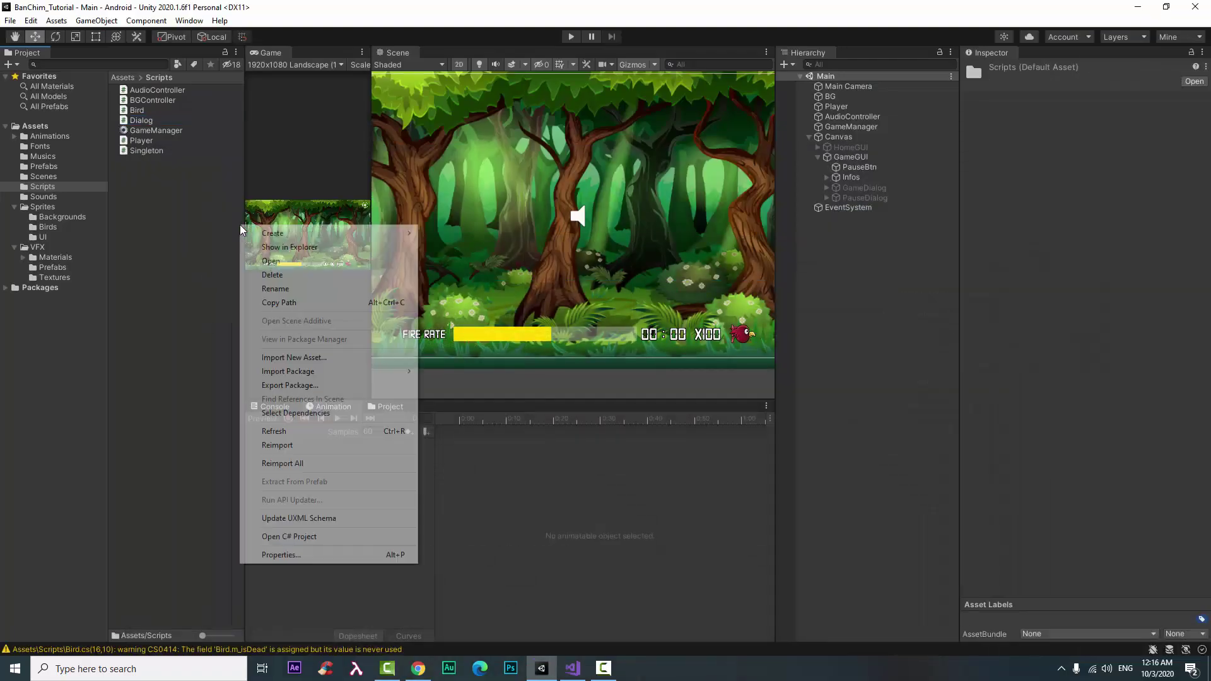
mouse_move(335, 234)
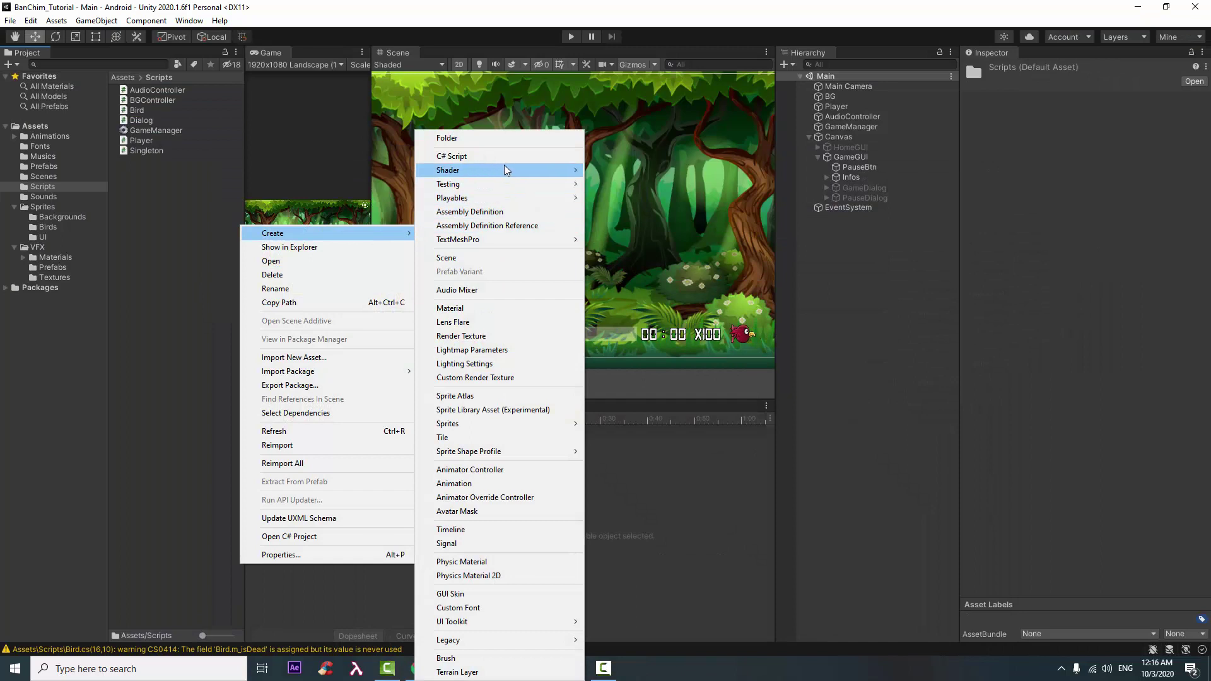
left_click(521, 156)
type("GUI")
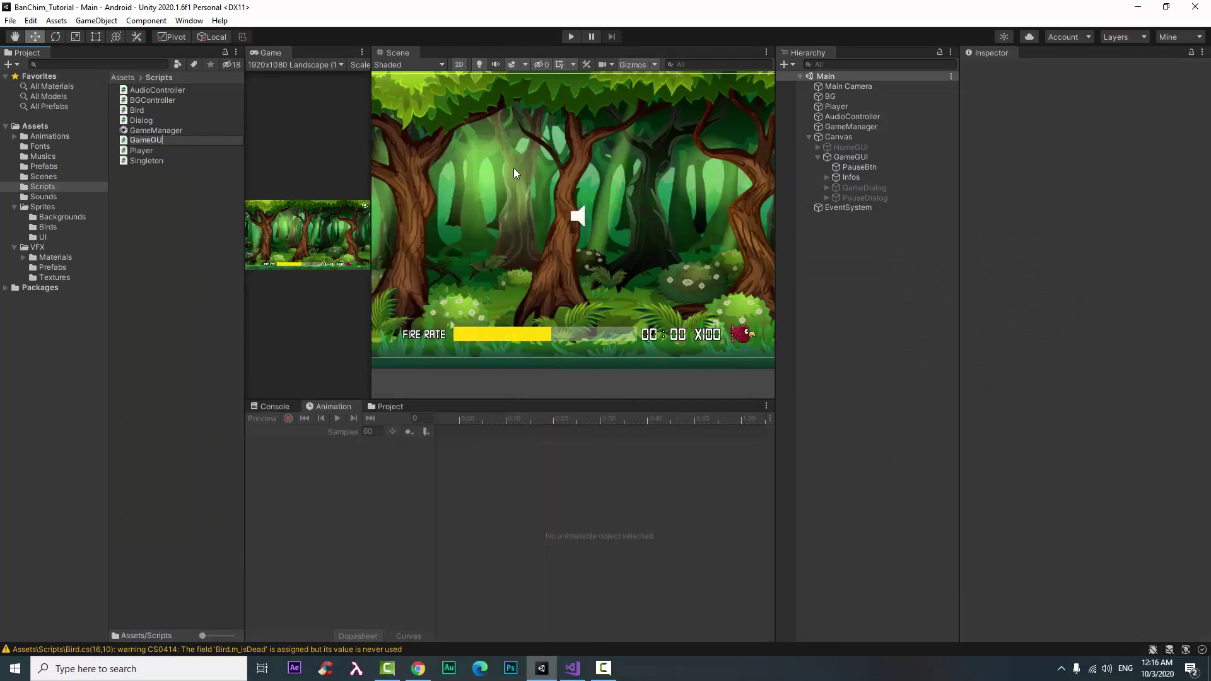
type("Manager")
key("Return")
Step: Open GameGUIManager in the code editor, then come back to the Unity editor
double_click(188, 126)
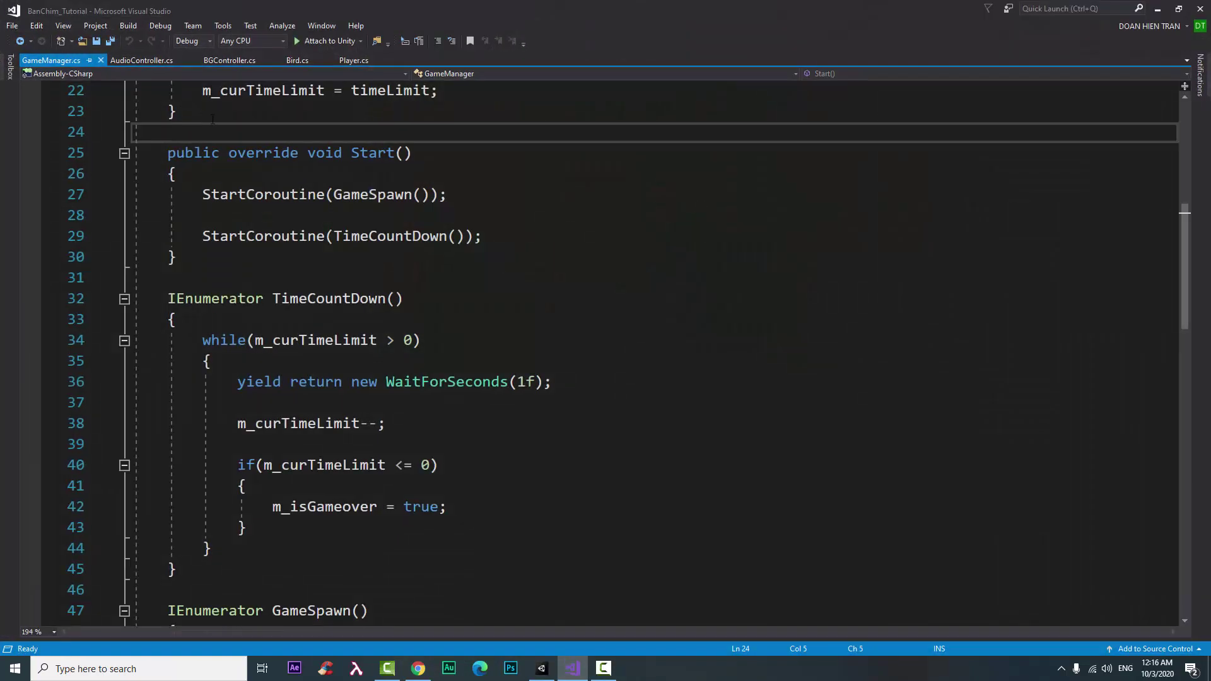
key("super+d")
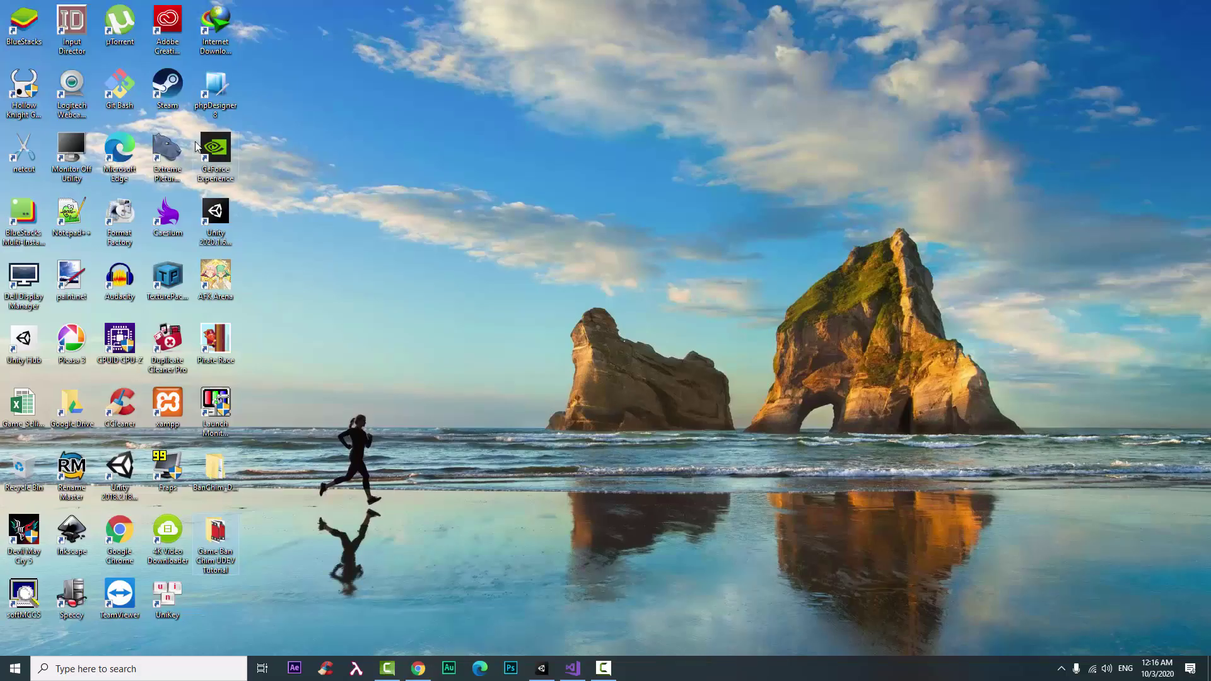
key("super+d")
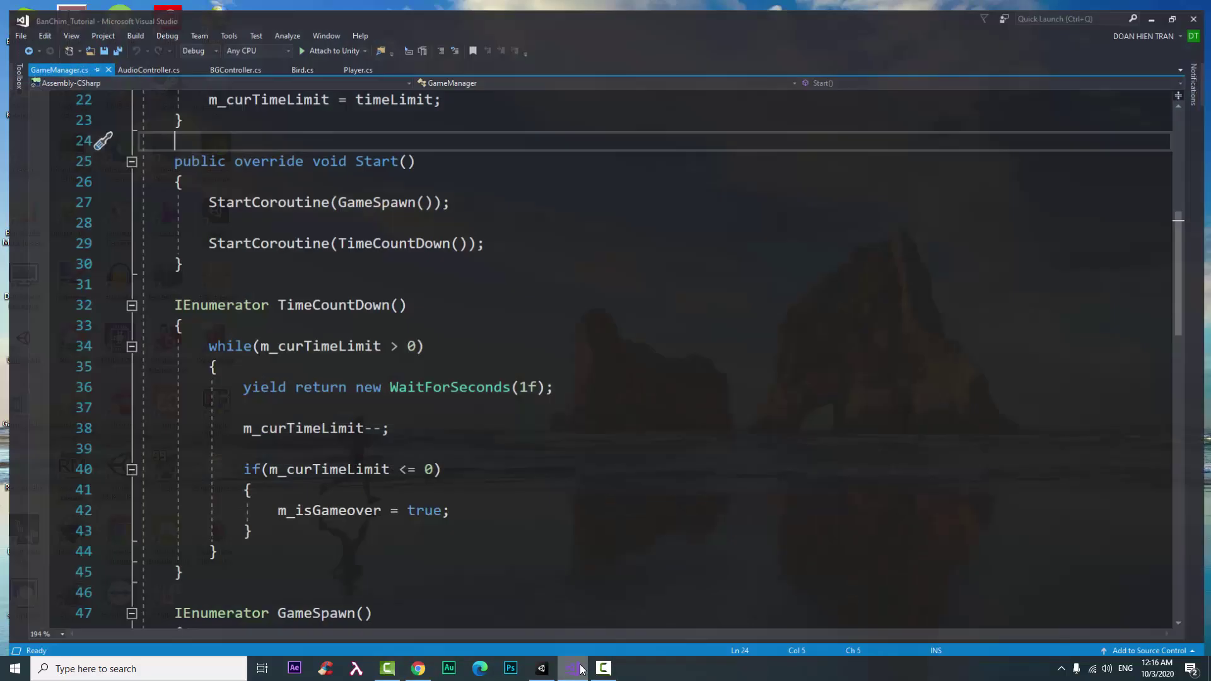
left_click(541, 668)
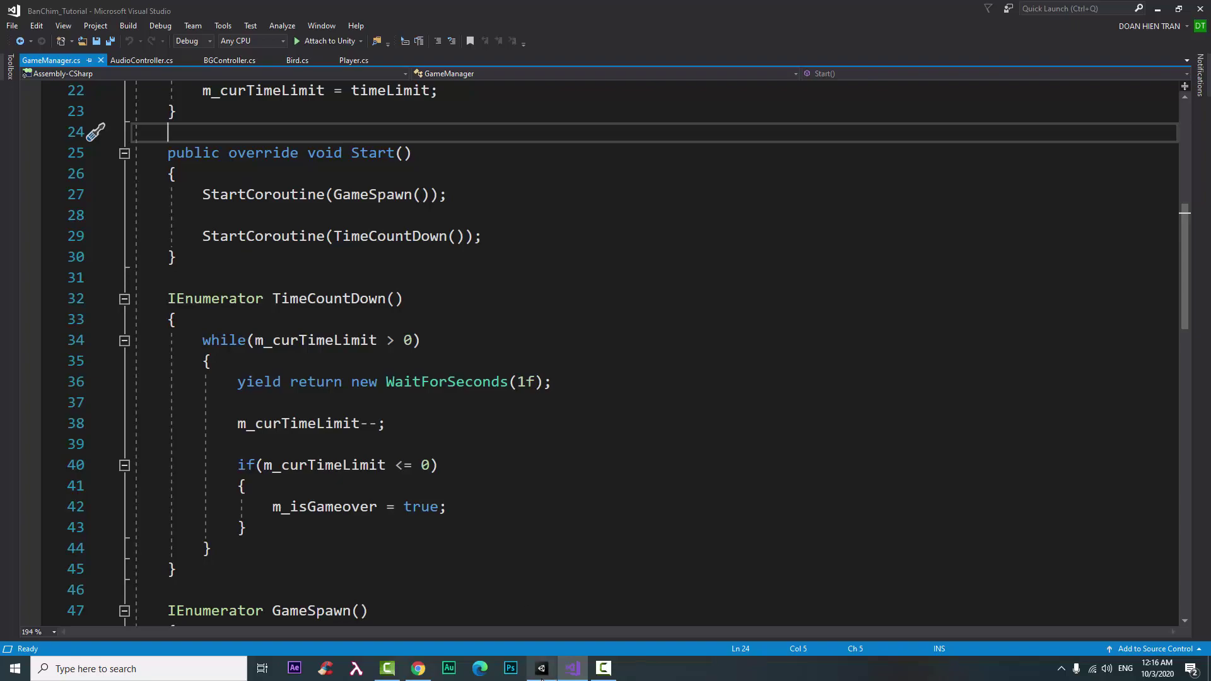
Step: Open Dialog.cs and GameGUIManager.cs, and delete Dialog's default Start and Update methods
double_click(157, 121)
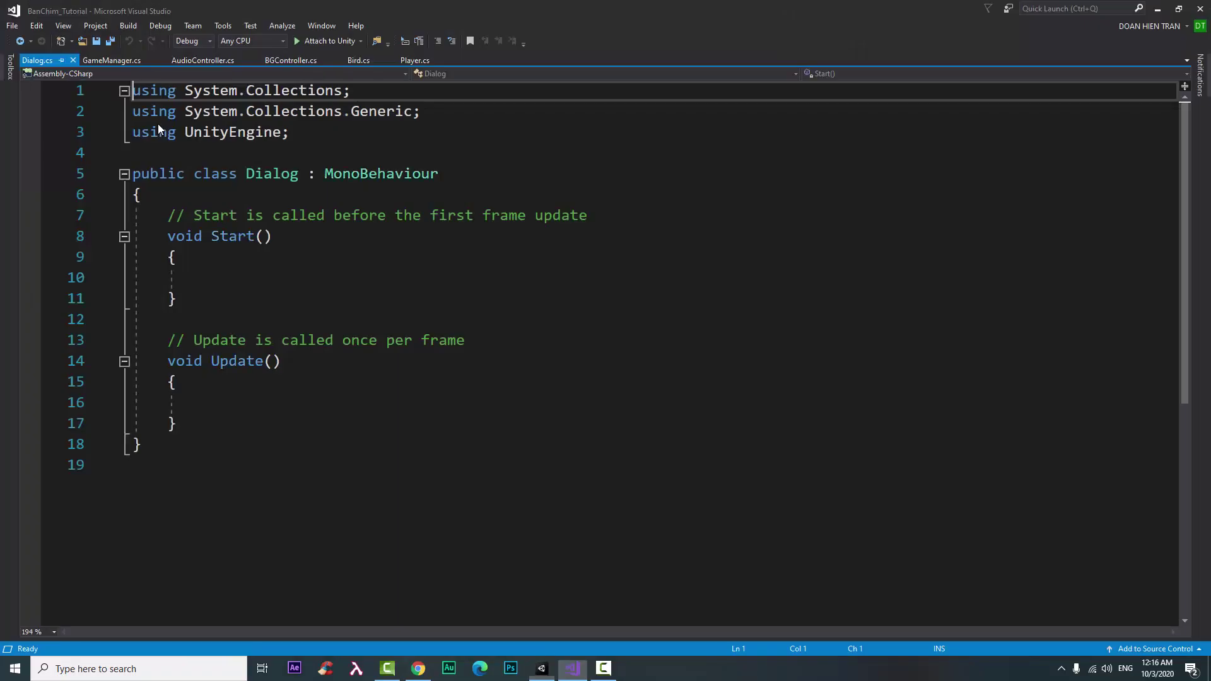
left_click(544, 668)
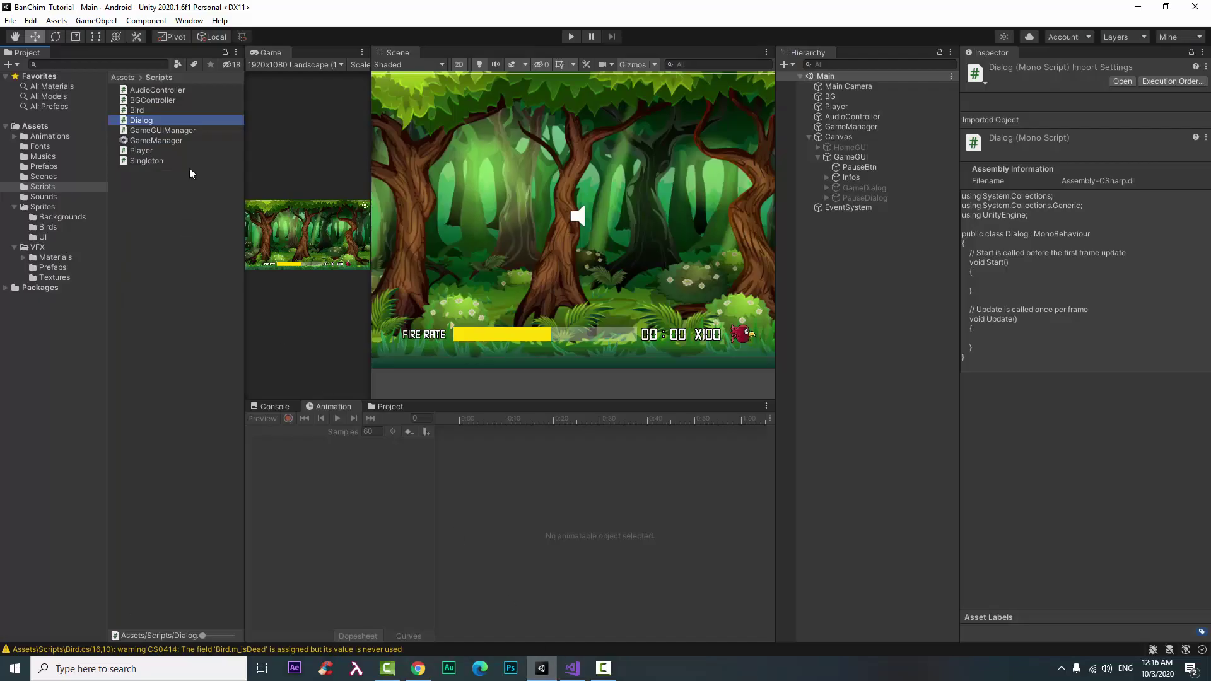
double_click(202, 131)
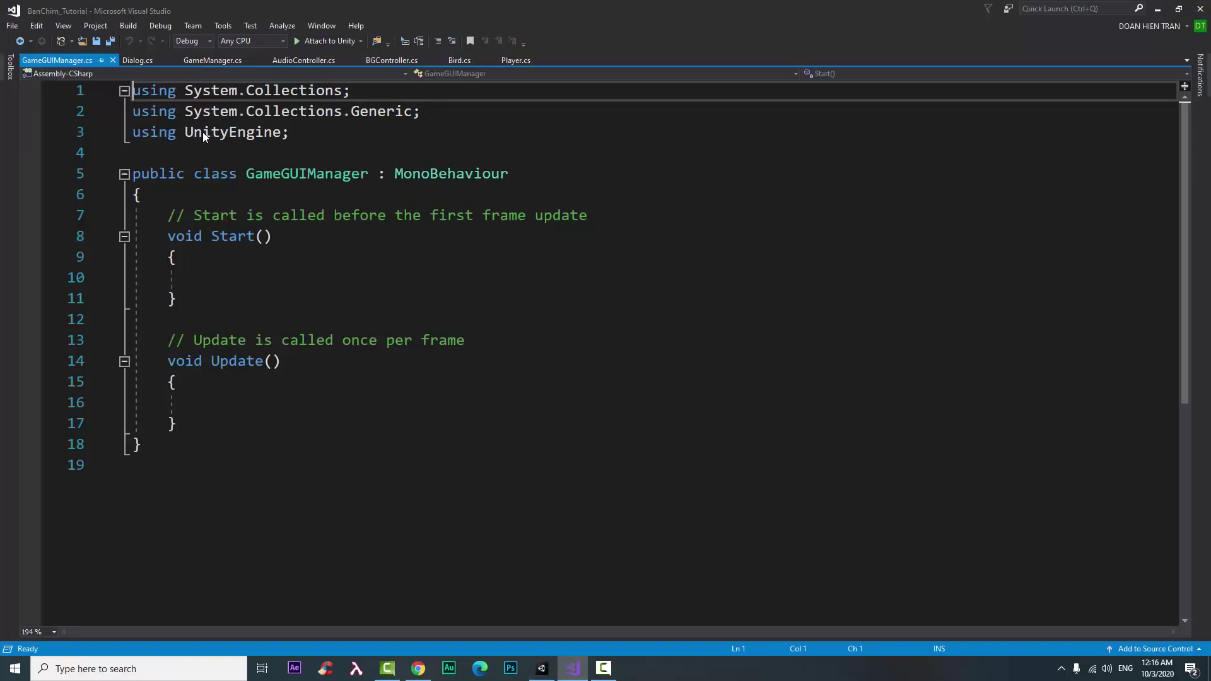
left_click(132, 61)
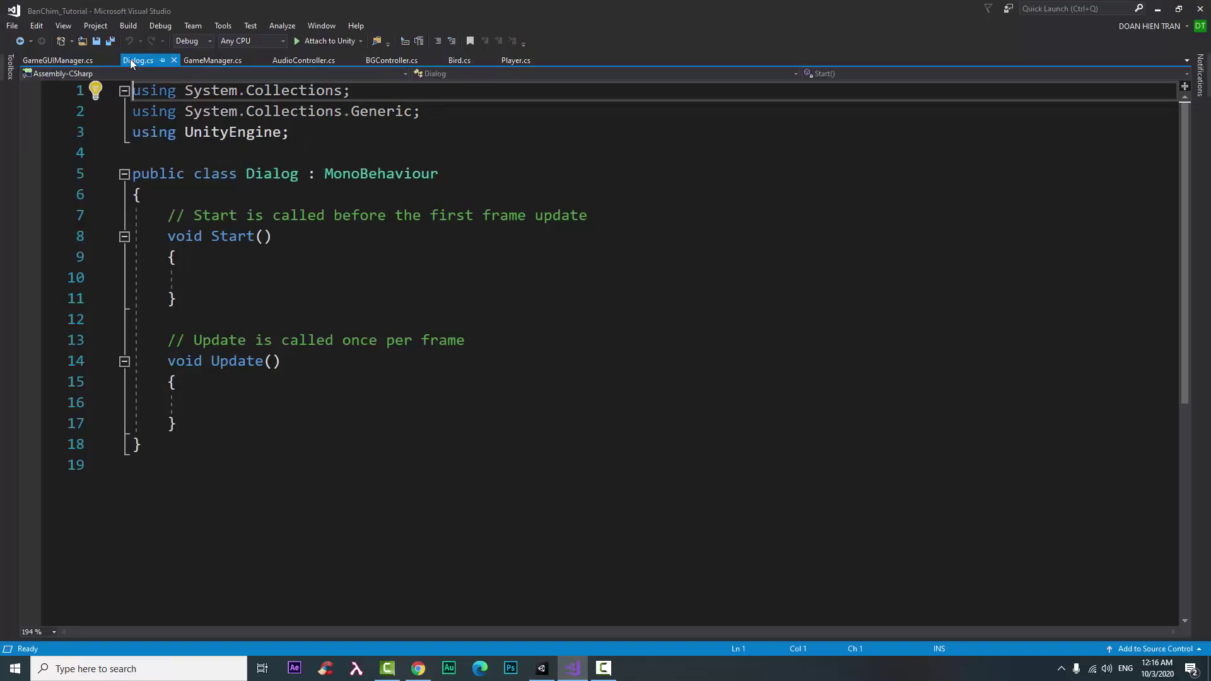
left_click_drag(208, 422, 173, 224)
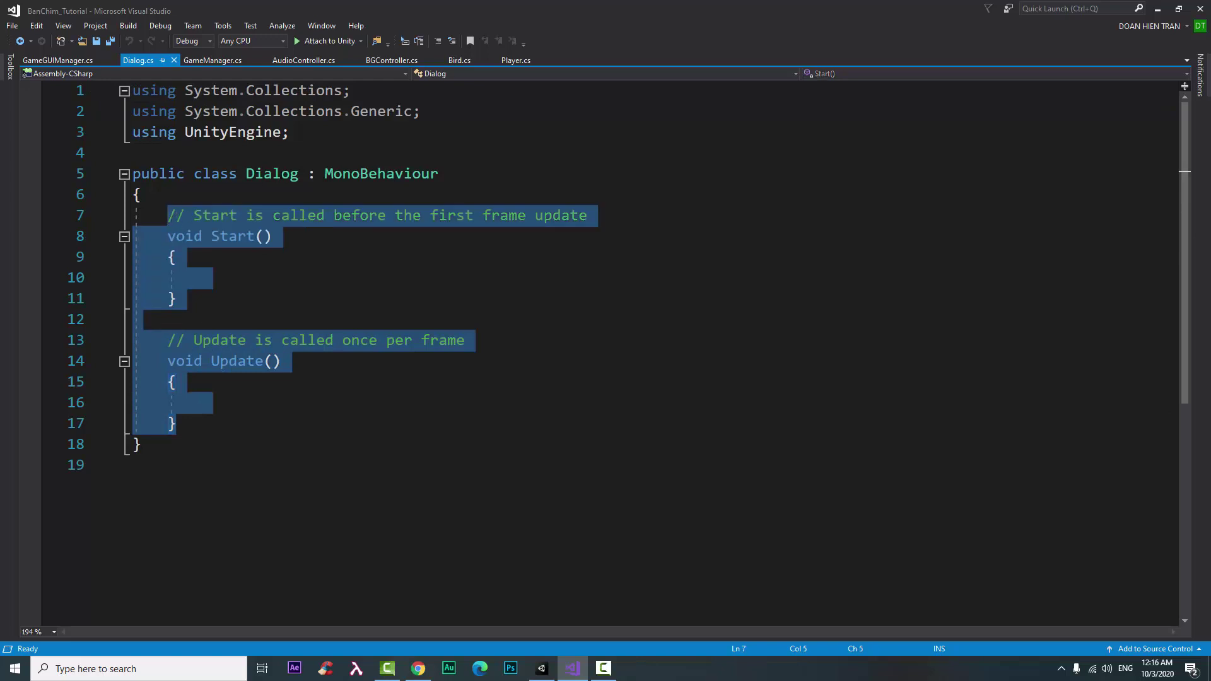
key("Delete")
Step: Add the import 'using UnityEngine.UI;' below the existing usings in Dialog.cs
left_click(338, 140)
key("Return")
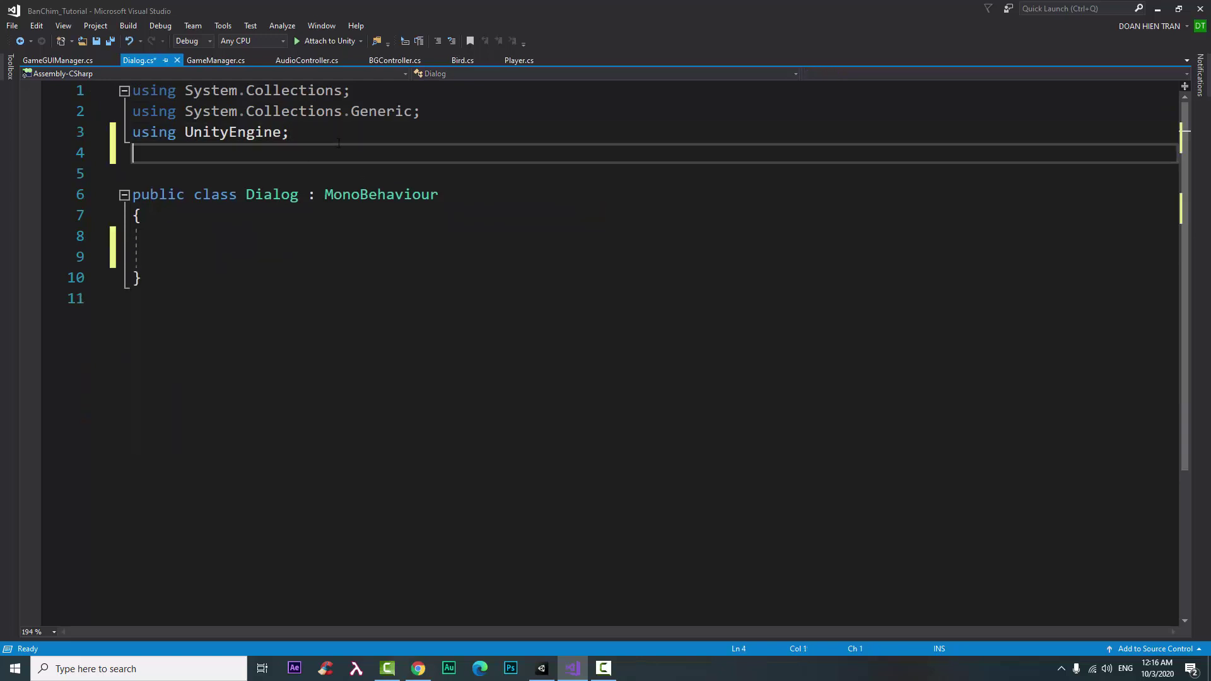
type("using uh")
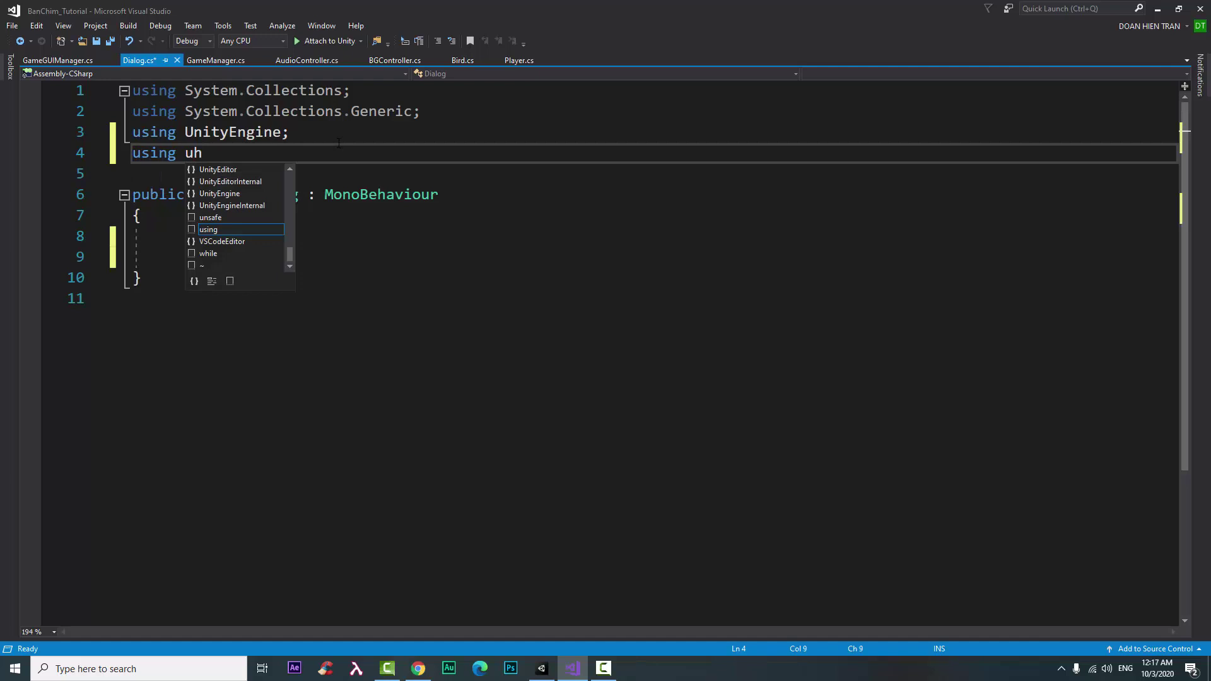
key("BackSpace")
type("n")
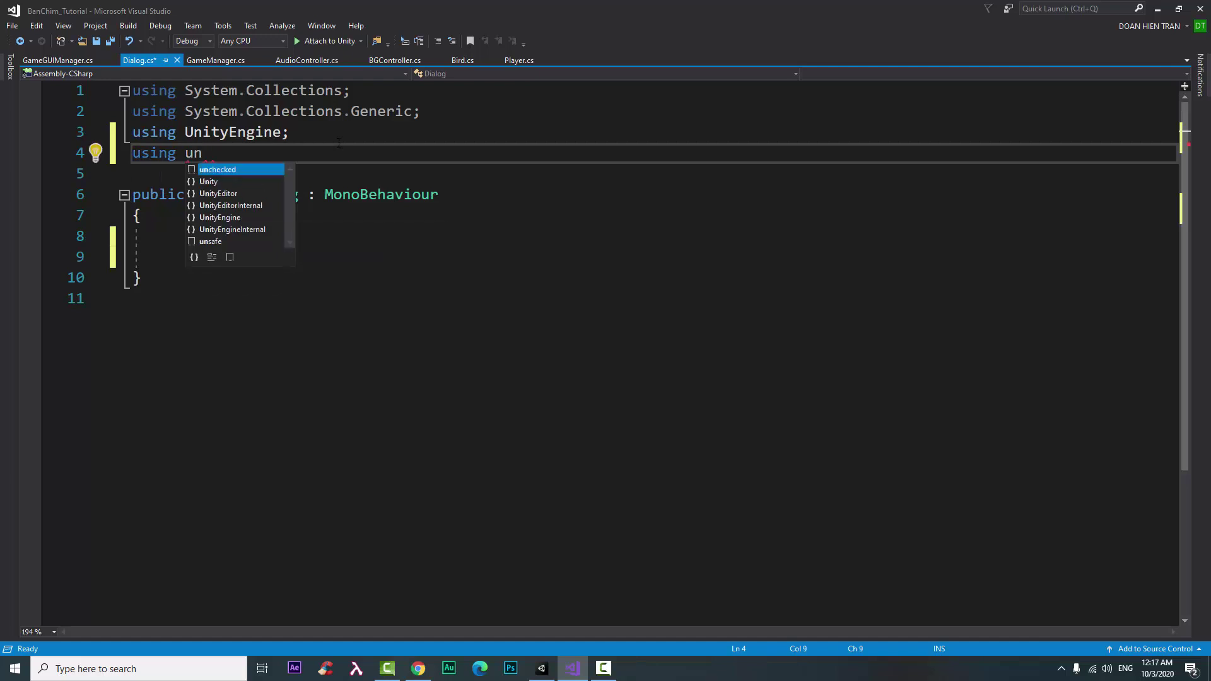
key("Down")
key("Down")
key("Down")
key("Down")
key("Tab")
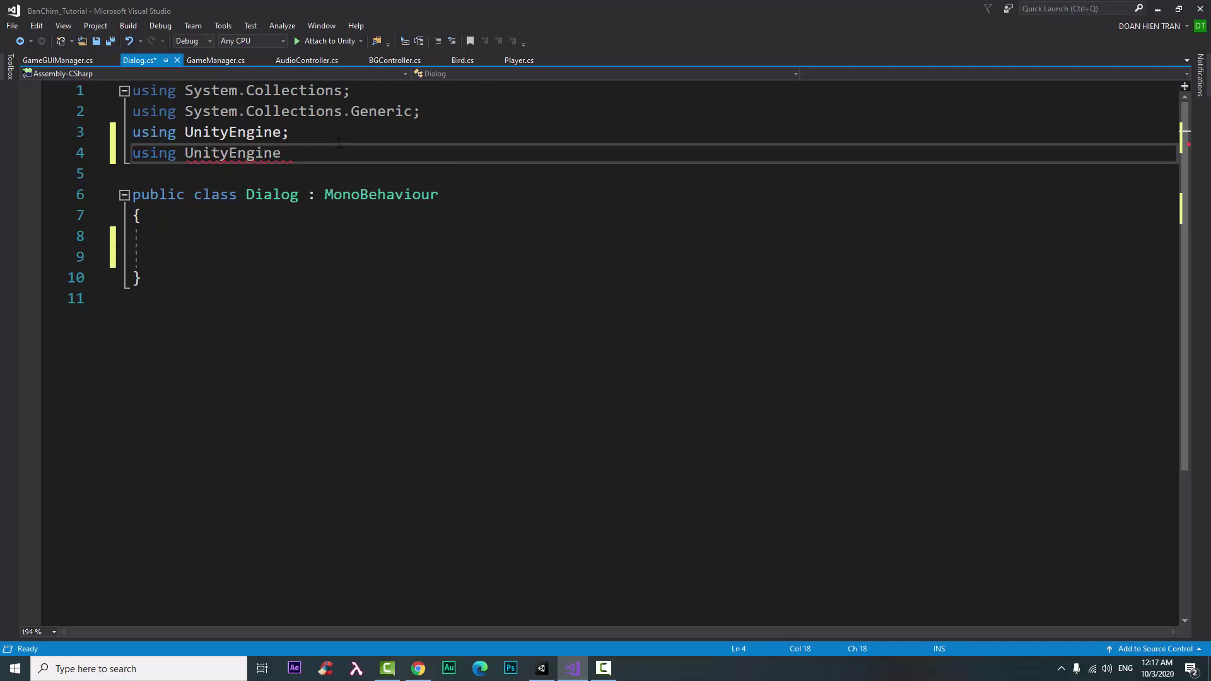
type(".")
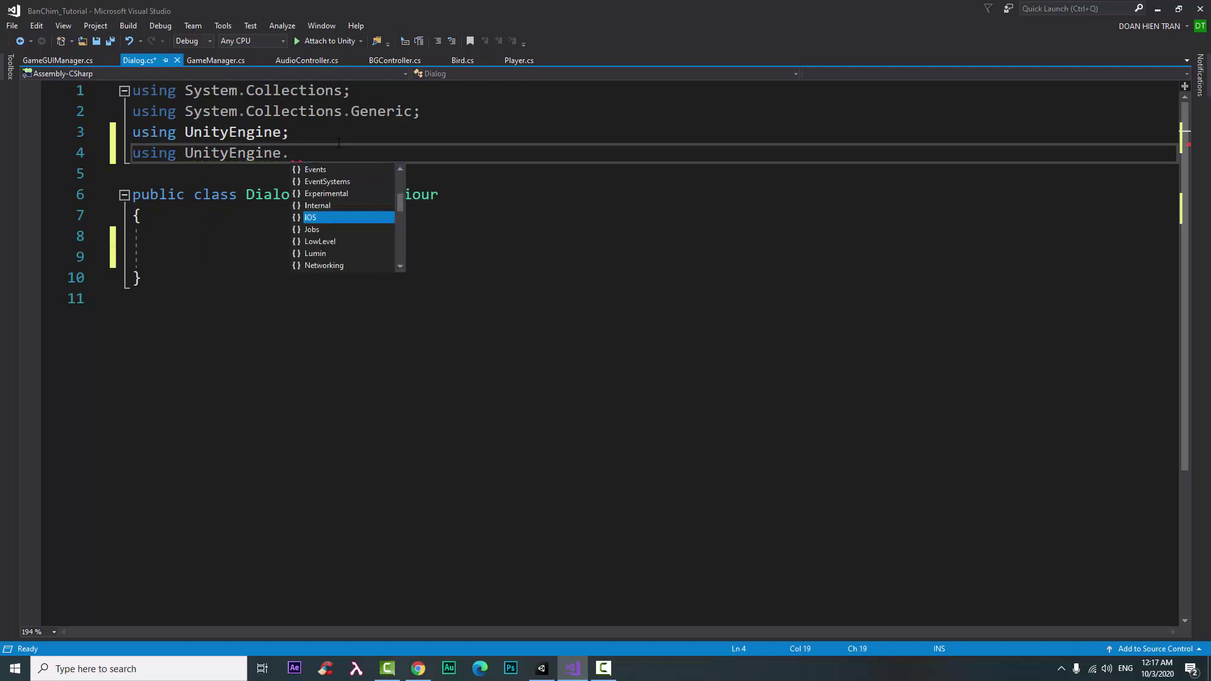
type("U")
key("Tab")
key("ctrl+z")
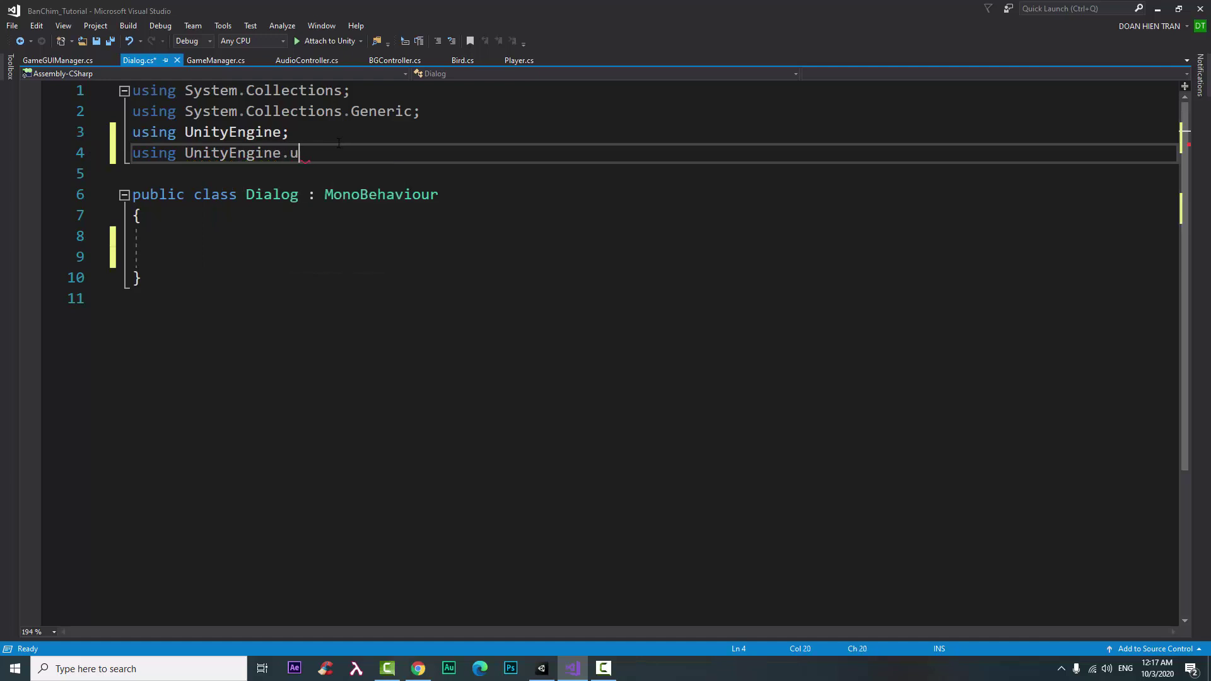
key("ctrl+space")
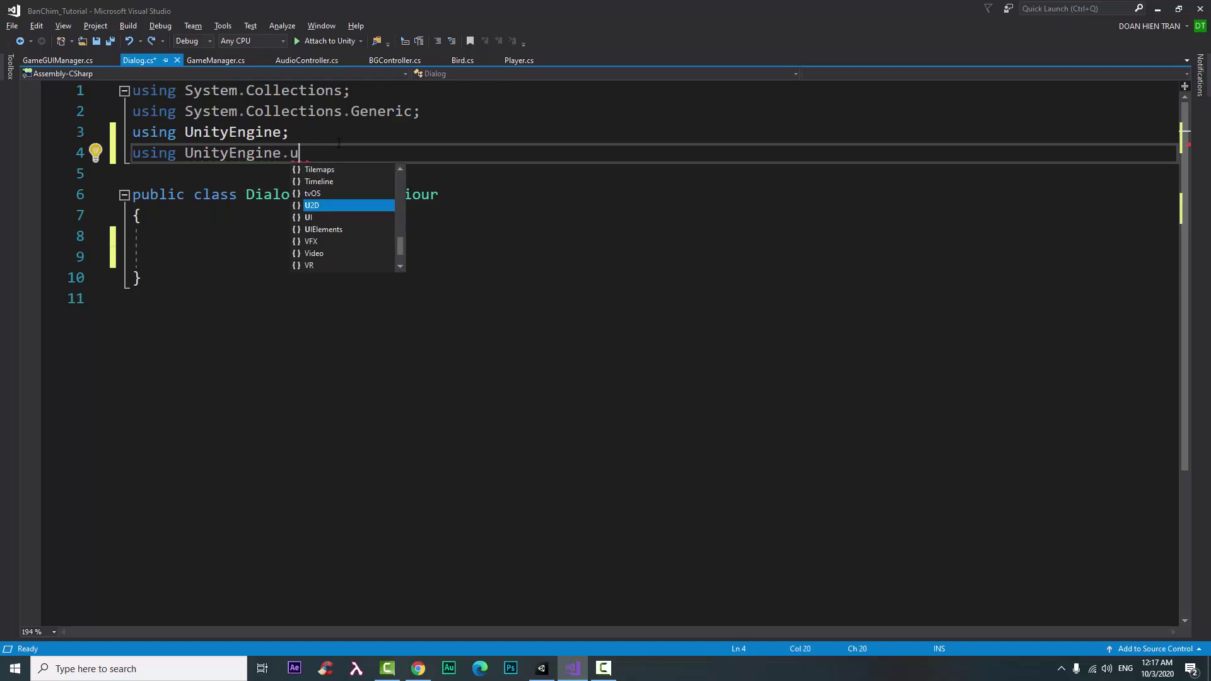
key("Down")
key("Tab")
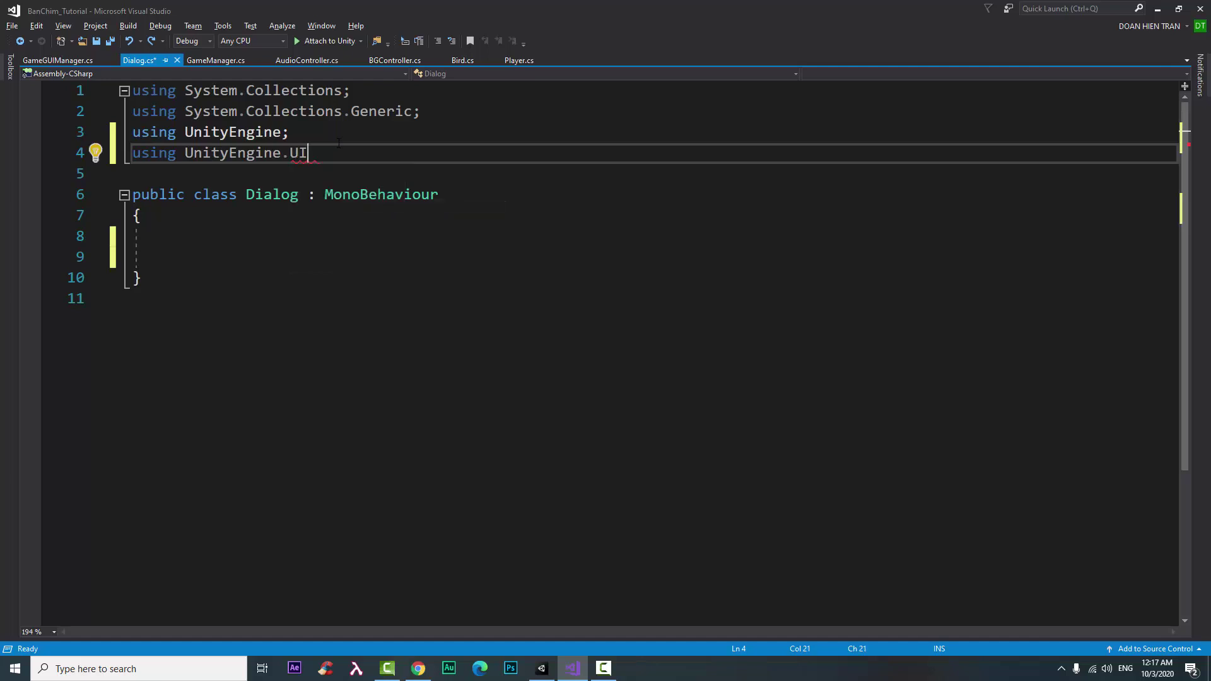
type(";")
left_click(262, 239)
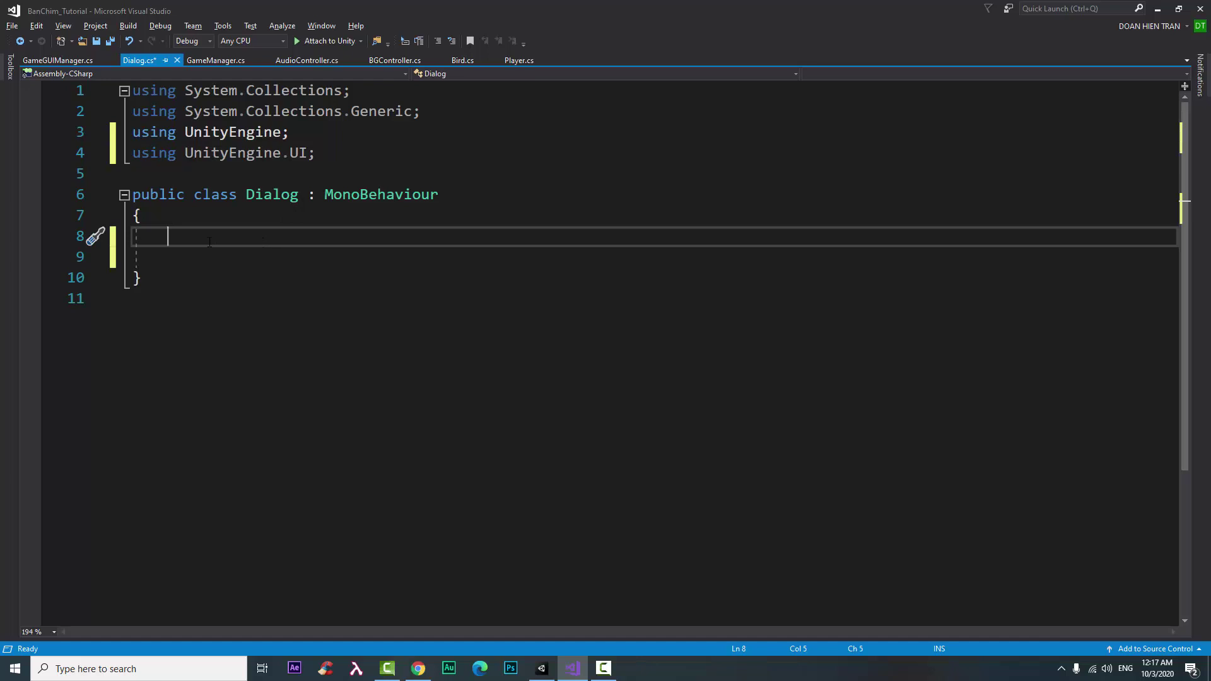
Step: Declare a public Text titleText field in the Dialog class
type("public ")
type("t")
key("BackSpace")
type("T")
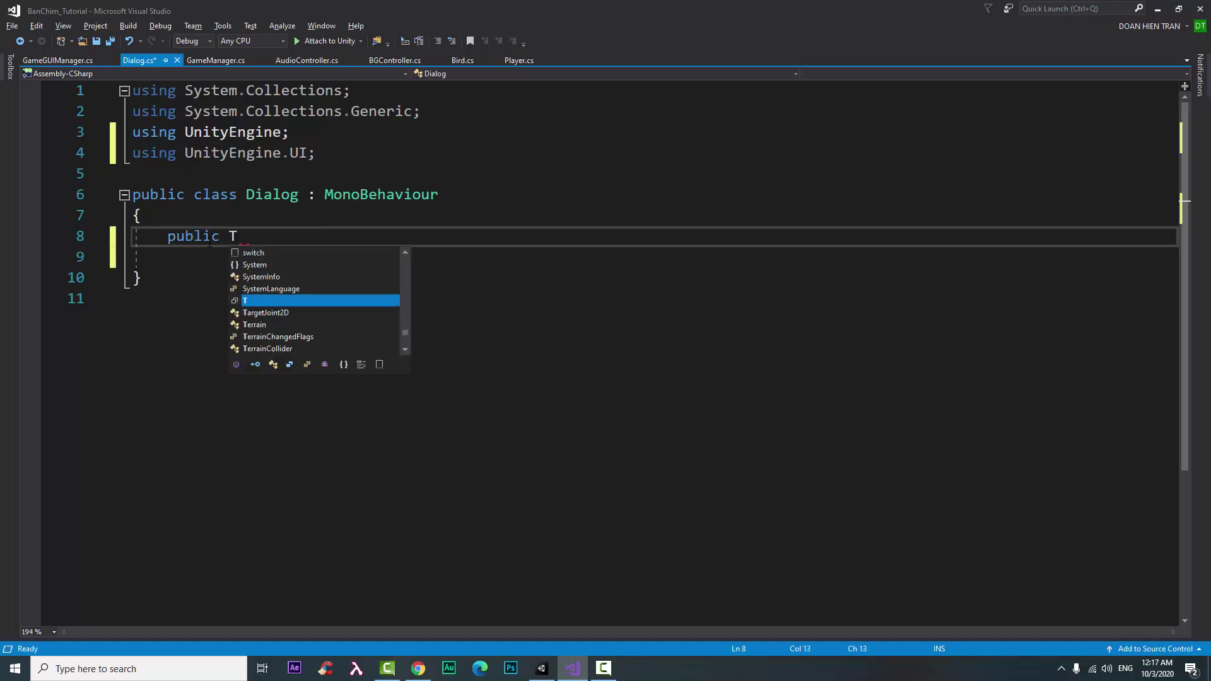
type("ext t")
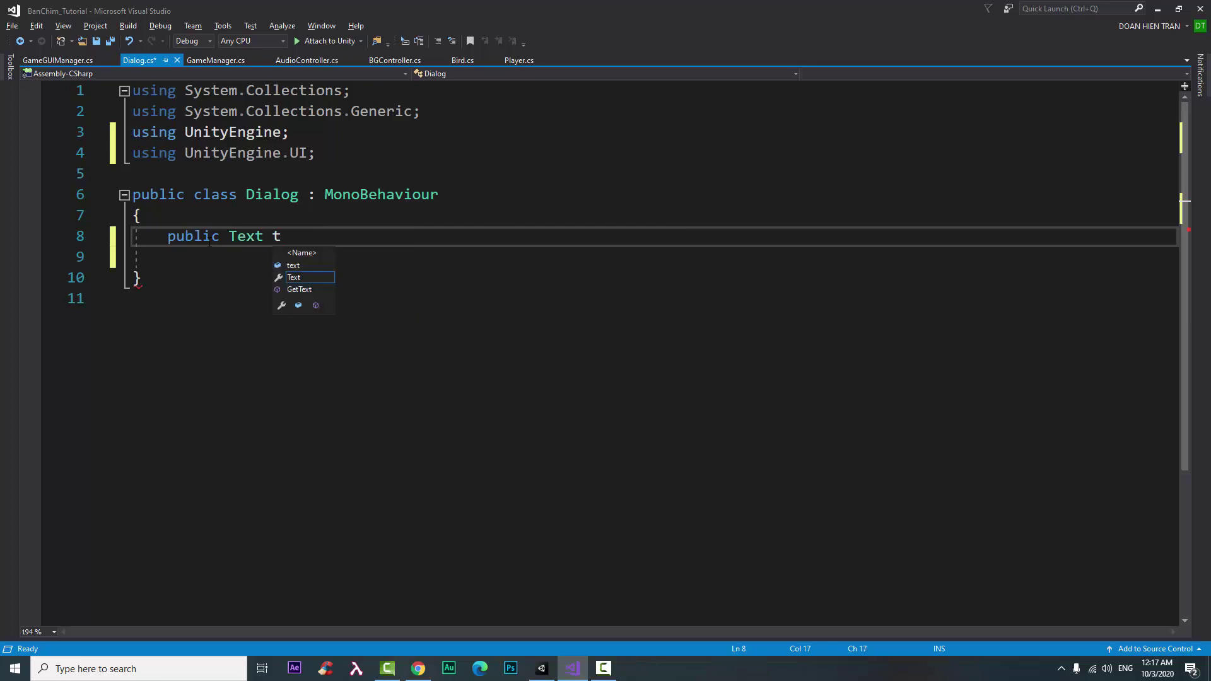
type("it")
type("e")
key("BackSpace")
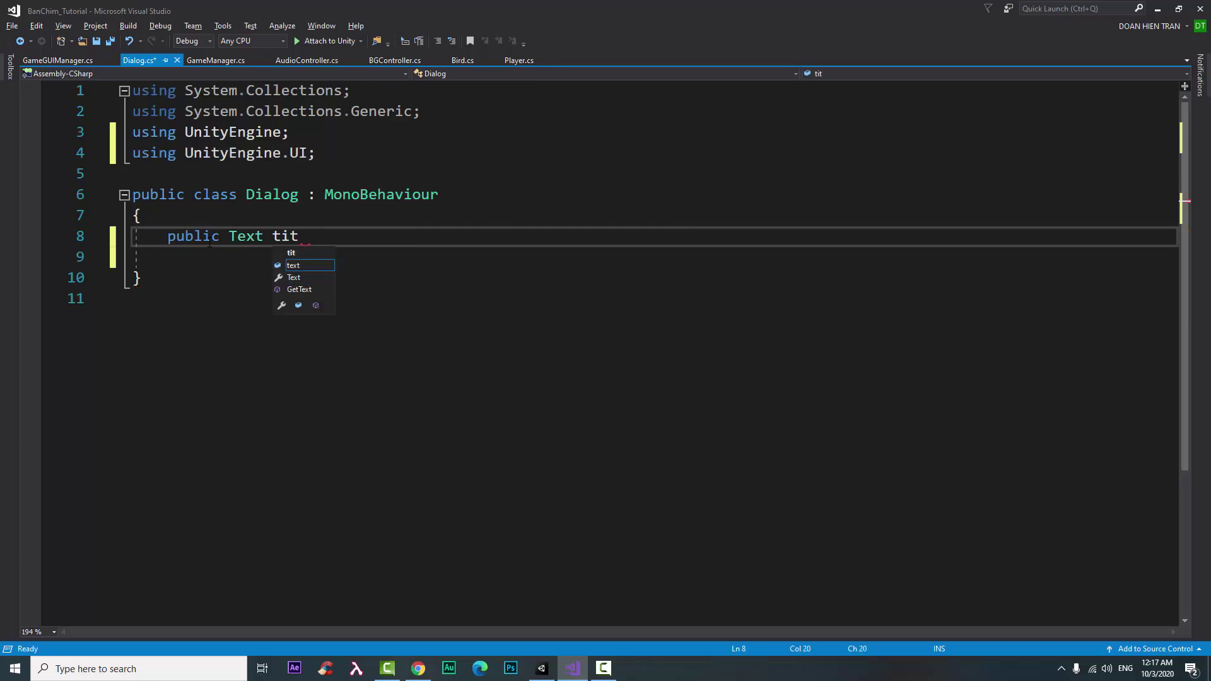
type("leTe")
type("xt")
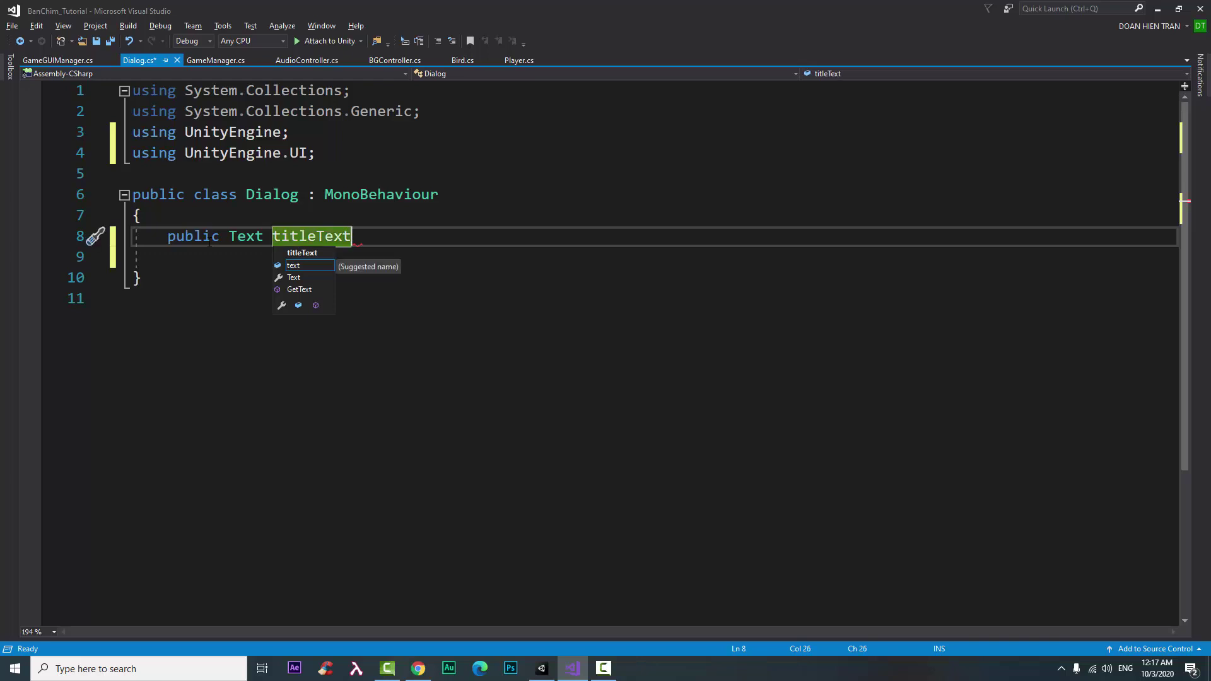
key("Return")
key("ctrl+z")
type(";")
Step: Declare a second public Text field named contentText
key("Return")
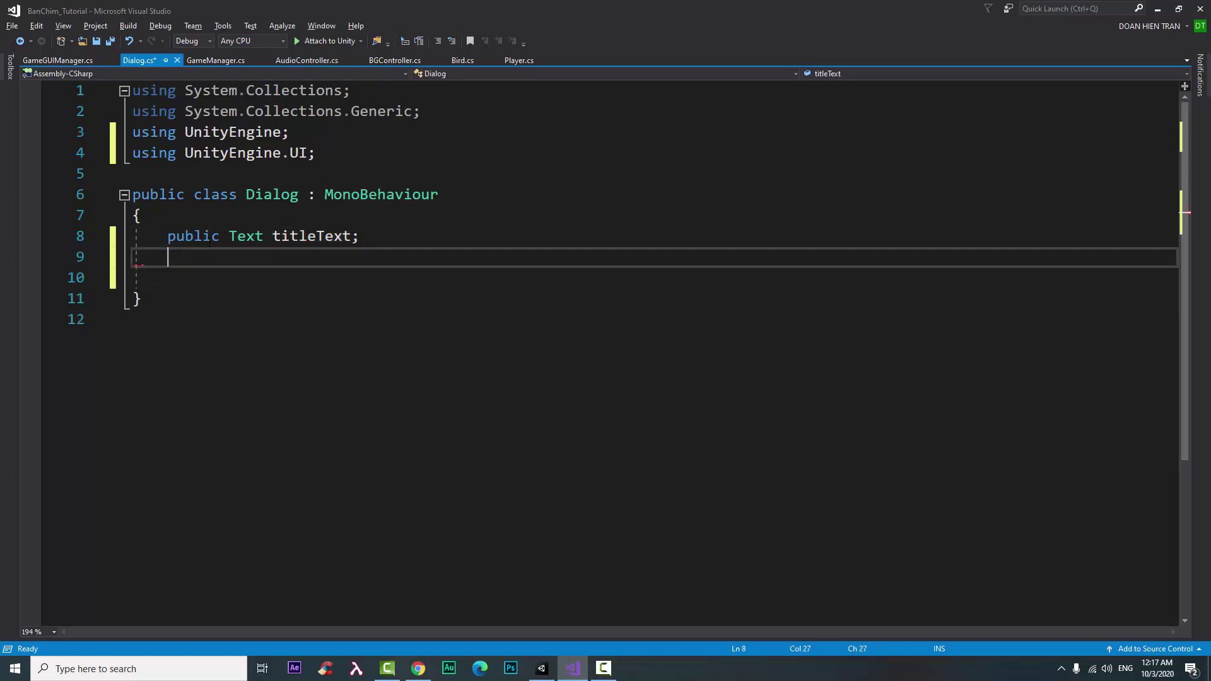
type("p")
key("Tab")
type("text")
key("Tab")
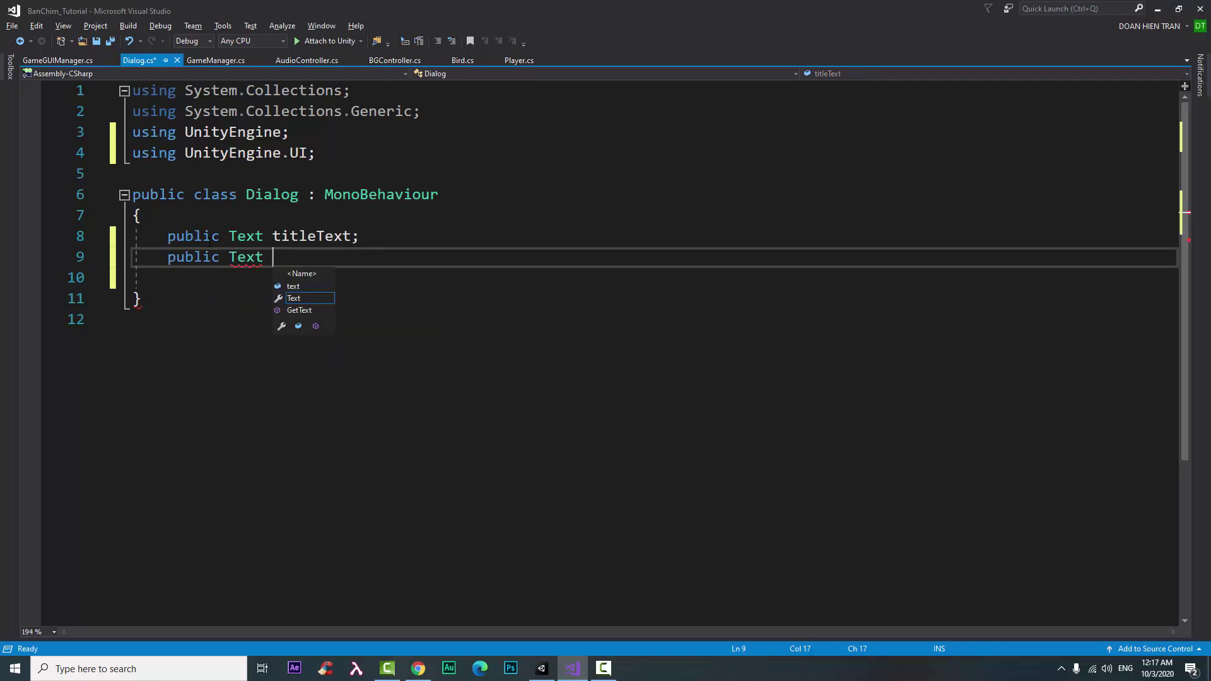
type("content")
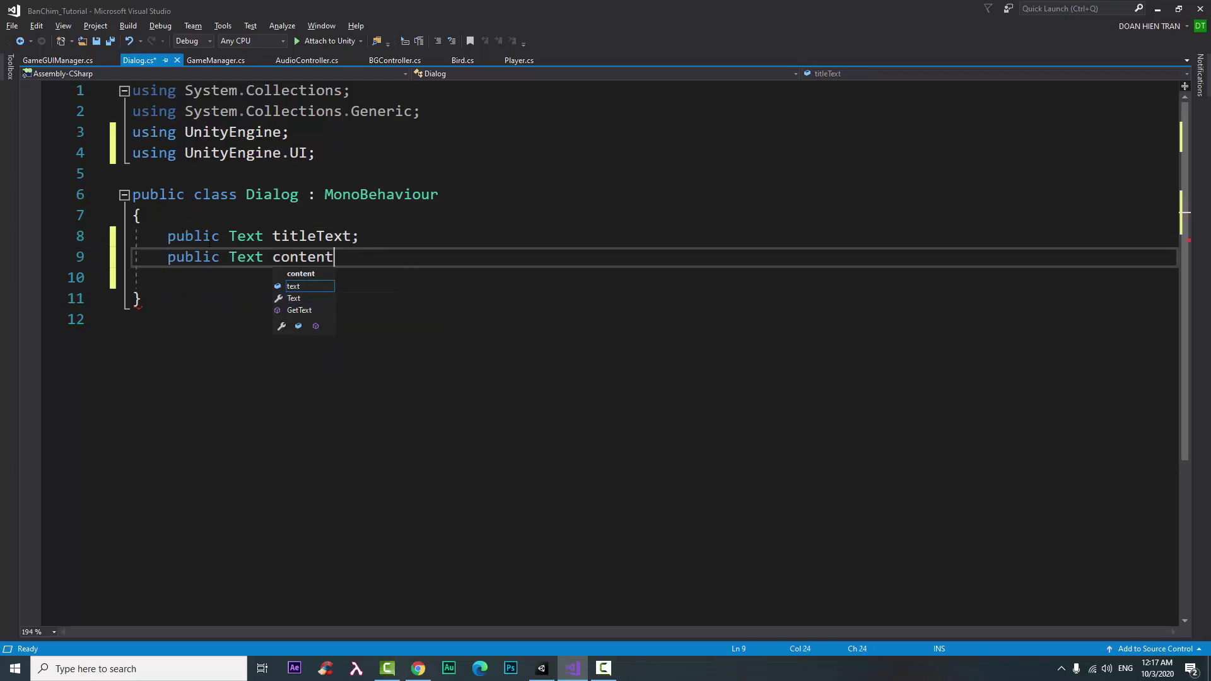
type("Text")
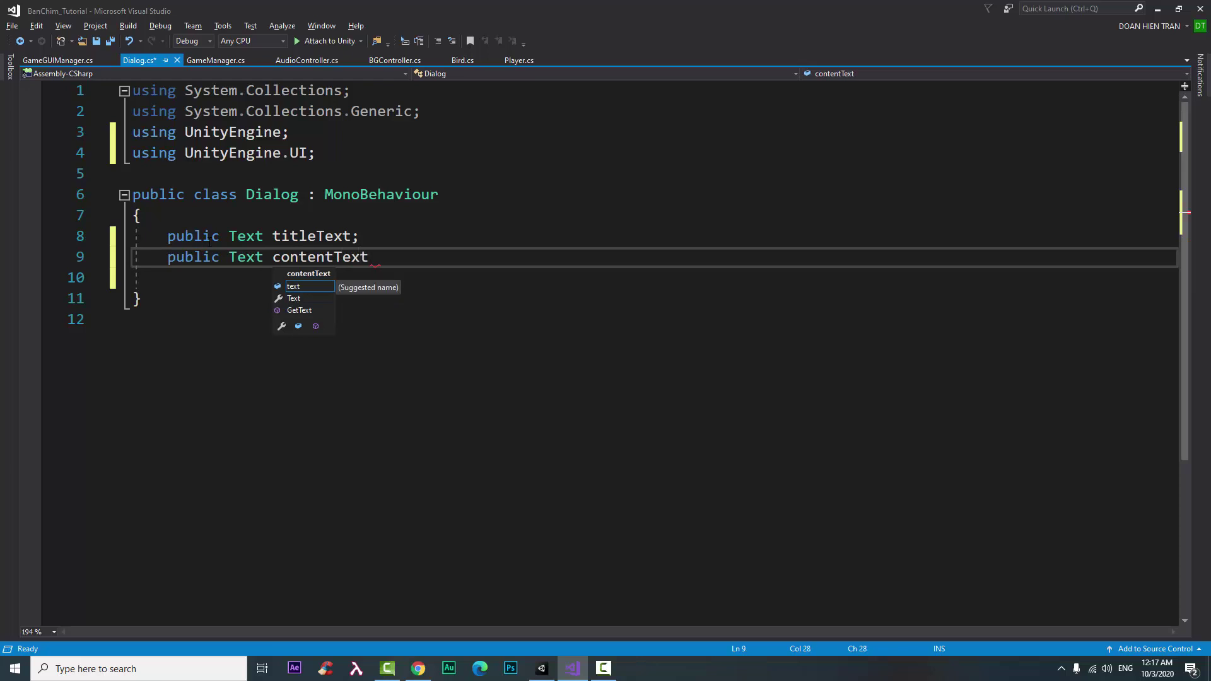
type(";")
key("Return")
key("Return")
key("Down")
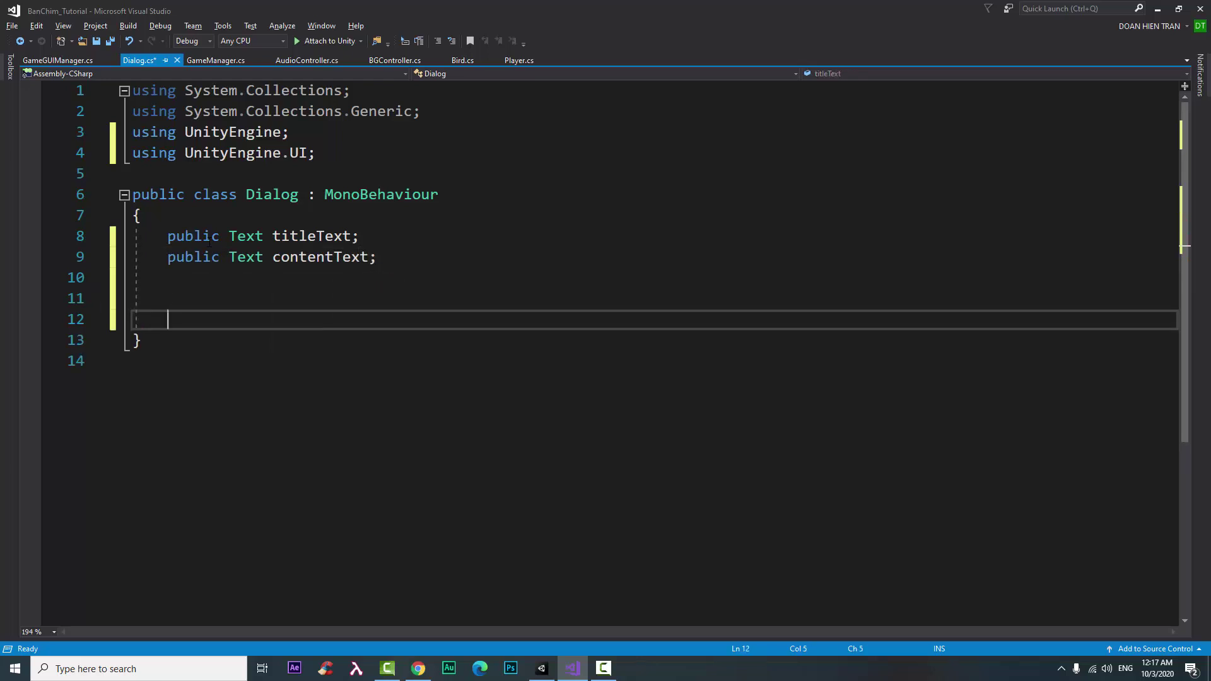
key("BackSpace")
key("BackSpace")
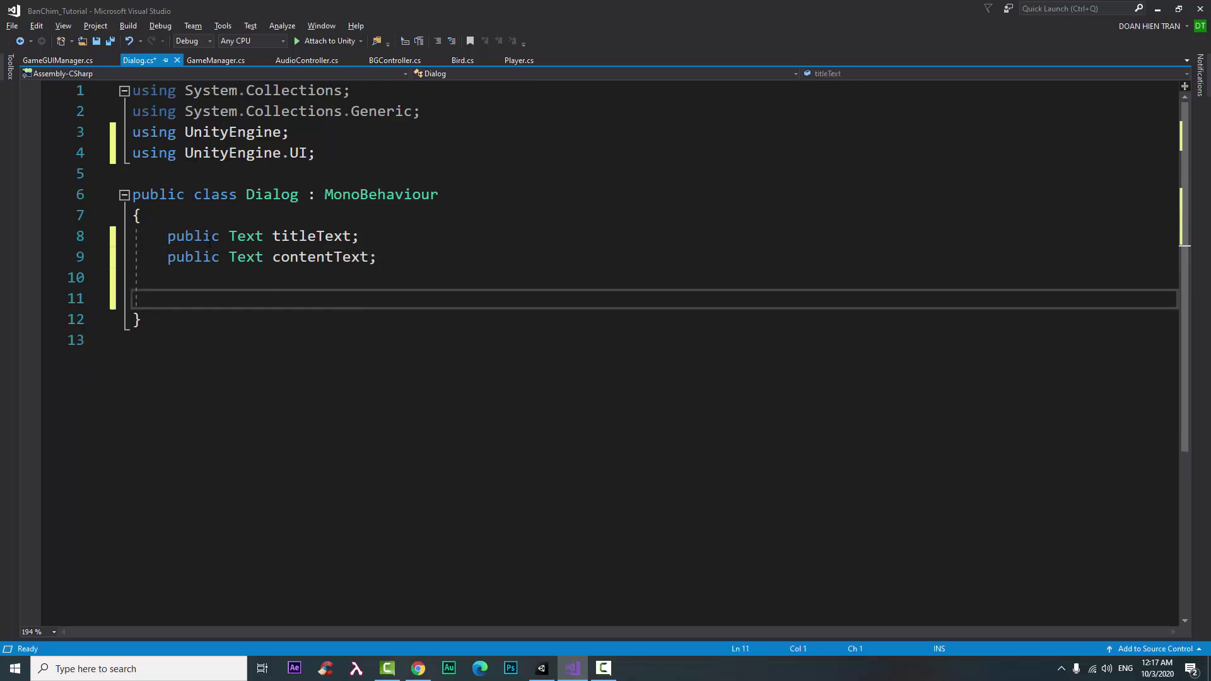
Step: Add an empty public void UpdateDialog() method to the Dialog class
type("public ")
type("v")
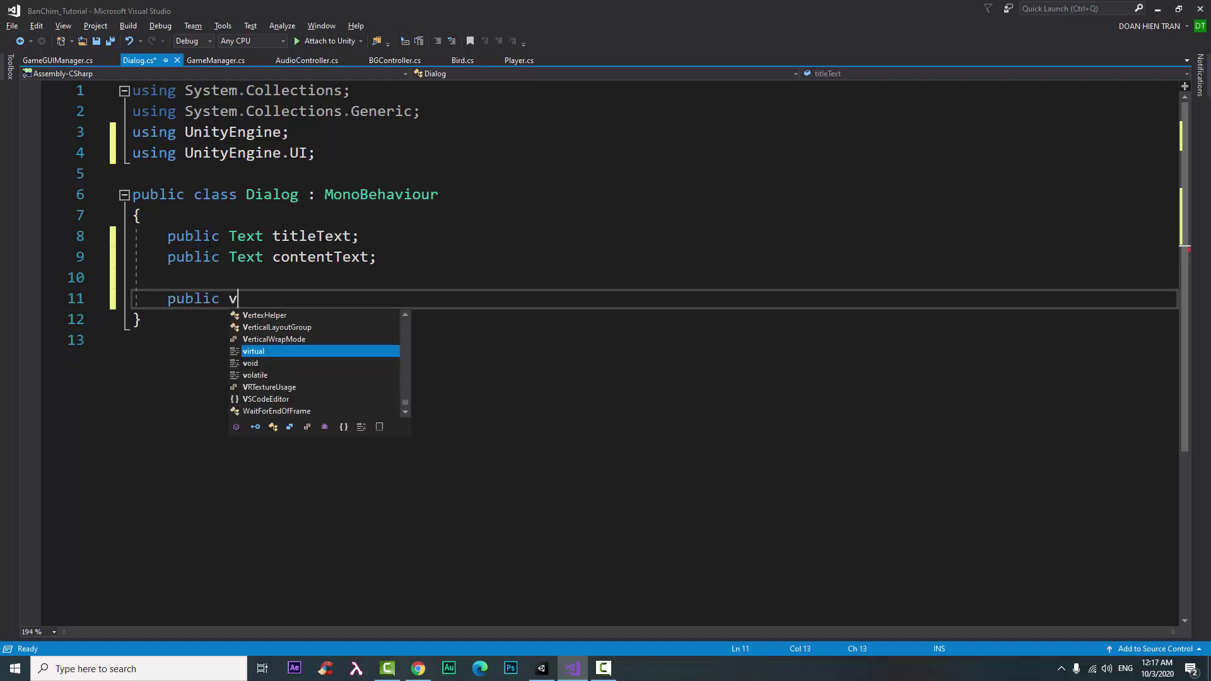
type("o")
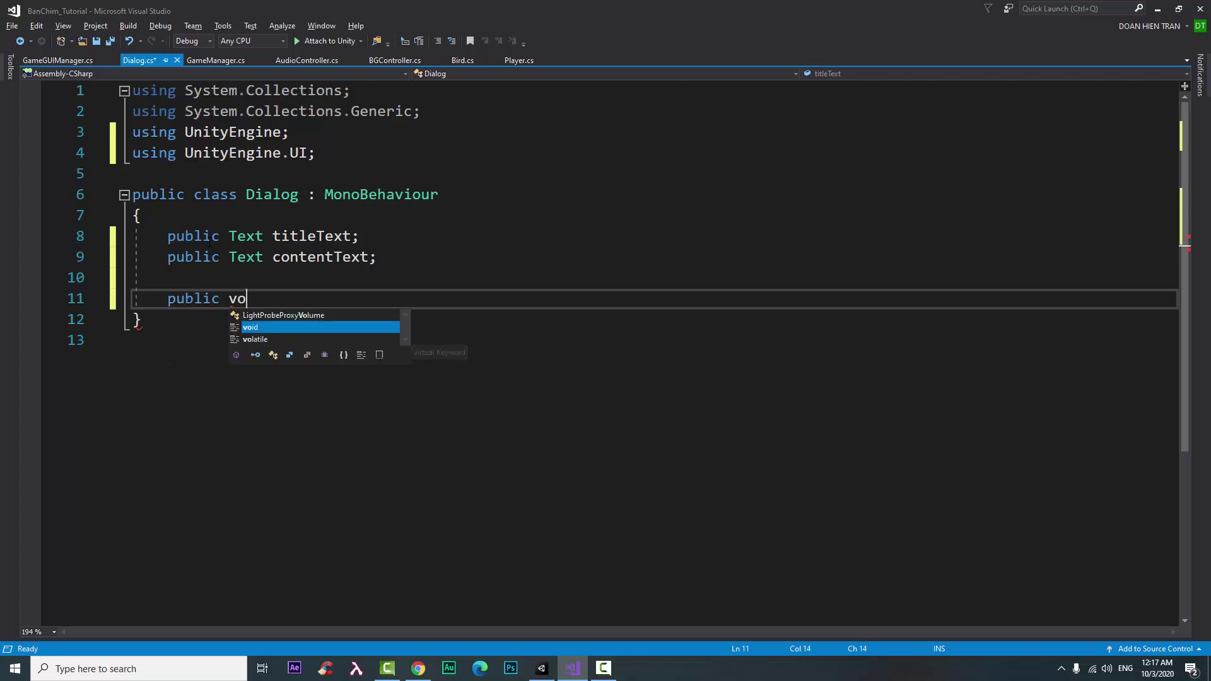
key("Tab")
type("Upda")
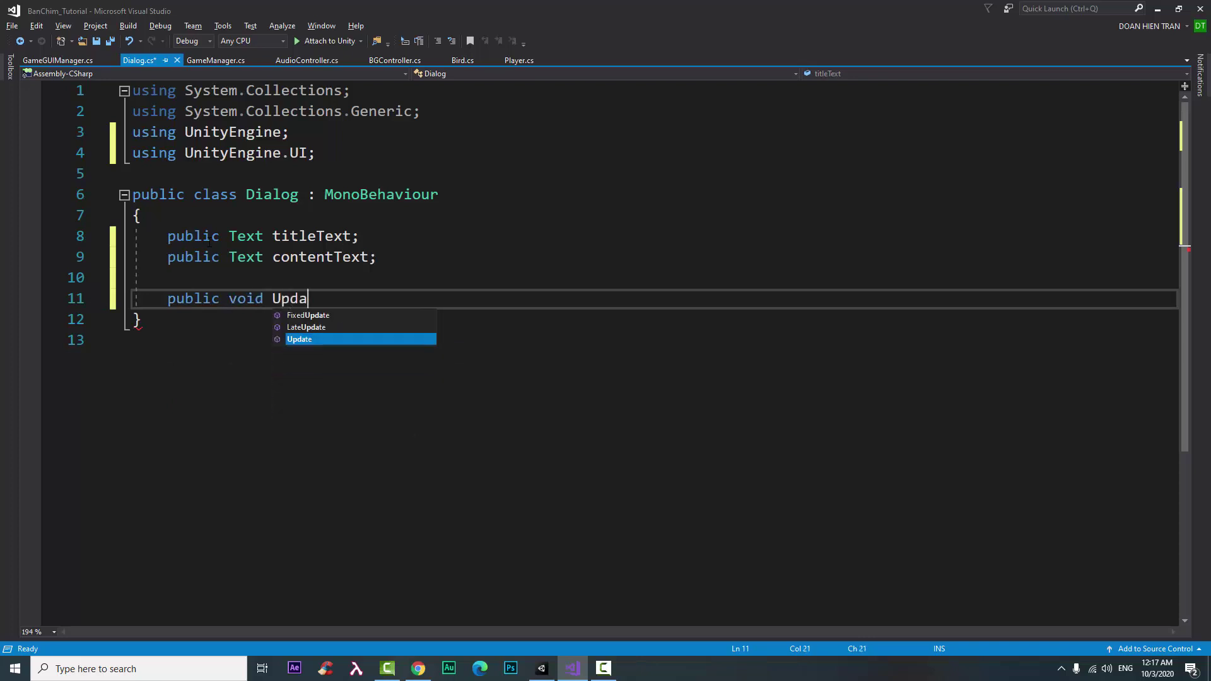
type("te")
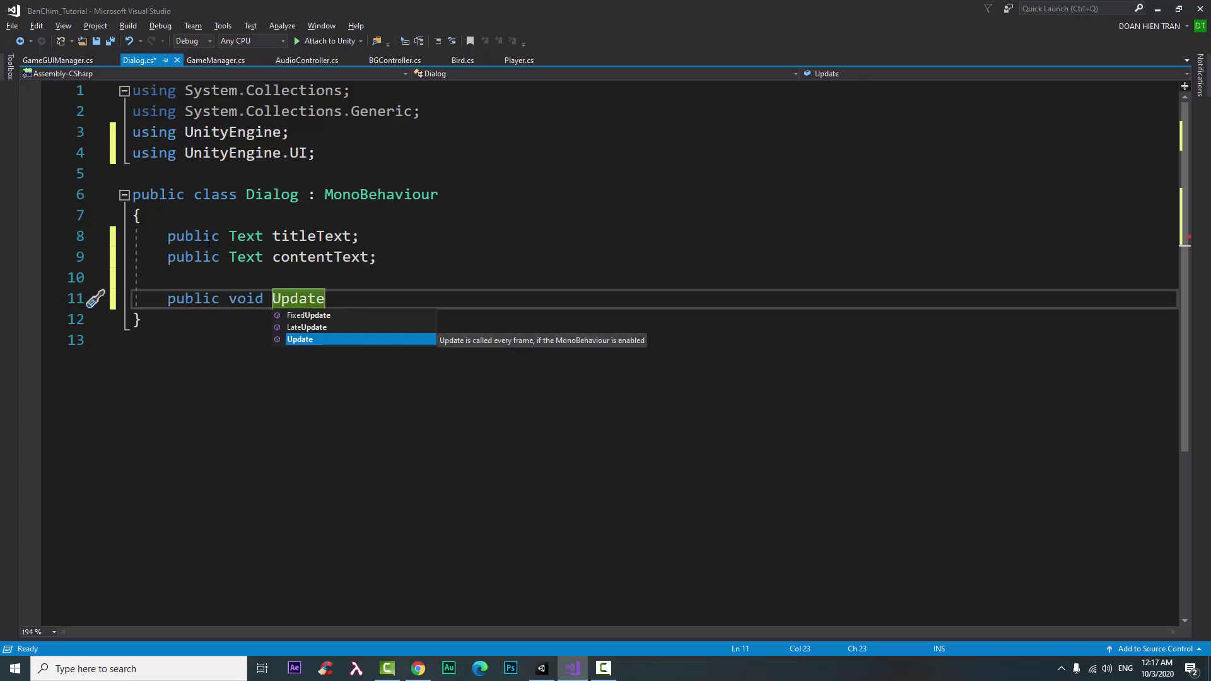
type("UI(")
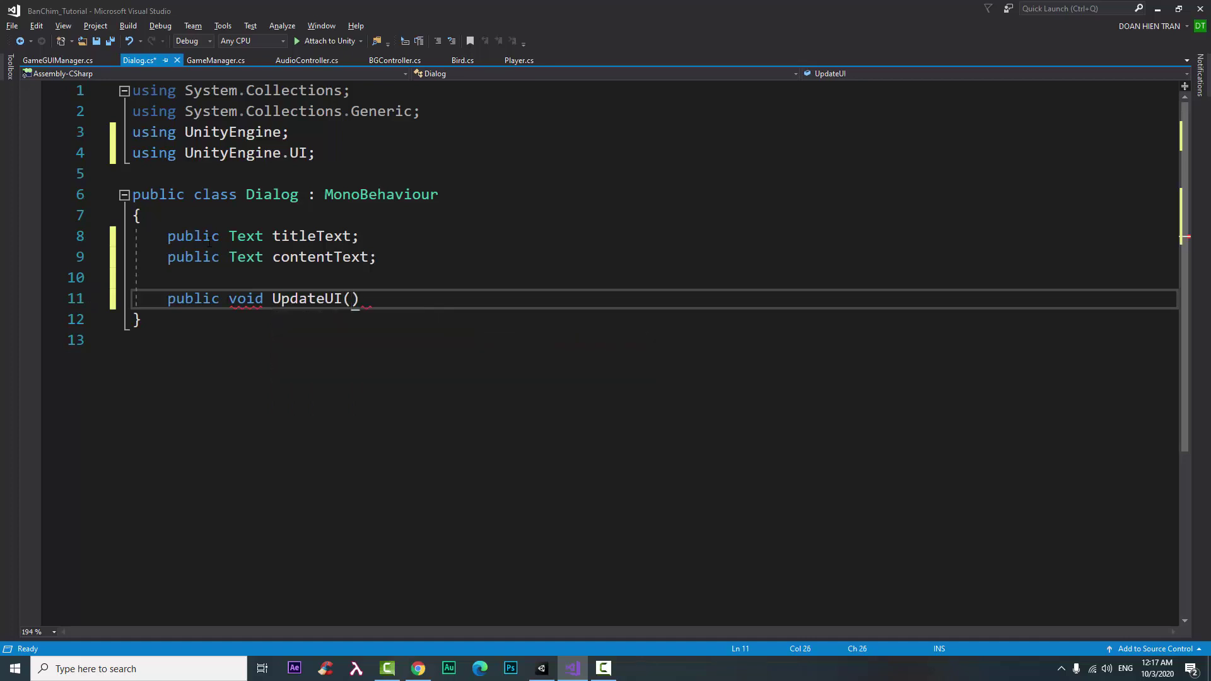
type(") {")
key("Return")
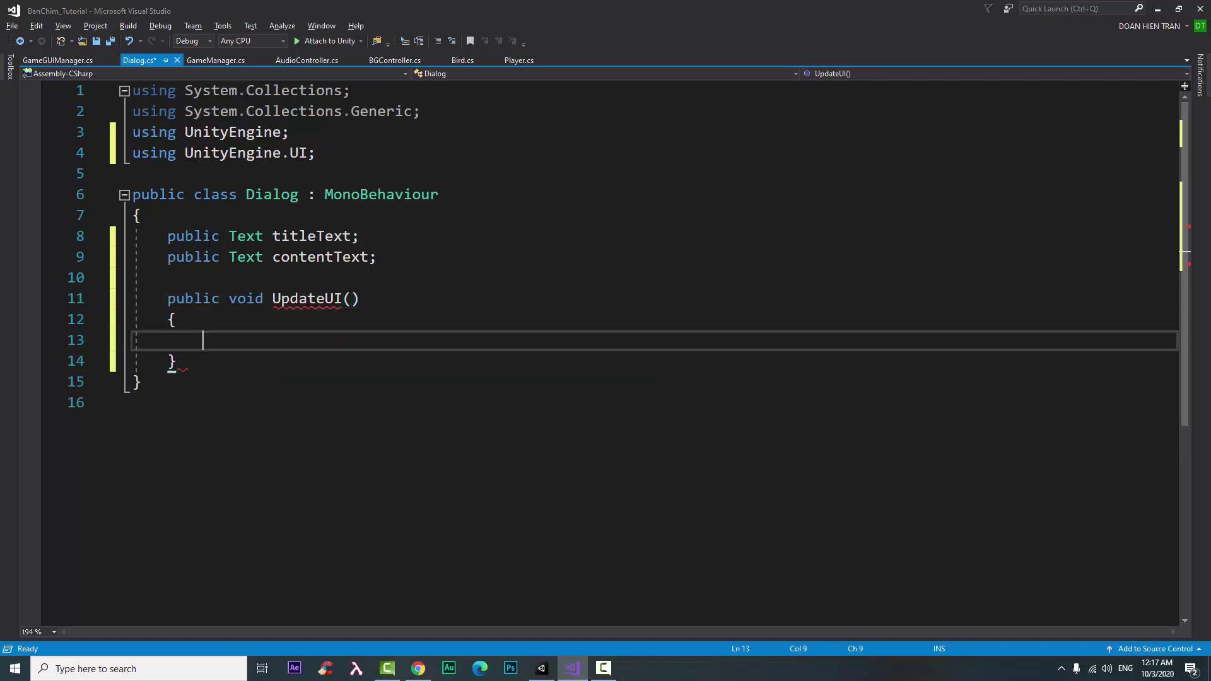
left_click(342, 298)
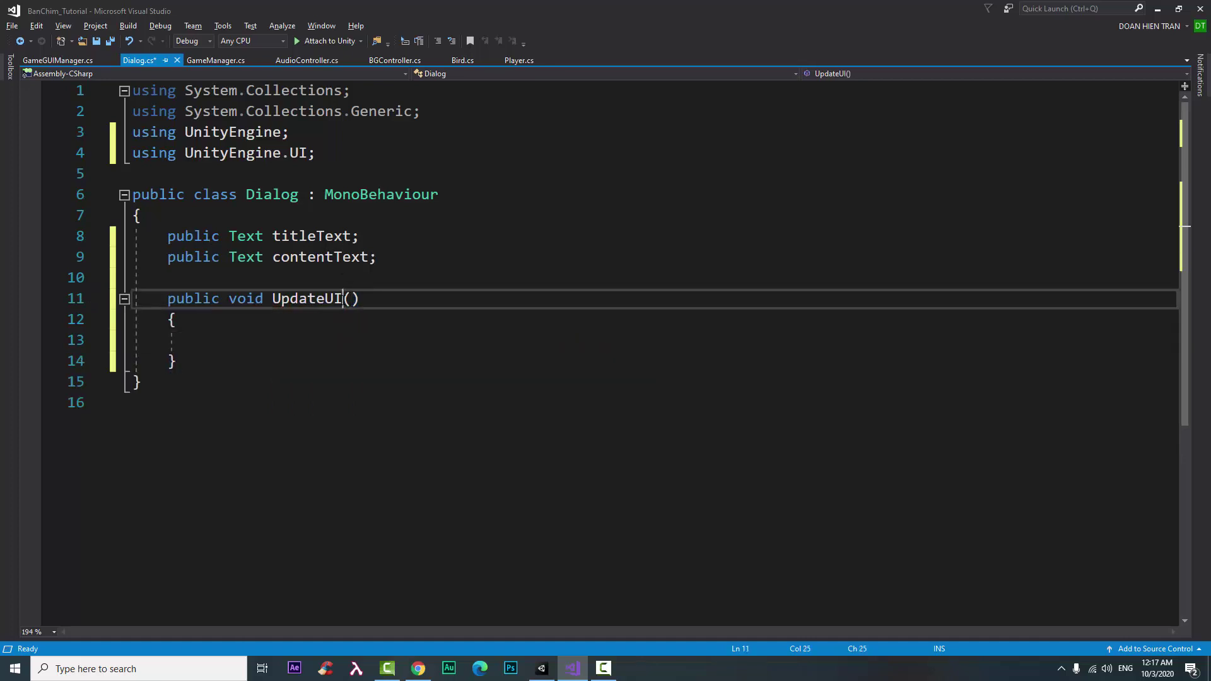
key("BackSpace")
key("BackSpace")
type("Di")
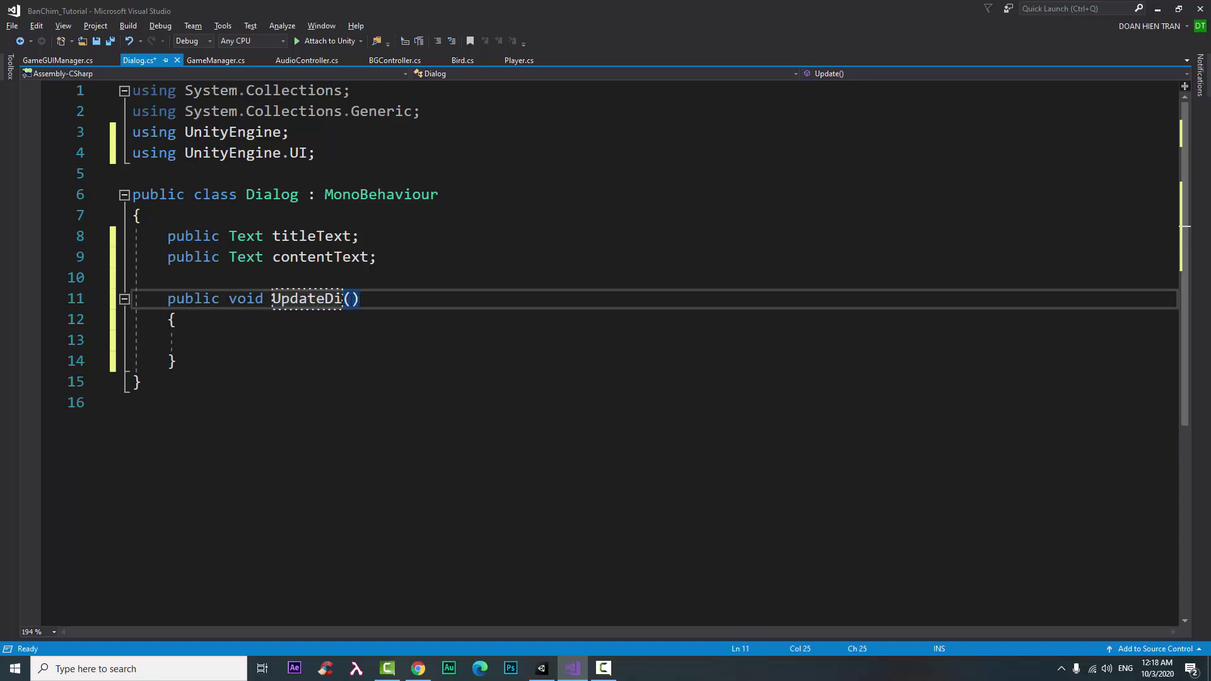
type("alog")
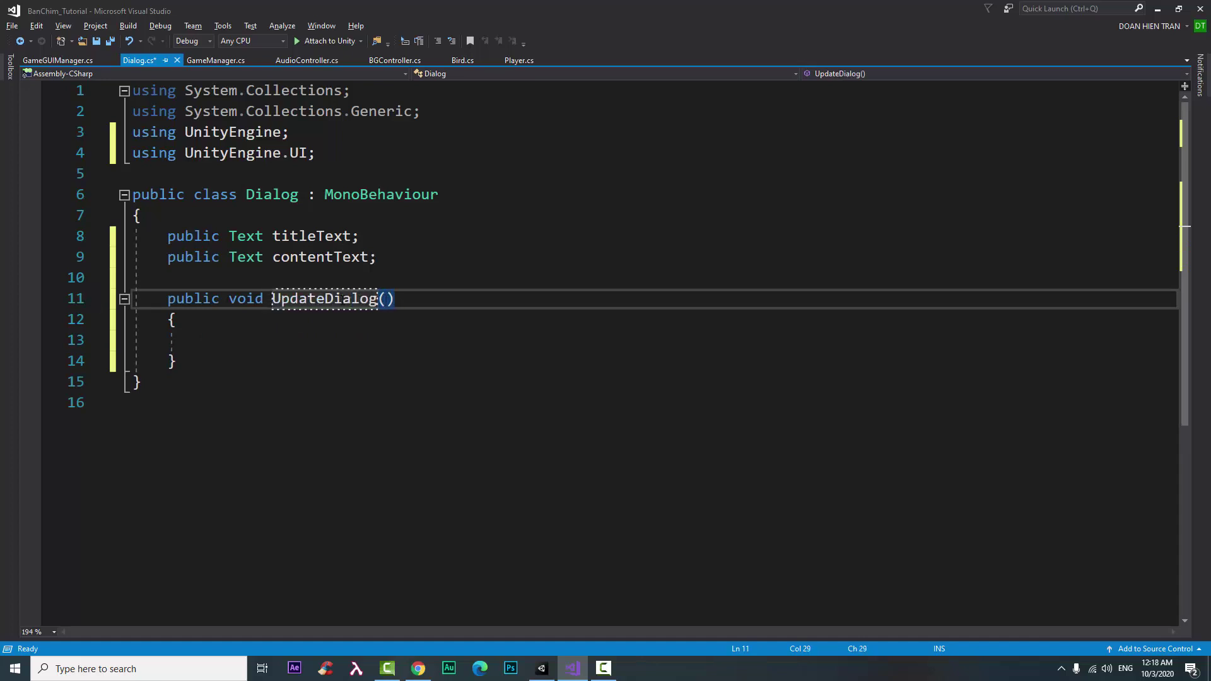
Step: Give UpdateDialog the parameters string title and string content
left_click(387, 299)
type("st")
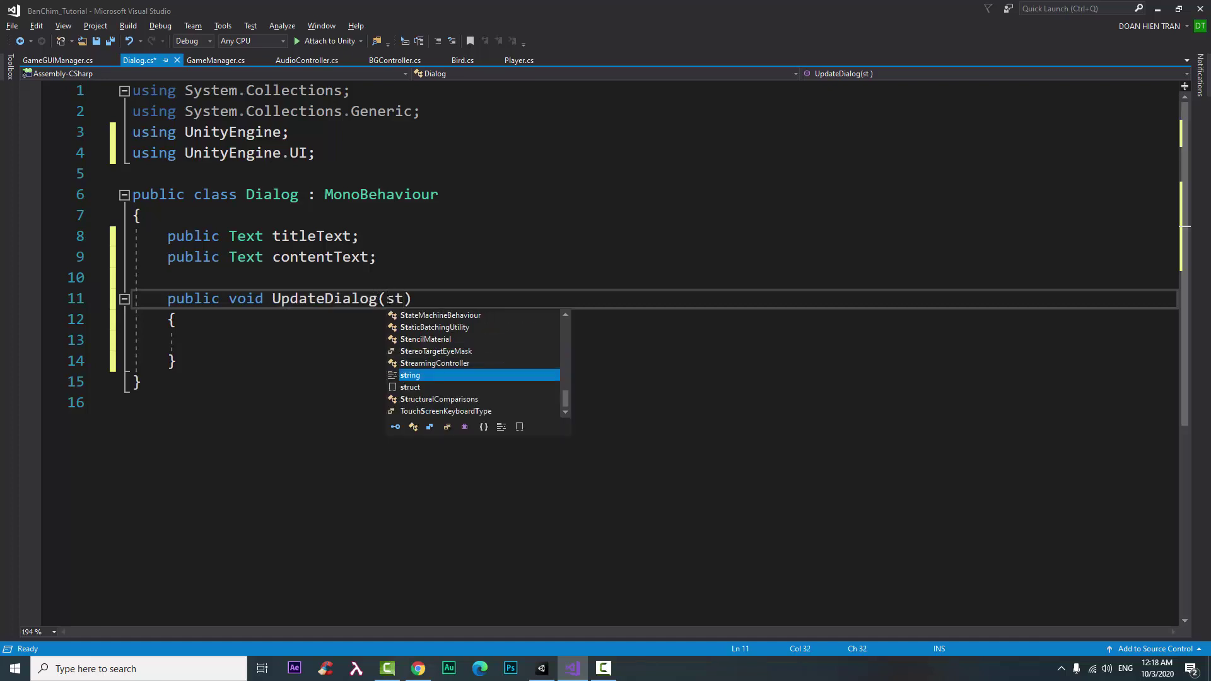
key("Tab")
type("titl")
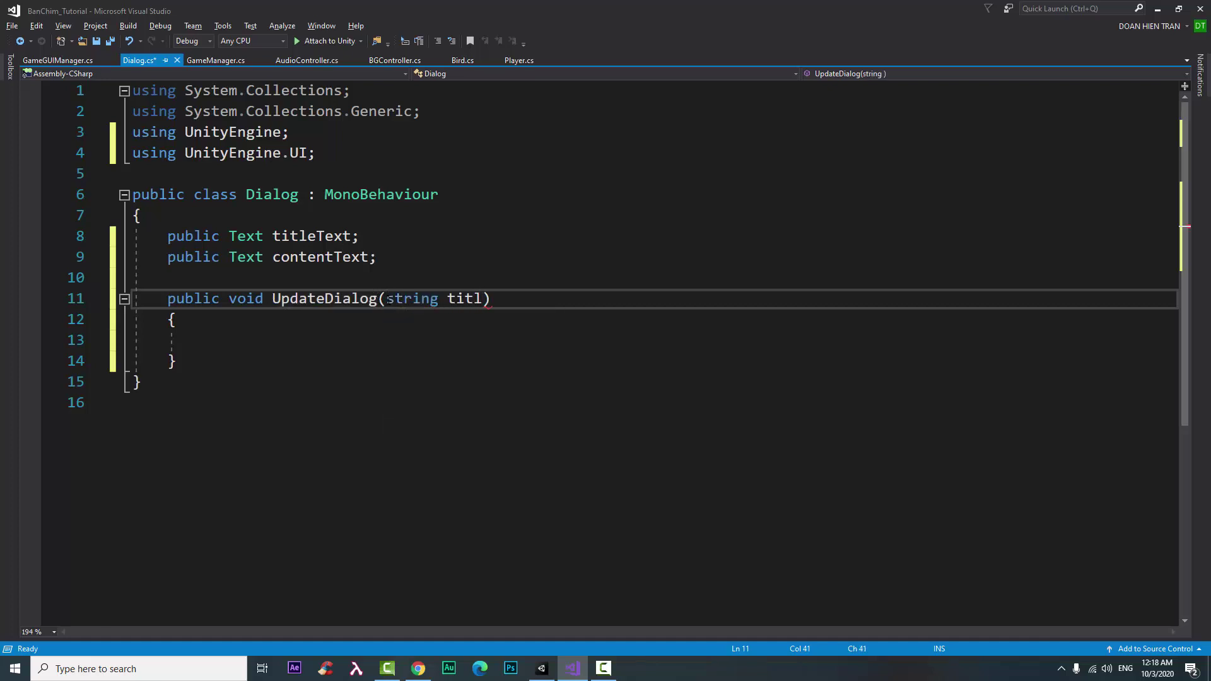
type("e,")
type(" s")
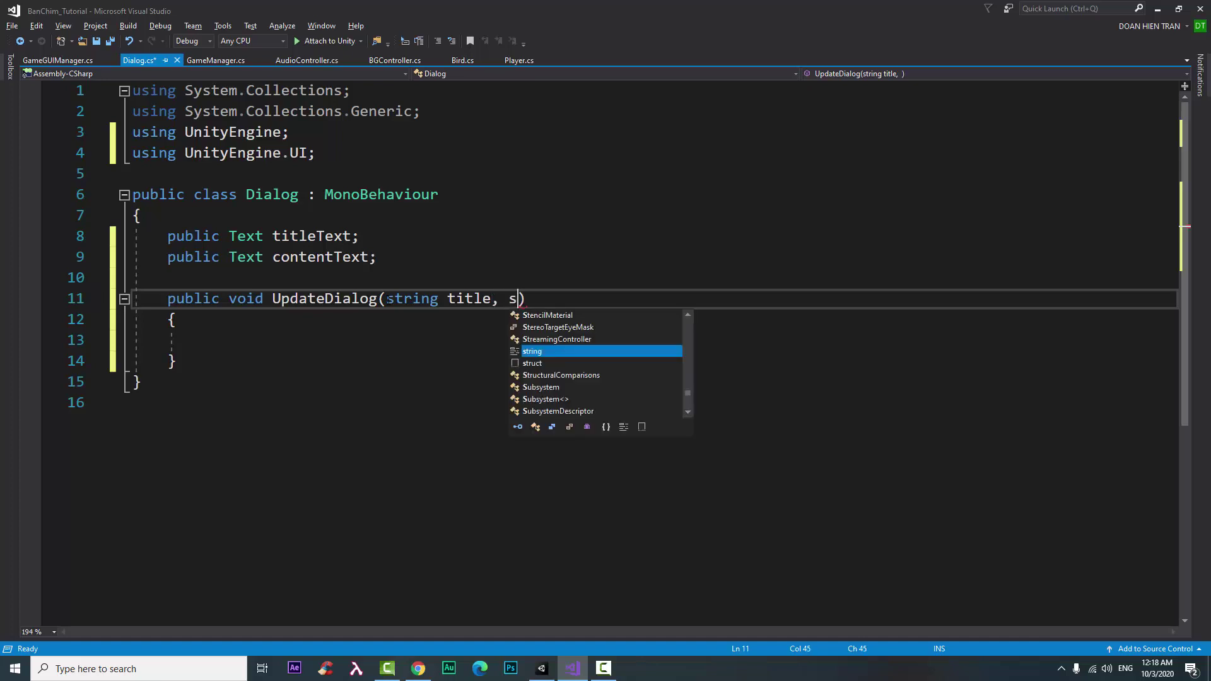
type("t")
key("Tab")
type("co")
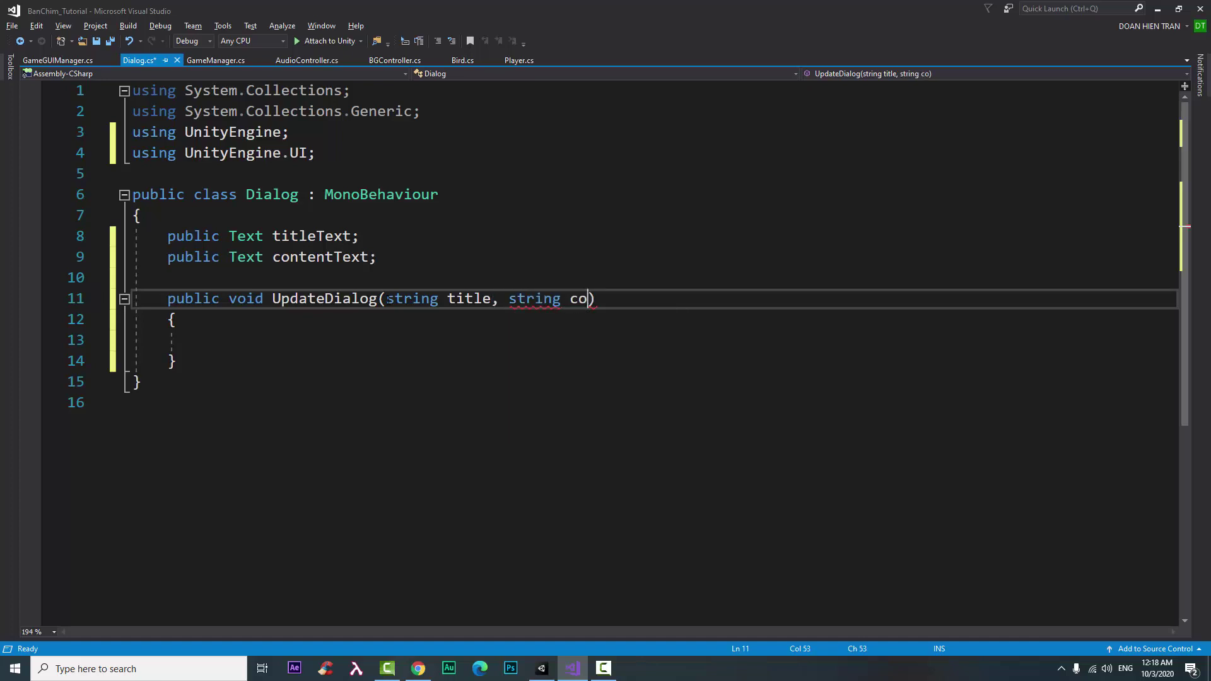
type("ntent")
Step: Add an if (titleText) check inside UpdateDialog
left_click(243, 338)
type("if")
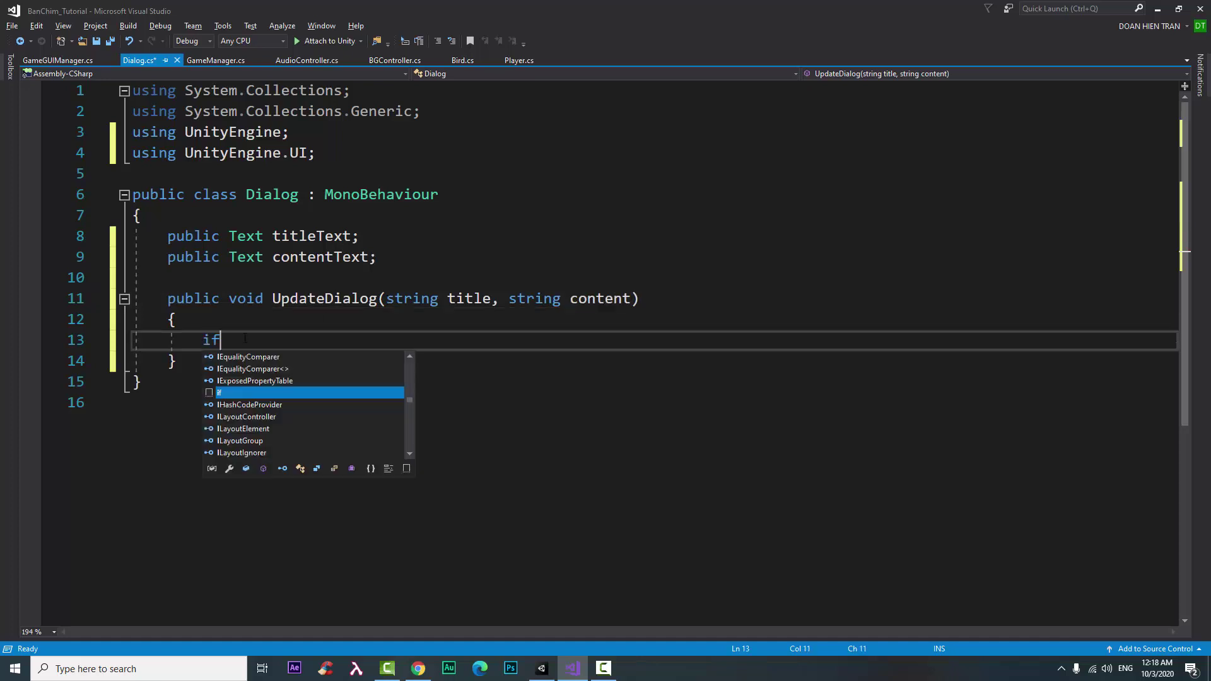
key("Escape")
type("(te")
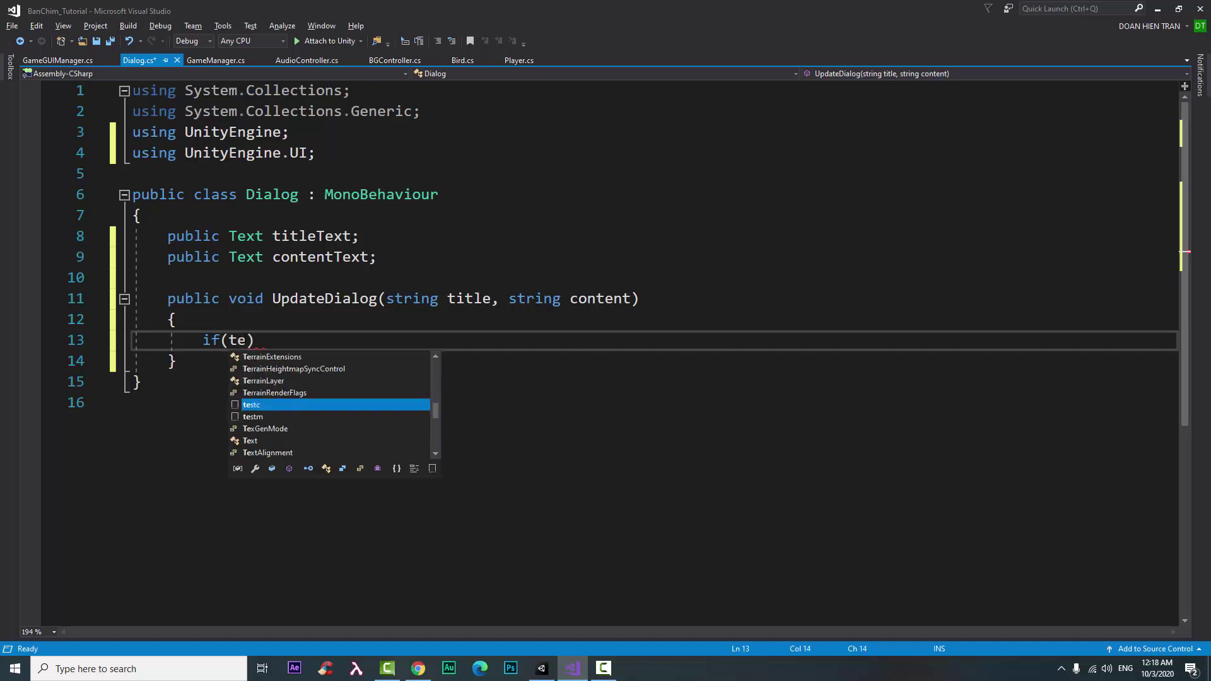
type("xtt")
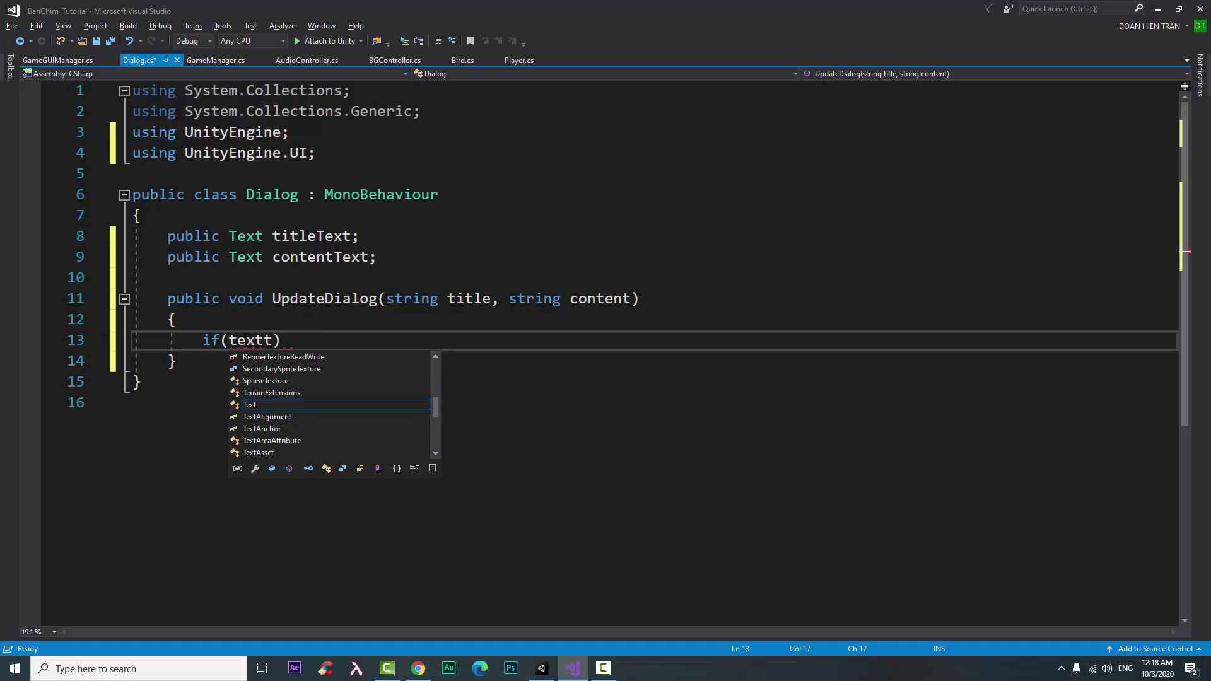
key("BackSpace")
key("BackSpace")
key("BackSpace")
type("t")
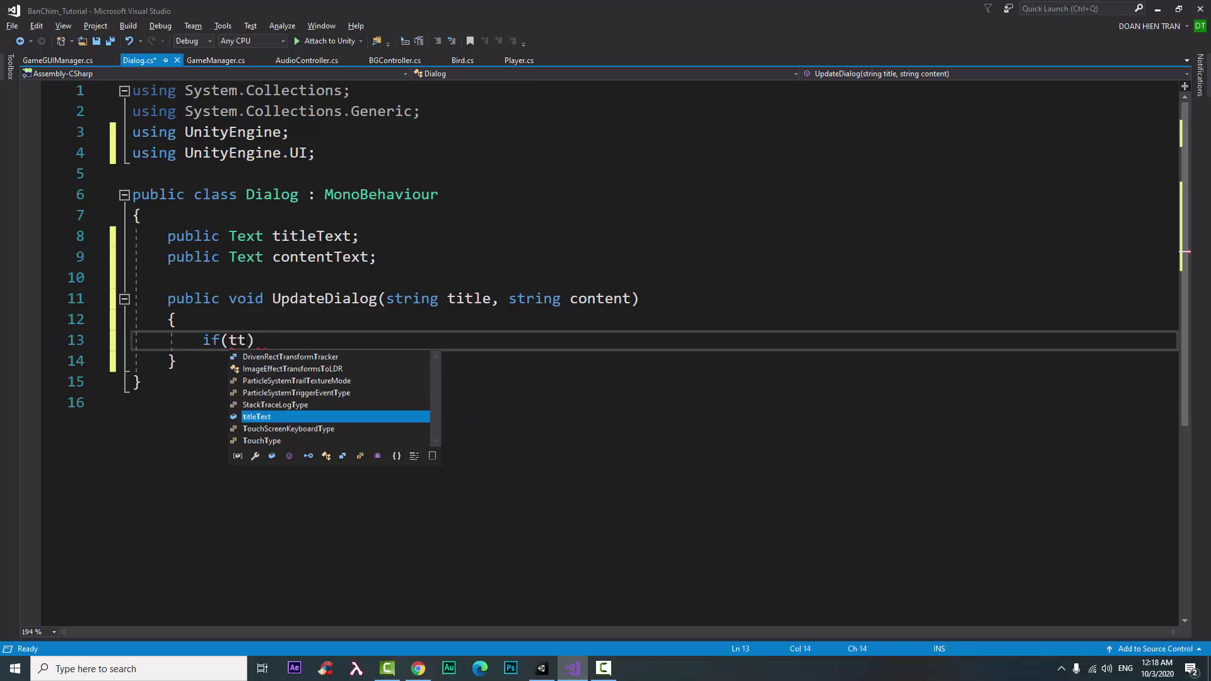
type("itle")
key("Down")
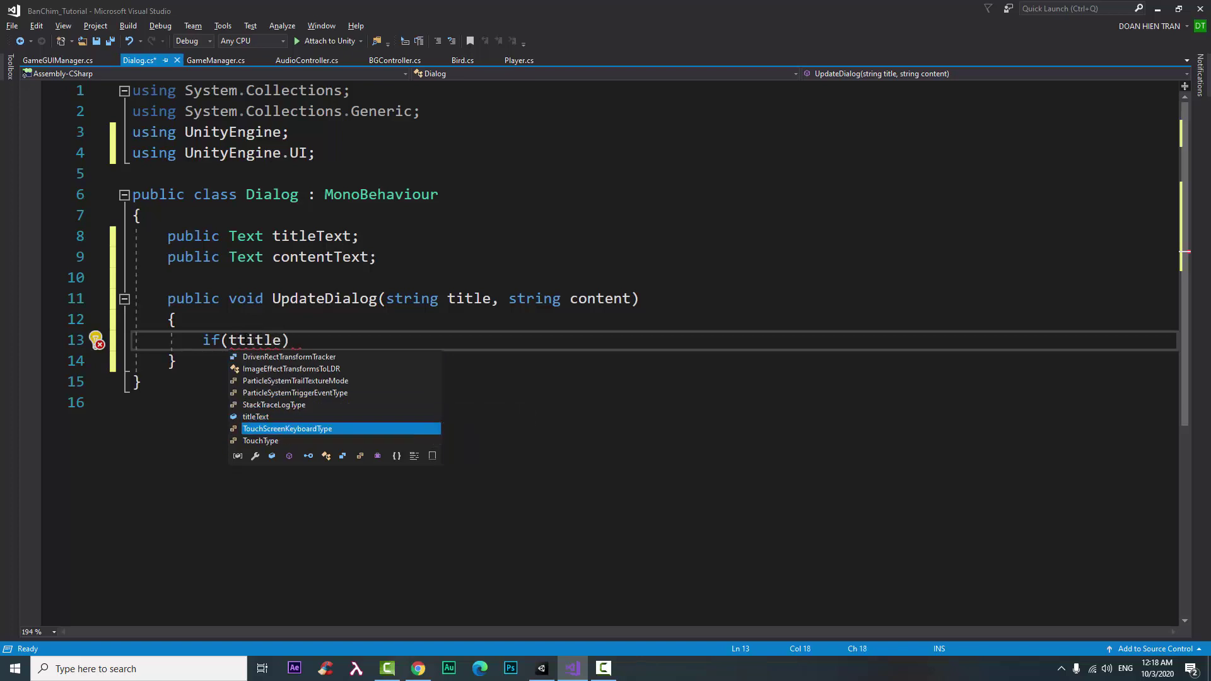
key("Up")
key("Tab")
Step: Under the titleText check, assign titleText.text = title
key("Return")
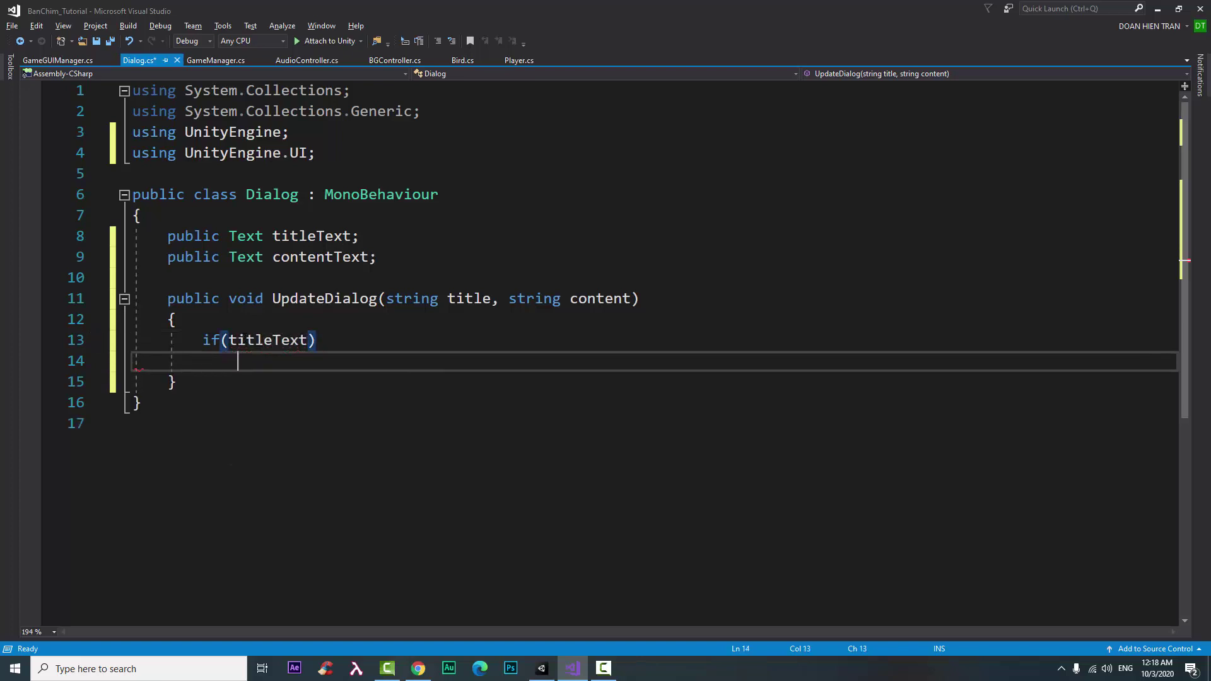
type("T")
key("Escape")
key("ctrl+space")
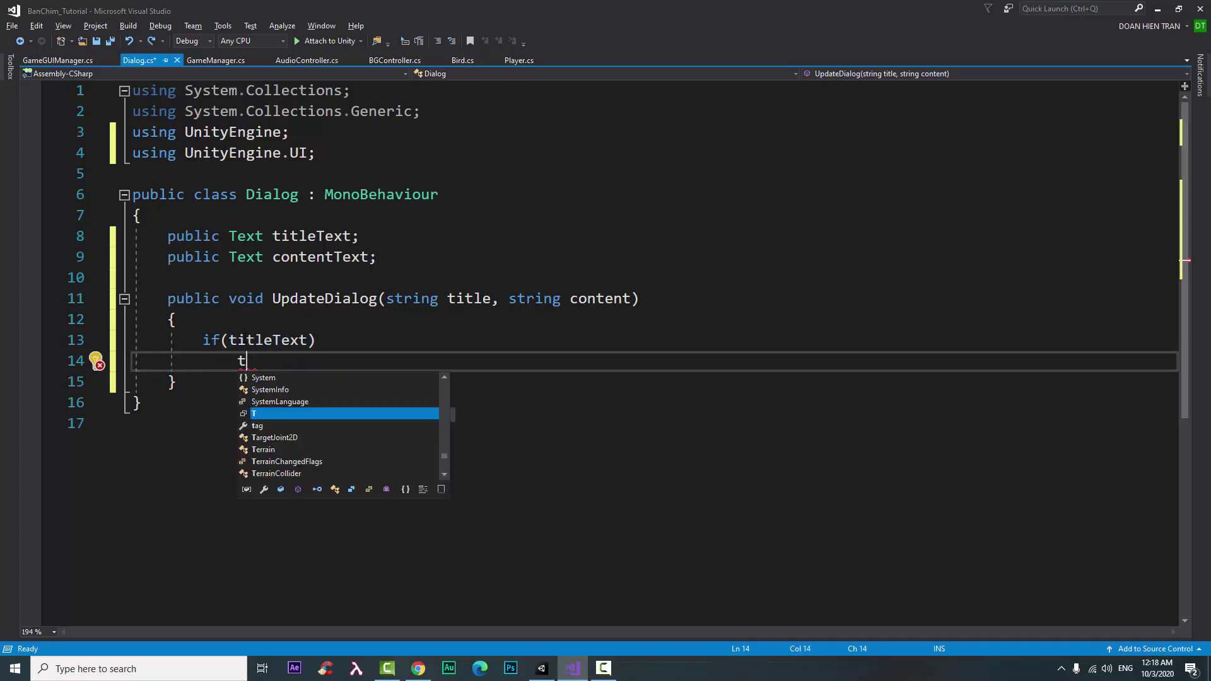
type("i")
key("Tab")
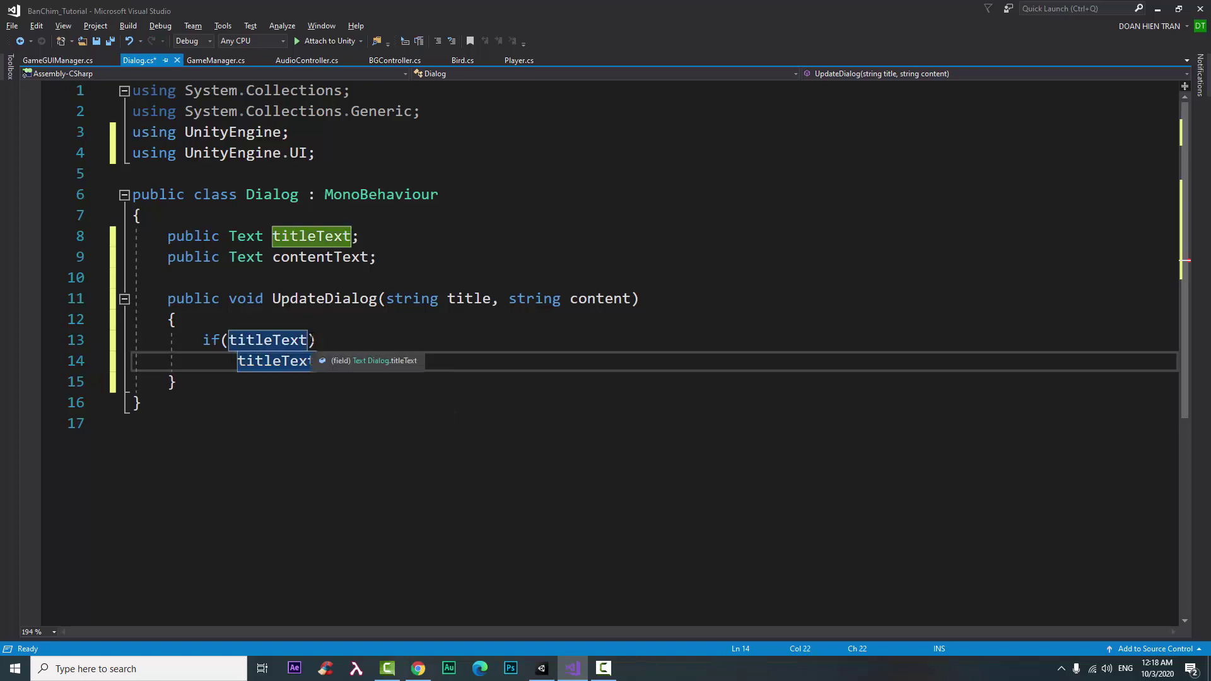
left_click(308, 340)
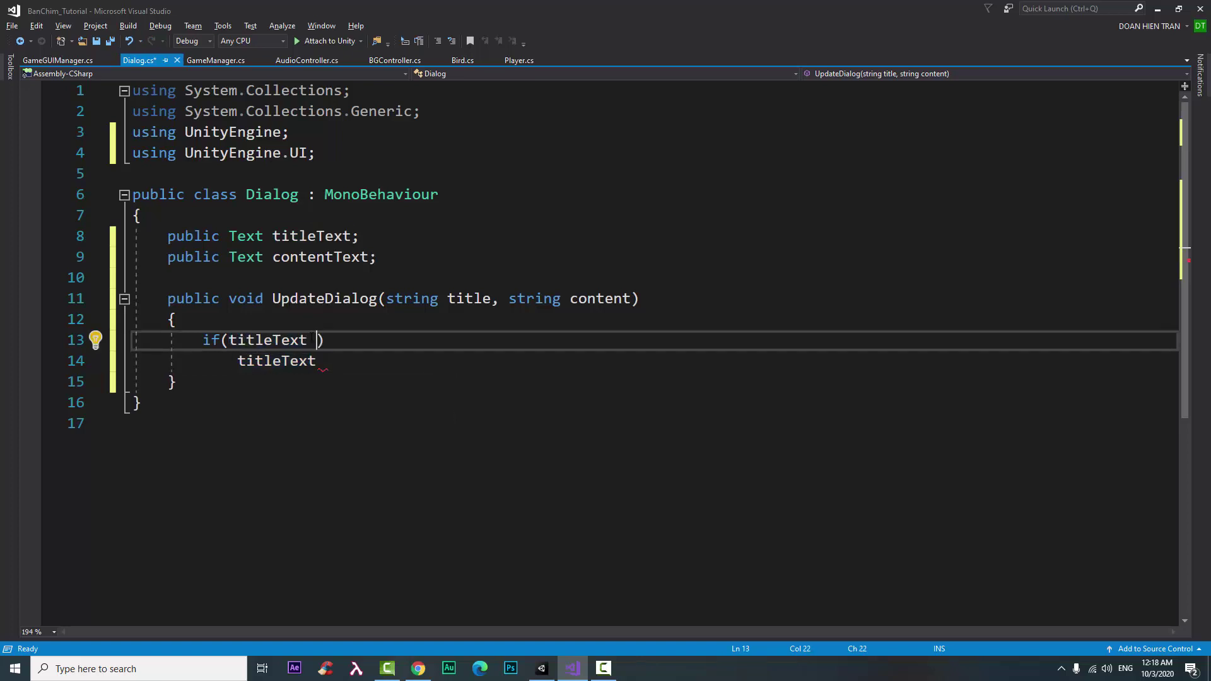
type("!=")
type("null")
key("BackSpace")
key("BackSpace")
key("BackSpace")
key("BackSpace")
key("BackSpace")
key("BackSpace")
key("BackSpace")
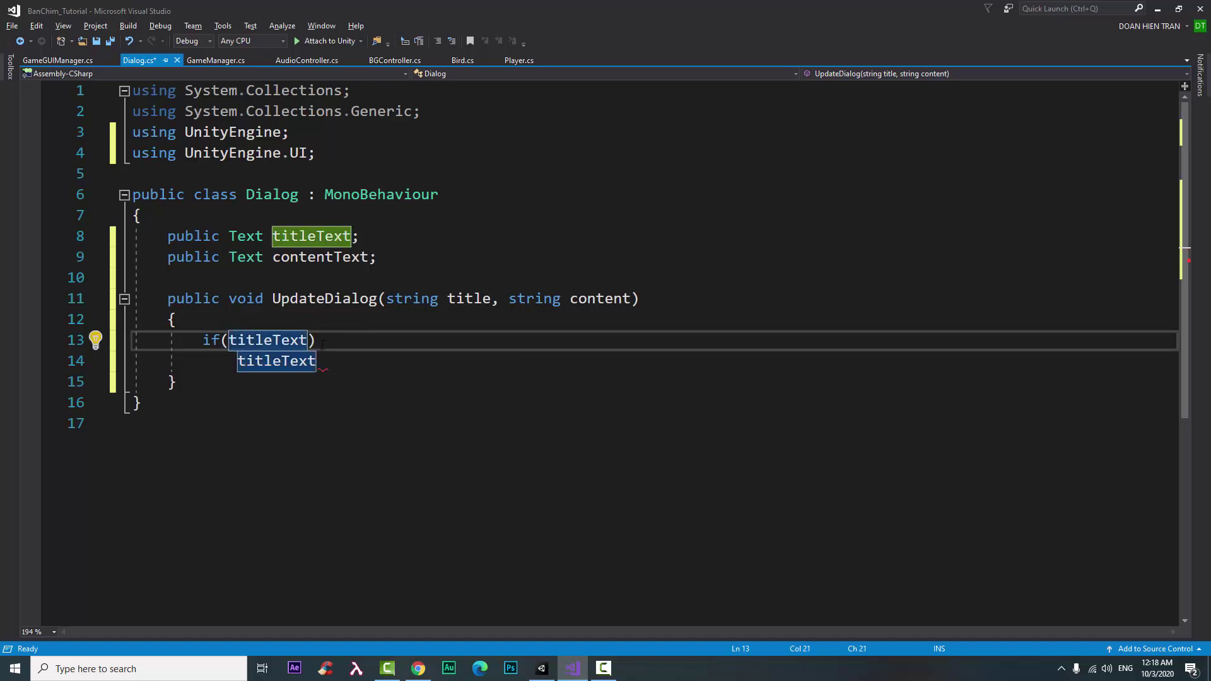
left_click(324, 366)
type(".")
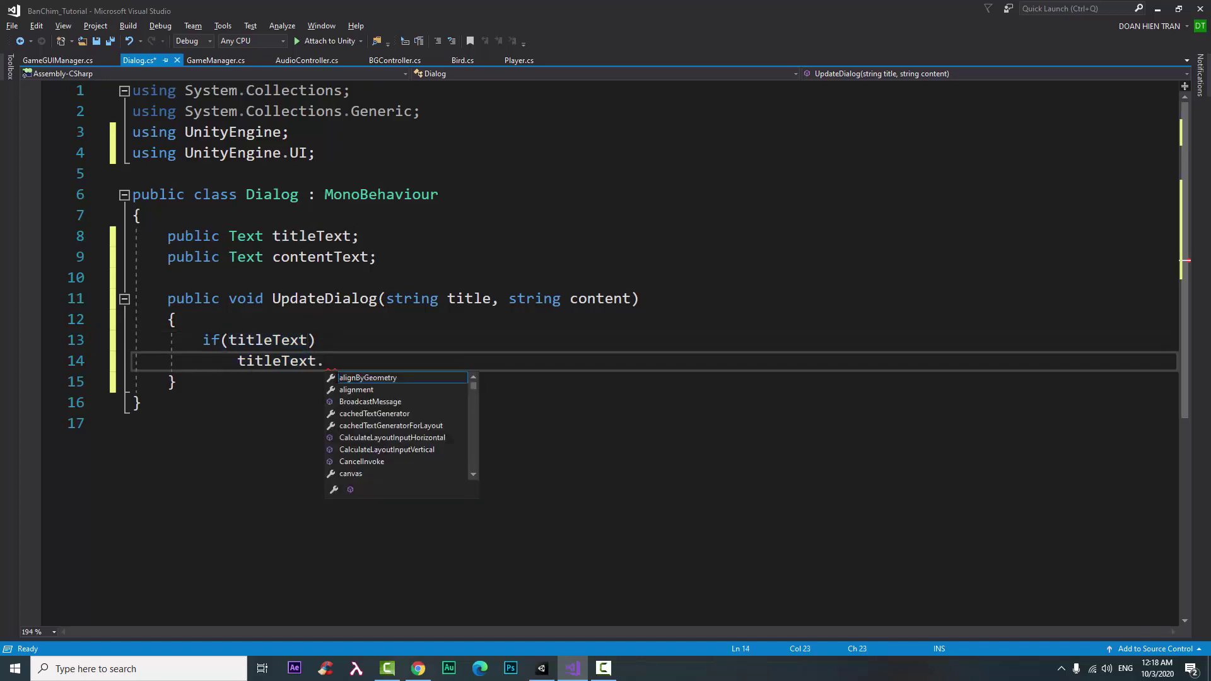
type("text ")
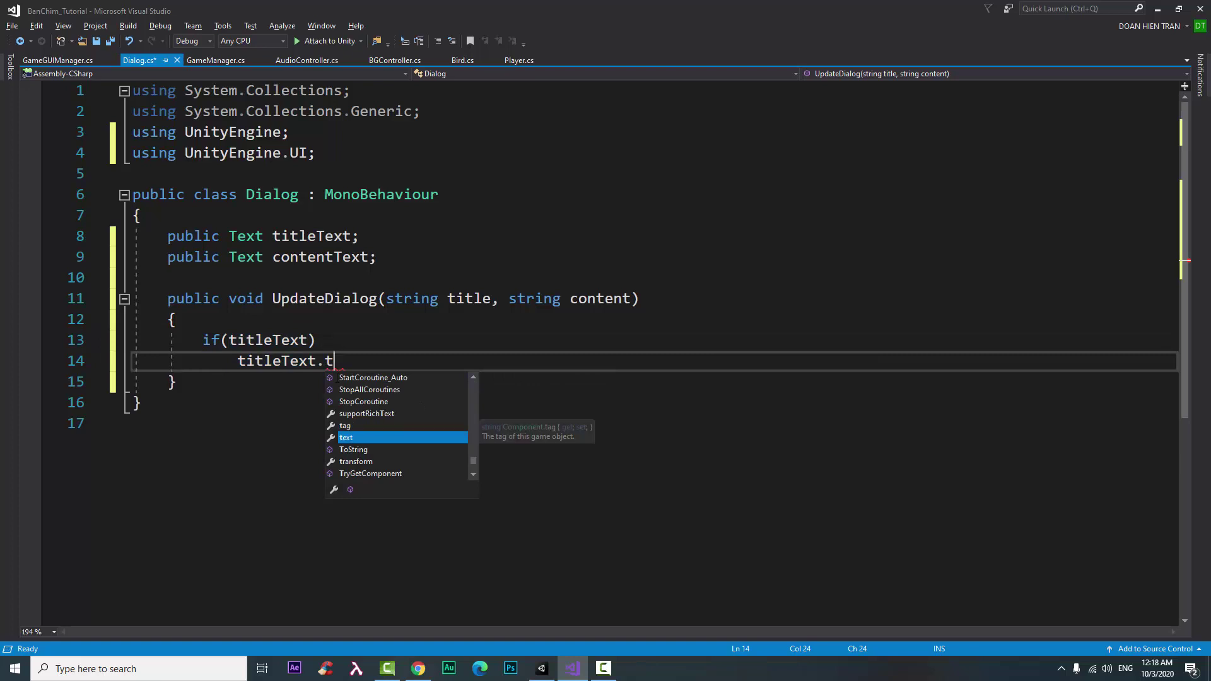
type("= ")
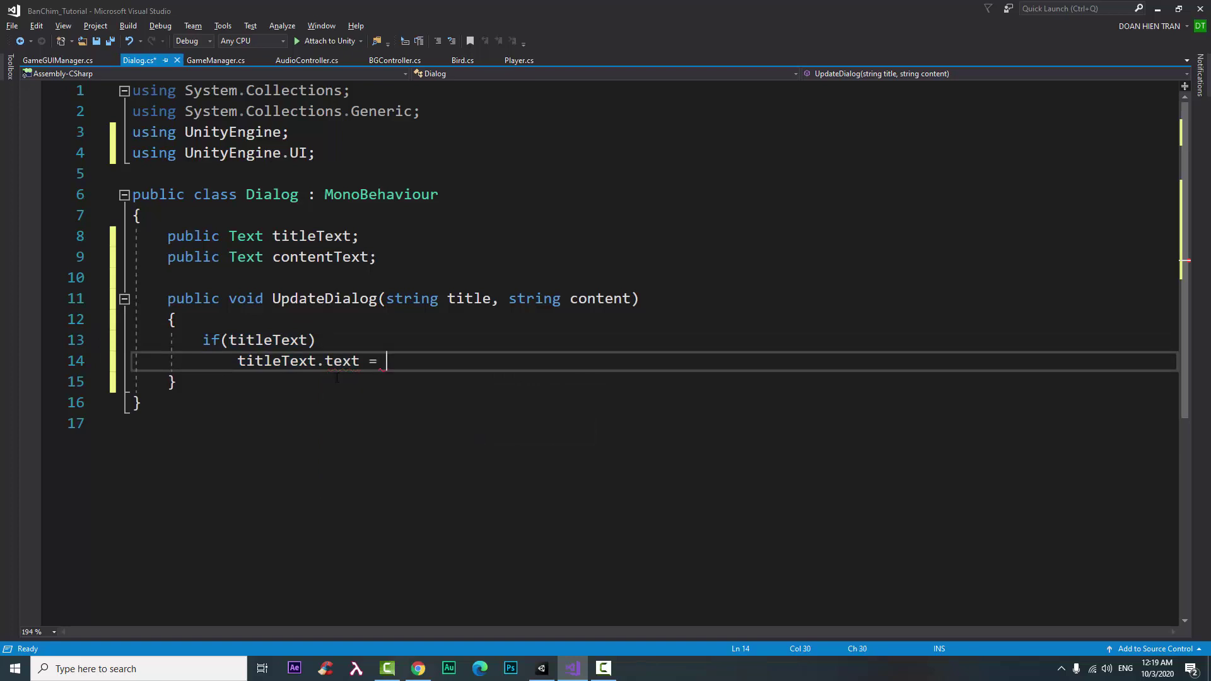
type("t")
key("Tab")
key("ctrl+z")
type("itle;")
key("Return")
key("Return")
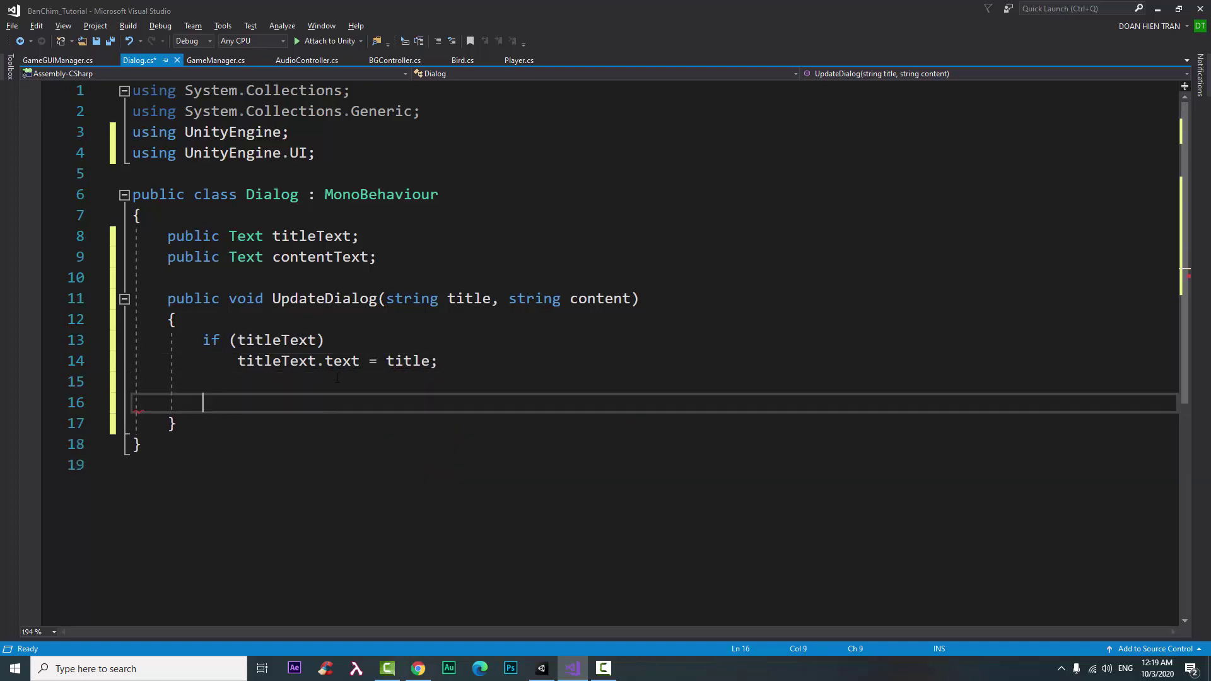
Step: Add 'if (contentText) contentText.text = content;' and save Dialog.cs
type("if(con")
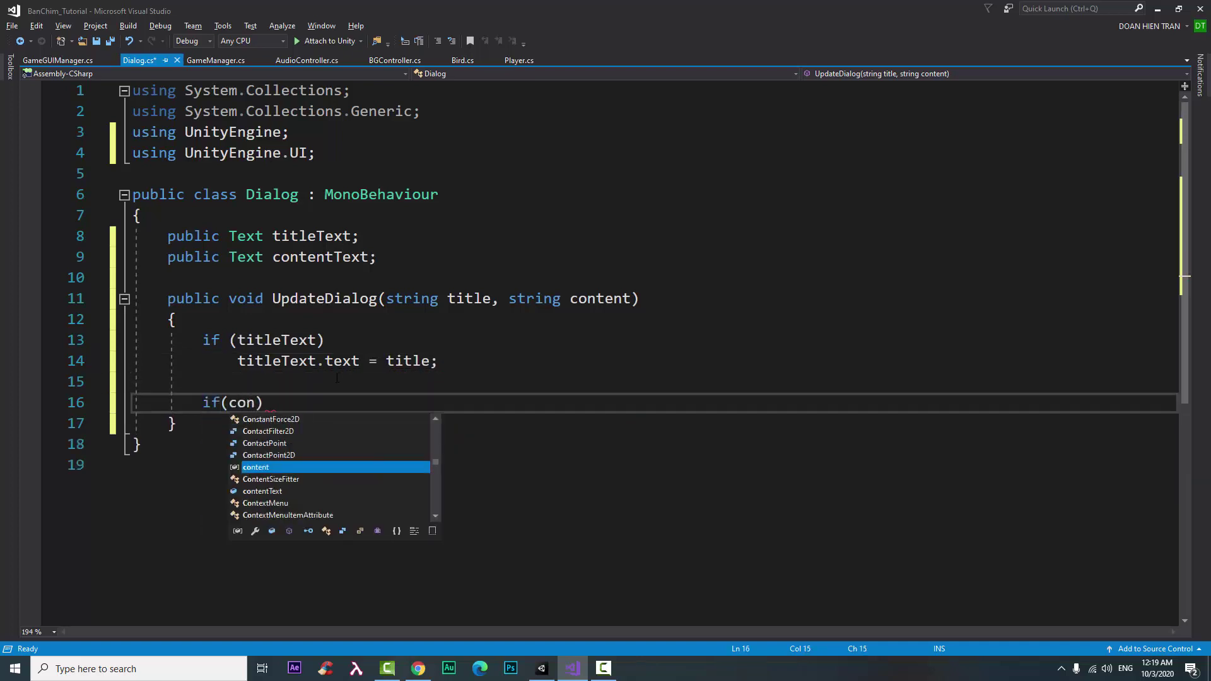
key("Down")
key("Down")
type(")")
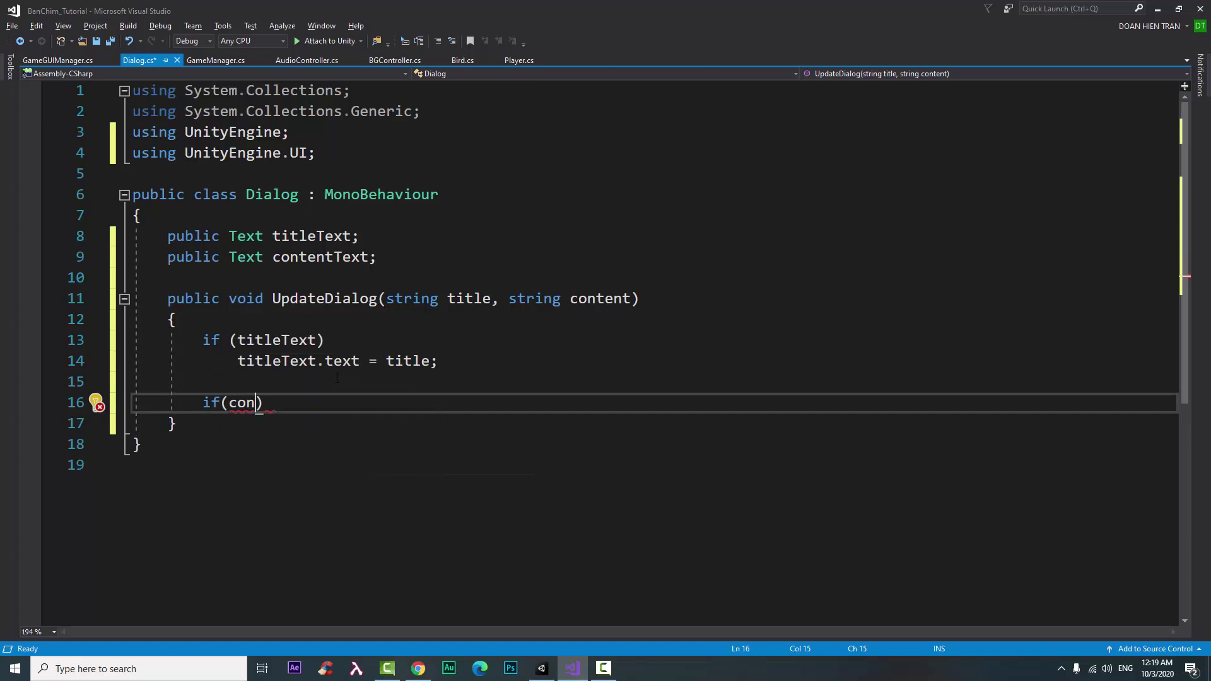
key("Return")
type("con")
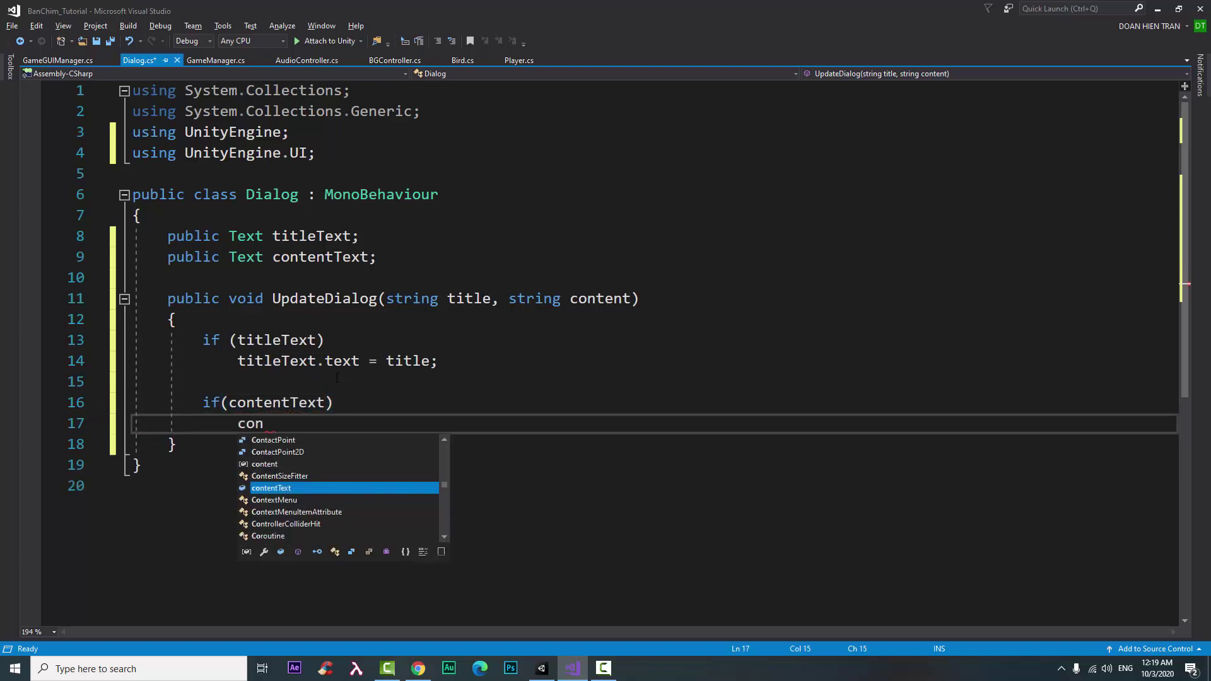
key("Tab")
type(".t")
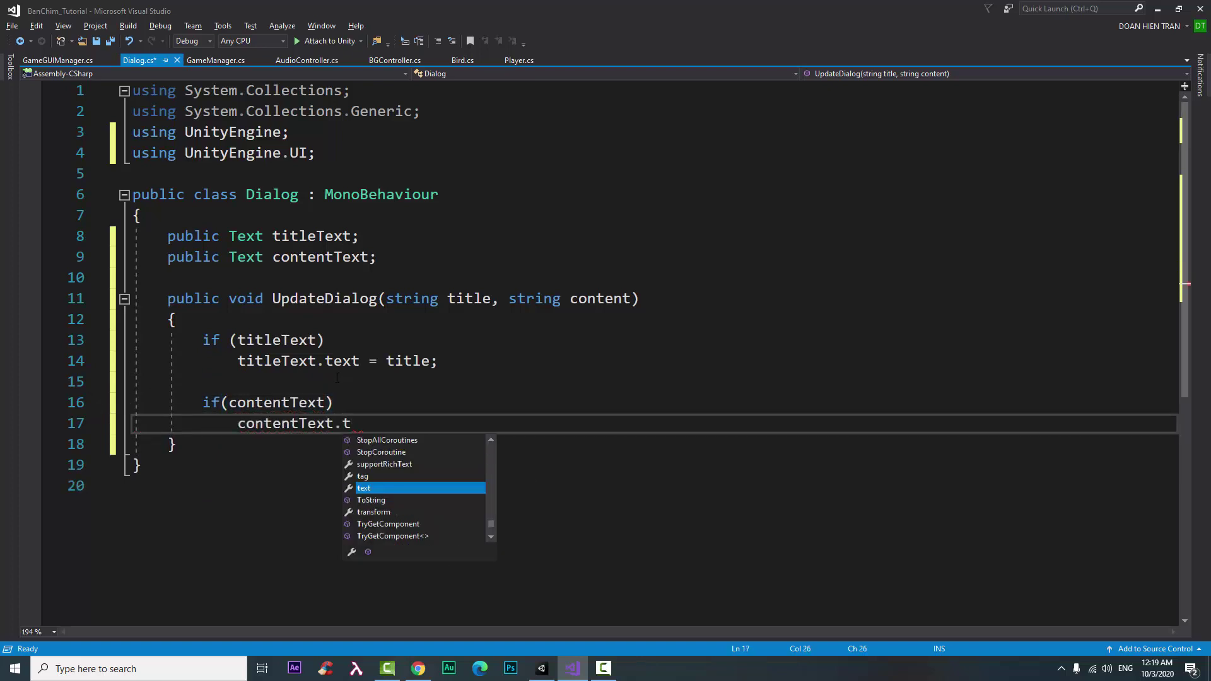
type(" o")
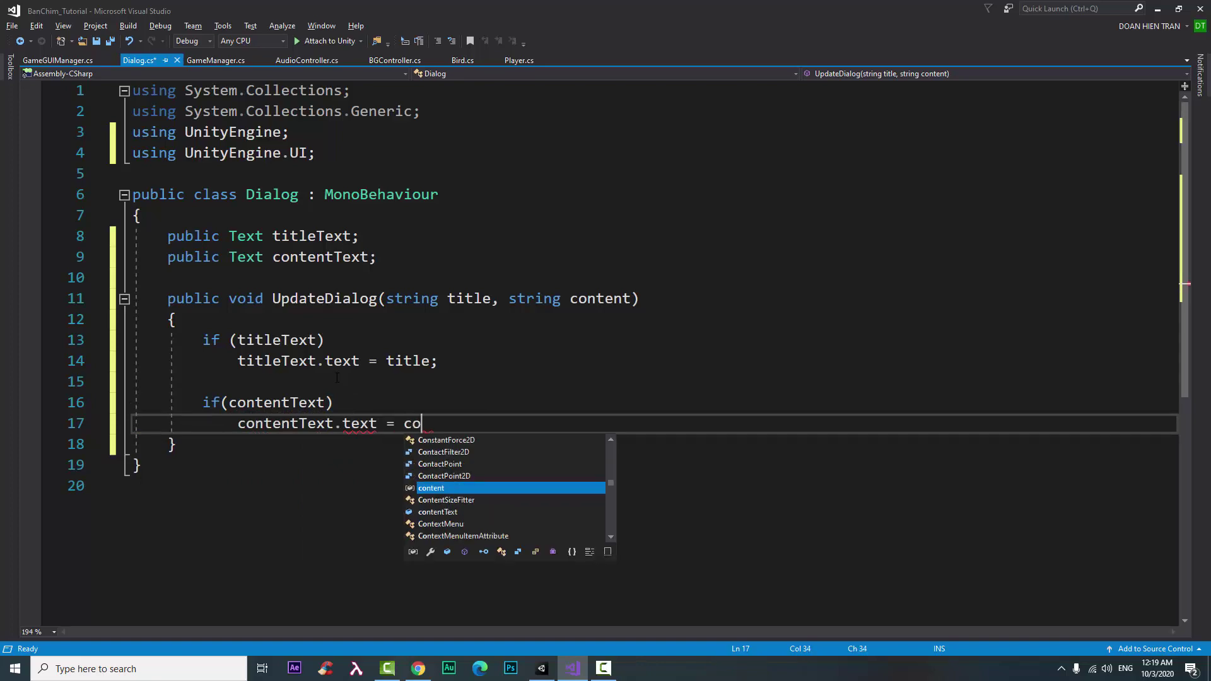
type(";")
key("ctrl+s")
Step: Add the Dialog component to both GameDialog and PauseDialog
key("alt+Tab")
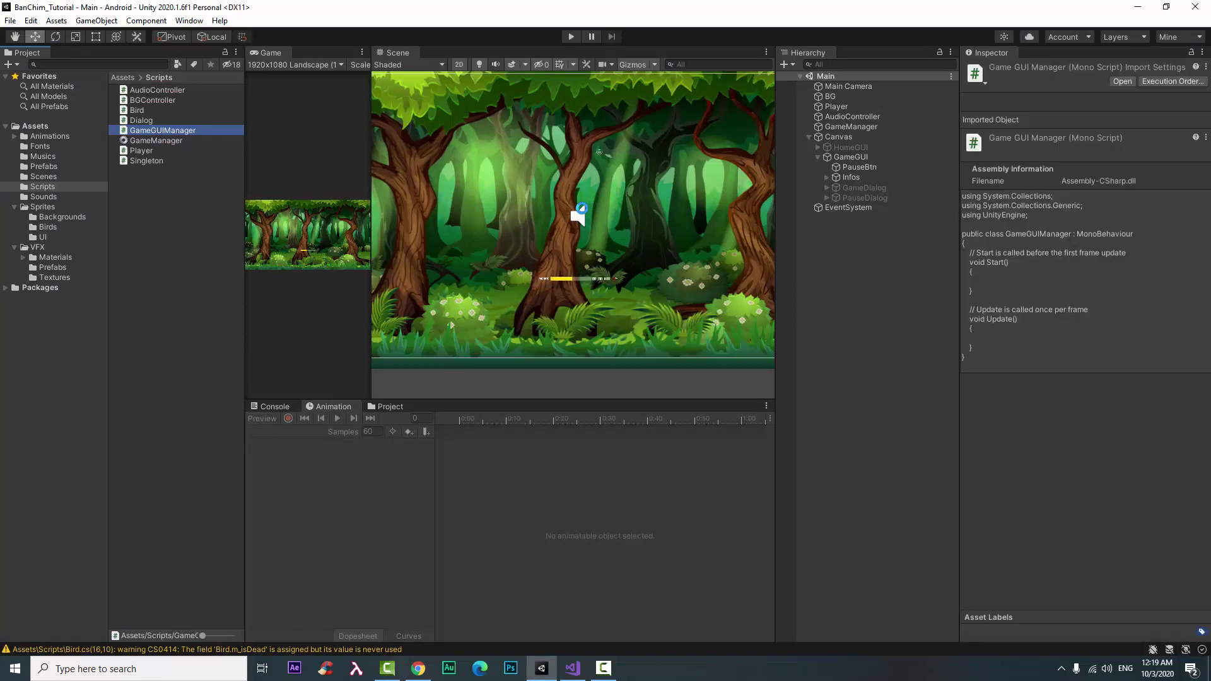
left_click(899, 185)
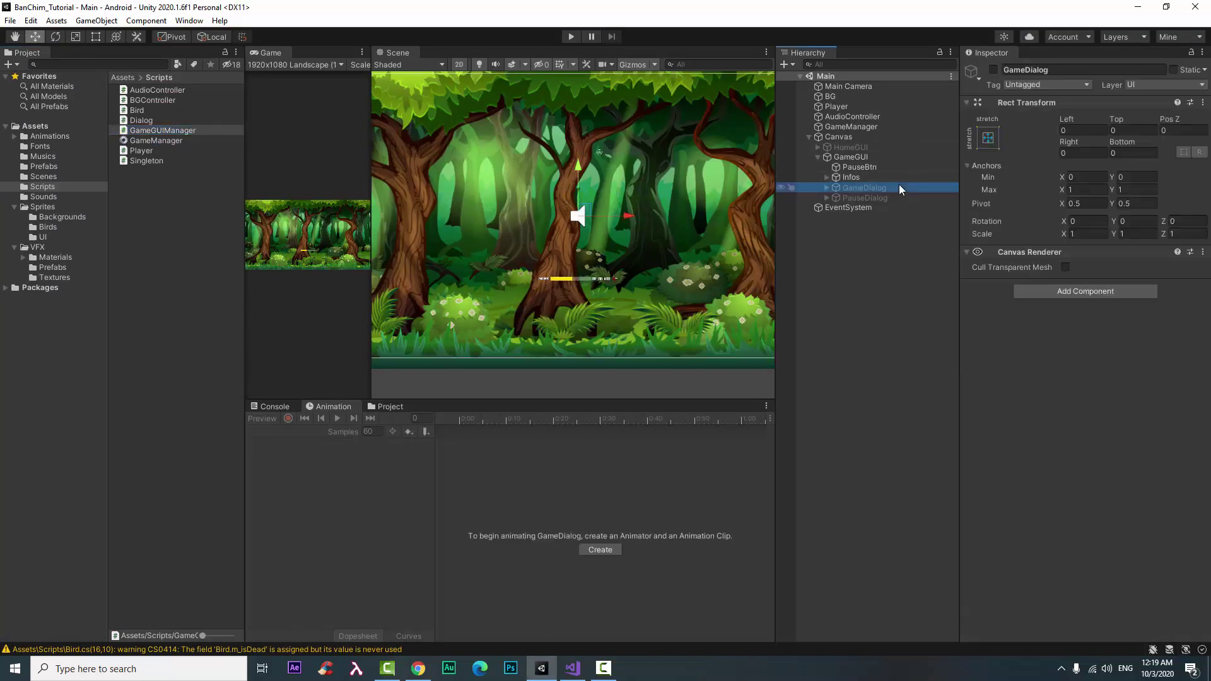
left_click(906, 197, "ctrl")
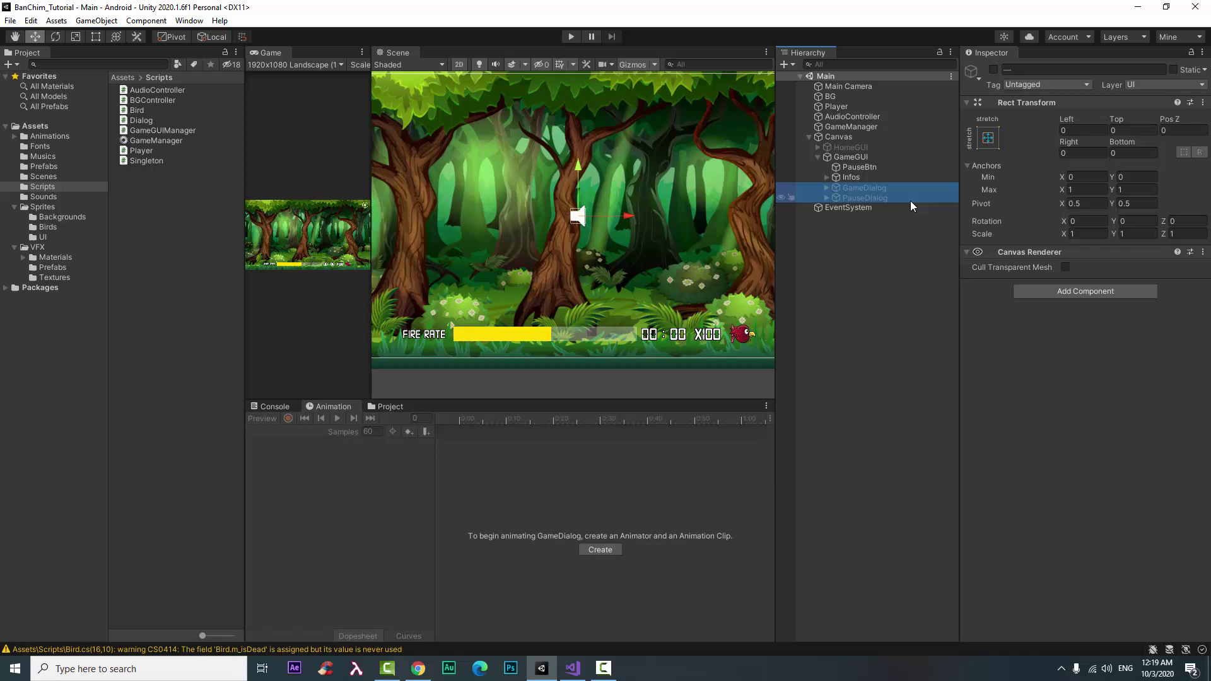
left_click(1064, 291)
type("di")
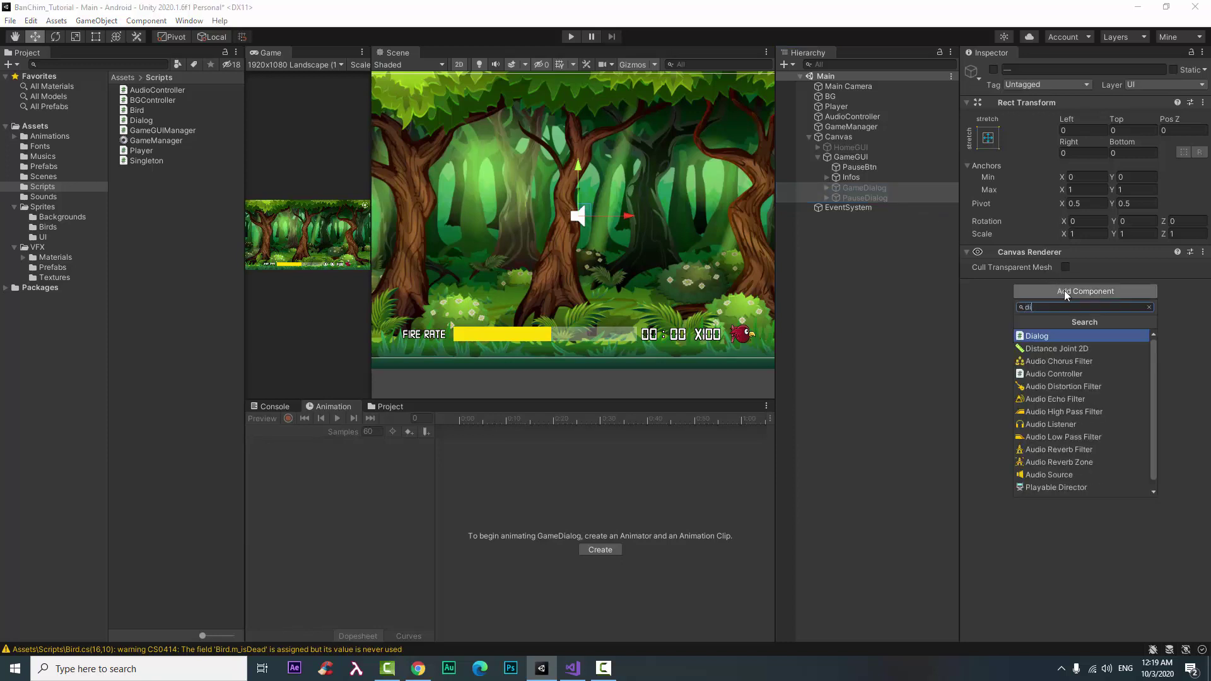
key("Return")
Step: Link GameDialog's TitleText and ContentText children to its Dialog fields
left_click(898, 188)
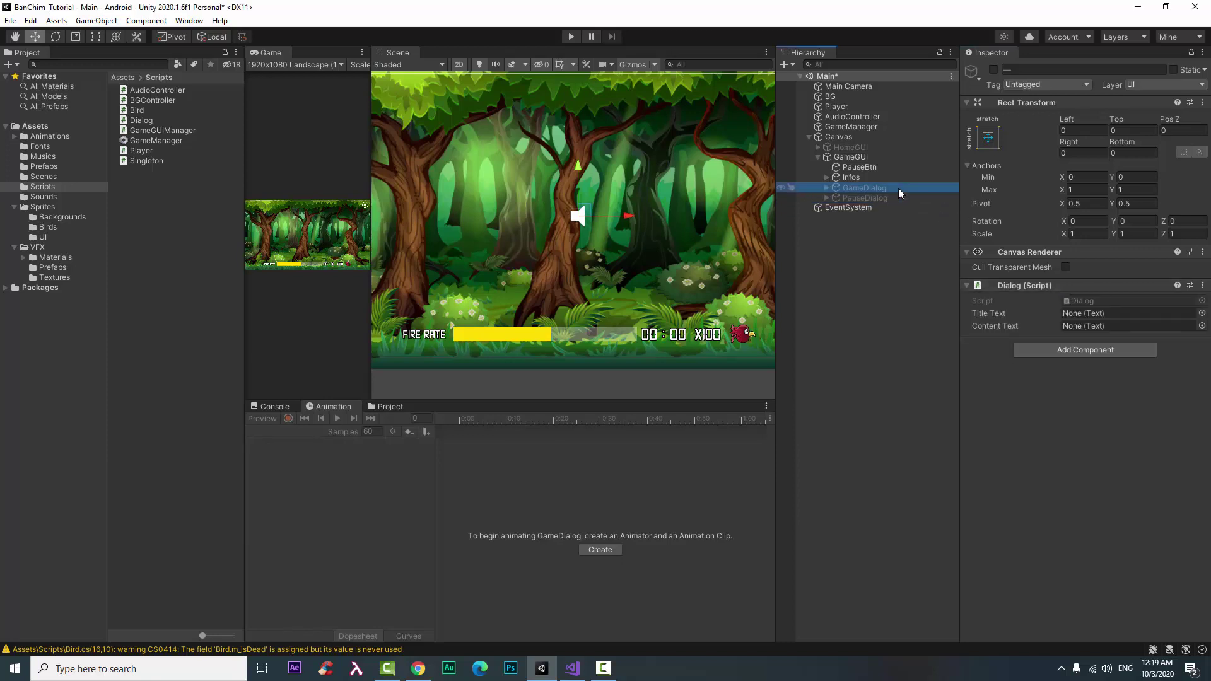
left_click(827, 187)
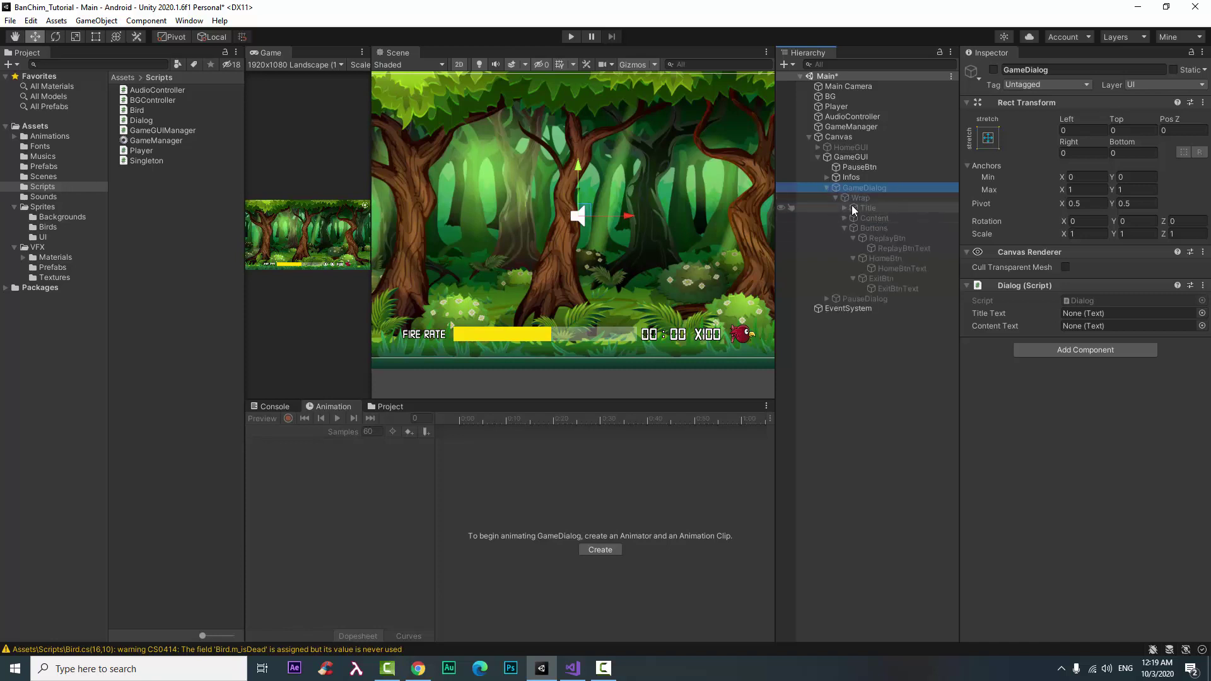
left_click(844, 208)
left_click_drag(881, 219, 1077, 309)
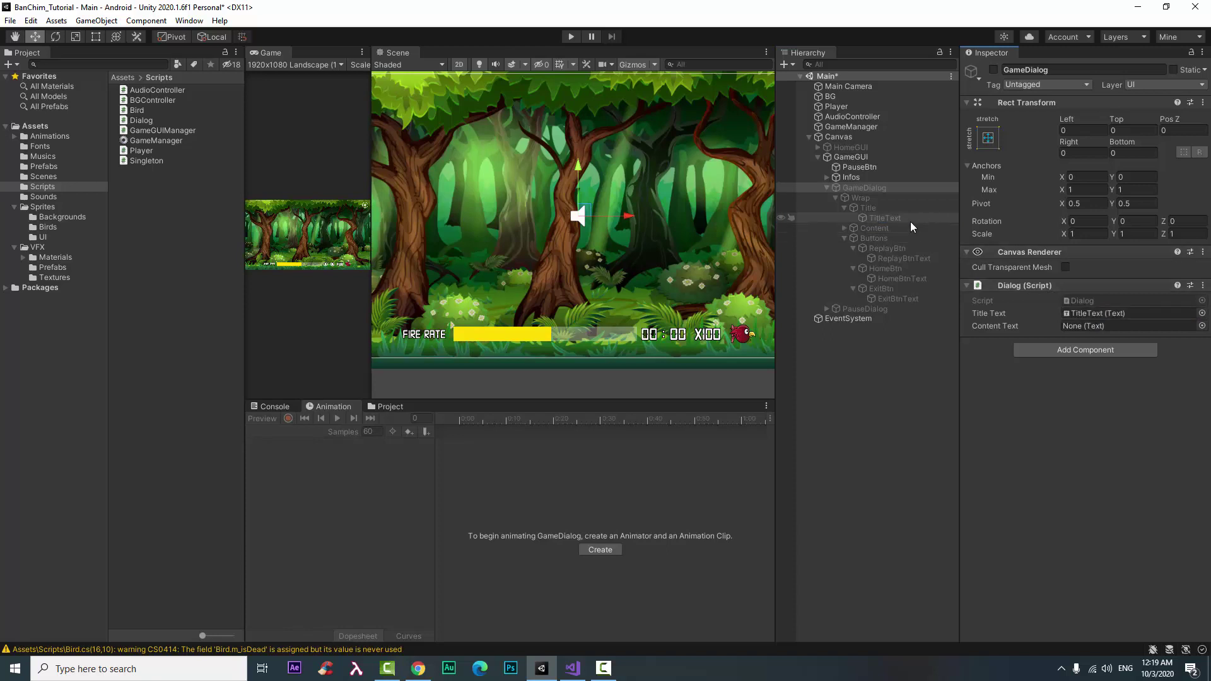
left_click(844, 229)
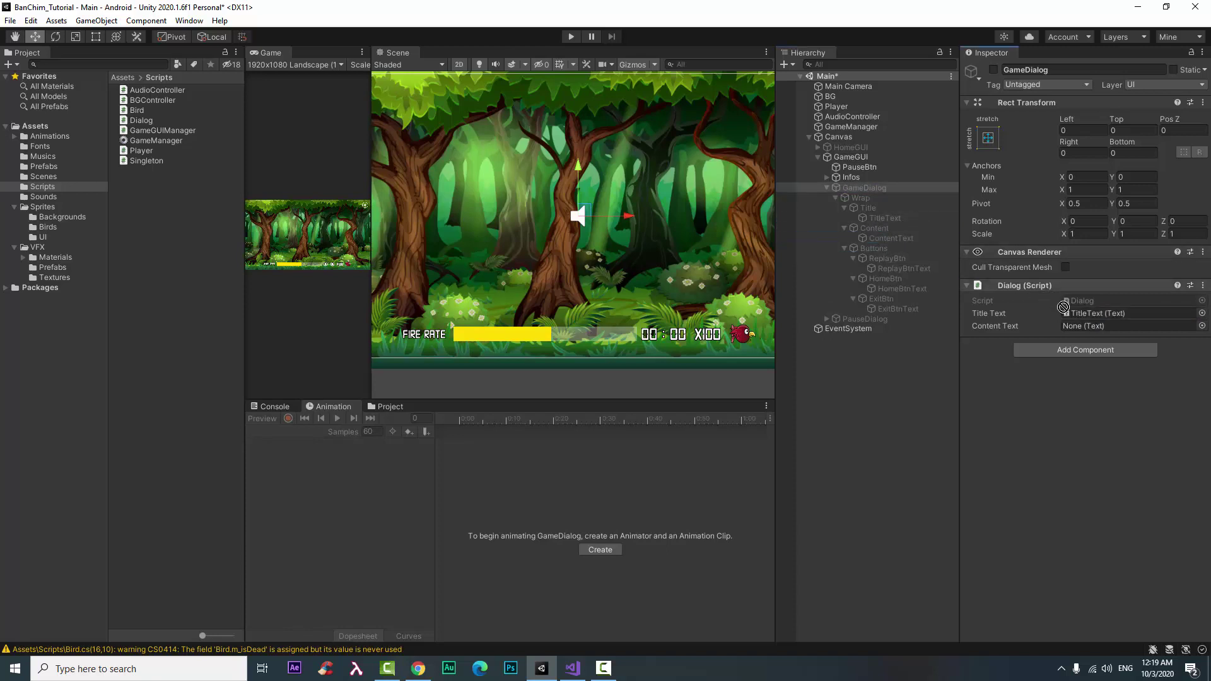
left_click_drag(868, 238, 1110, 325)
Step: Link PauseDialog's TitleText and ContentText to its Dialog fields and save the Main scene
left_click(859, 318)
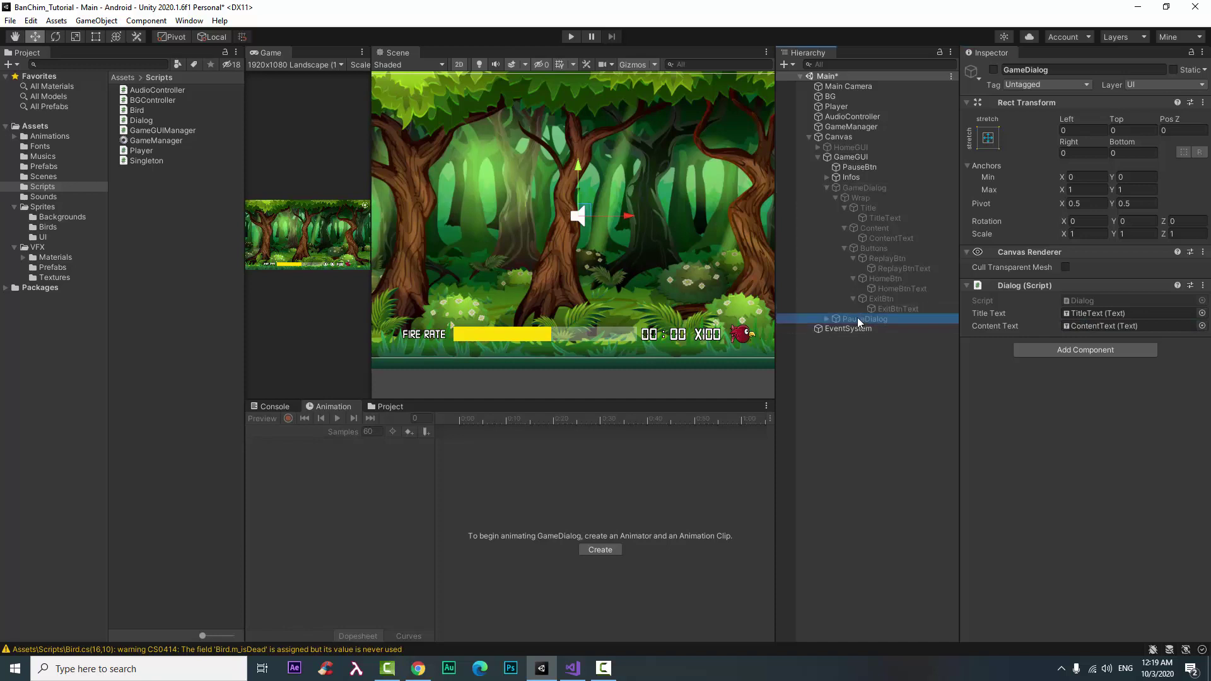
left_click(827, 319)
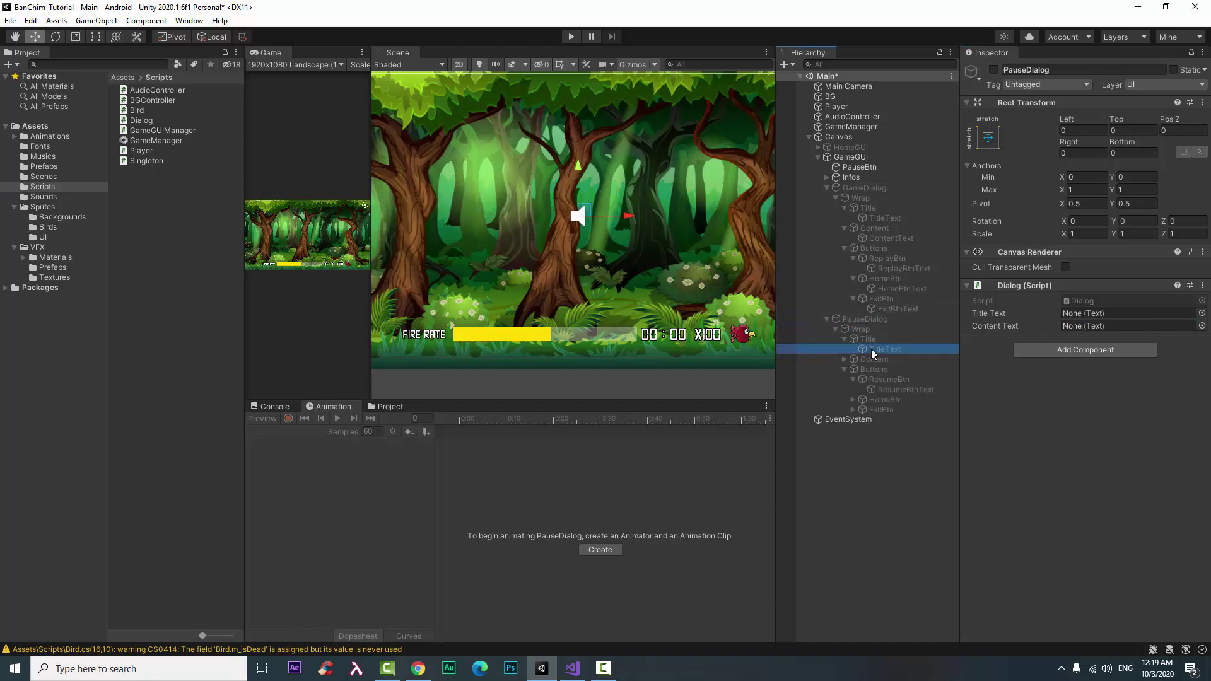
left_click_drag(883, 349, 1087, 315)
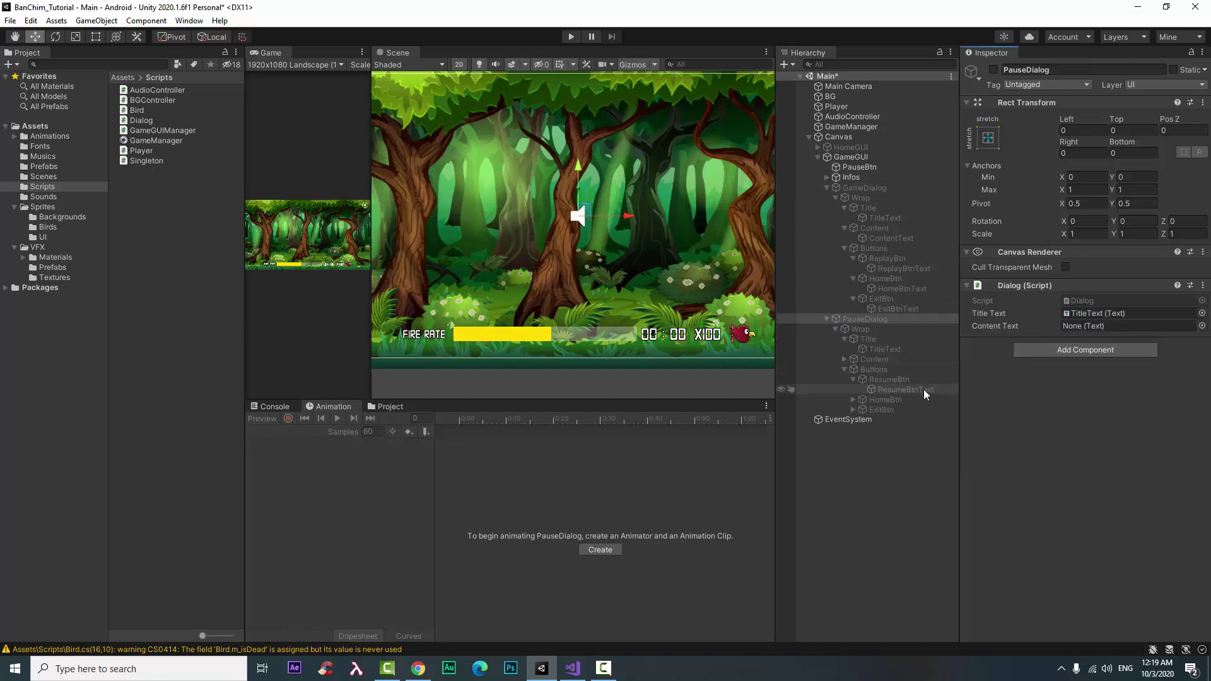
left_click(844, 360)
left_click_drag(891, 369, 1068, 327)
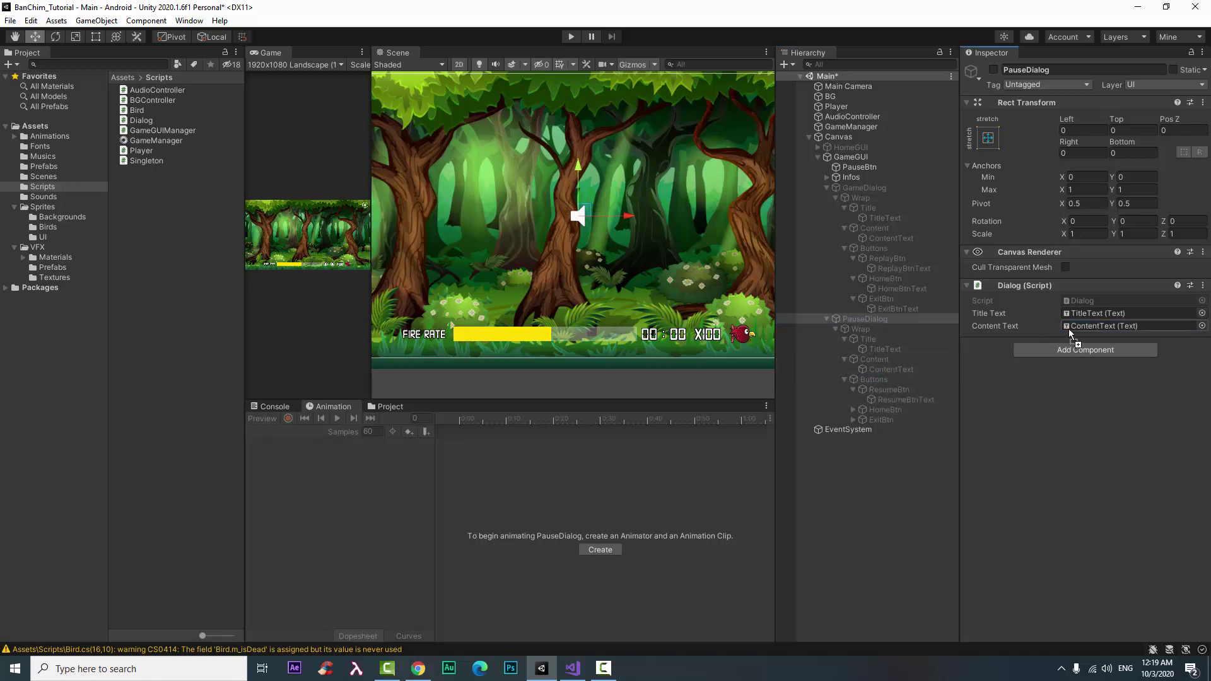
key("ctrl+s")
left_click(271, 406)
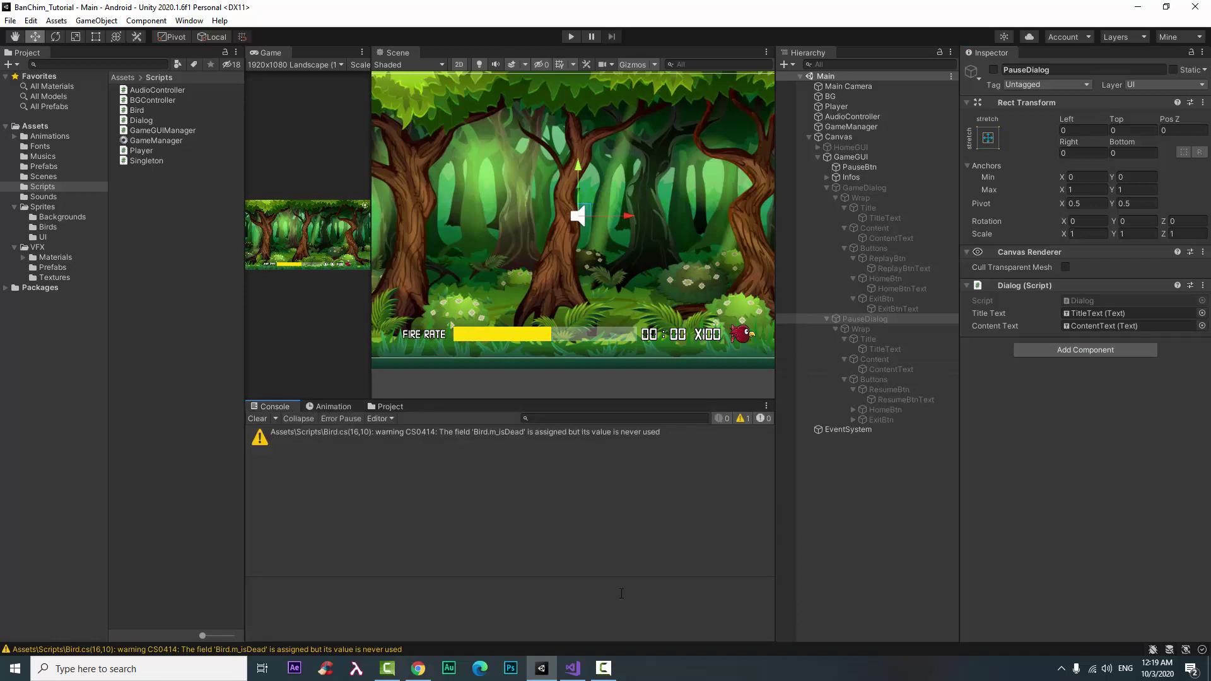
Step: Delete the default Start and Update methods from GameGUIManager.cs
left_click(580, 675)
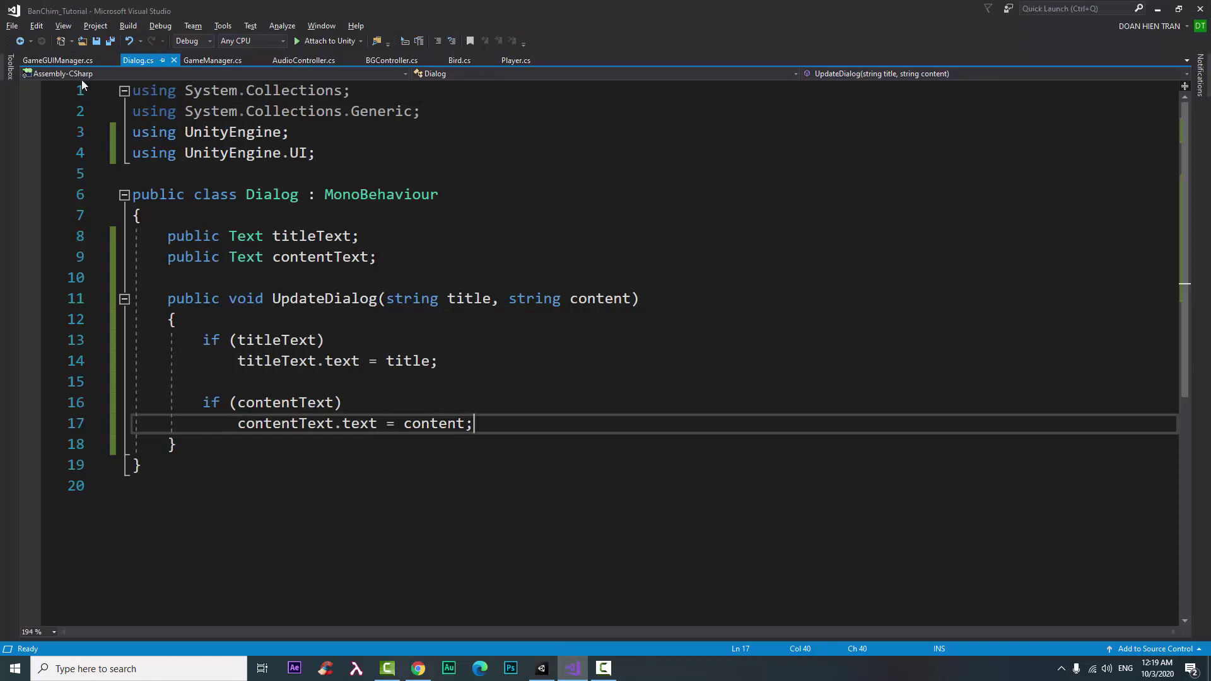
left_click(75, 63)
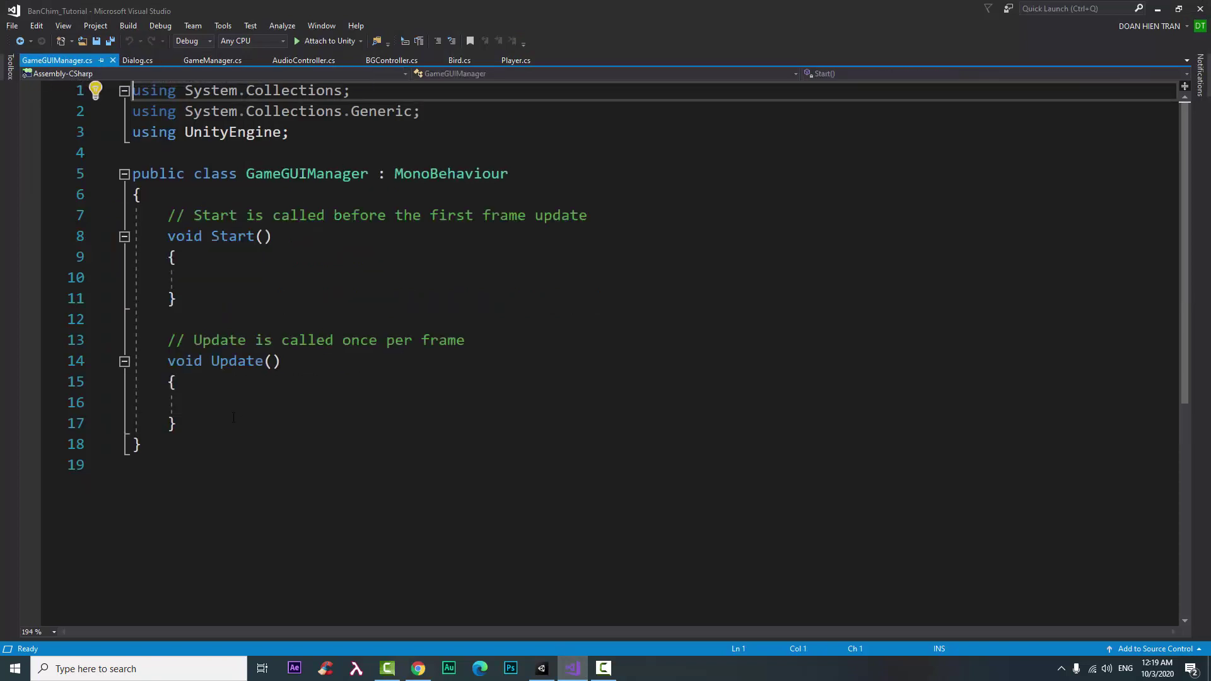
left_click_drag(233, 417, 167, 215)
key("Delete")
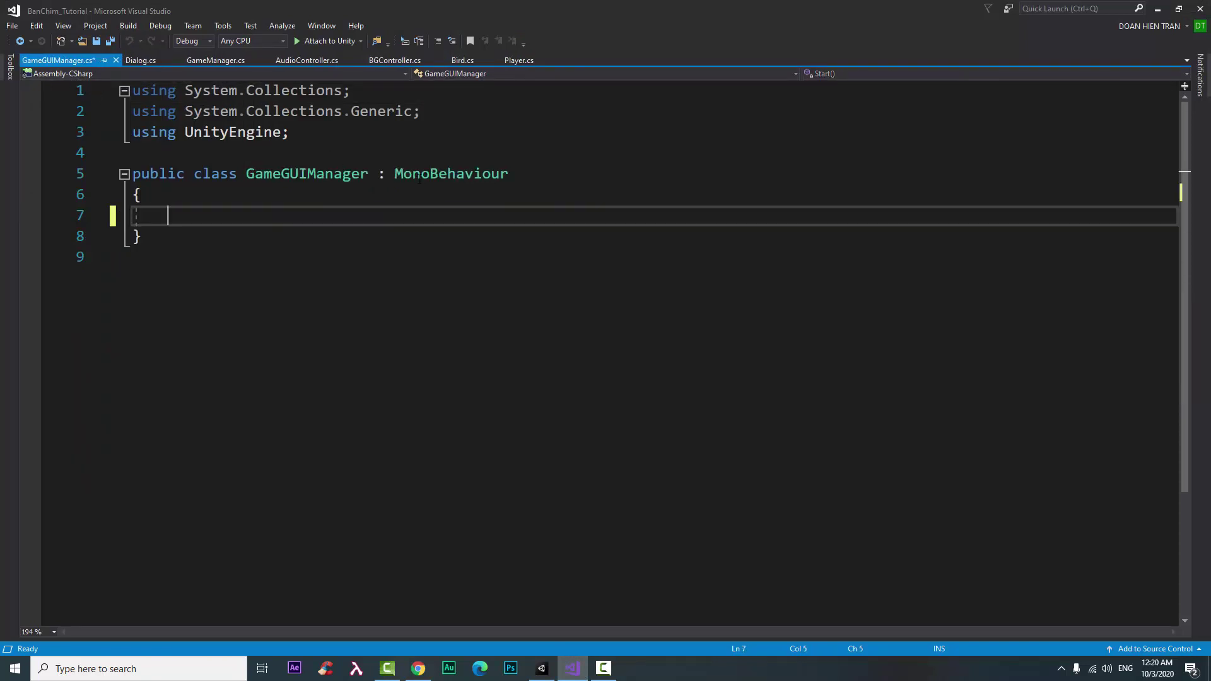
Step: Replace the MonoBehaviour base class with Singleton<GameGUIManager>
double_click(419, 176)
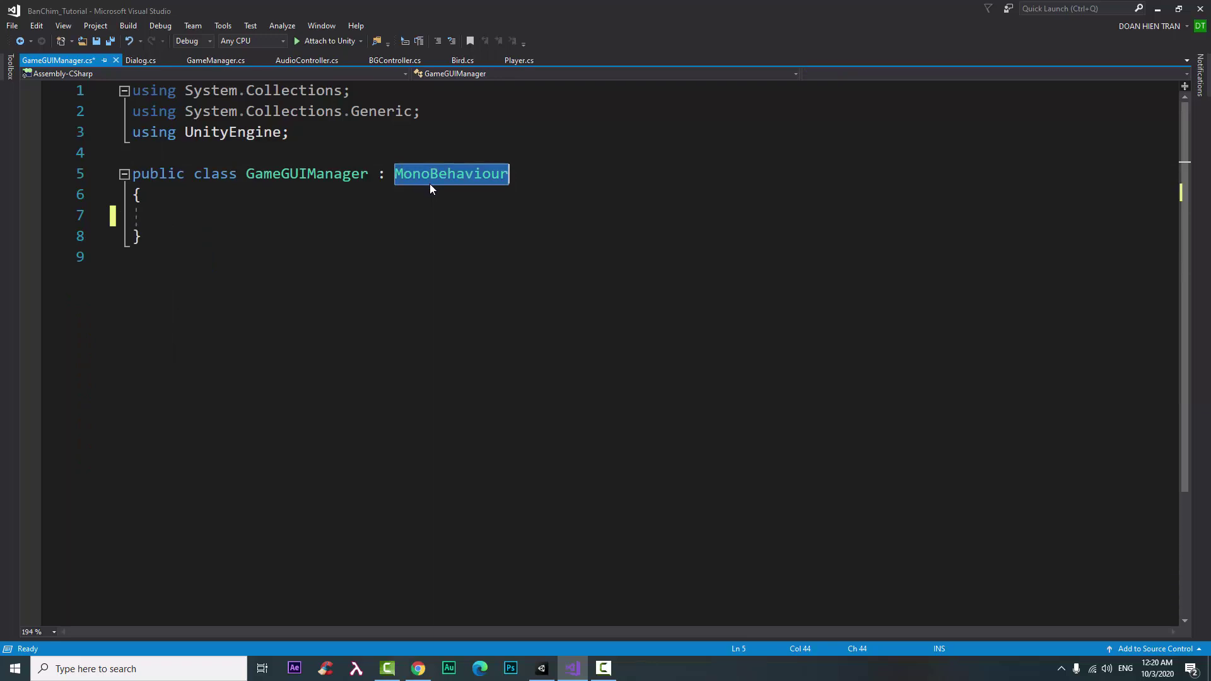
type("si")
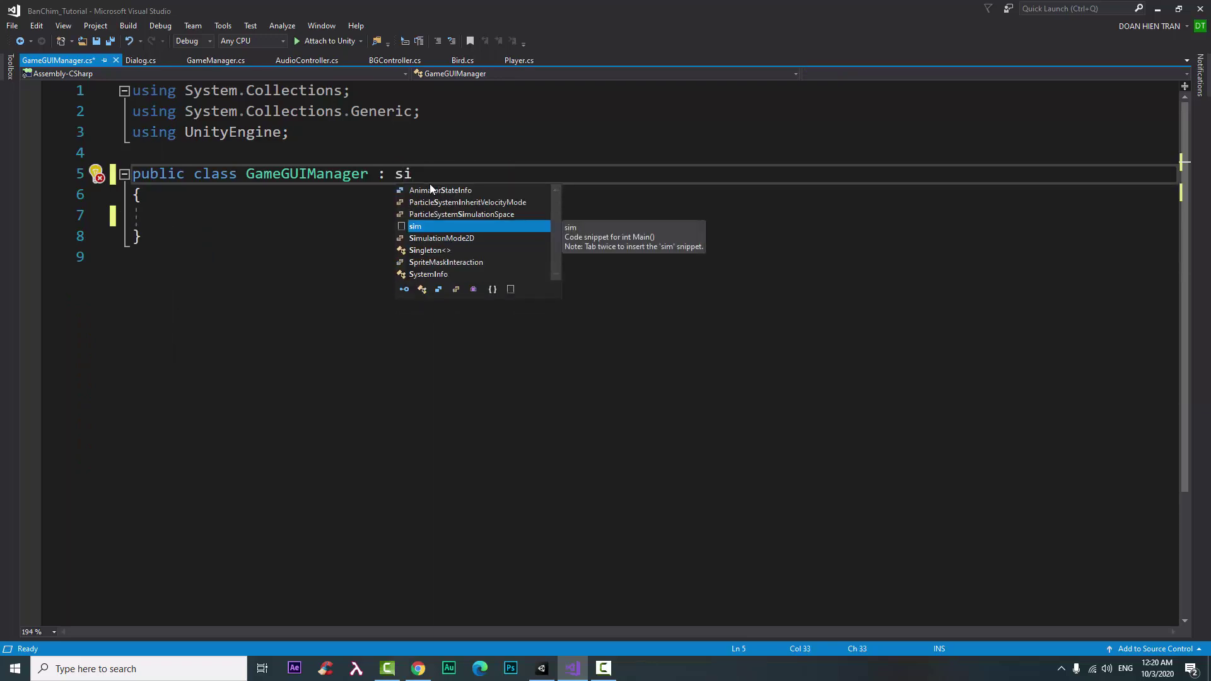
key("Down")
key("Down")
key("Tab")
type("<")
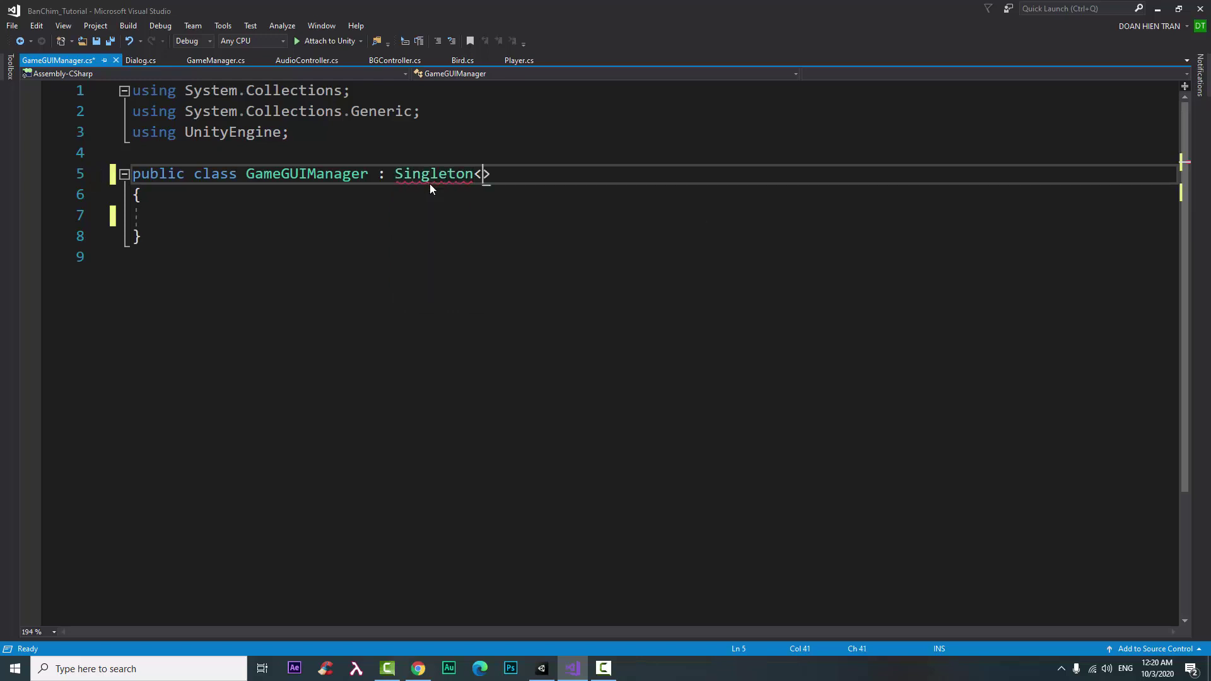
type("ga")
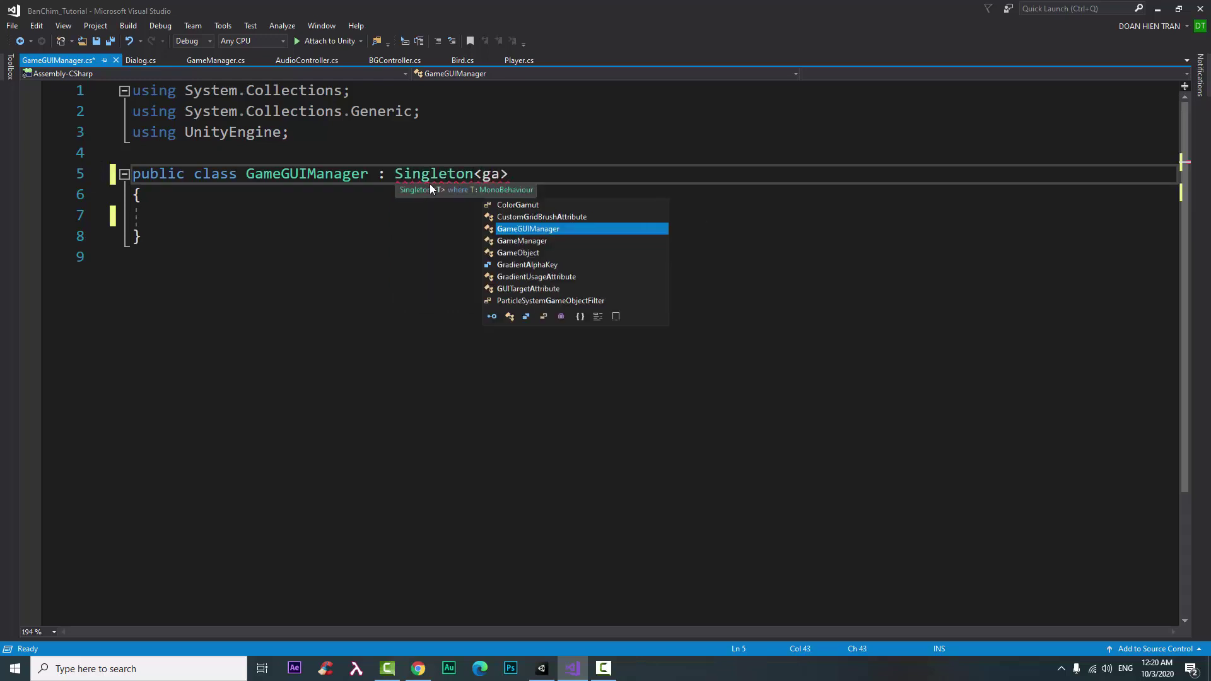
type("megu")
key("Tab")
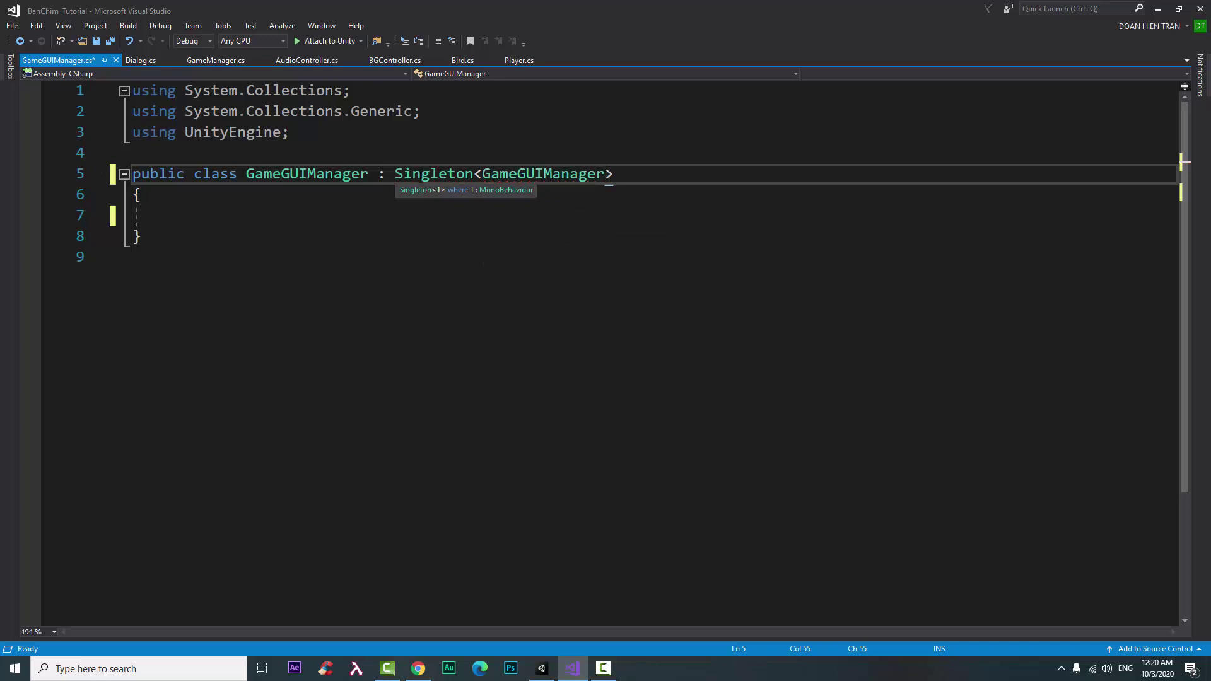
Step: Override Awake in GameGUIManager to call MakeSingleton(false), and save the script
key("Down")
key("Down")
type("o")
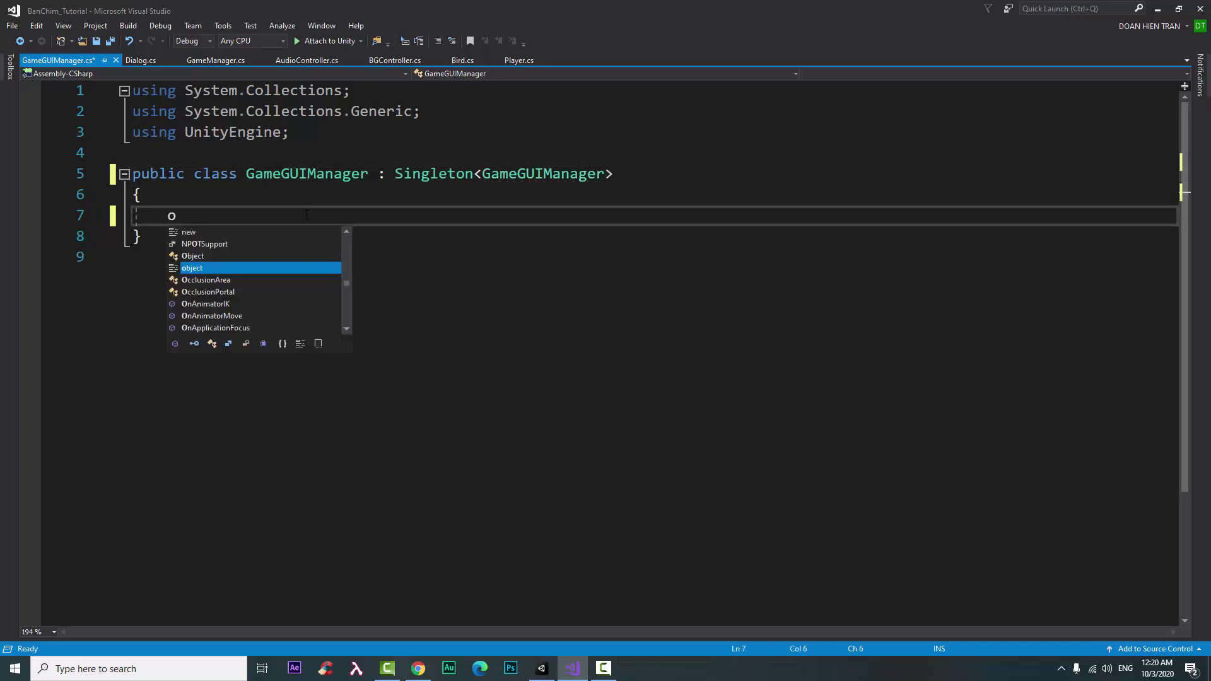
type("v")
key("Tab")
type("a")
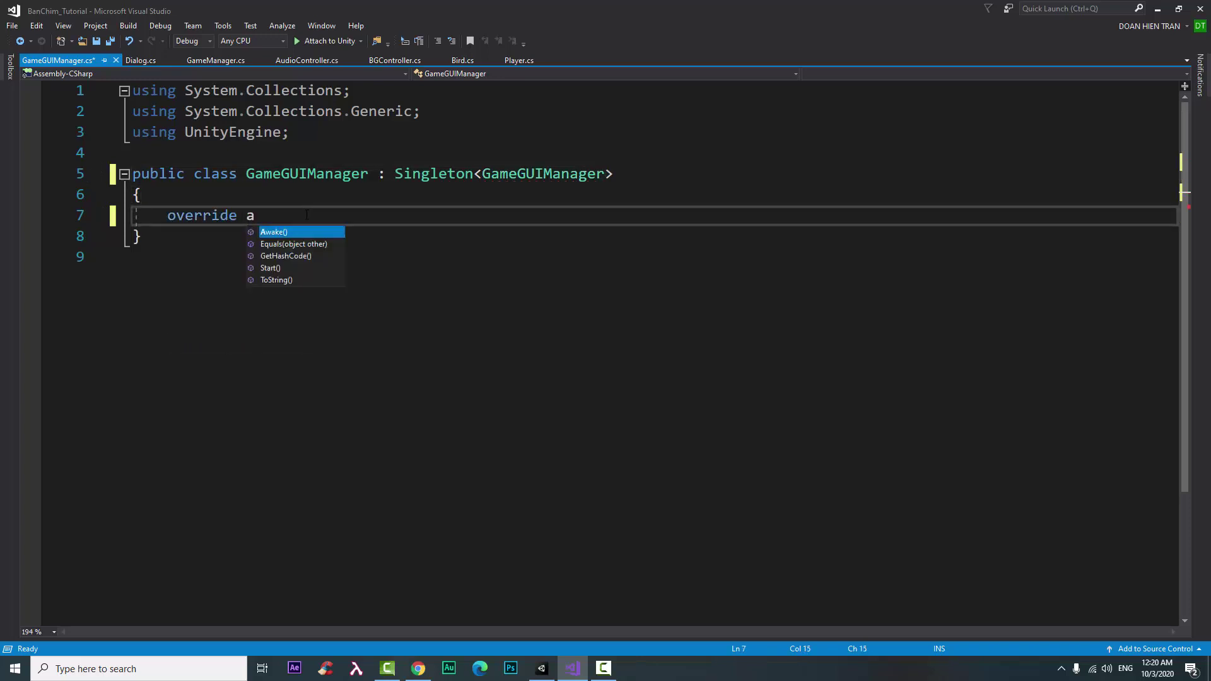
key("Tab")
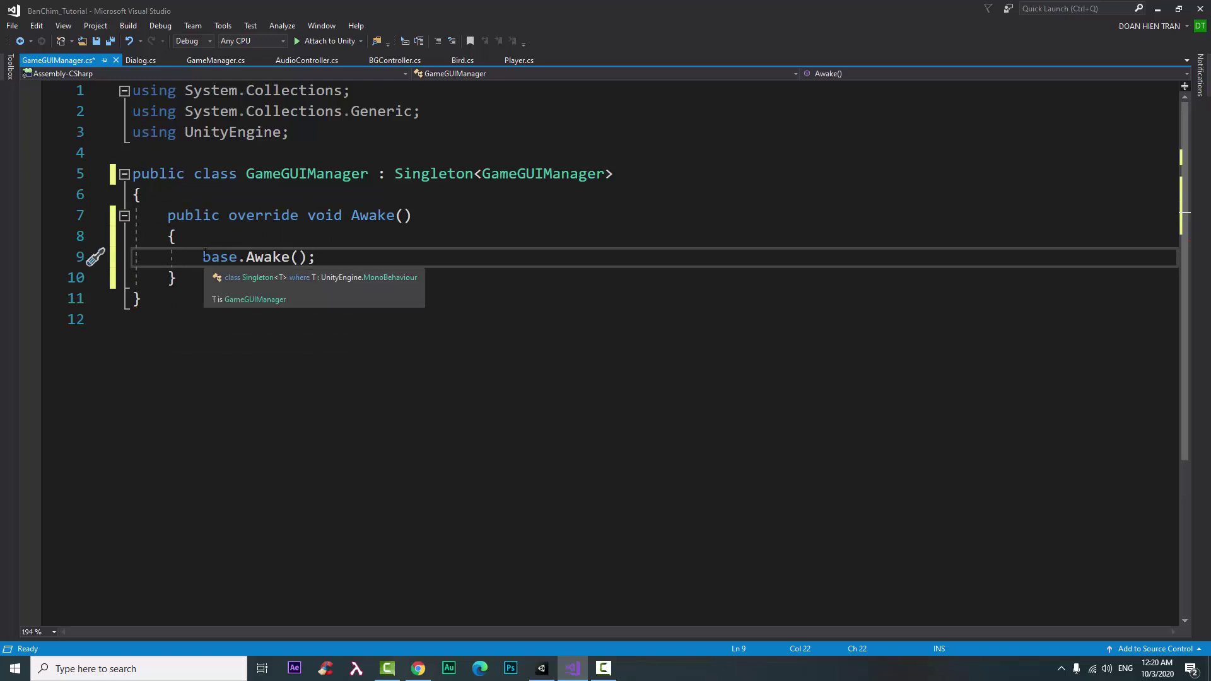
key("shift+Home")
type("ma")
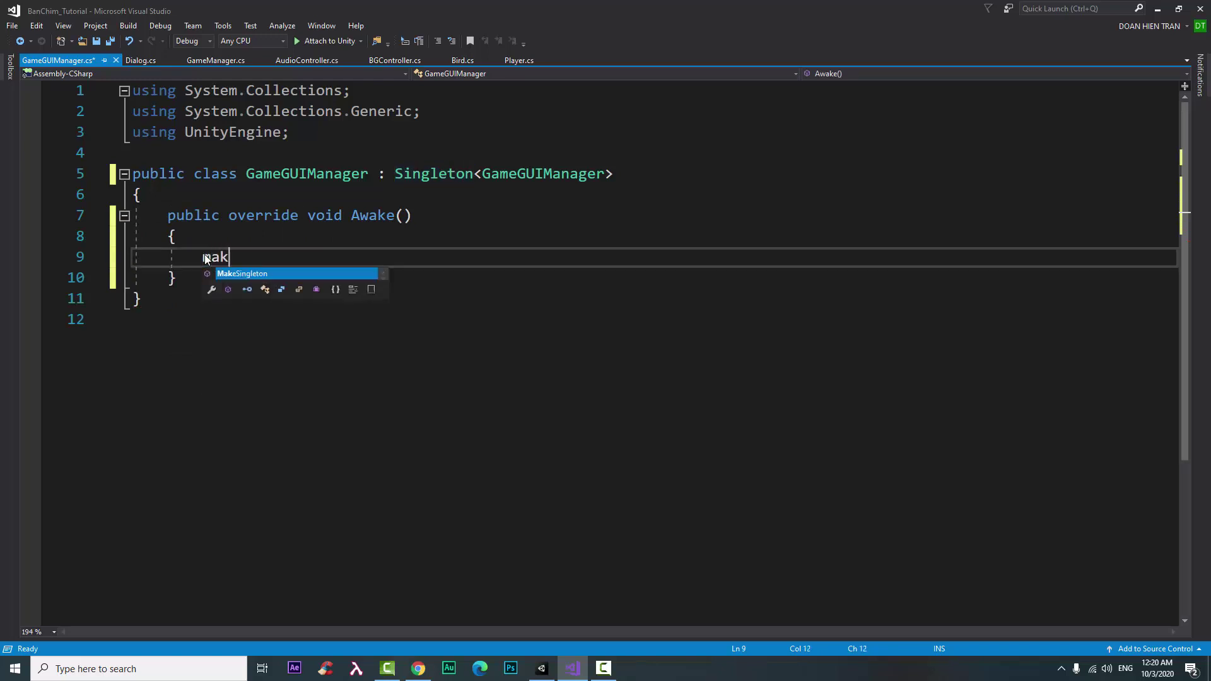
key("Tab")
type("(f")
key("Tab")
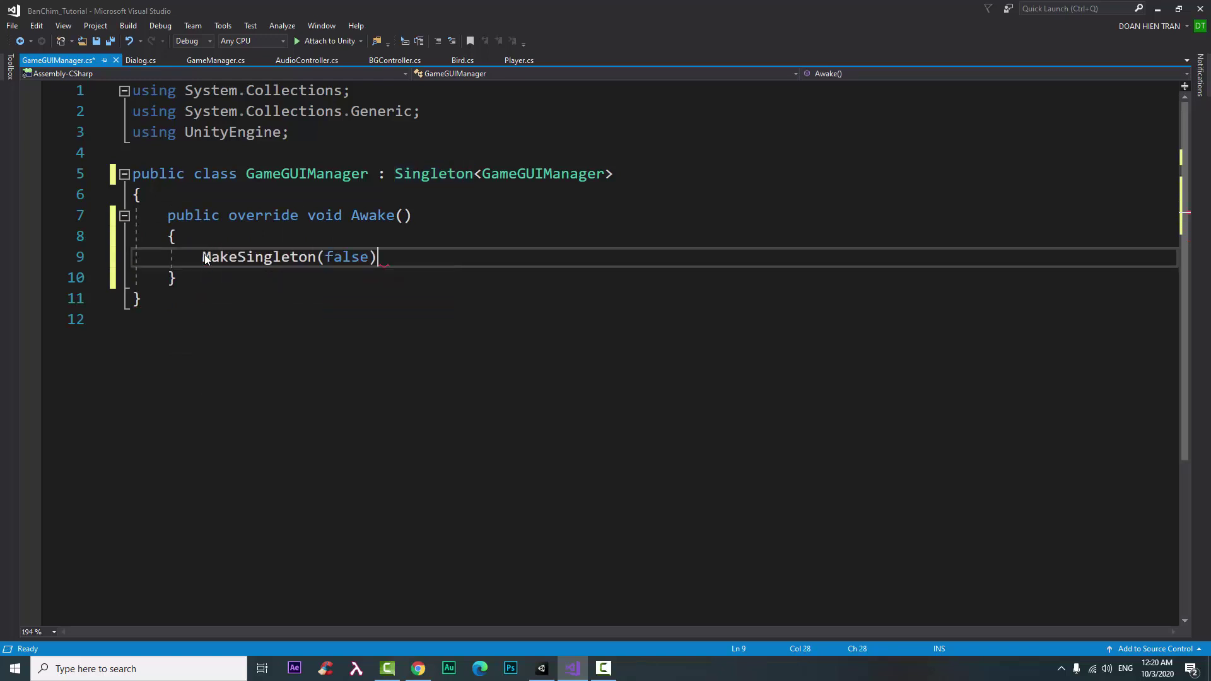
type(");")
key("ctrl+s")
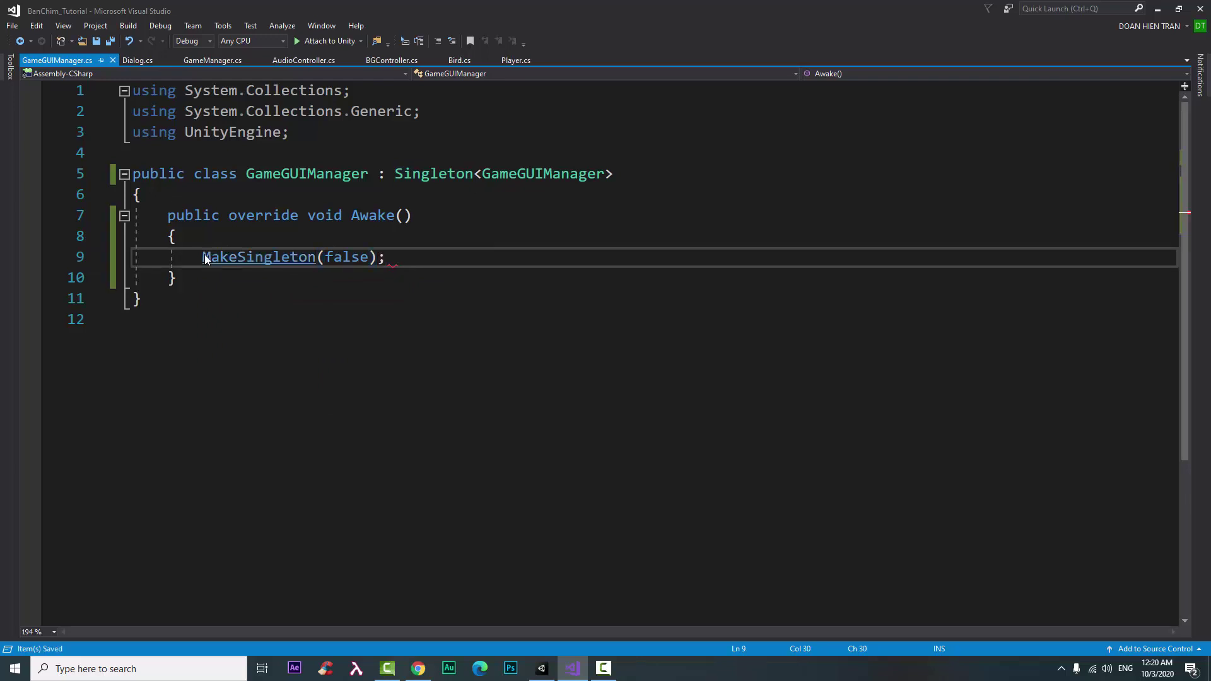
Step: Add blank lines above Awake, save, and begin a public field declaration
left_click(199, 199)
key("Return")
key("Return")
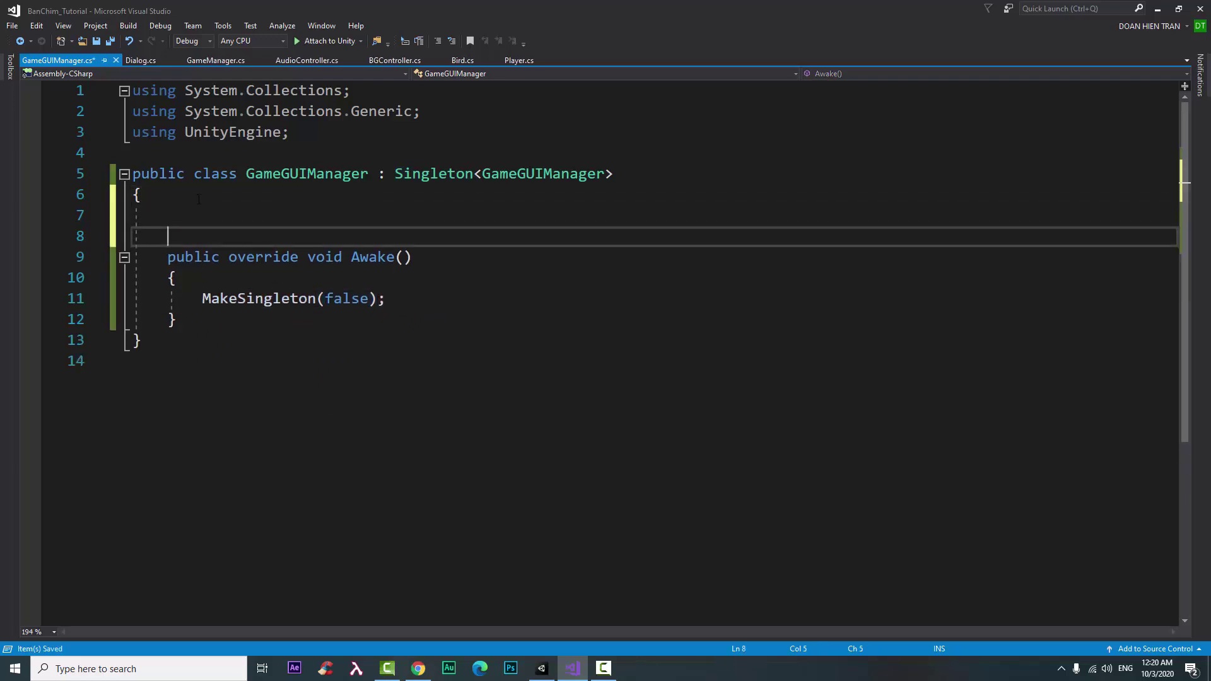
key("Up")
key("ctrl+s")
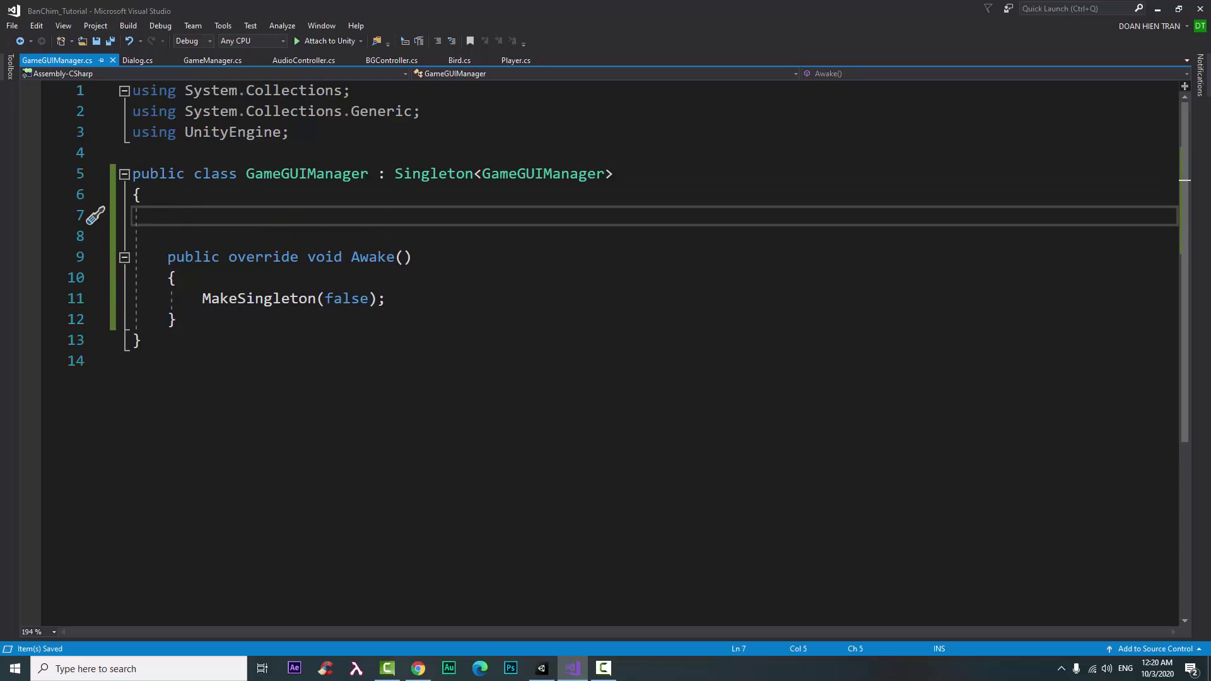
type("p")
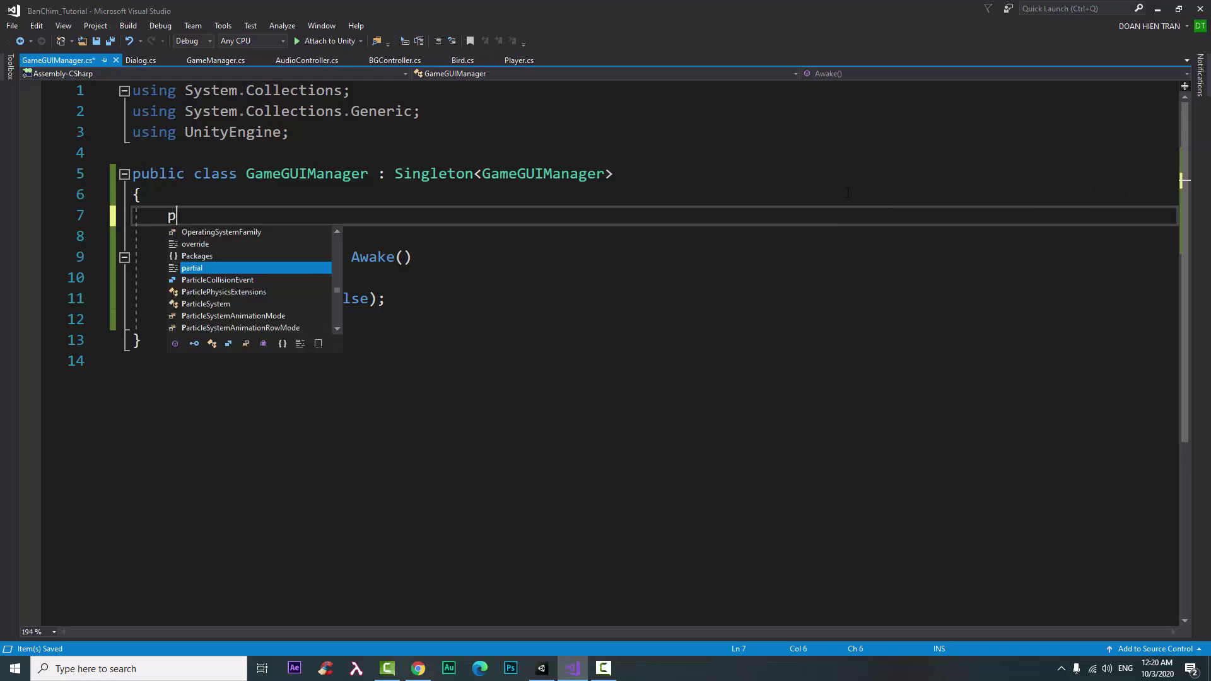
type("ublic")
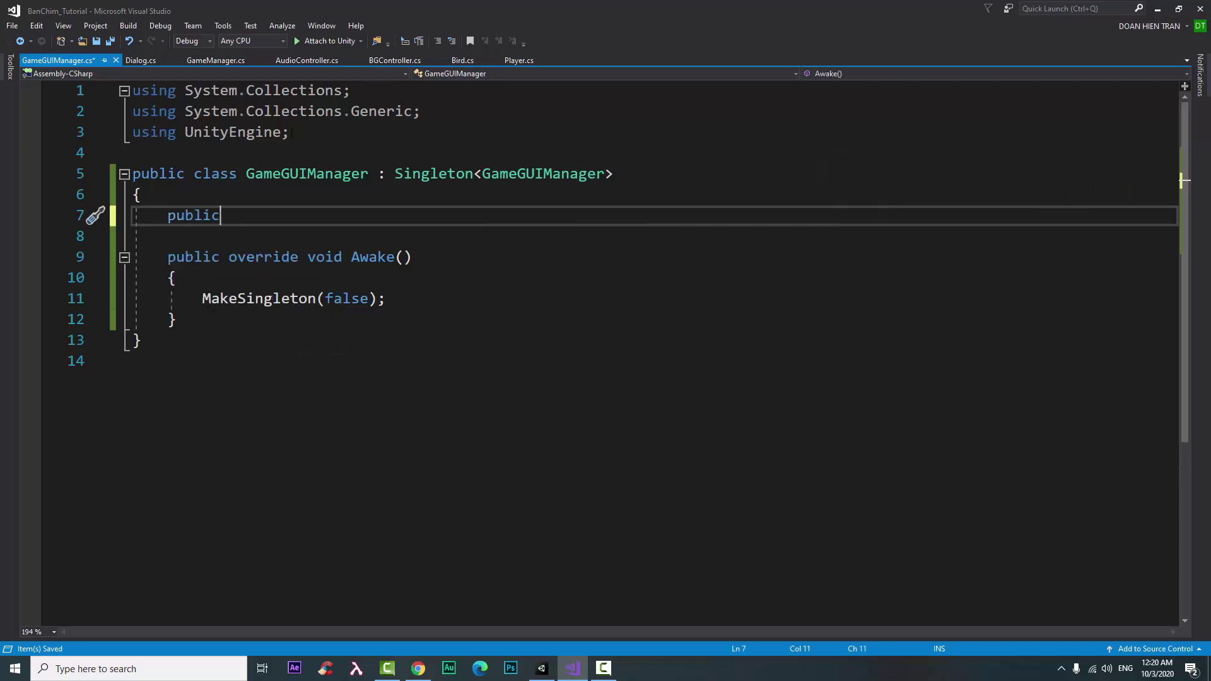
left_click(291, 132)
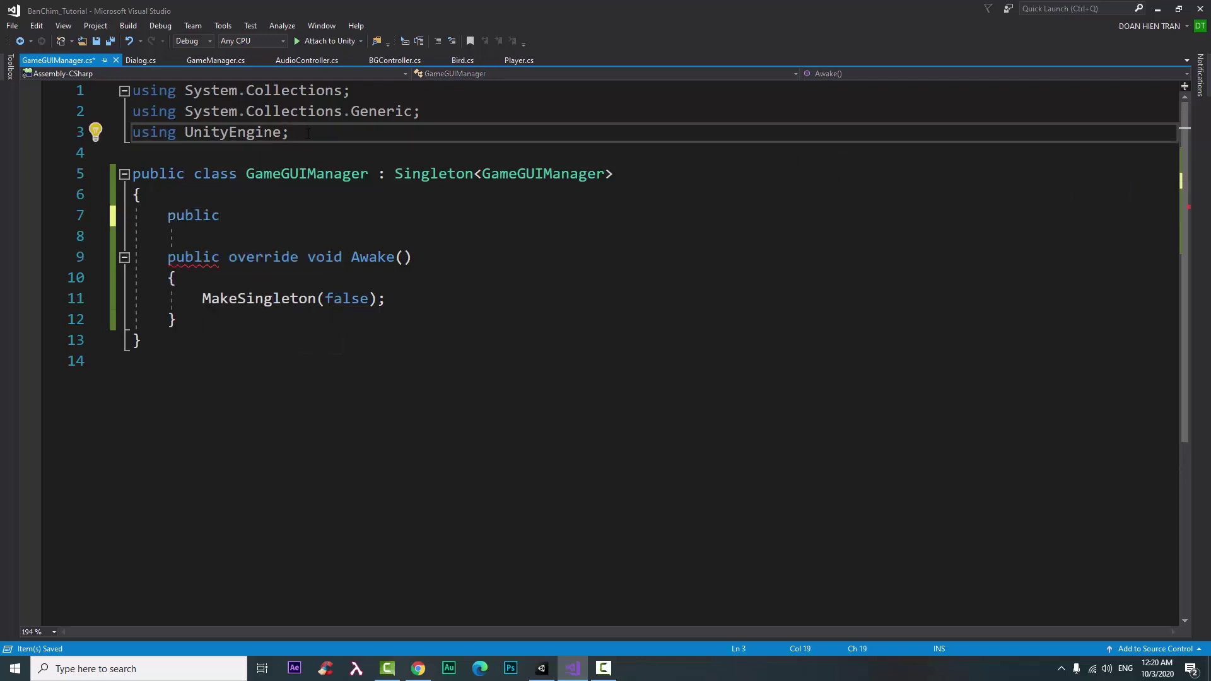
Step: Add a 'using UnityEngine.UI;' directive below the existing using lines
key("Return")
type("us")
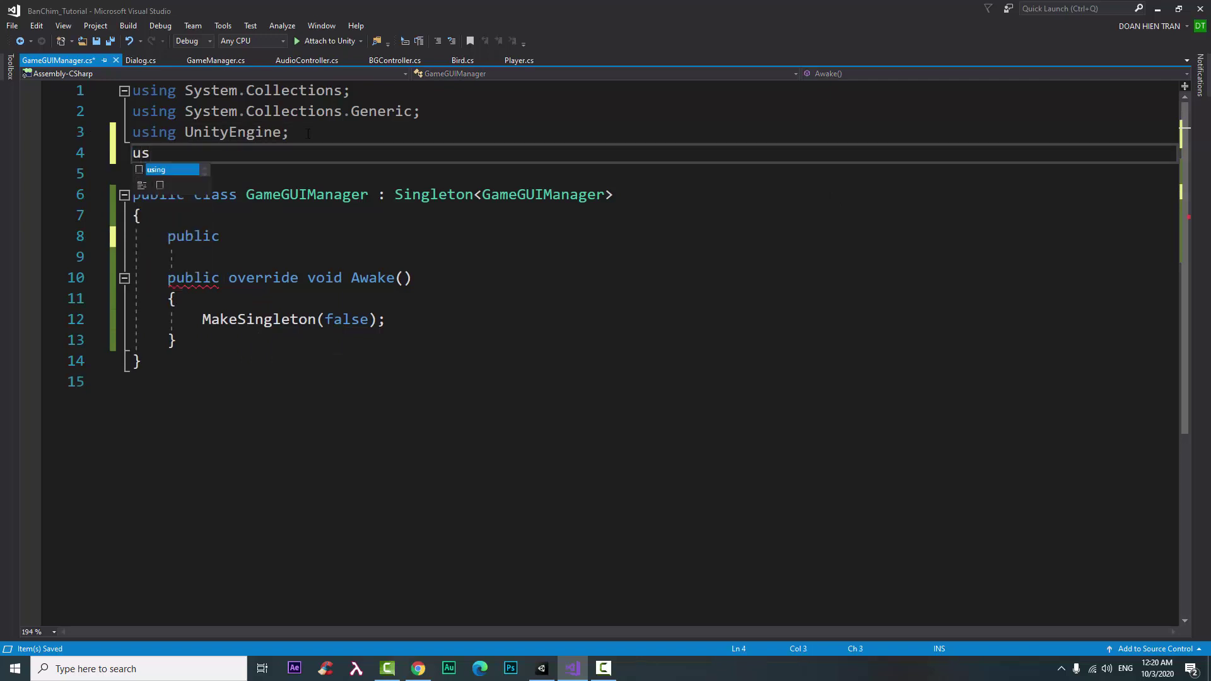
type("ing unit")
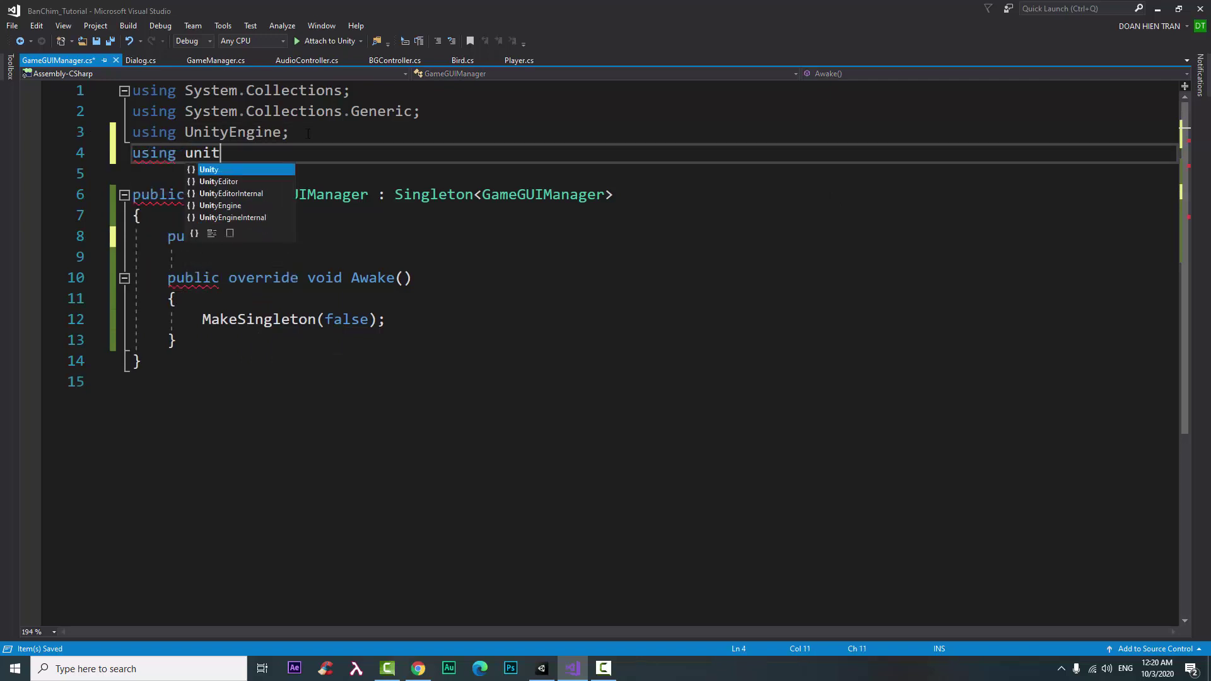
key("Down")
key("Tab")
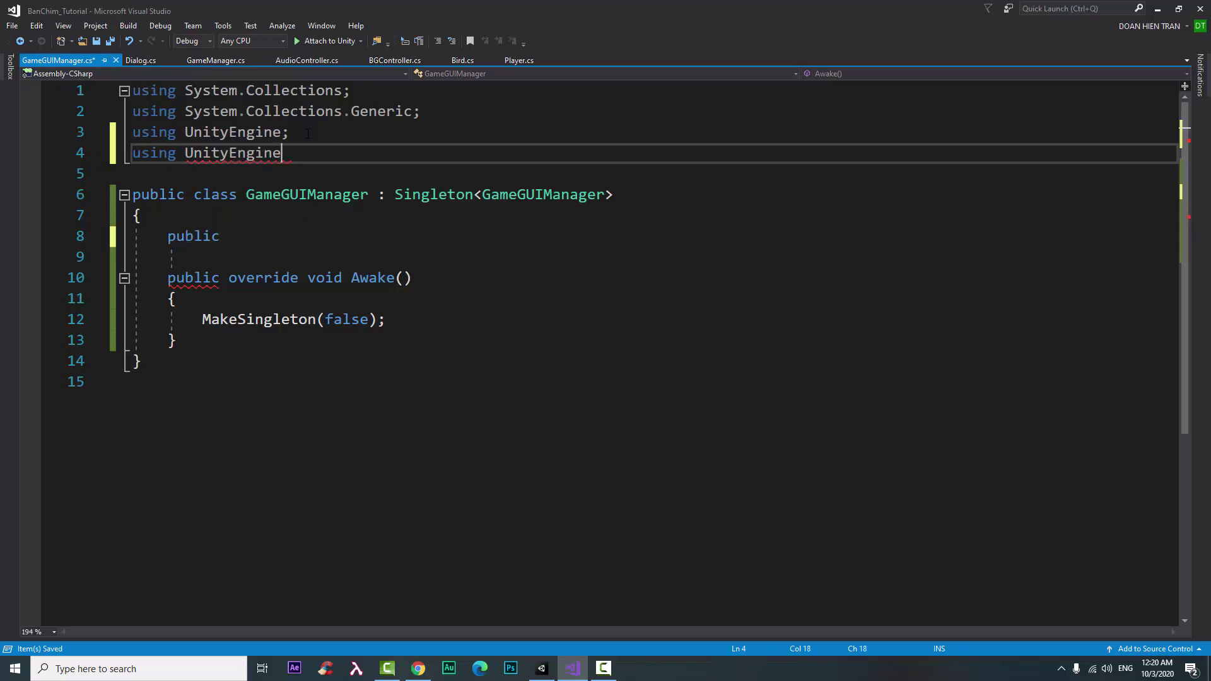
type(".ui;")
Step: Declare public GameObject fields homeGui and gameGui
left_click(289, 235)
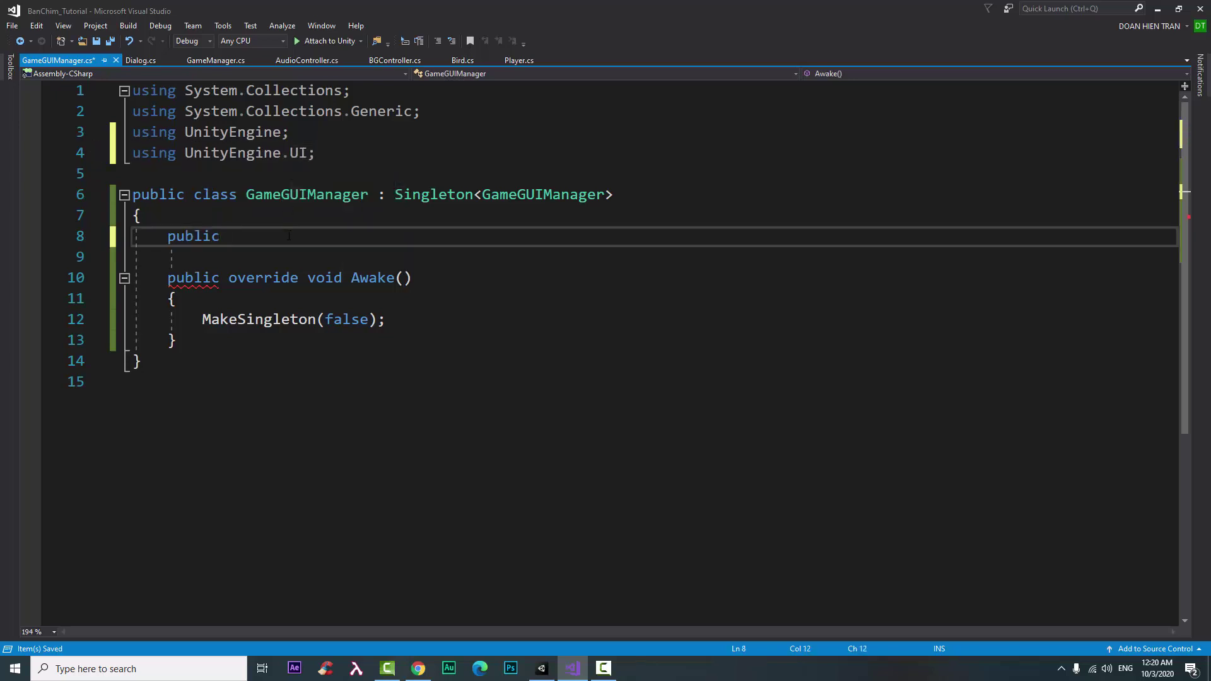
type("Game")
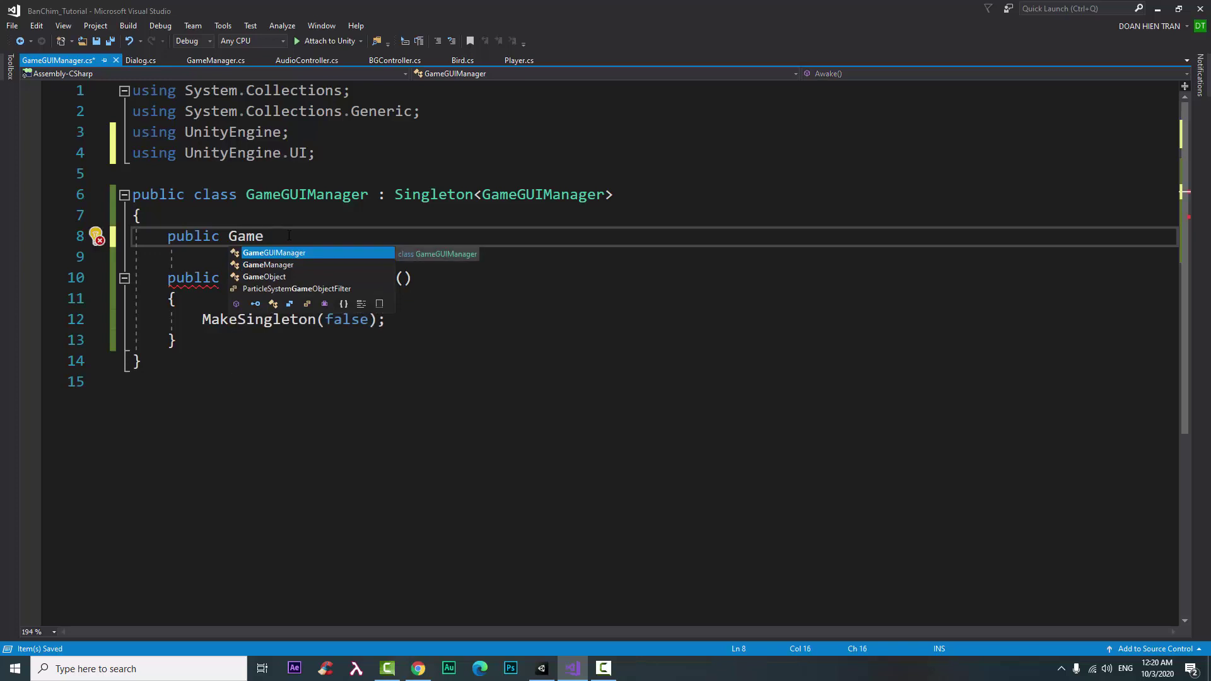
key("Down")
key("Down")
key("Tab")
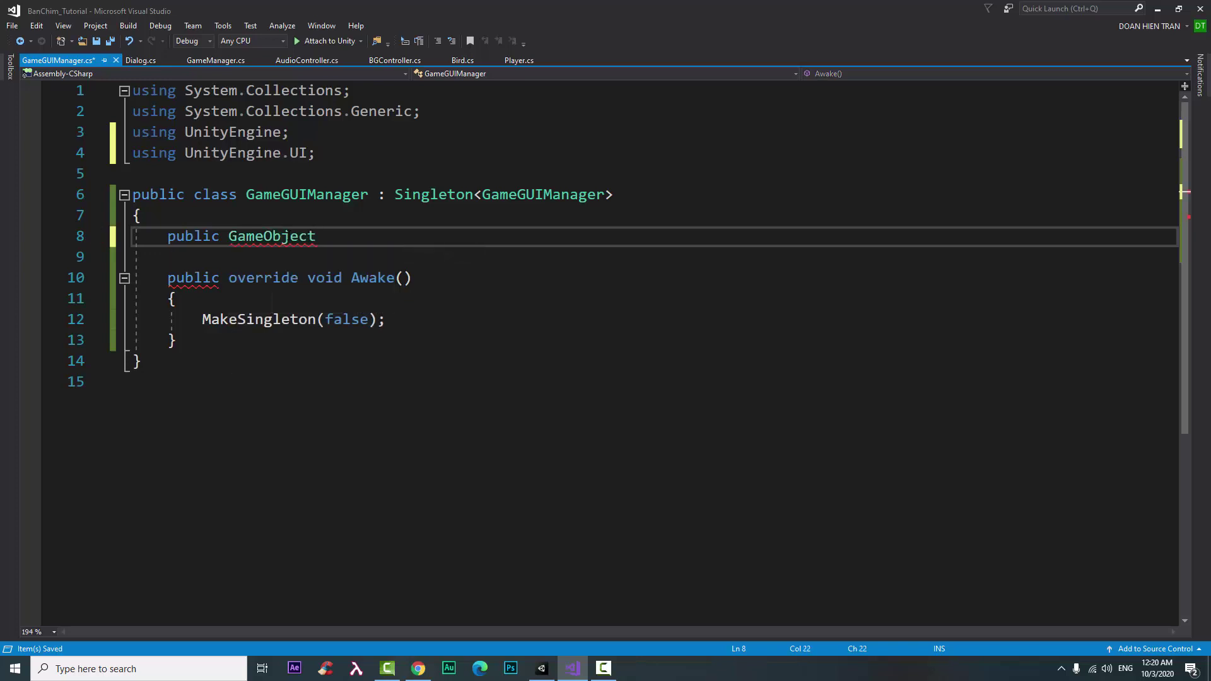
type("home")
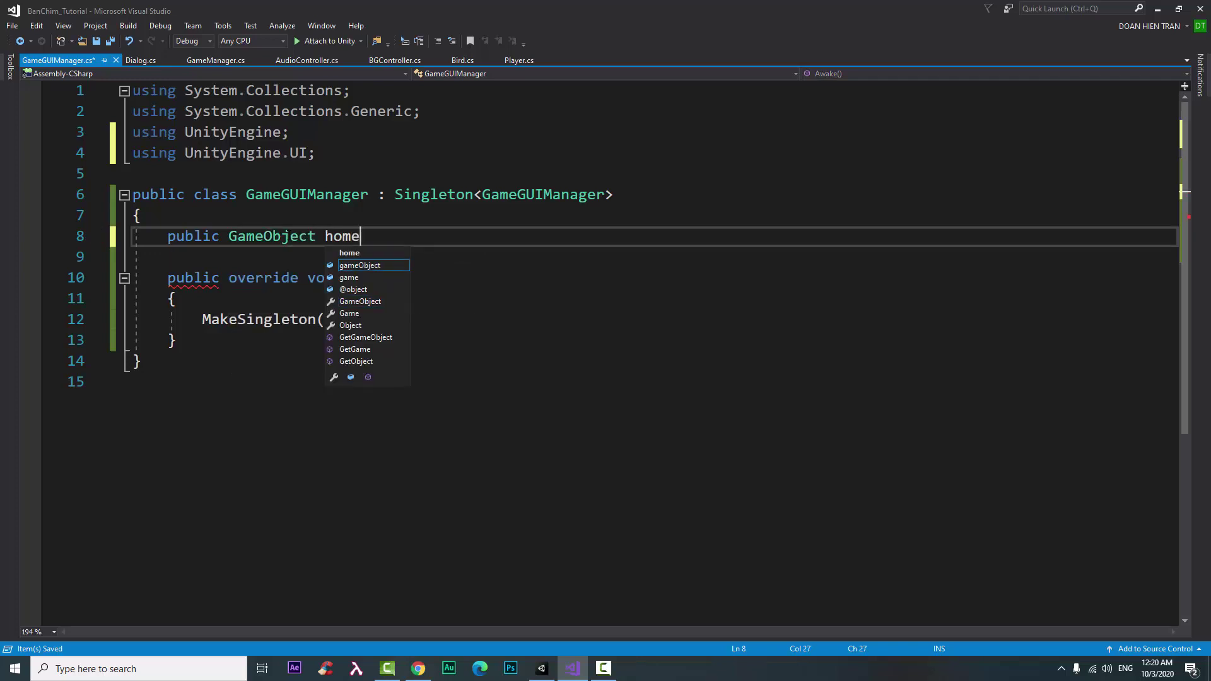
type("GUI;")
key("Return")
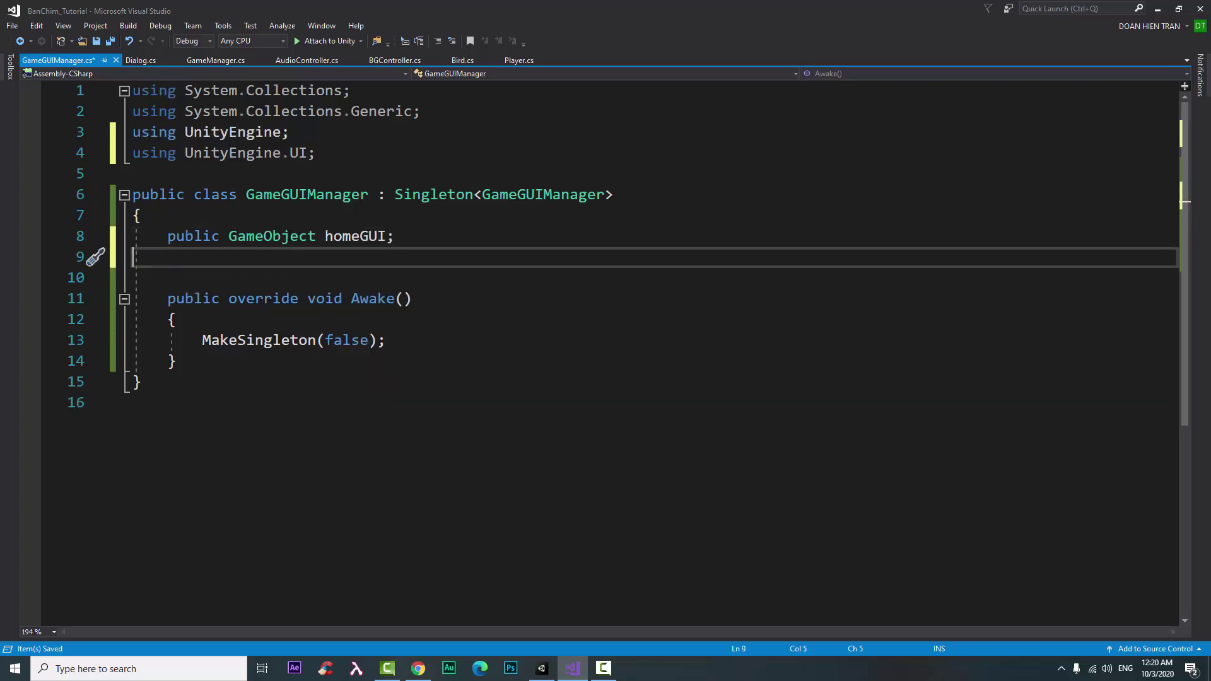
key("BackSpace")
key("BackSpace")
key("BackSpace")
key("BackSpace")
type("u")
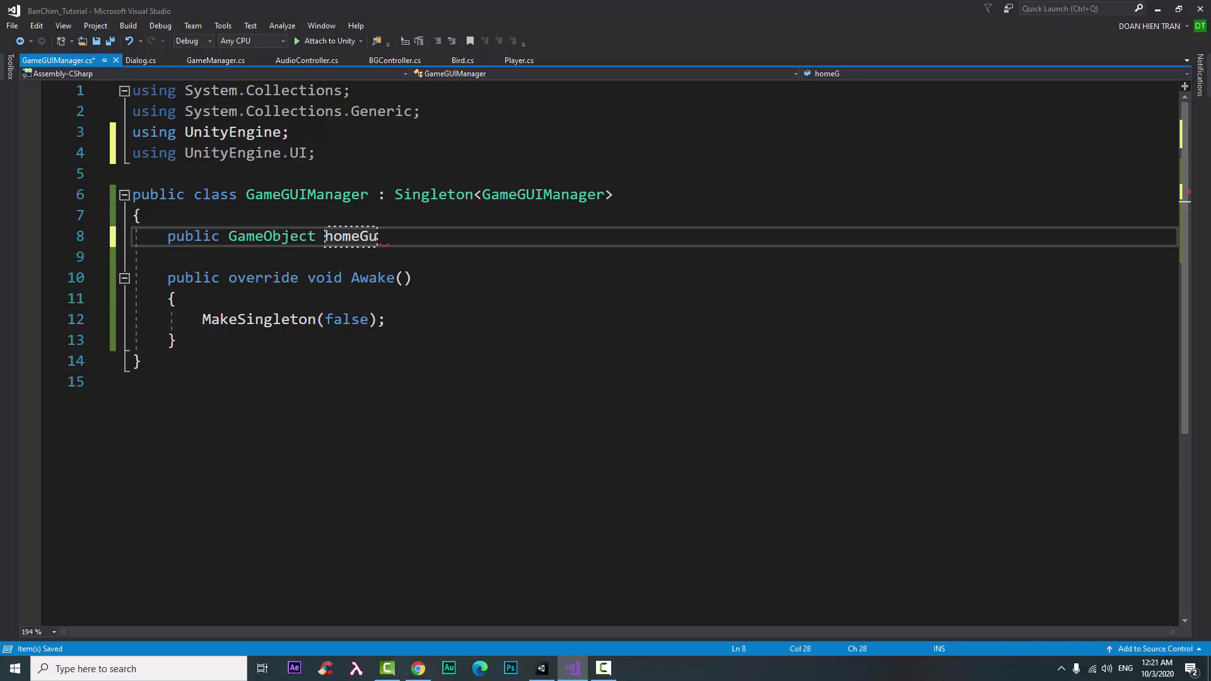
type("i;")
key("Return")
type("pu")
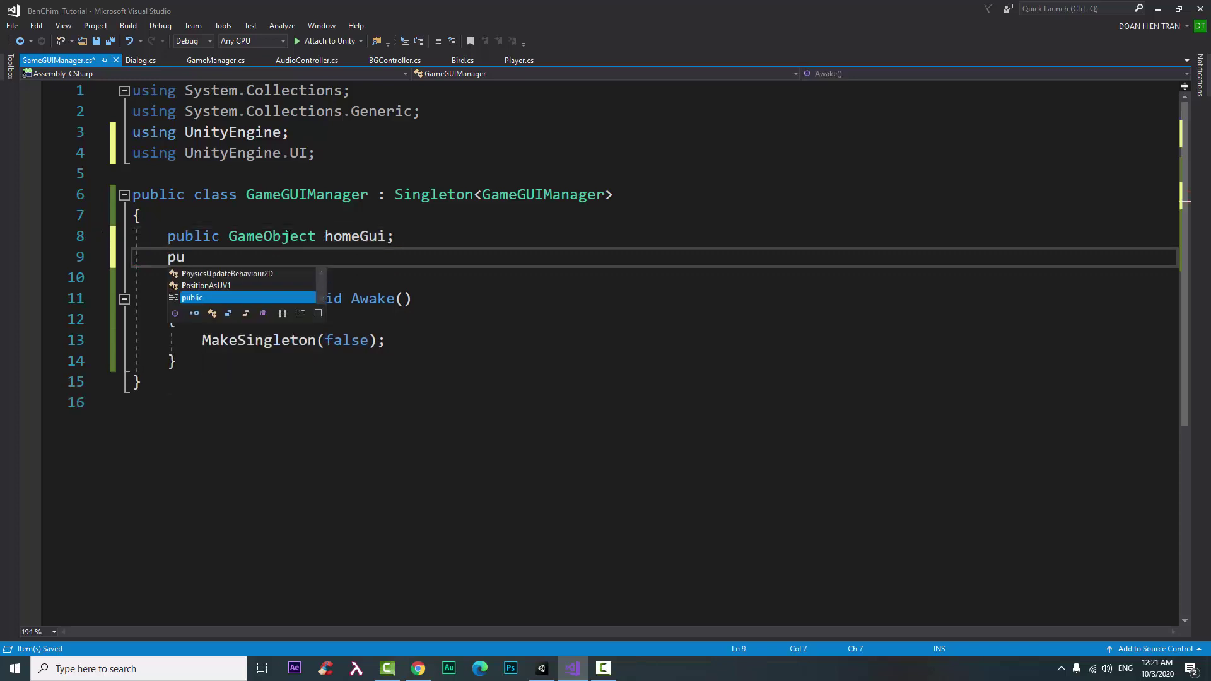
key("space")
type("blic game")
key("Tab")
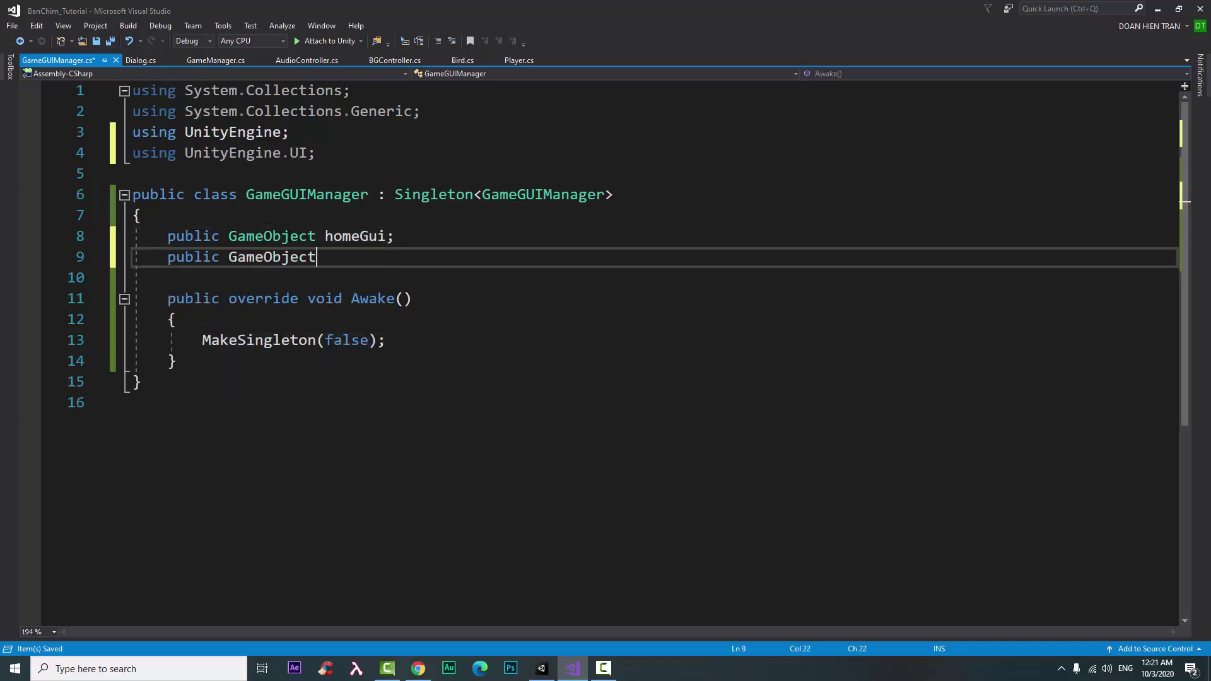
type(" gam")
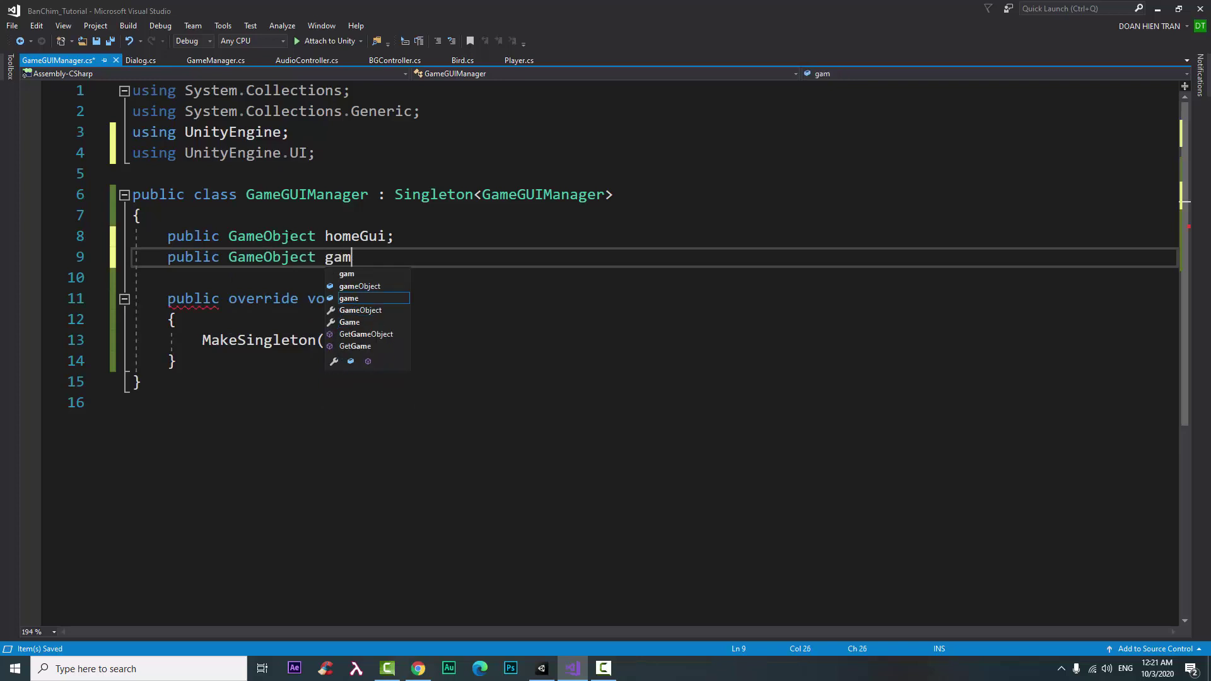
type("eGui")
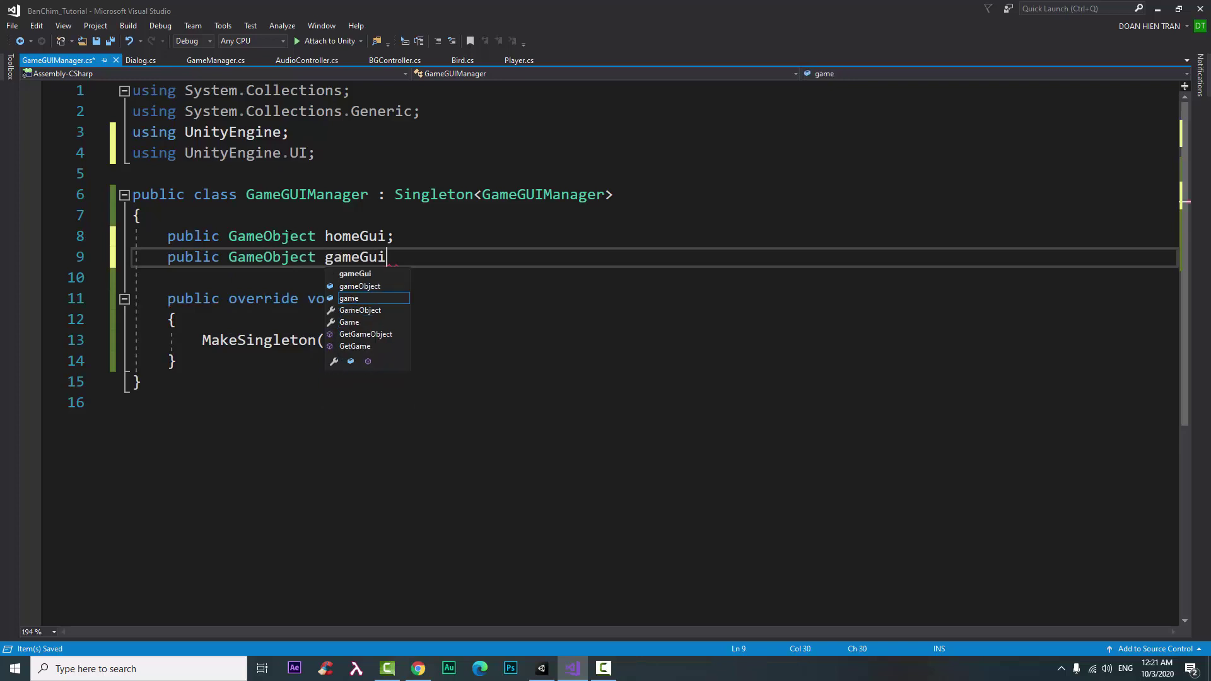
type(";")
key("Return")
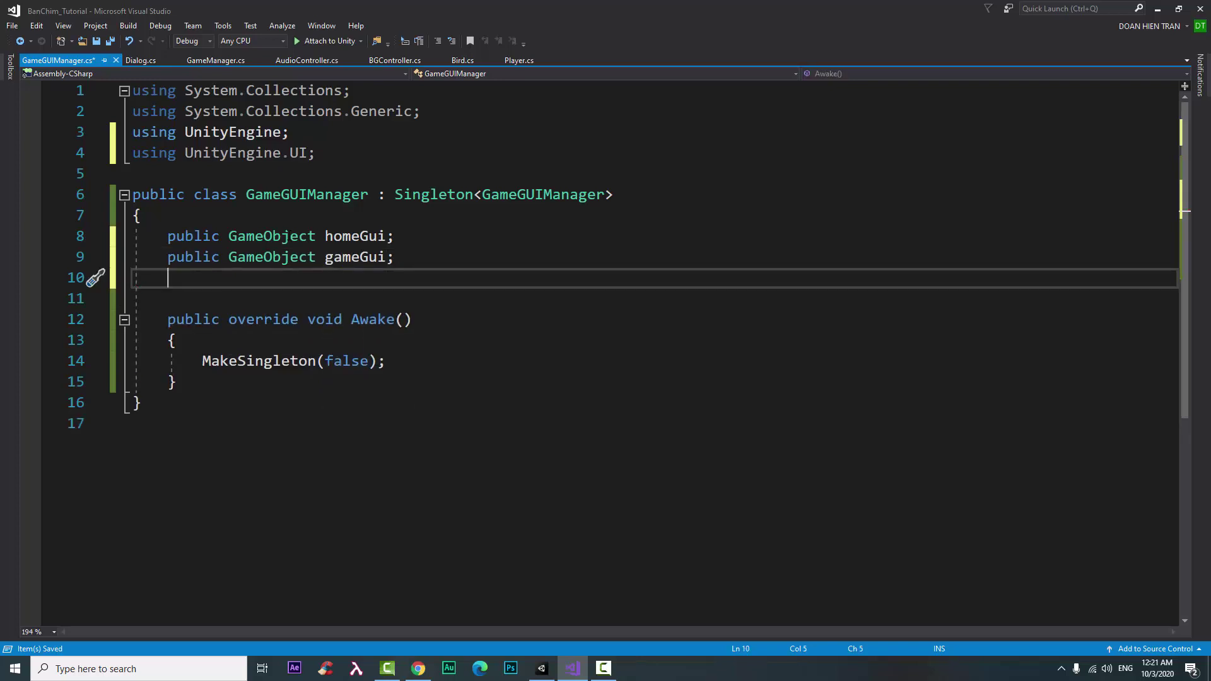
key("Return")
Step: Declare public Dialog fields gameDialog and pauseDialog, then save
type("pu")
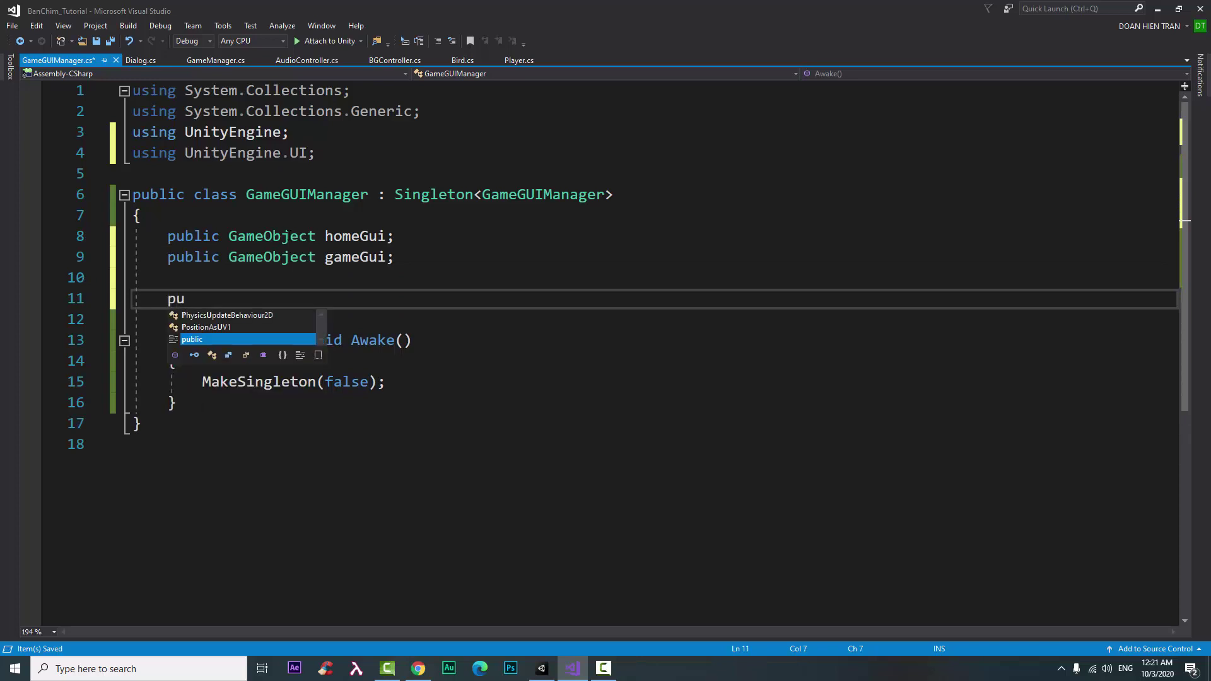
key("Tab")
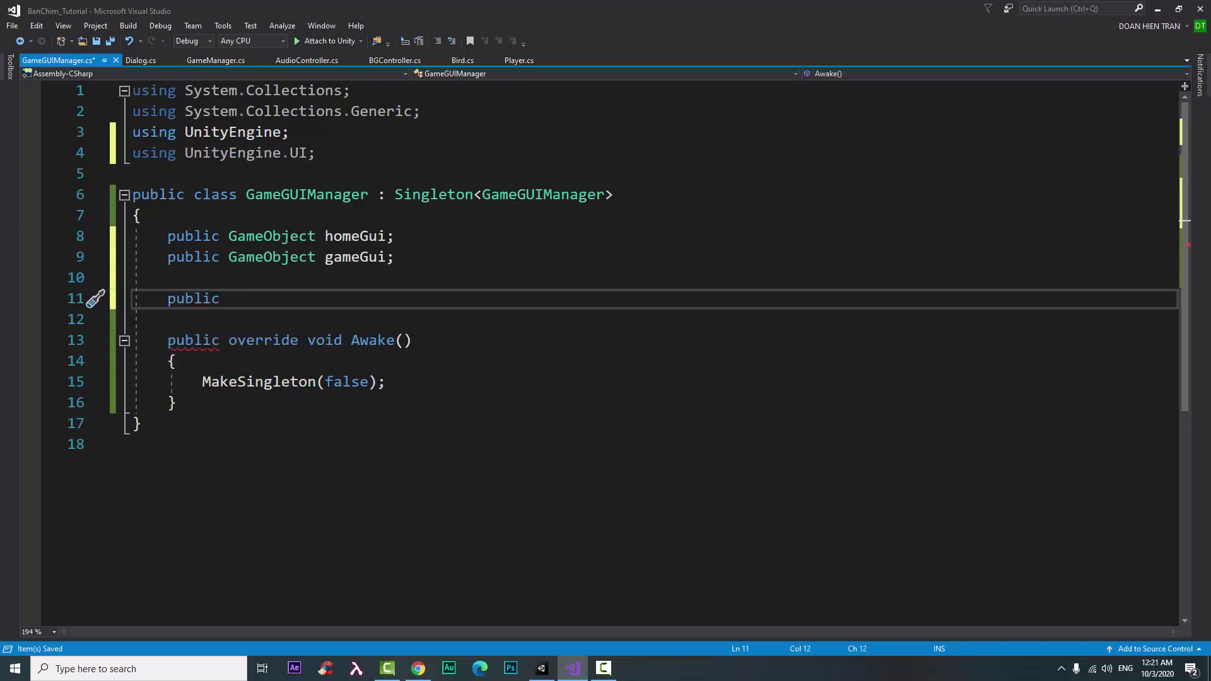
type("Di")
key("Tab")
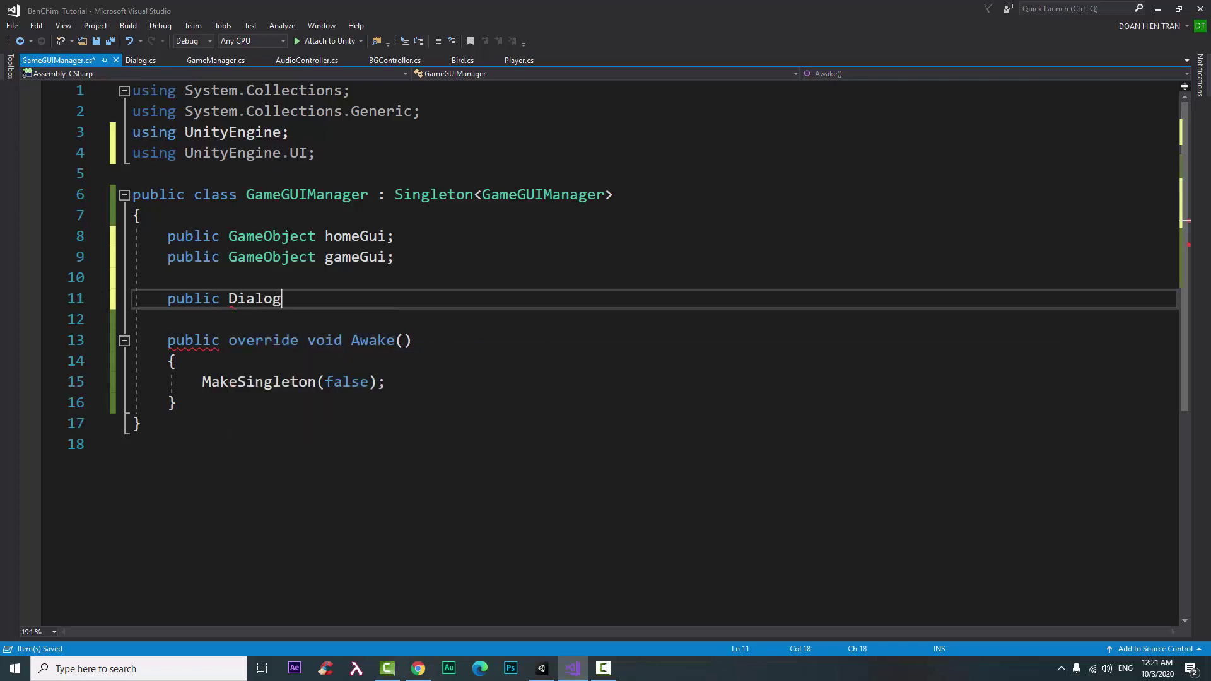
type(" g")
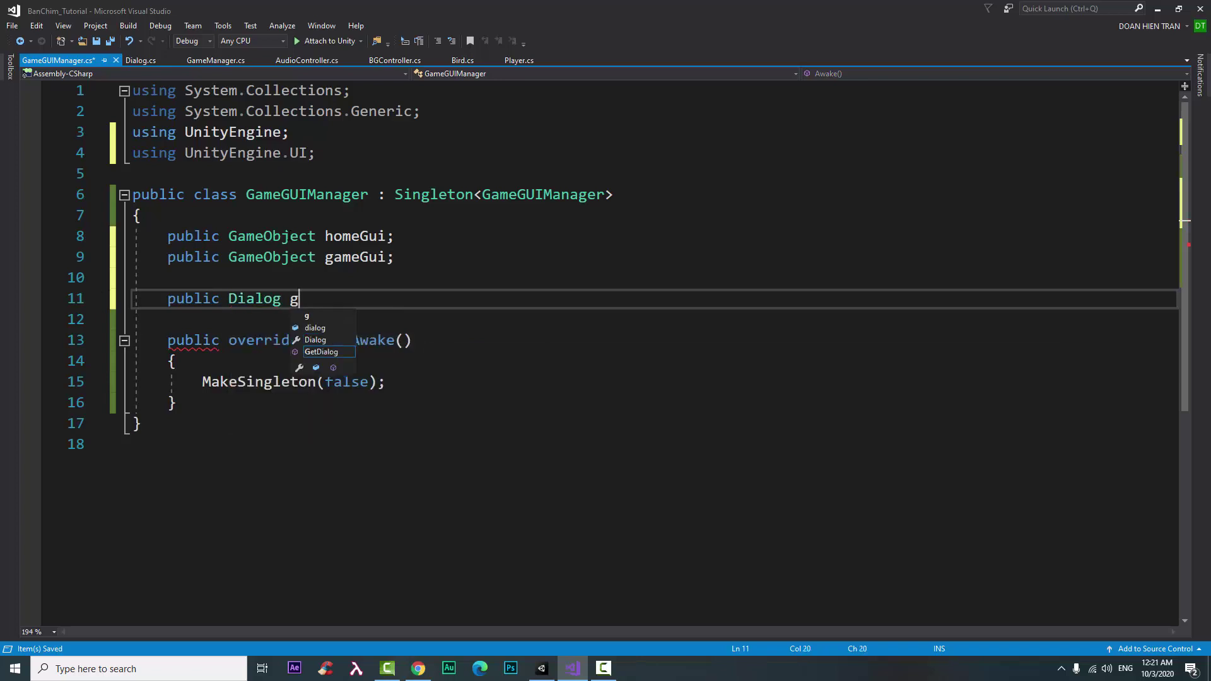
type("ameDialo")
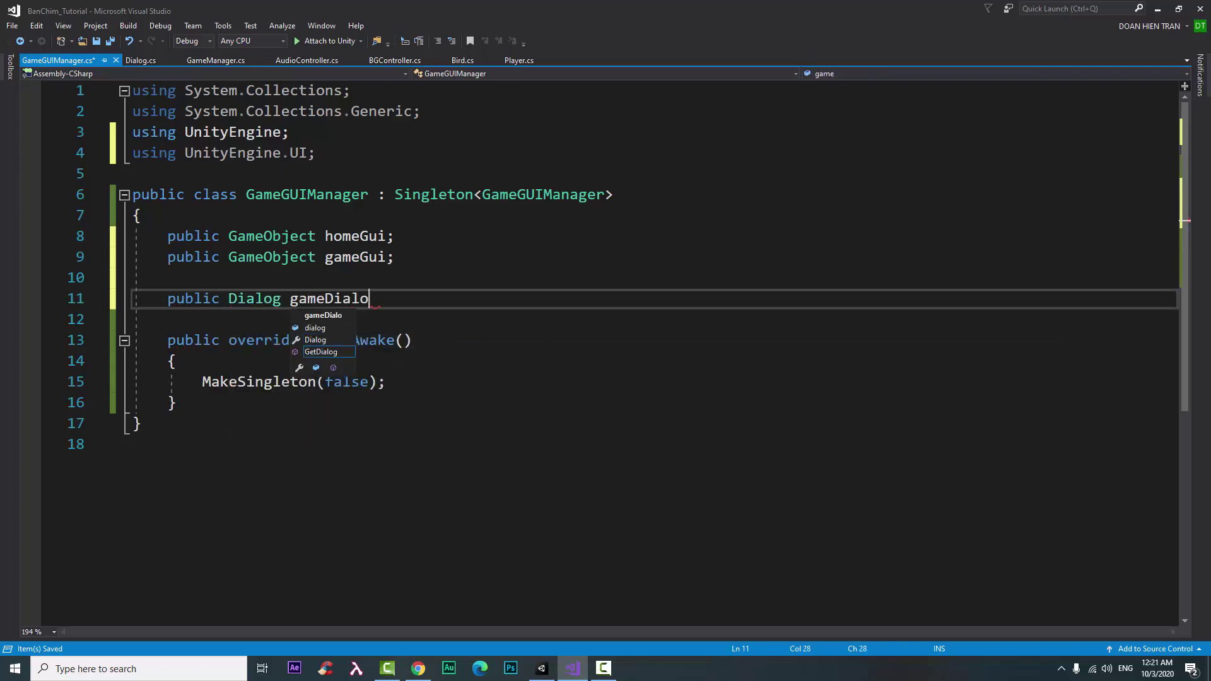
type("g;")
key("Return")
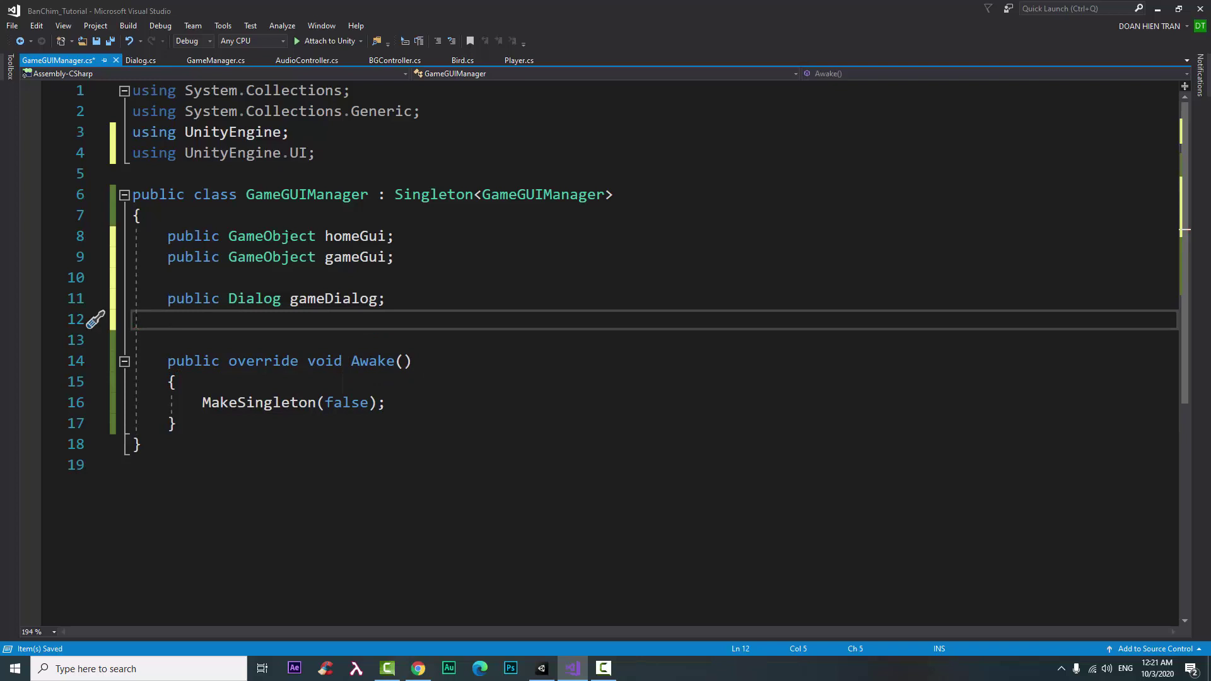
type("public")
type("du")
key("BackSpace")
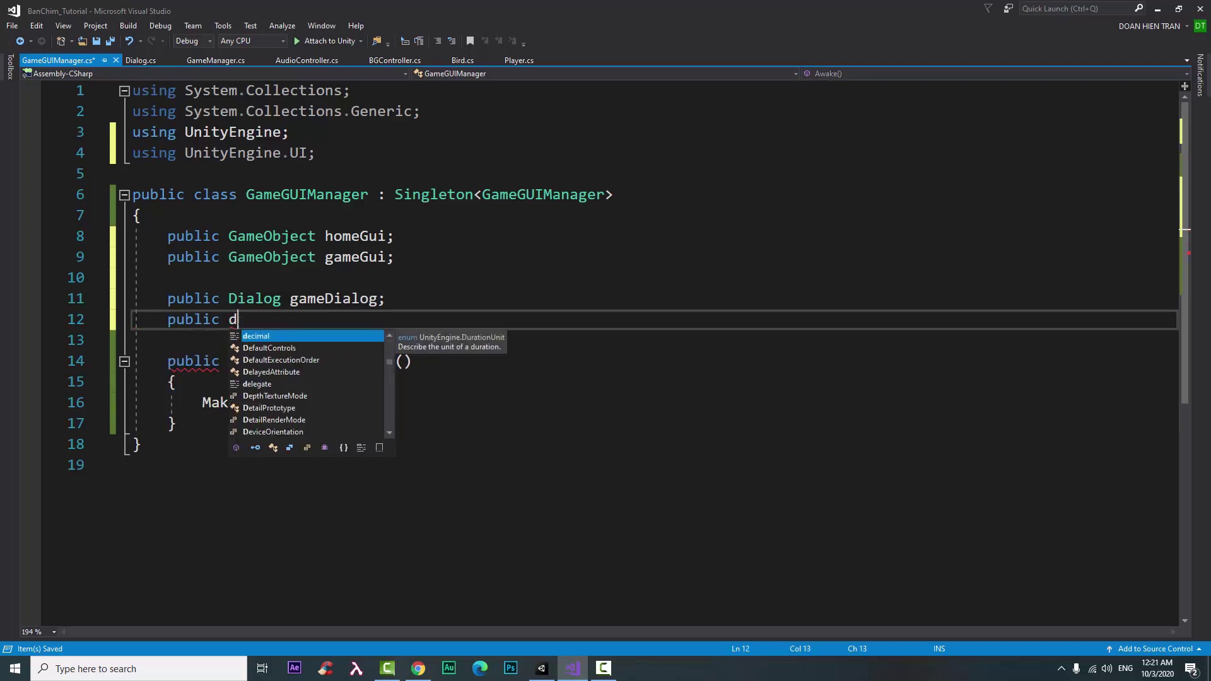
type("ialog ")
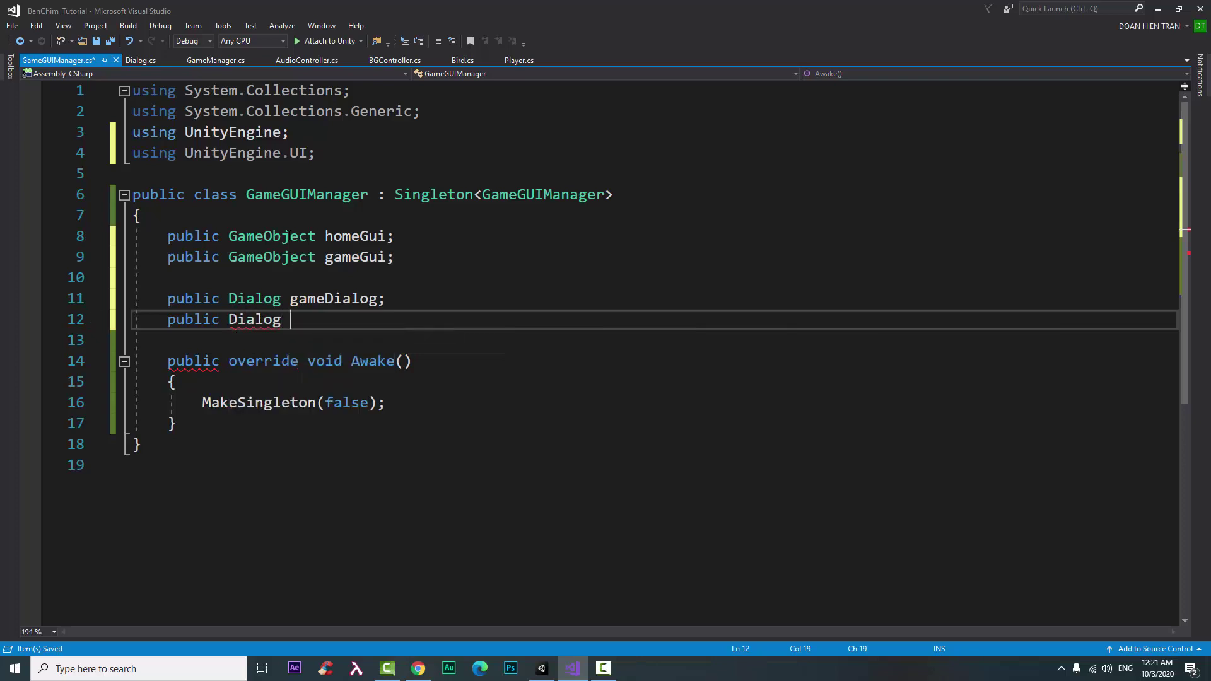
type("pause")
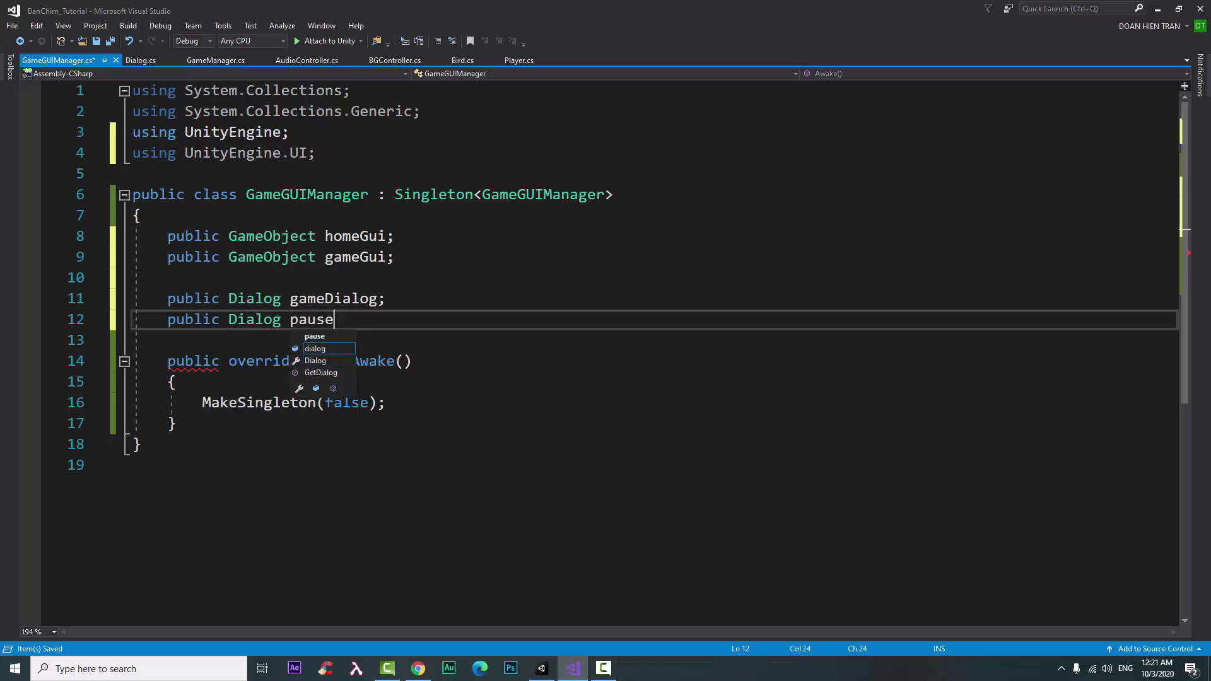
type("Dialog;")
key("Return")
key("Return")
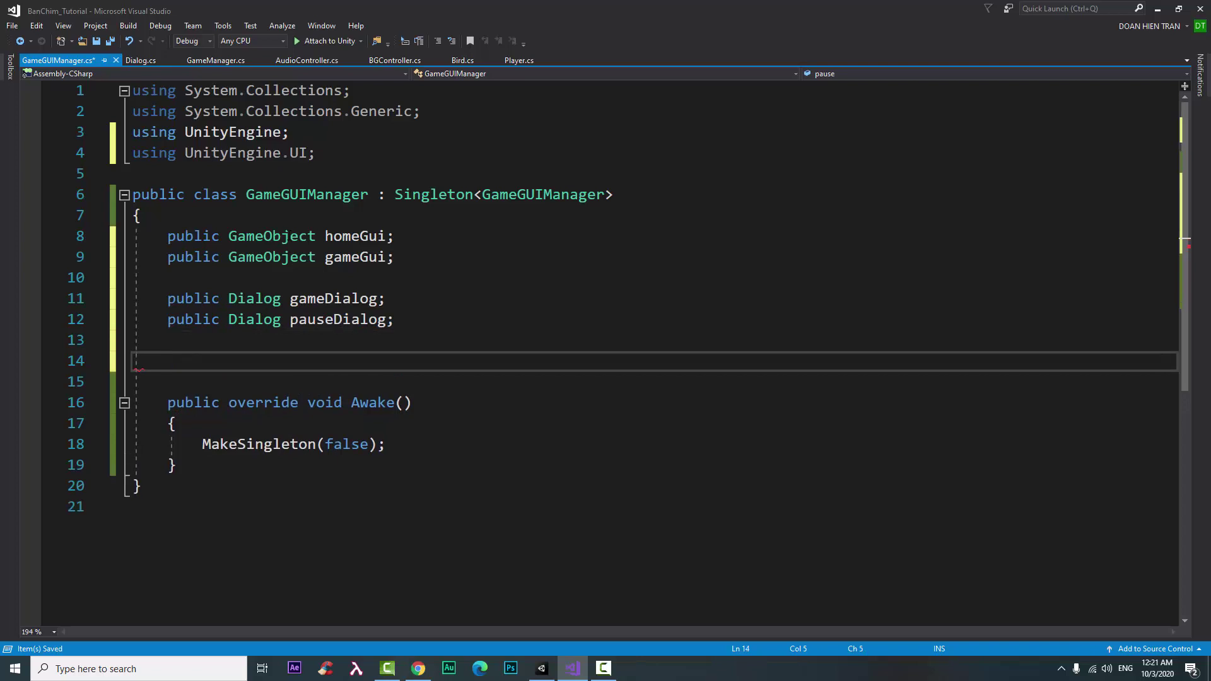
key("ctrl+s")
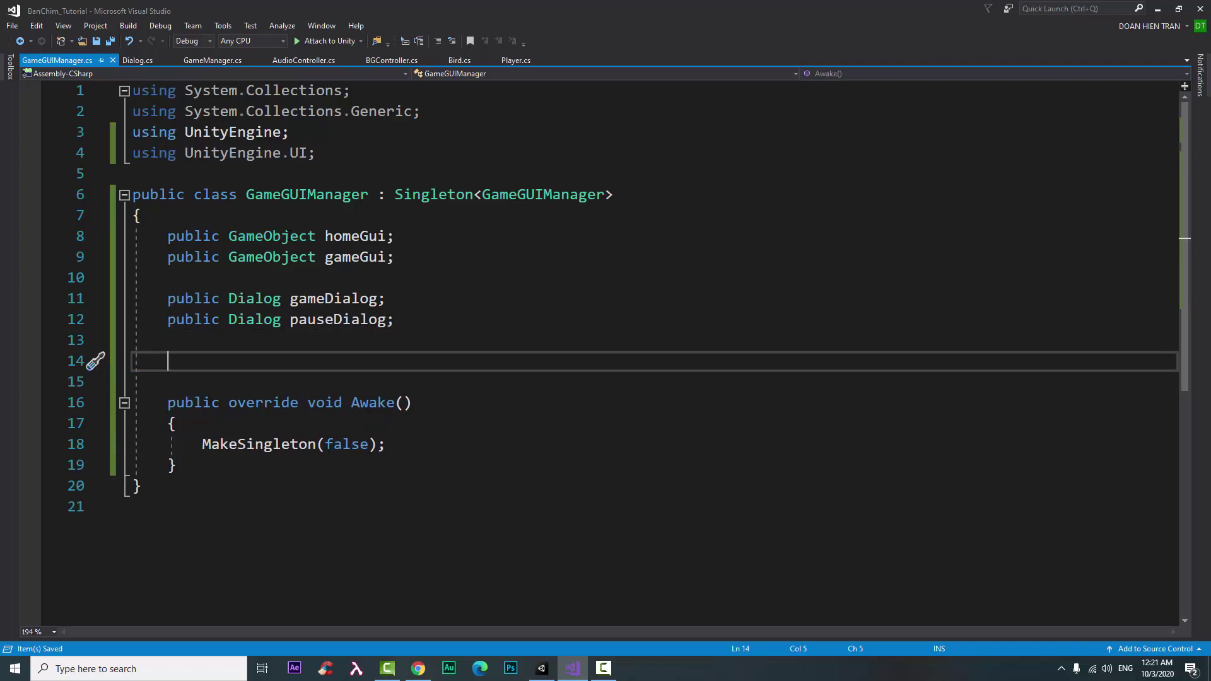
Step: Declare a public Image field fireRateFilled
type("pu")
key("Tab")
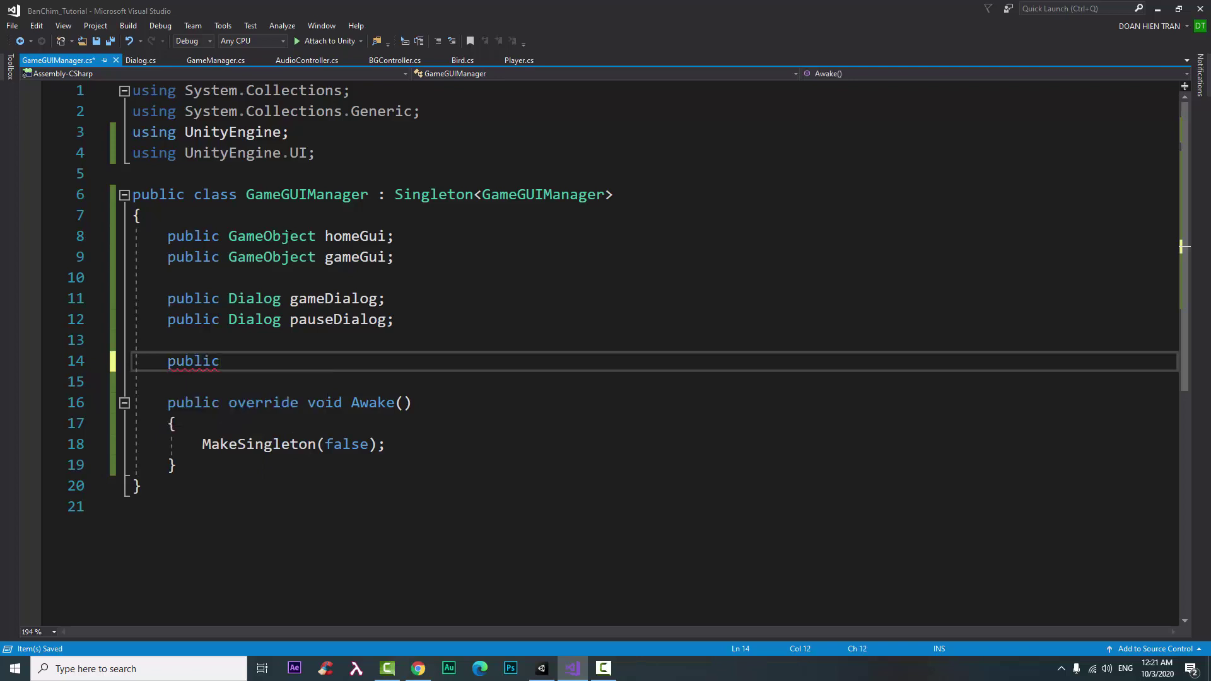
type("im")
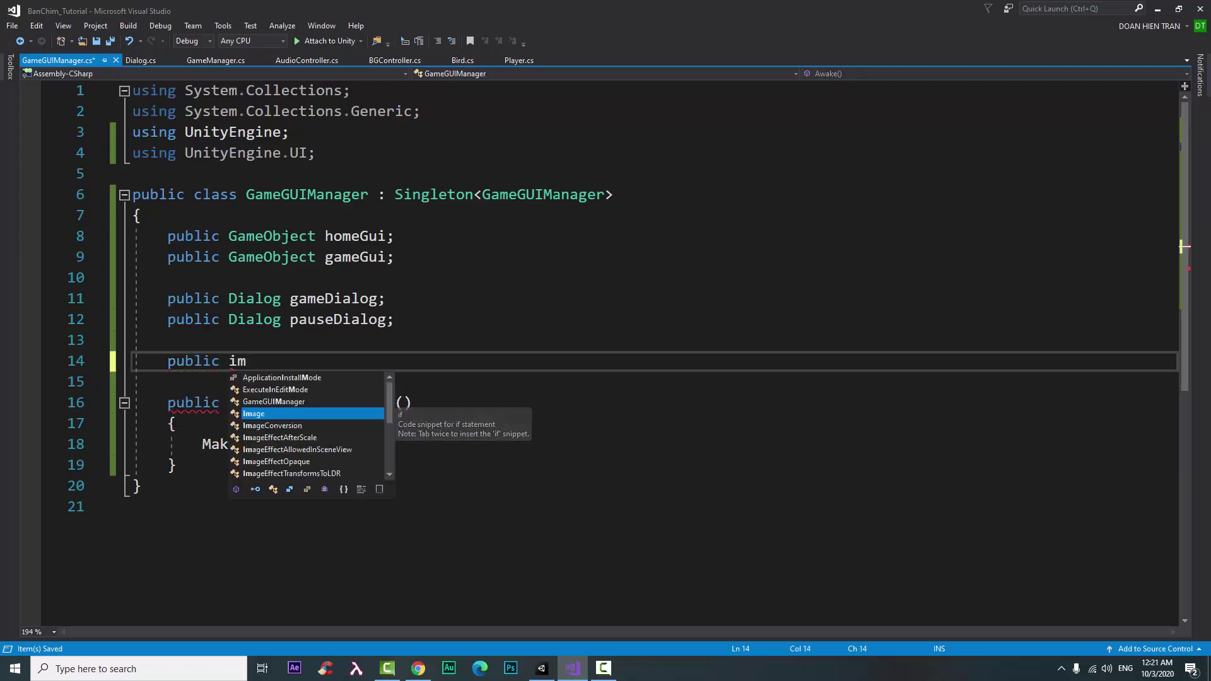
key("Tab")
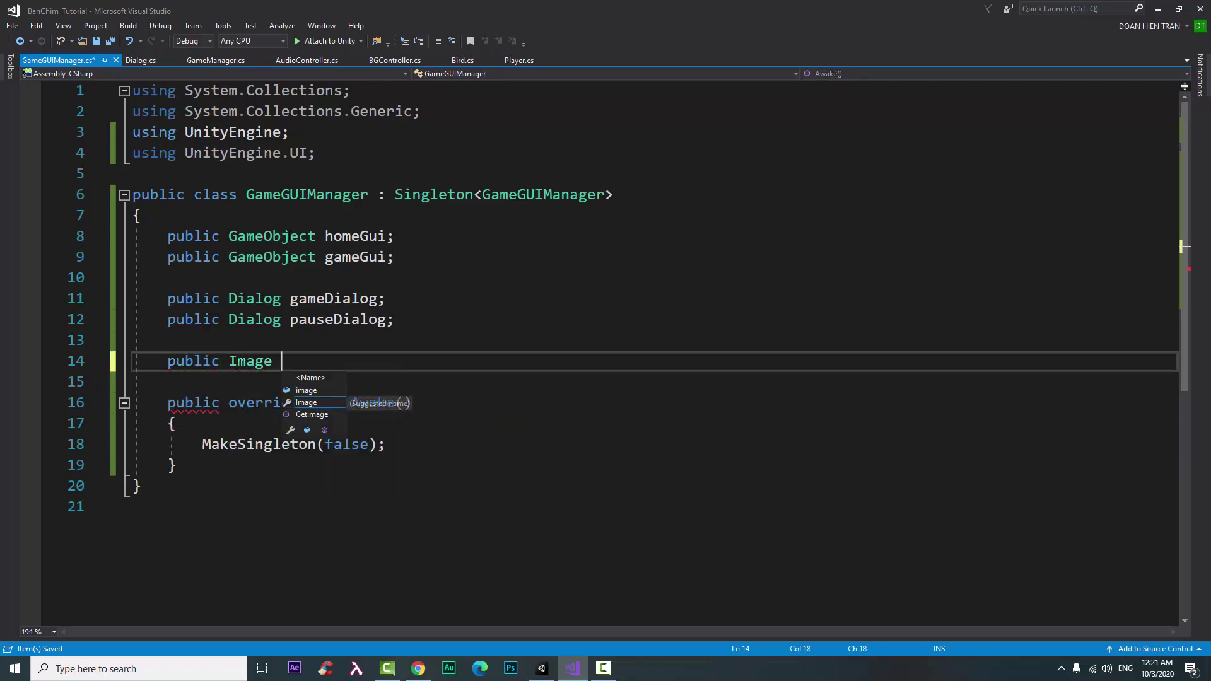
type("fireR")
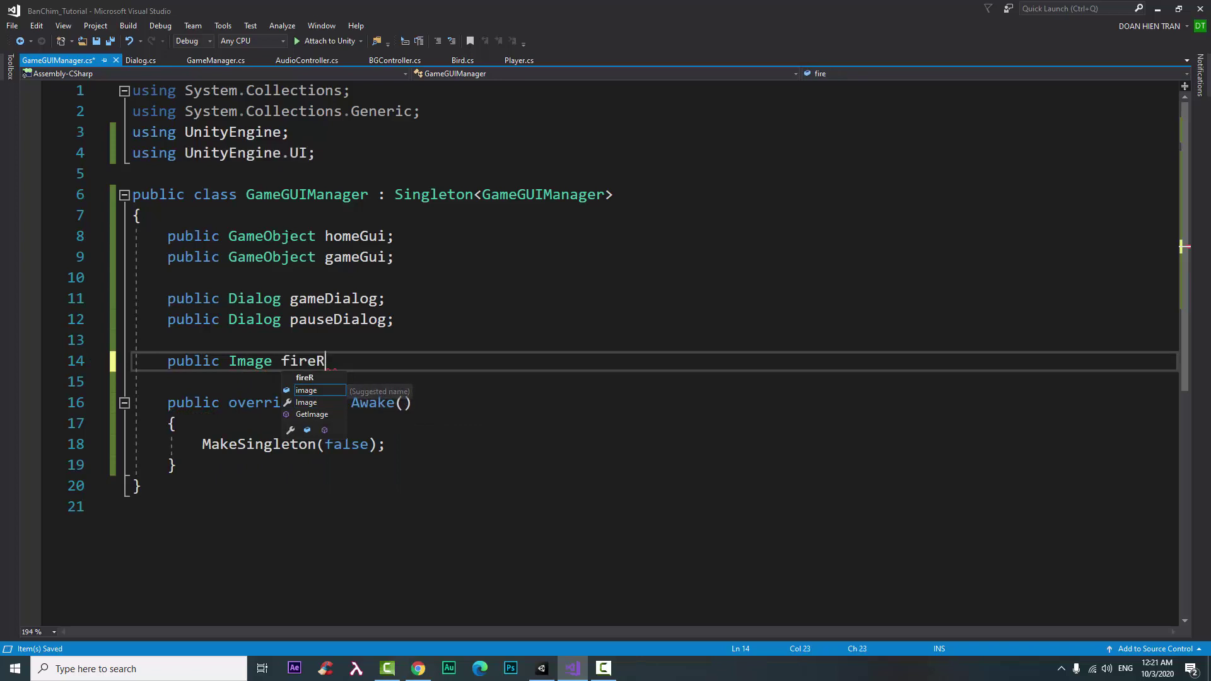
type("ate")
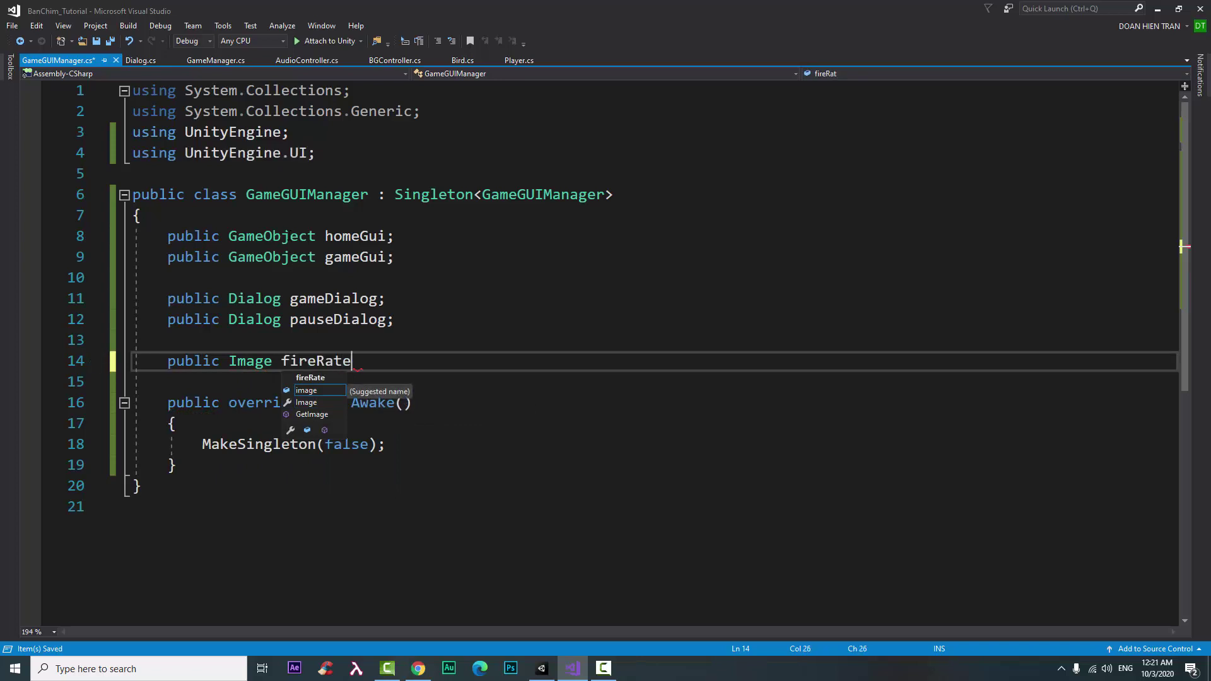
type("D")
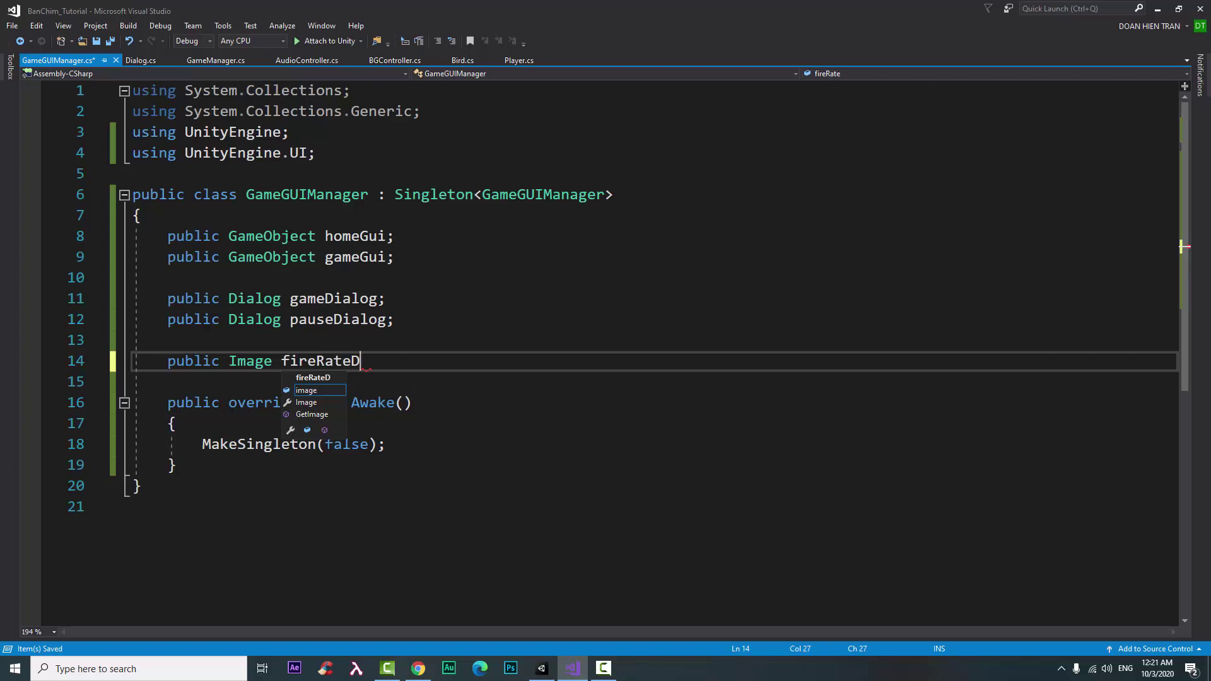
key("BackSpace")
type("Fill")
type("ed;")
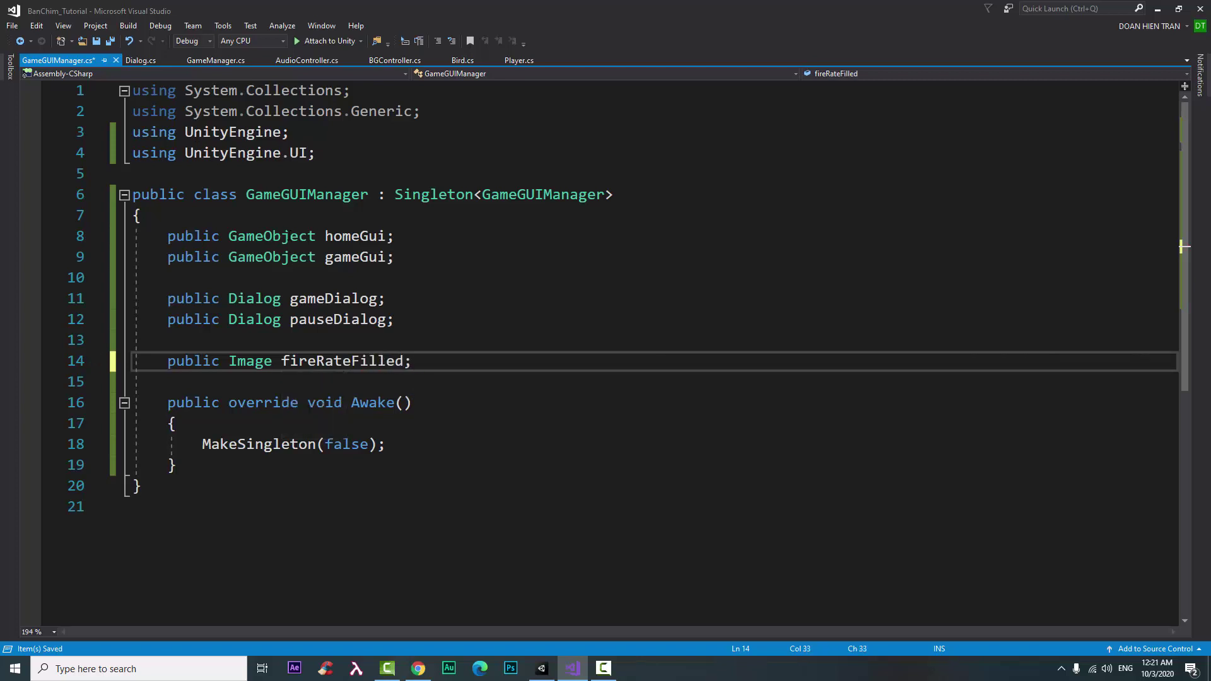
key("Return")
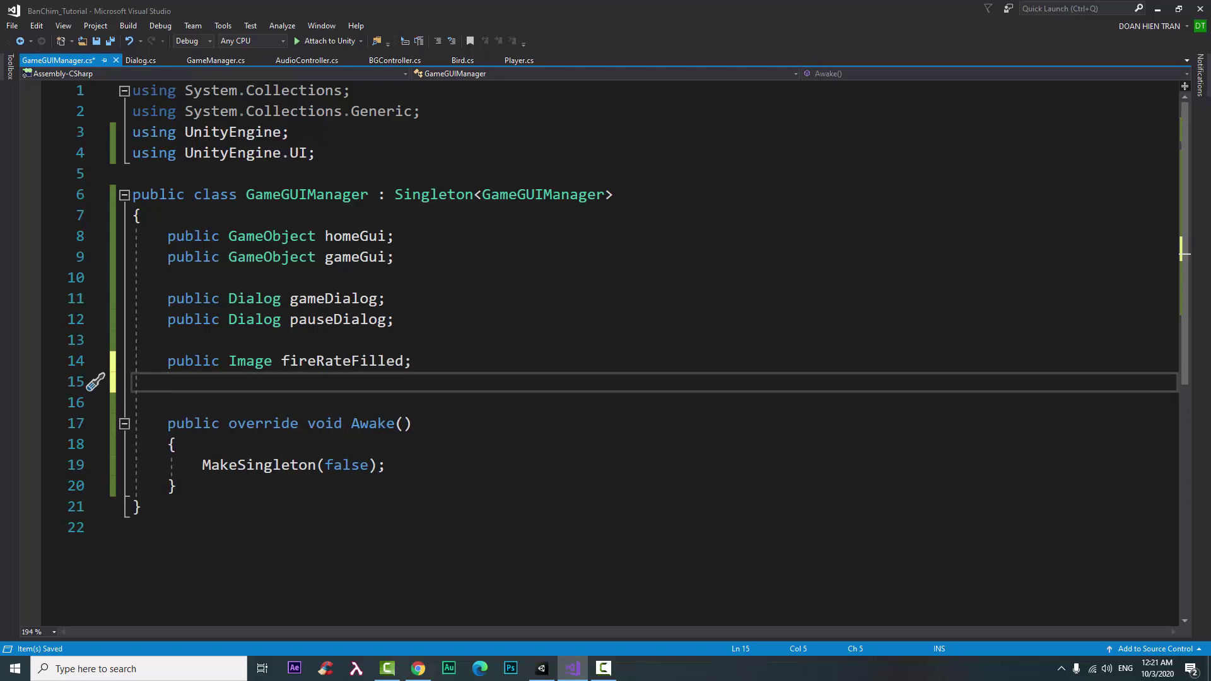
Step: Declare public Text fields timerText and killedCountingText, then save
type("public ")
type("time")
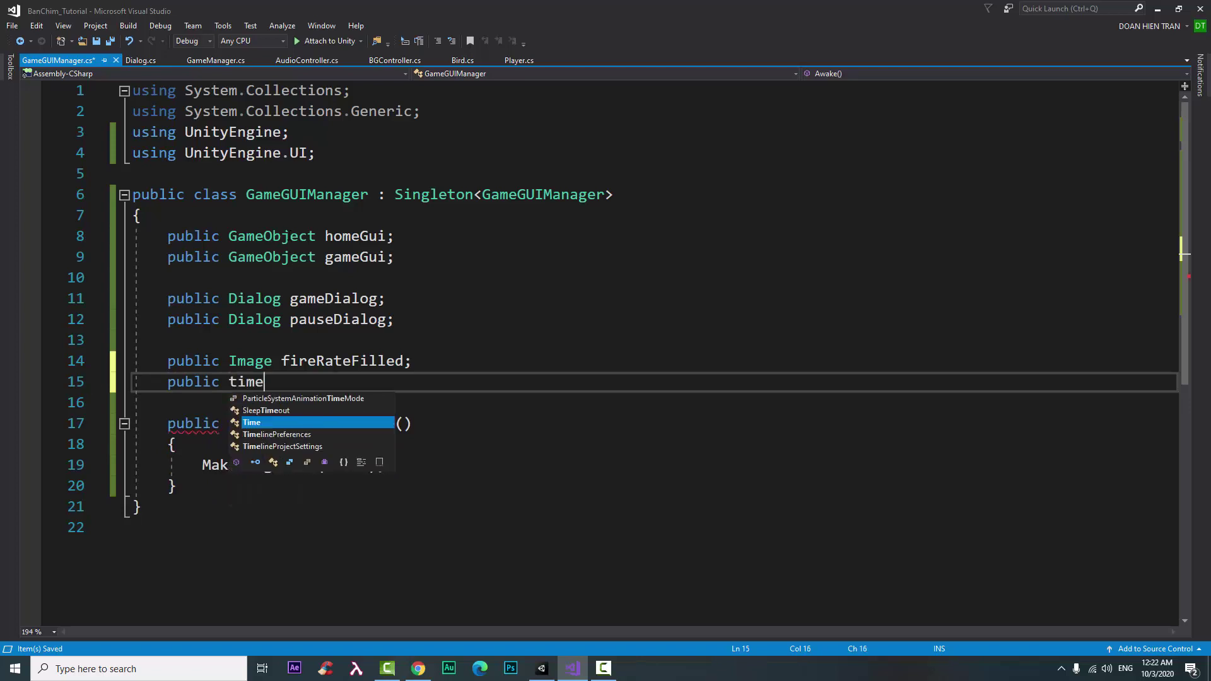
key("BackSpace")
key("BackSpace")
key("BackSpace")
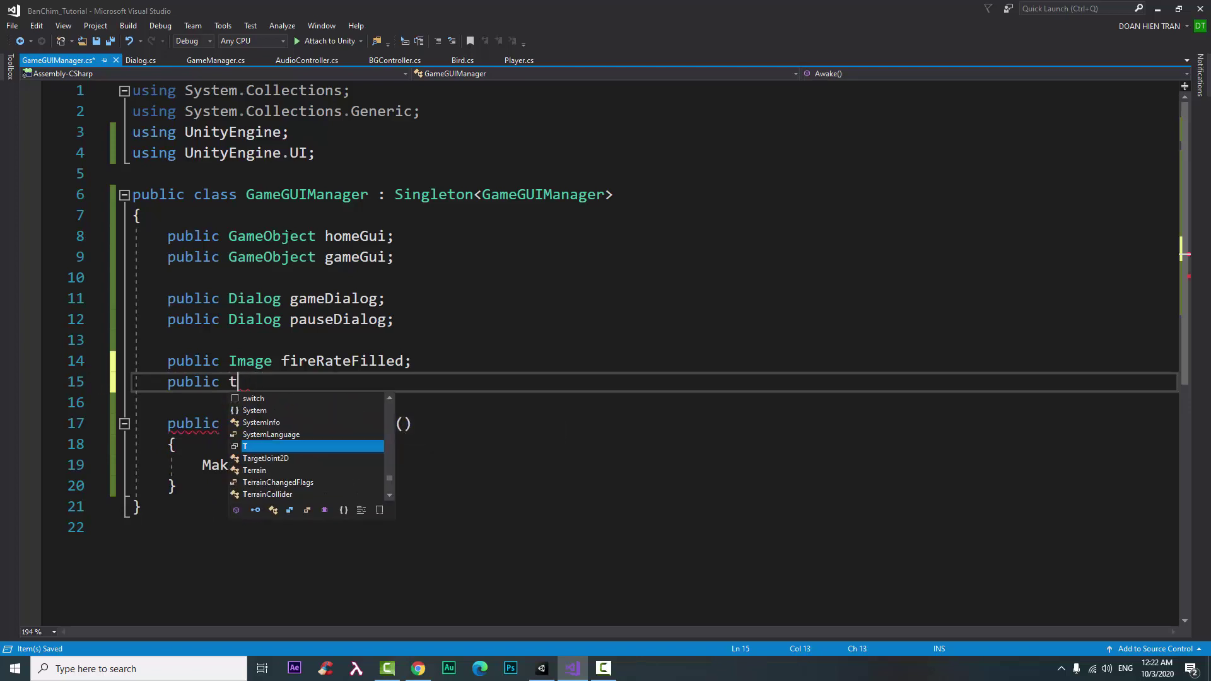
type("Text")
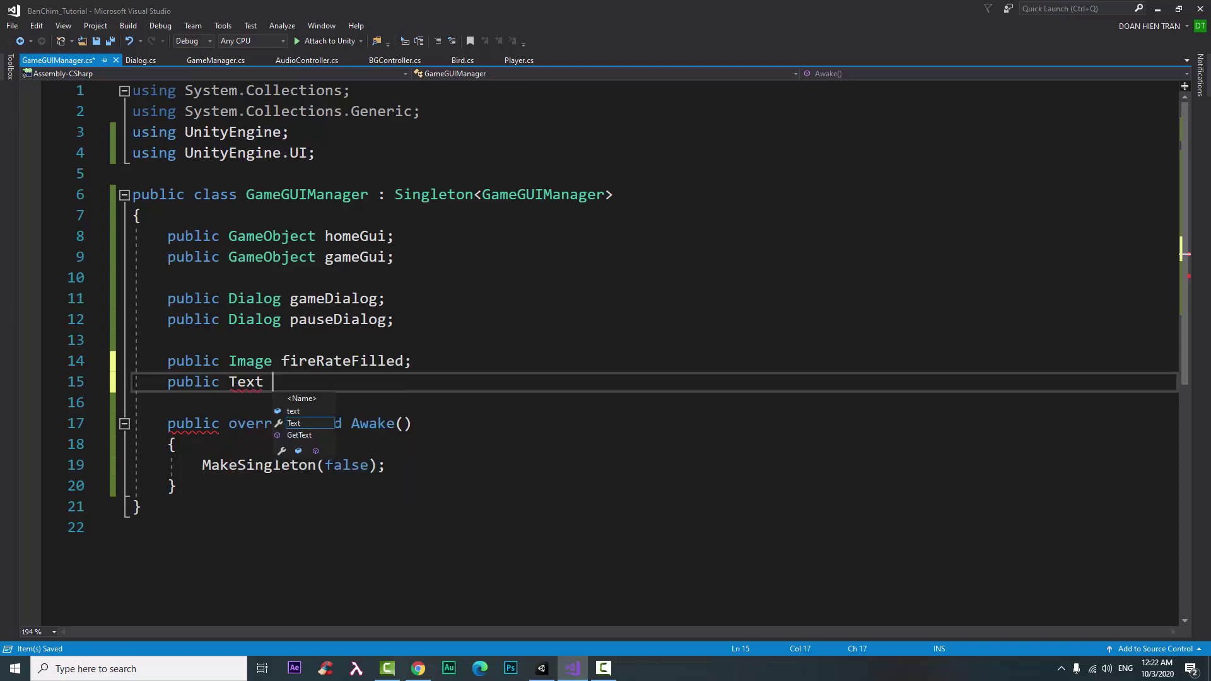
type("timeTe")
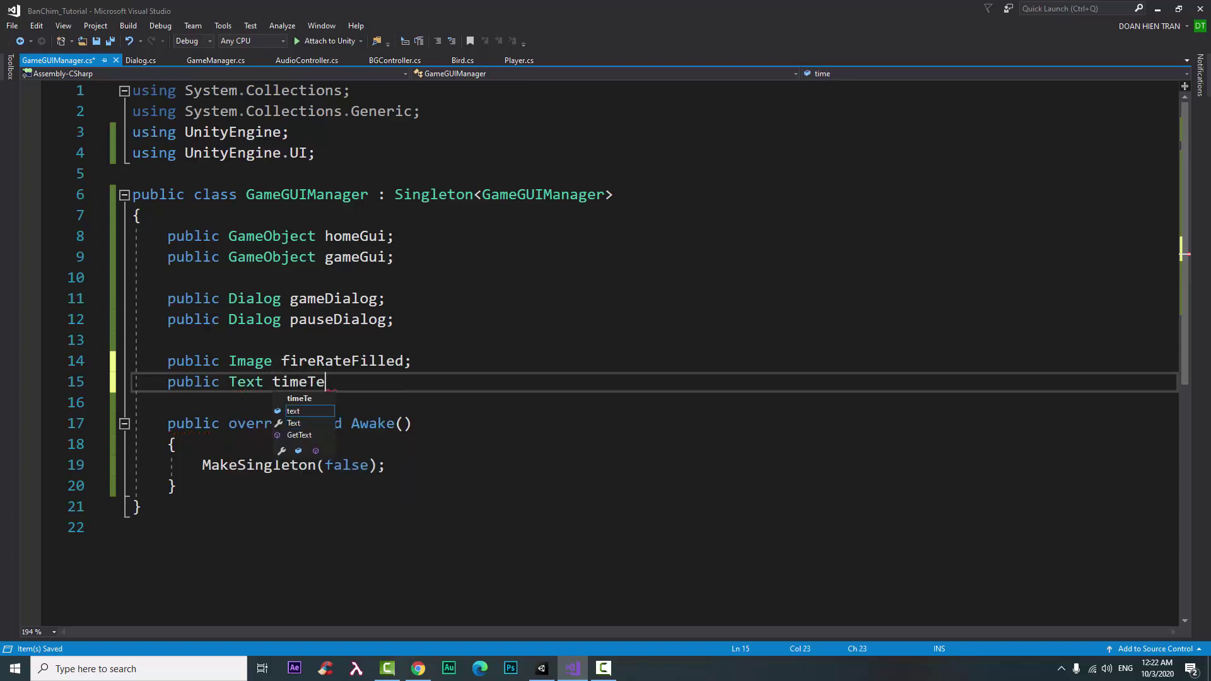
type("xt'")
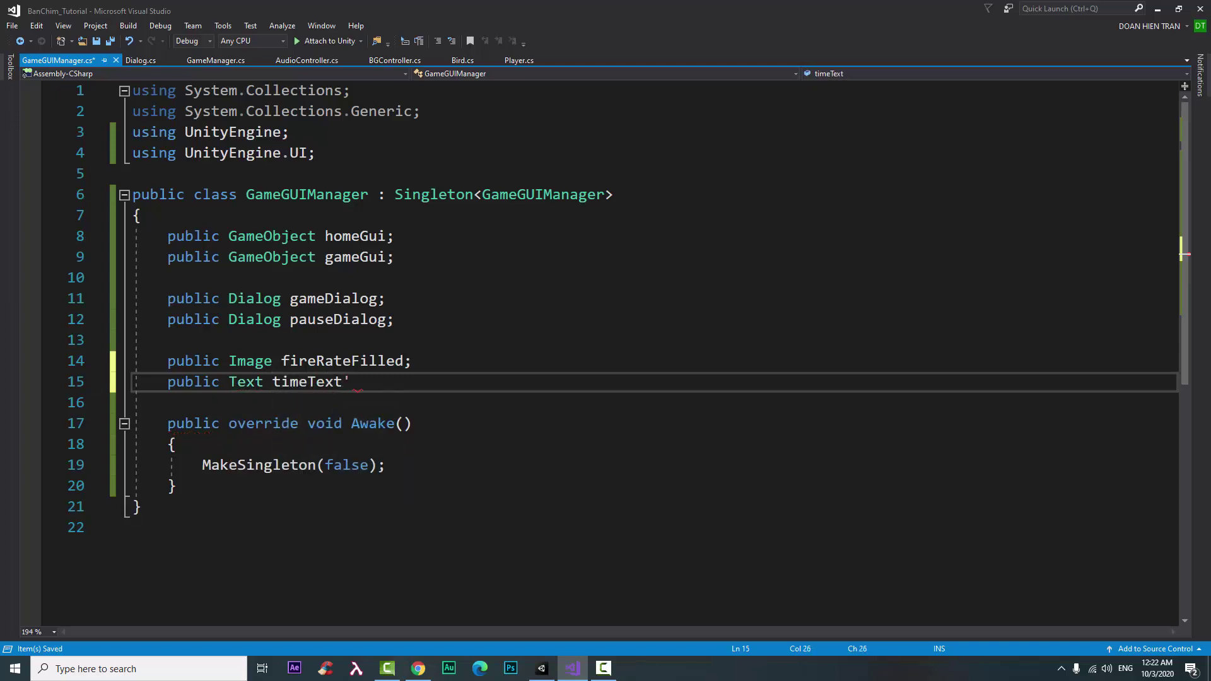
left_click(308, 381)
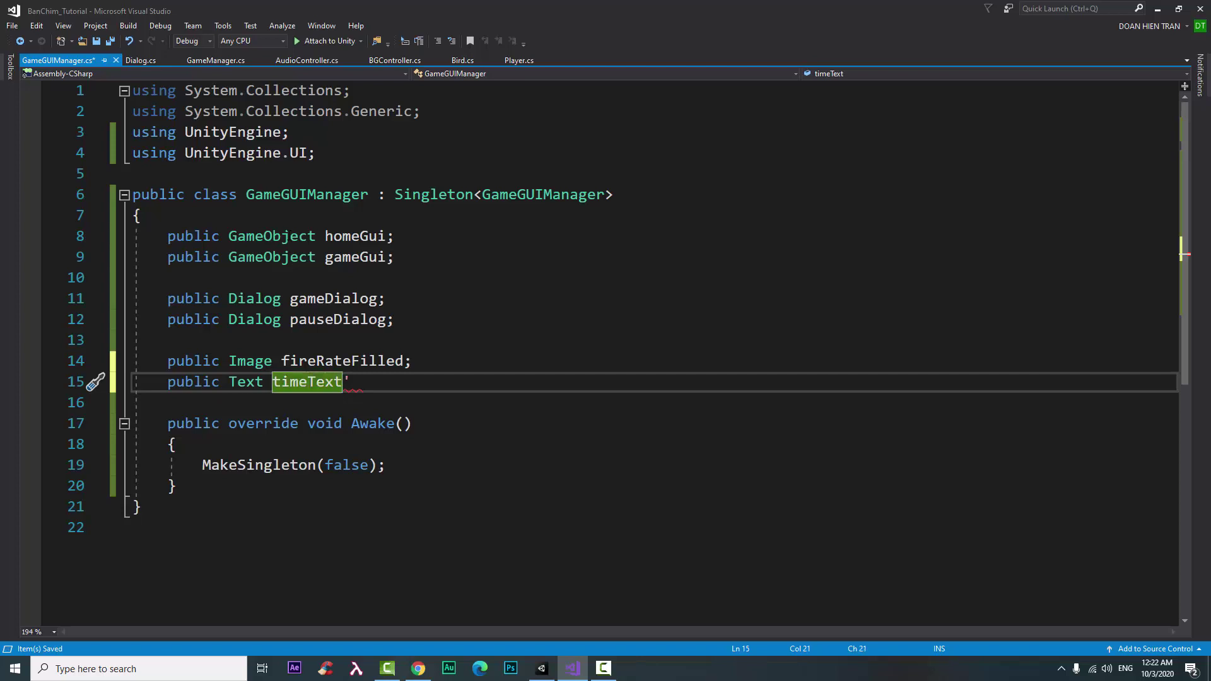
type("r")
key("BackSpace")
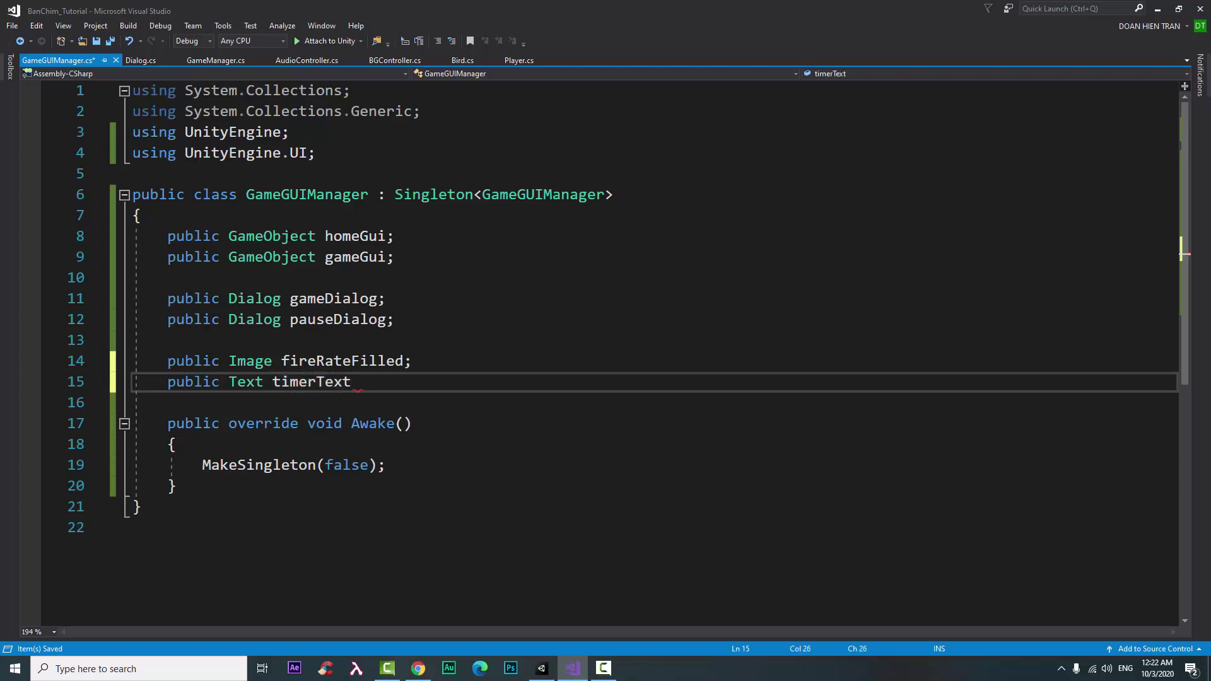
type(";")
key("Return")
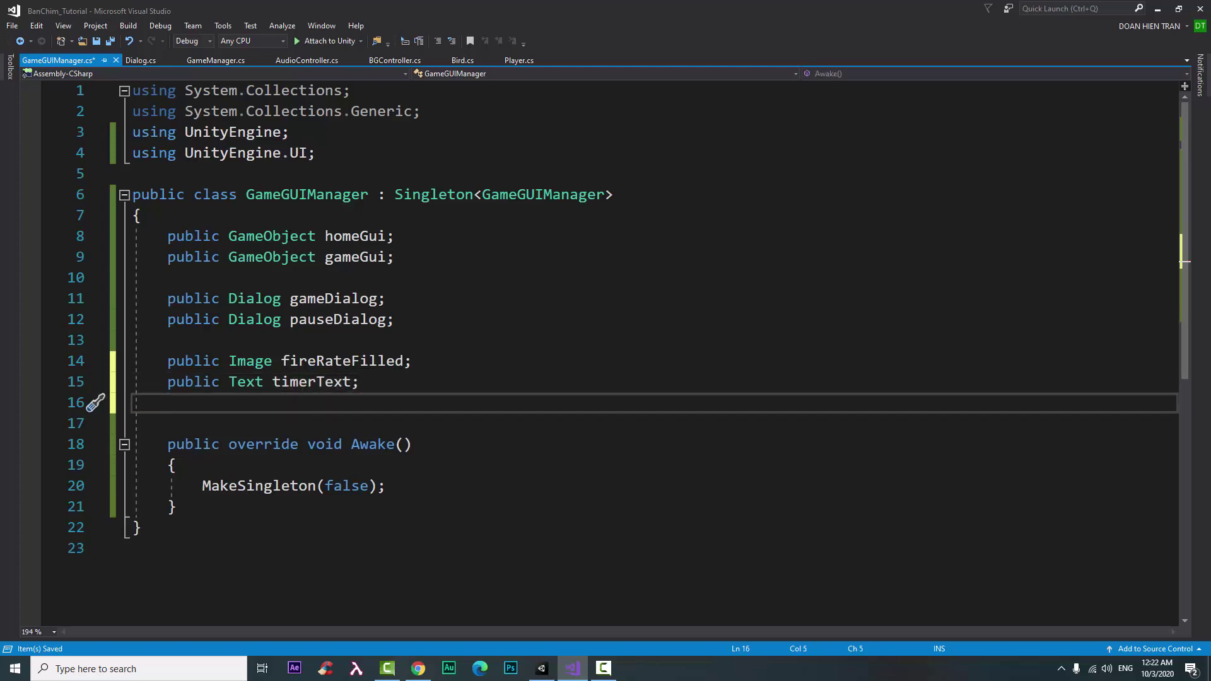
type("public ")
type("text ")
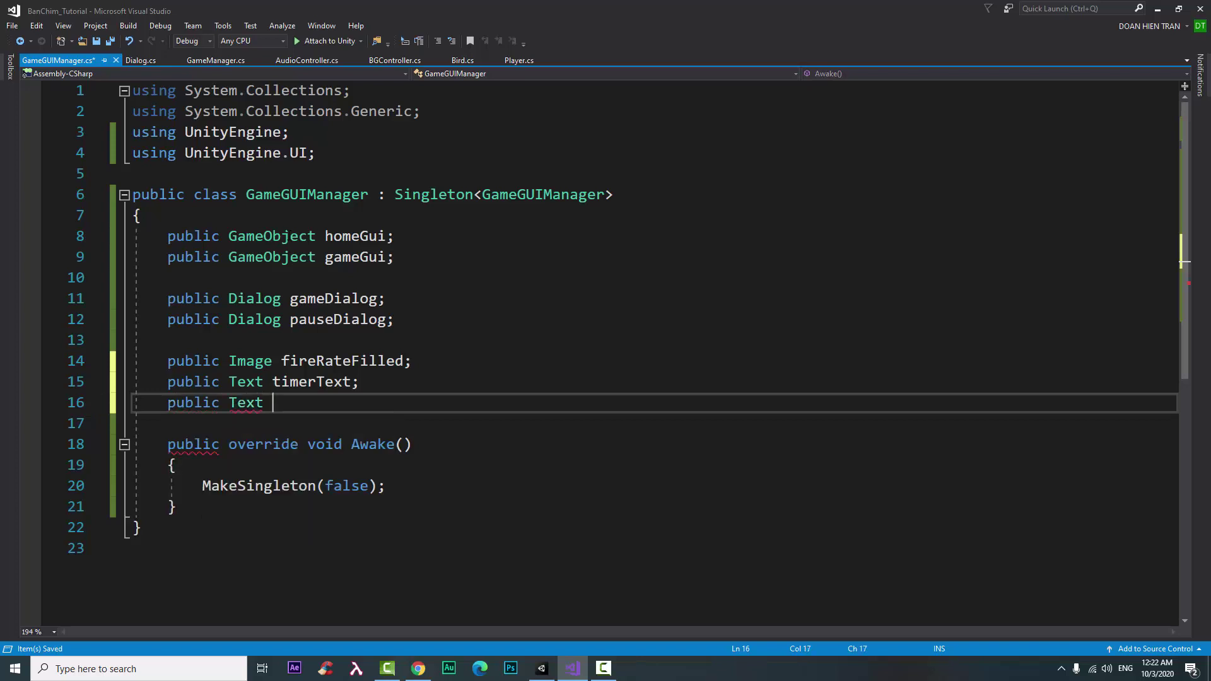
type("Ki")
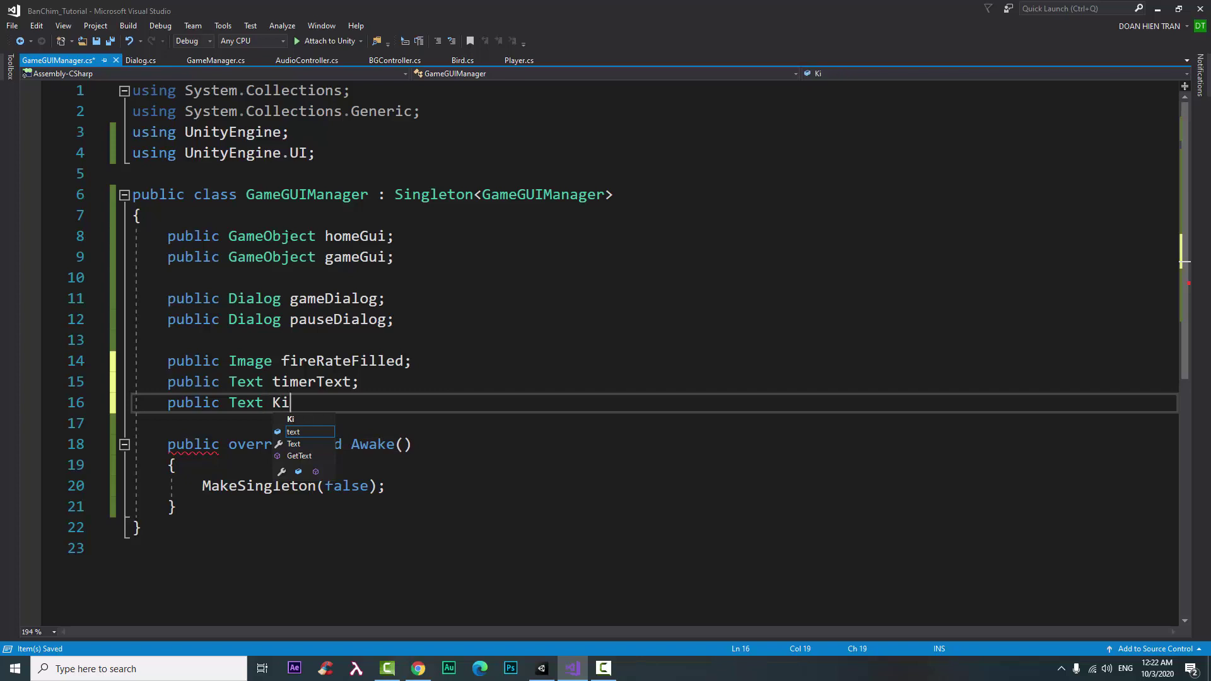
key("BackSpace")
key("BackSpace")
type("kill")
type("ed")
type("Countin")
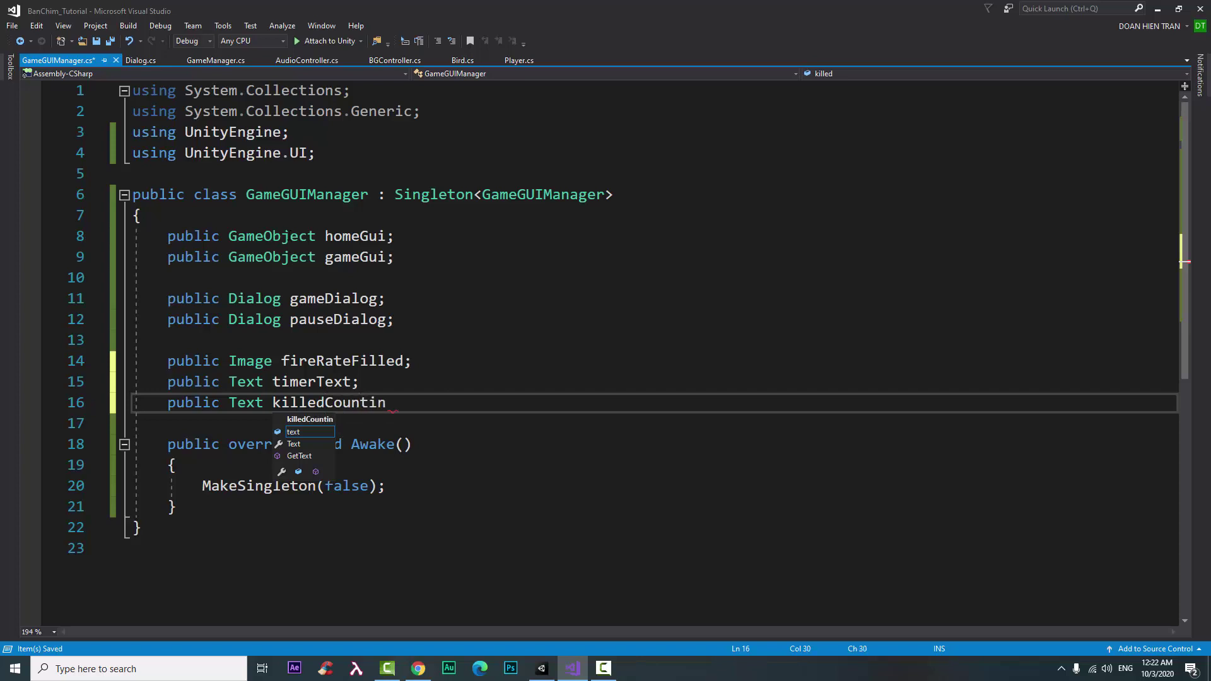
type("gText;")
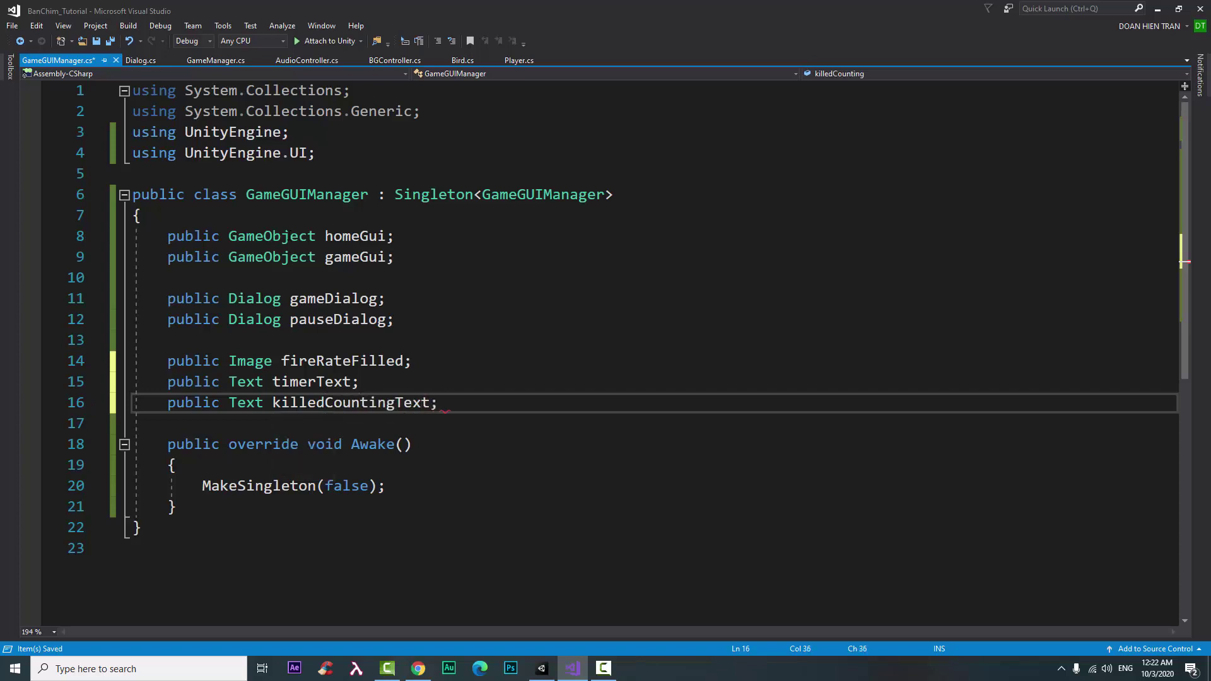
key("ctrl+s")
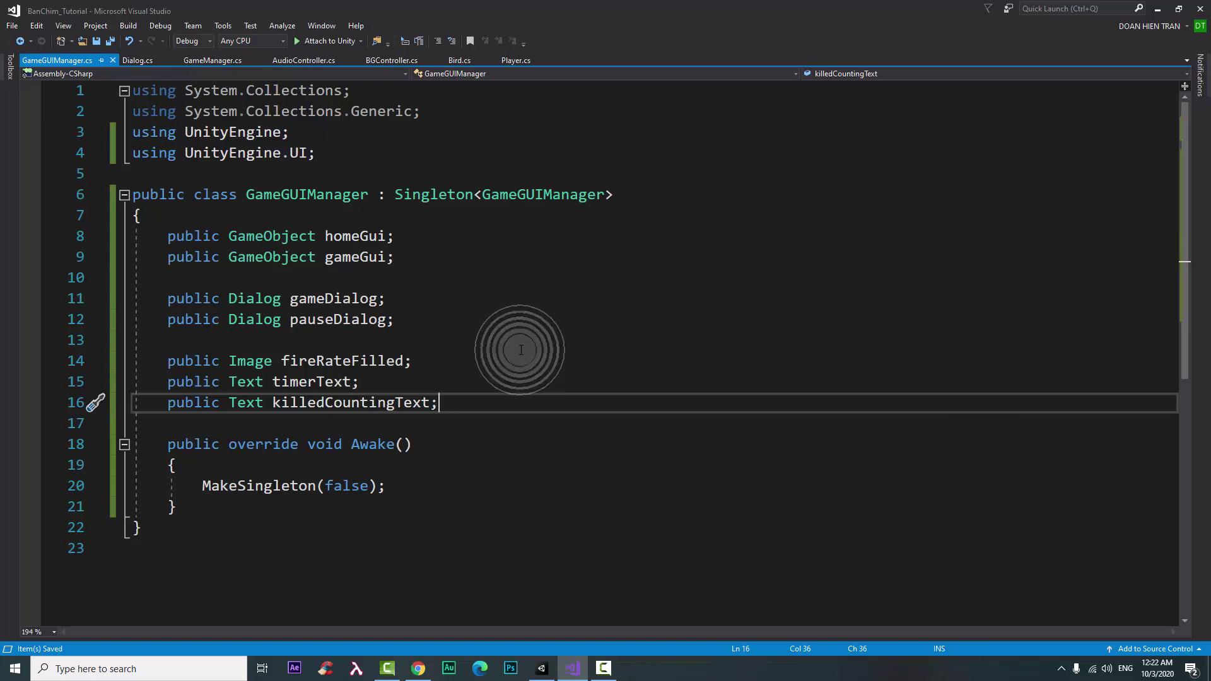
key("Return")
key("Return")
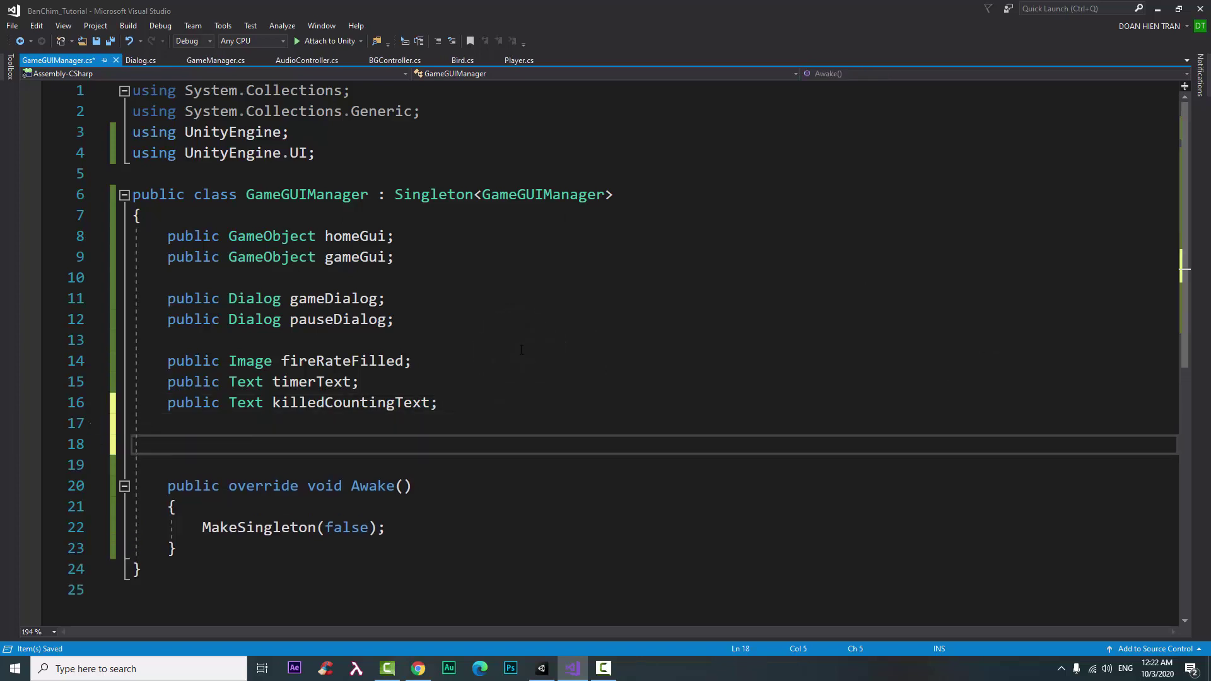
Step: Declare 'Dialog m_curDialog;' and encapsulate it into a public CurDialog property, still using the field
type("di ")
type("m_")
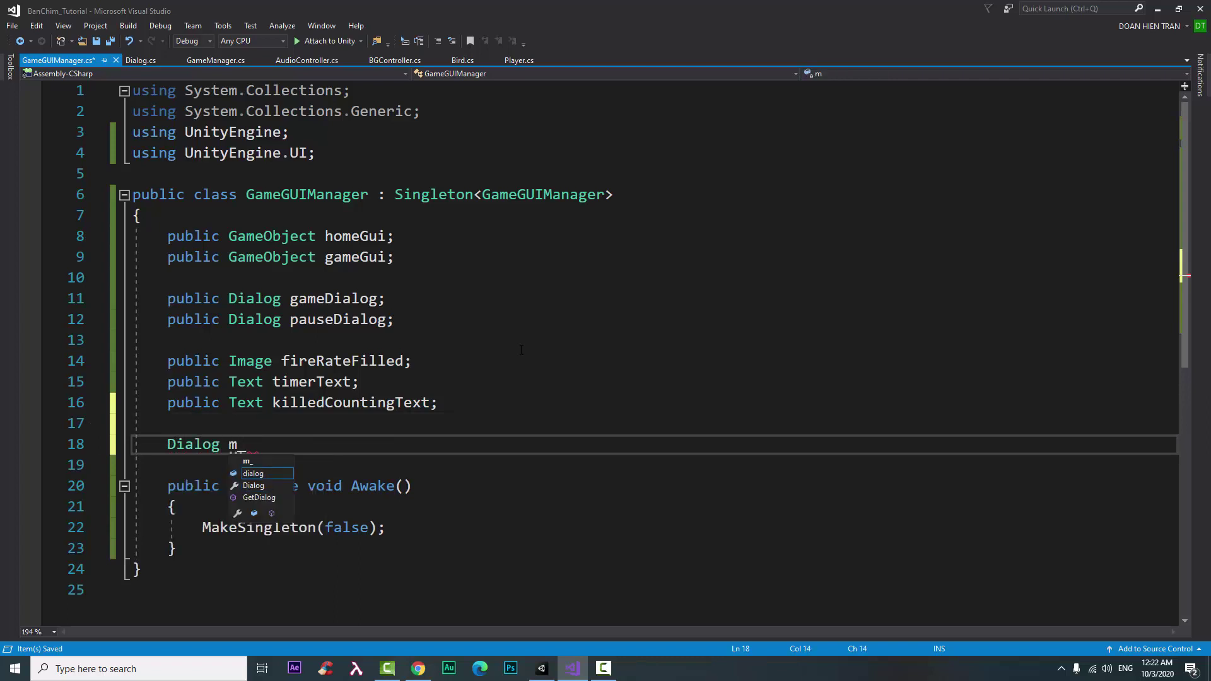
type("curDi")
type("alog")
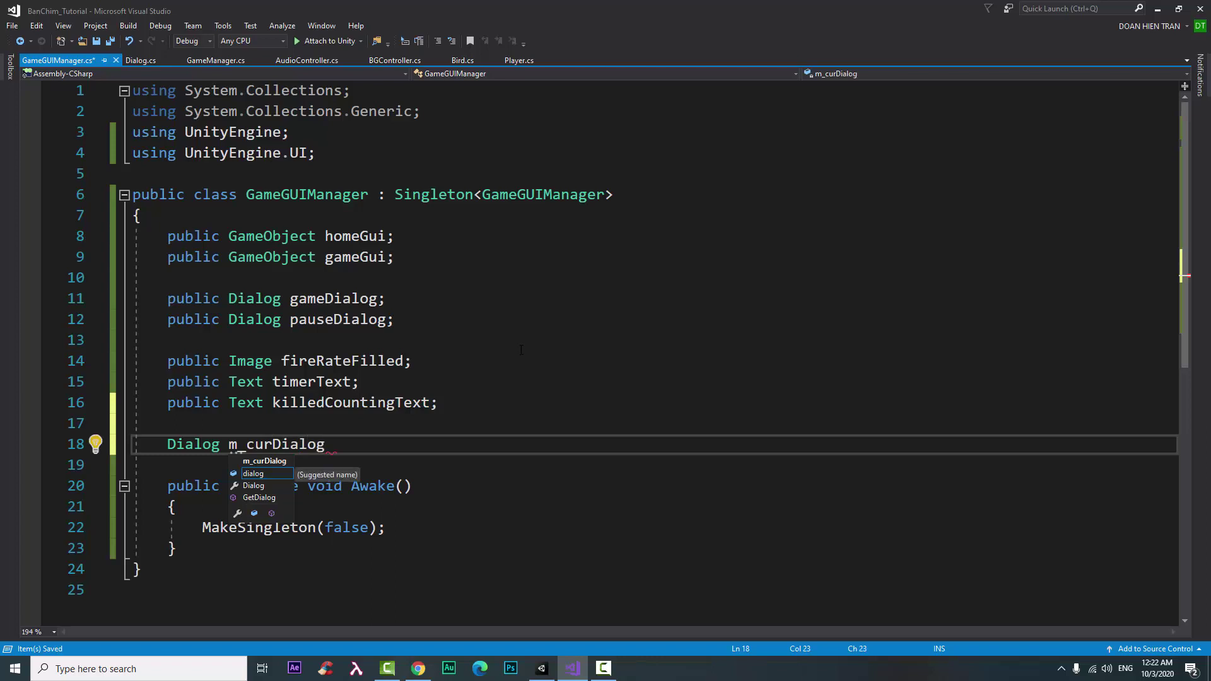
type(";")
key("ctrl+s")
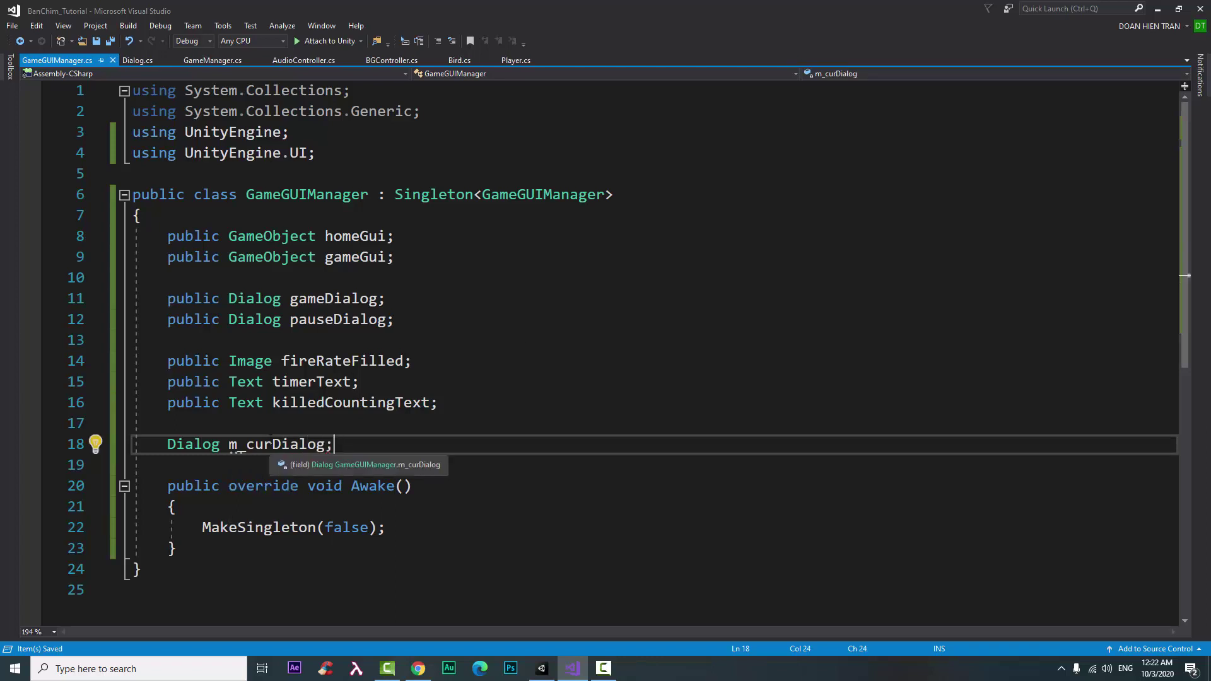
double_click(270, 444)
key("ctrl+period")
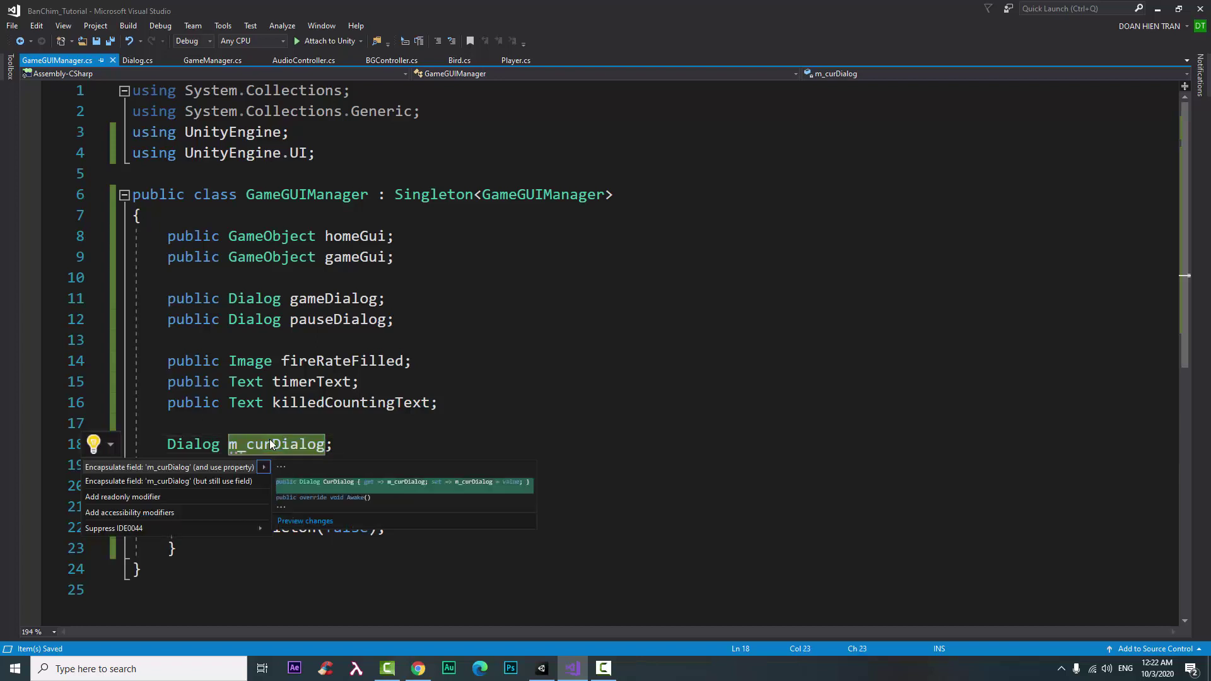
key("Down")
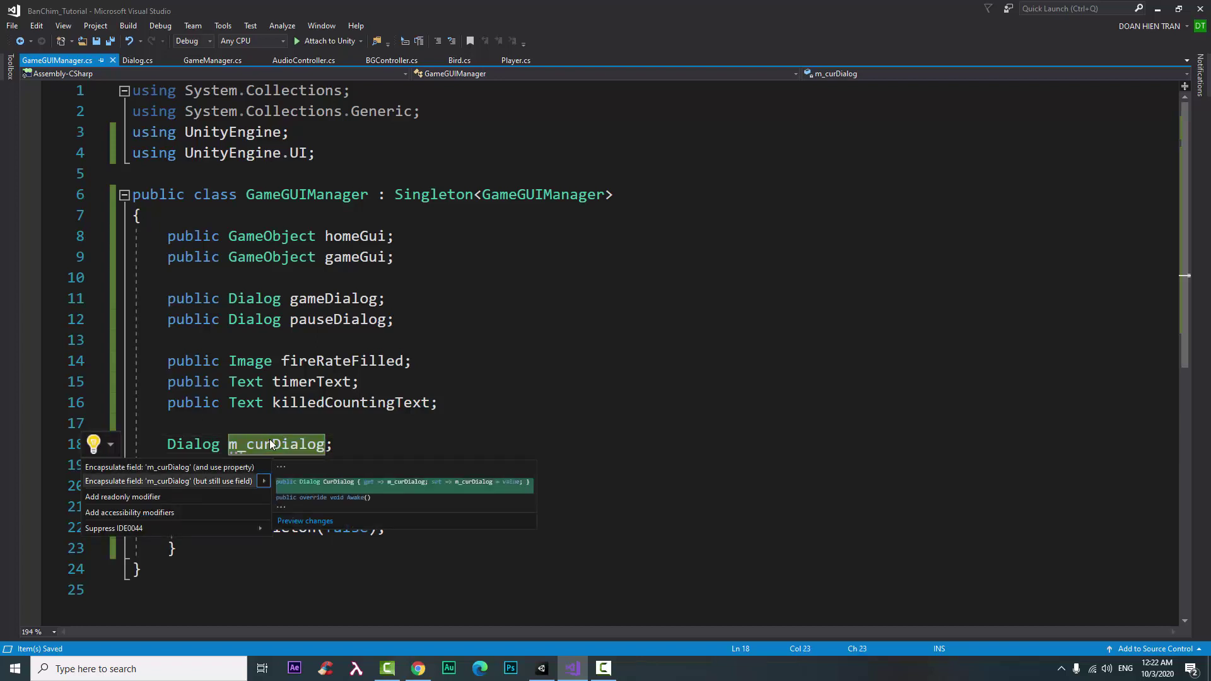
key("Return")
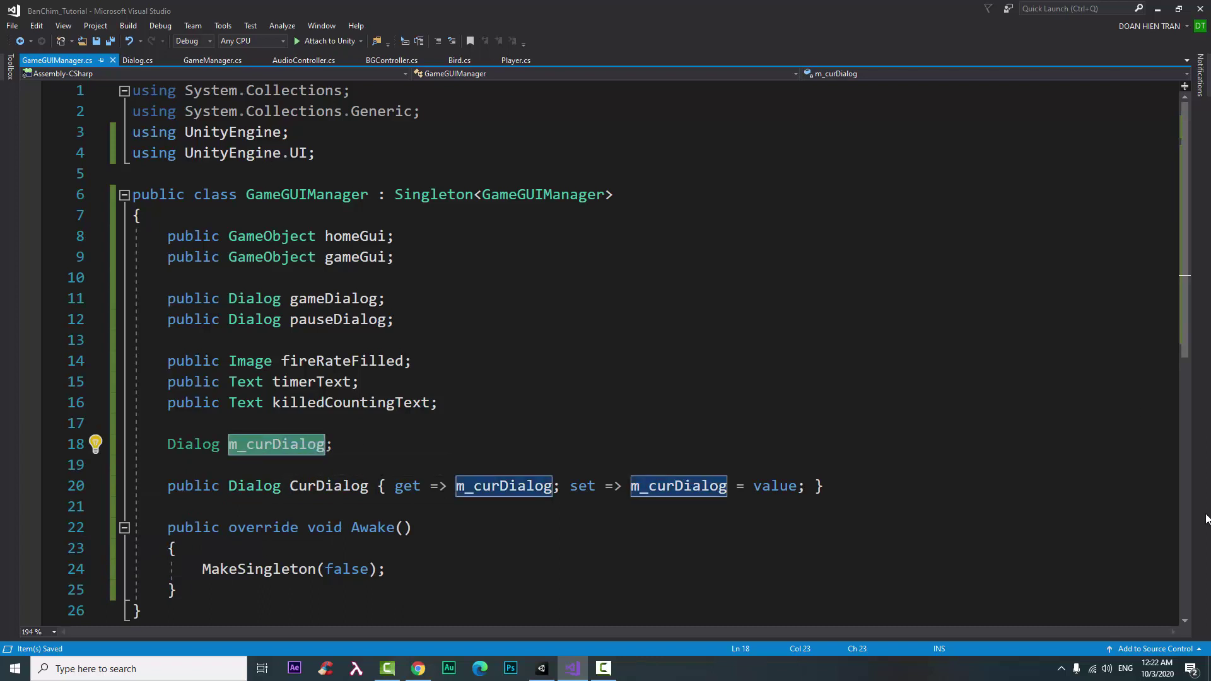
scroll(265, 429, "down", 2)
Step: Add a public void ShowGameGui(bool isShow) method below Awake
left_click(249, 470)
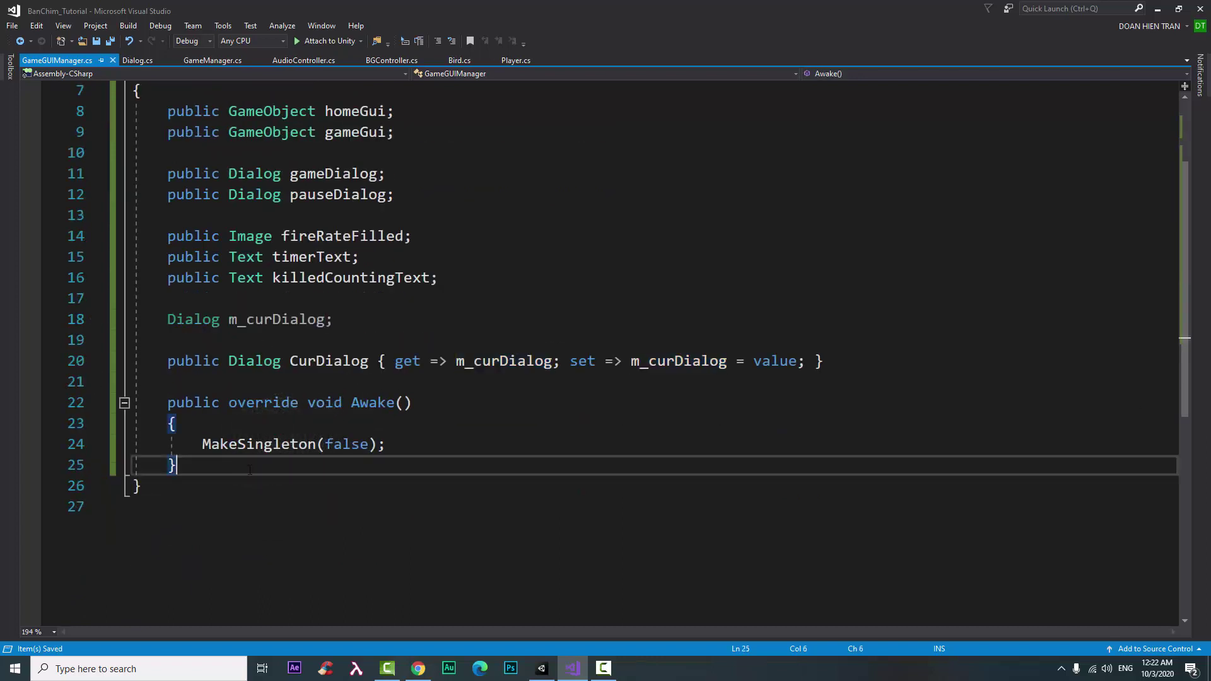
key("Return")
key("Return")
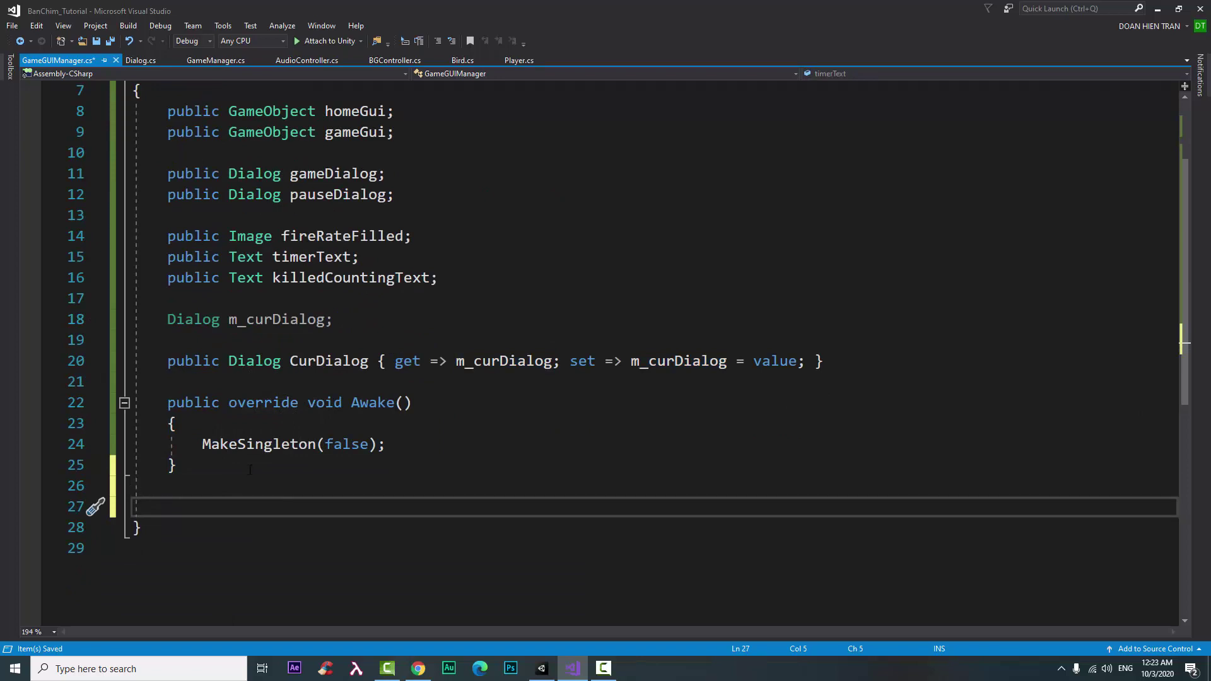
type("public void ")
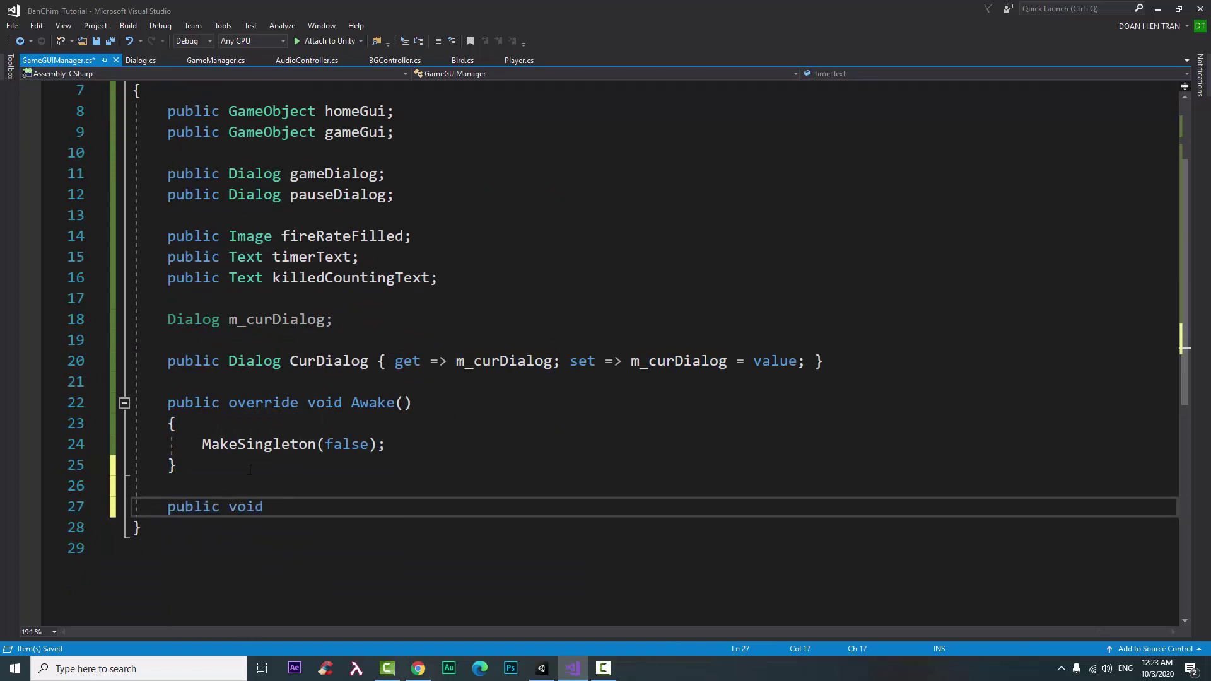
type("Sh")
key("BackSpace")
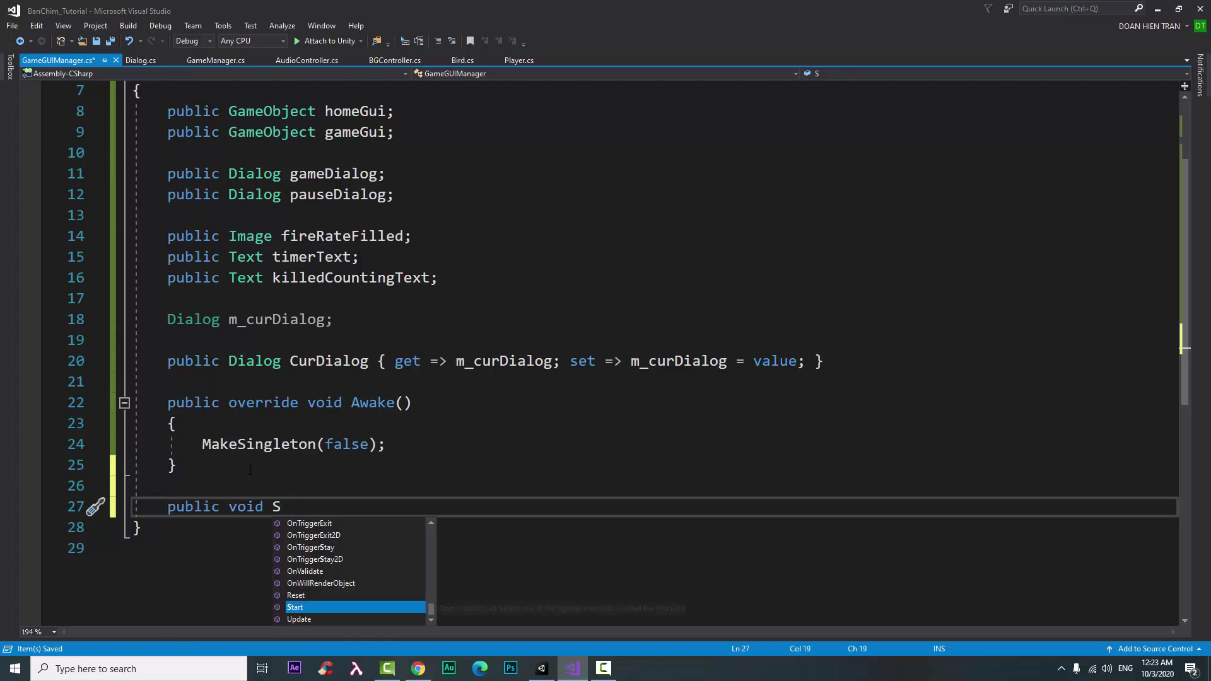
type("howGa")
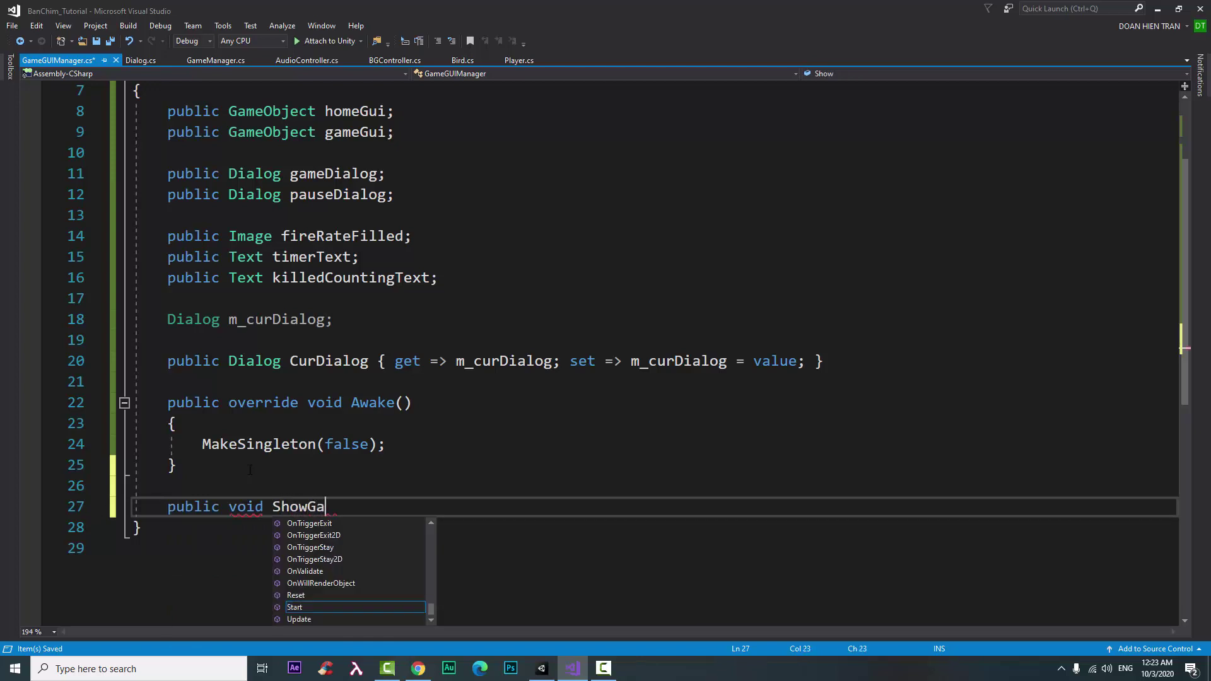
type("meGui")
type("(bool ")
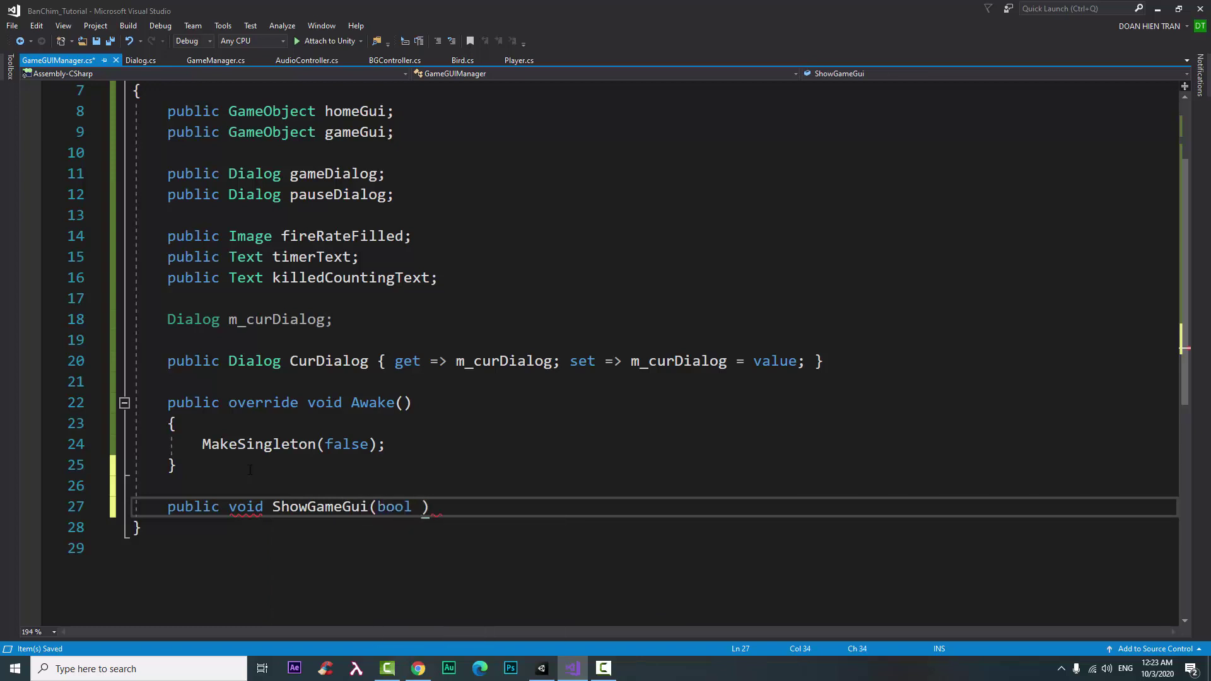
type("isSh")
type("ow) {")
key("Return")
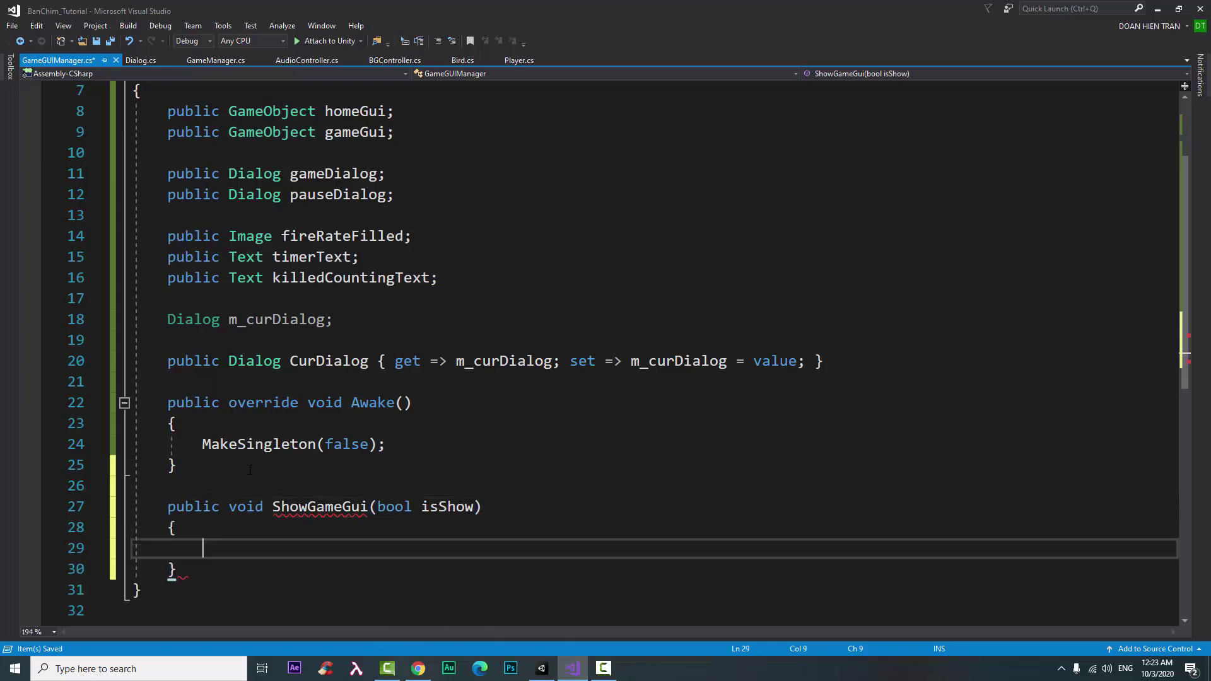
Step: Make ShowGameGui call gameGui.SetActive(isShow) when gameGui exists
type("if")
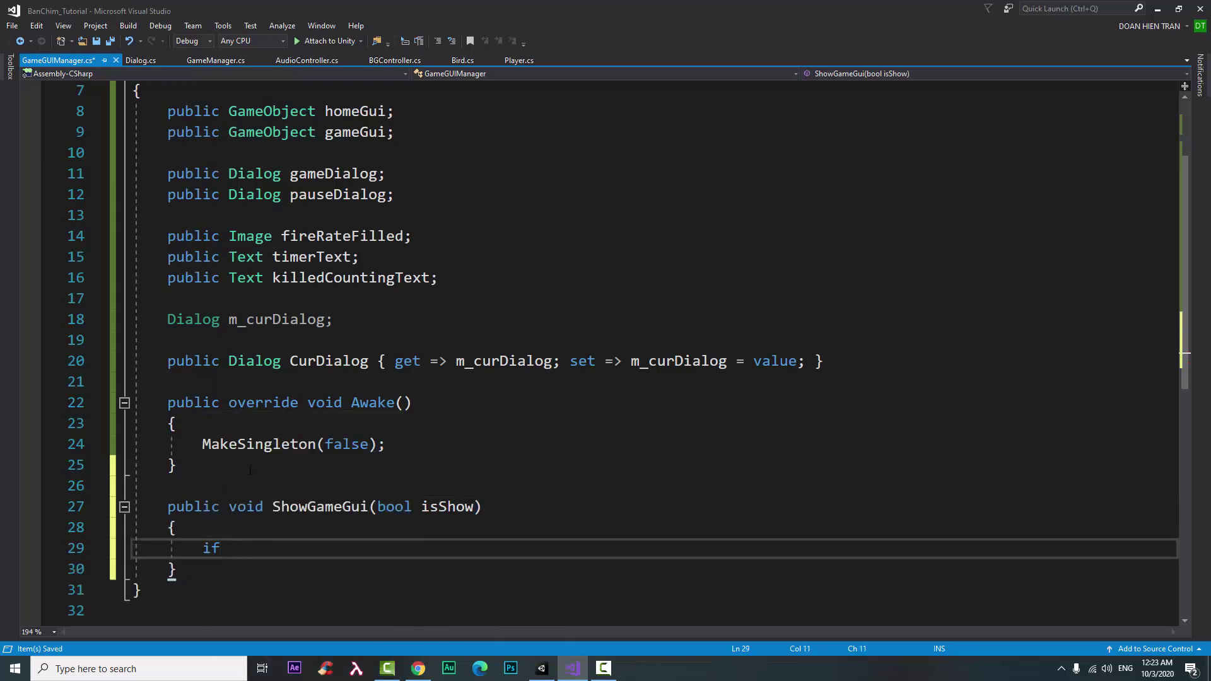
type("(g")
key("Tab")
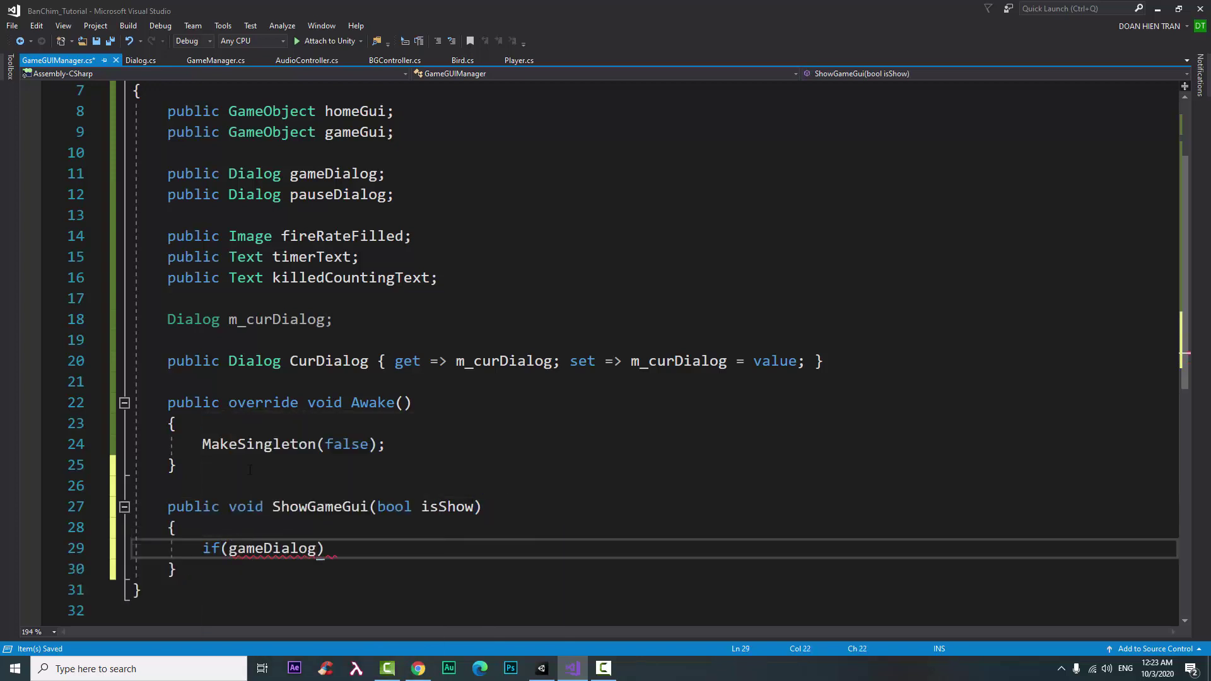
key("ctrl+z")
key("ctrl+space")
type("a")
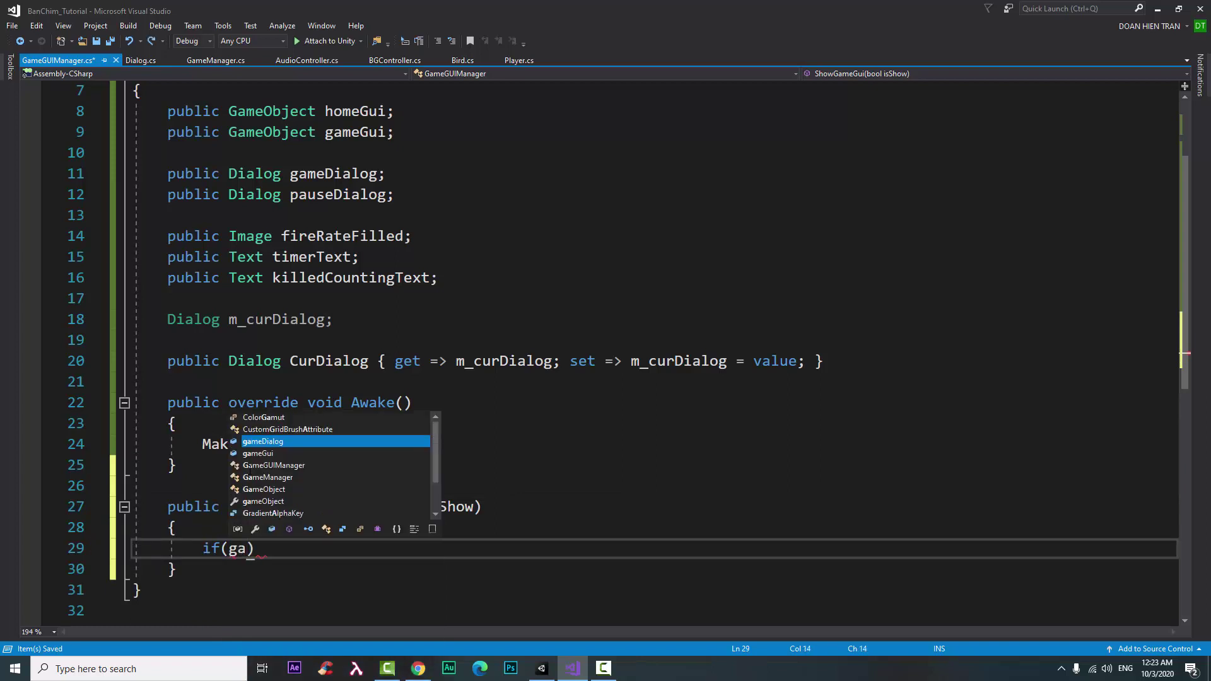
key("Tab")
key("End")
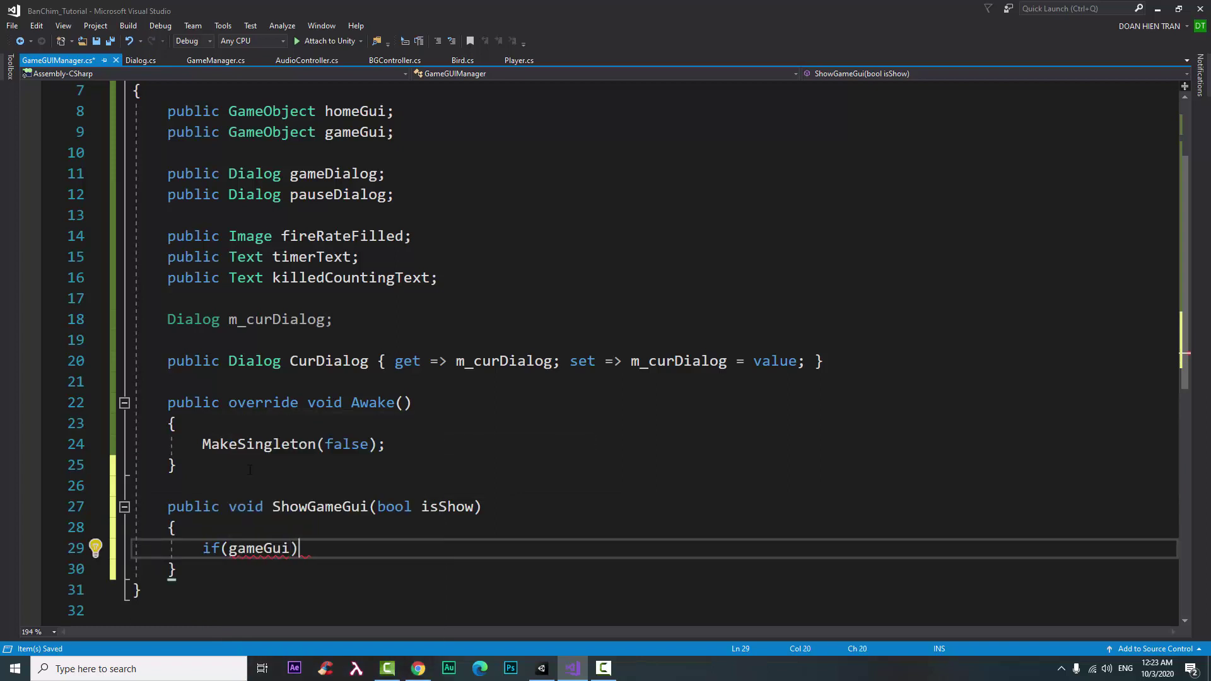
key("Return")
type("g")
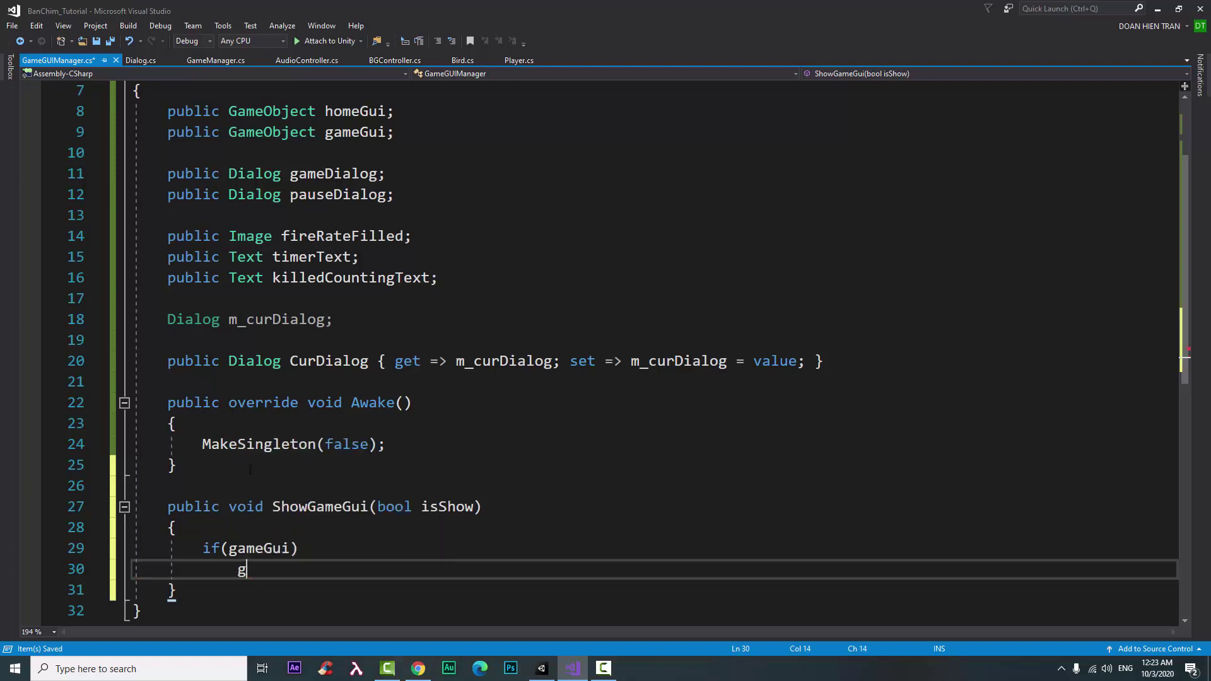
type("ameGui.se")
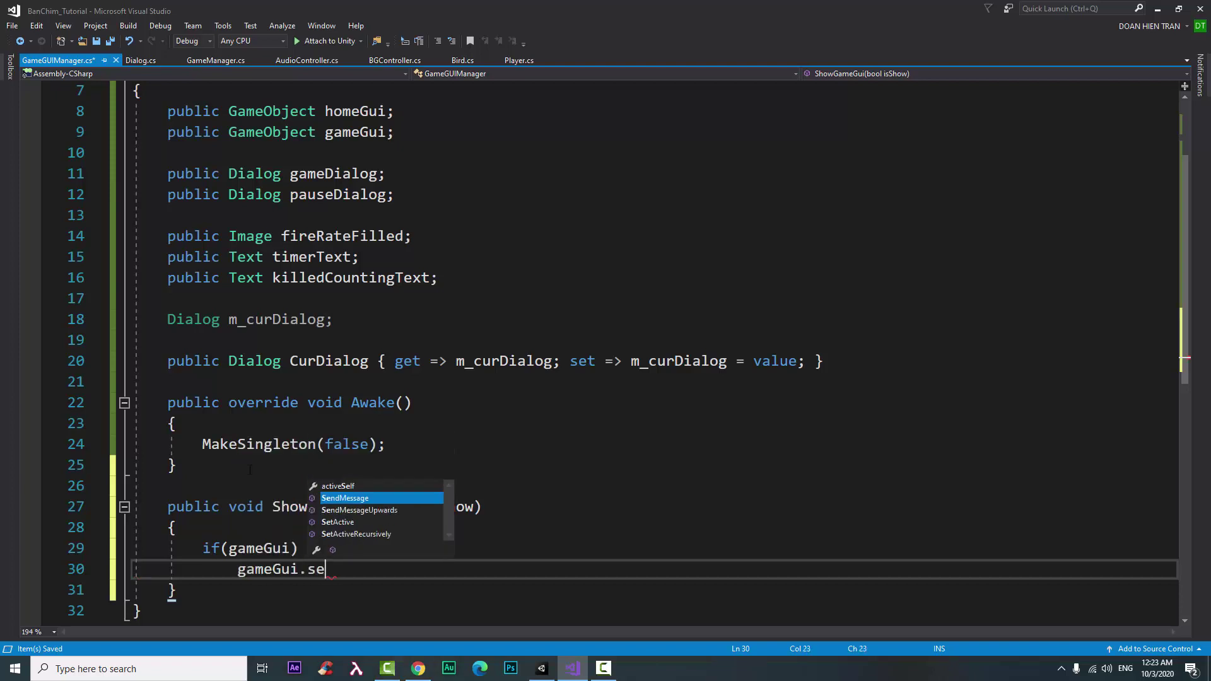
type("t")
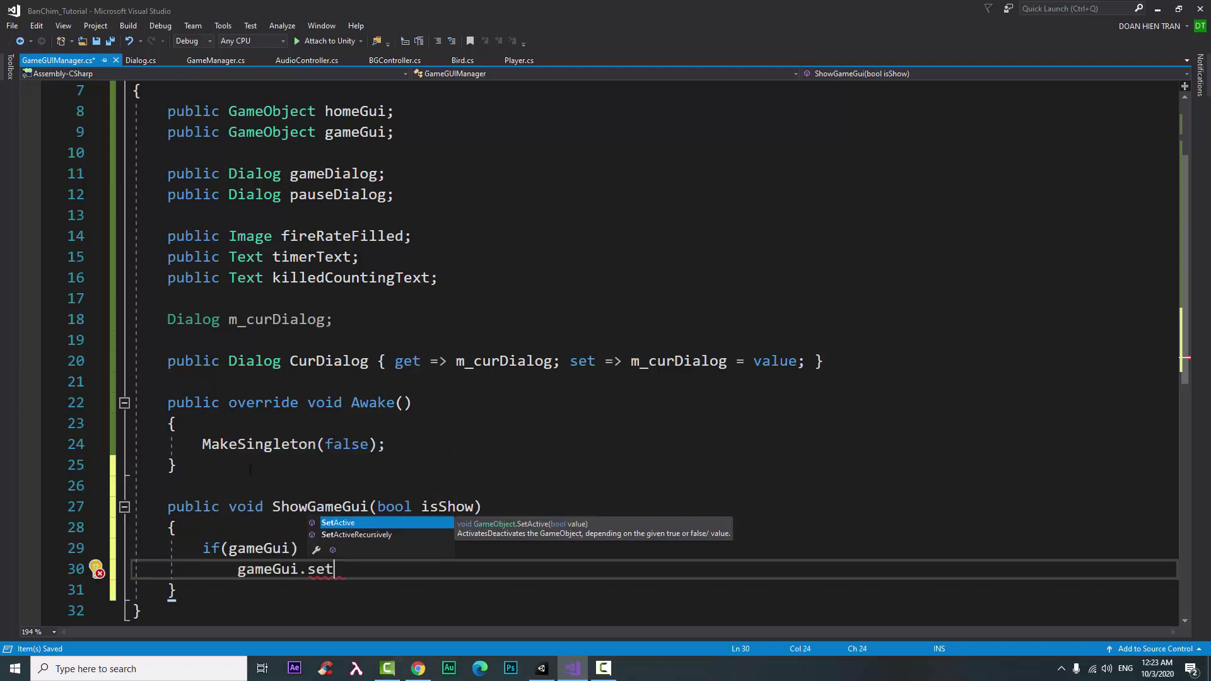
key("Tab")
type("(")
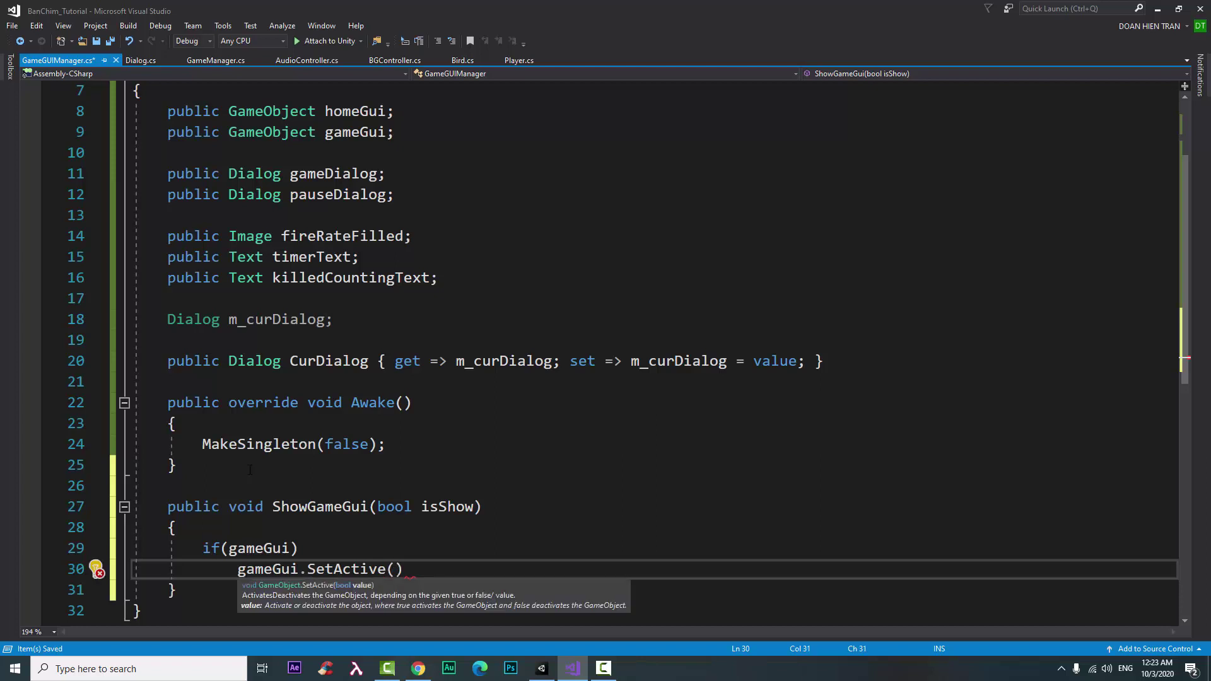
type("isShow)")
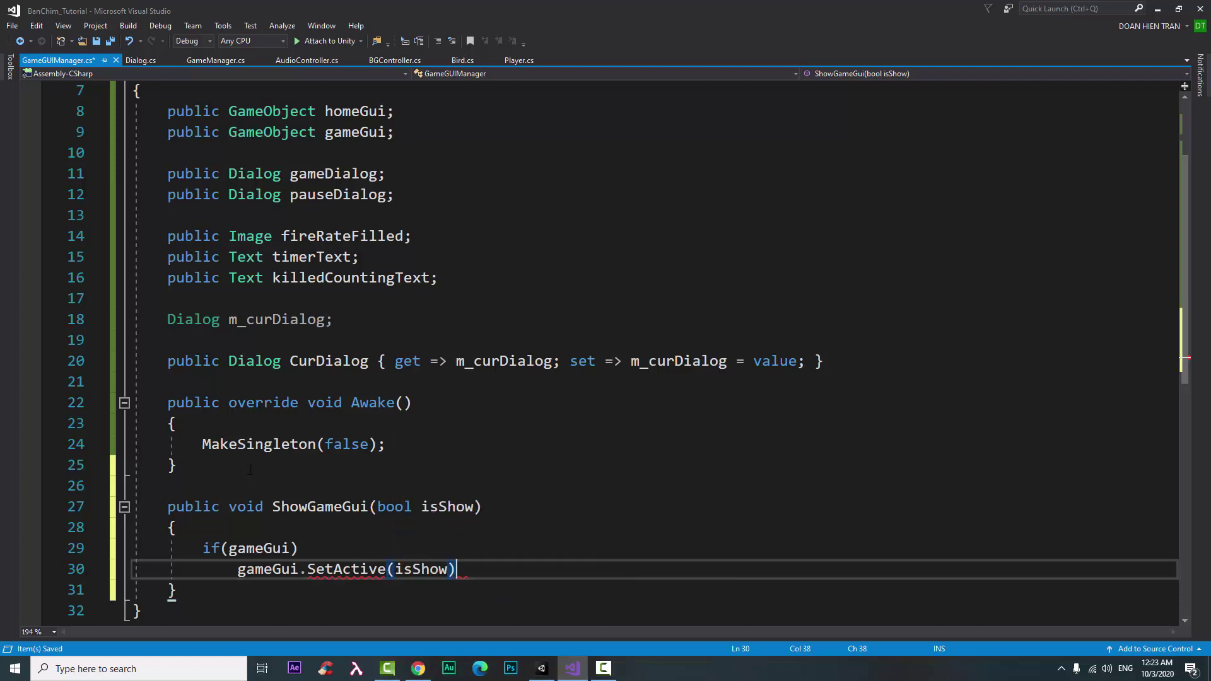
type(";")
key("Return")
key("Return")
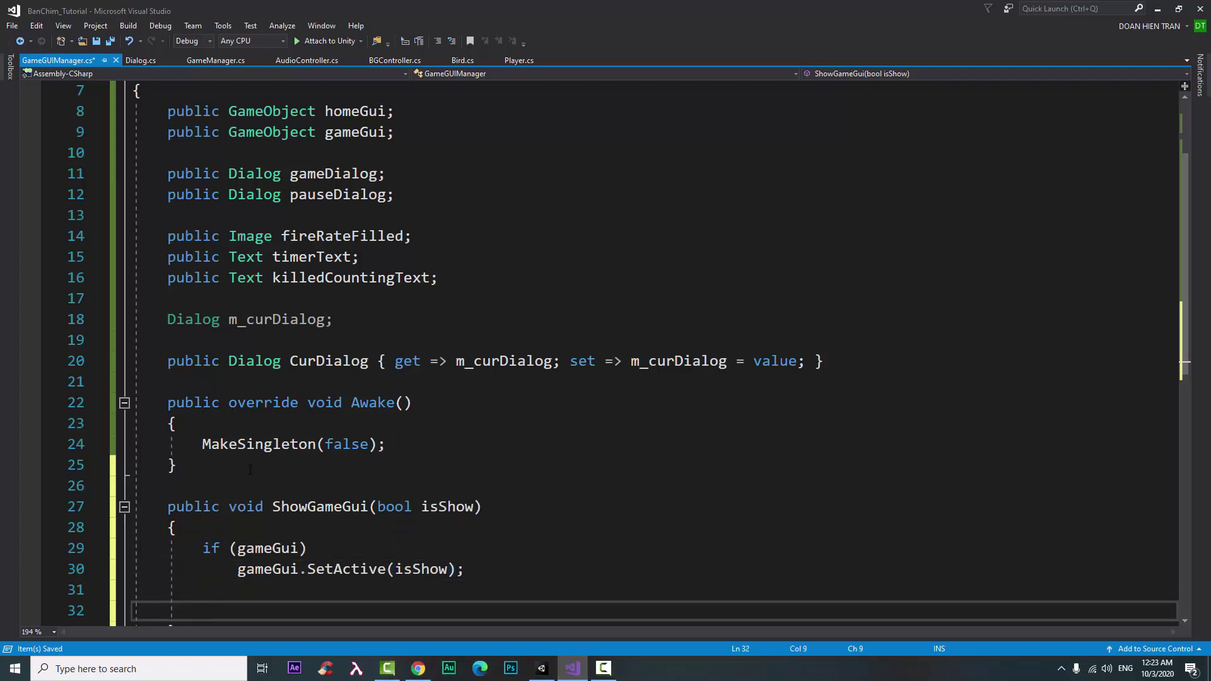
Step: Add 'if (homeGui) homeGui.SetActive(!isShow);' to ShowGameGui
type("if")
key("Escape")
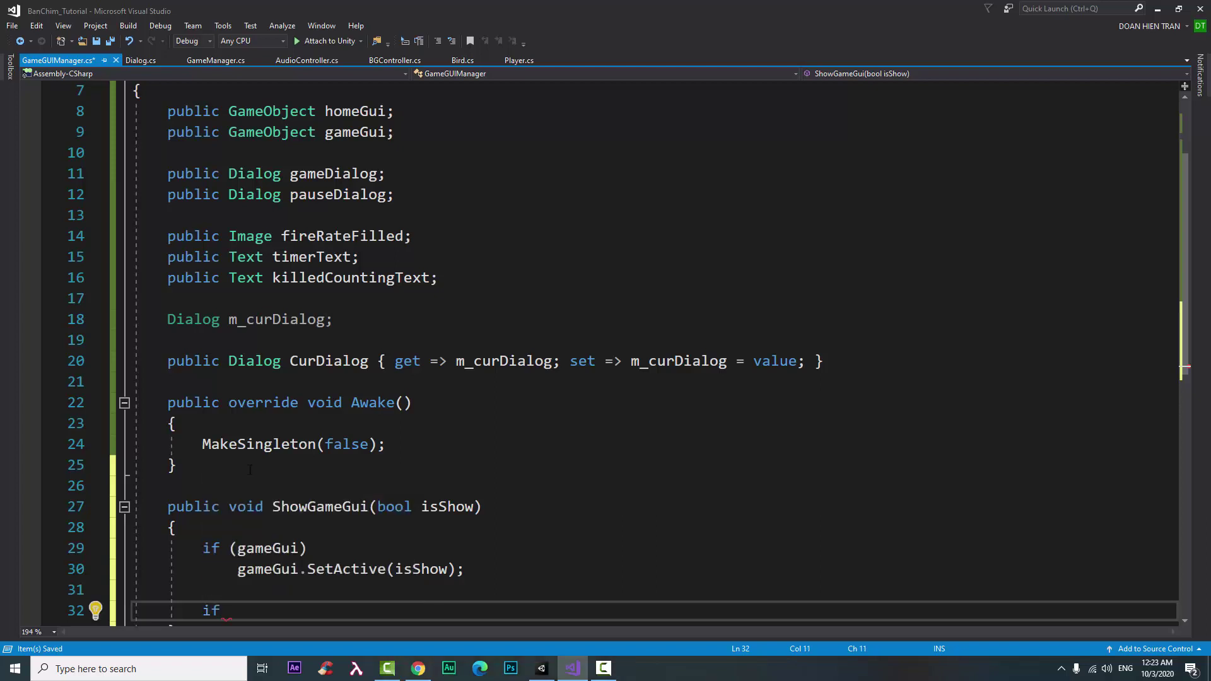
key("ctrl+w")
type("(")
type("ho")
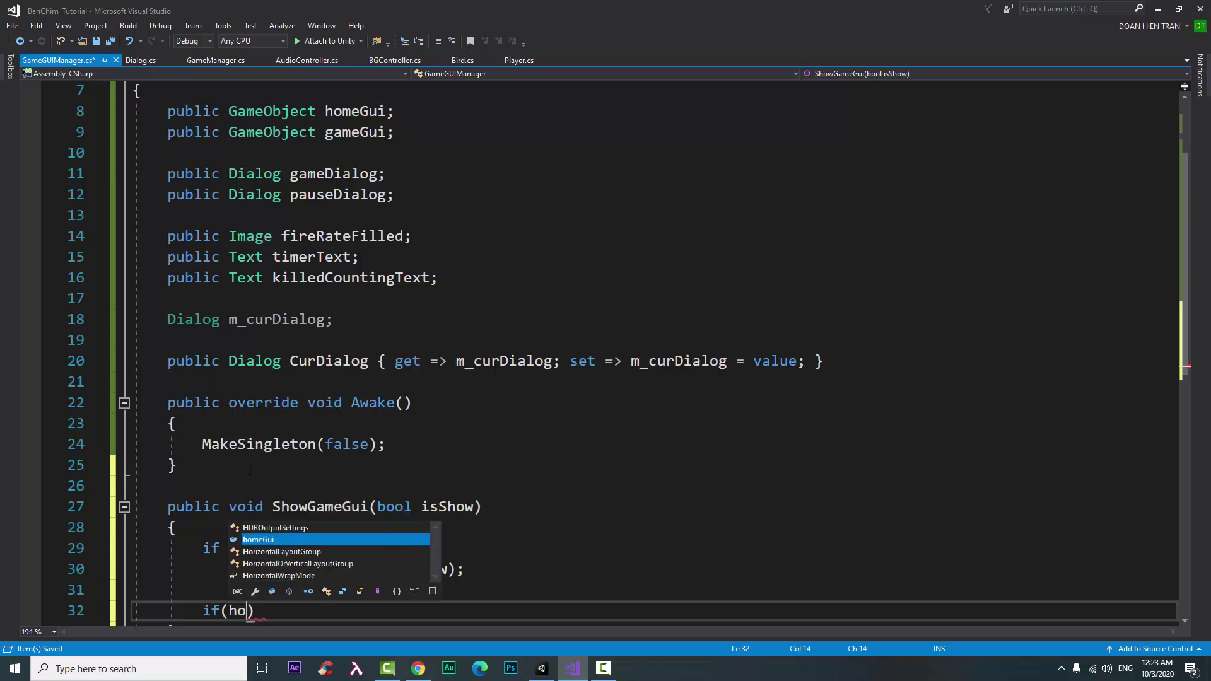
key("Tab")
type(")")
key("Return")
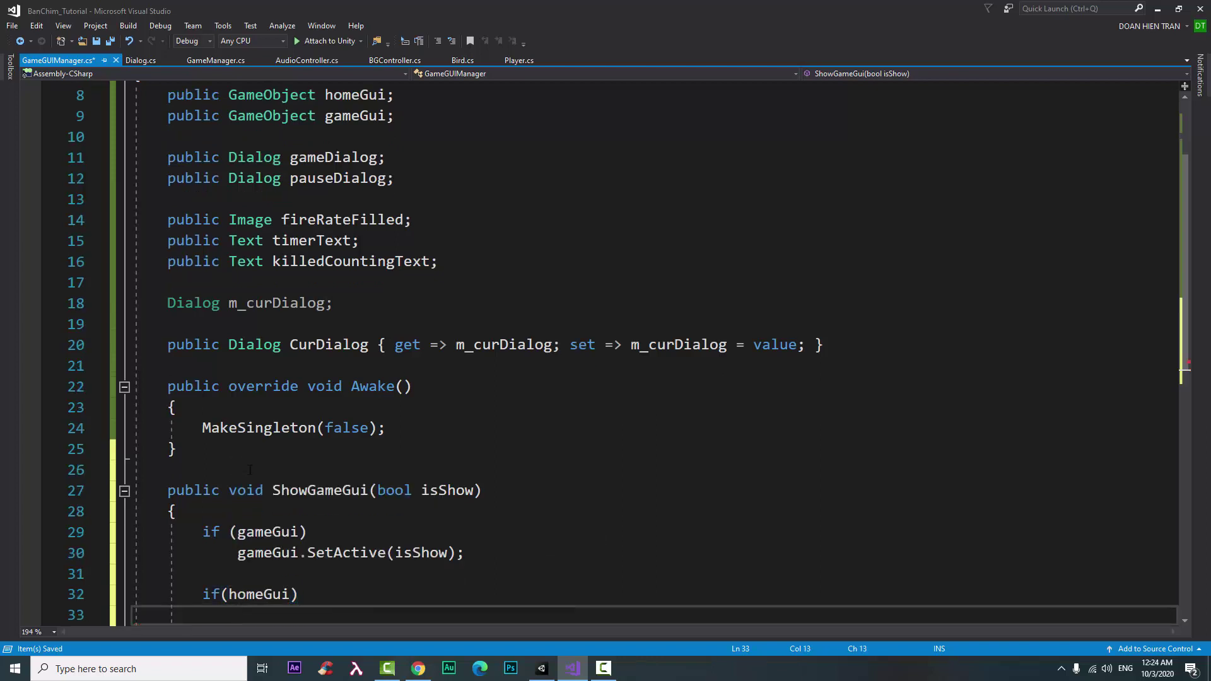
type("ho")
key("Tab")
type(".s")
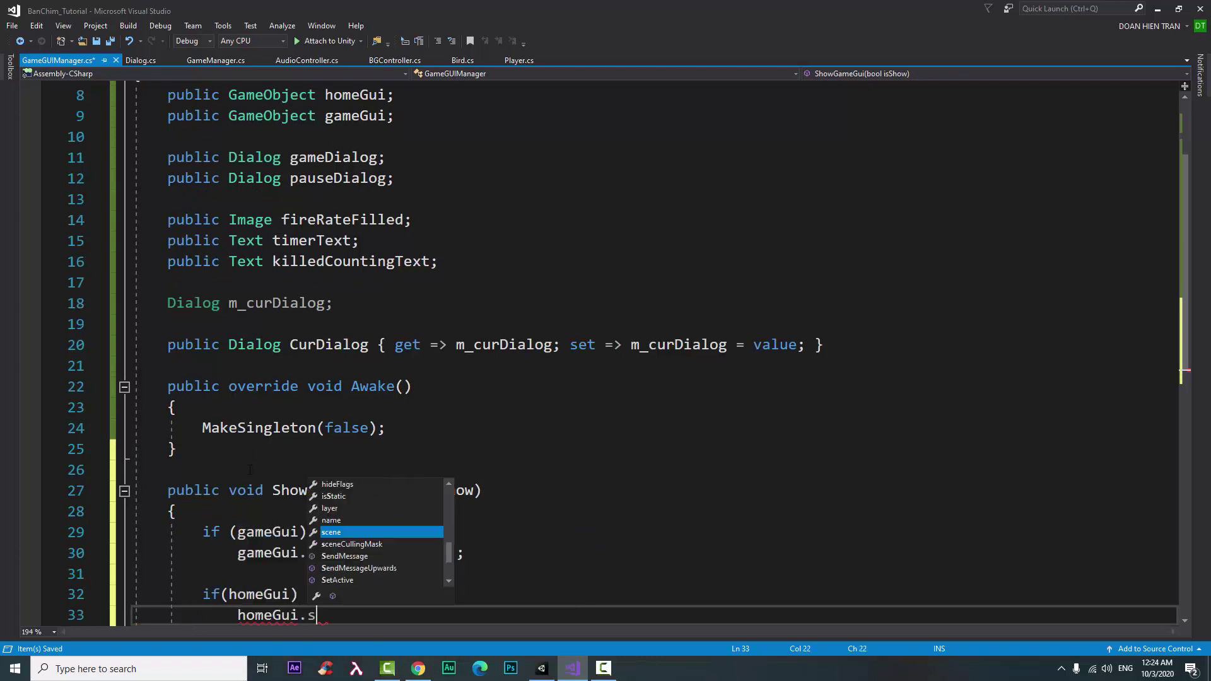
type("et")
key("Tab")
type("(")
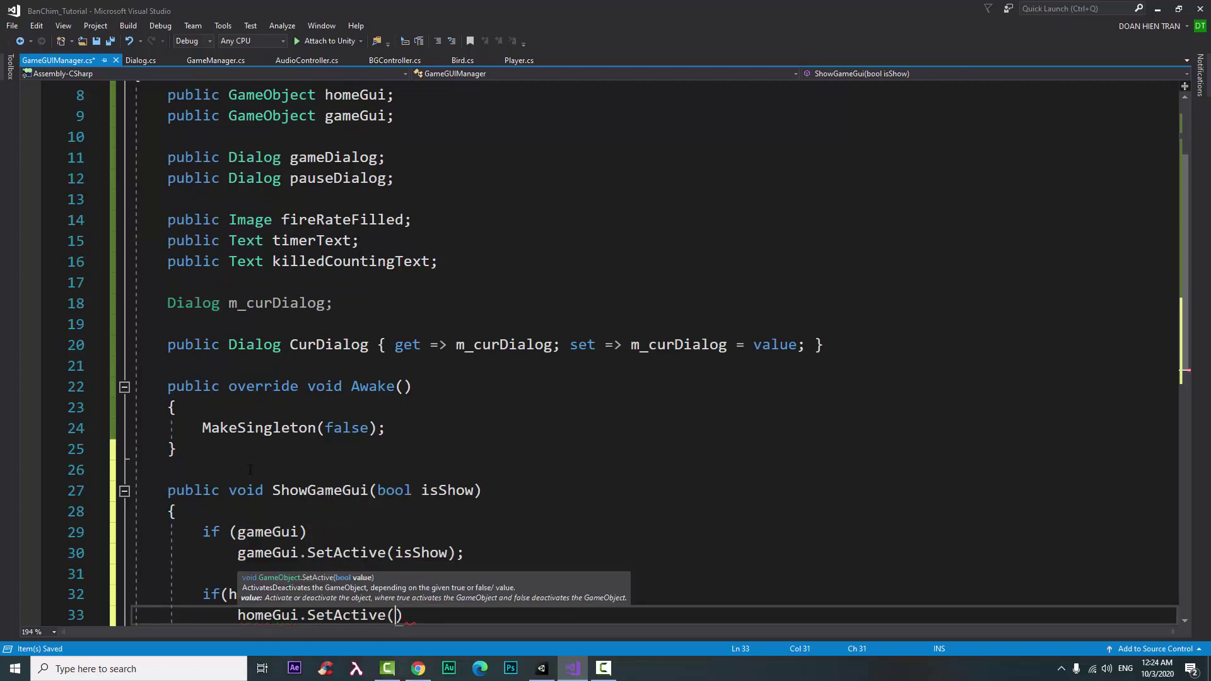
type("!")
type("is")
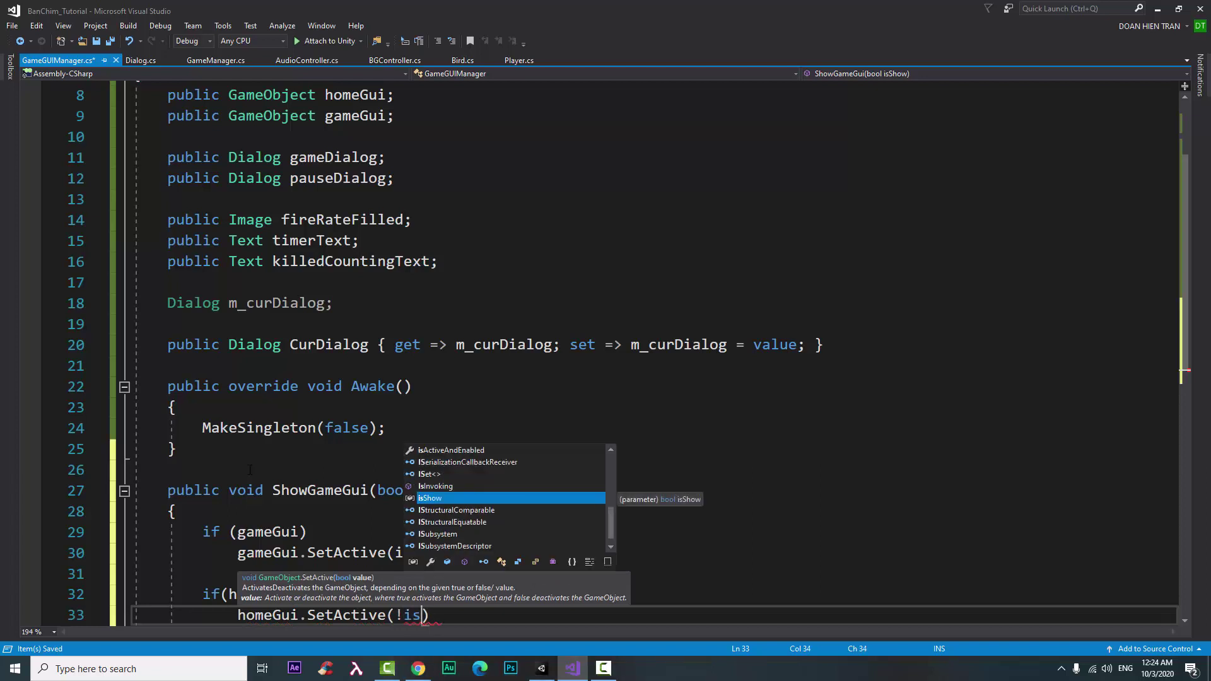
key("Tab")
type(");")
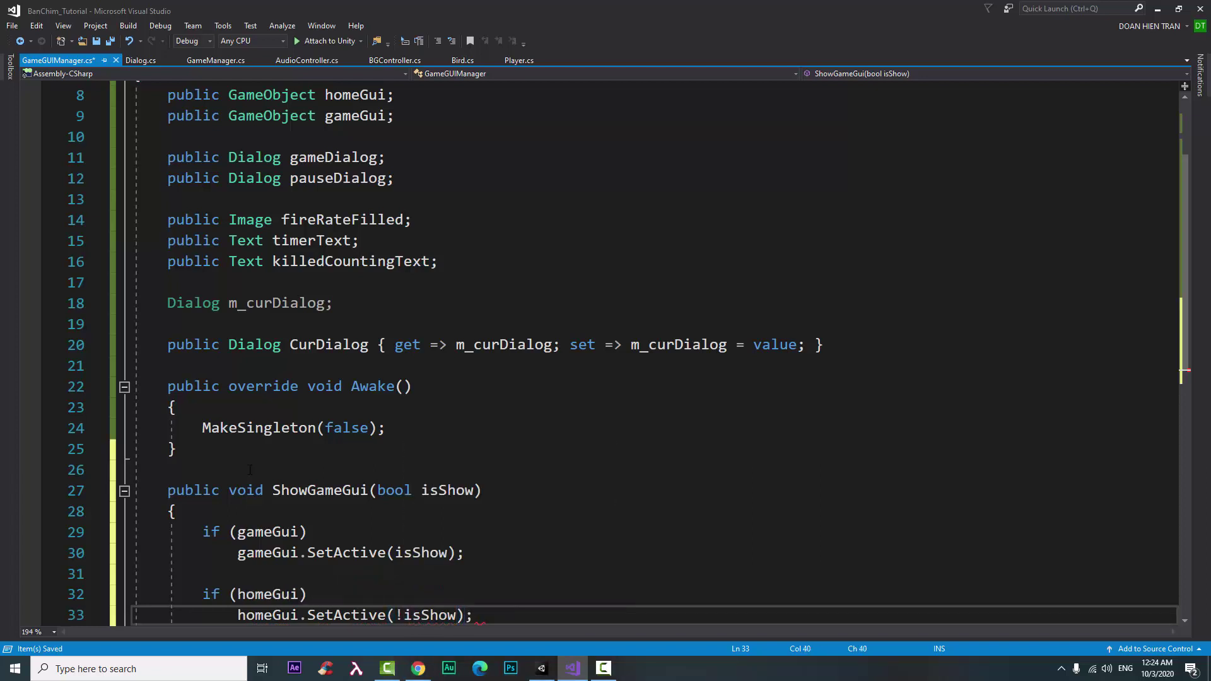
Step: Save GameGUIManager.cs and switch back to the Unity editor
key("ctrl+s")
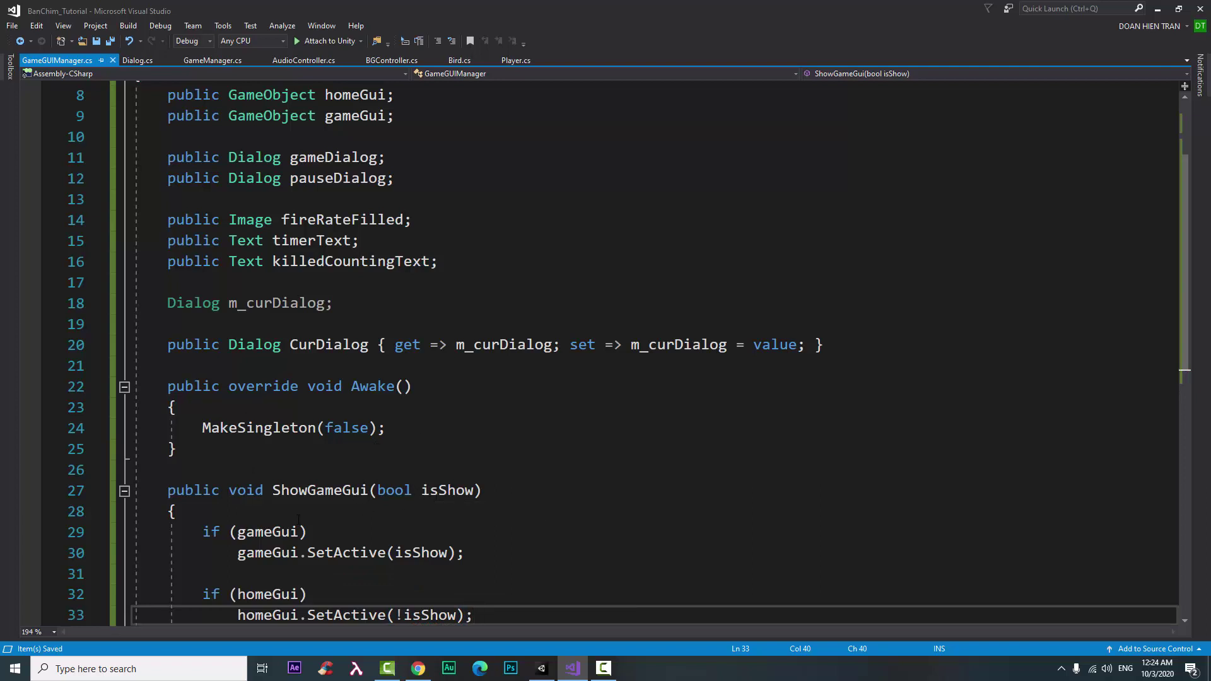
scroll(263, 539, "down", 1)
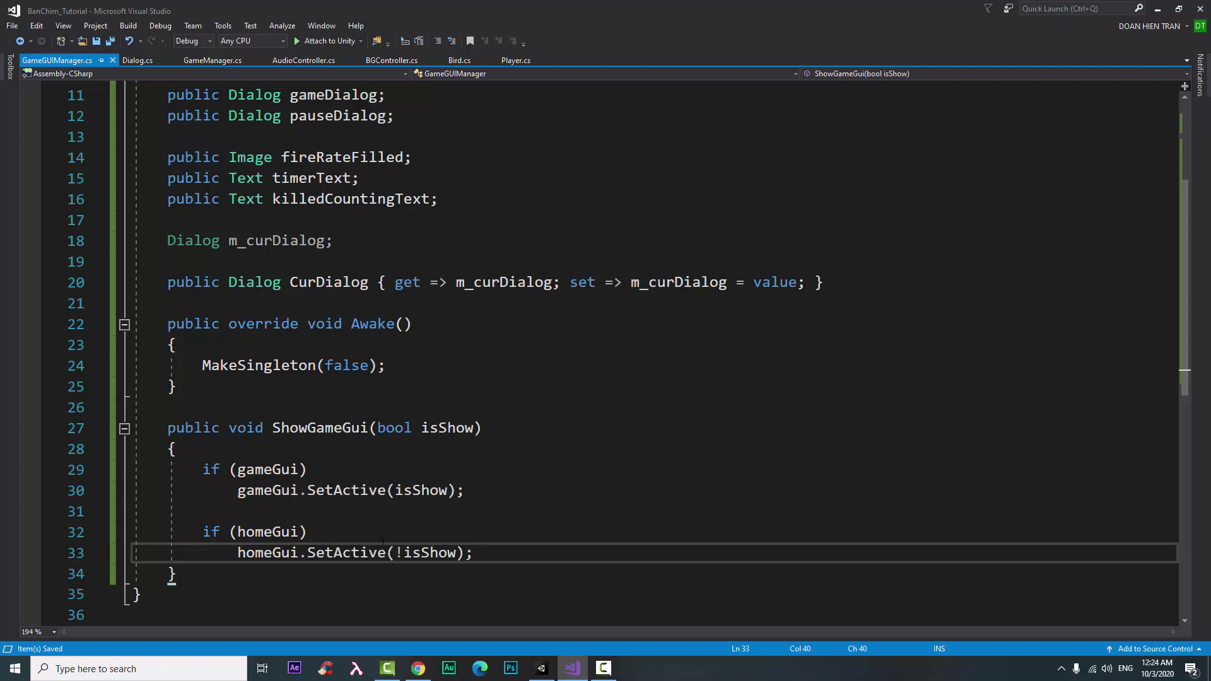
left_click(542, 669)
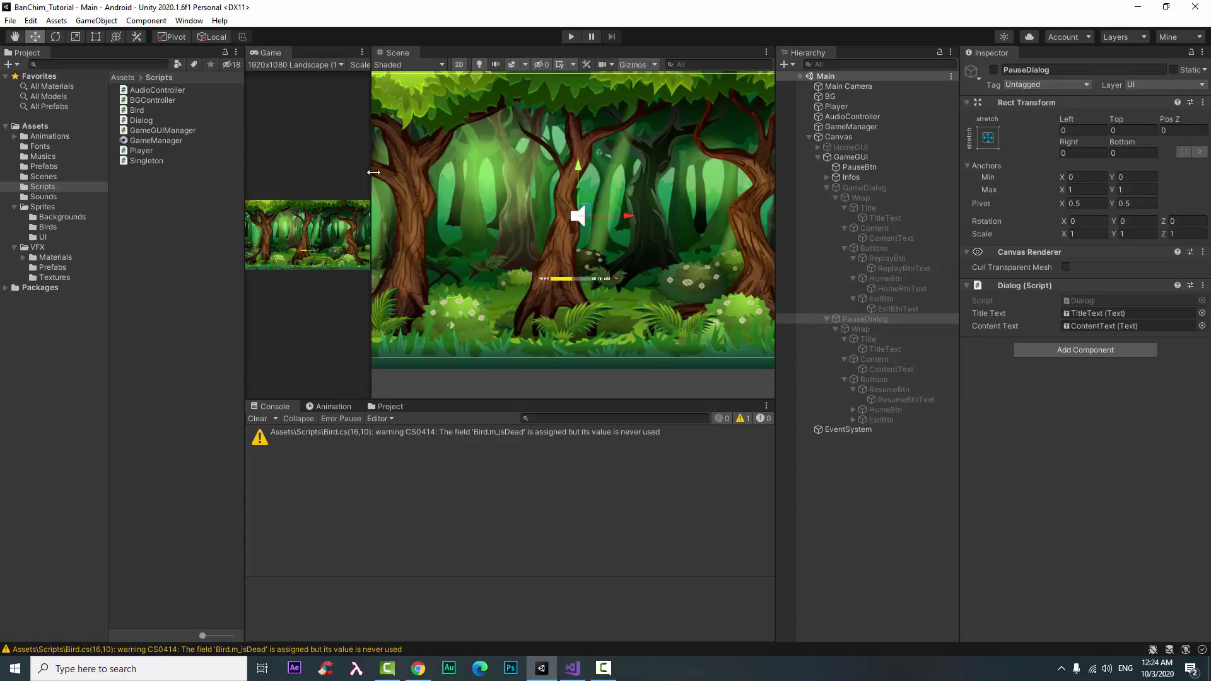
Step: Widen the Game view and preview the home screen by hiding GameGUI and showing HomeGUI
left_click_drag(371, 176, 797, 164)
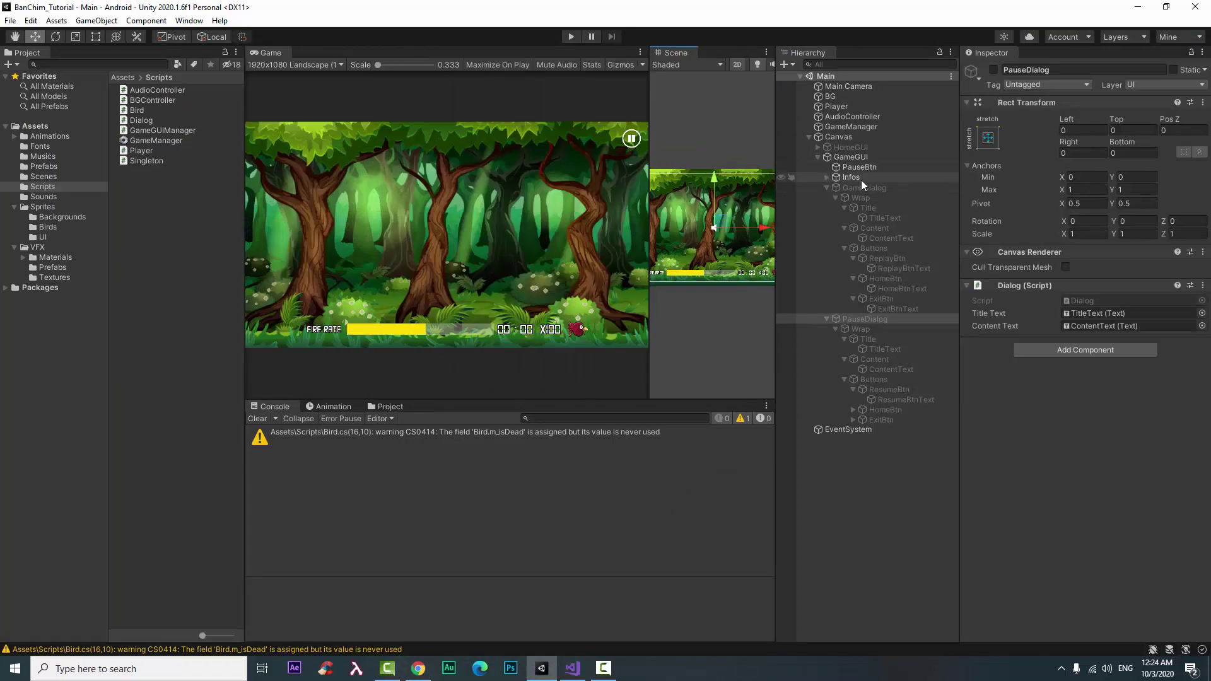
left_click(873, 156)
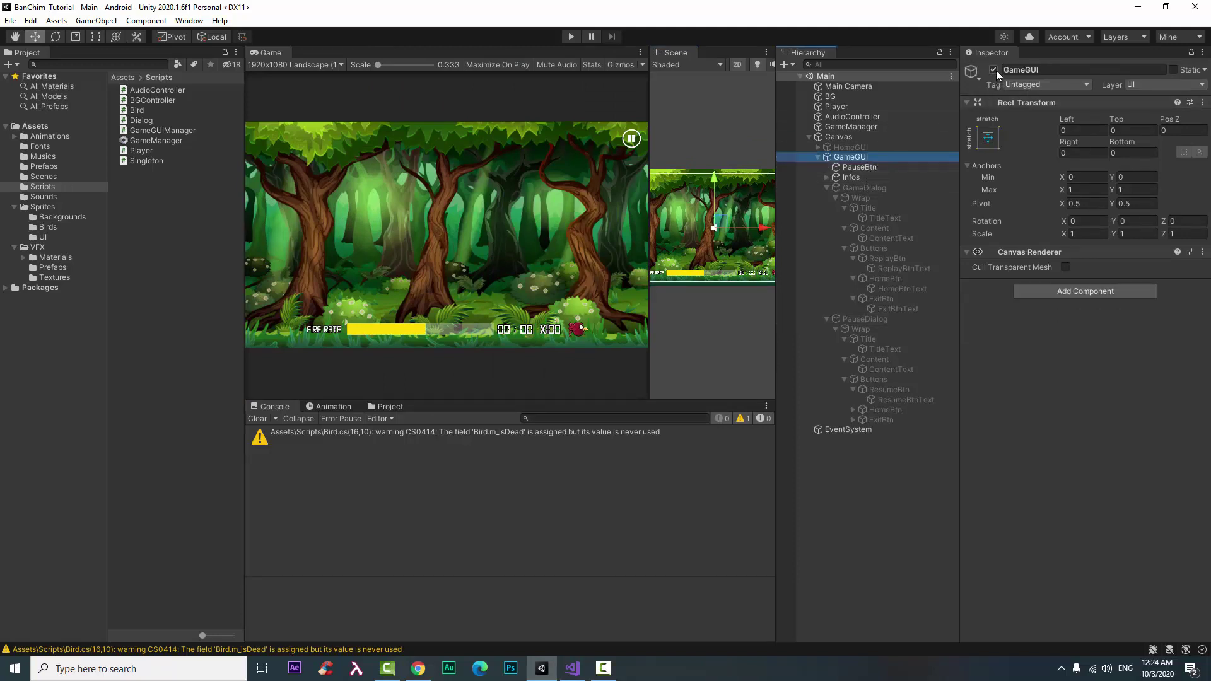
left_click(994, 69)
left_click(883, 147)
left_click(994, 70)
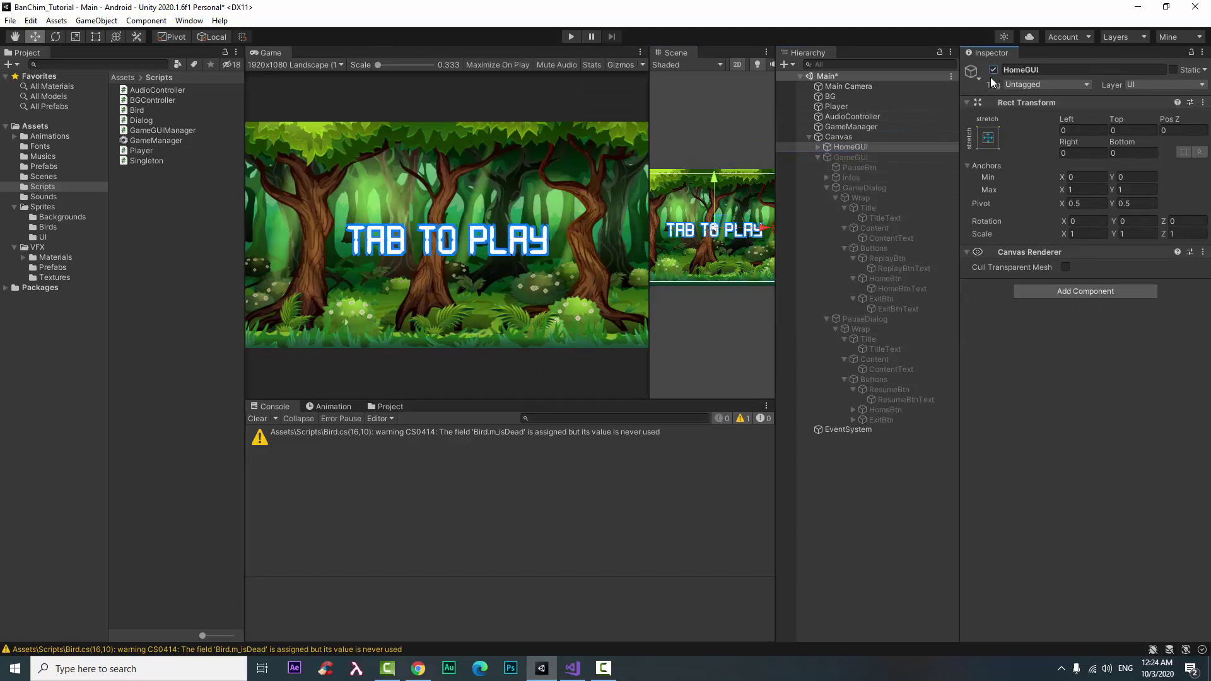
Step: Reactivate GameGUI, deactivate HomeGUI, save the Main scene, and return to Visual Studio
left_click(892, 156)
left_click(993, 69)
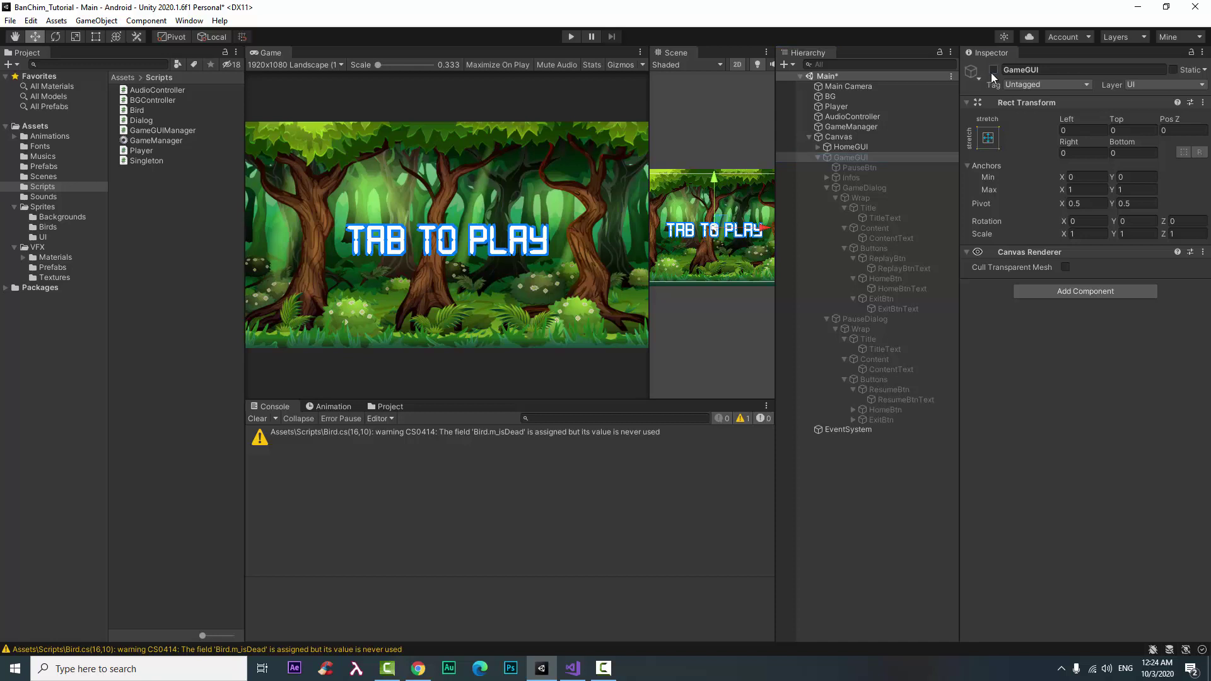
left_click(870, 147)
left_click(994, 70)
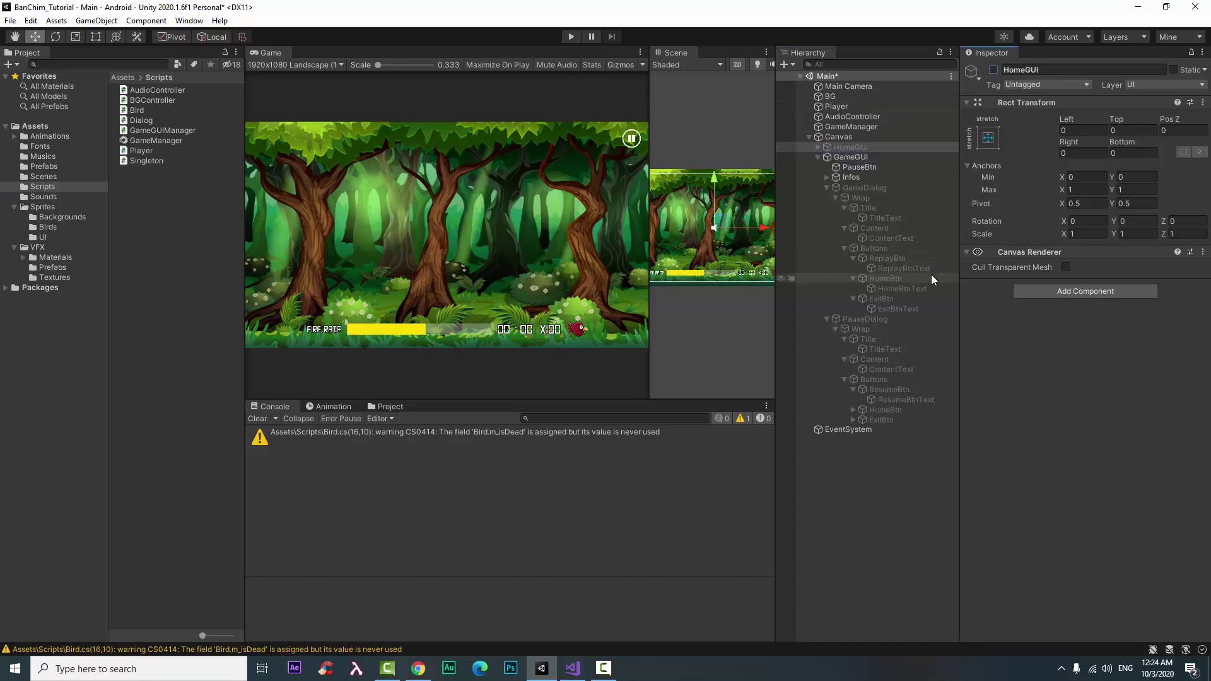
key("ctrl+s")
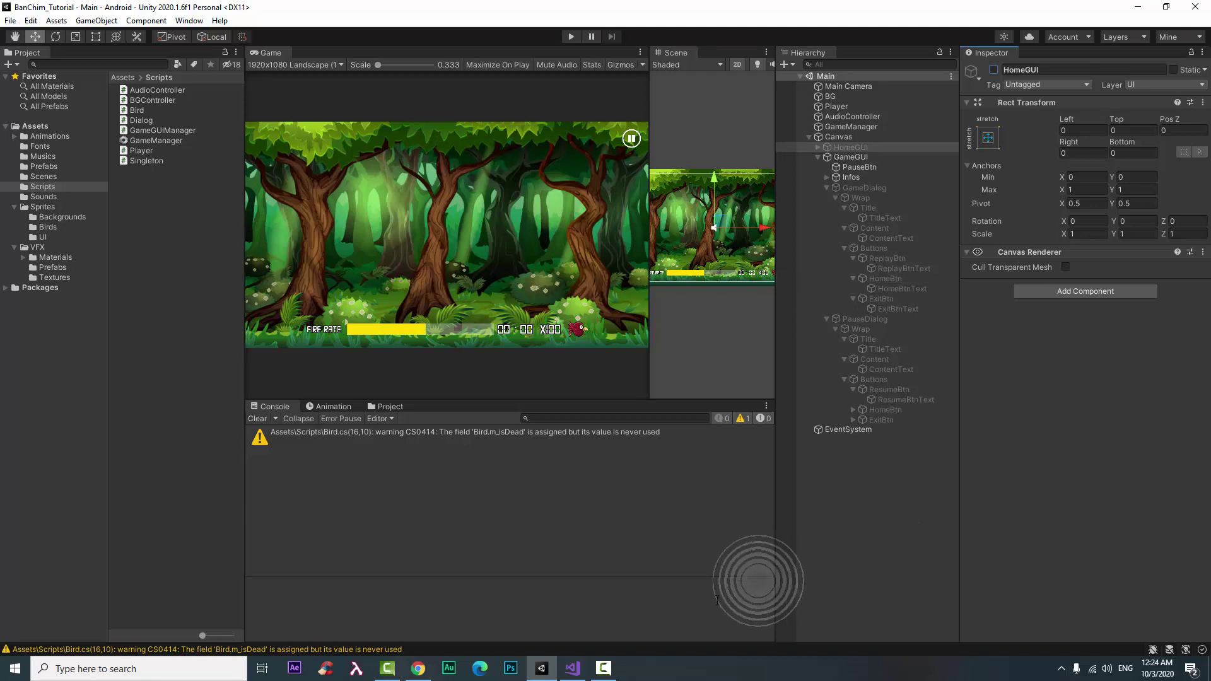
left_click(572, 668)
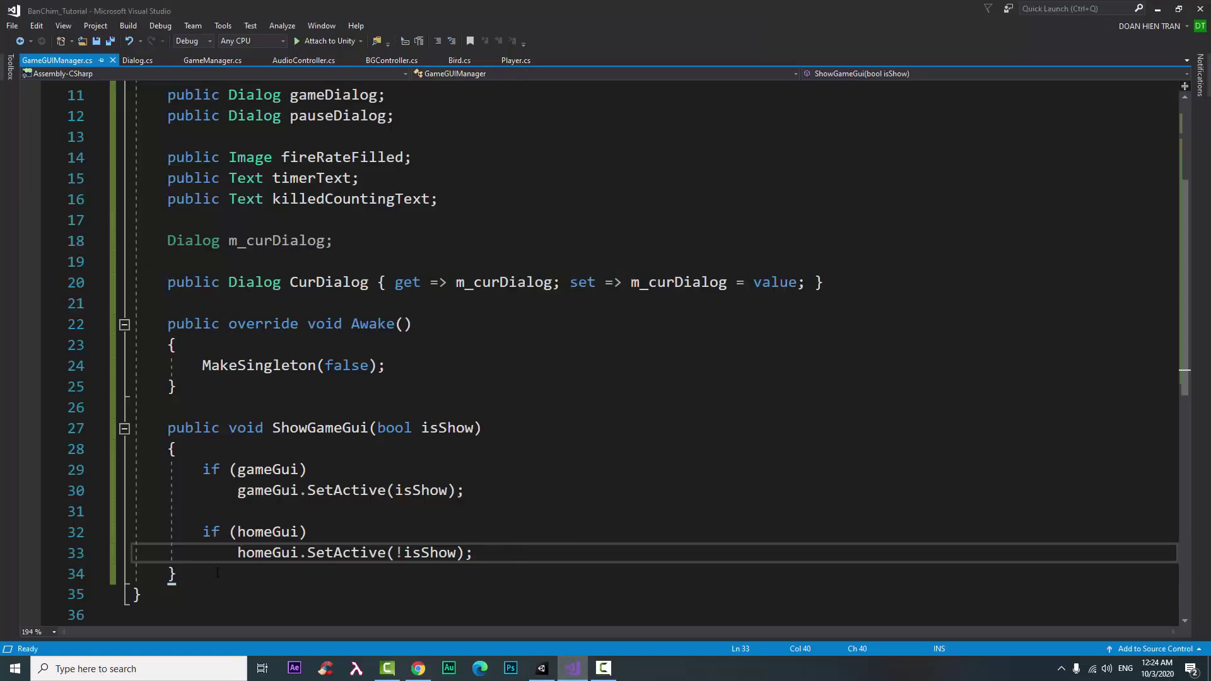
Step: Below ShowGameGui, declare the method public void UpdateTimer(string time) with an opening brace
left_click(218, 573)
scroll(218, 573, "down", 2)
scroll(220, 572, "down", 1)
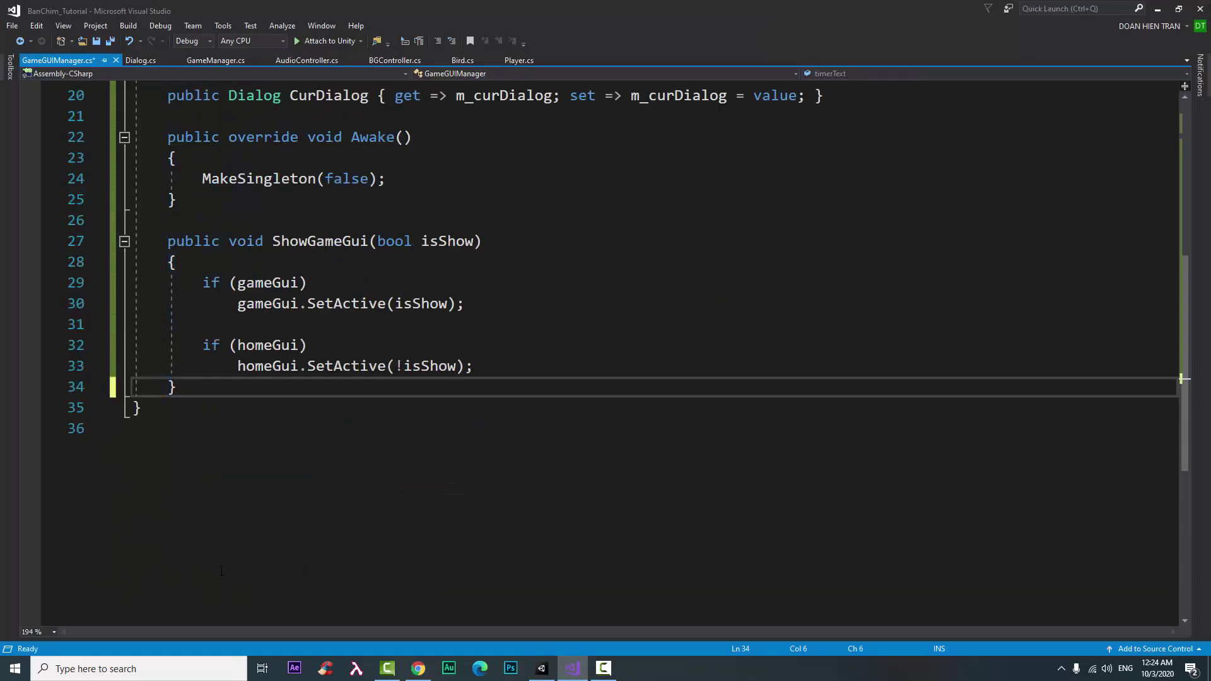
key("Return")
key("Return")
type("public")
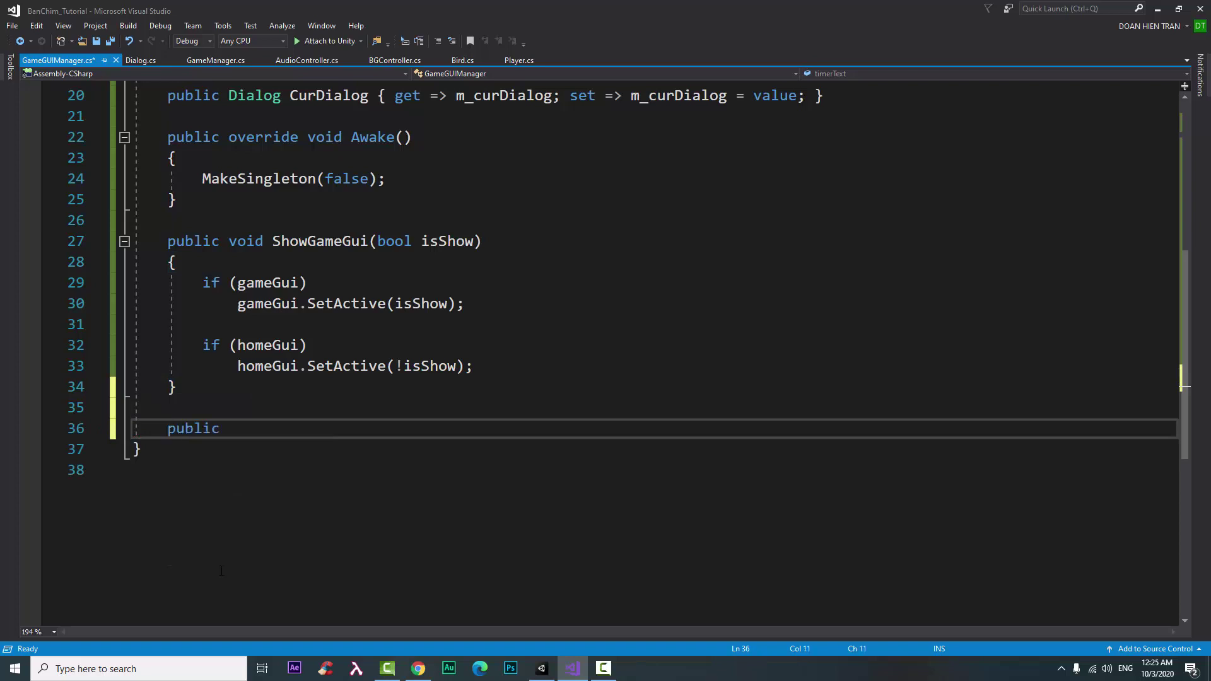
type(" void ")
type("Update")
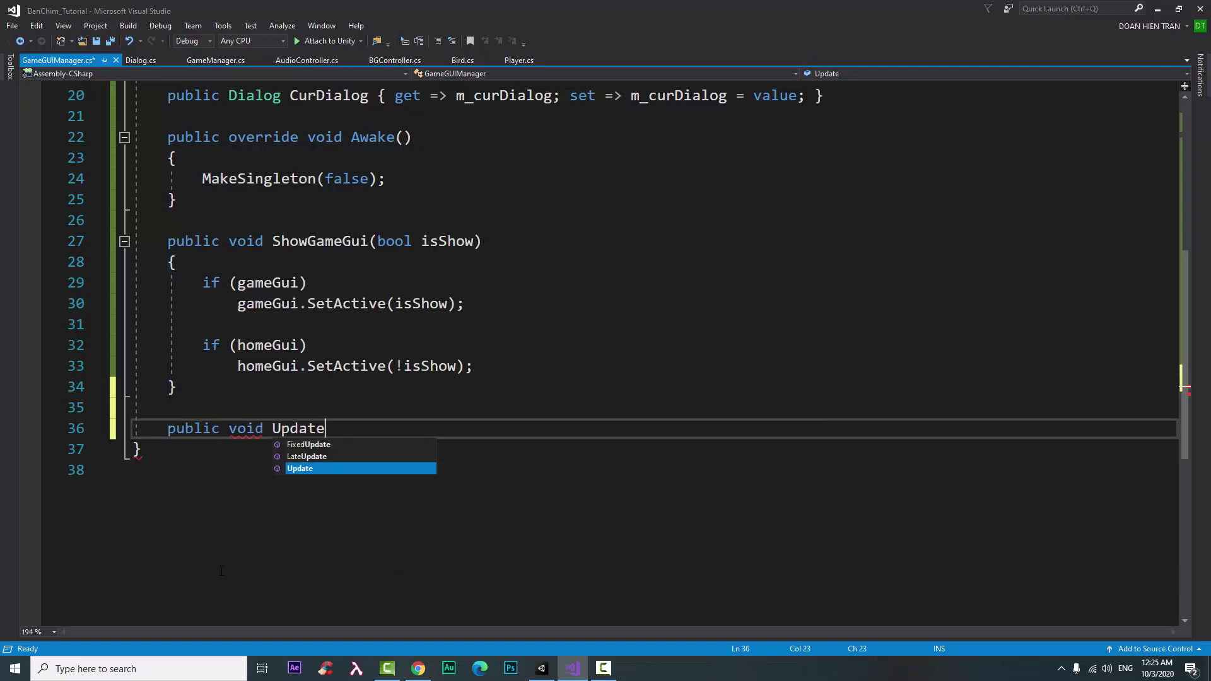
type("TimerT")
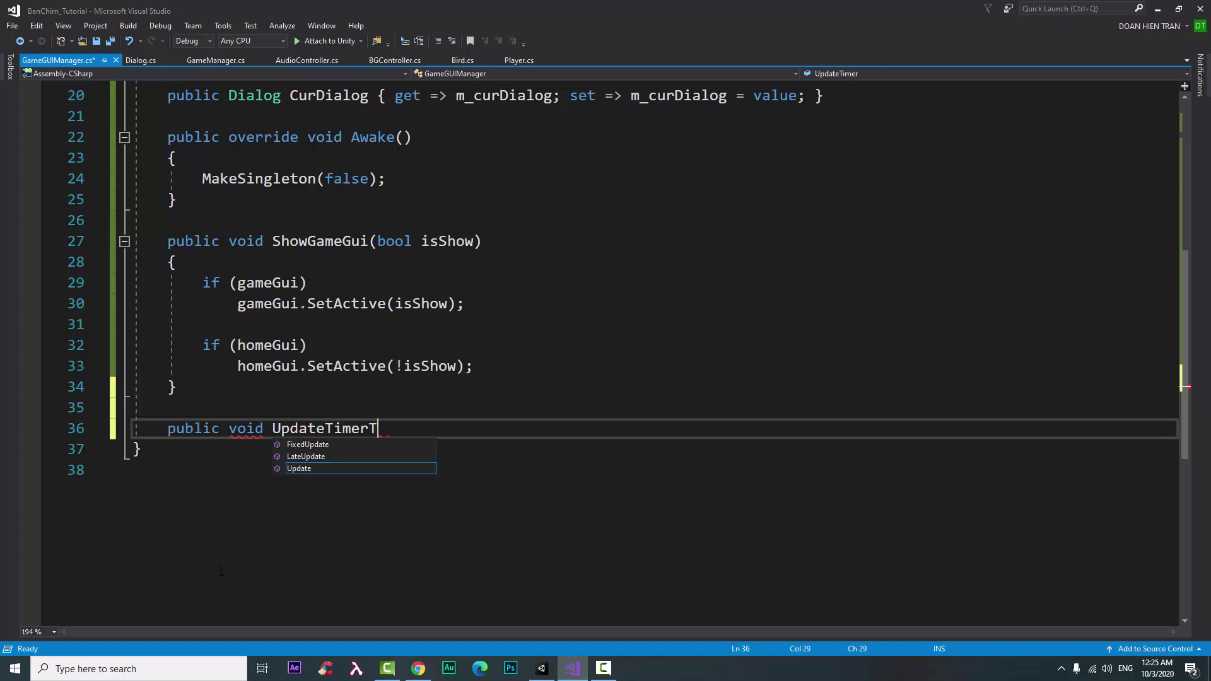
type("ex")
key("BackSpace")
key("BackSpace")
key("BackSpace")
type("(")
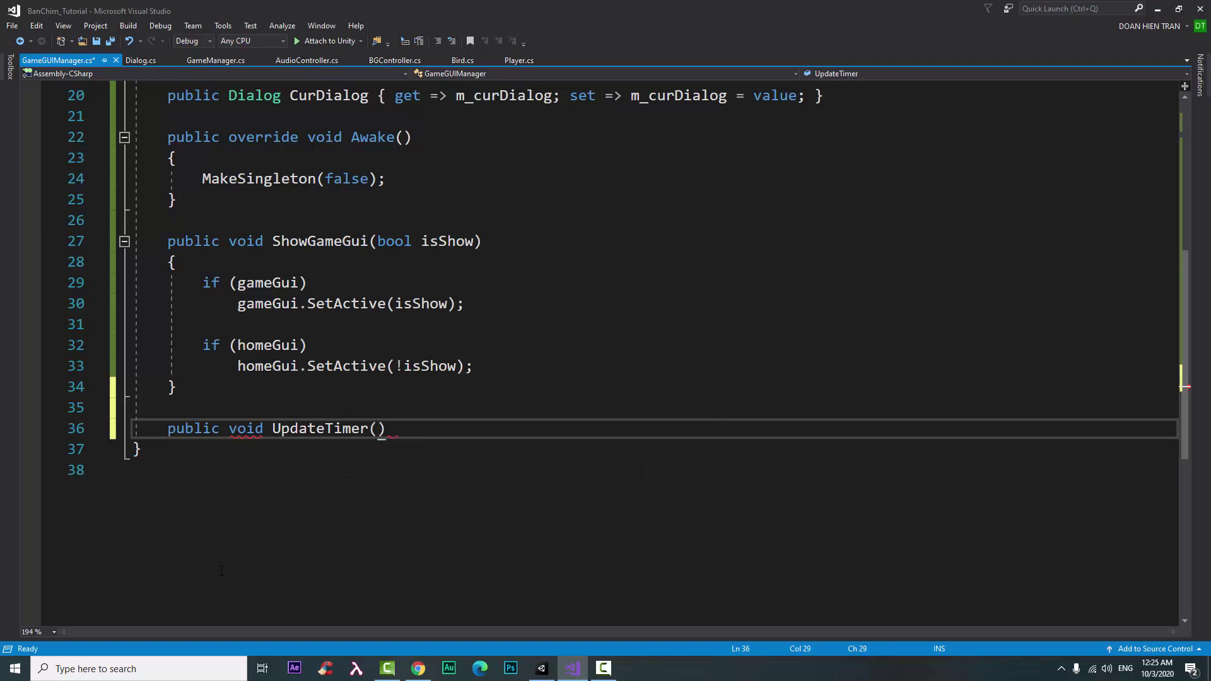
type("st")
key("Tab")
type("ti")
type("me")
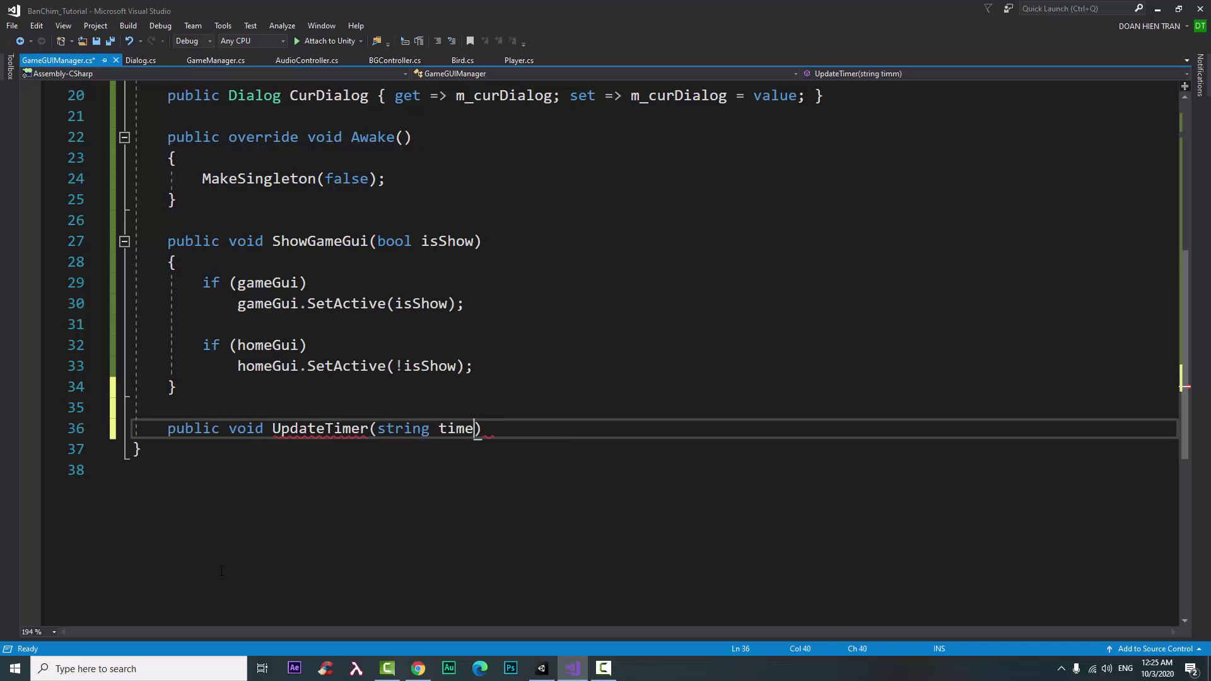
key("Right")
type("{")
key("Return")
Step: Give UpdateTimer the body if (timerText) timerText.text = time; and save the script
type("if")
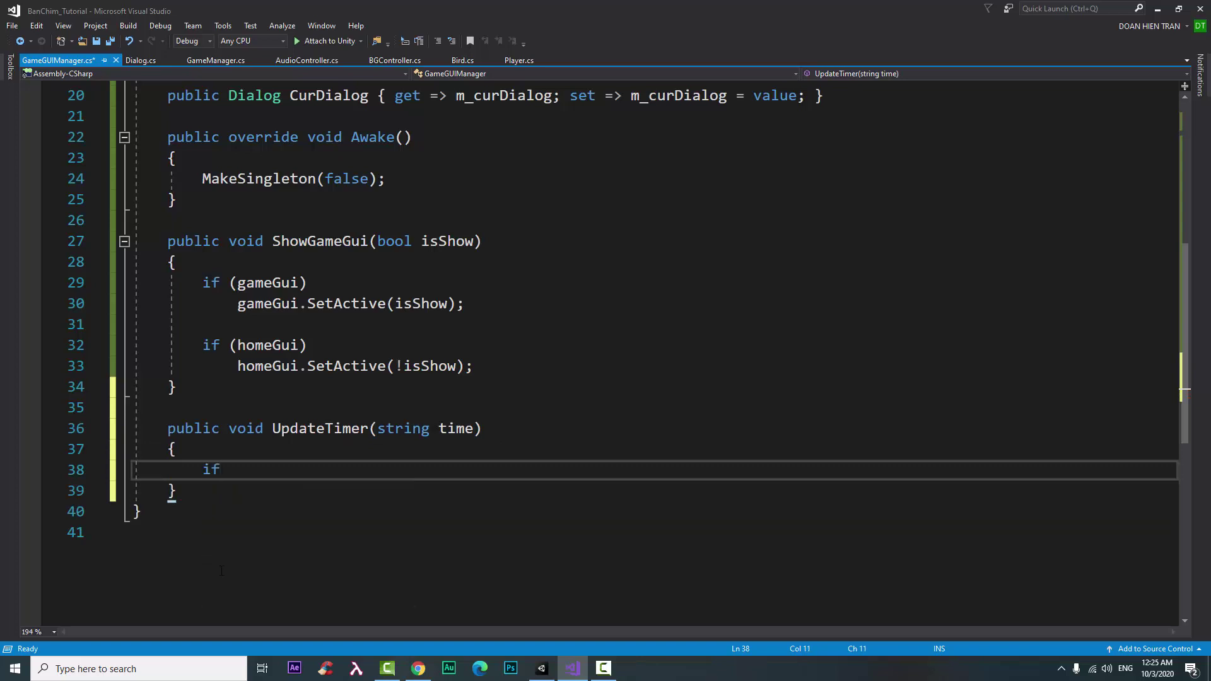
type("(tim")
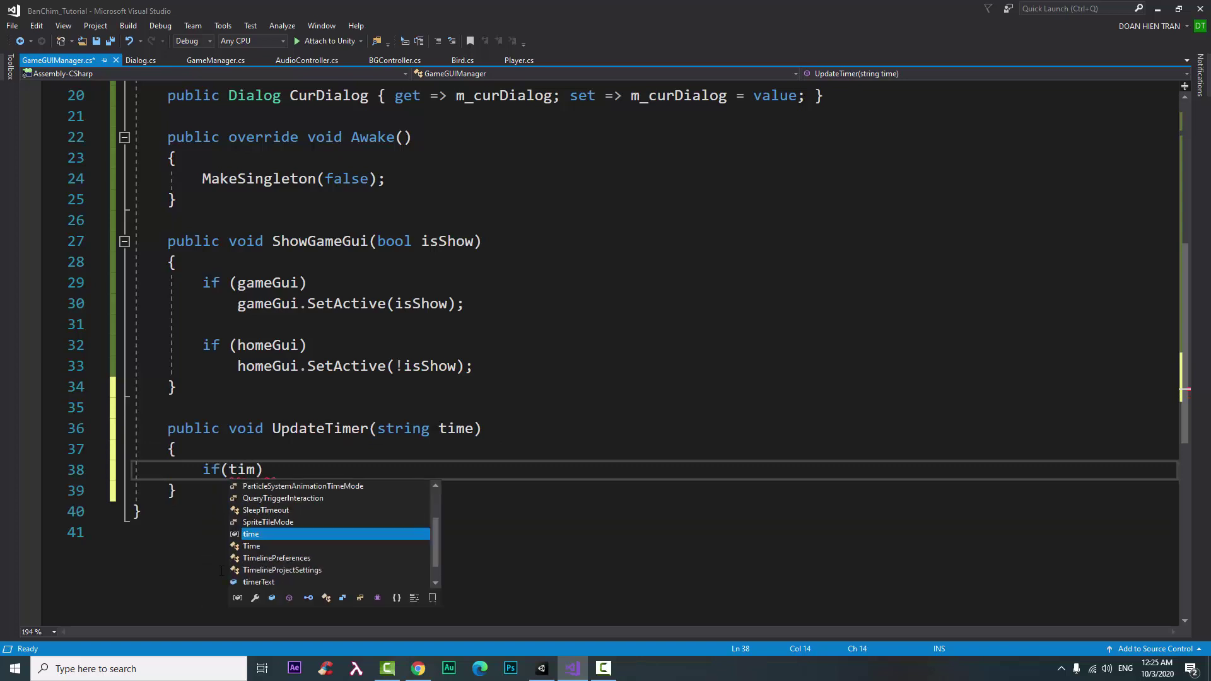
type("e")
key("Down")
key("Down")
key("Down")
key("Down")
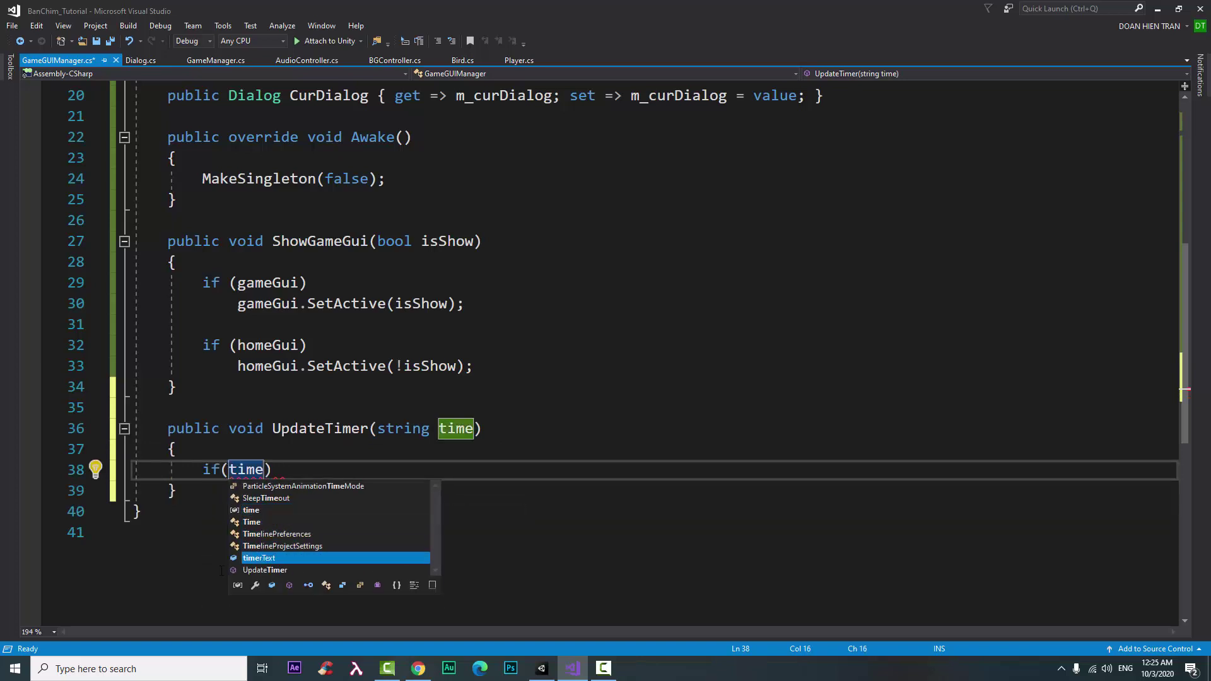
key("Tab")
type(")")
key("Return")
type("ti")
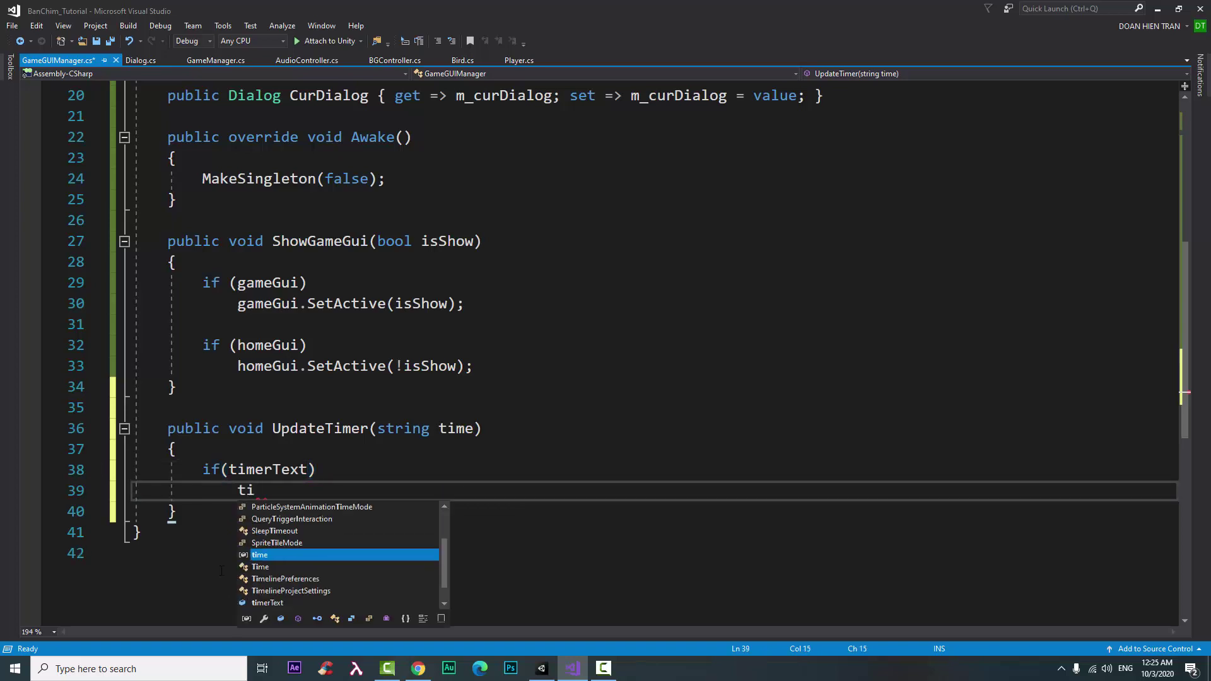
key("Down")
key("Down")
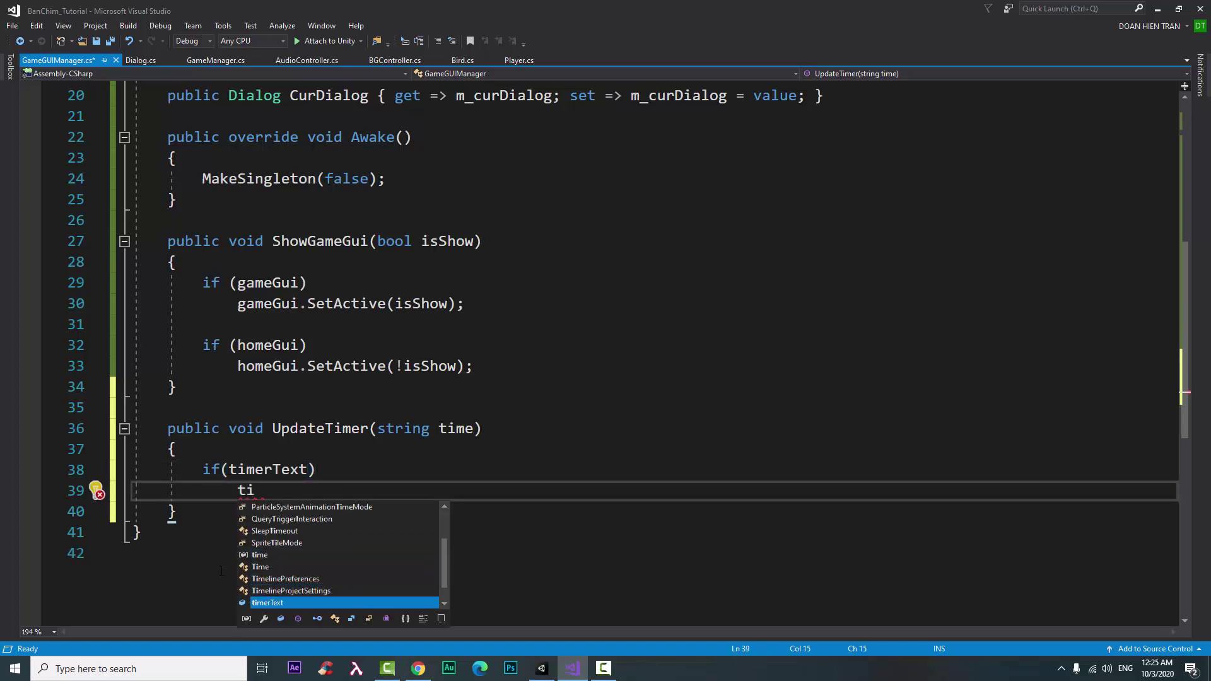
key("Tab")
type(".t")
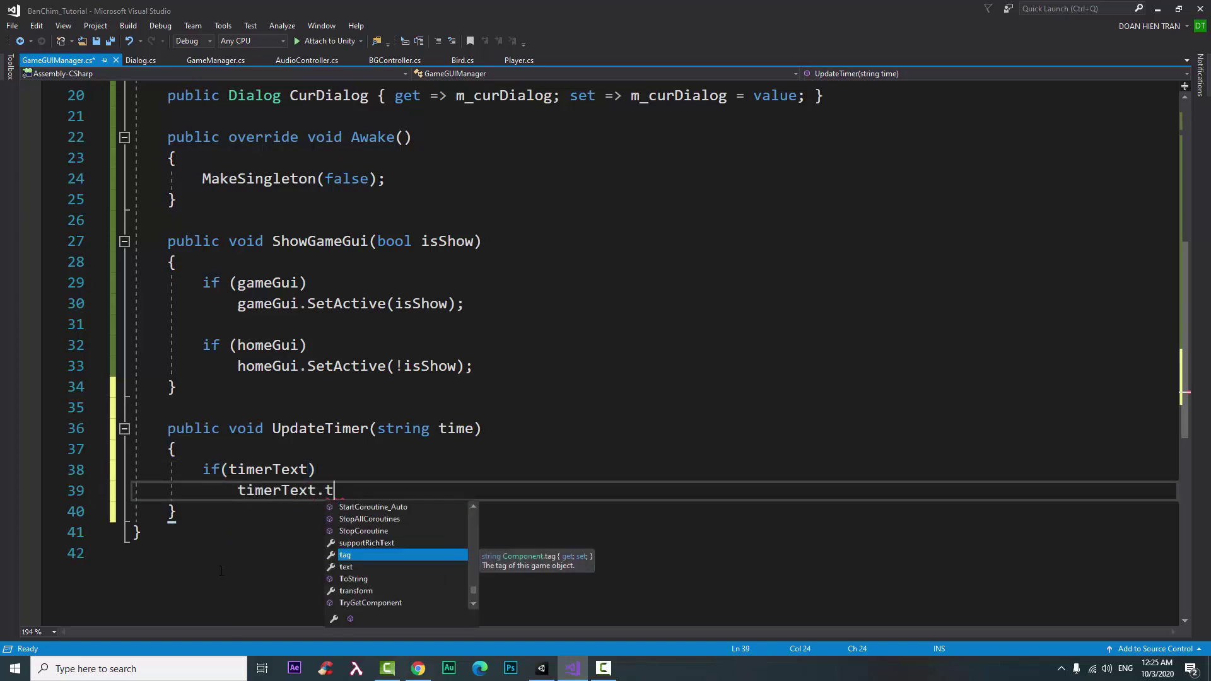
key("Down")
key("space")
type("ext = t")
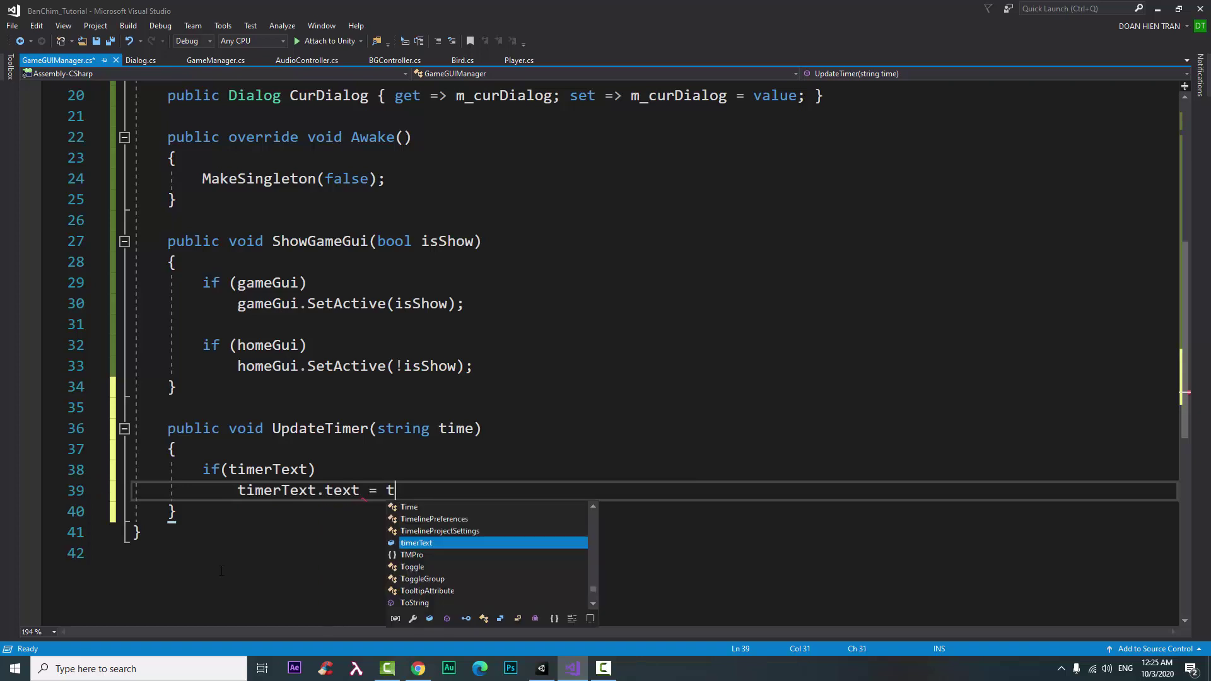
key("Tab")
type(";")
key("ctrl+s")
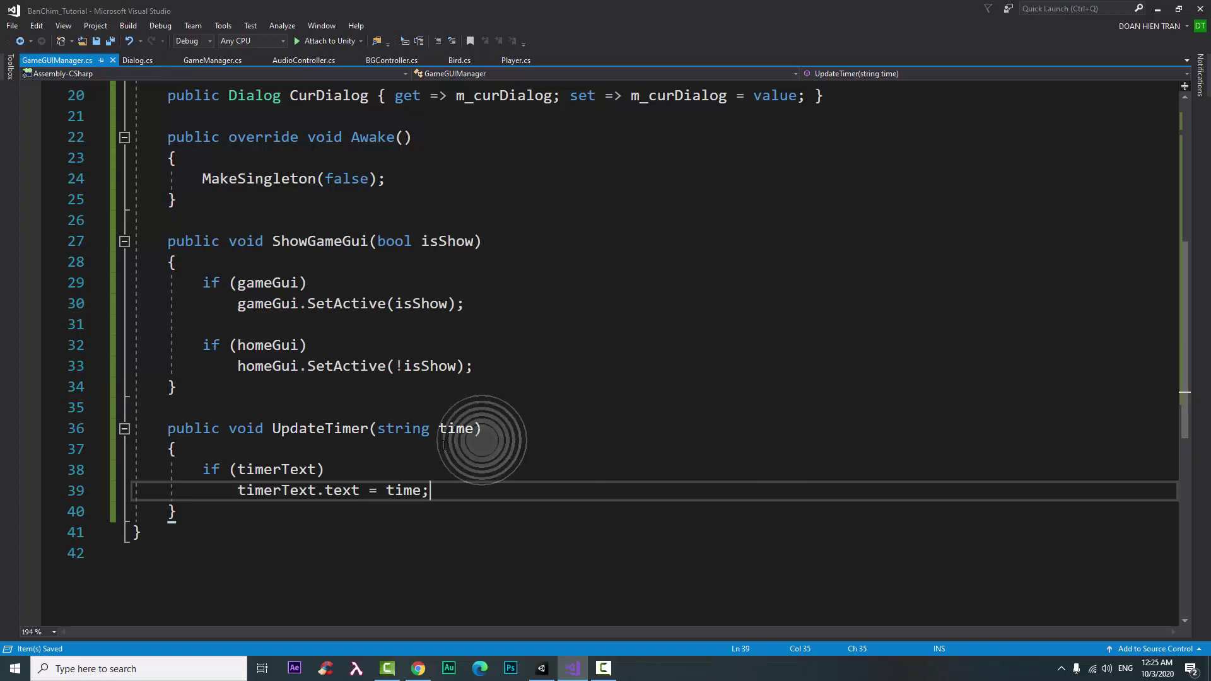
left_click(343, 491)
left_click(334, 508)
Step: Below UpdateTimer, declare UpdateKilledCounting(int killed) with an if (killedCountingText) check
key("Return")
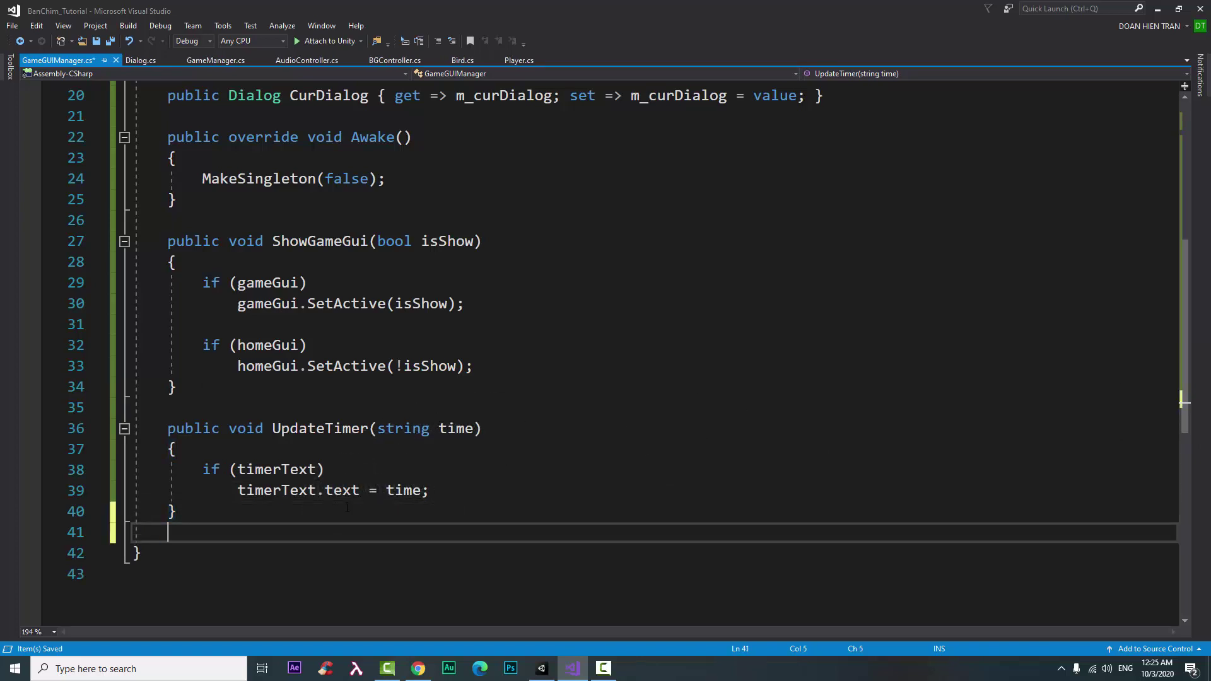
key("Return")
type("public v")
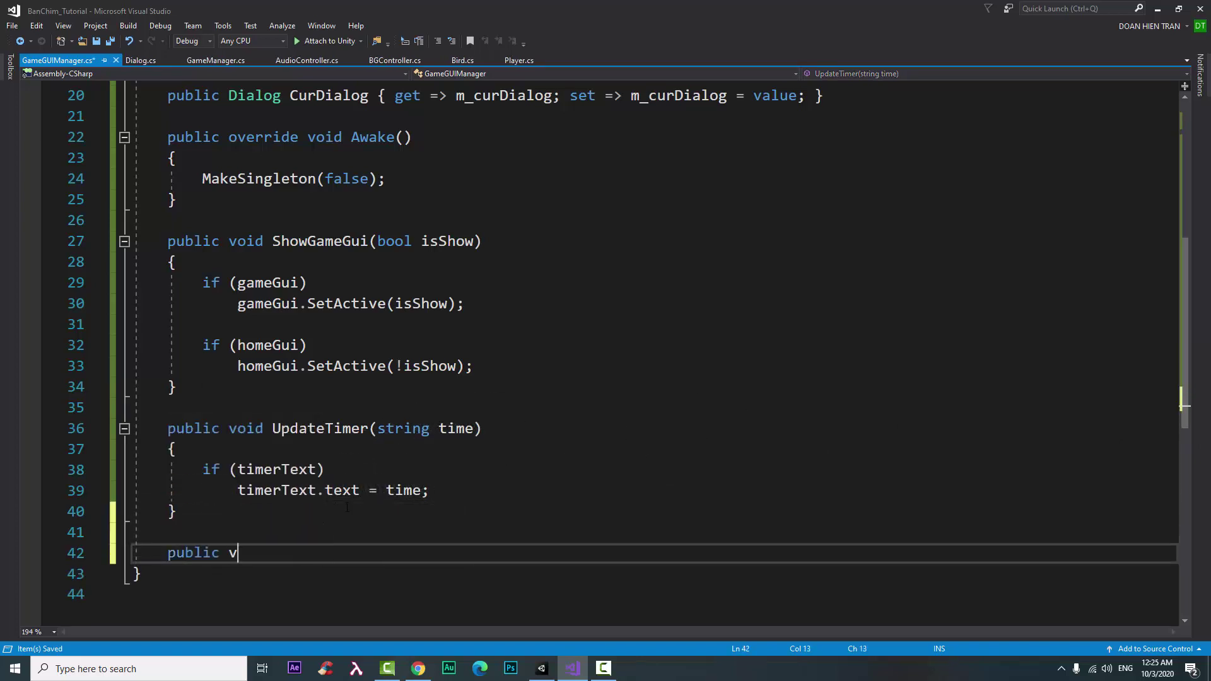
type("oid Upda")
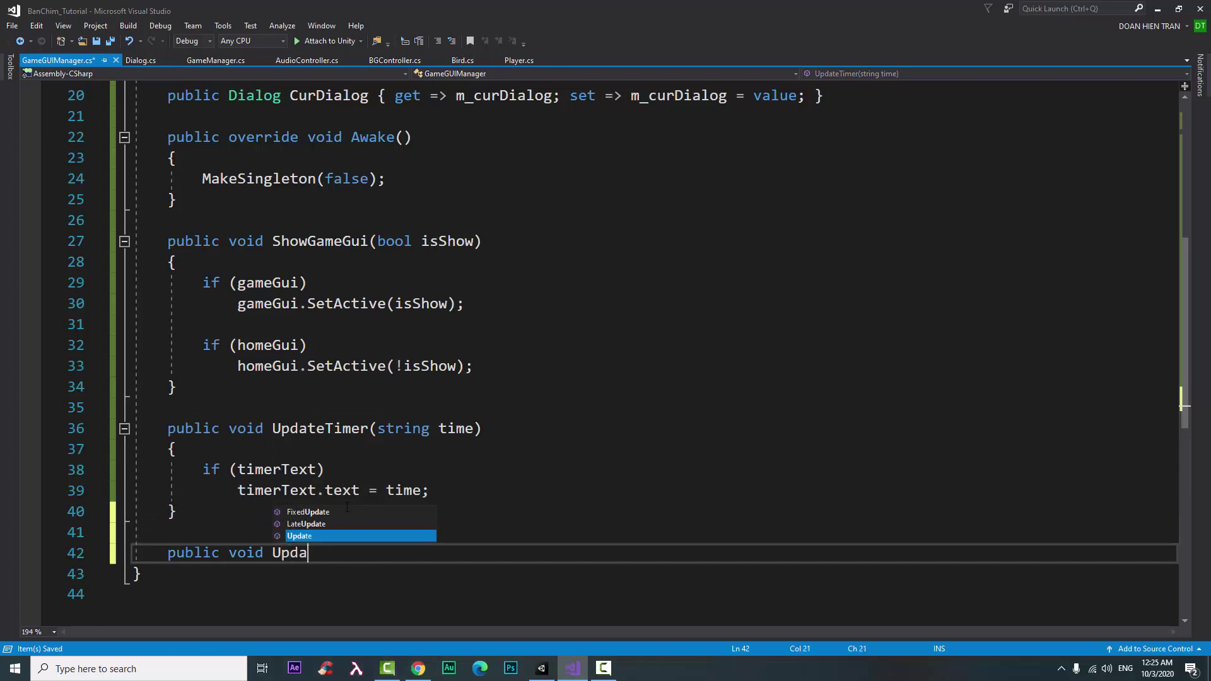
type("teK")
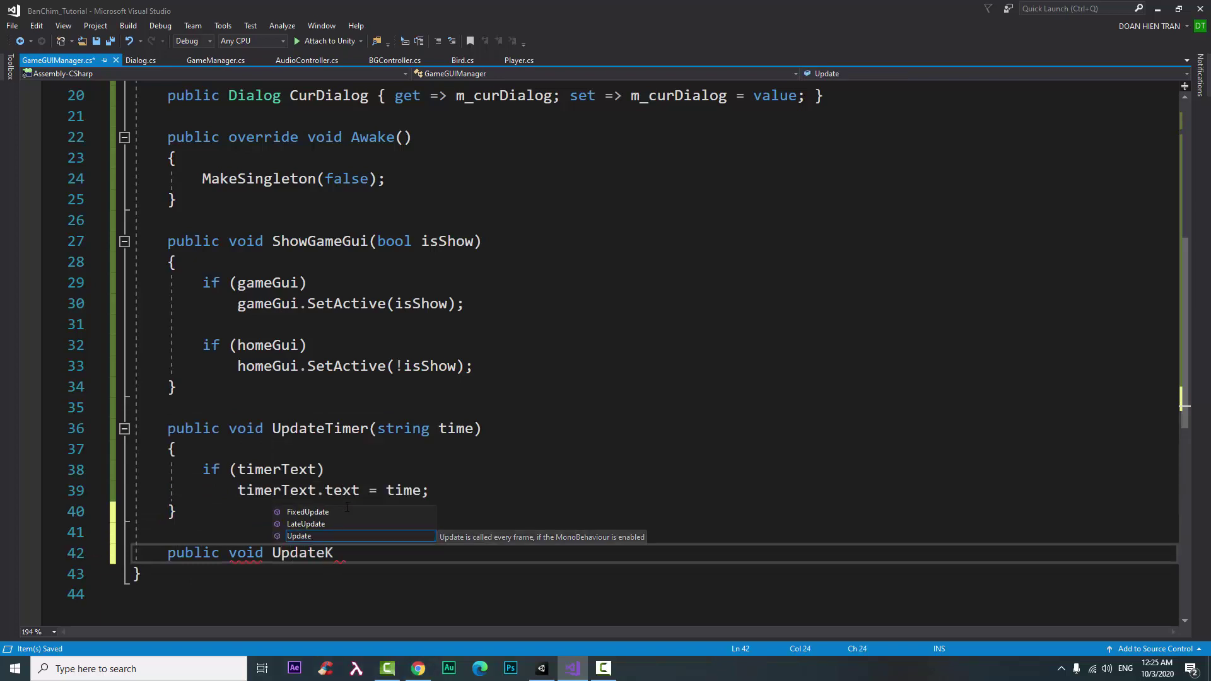
type("illd")
key("BackSpace")
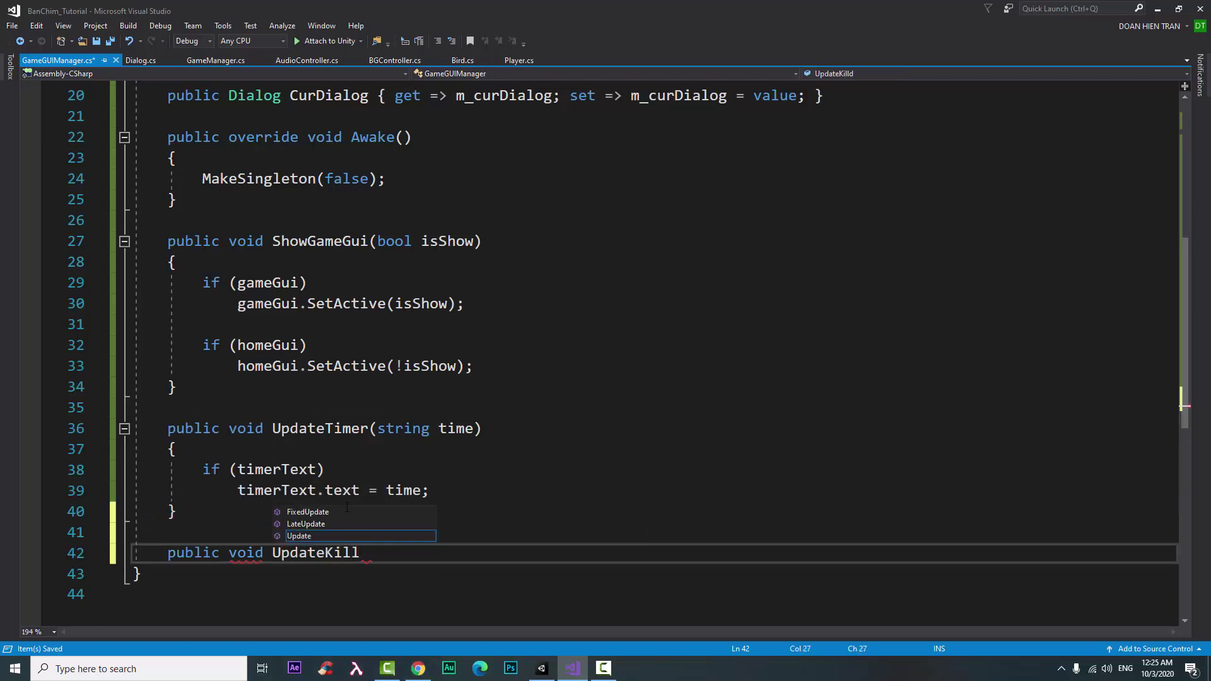
type("edCou")
type("nting(")
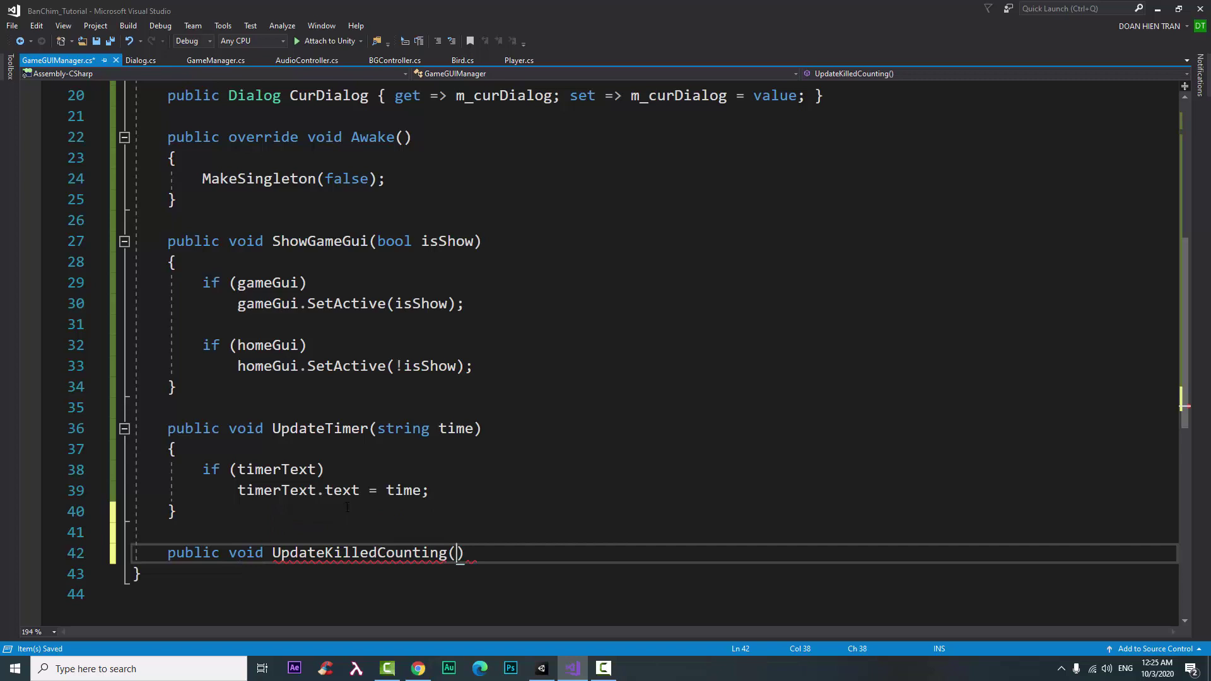
type("int ")
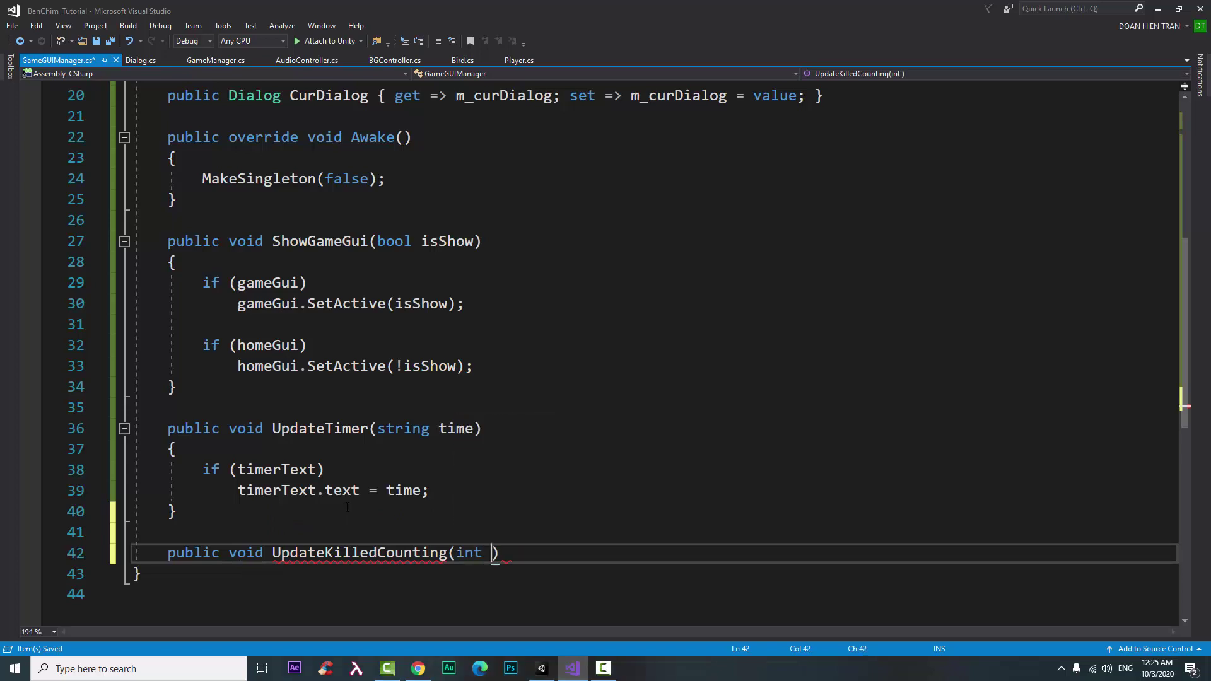
type("kill")
type("ed")
type(" {")
key("Return")
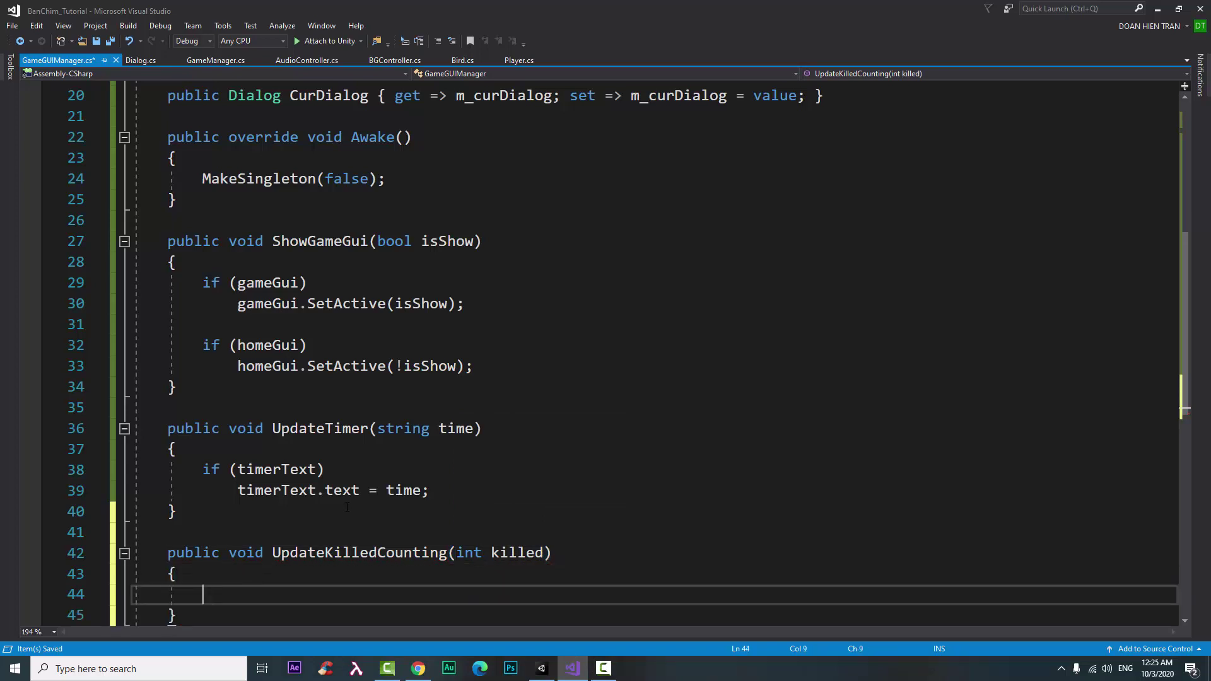
type("if(")
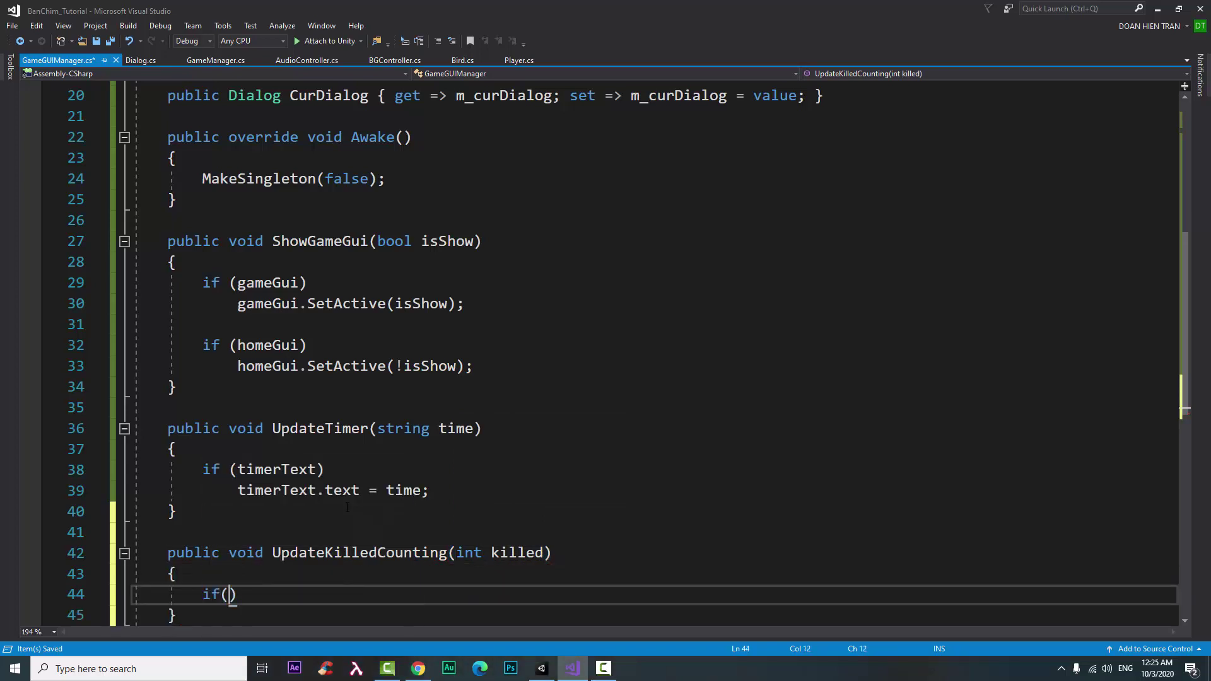
type("kil")
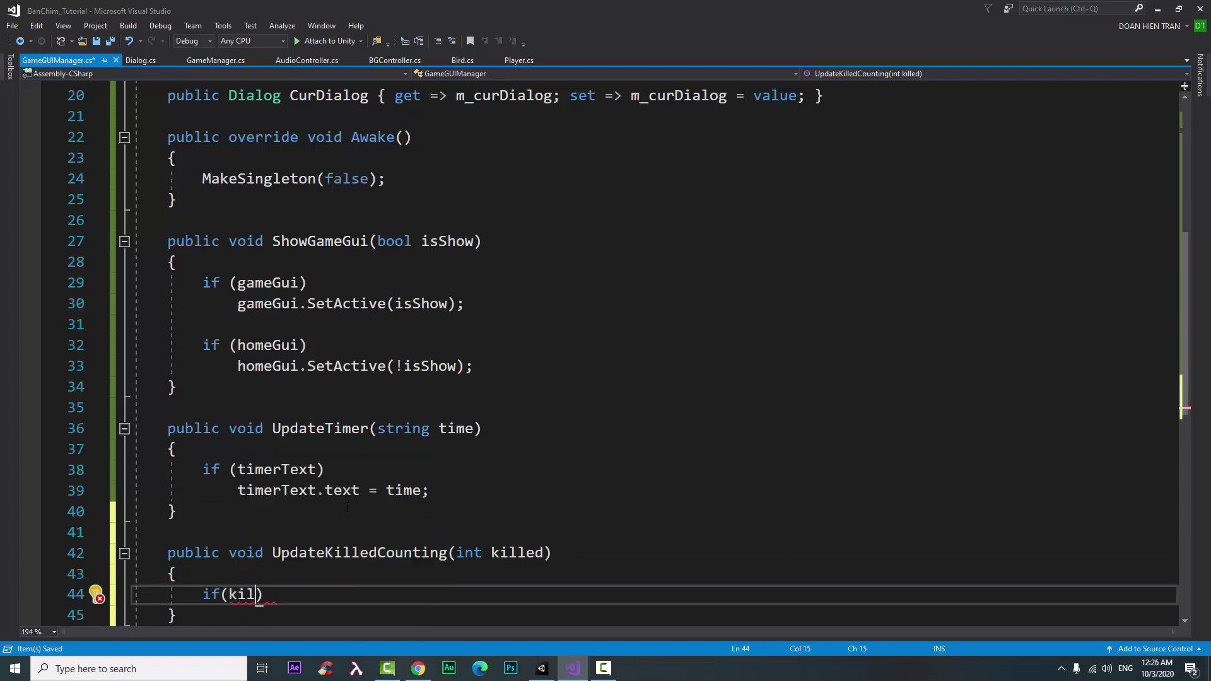
key("Down")
key("Tab")
key("End")
key("Return")
Step: Under the check, assign killedCountingText.text = "x" + killed.ToString();
type("ki")
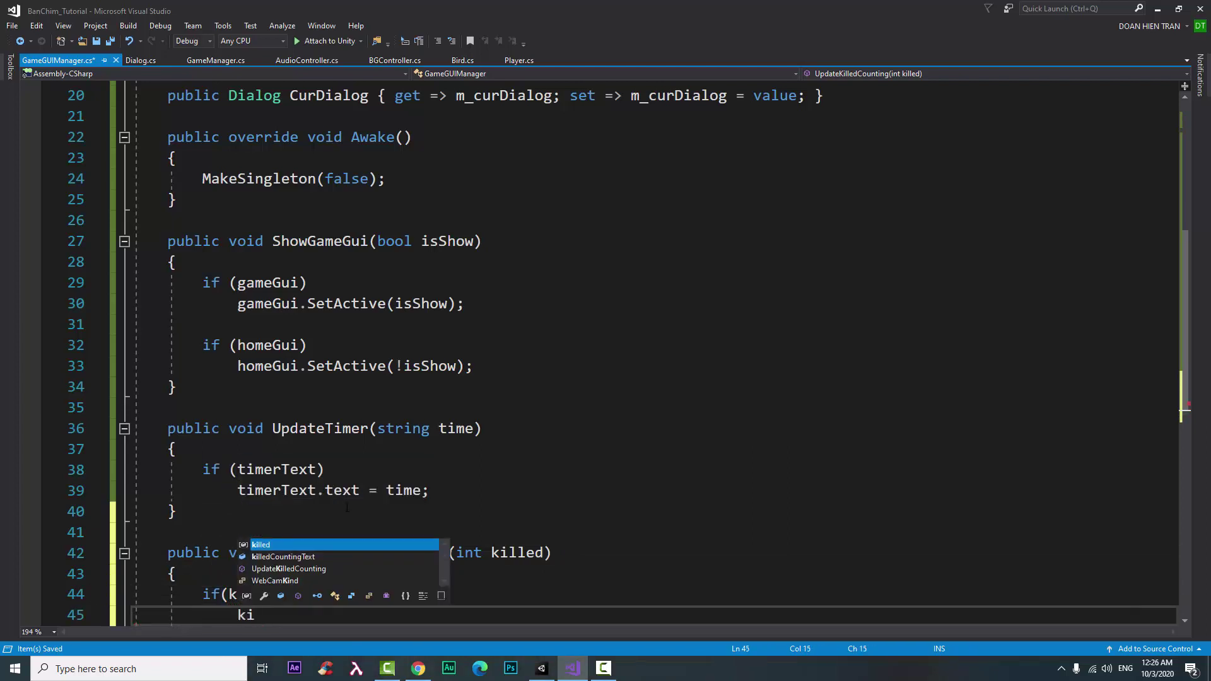
key("Down")
key("Down")
key("Up")
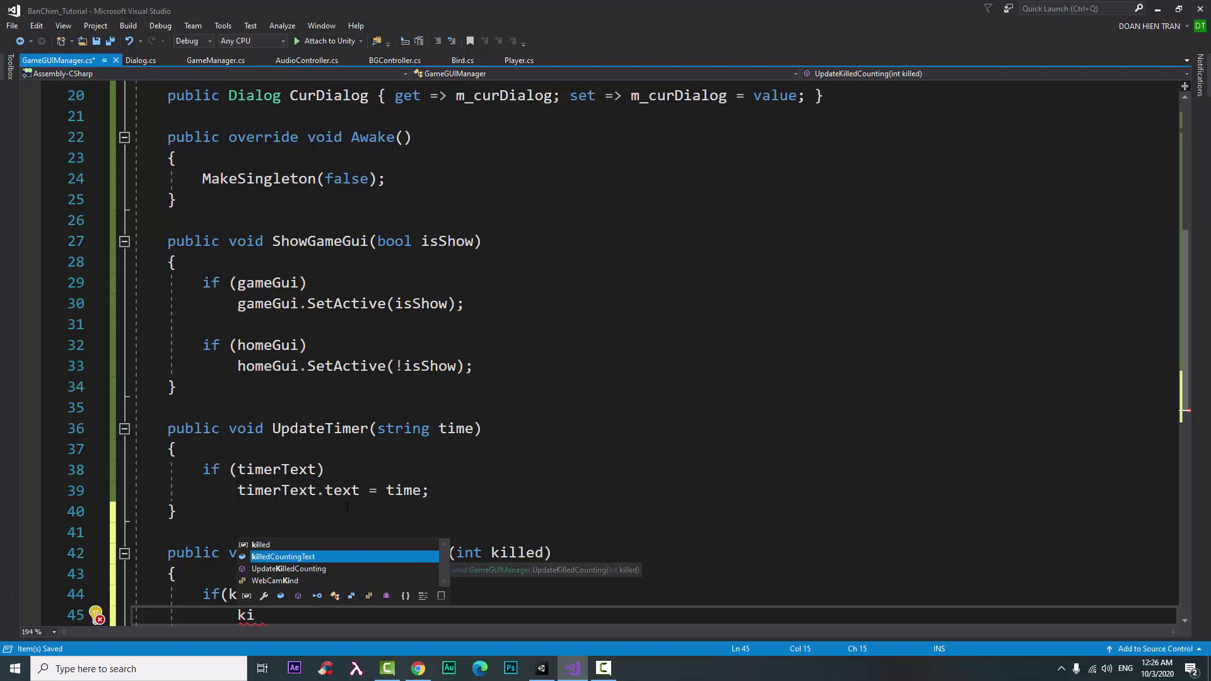
key("Tab")
type(".text")
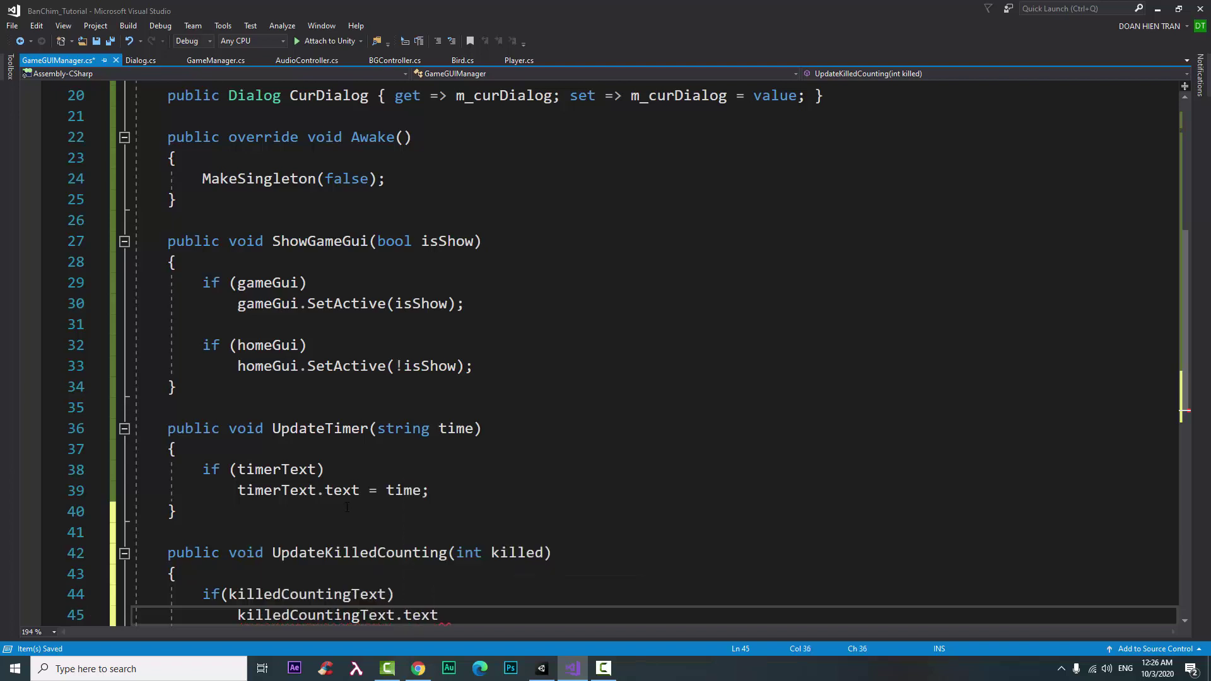
type(" = ki")
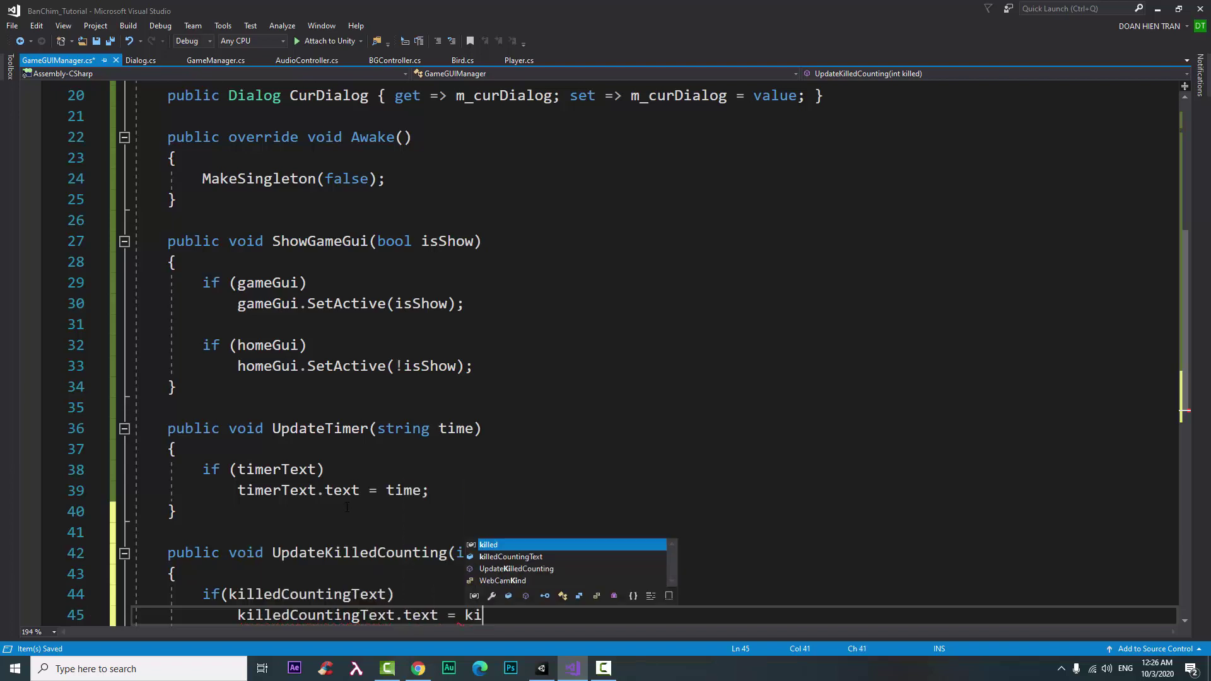
key("Escape")
type("lled.")
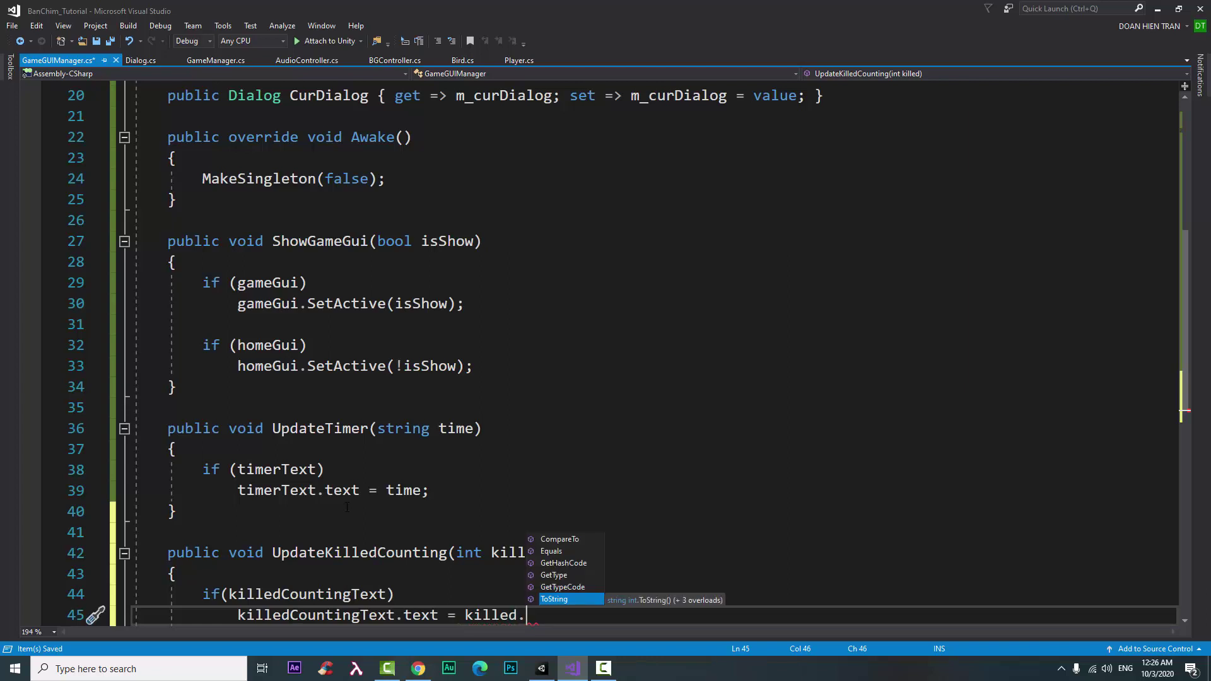
key("Tab")
type("(")
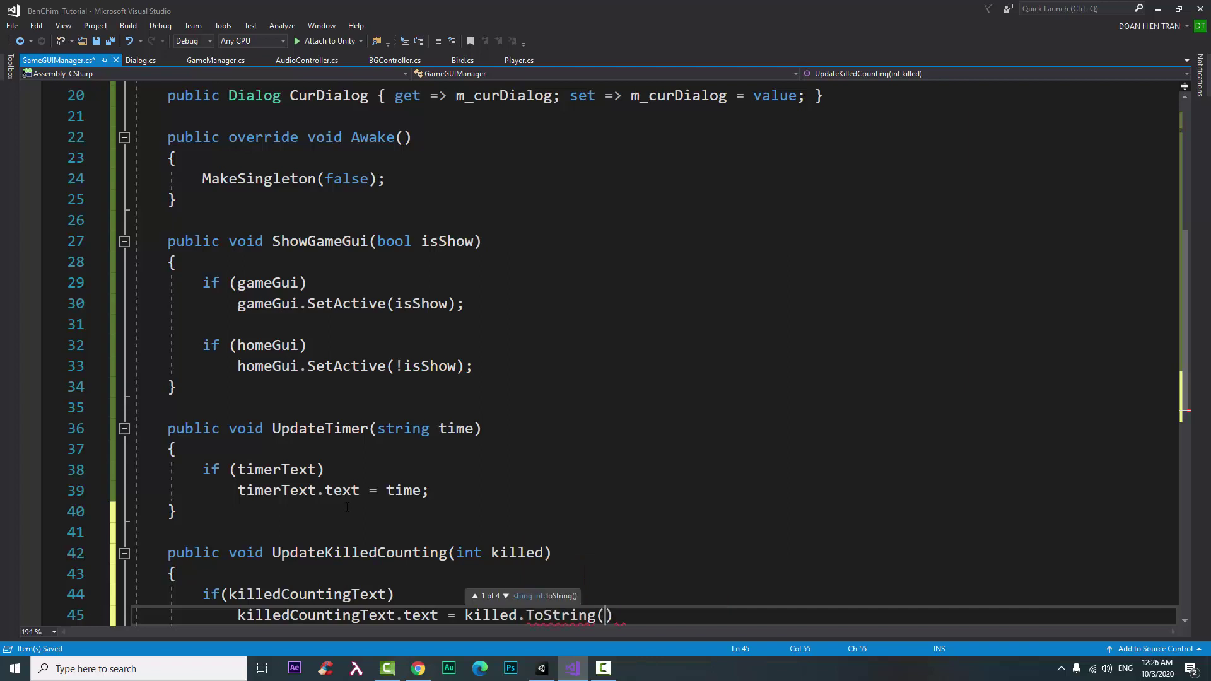
type(");")
key("Left")
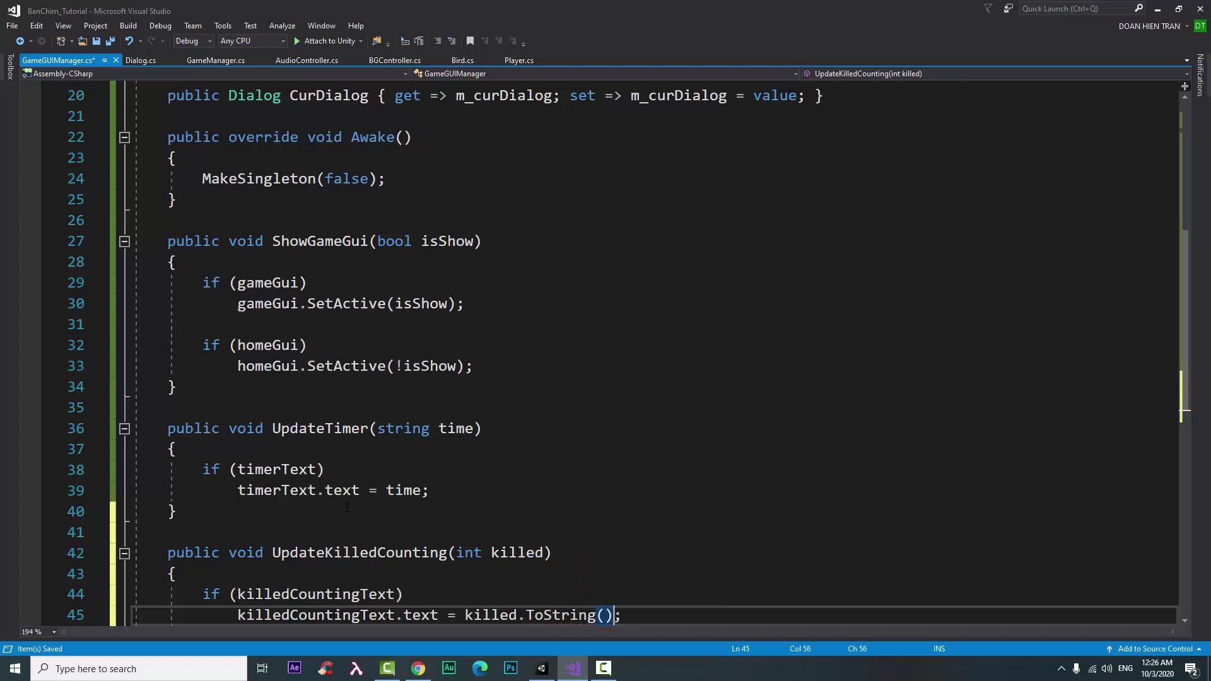
key("Left")
key("Left")
key("Left")
key("Left")
key("Left")
key("Left")
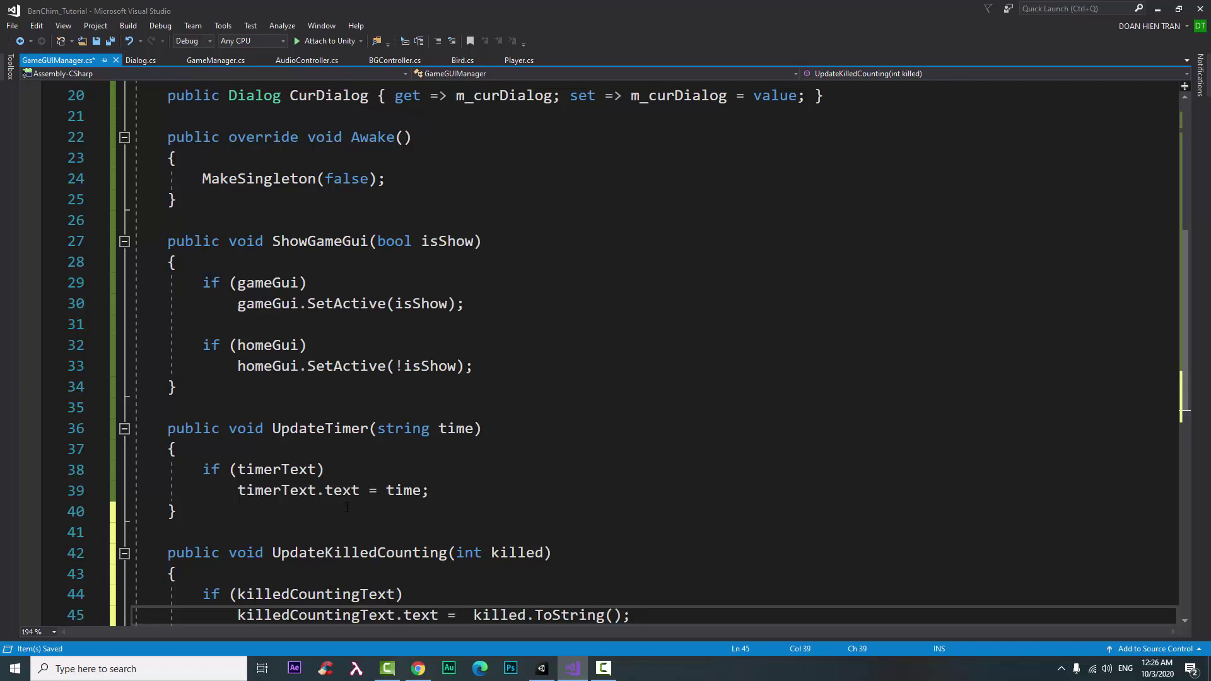
type("\"x")
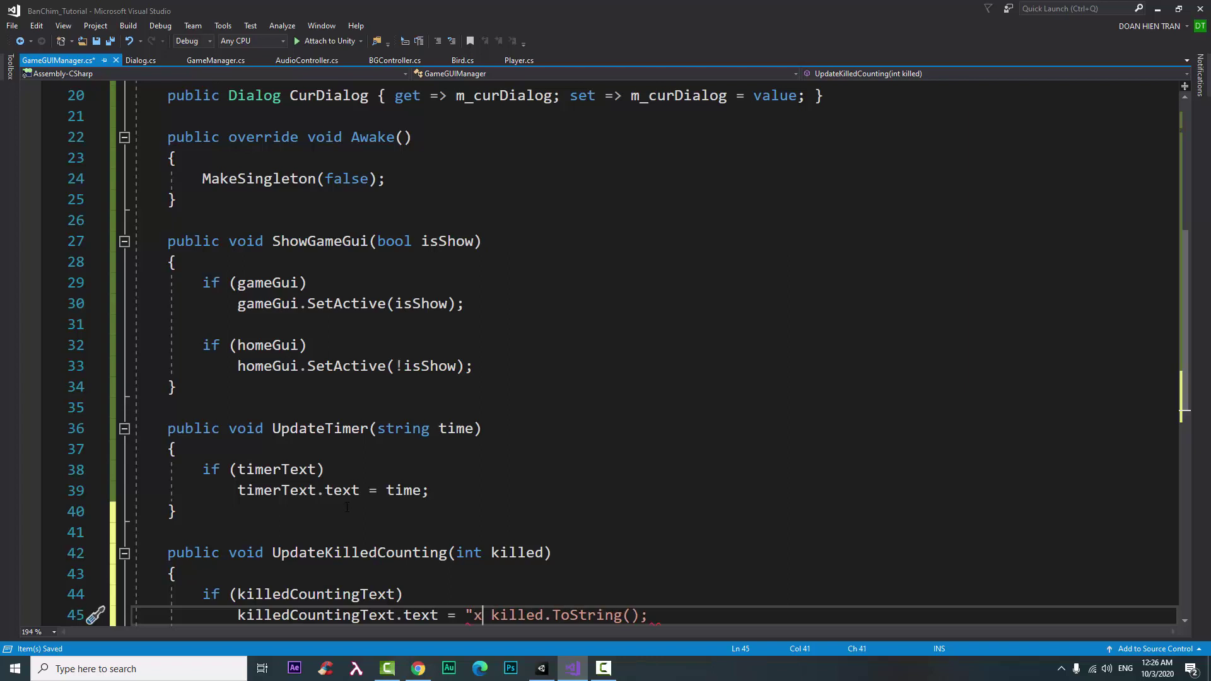
type("\" +")
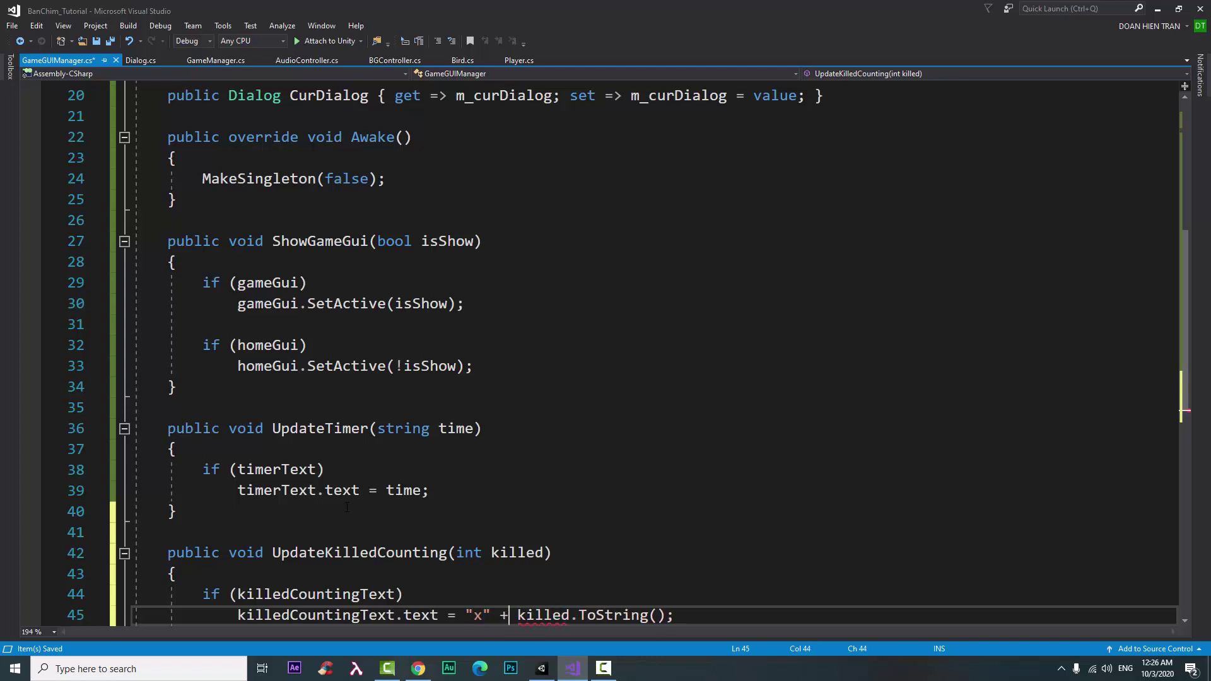
Step: Add a // x1000 comment after the assignment and save GameGUIManager.cs
key("End")
type("//")
scroll(391, 491, "down", 3)
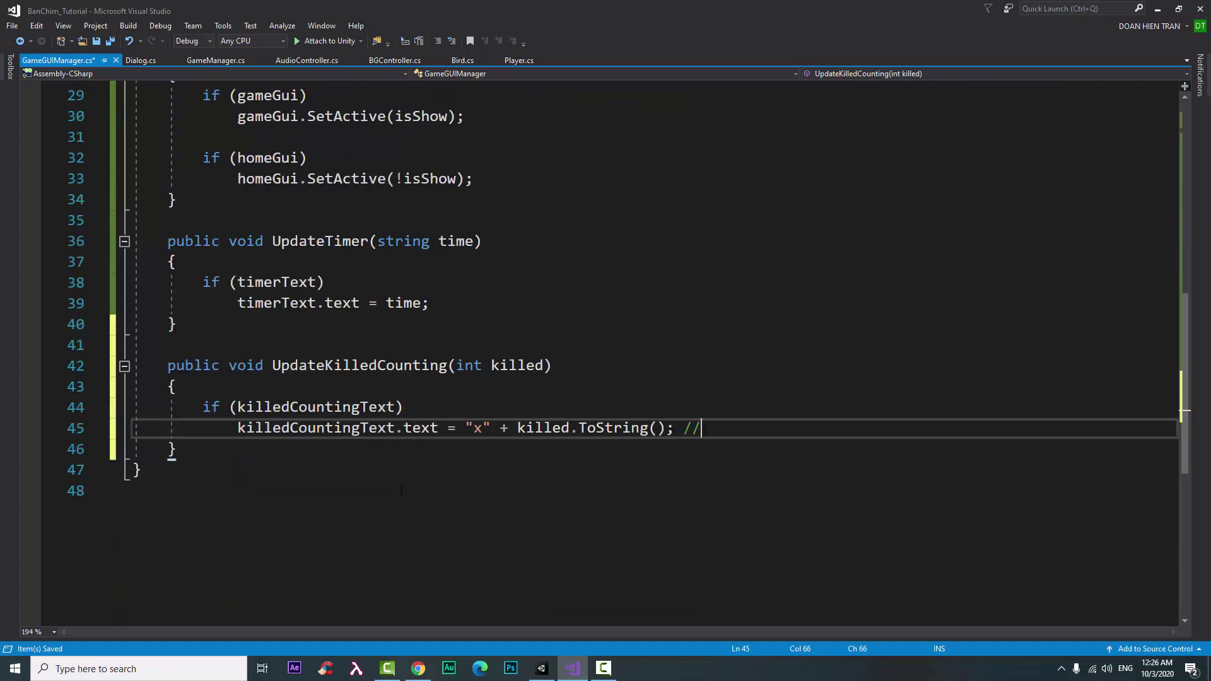
type("x1")
type("000")
key("ctrl+s")
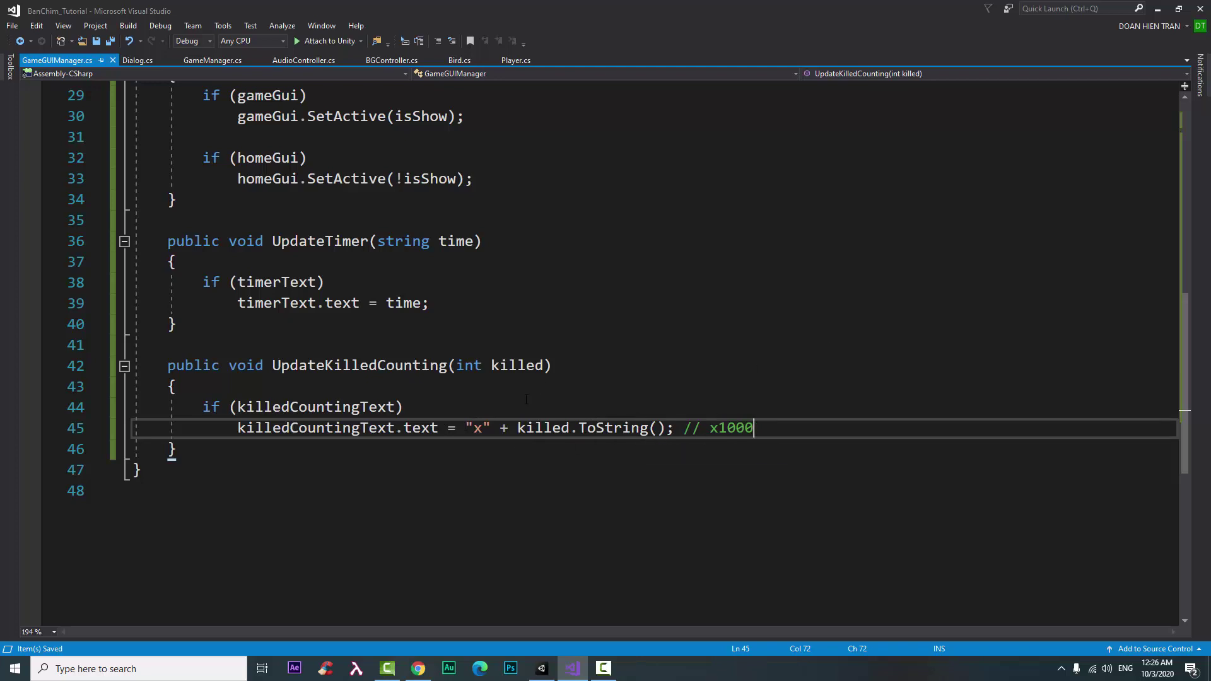
Step: Declare public void UpdateFireRate(float rate) below UpdateKilledCounting in GameGUIManager.cs
left_click(281, 453)
key("Return")
key("Return")
type("p")
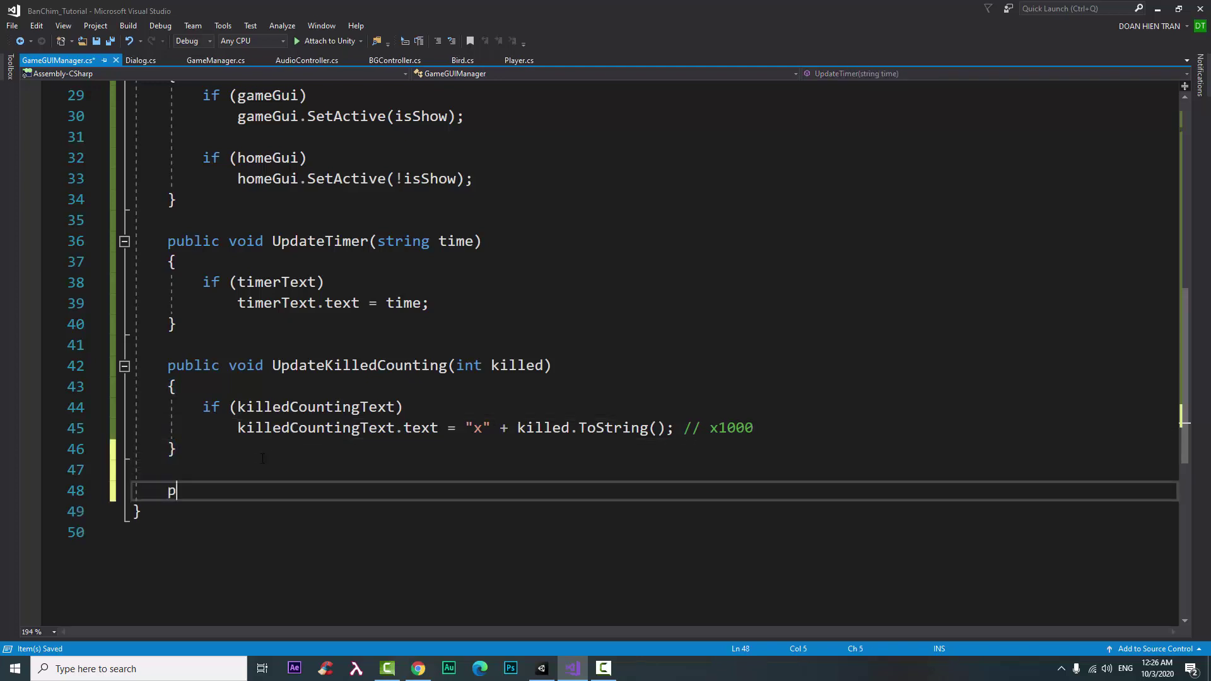
type("ublic voi")
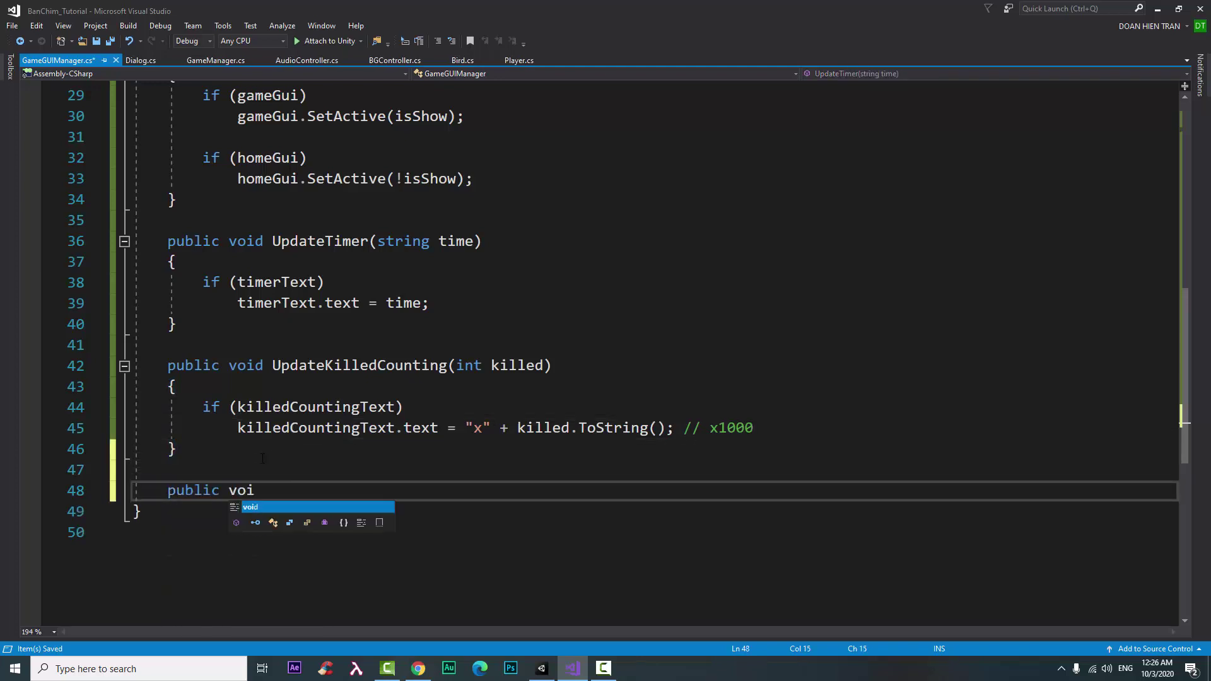
type("d Update")
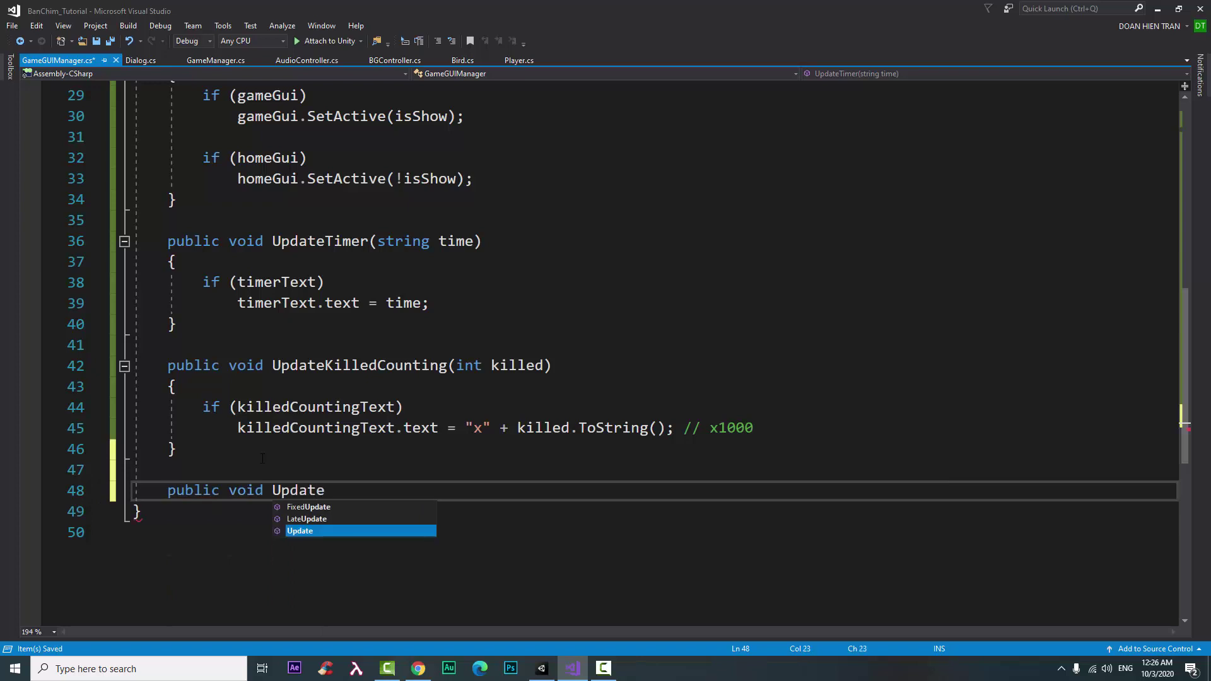
type("Fir")
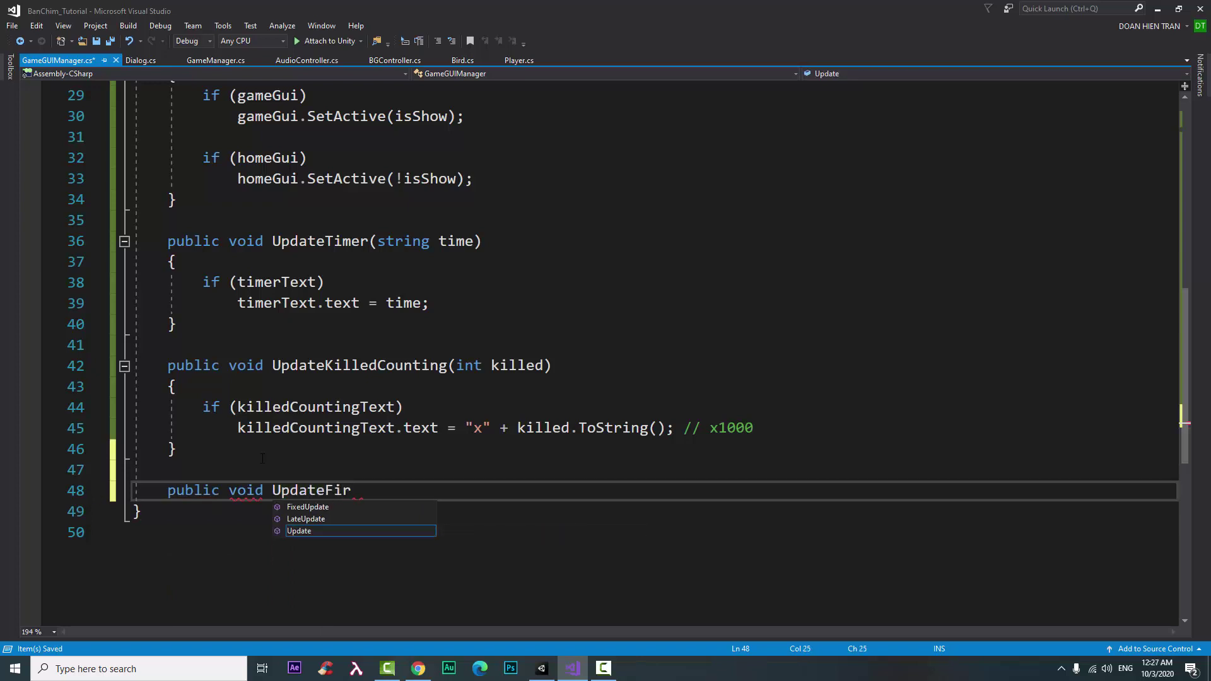
type("eRate")
type("(")
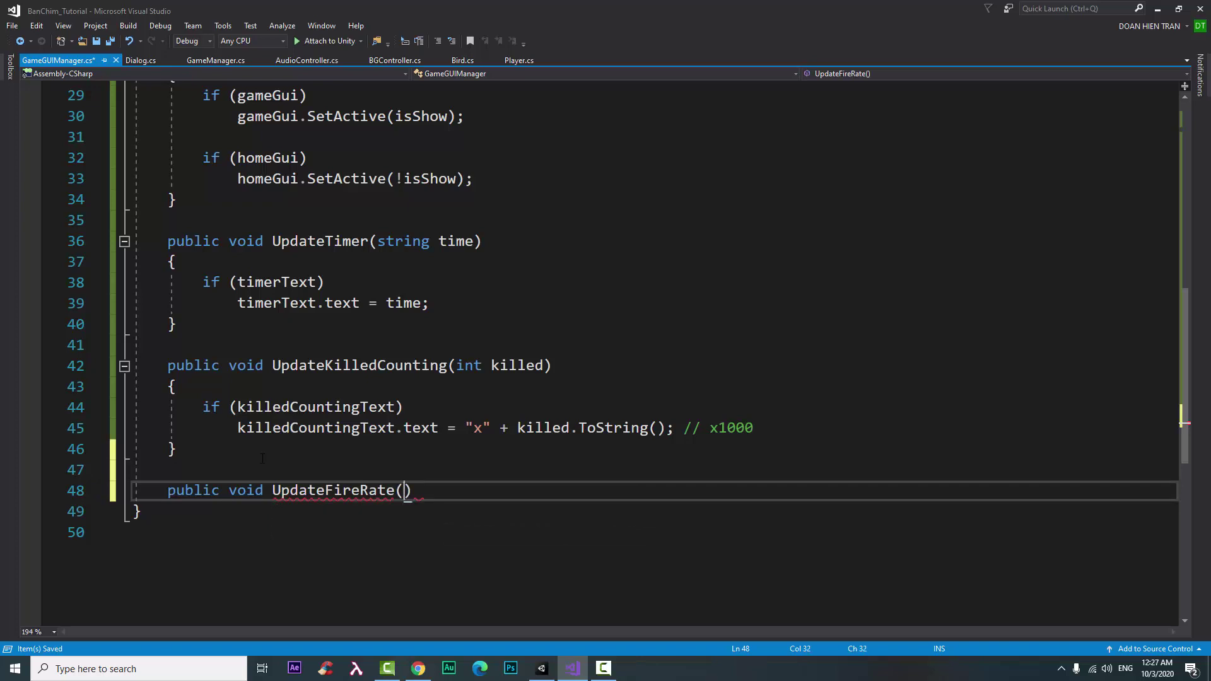
type("float ra")
type("te")
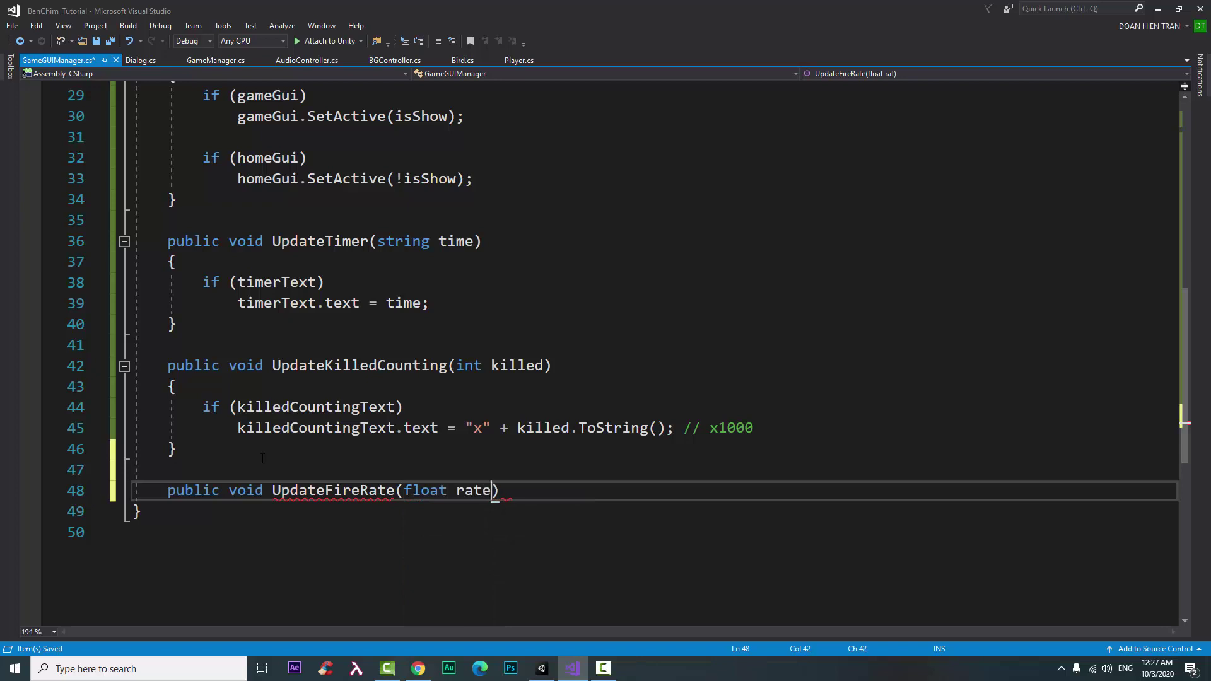
key("End")
type("{")
key("Return")
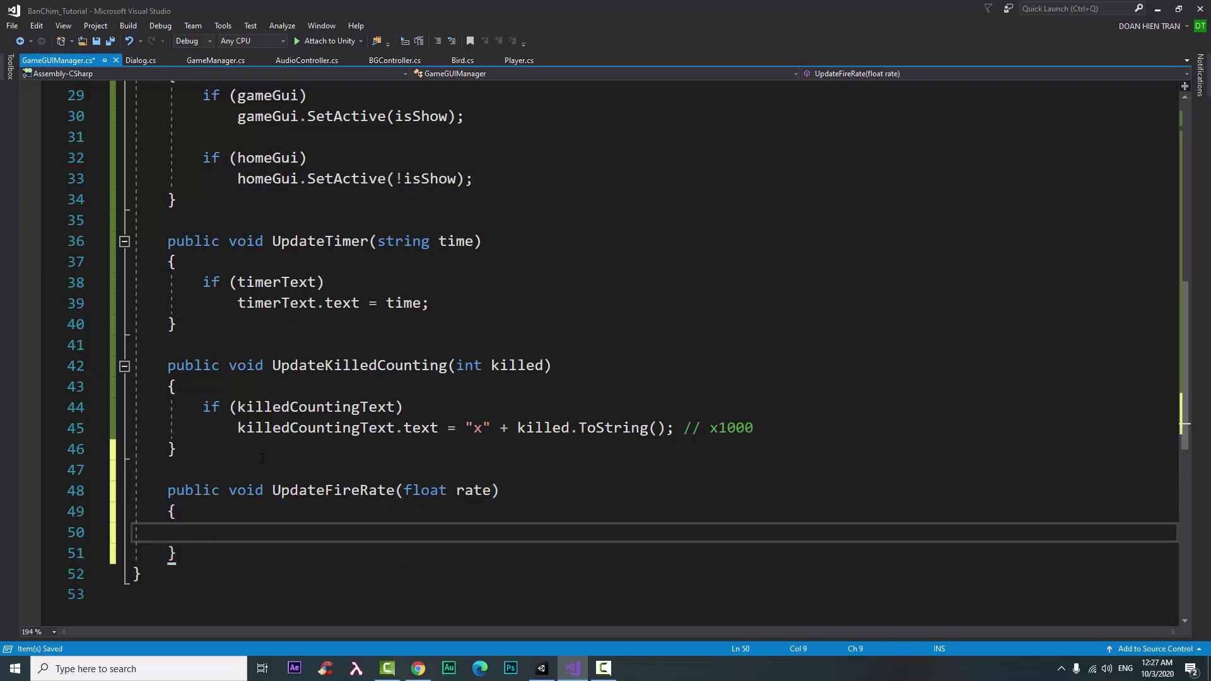
Step: Make UpdateFireRate run if (fireRateFilled) fireRateFilled.fillAmount = rate; in its body
type("if")
type("(fire")
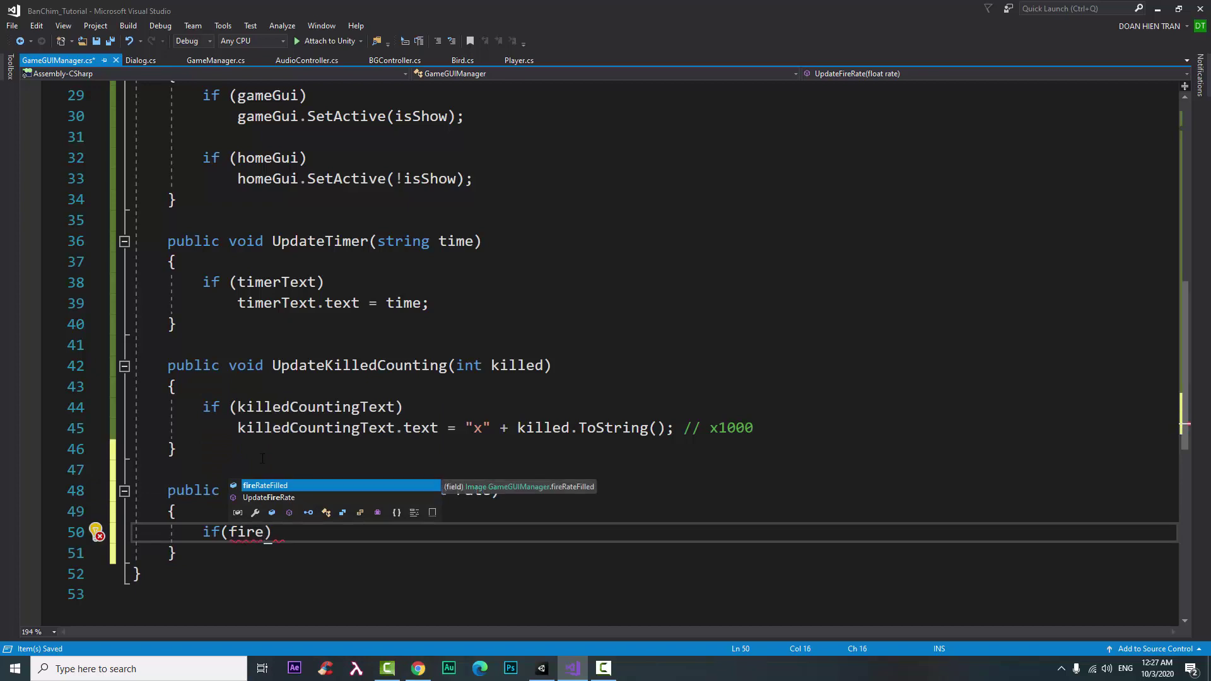
key("Tab")
key("End")
key("Return")
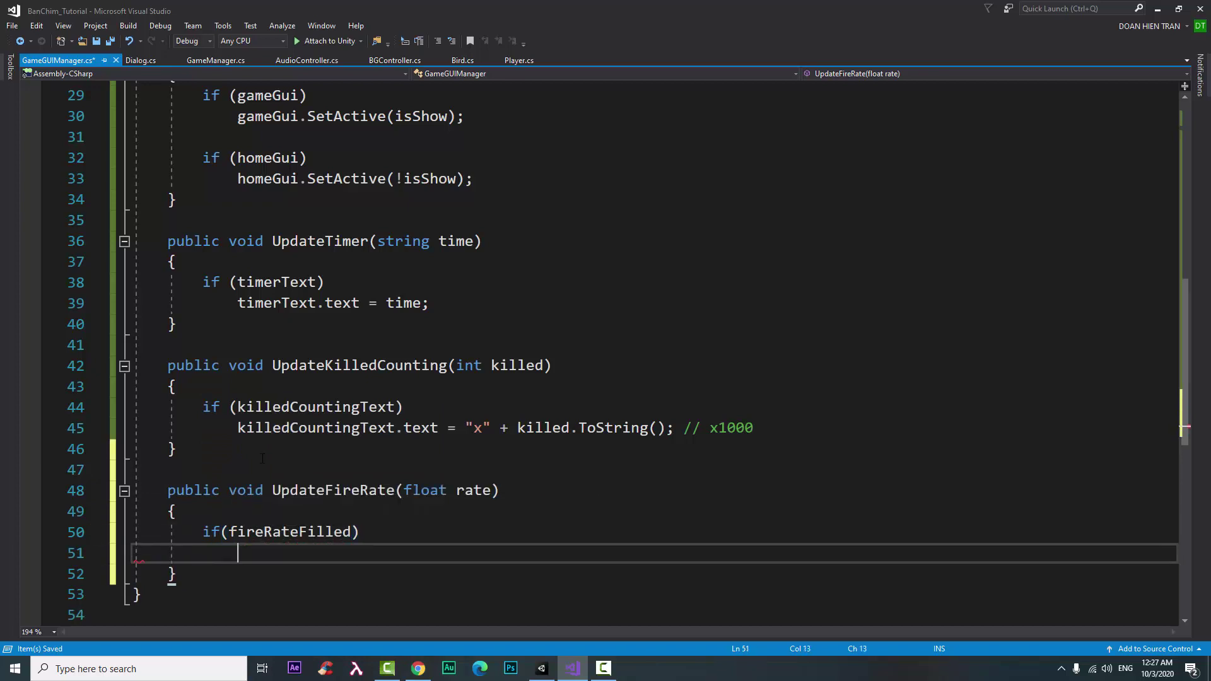
type("f")
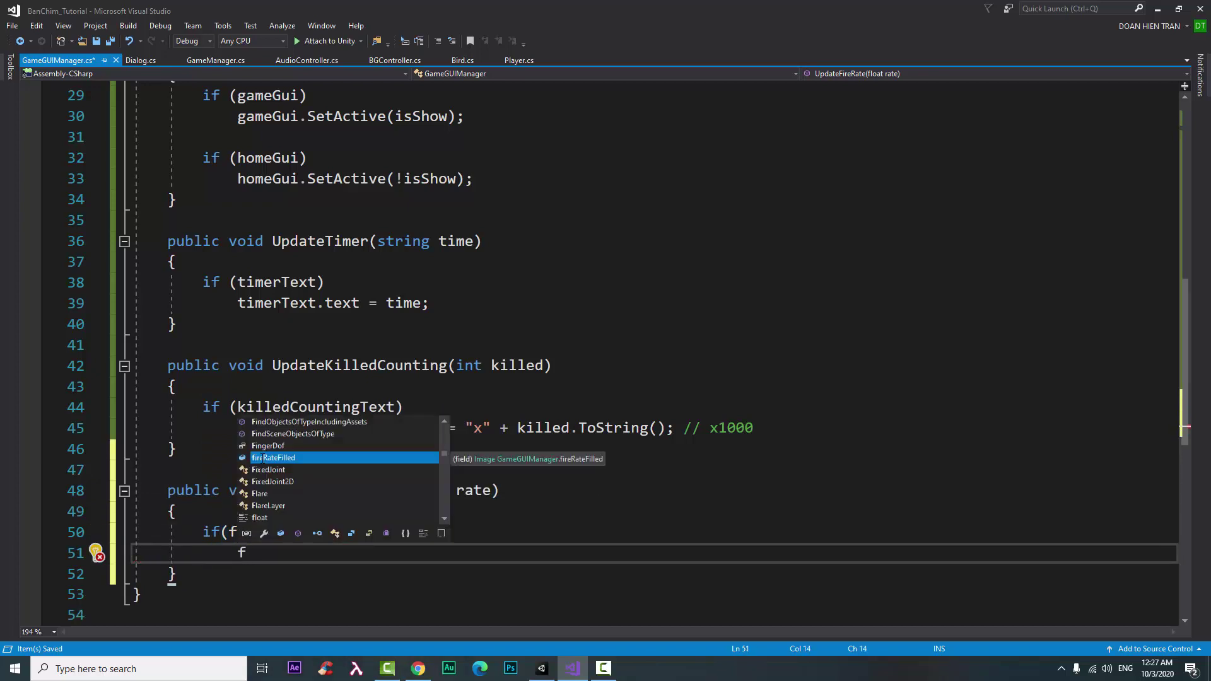
key("Tab")
type(".")
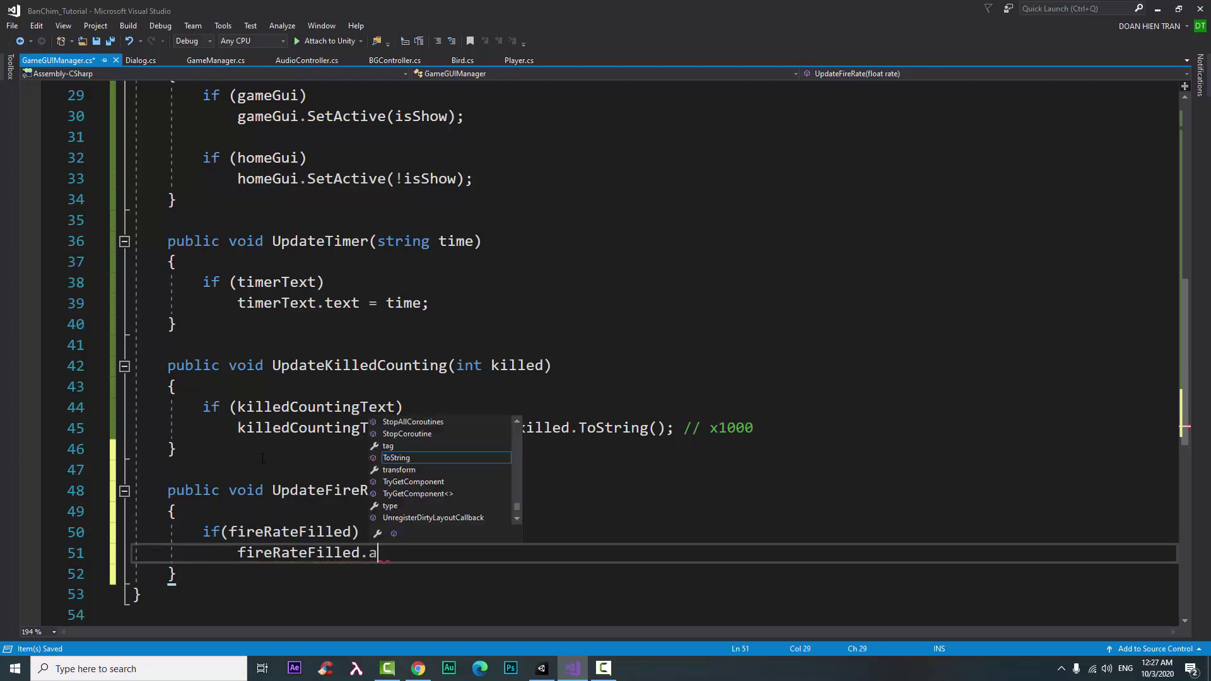
type("am")
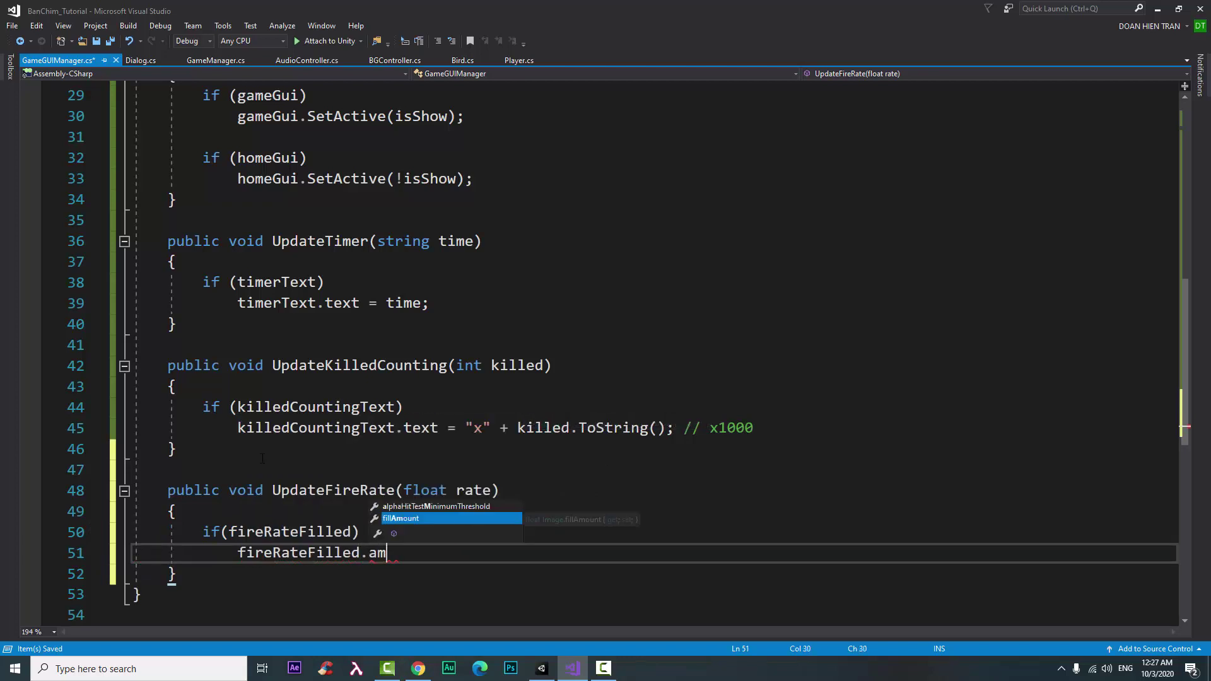
key("Tab")
type("= ")
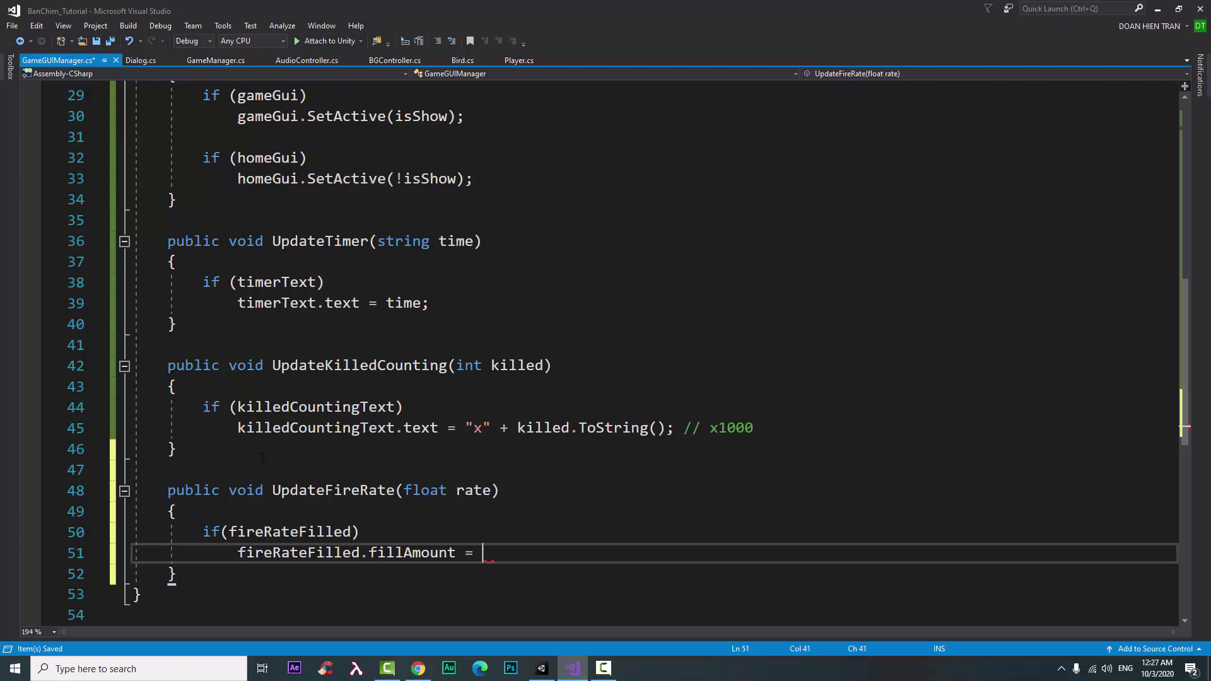
type("ra")
key("Tab")
type(";")
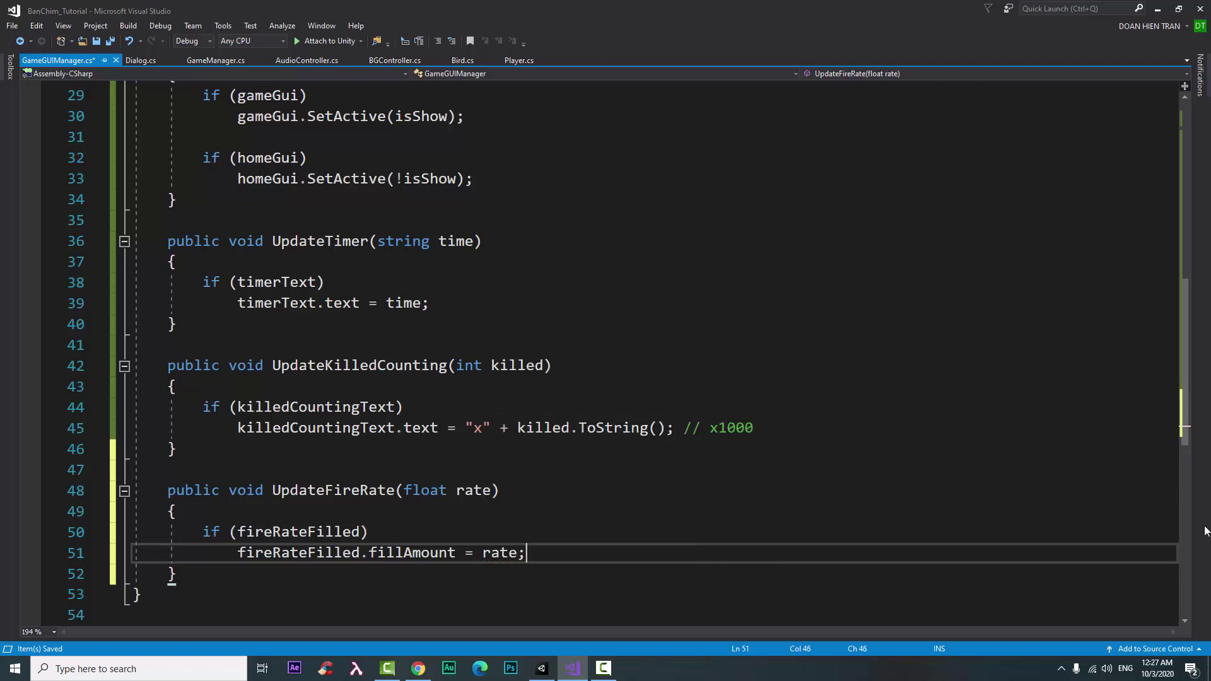
type("s")
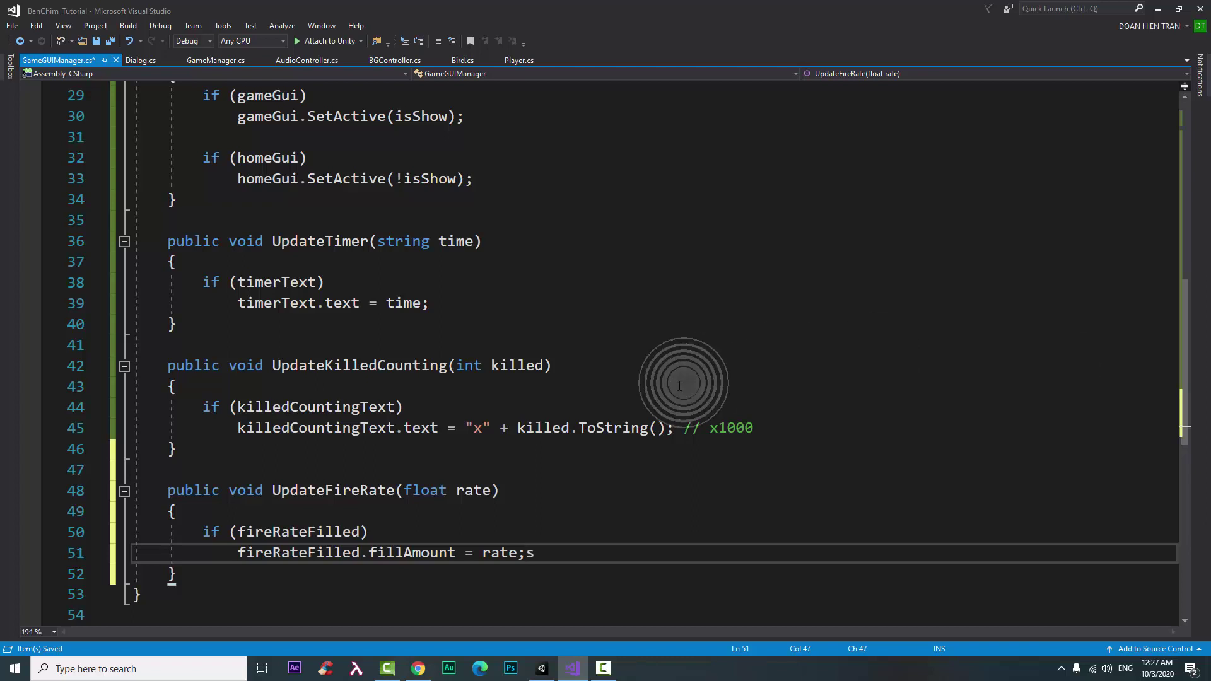
left_click(698, 365)
key("ctrl+z")
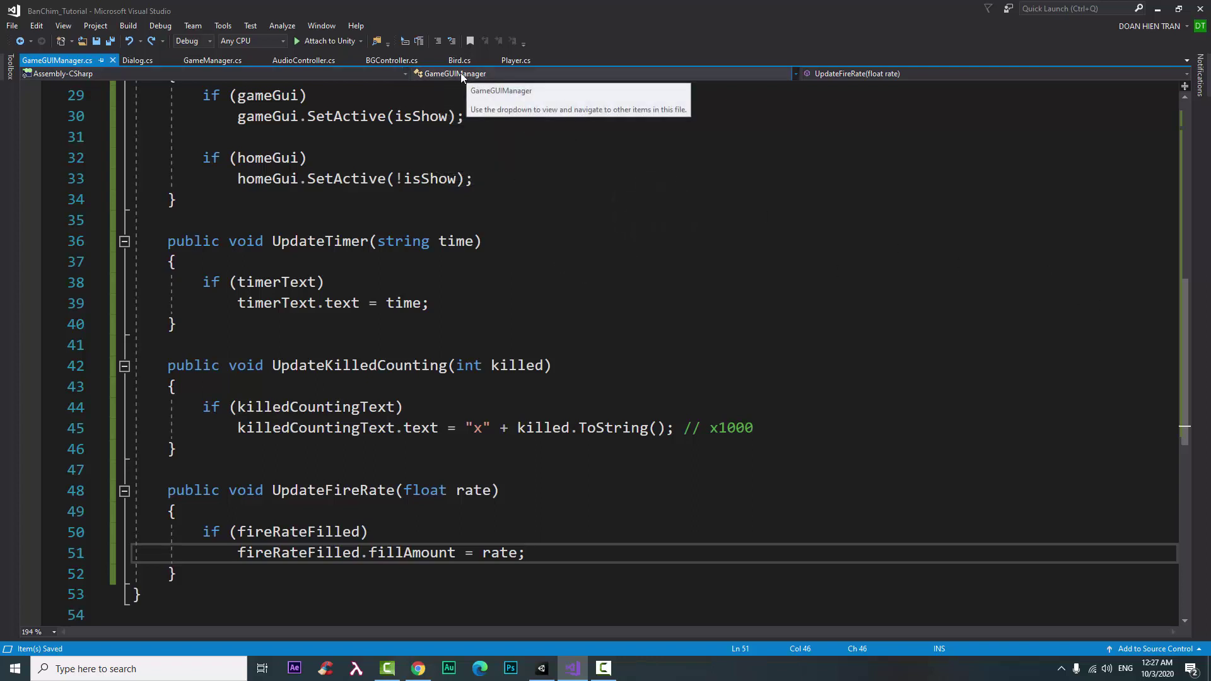
Step: Delete the GameSpawn and TimeCountDown StartCoroutine lines from GameManager.cs Start() and save
left_click(222, 63)
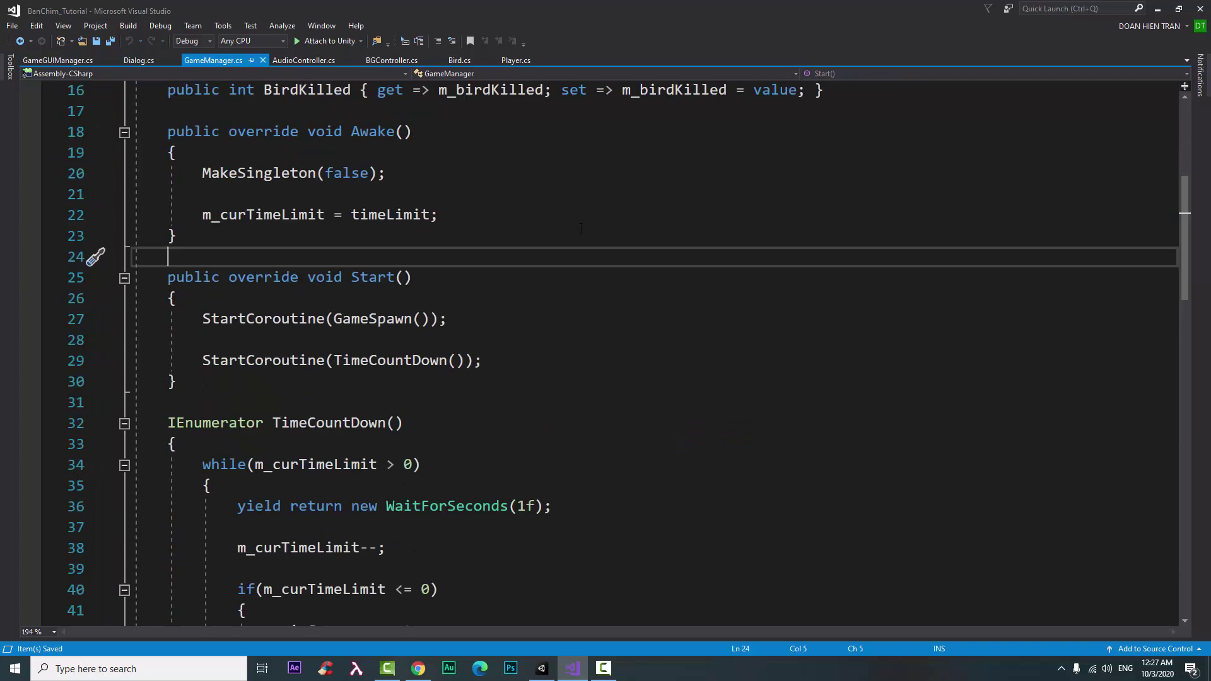
mouse_move(204, 320)
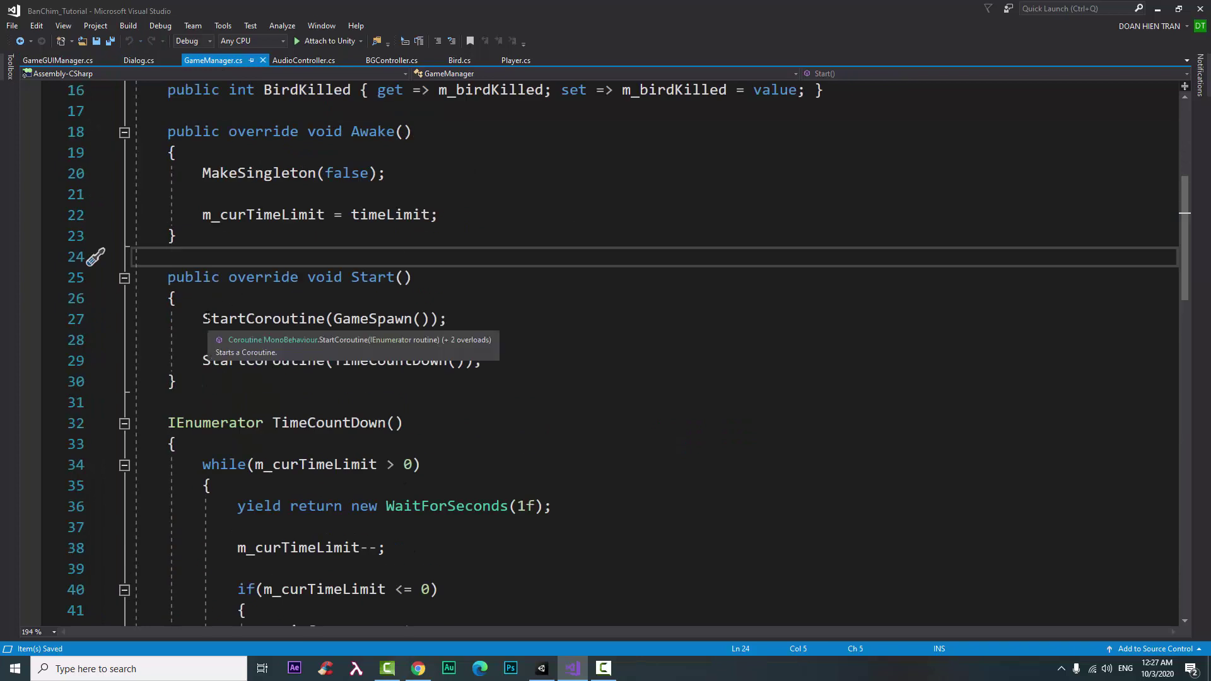
left_click_drag(203, 319, 508, 360)
key("ctrl+c")
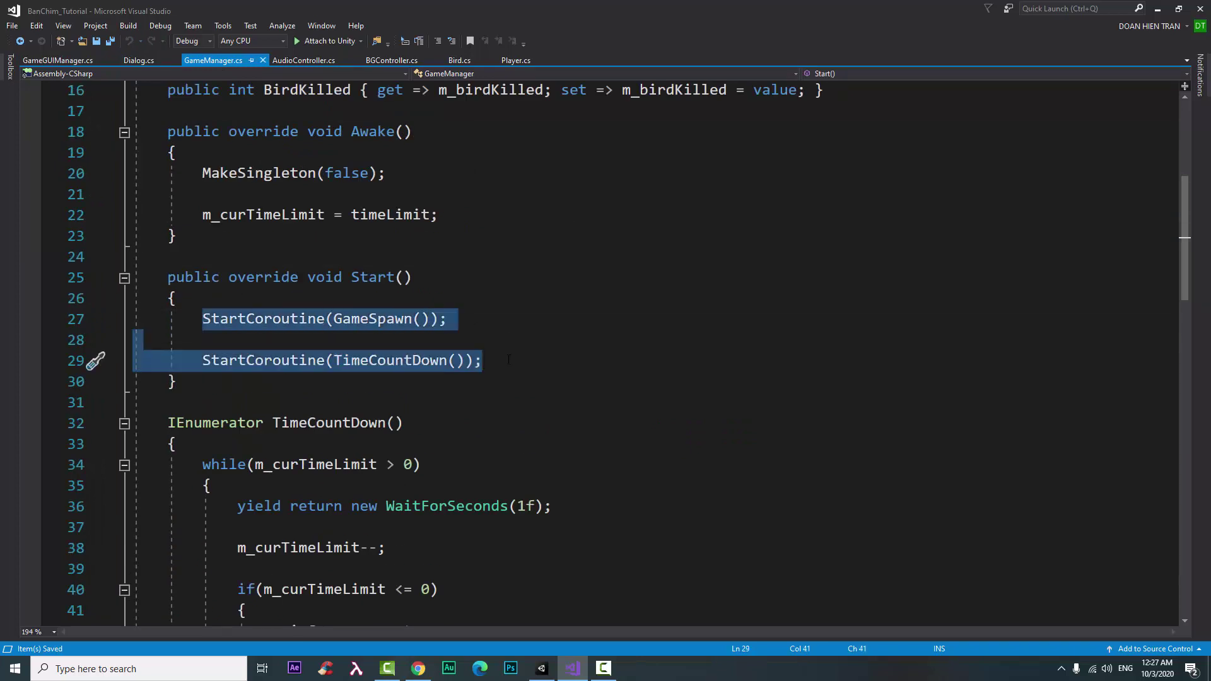
key("Delete")
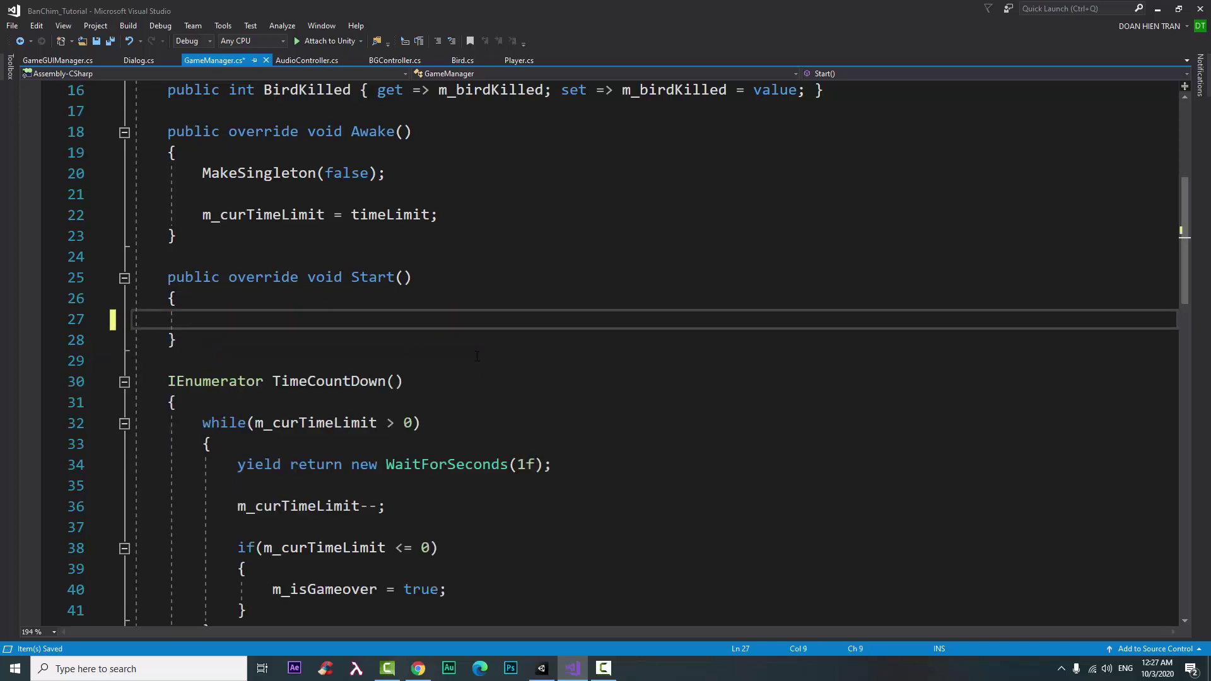
key("ctrl+z")
mouse_move(258, 360)
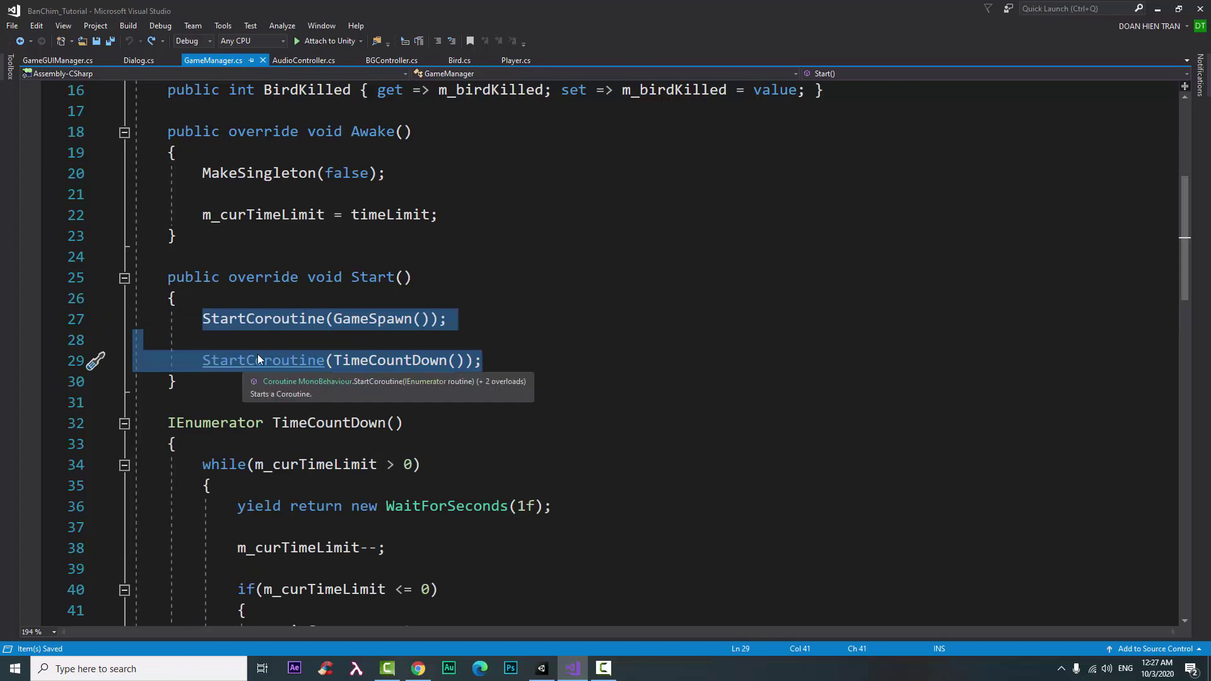
key("Delete")
scroll(510, 370, "down", 2)
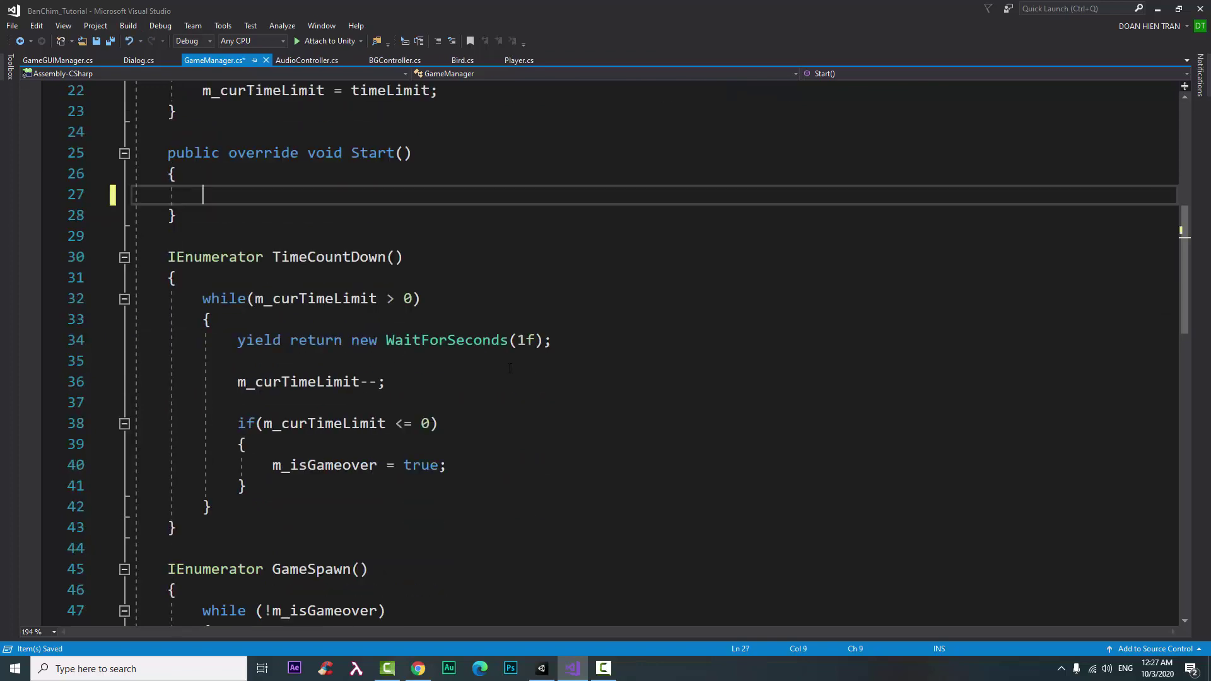
key("ctrl+s")
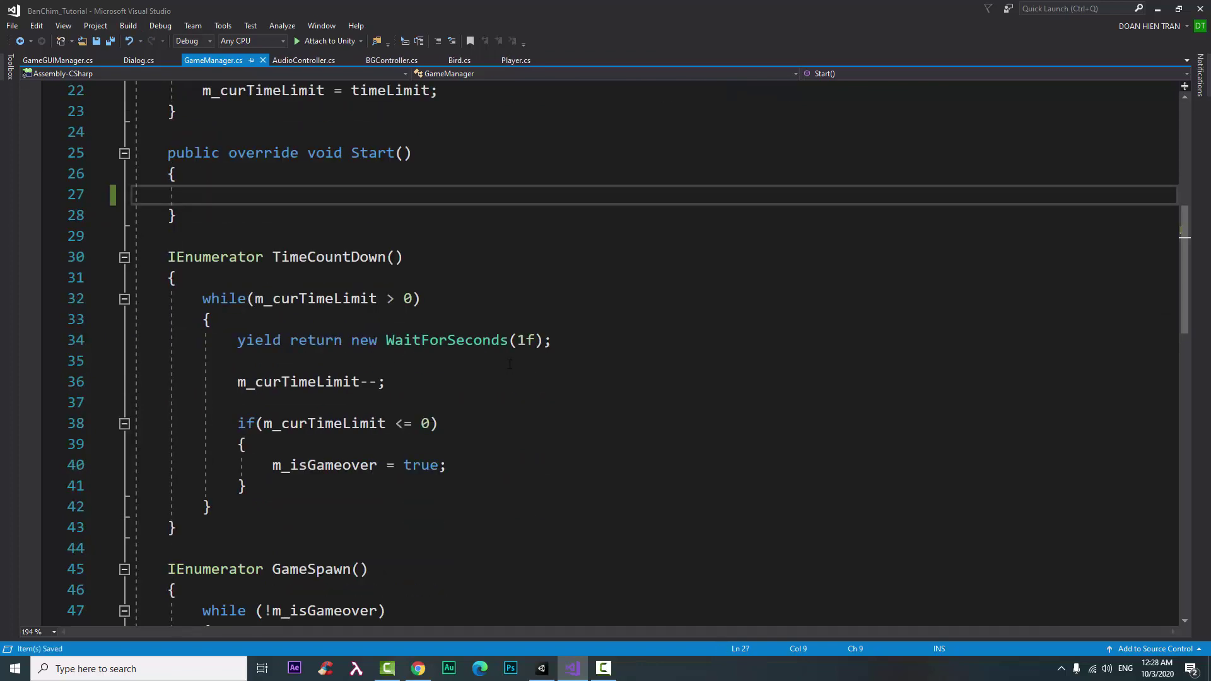
scroll(510, 364, "down", 1)
scroll(400, 388, "down", 1)
Step: Create a new public void PlayGame() method below Start() in GameManager.cs
scroll(402, 381, "up", 2)
left_click(354, 240)
key("Return")
key("Return")
key("Up")
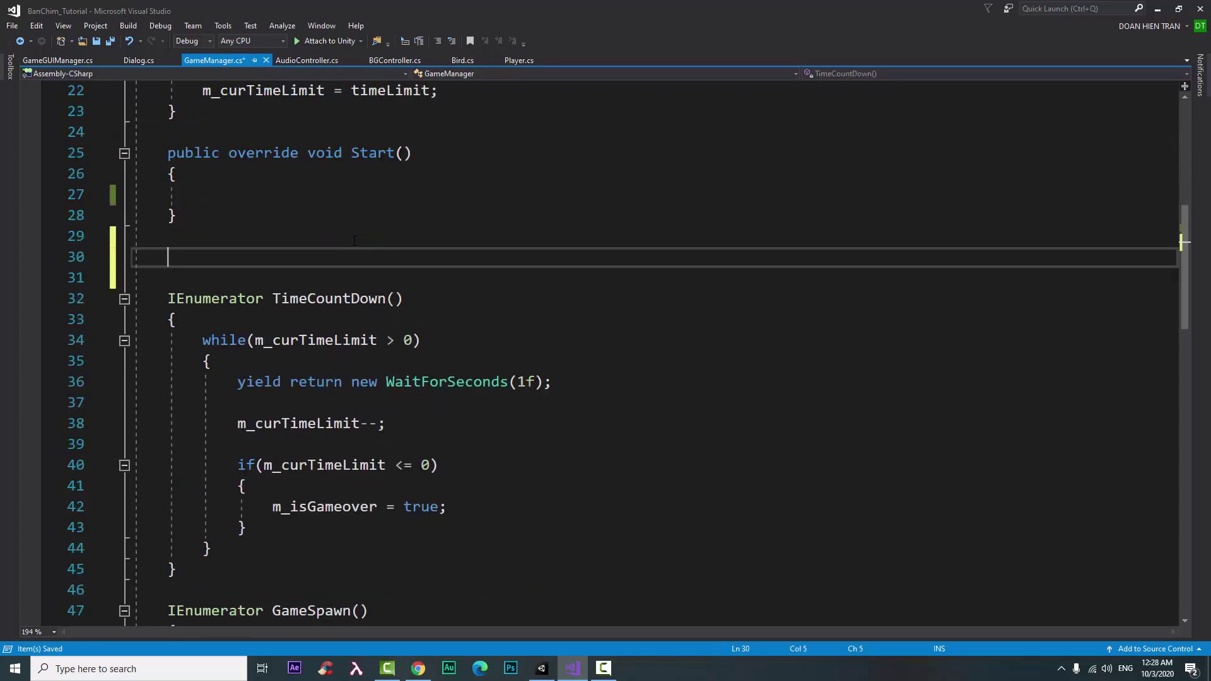
type("partial[pu")
key("BackSpace")
key("BackSpace")
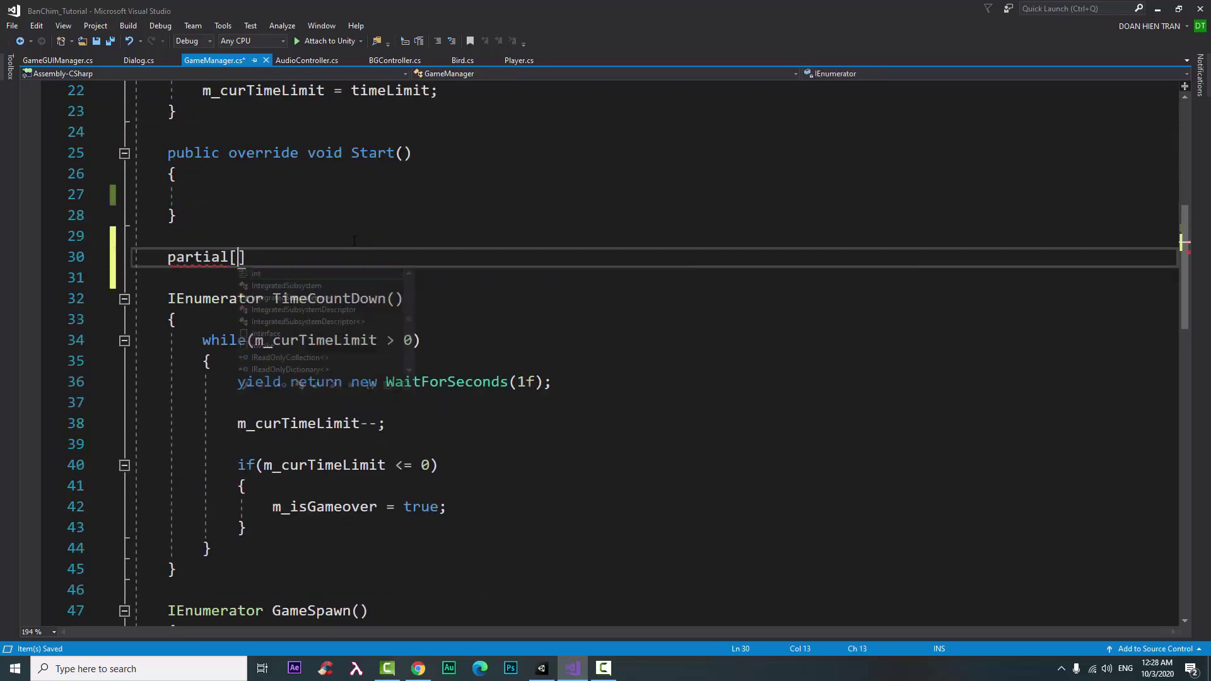
key("BackSpace")
key("BackSpace")
key("BackSpace")
key("BackSpace")
key("BackSpace")
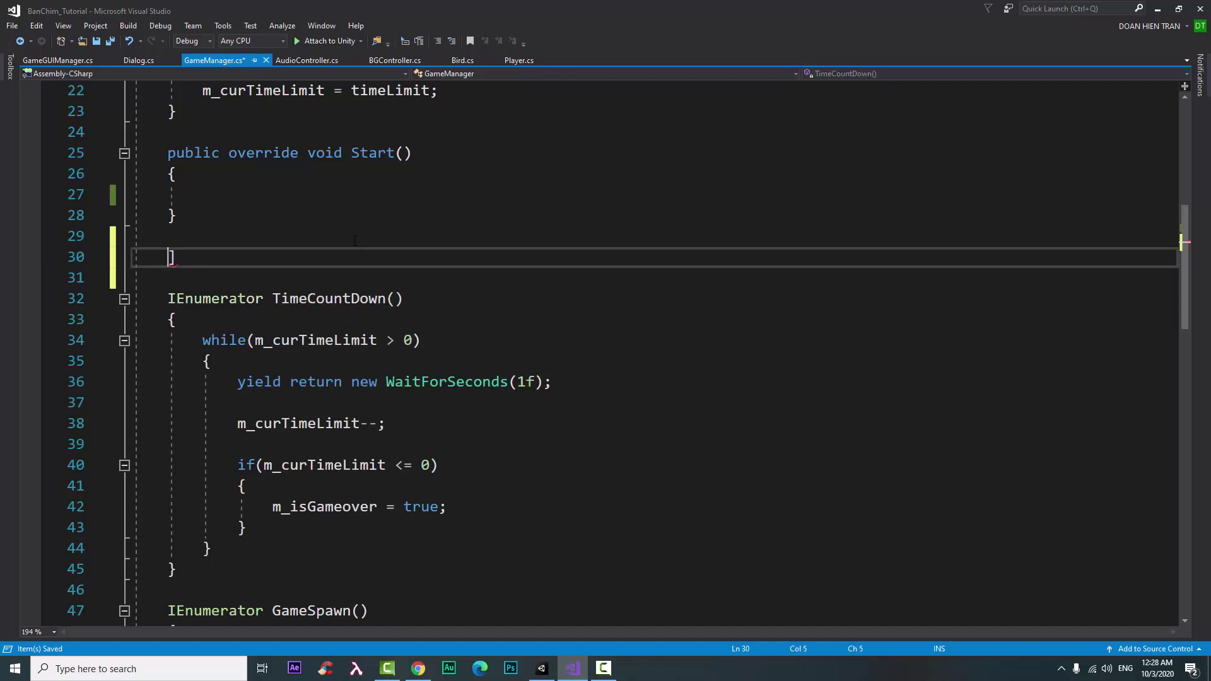
key("Delete")
type("public vo")
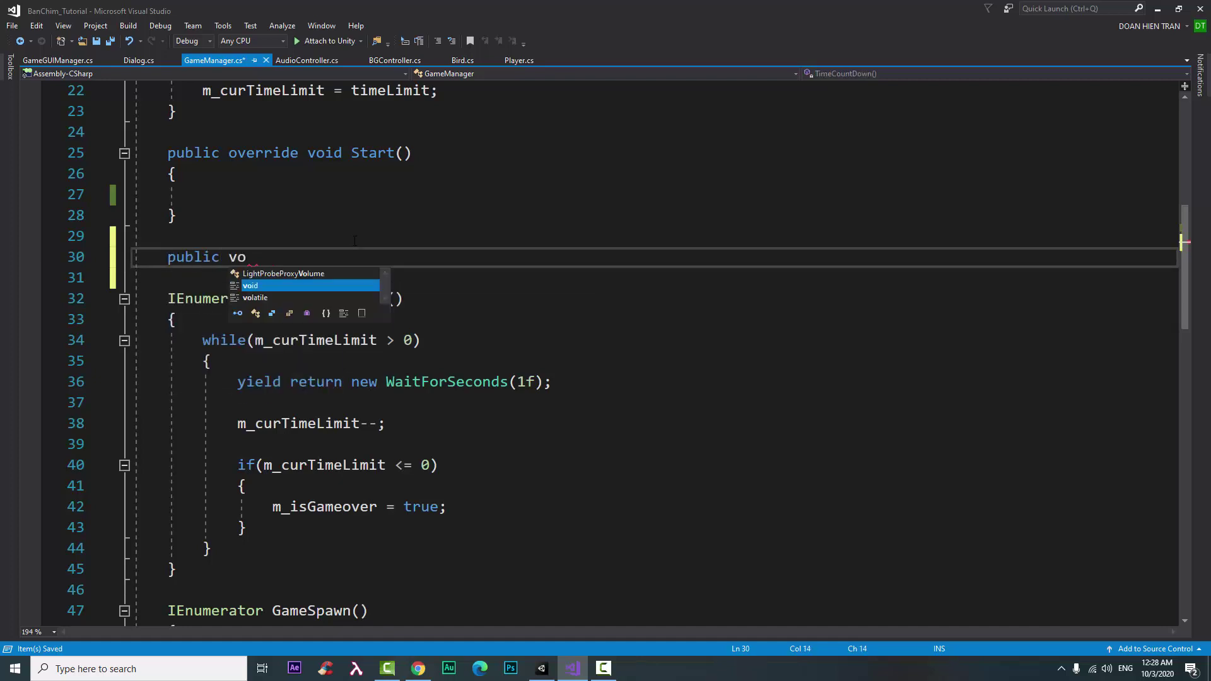
type("id Player")
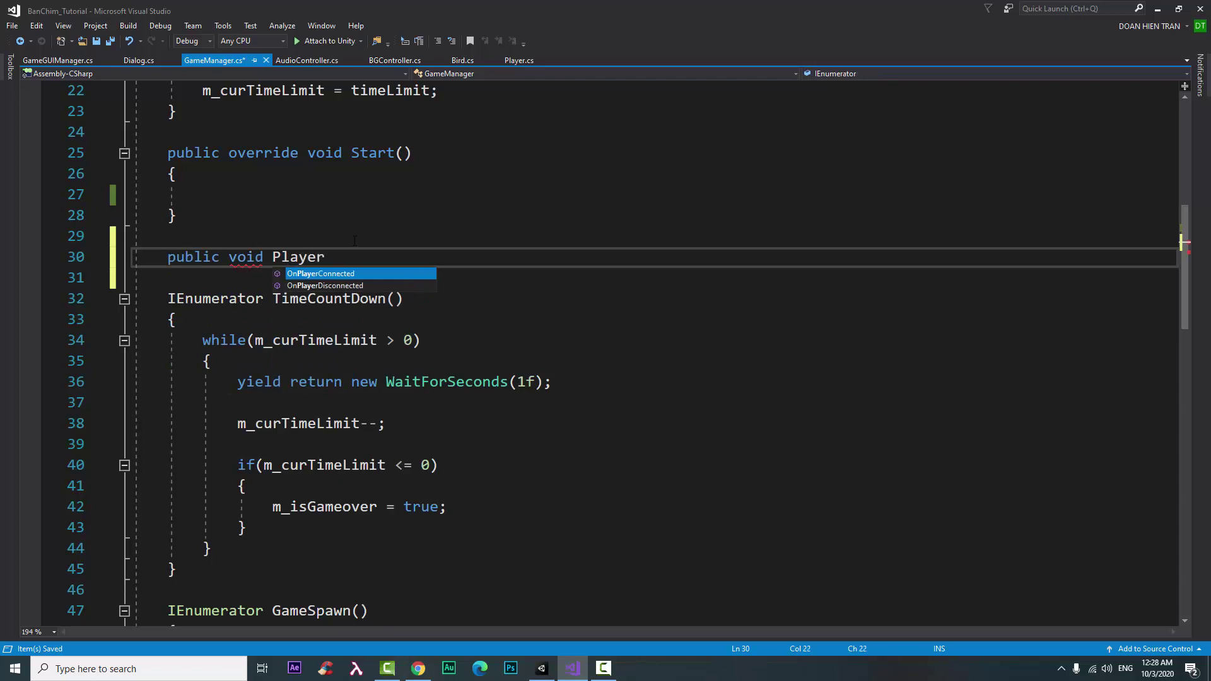
key("BackSpace")
key("BackSpace")
type("Ga")
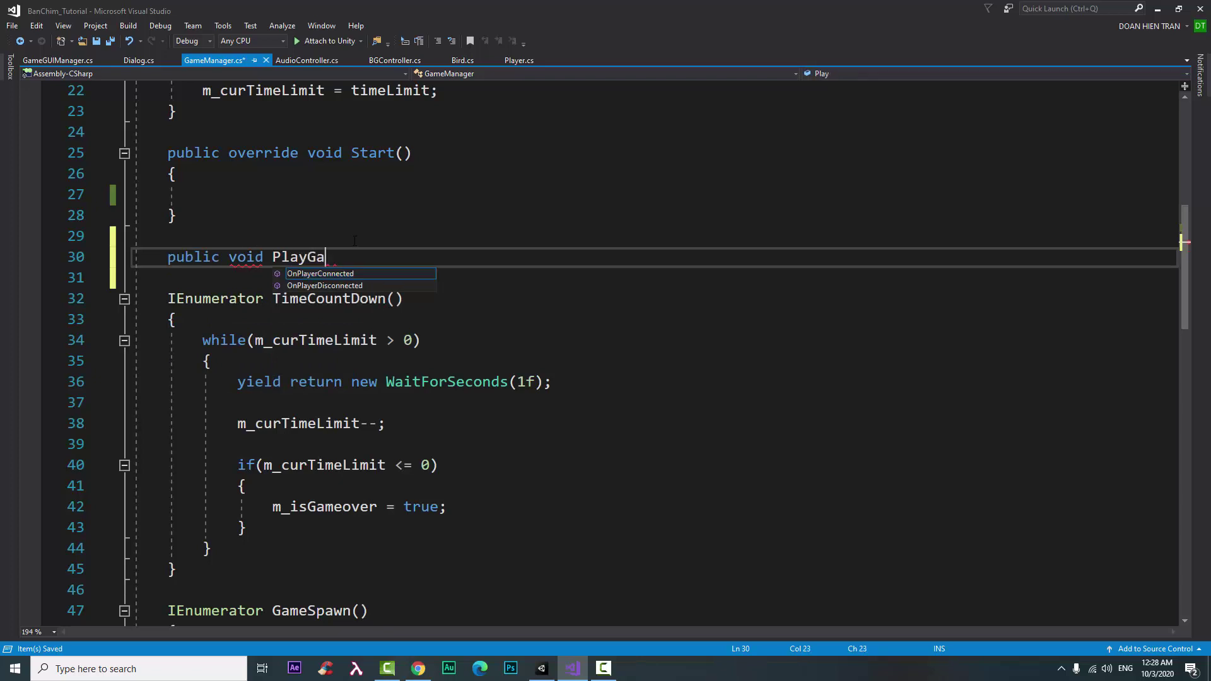
type("me(")
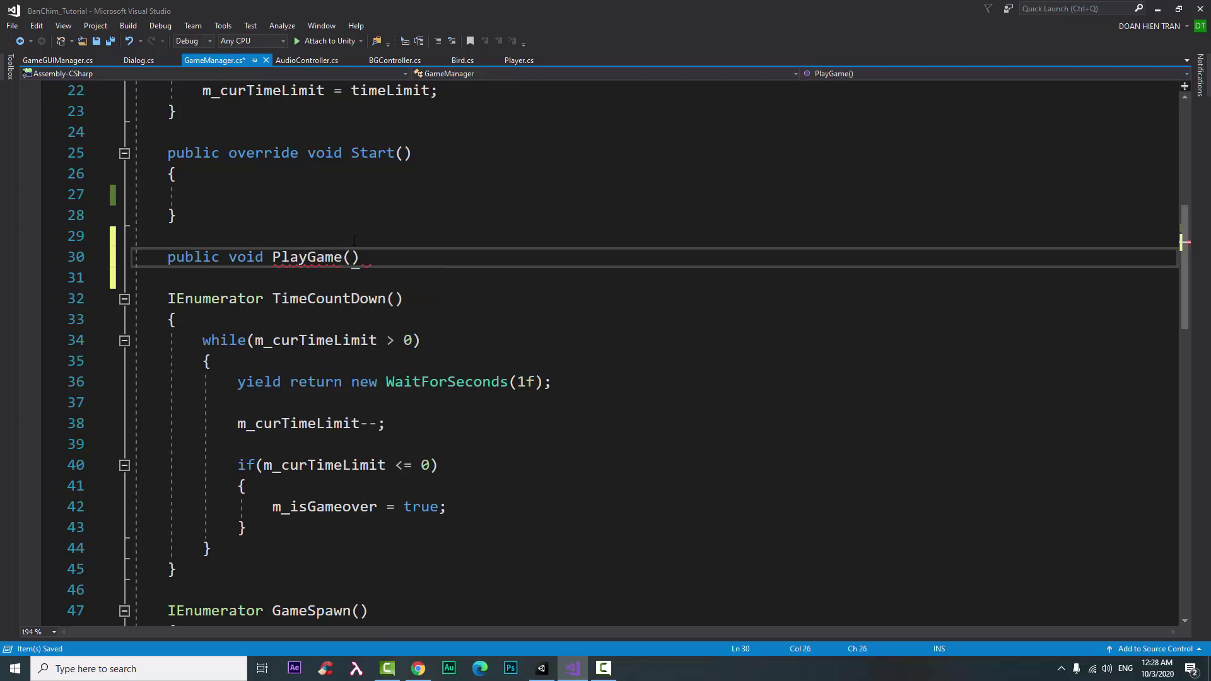
type(")")
type("{")
Step: Give PlayGame the two StartCoroutine calls and GameGUIManager.Ins.ShowGameGui(true), then save
key("Return")
key("ctrl+v")
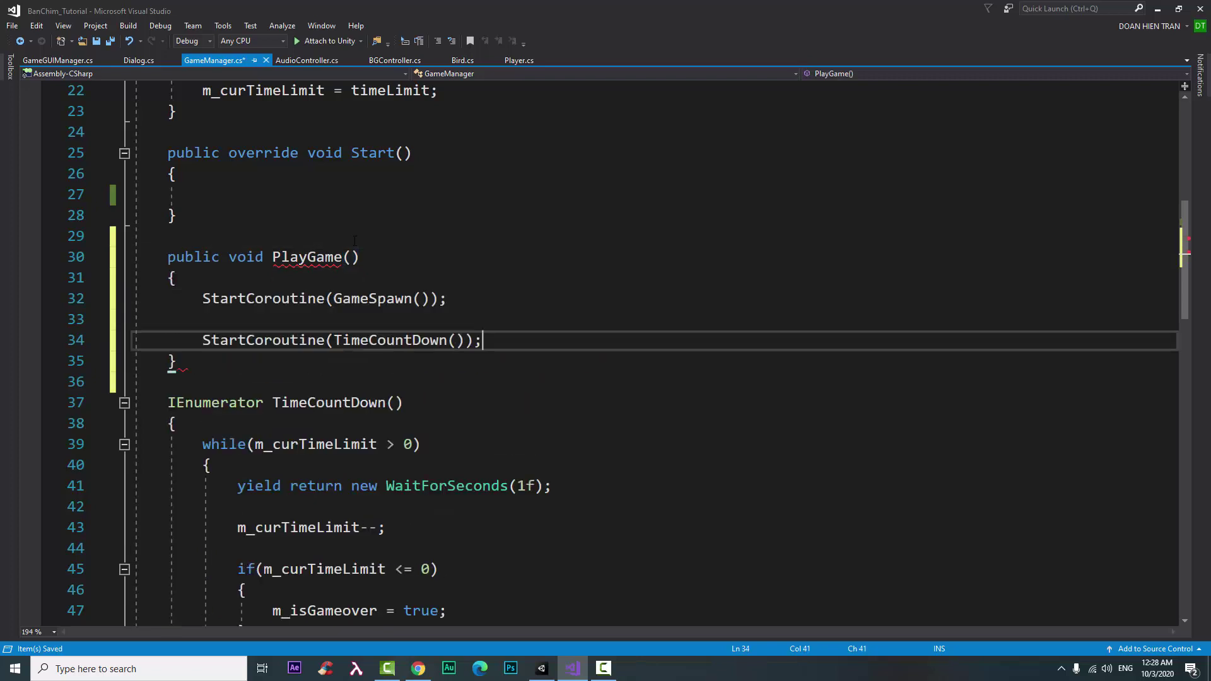
key("Return")
key("Return")
type("Game")
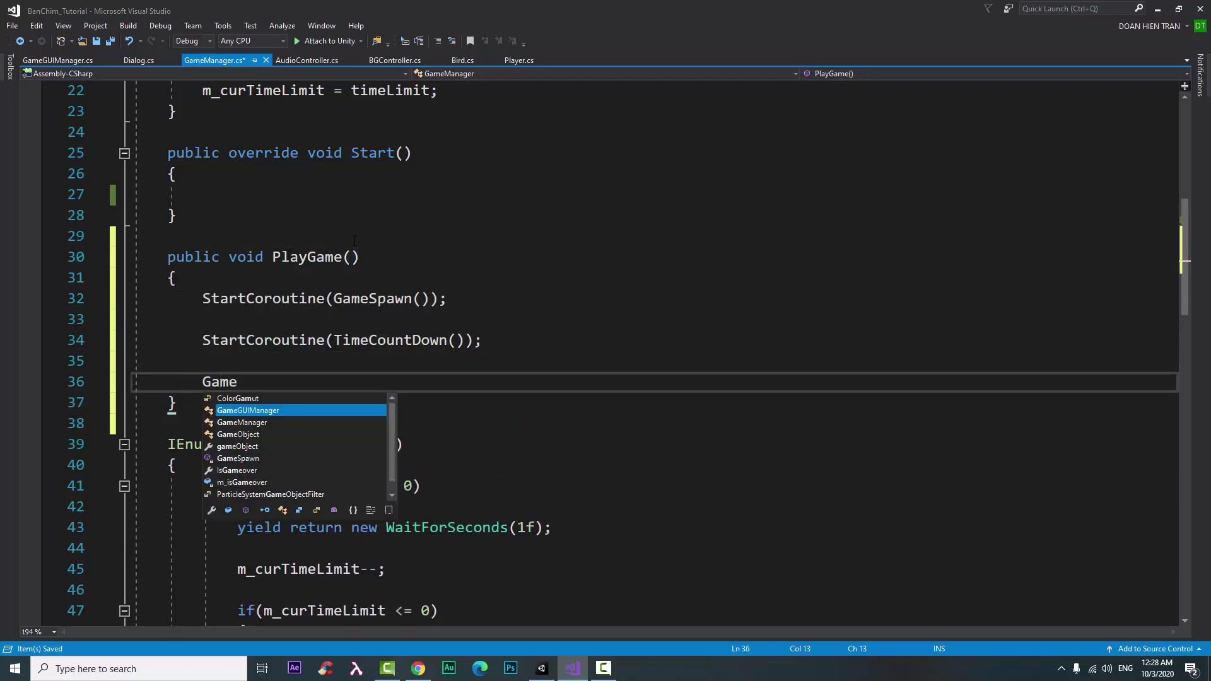
type("gui")
key("Tab")
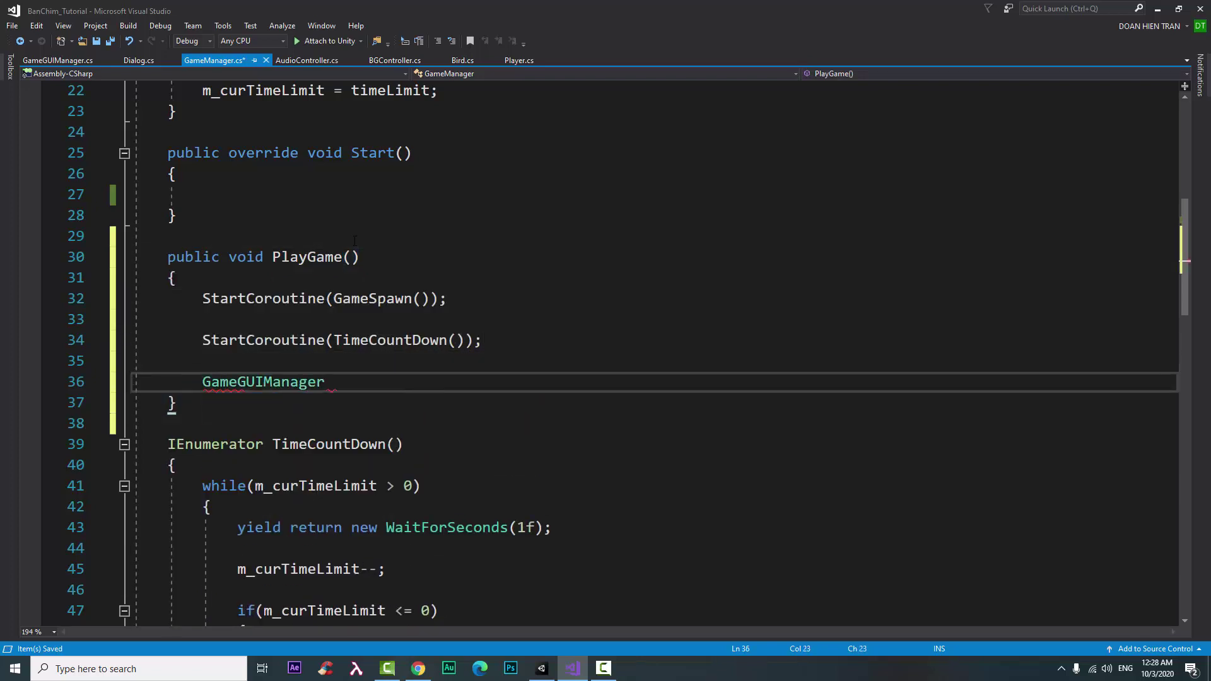
type(".Ins.")
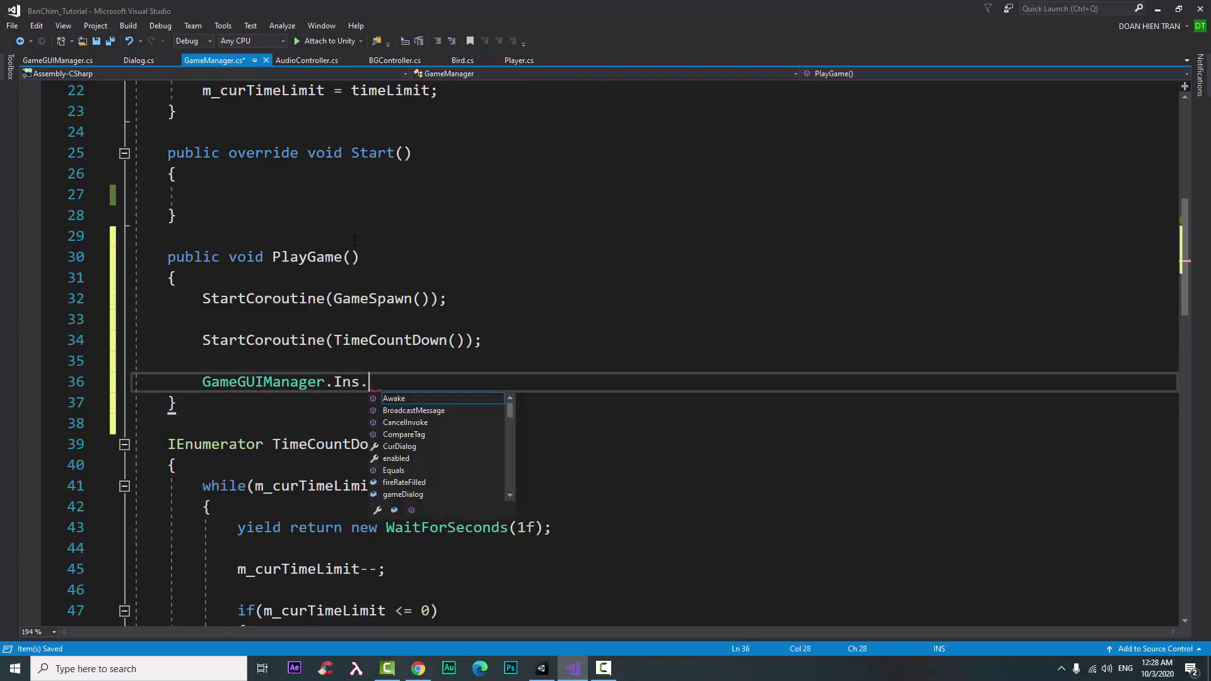
type("sho")
key("Tab")
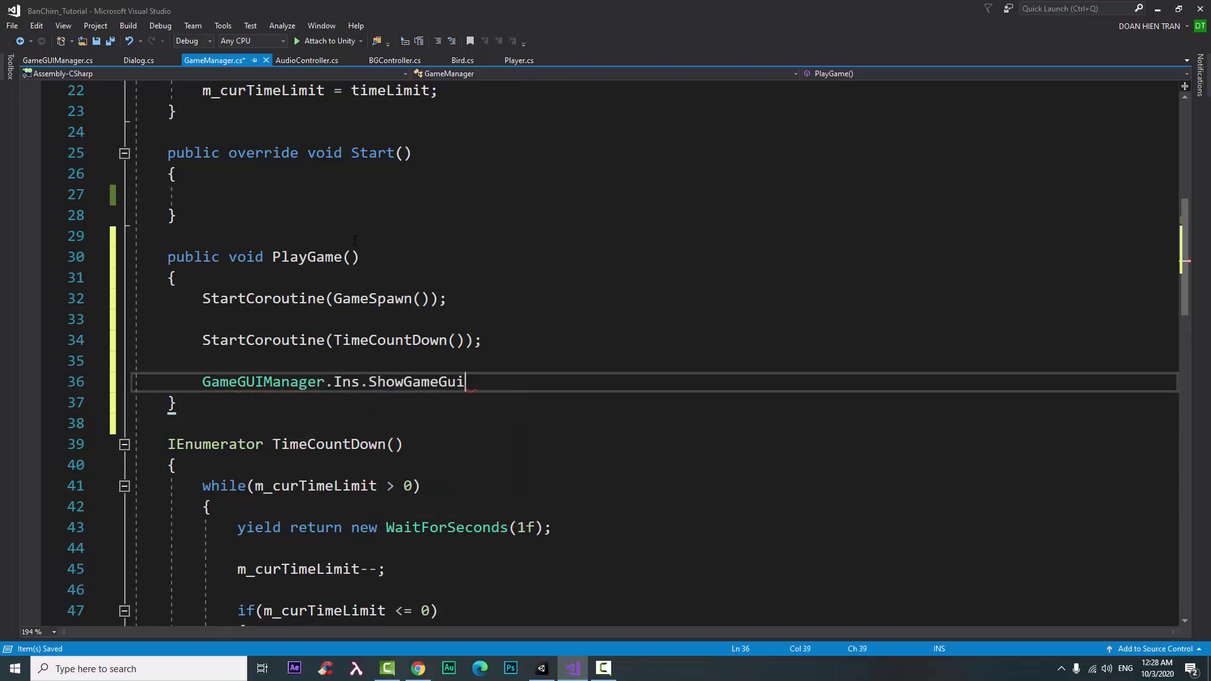
type("(true);")
key("ctrl+s")
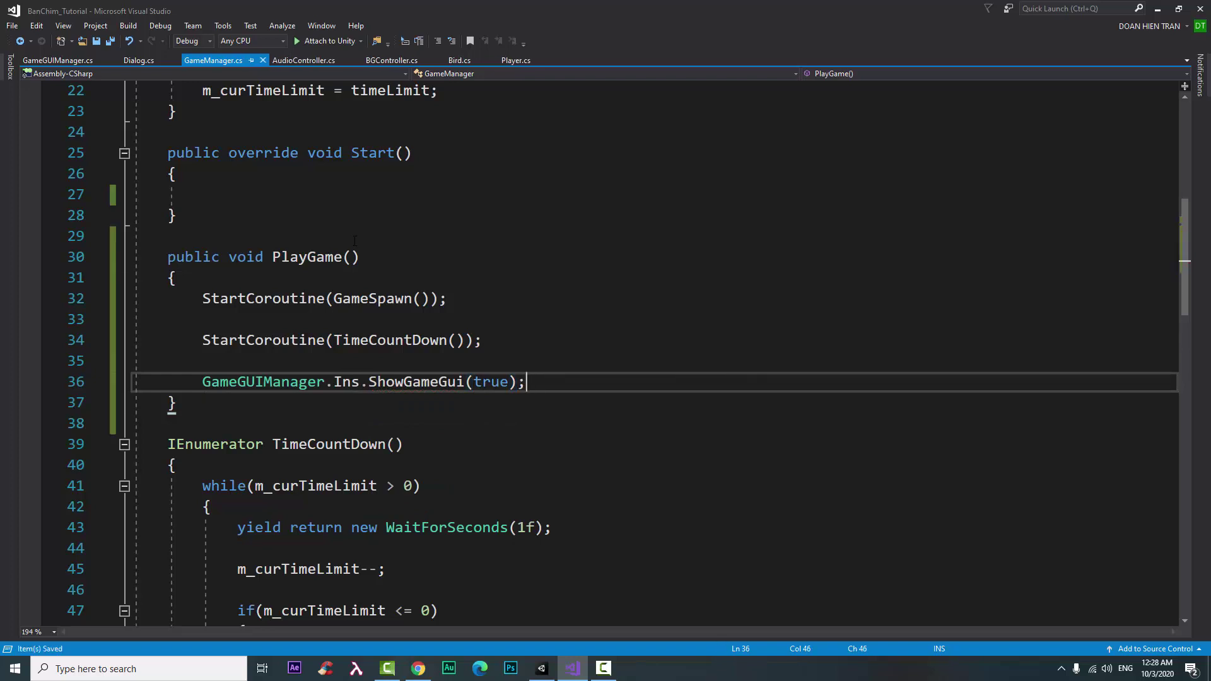
left_click(350, 207)
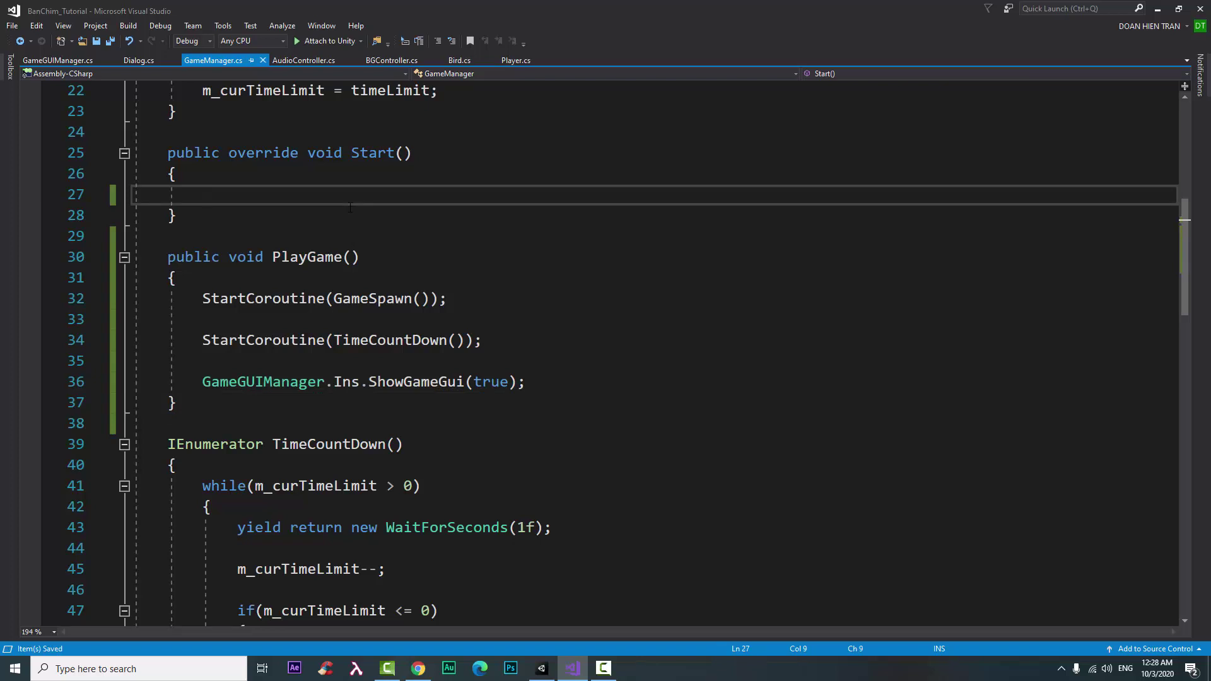
Step: Add GameGUIManager.Ins.ShowGameGui(false); to Start() and save
type("u")
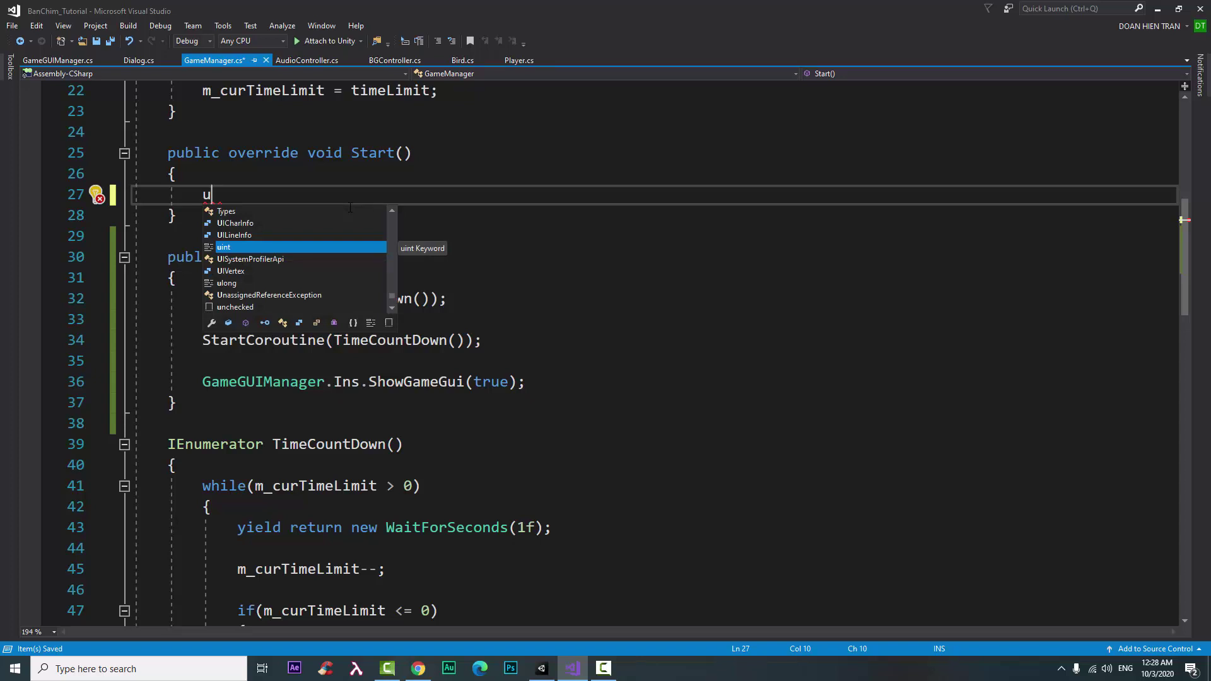
key("BackSpace")
type("gameg")
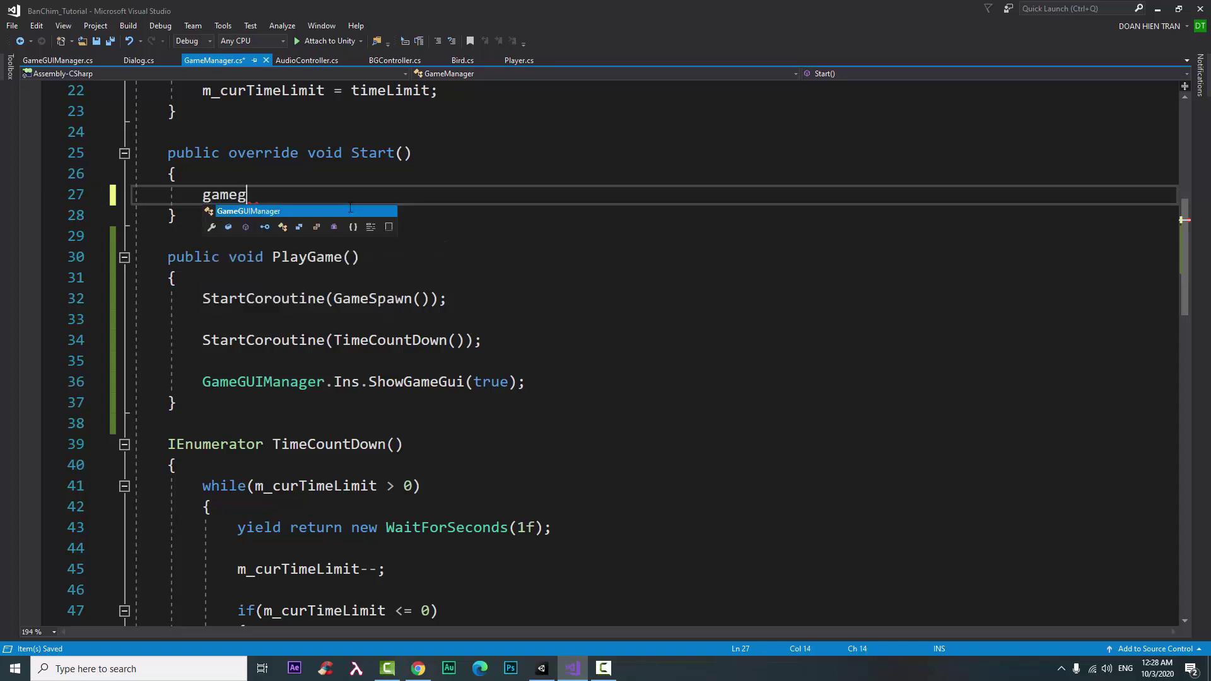
key("Tab")
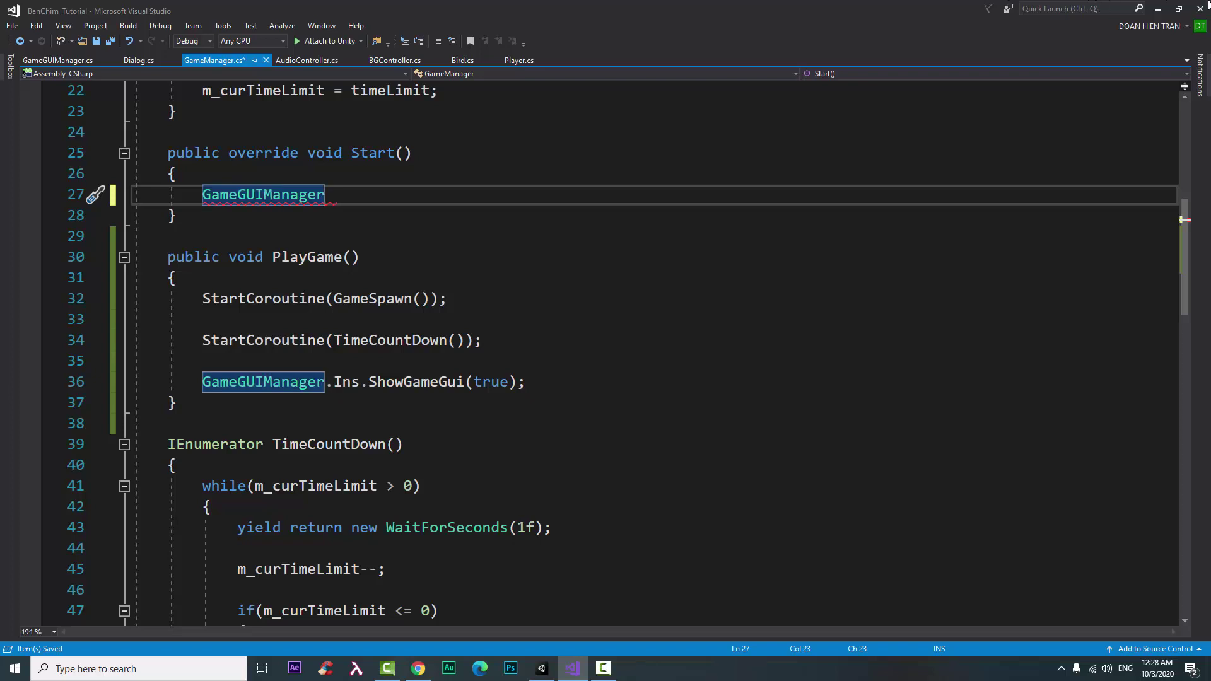
left_click(611, 203)
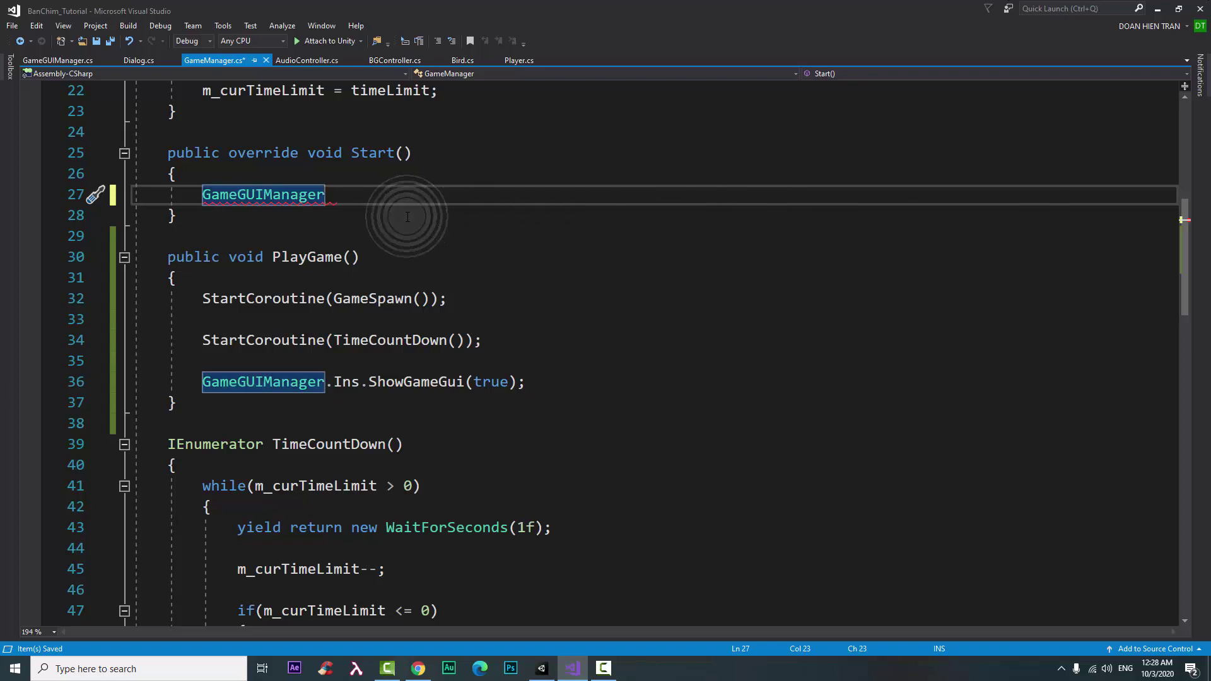
type(".i")
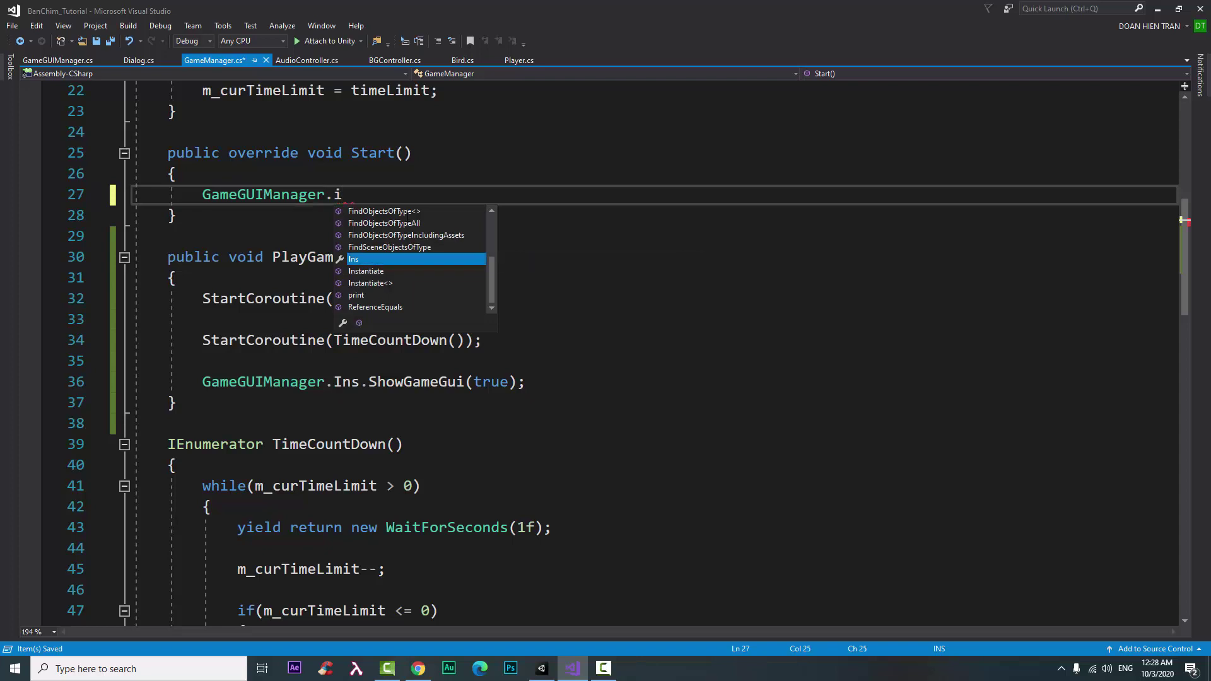
key("Tab")
type(".S")
key("BackSpace")
key("BackSpace")
type(".")
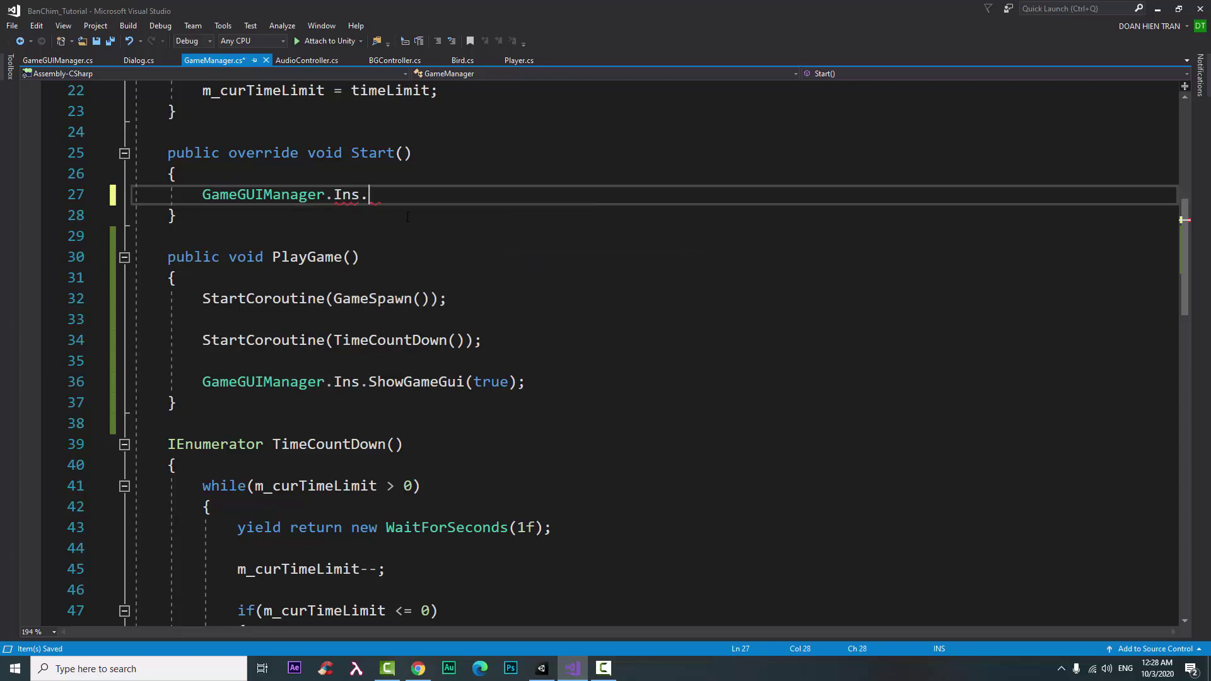
type("s")
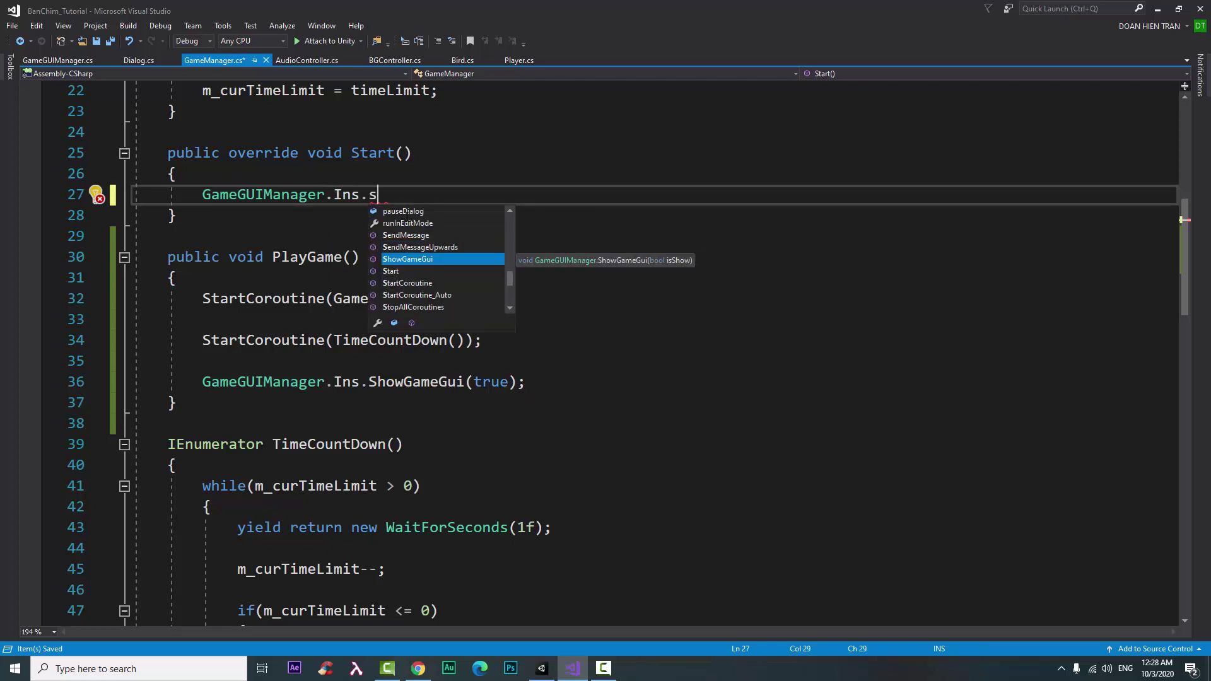
key("Tab")
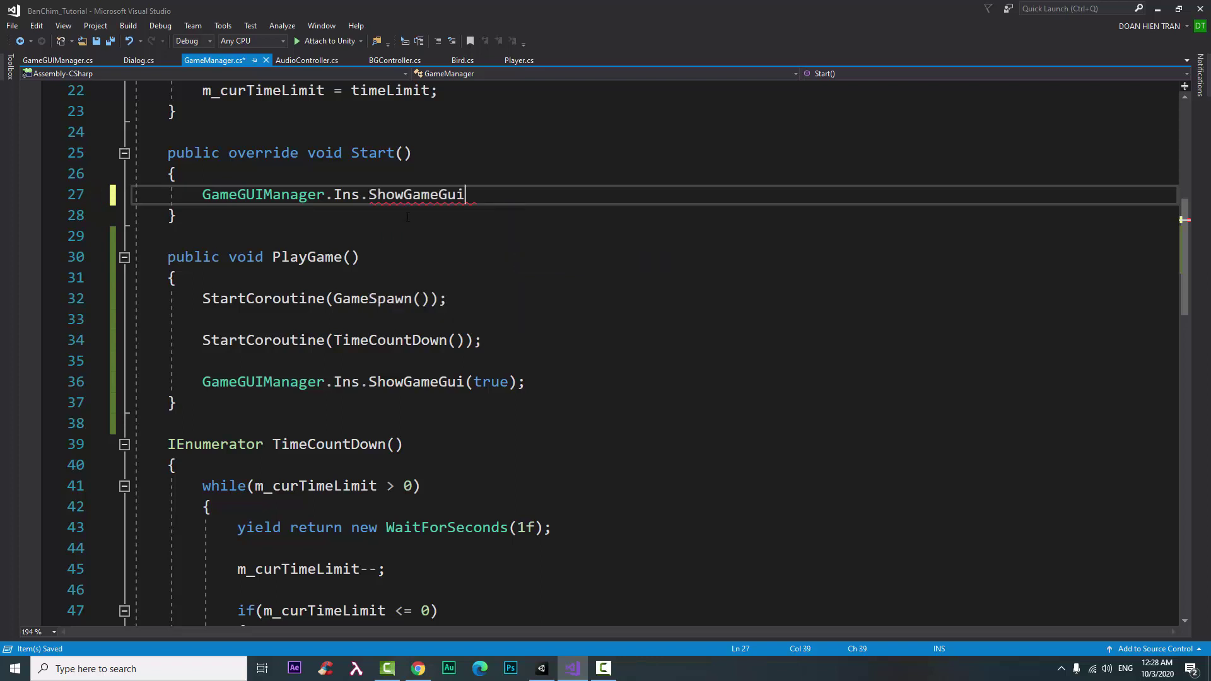
type("(fa")
key("Tab")
type(")")
type(";")
key("Return")
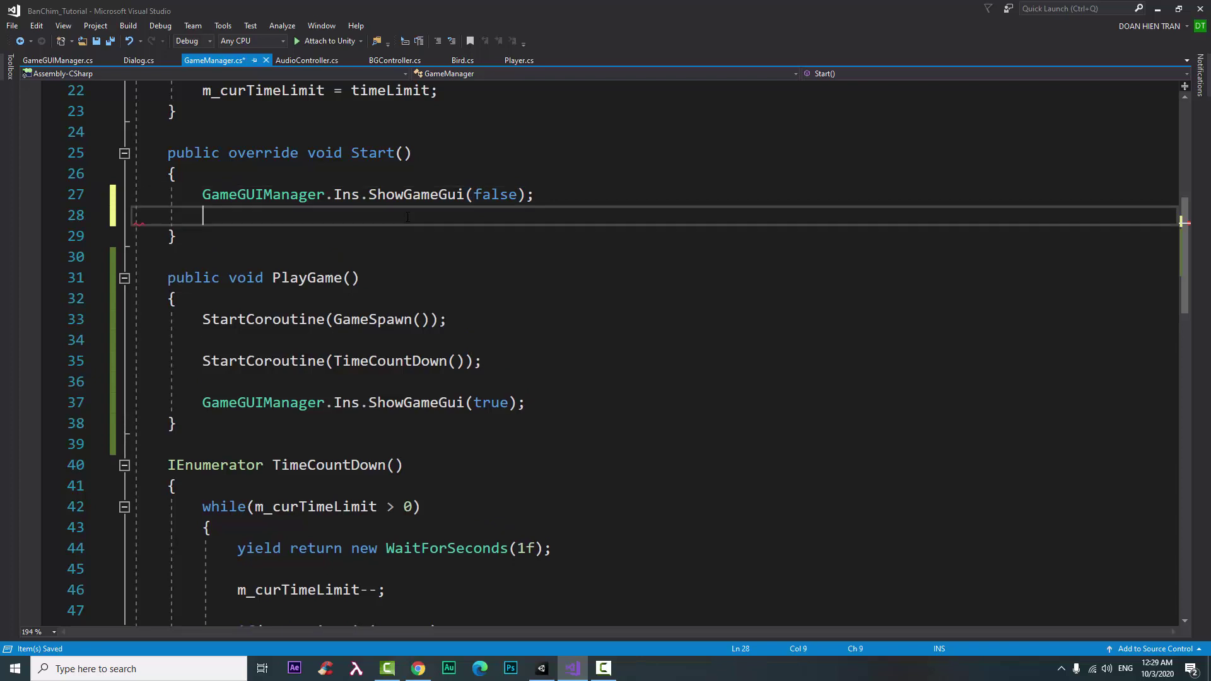
key("ctrl+s")
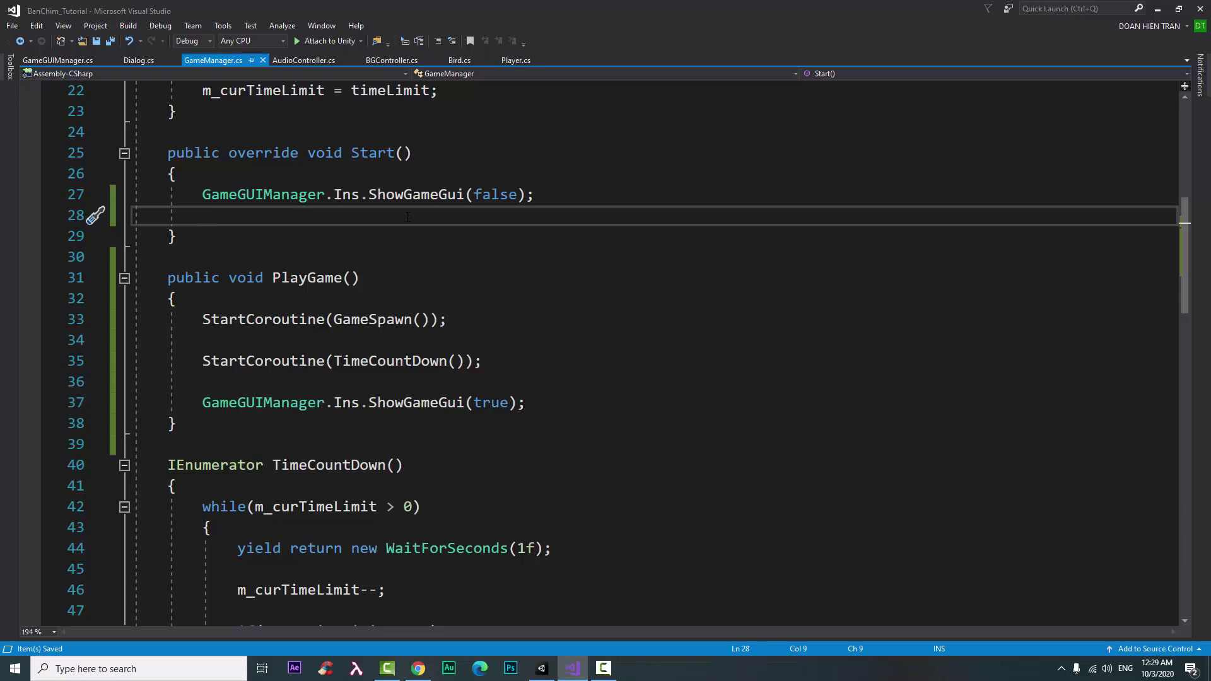
Step: Add GameGUIManager.Ins.UpdateKilledCounting(m_birdKilled); below it and save
type("gam")
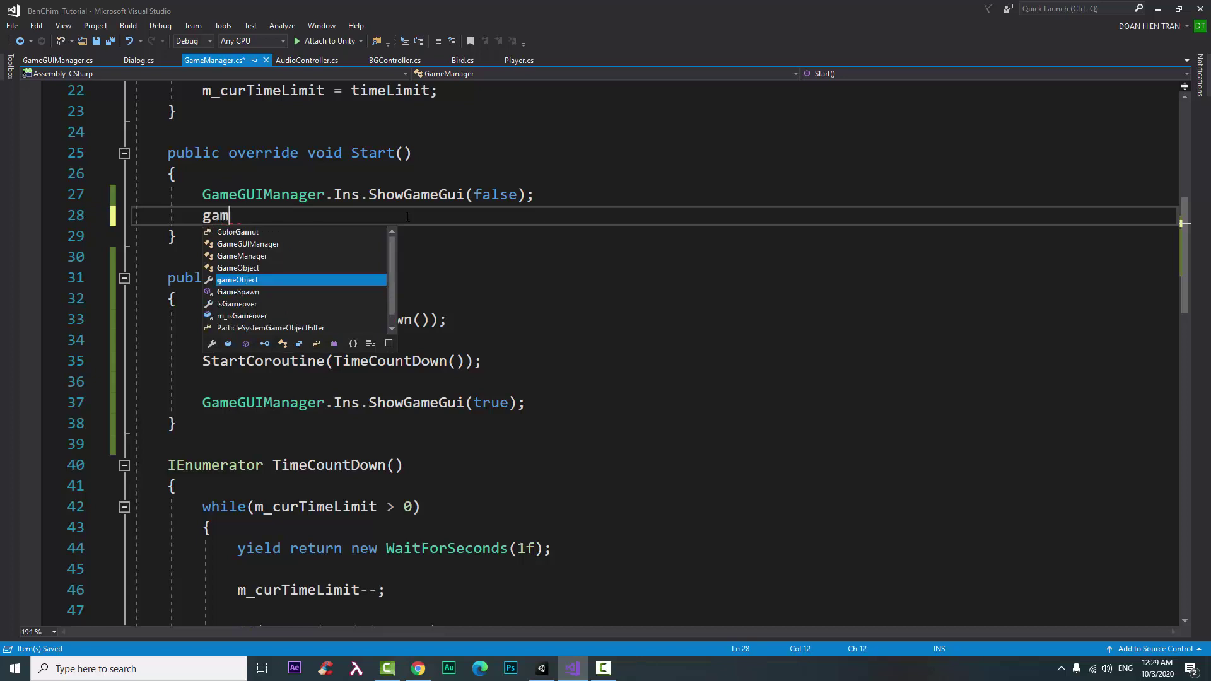
type("eG")
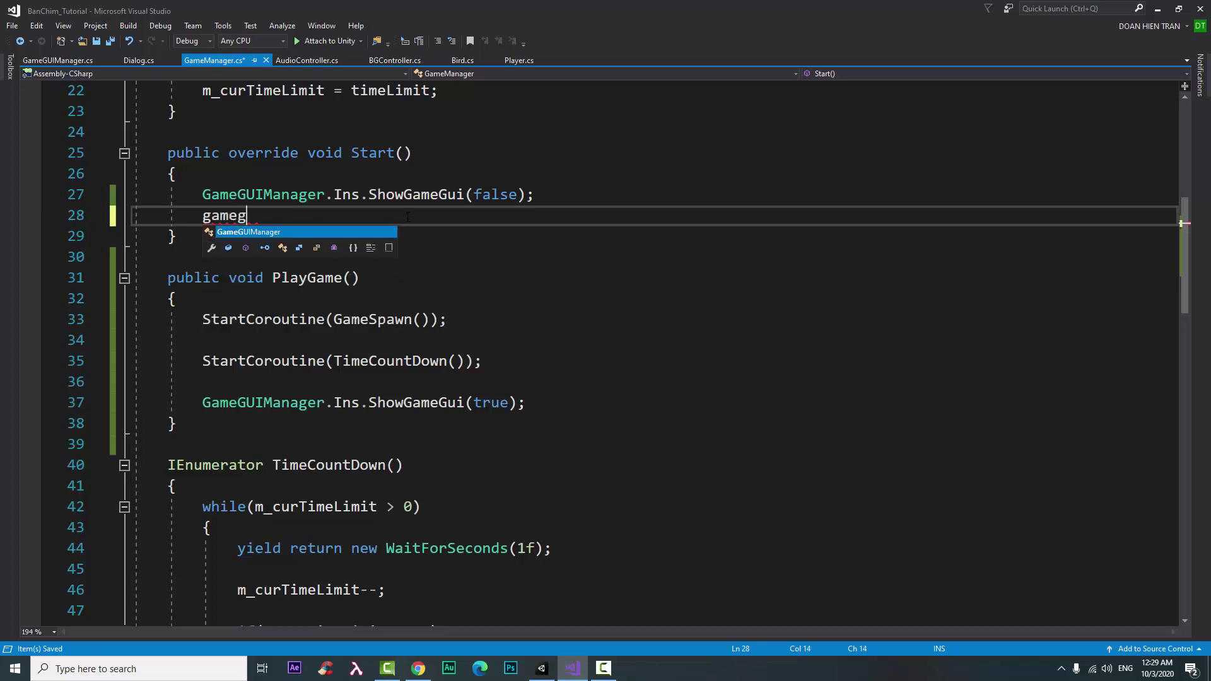
type(".Ins")
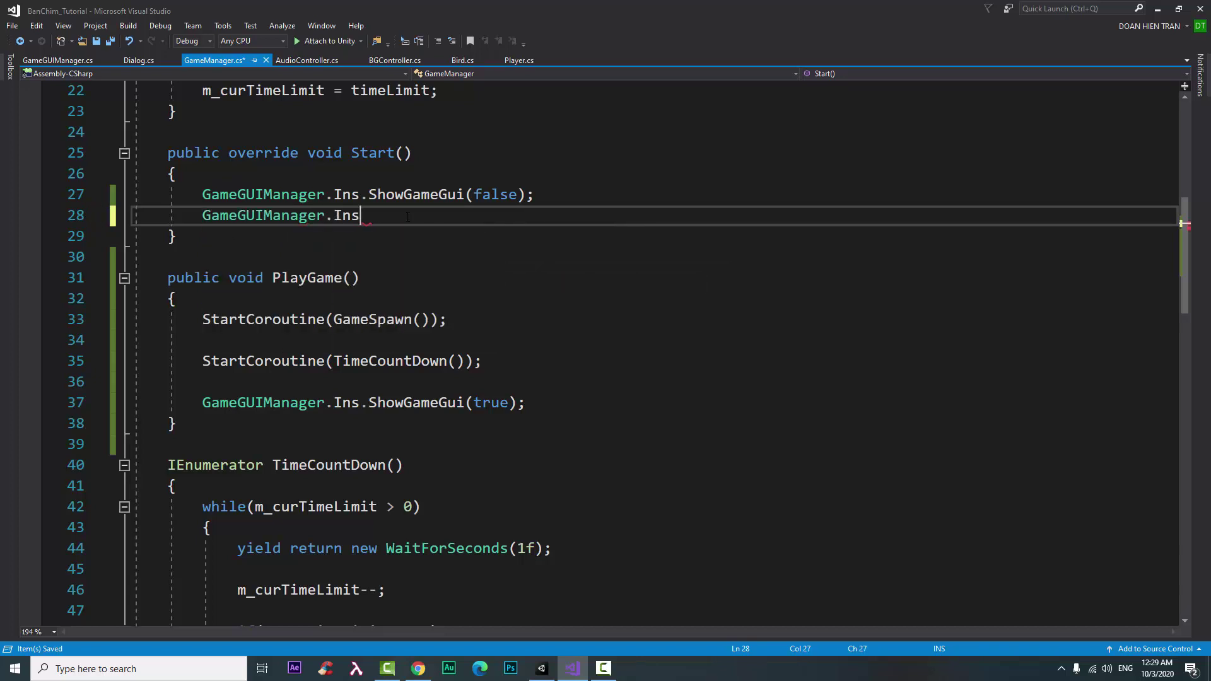
type(".up")
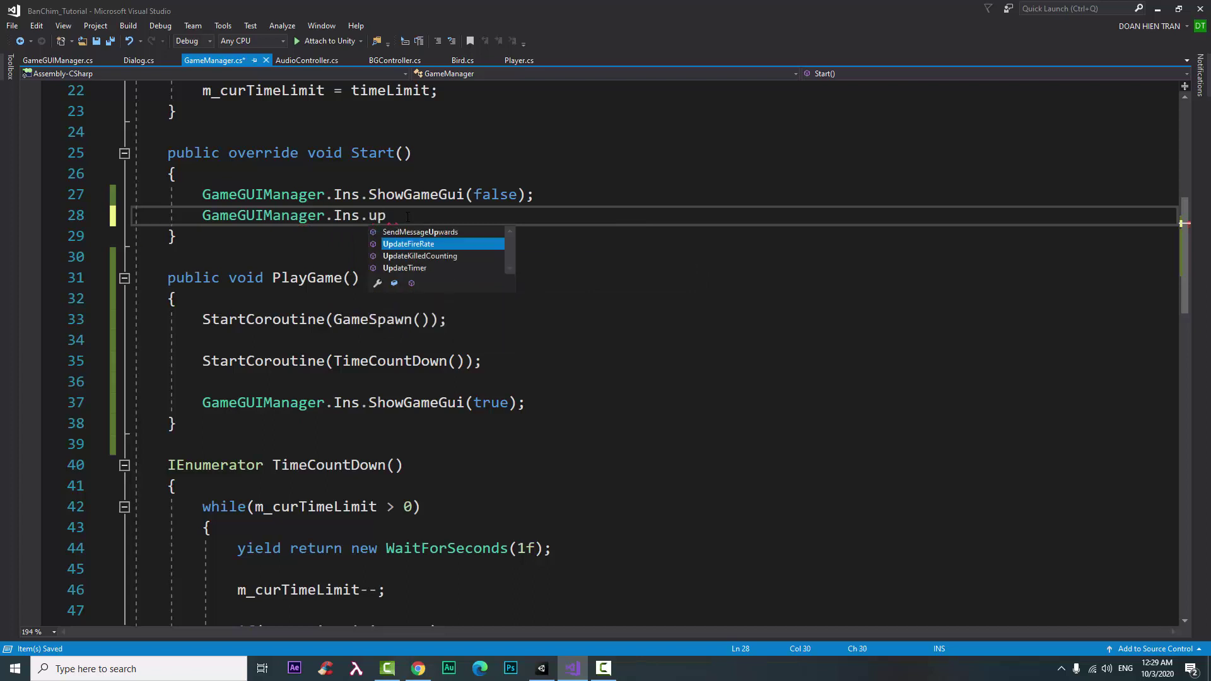
key("Down")
key("Tab")
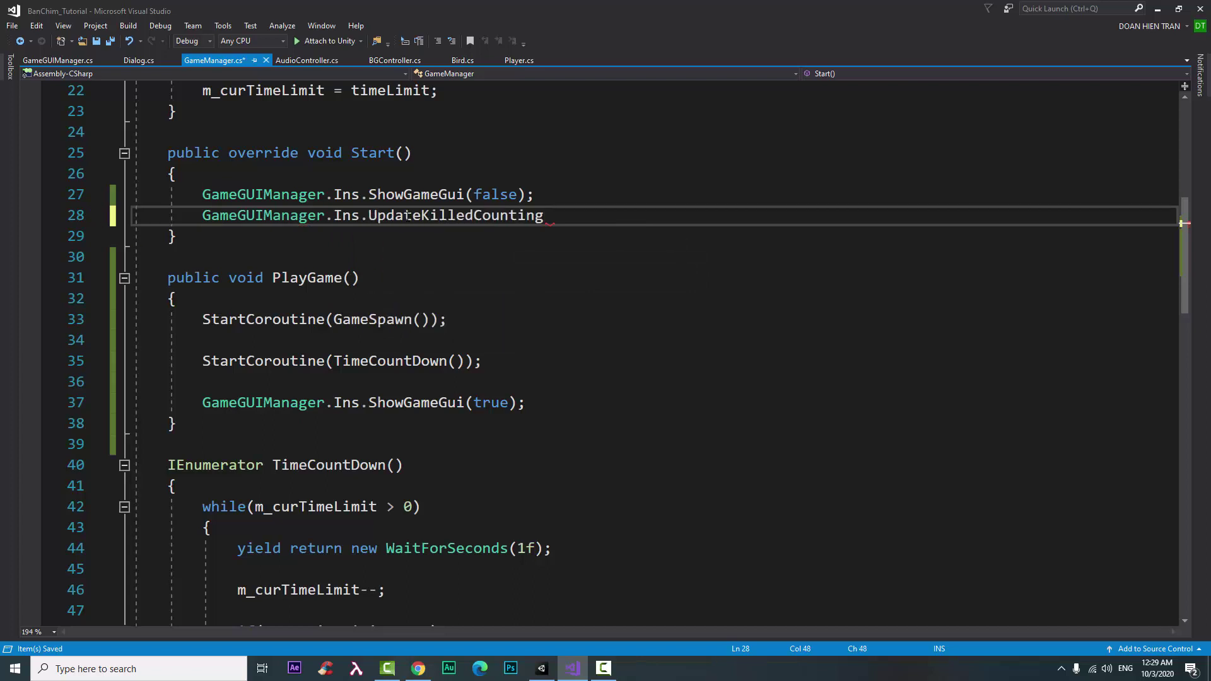
type("(")
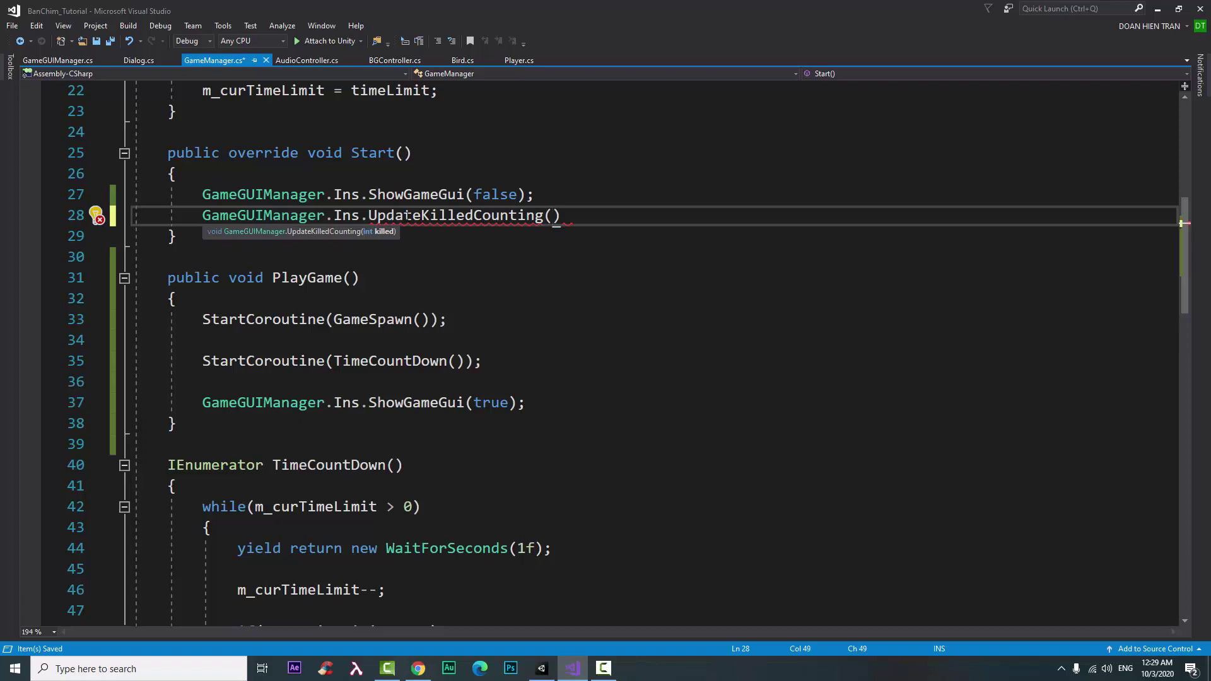
type("m")
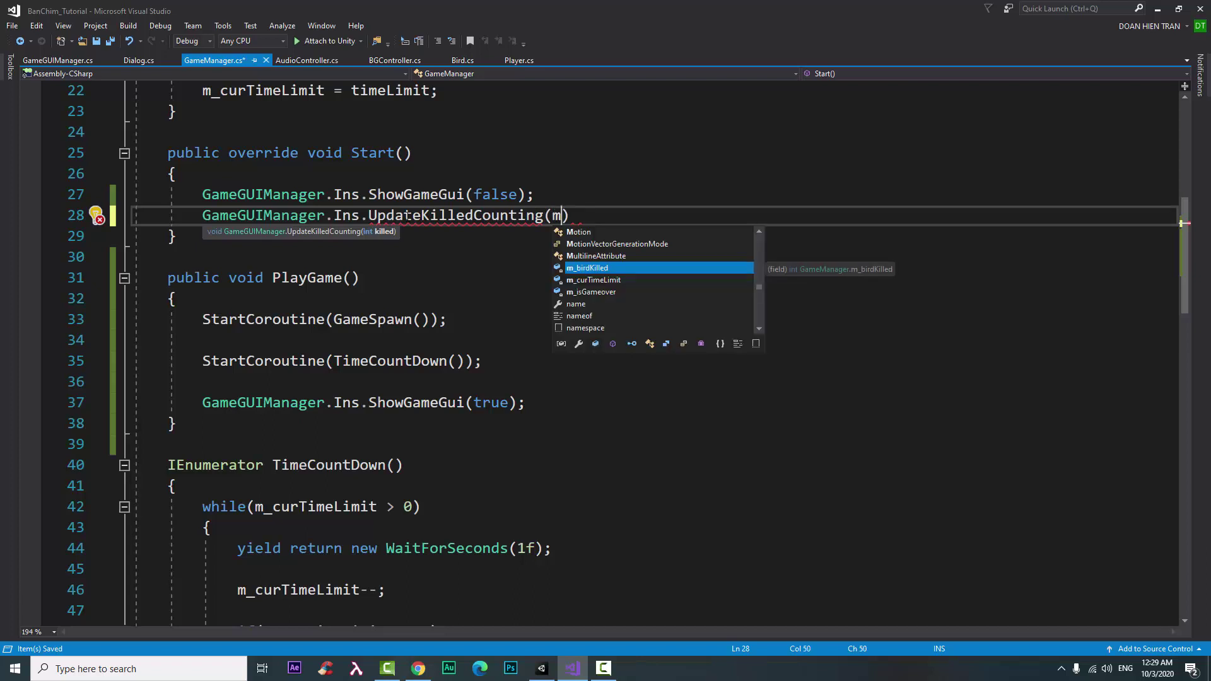
type("_")
type(")")
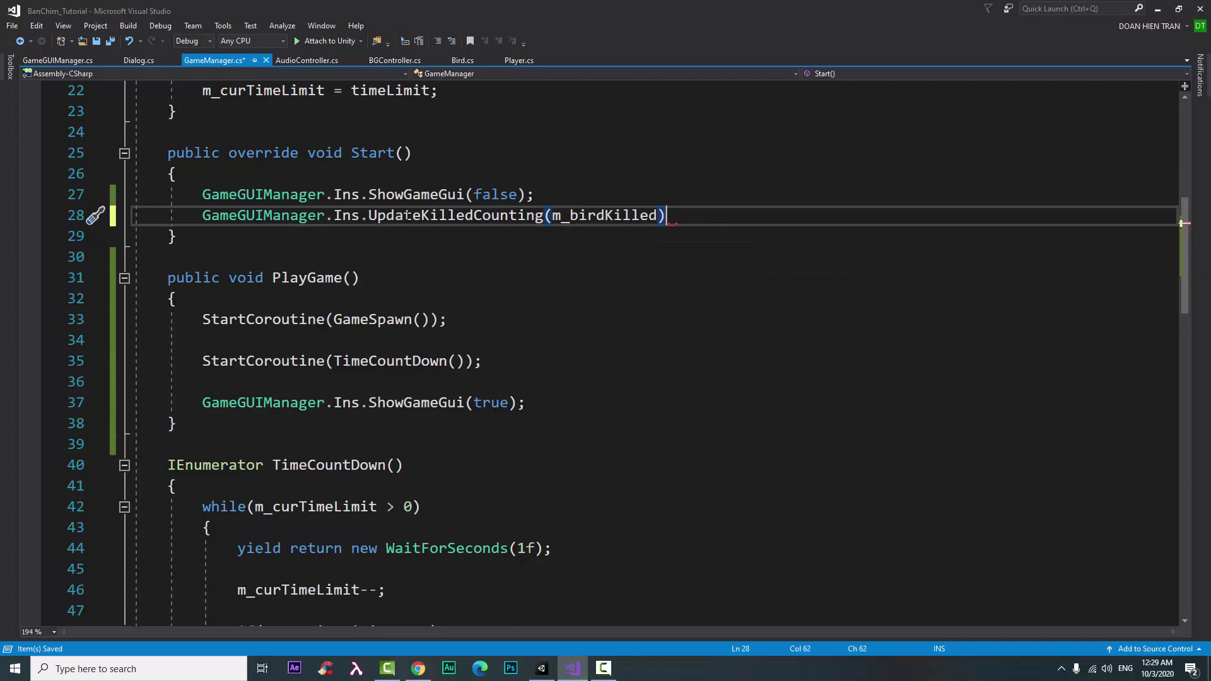
type(";")
key("ctrl+s")
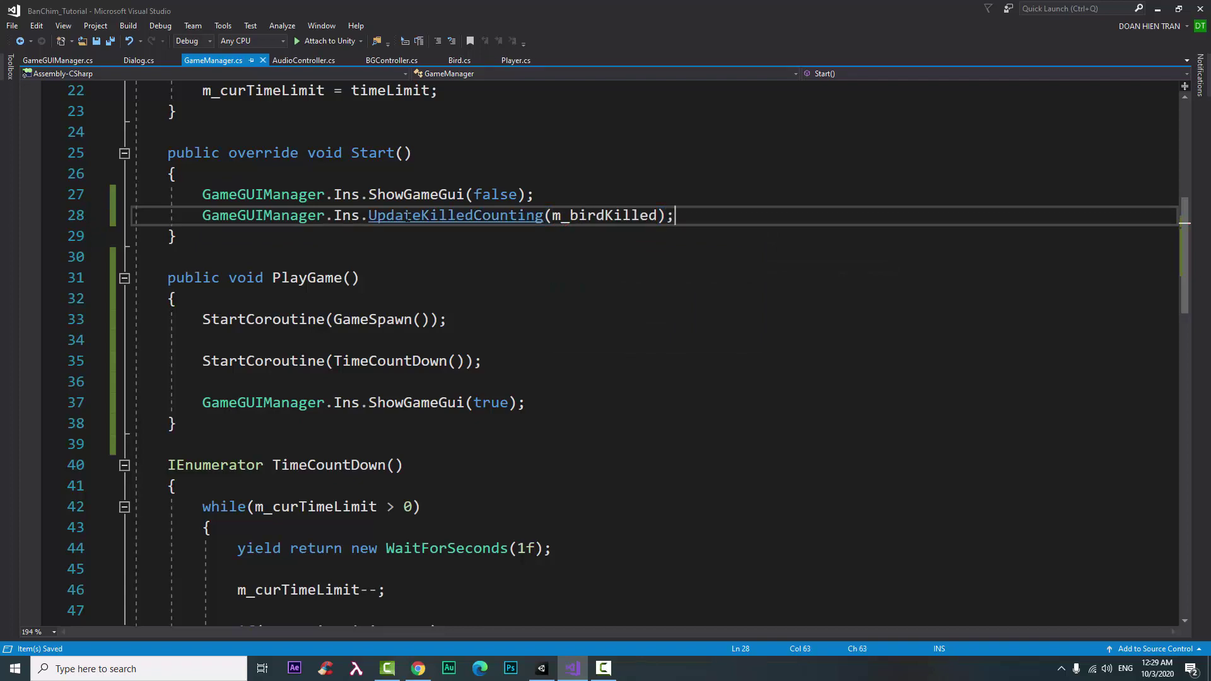
Step: Start a new IntToTime method on a blank line after SpawnBird
scroll(403, 227, "down", 4)
scroll(397, 246, "down", 2)
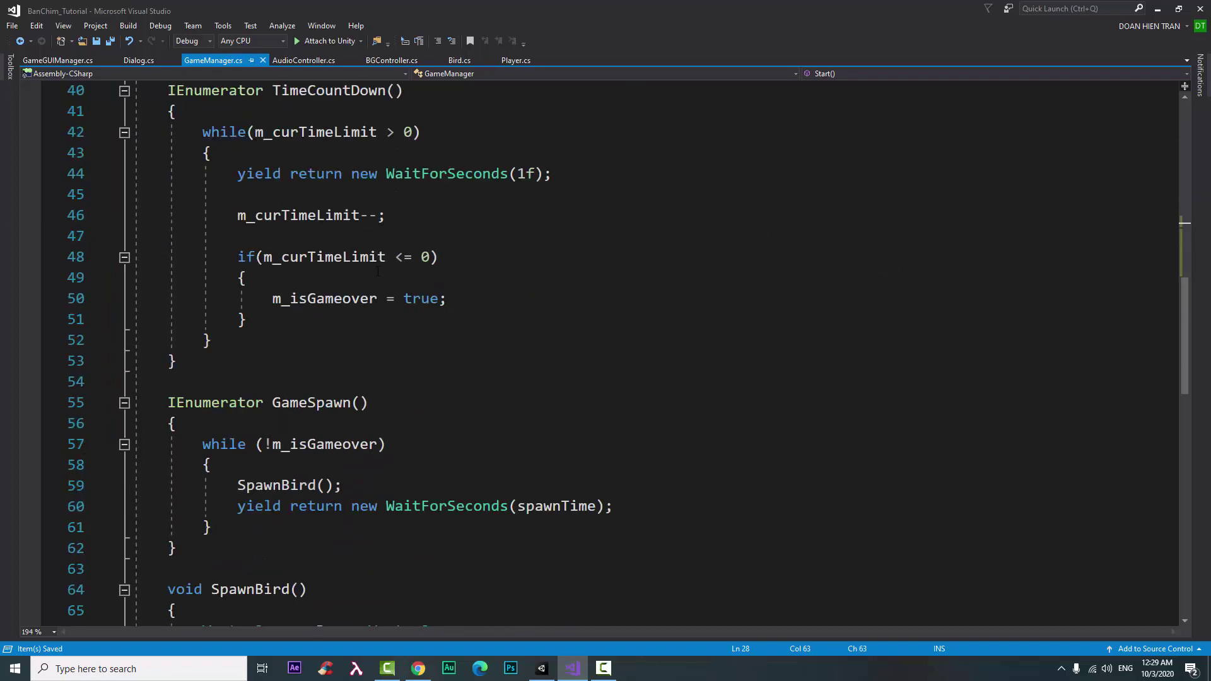
scroll(388, 264, "down", 3)
scroll(378, 279, "down", 3)
scroll(328, 340, "down", 2)
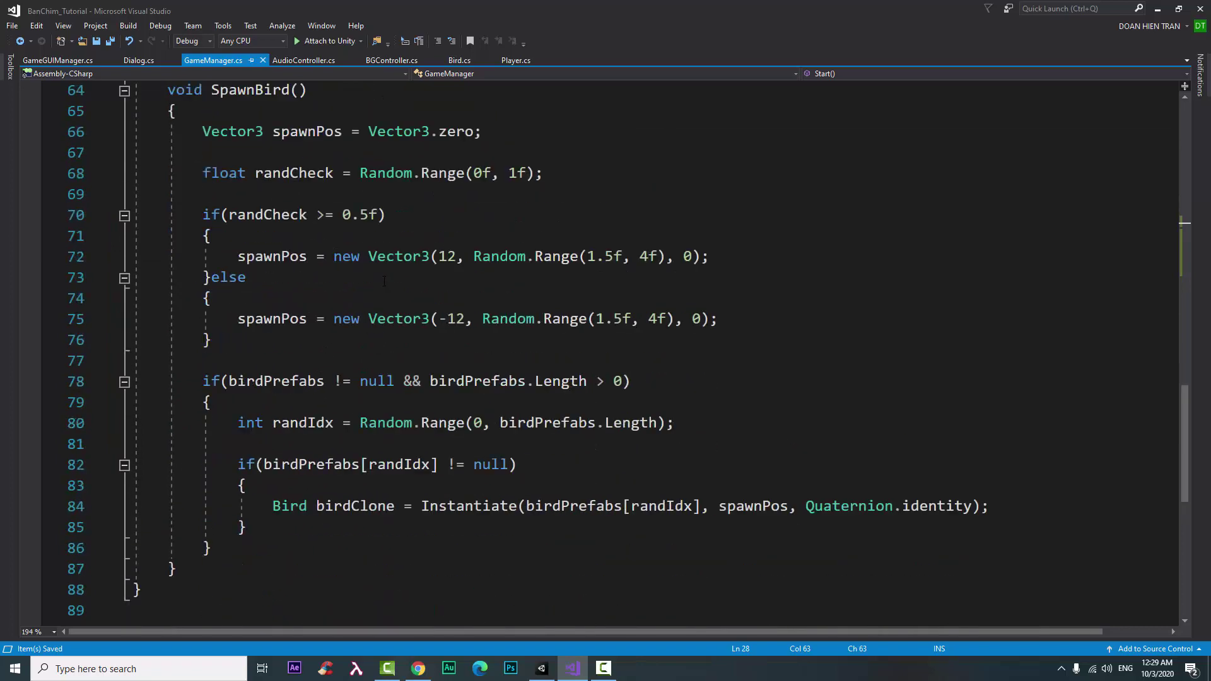
scroll(284, 403, "down", 1)
scroll(250, 438, "up", 1)
scroll(250, 438, "down", 1)
scroll(243, 438, "down", 1)
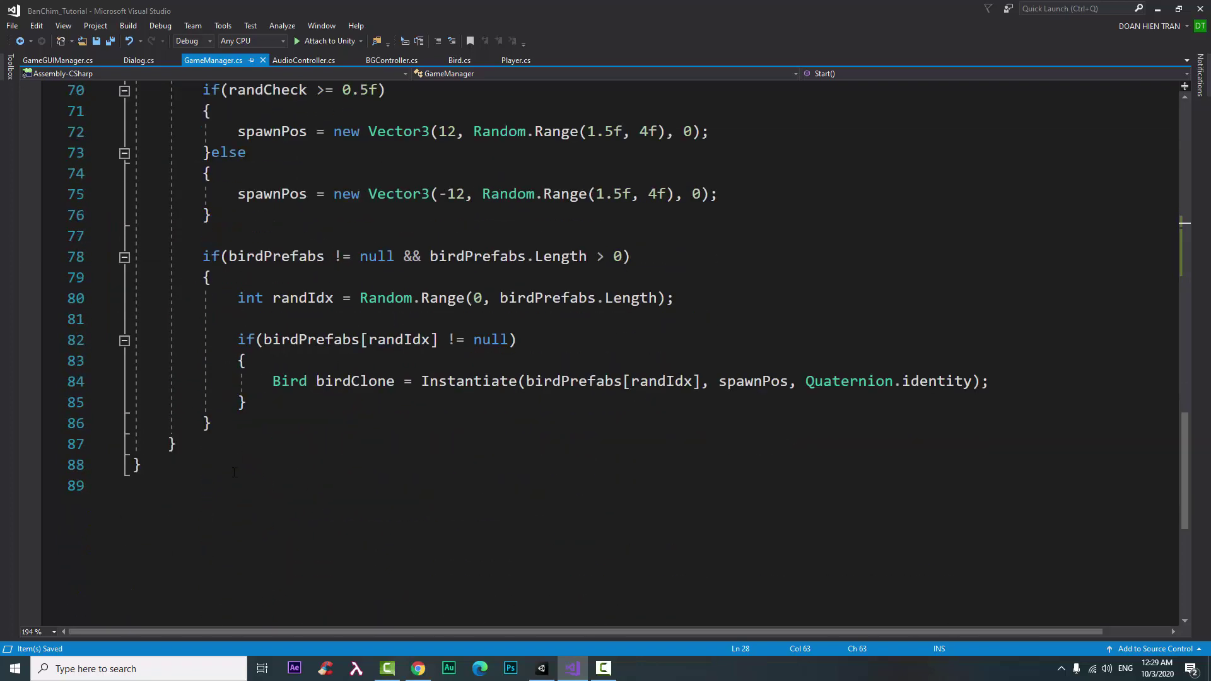
left_click(231, 437)
key("Return")
key("Return")
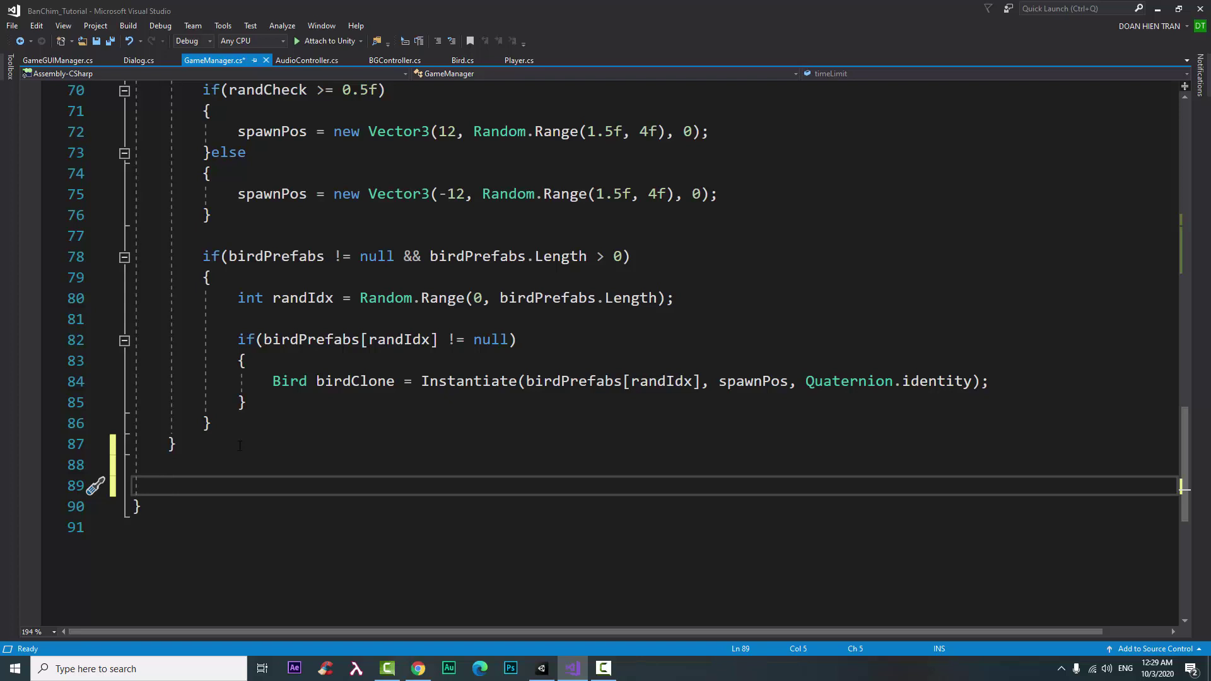
type("v")
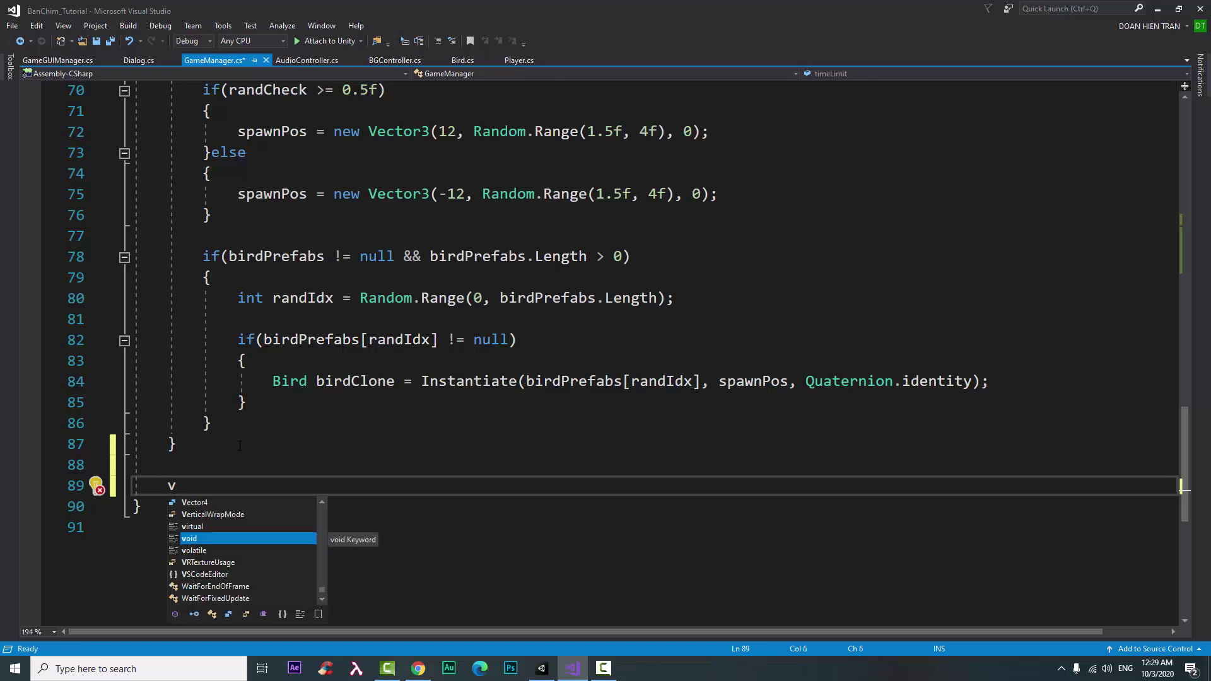
type("oid ")
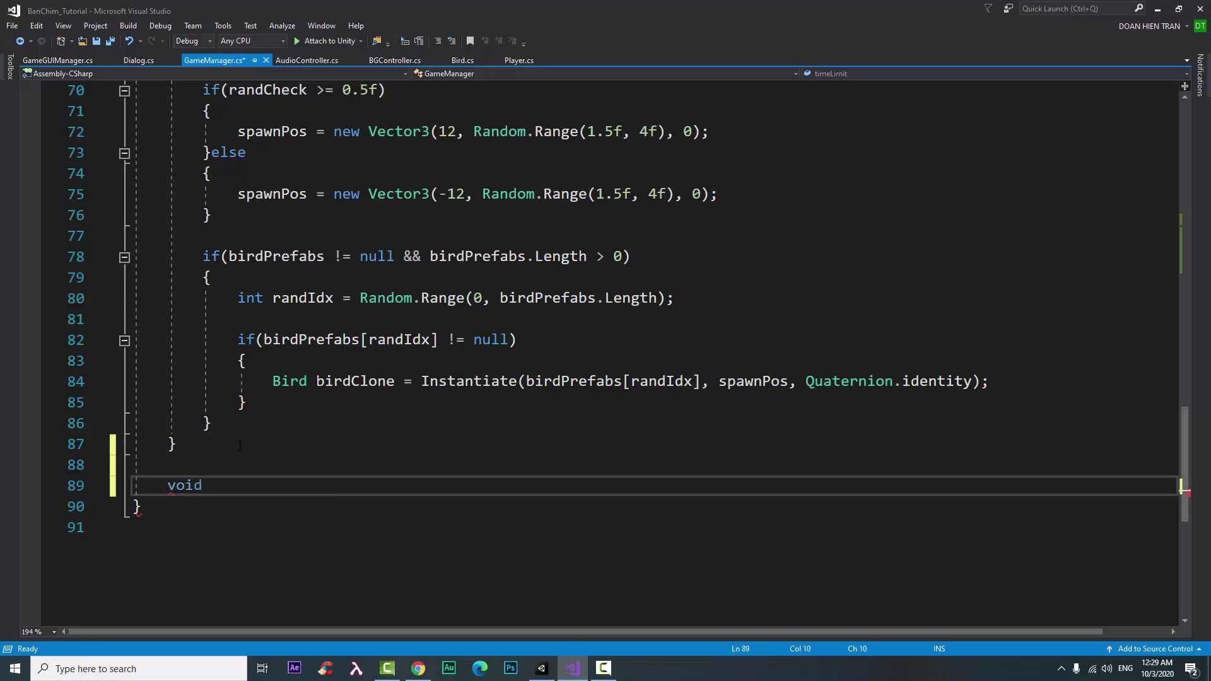
type("IntT")
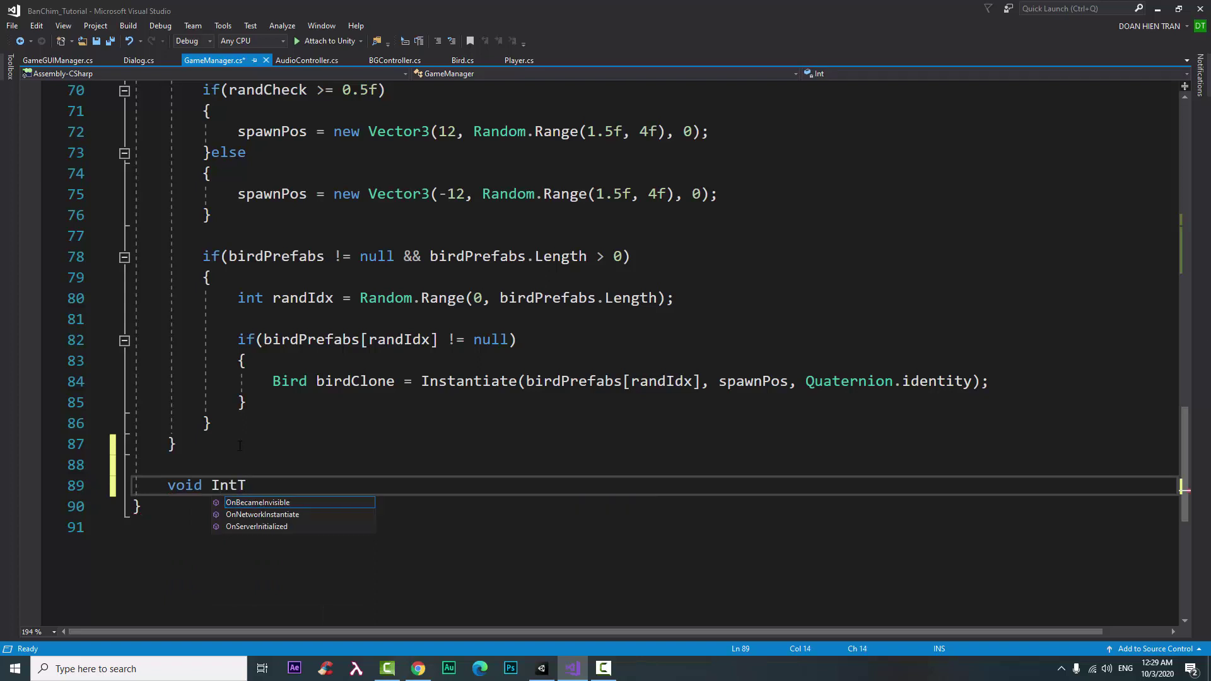
type("oTime")
Step: Change its return type to string, add the (int time) parameter, and open an empty body
key("Escape")
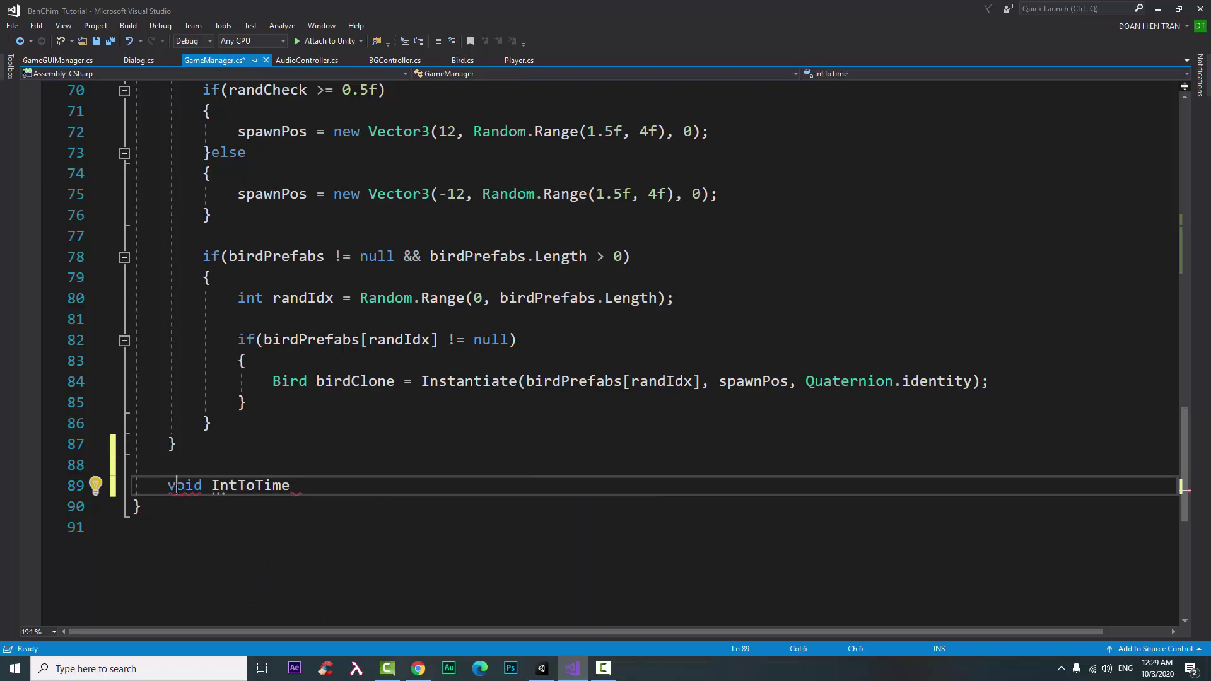
double_click(179, 489)
type("str")
key("Tab")
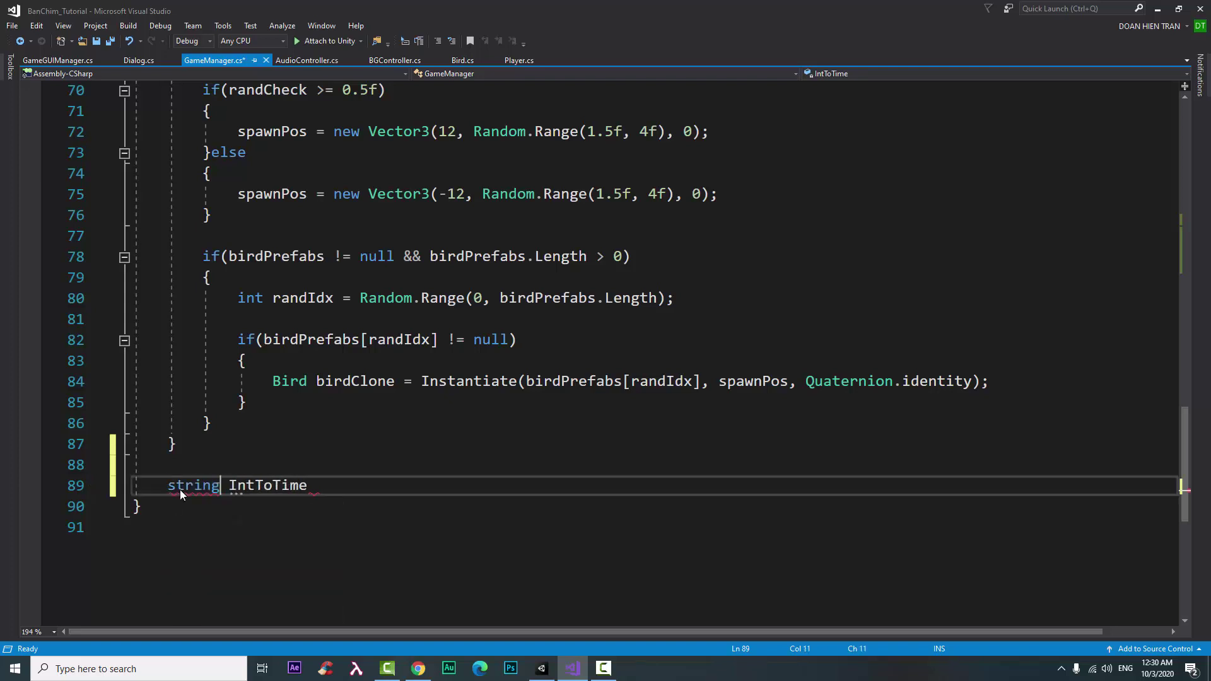
key("End")
type("(i")
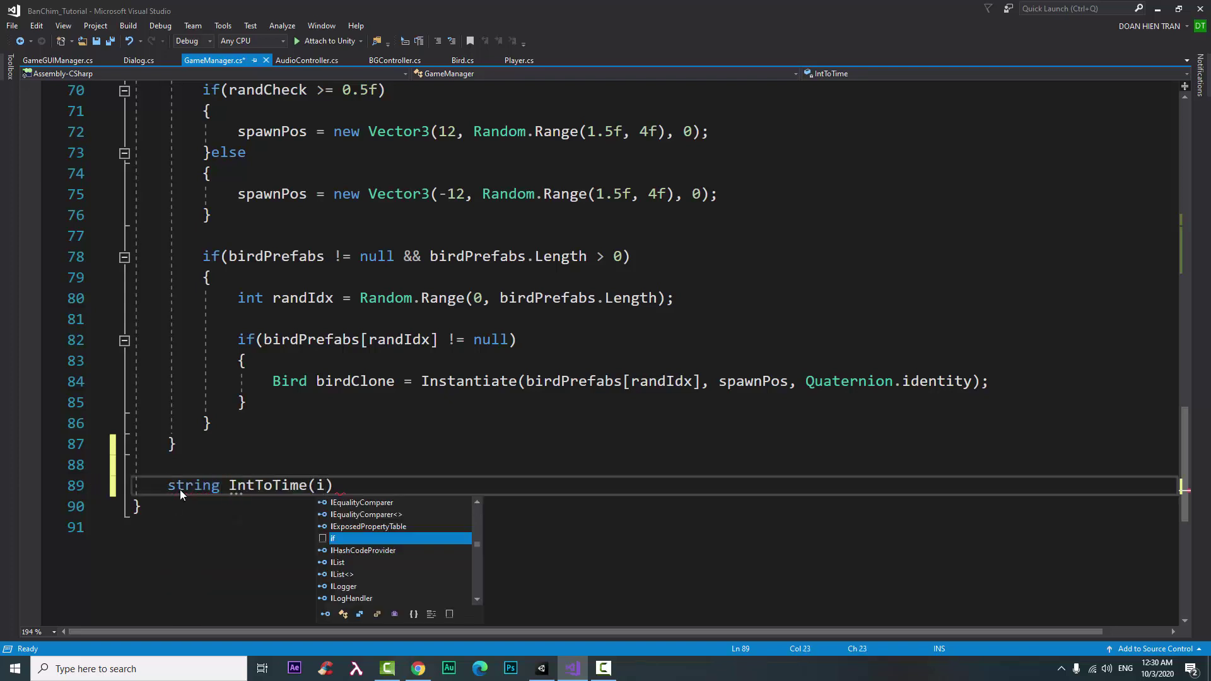
type("nt time)")
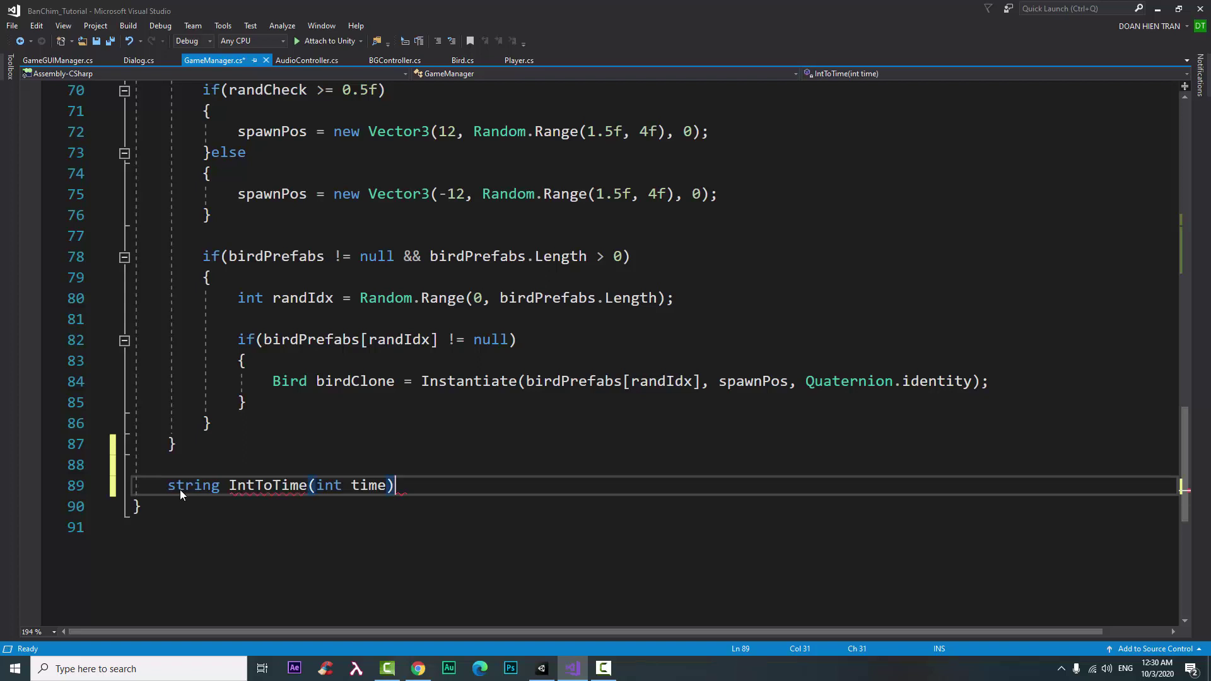
type(" {")
key("Return")
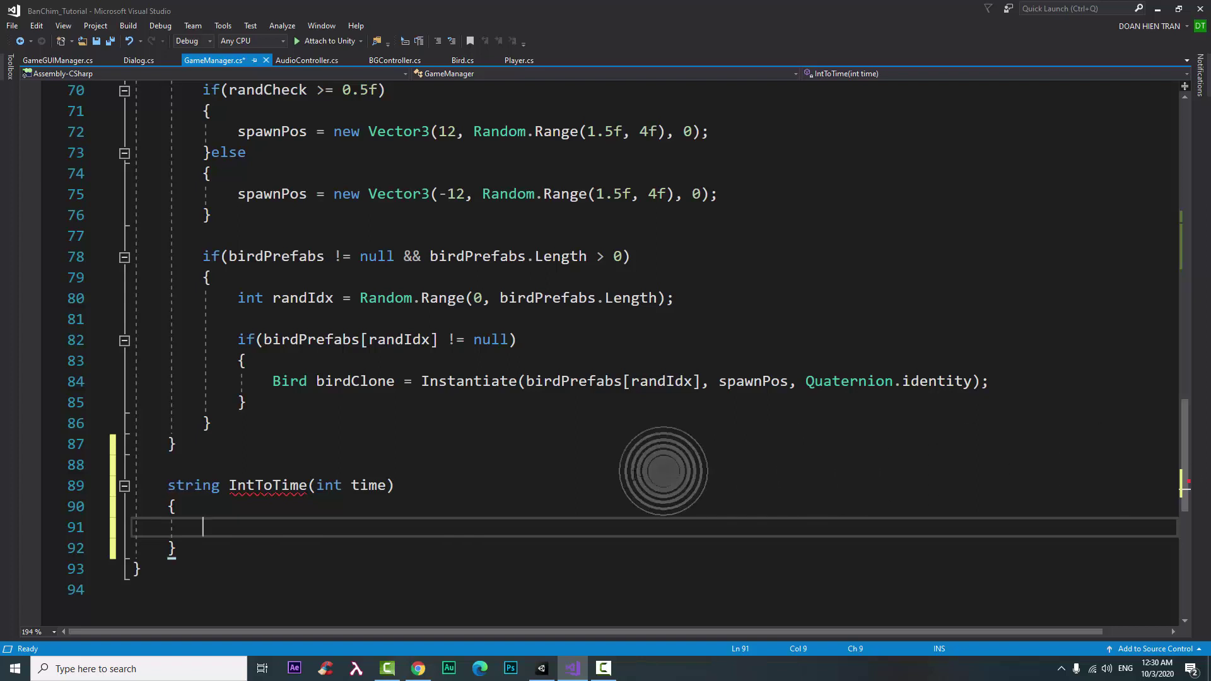
Step: Write float minutes = Mathf.Floor(time / 60); as the first line of IntToTime
type("fl")
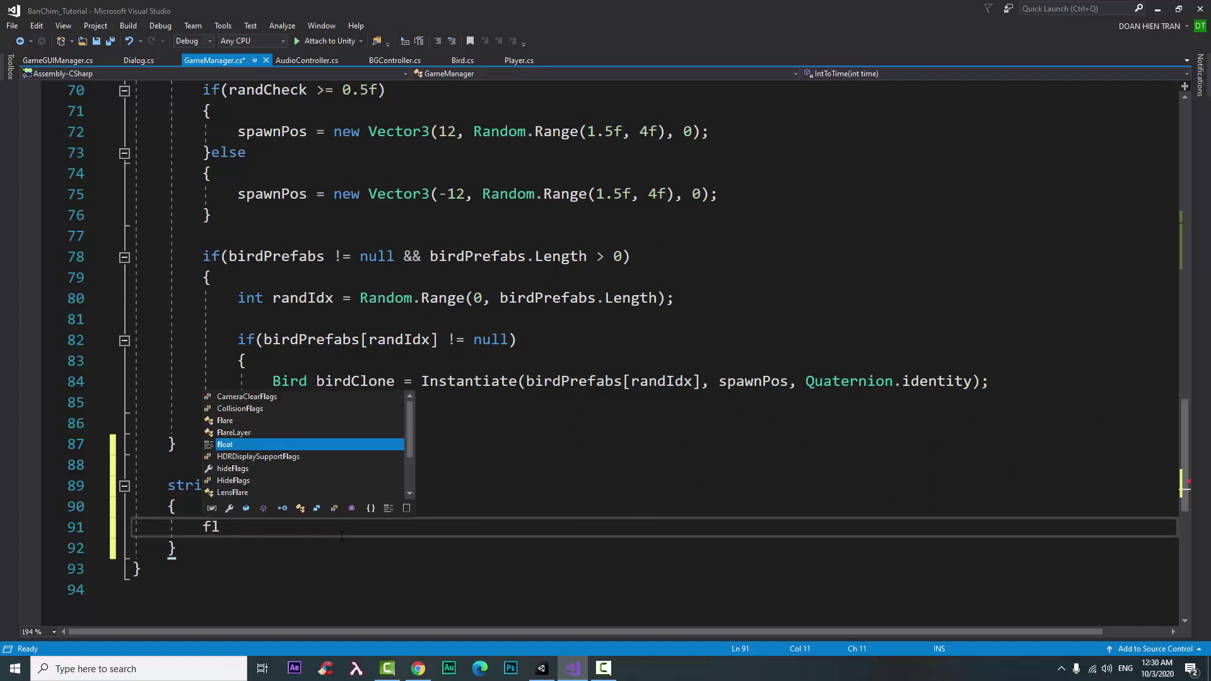
key("Tab")
type("in")
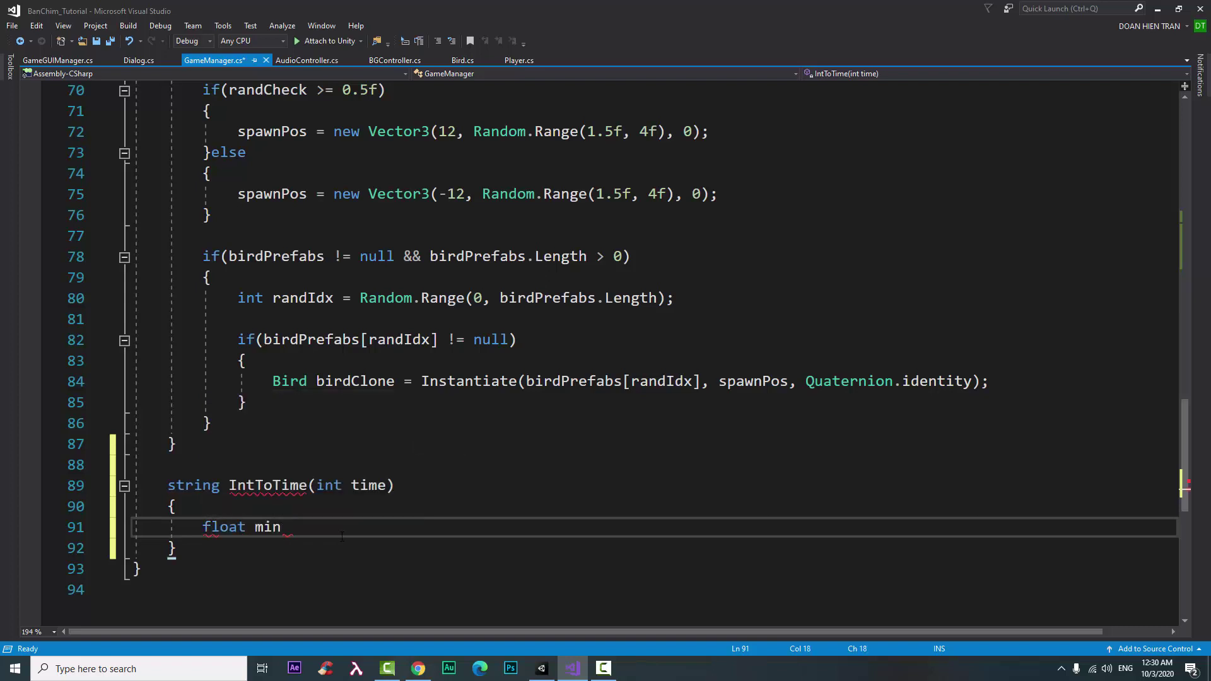
type("ute")
type(" = mat")
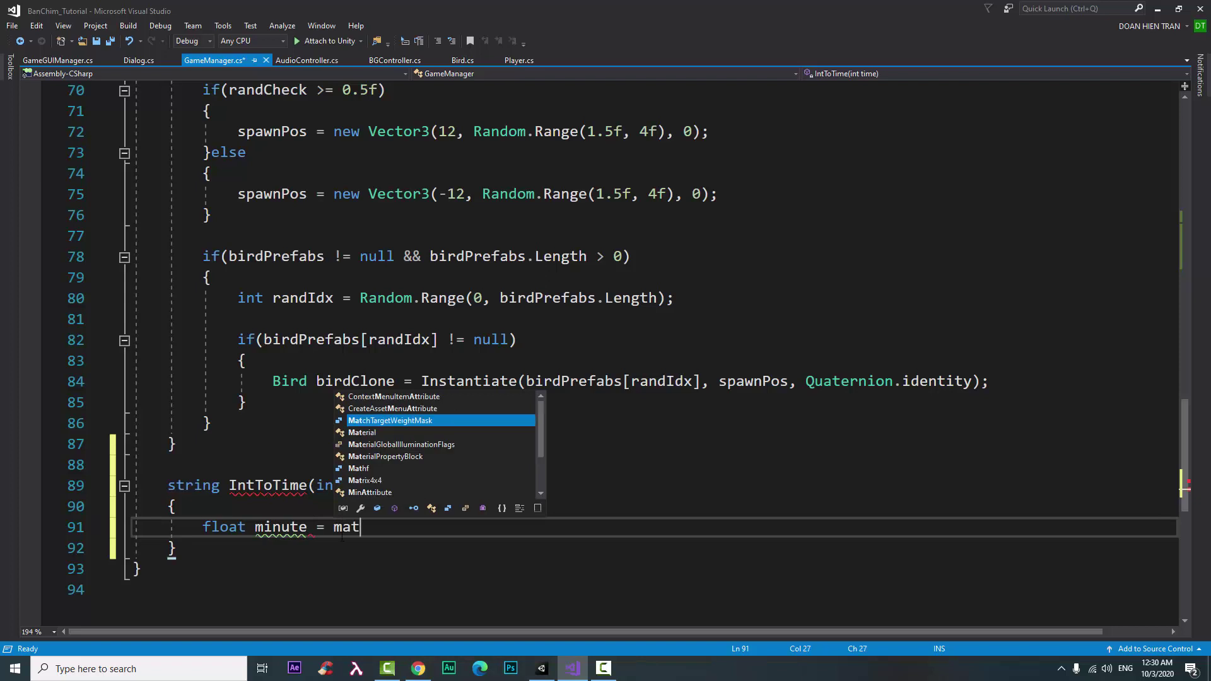
key("Down")
key("Down")
key("Down")
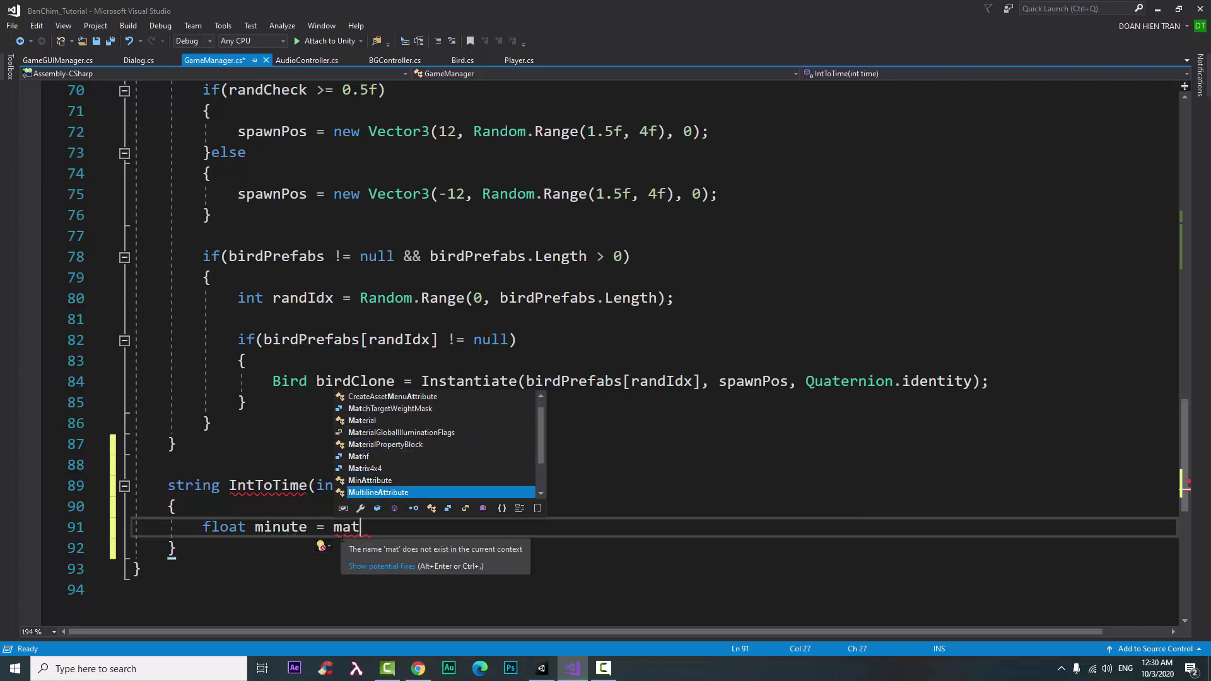
key("Up")
key("Up")
key("Up")
key("Escape")
type("hf")
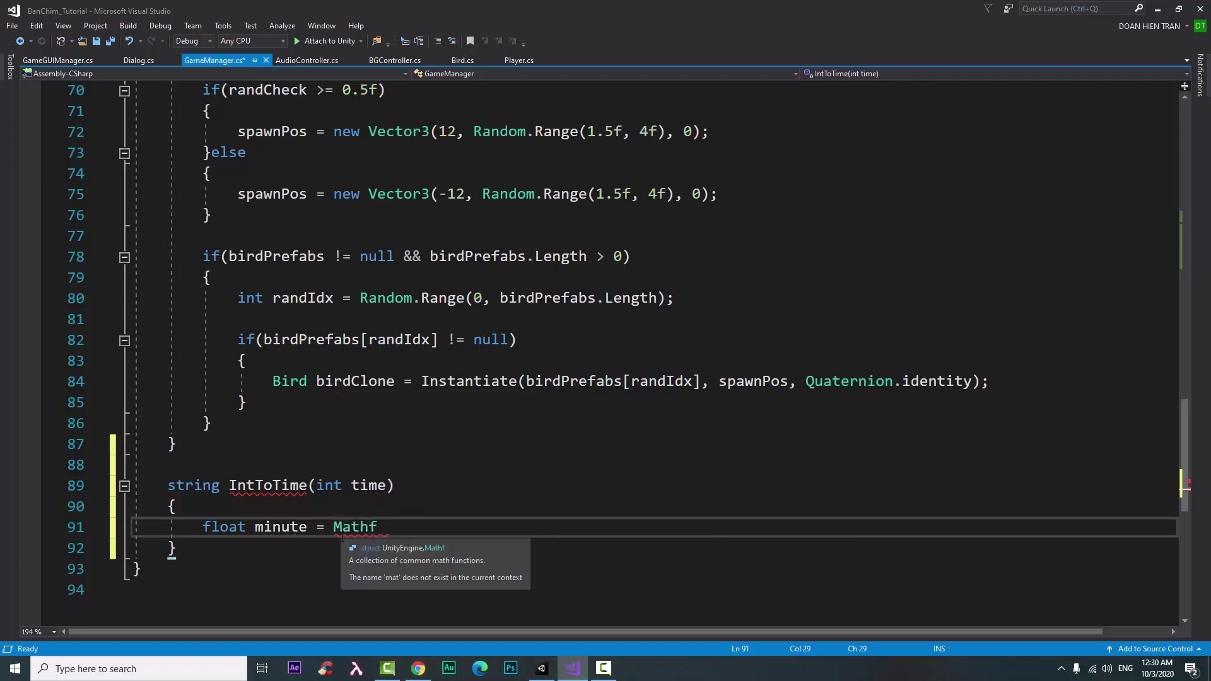
type(".")
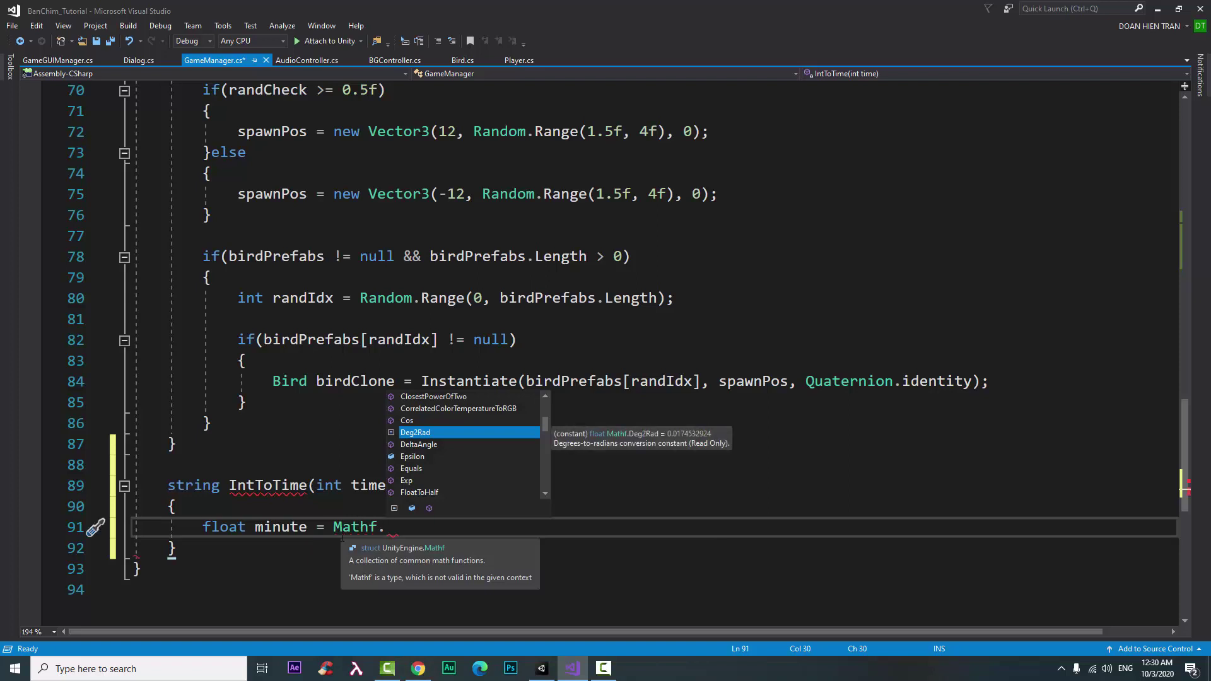
type("f")
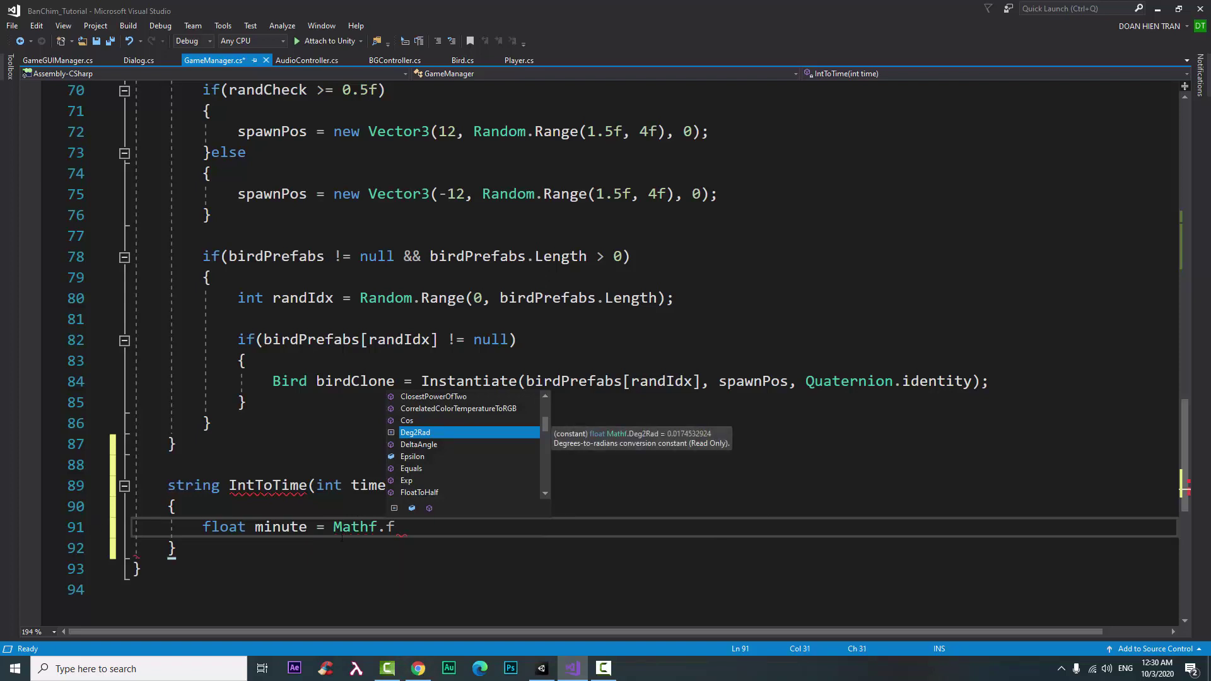
type("l")
key("Tab")
type("(")
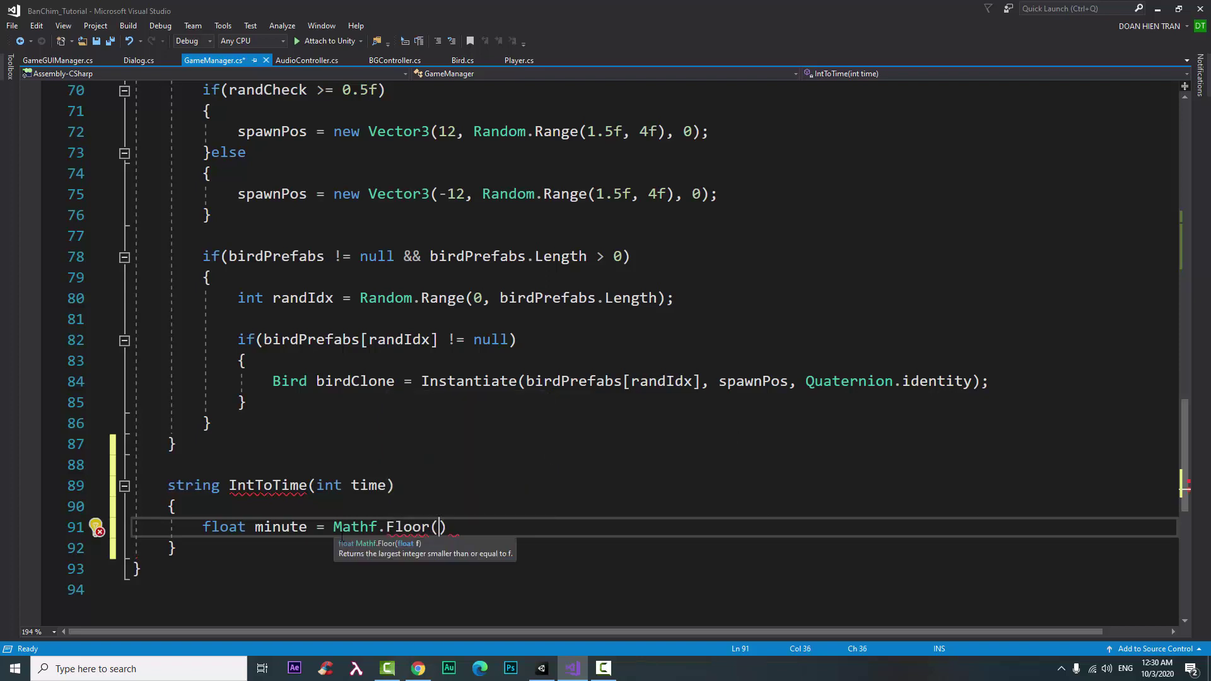
type("t")
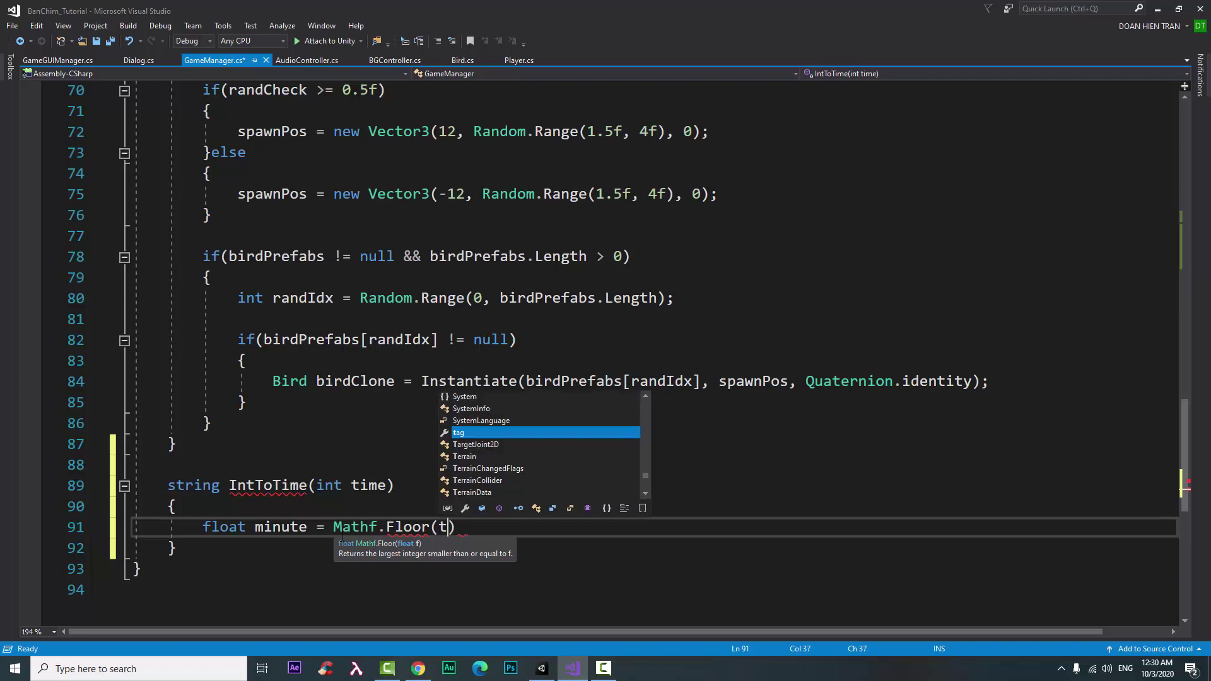
type("i")
key("Tab")
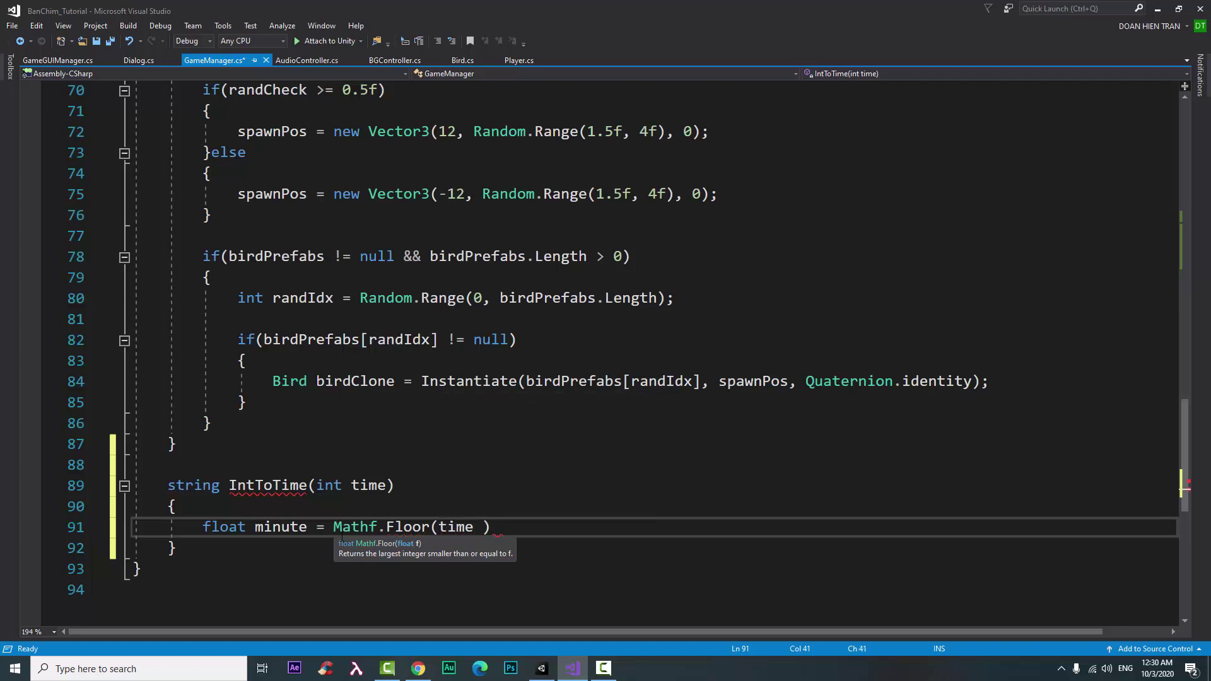
type("/ ")
type("60)")
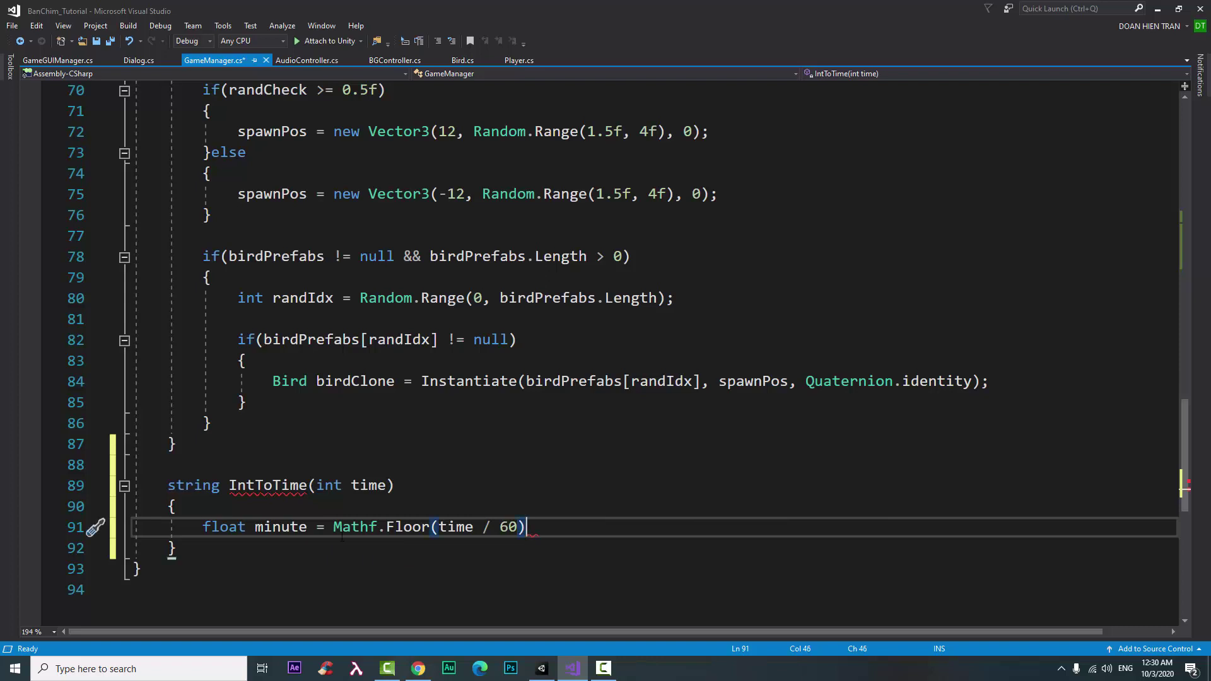
type(";")
key("Return")
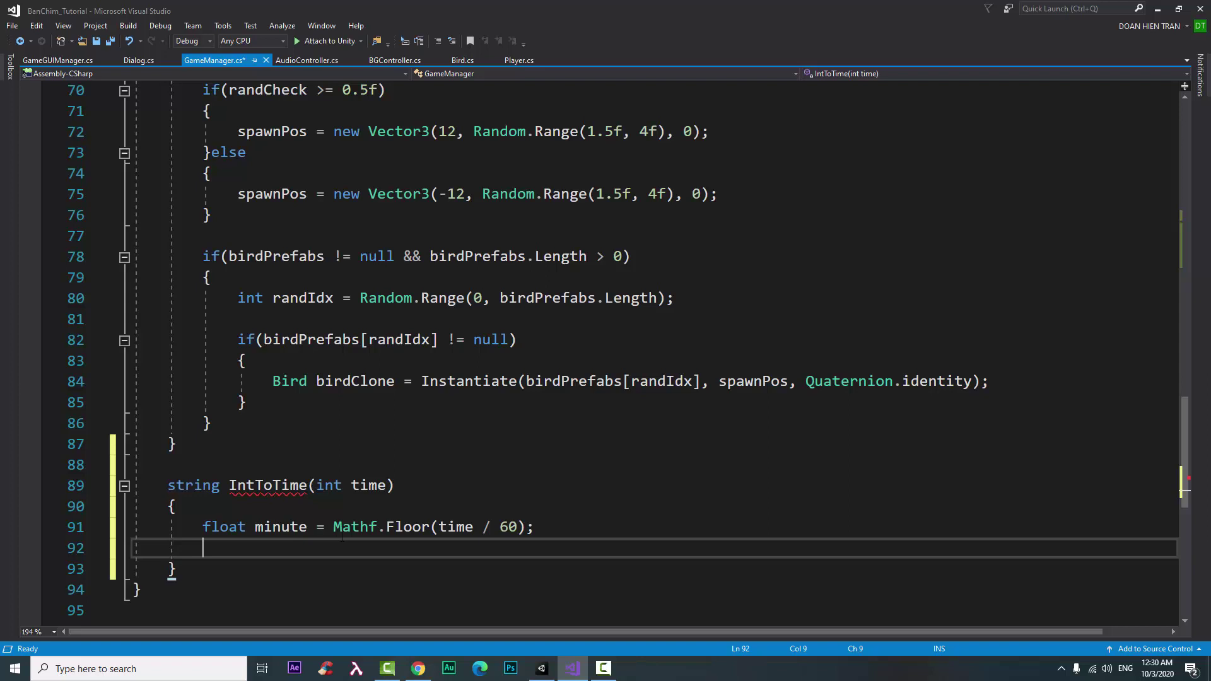
key("Up")
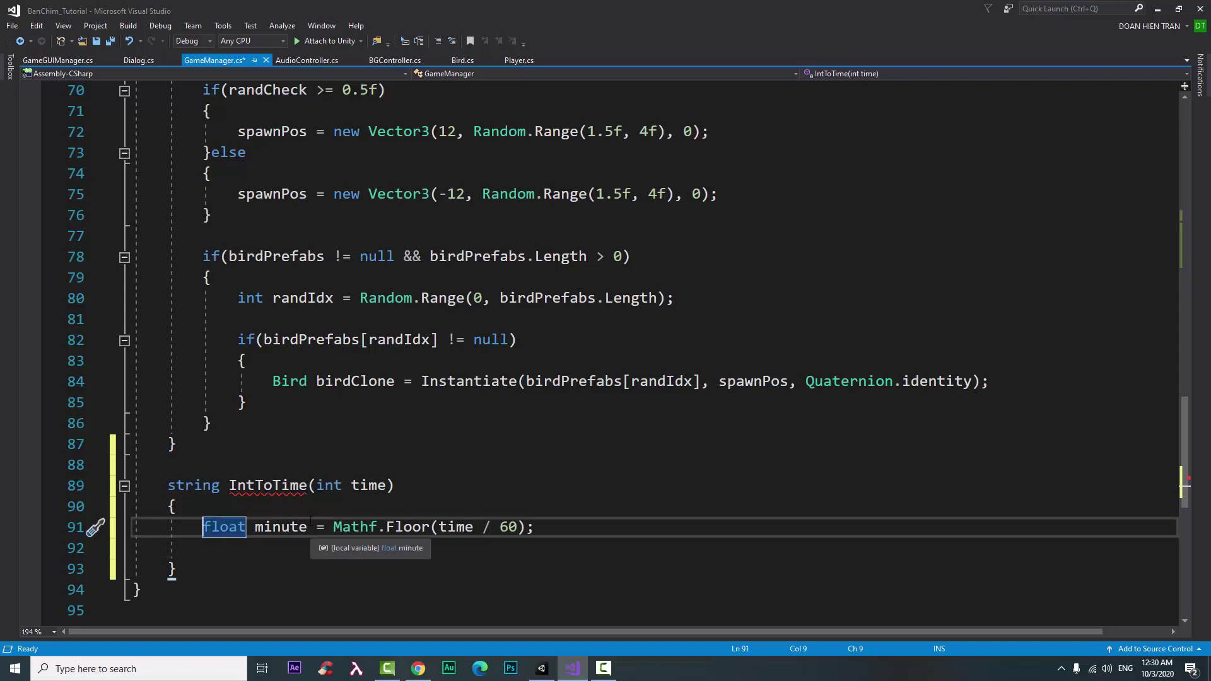
left_click(311, 521)
type("s")
Step: Add float seconds = Mathf.RoundToInt(time % 60); for the leftover seconds
left_click(253, 541)
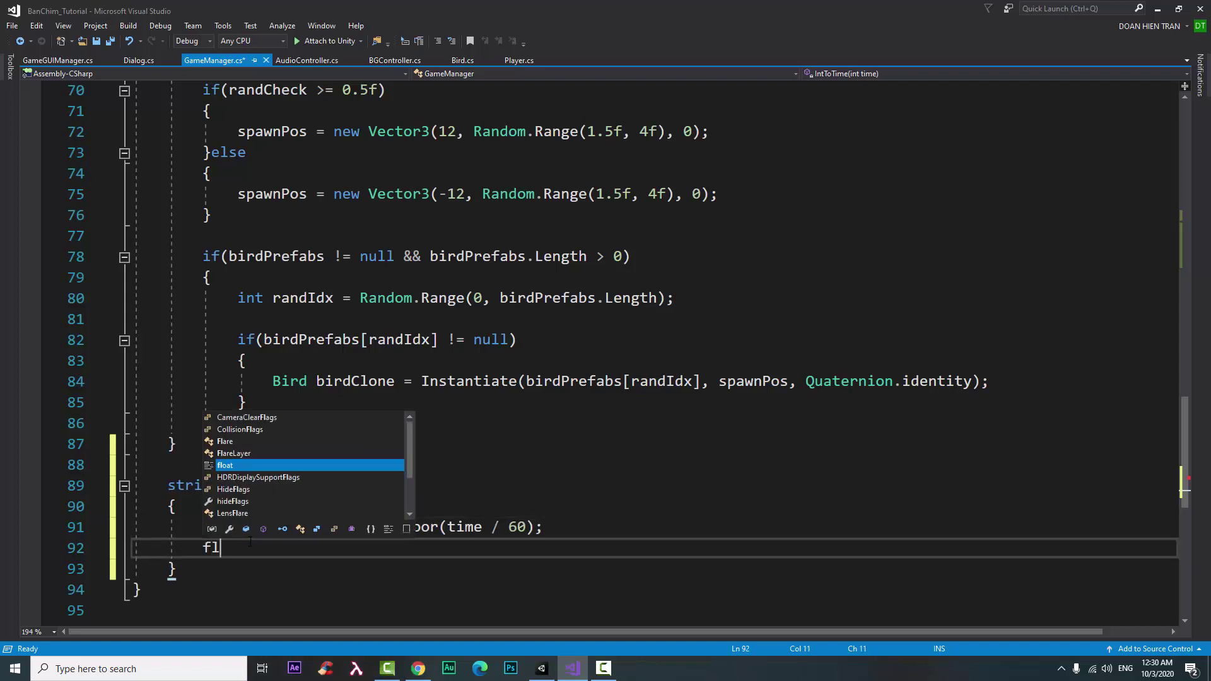
type("float sen")
key("BackSpace")
type("c")
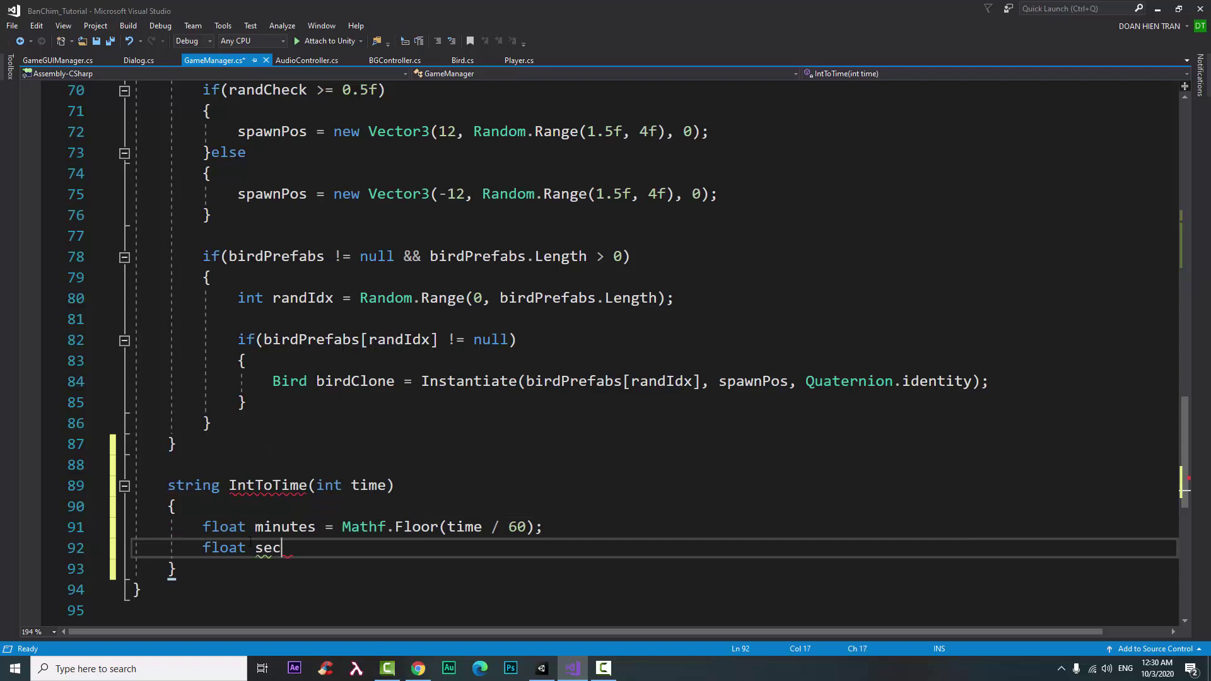
type("onds = ")
type("mat")
key("Tab")
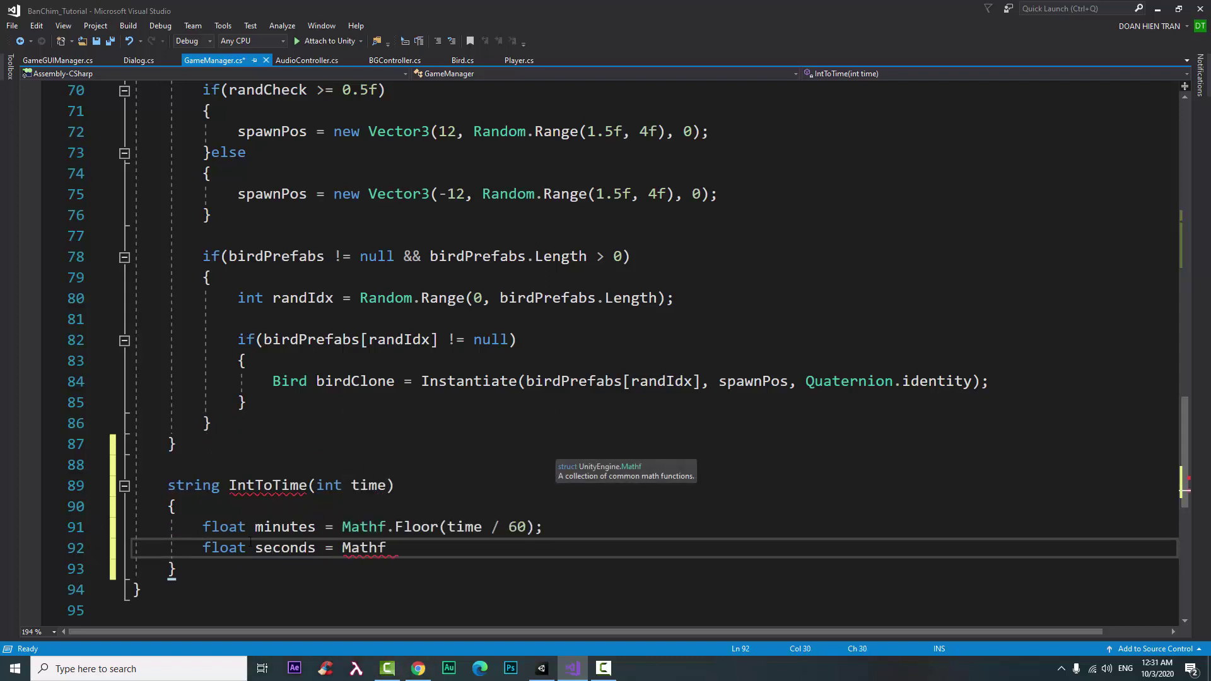
type(".r")
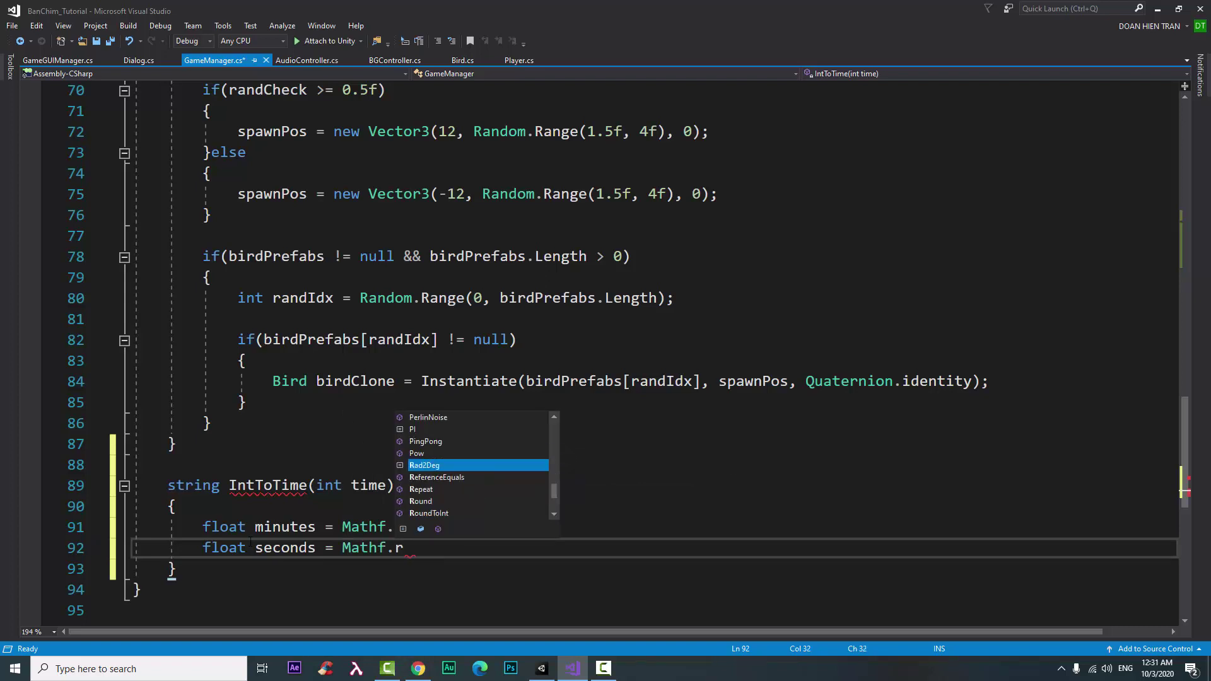
type("o")
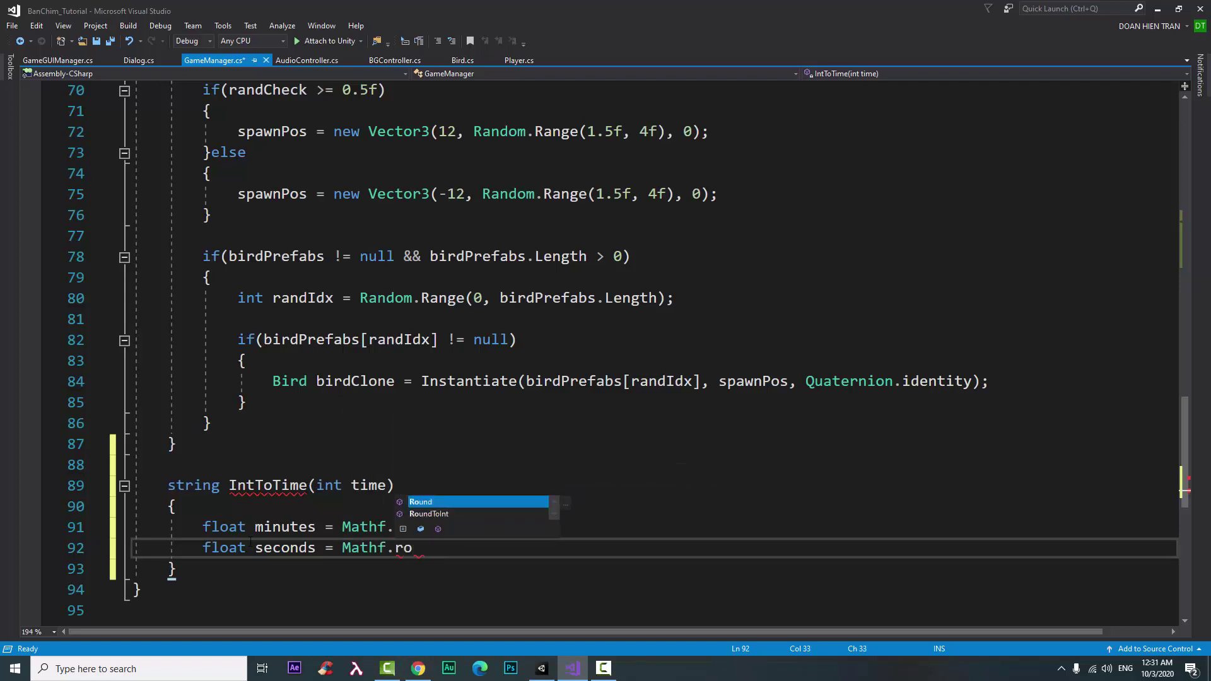
key("Tab")
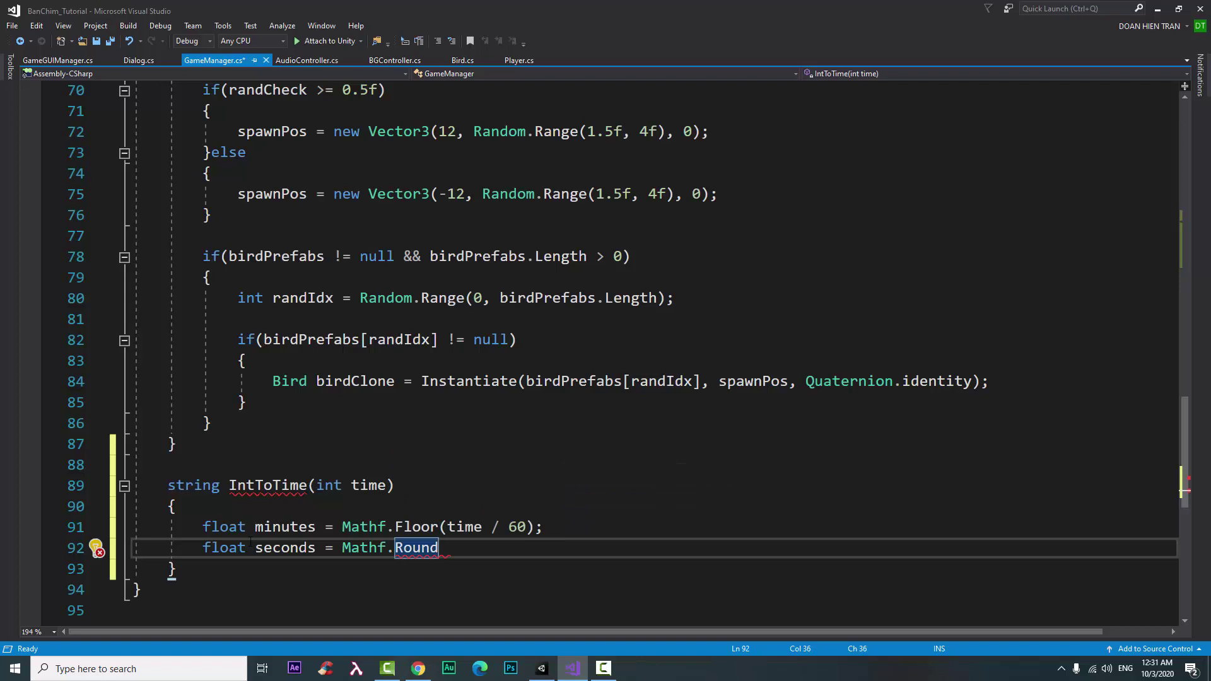
key("ctrl+space")
key("Down")
key("Tab")
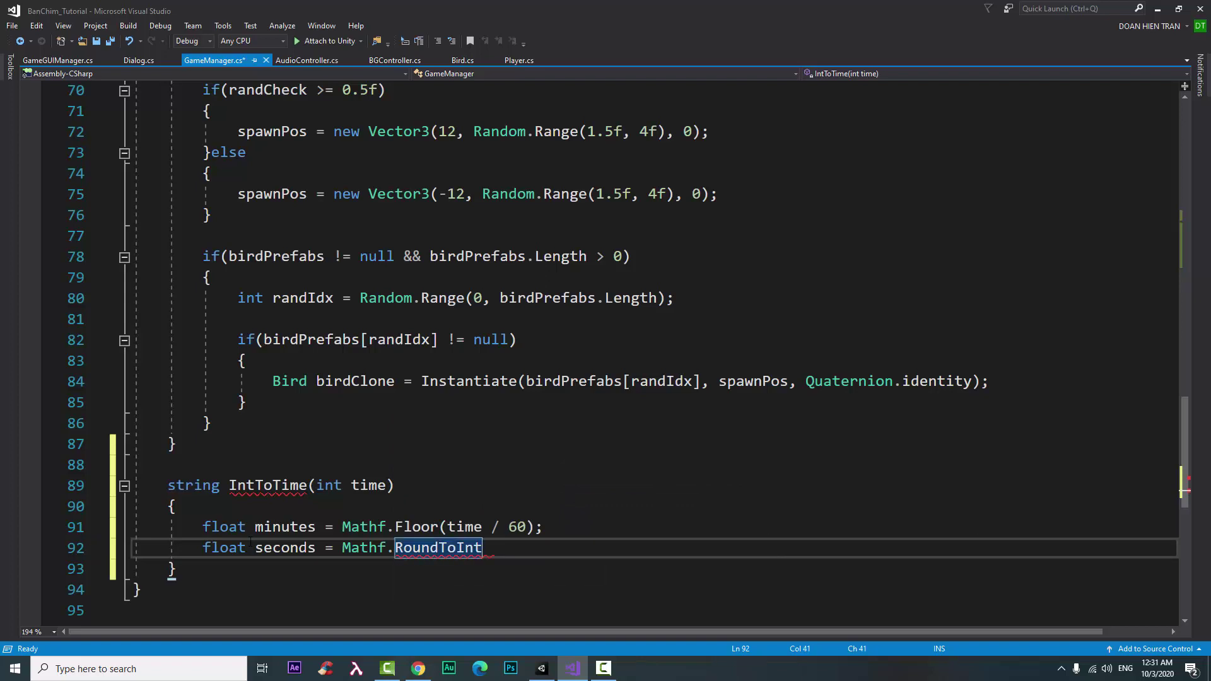
type("(")
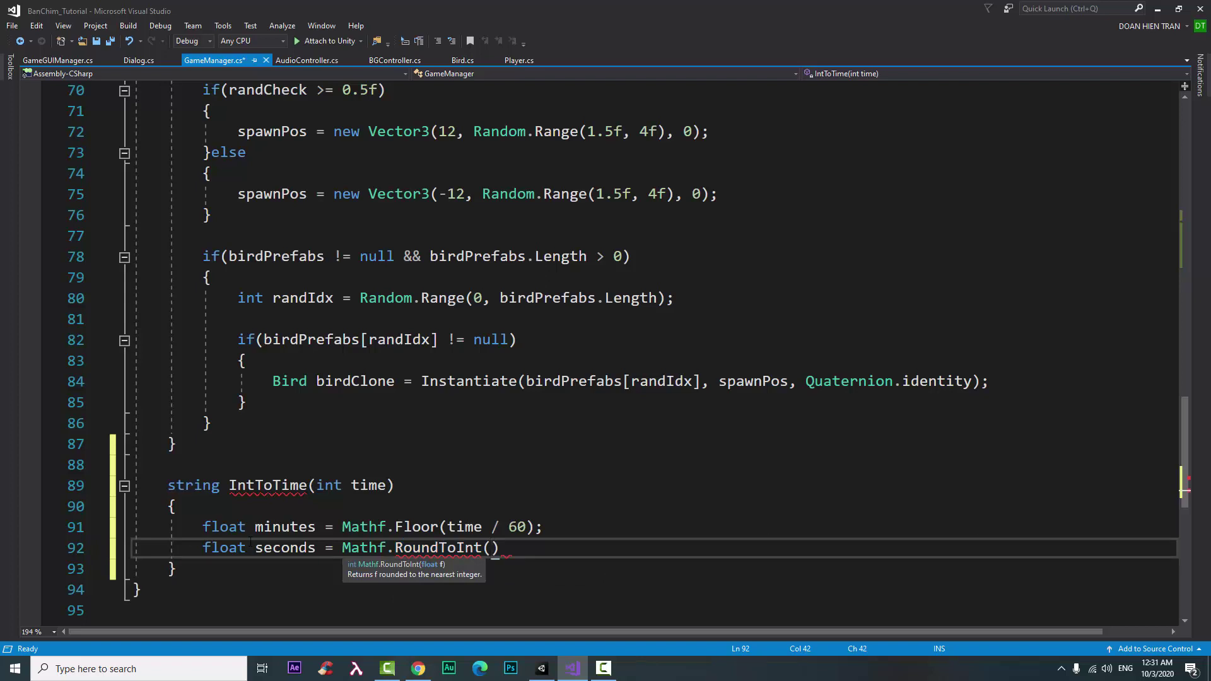
type("t")
type("i")
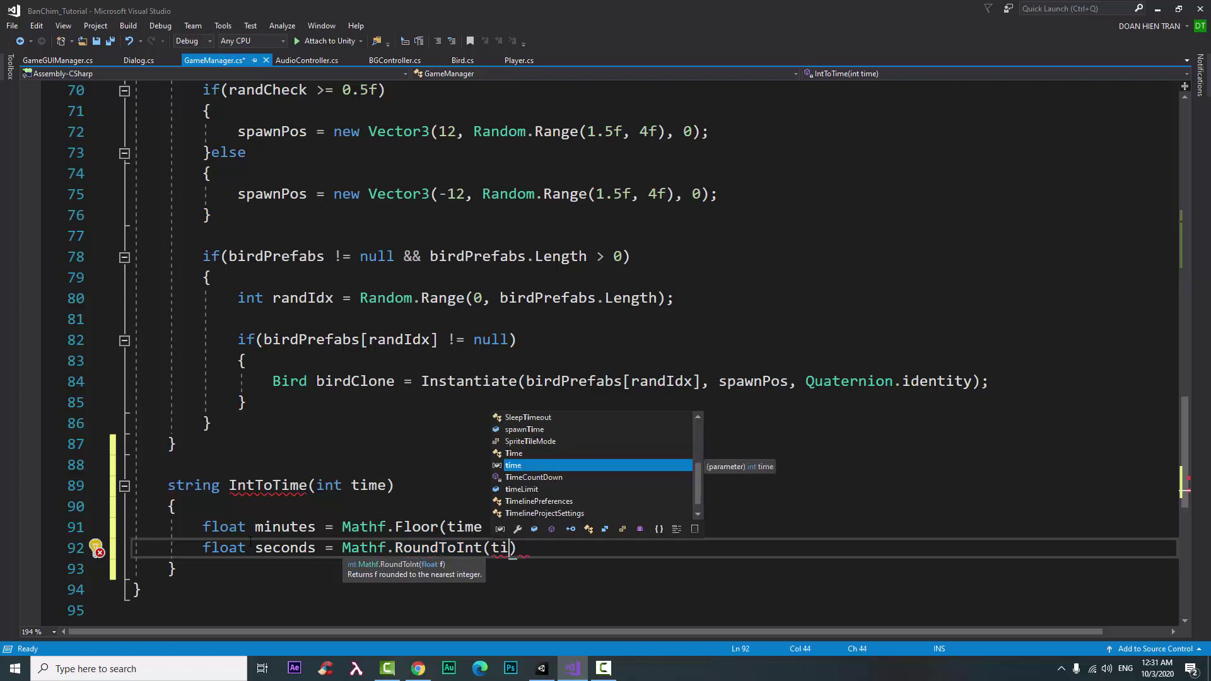
key("Tab")
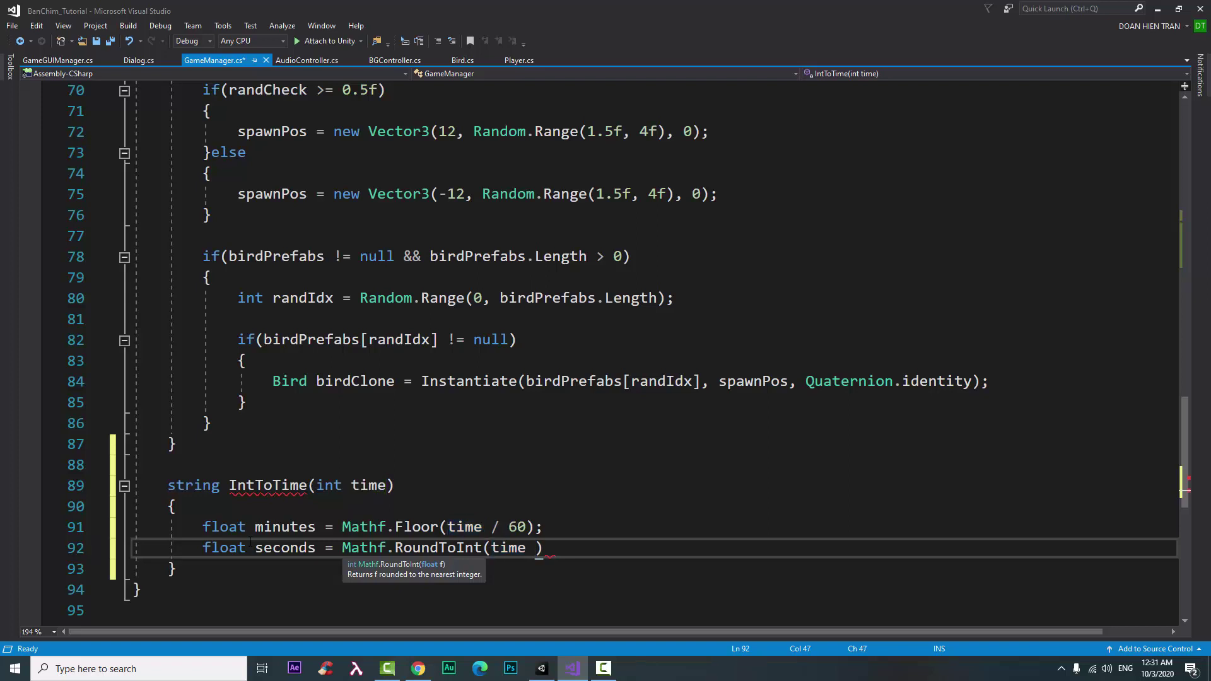
type("%")
type(" 60)")
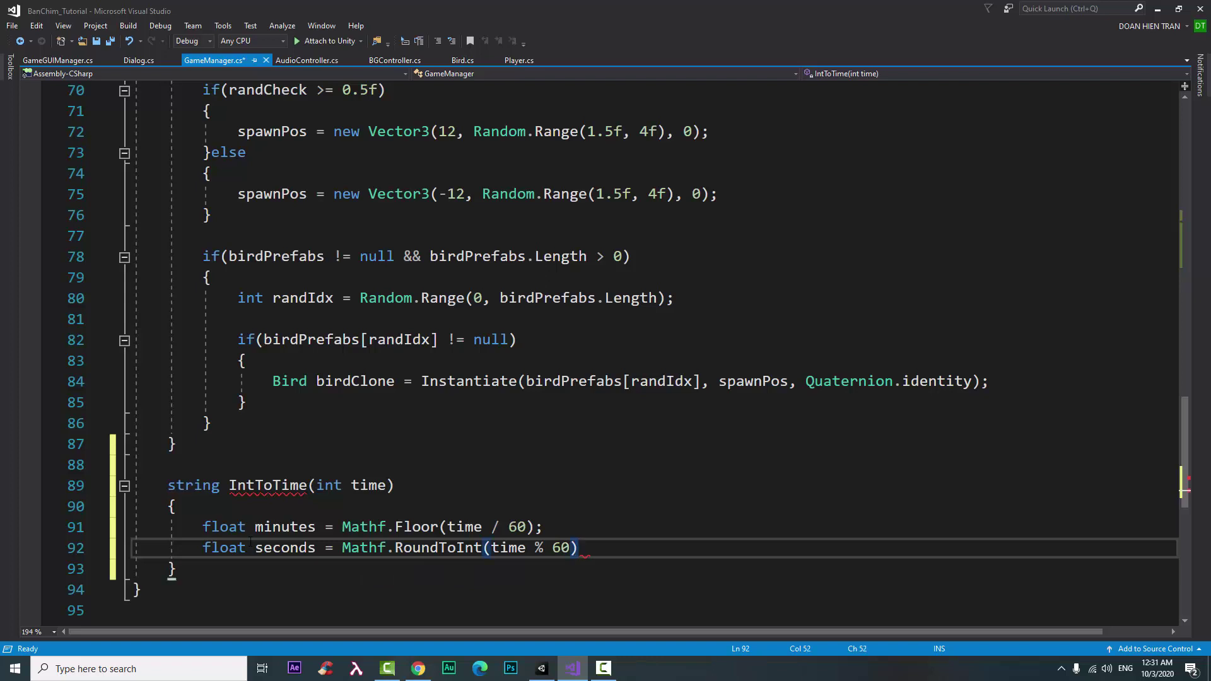
type(";")
Step: Begin the return statement with minutes.ToString("00")
key("Return")
key("Return")
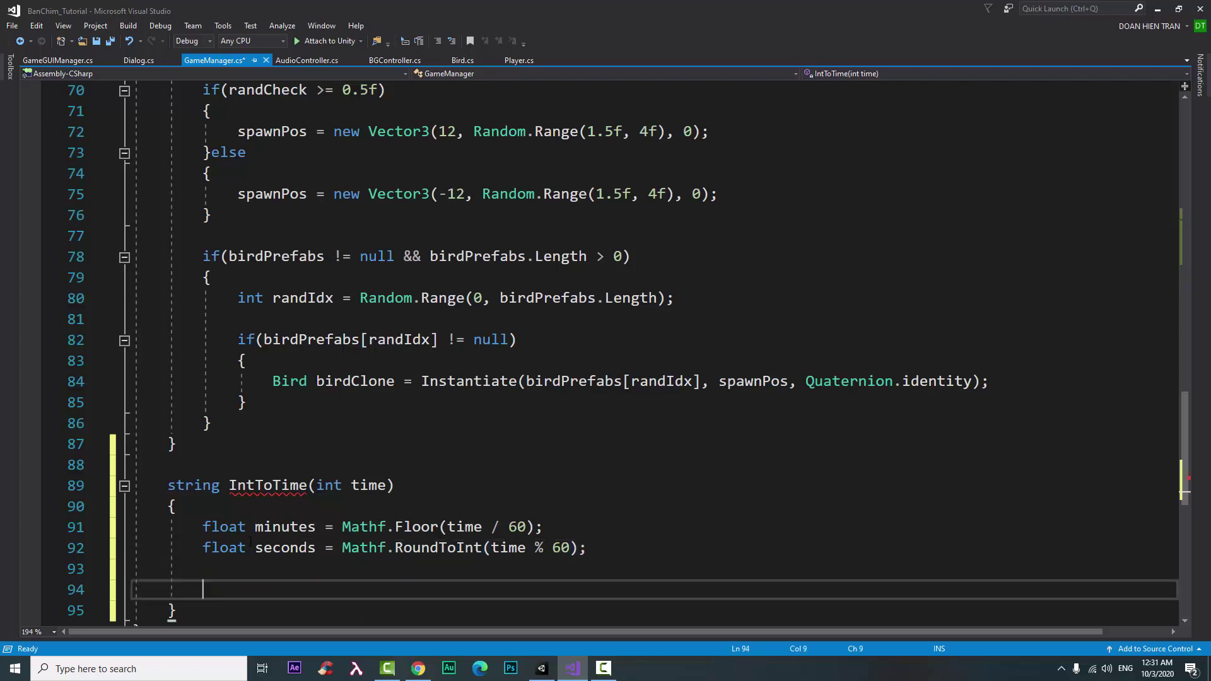
type("ret")
key("space")
type("t")
key("BackSpace")
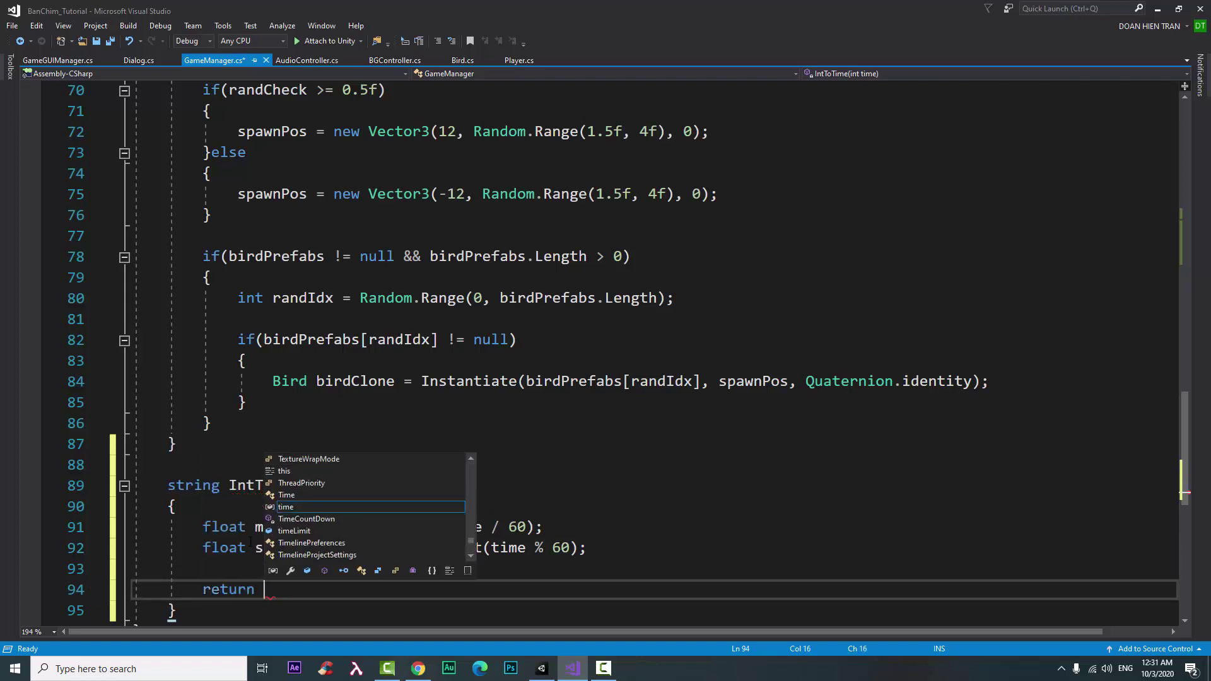
type("min")
key("Tab")
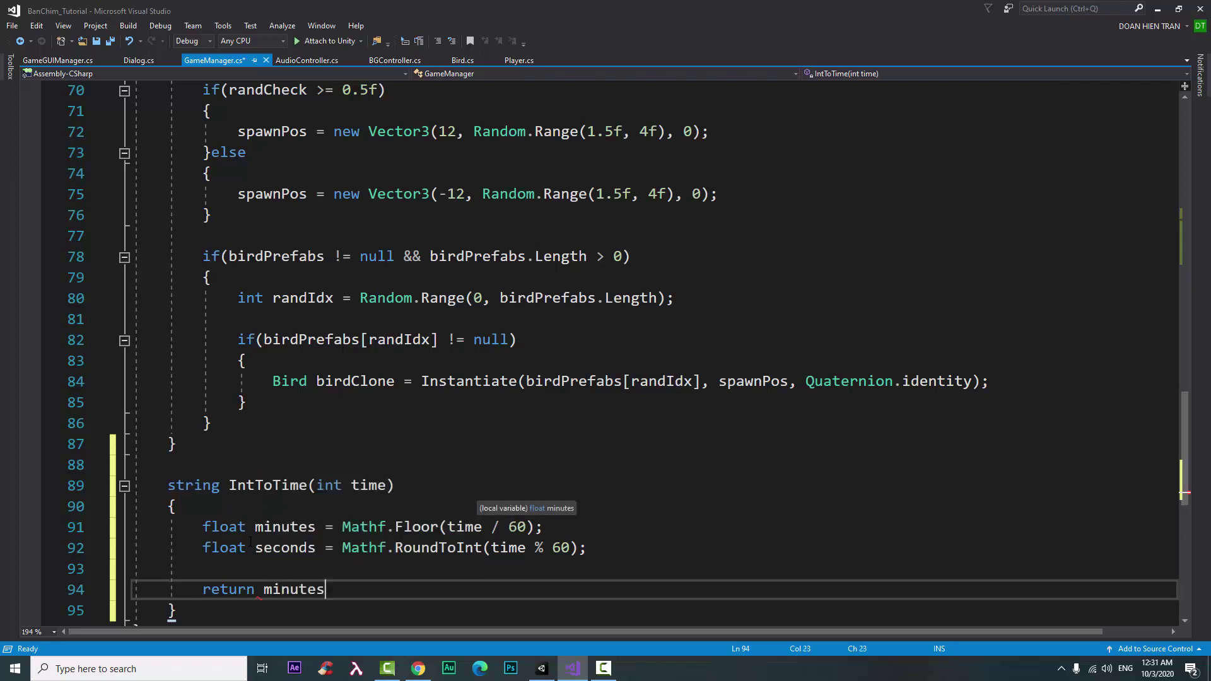
type(".to")
key("Tab")
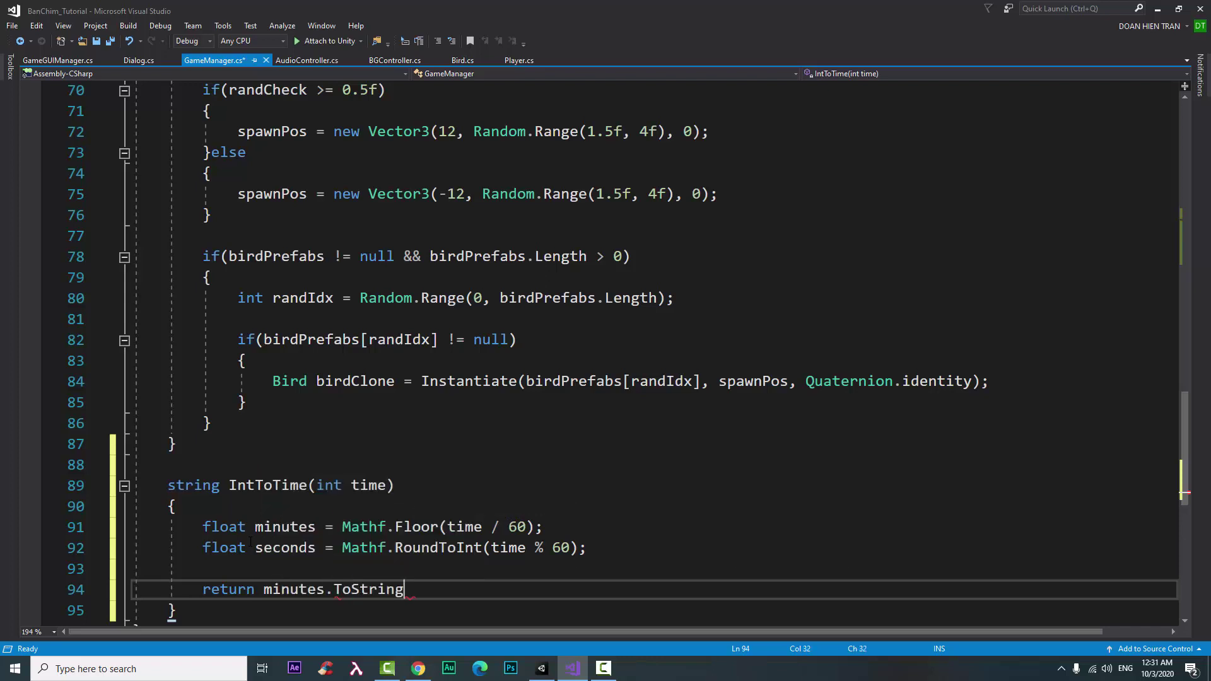
type("(\"00")
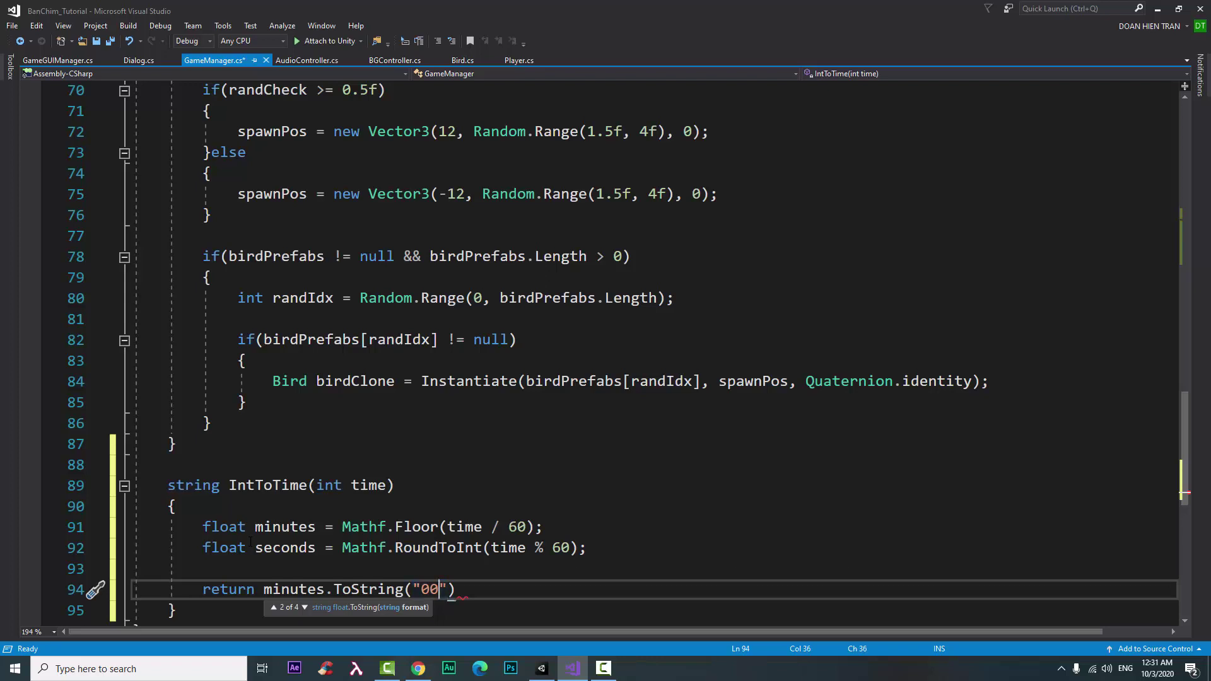
key("Escape")
key("Down")
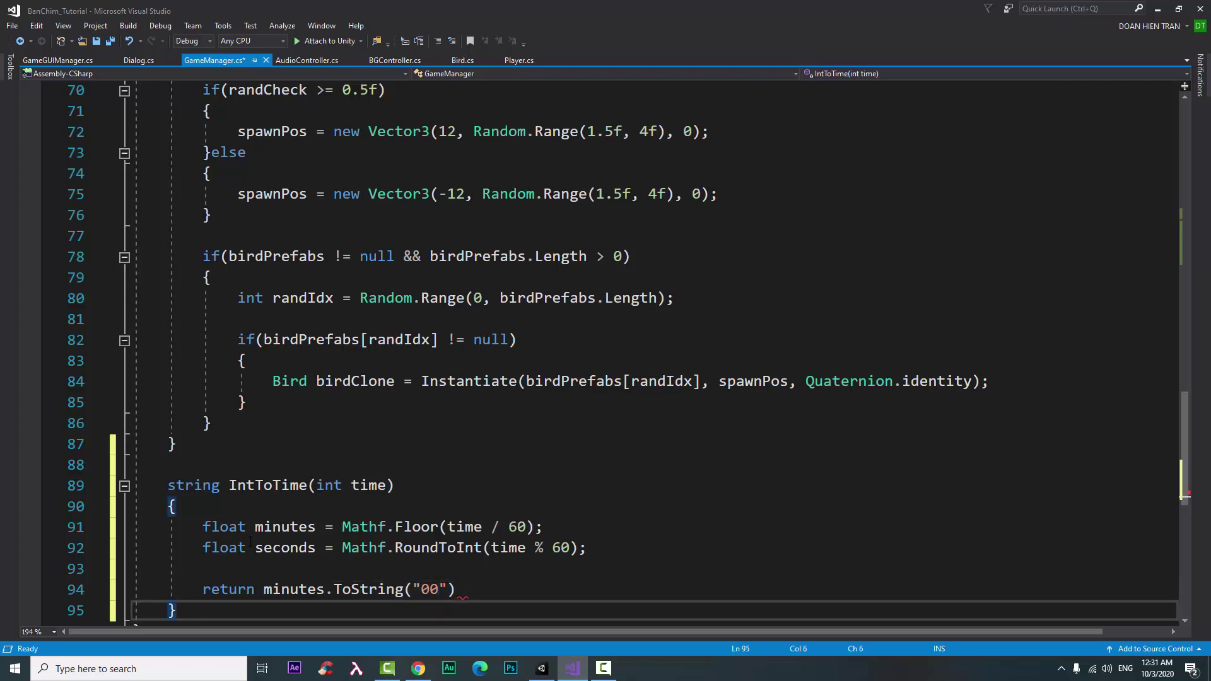
key("Up")
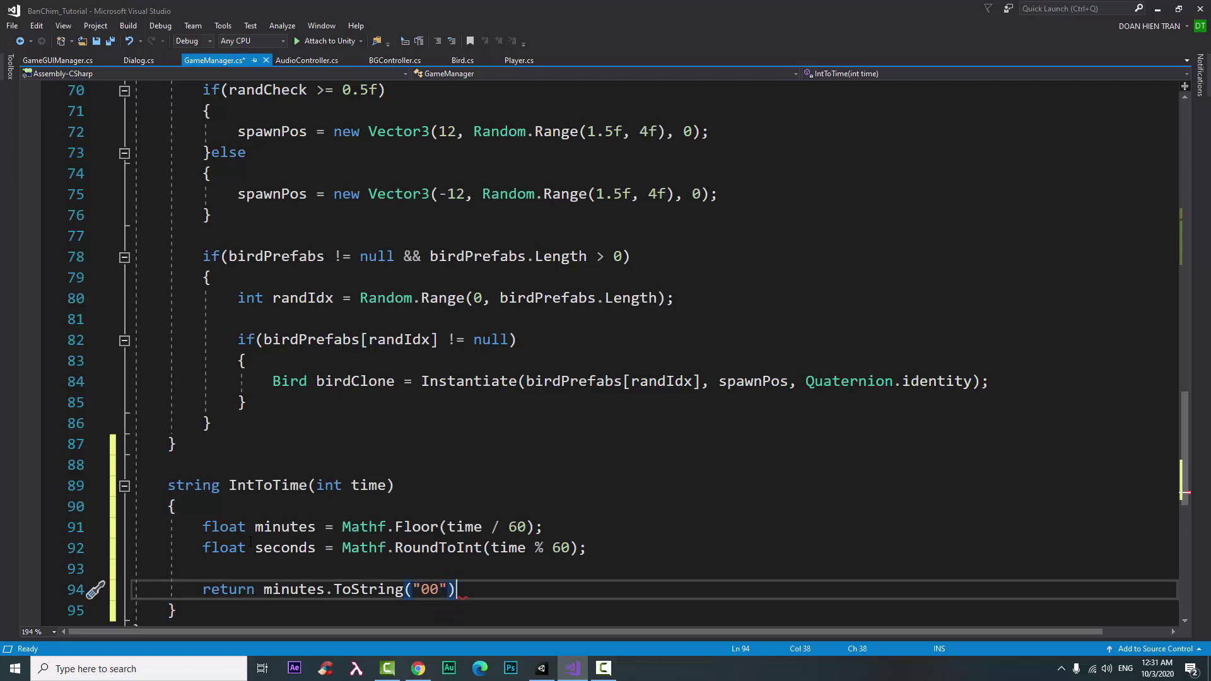
key("Right")
Step: Append + " : " + seconds.ToString("00"); to the return and save GameManager.cs
type("+ ")
type("\" ")
type(":")
type("+sc")
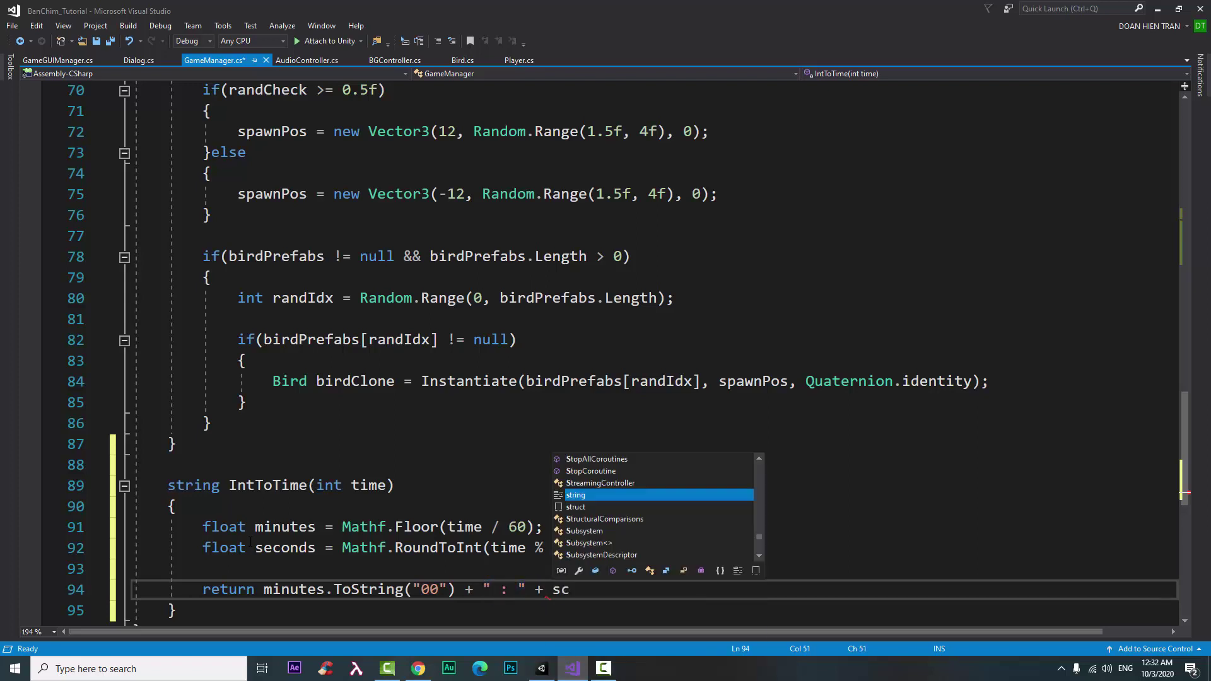
type("r")
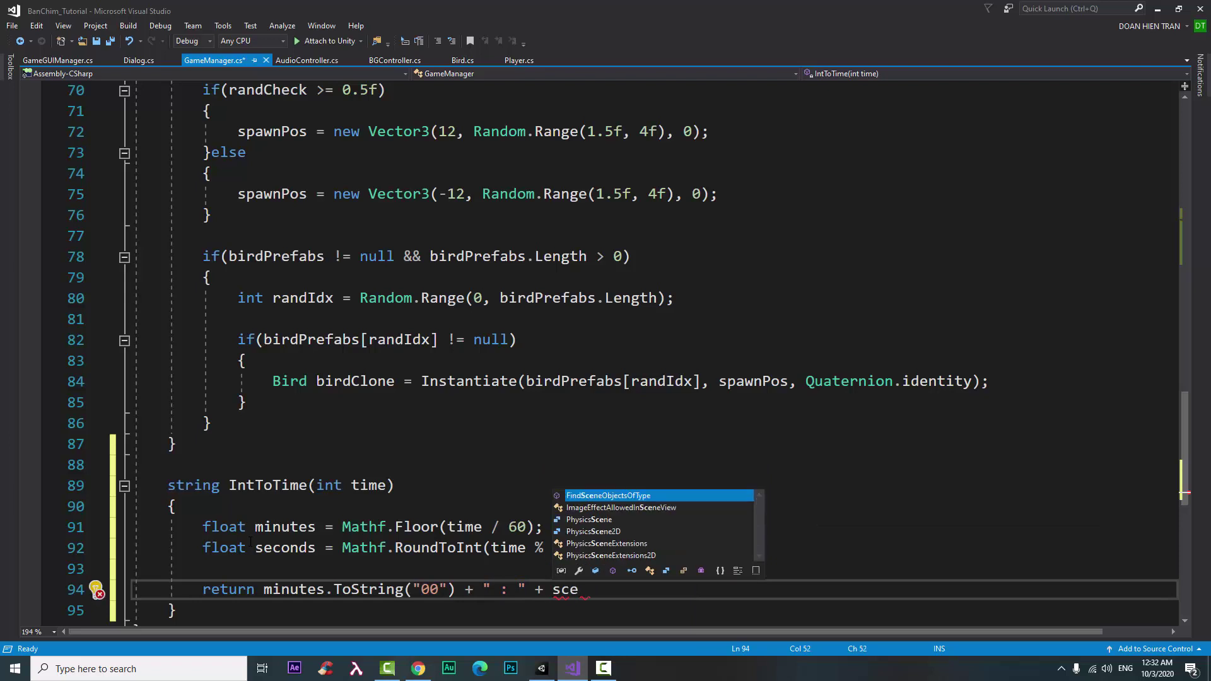
key("BackSpace")
key("BackSpace")
key("BackSpace")
key("BackSpace")
type("se")
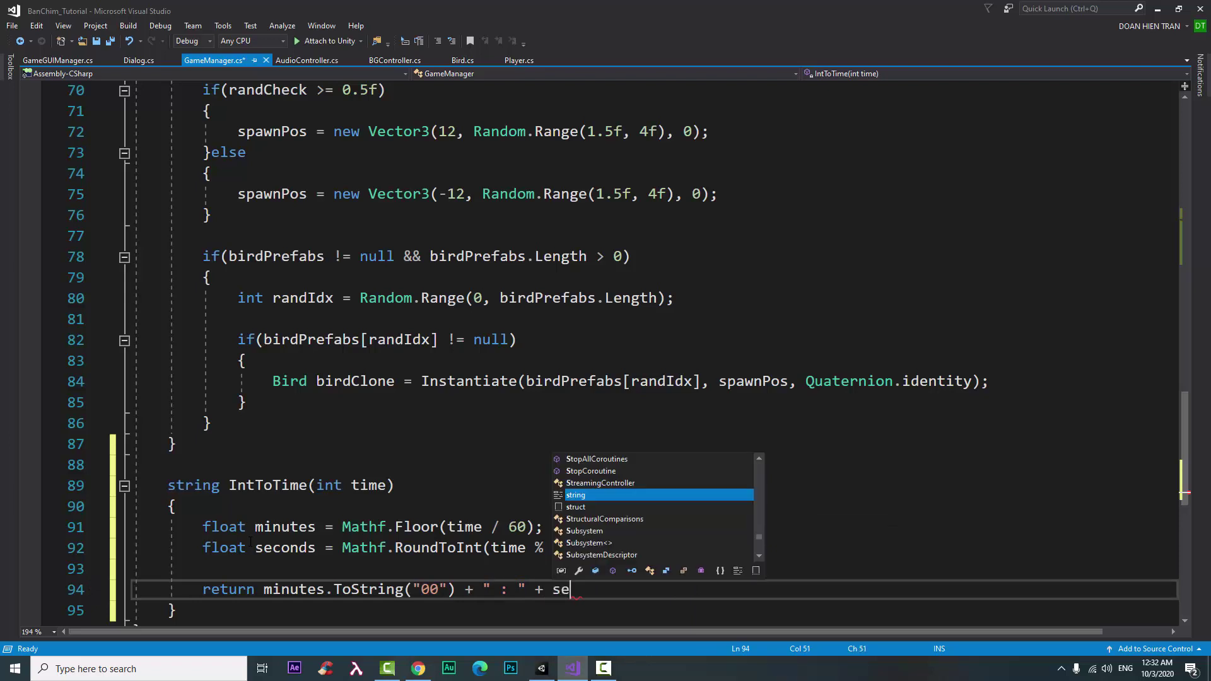
type("conds.t")
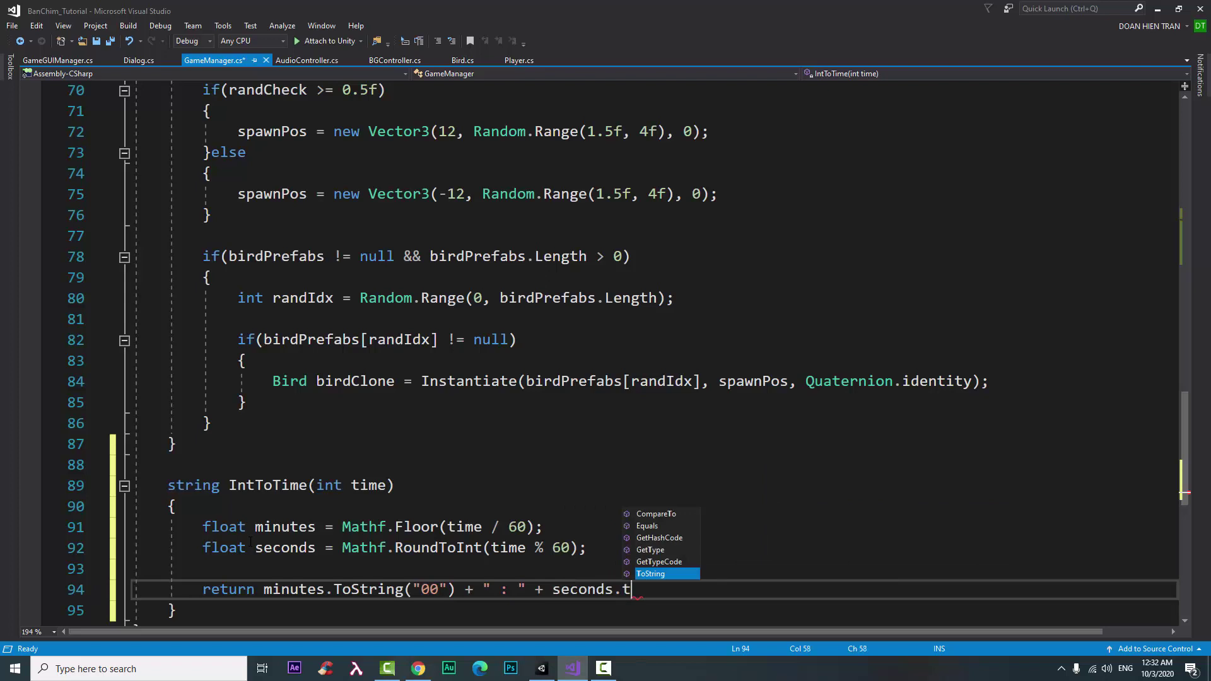
type("o")
key("Tab")
type("(\"")
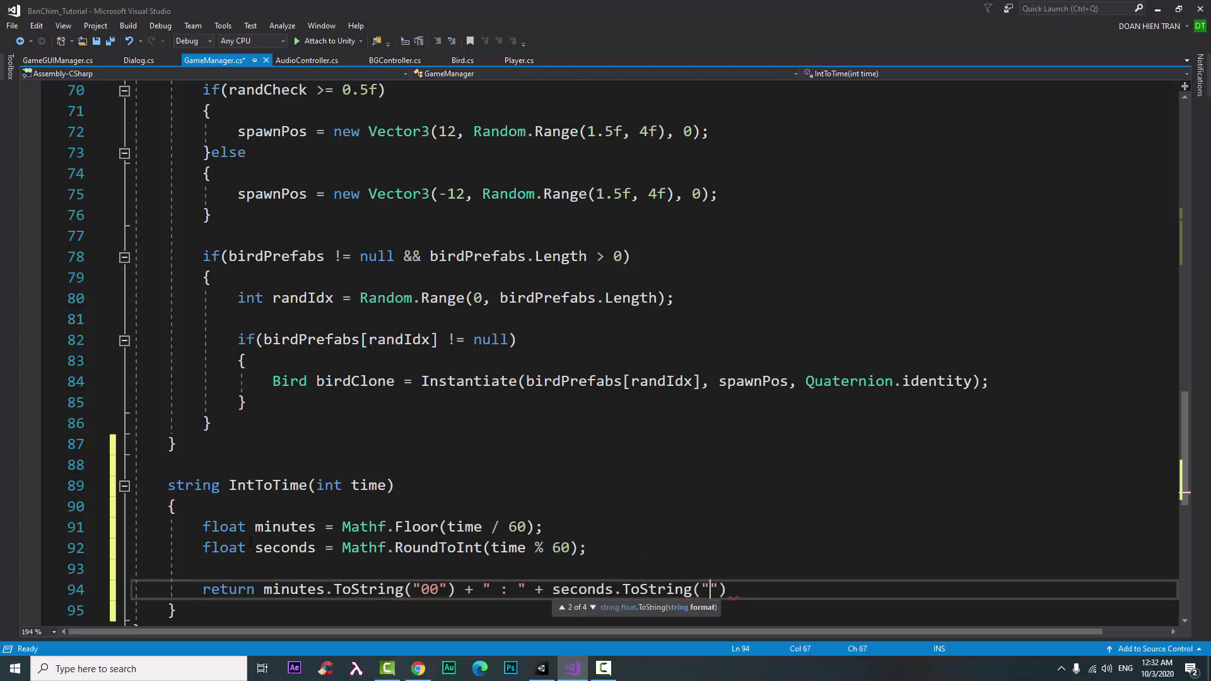
type("00\")")
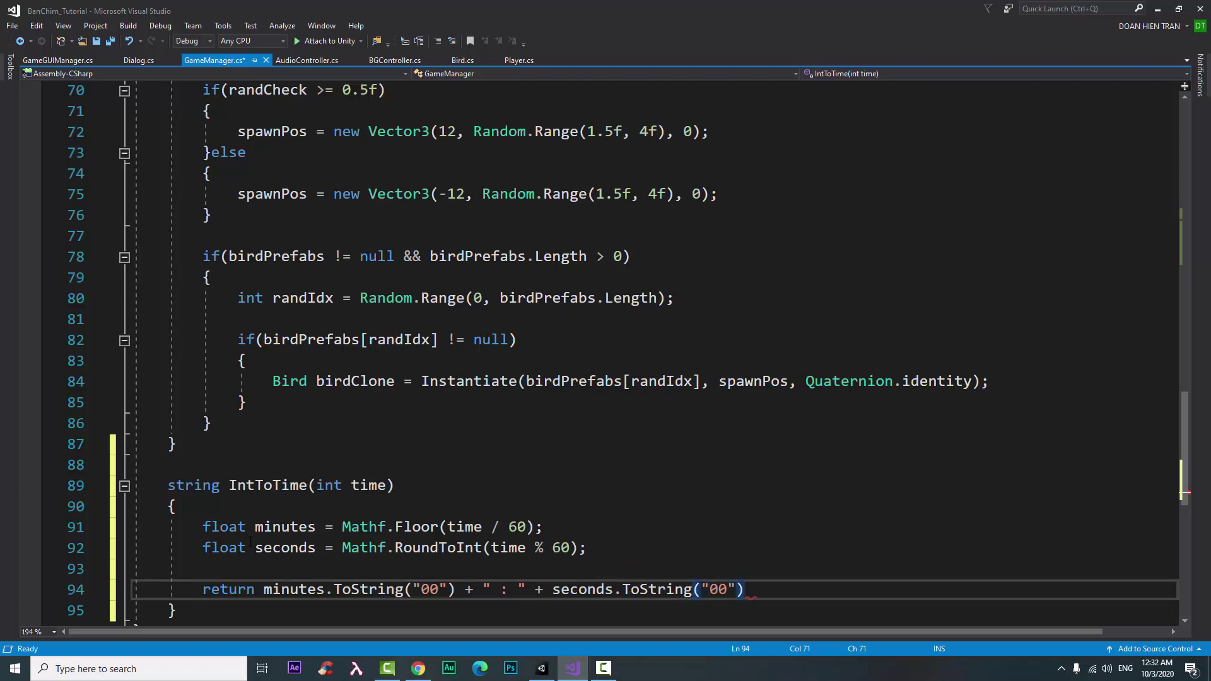
type(";")
key("ctrl+s")
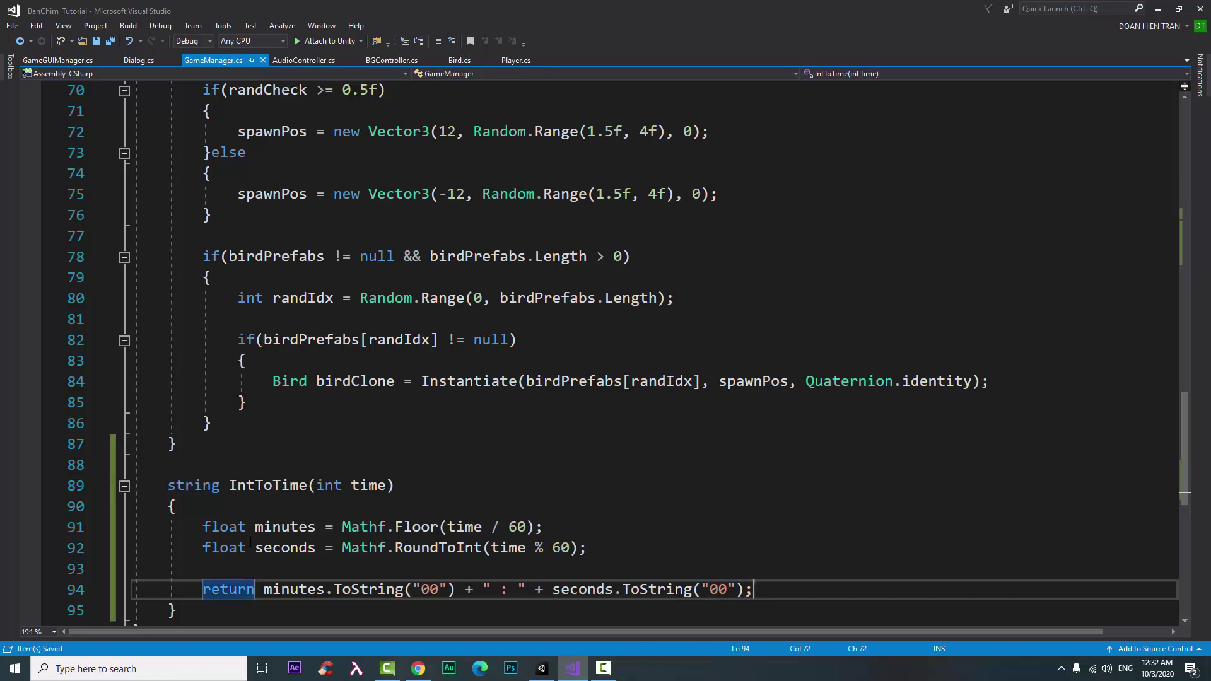
Step: Scroll to TimeCountDown() and place the cursor after the m_isGameover = true; line
scroll(251, 542, "up", 5)
scroll(251, 542, "up", 6)
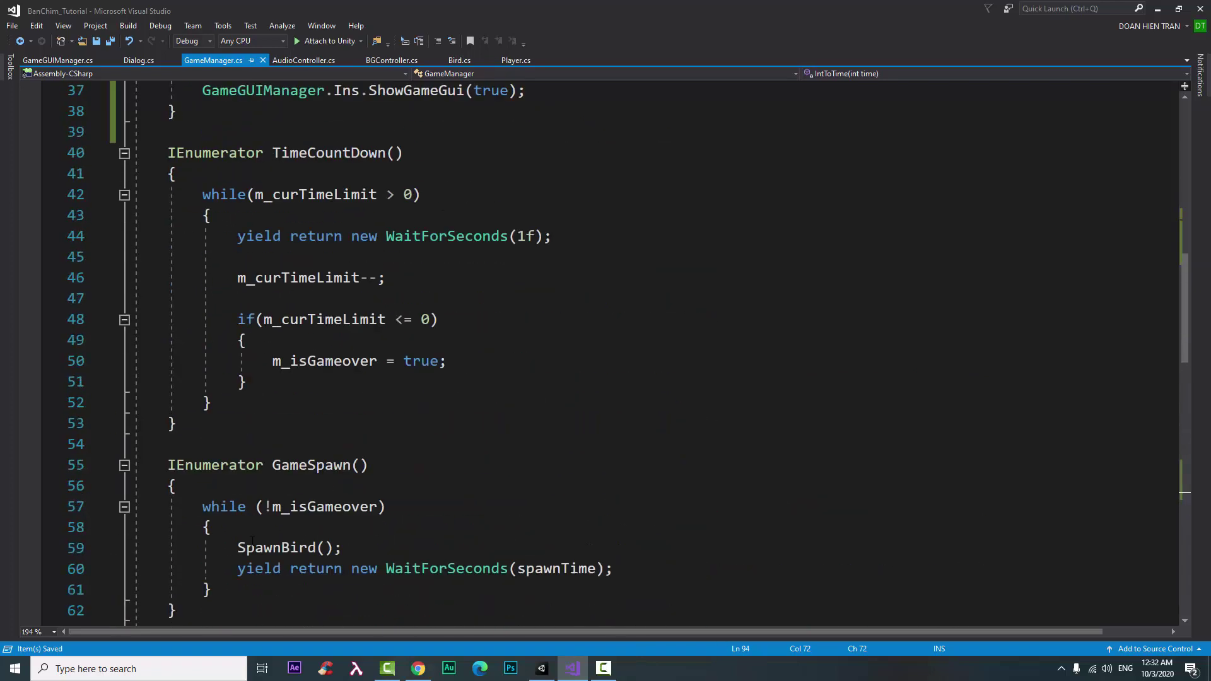
scroll(252, 542, "up", 2)
scroll(252, 541, "up", 2)
scroll(252, 541, "up", 1)
scroll(329, 522, "up", 2)
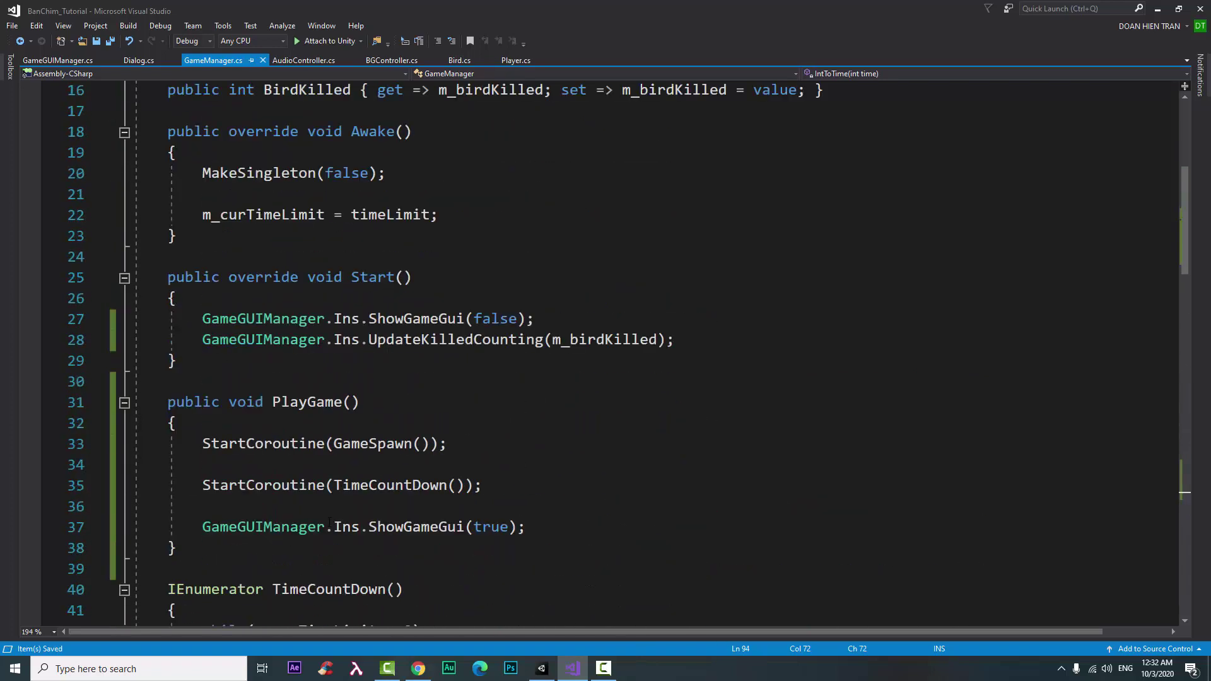
scroll(330, 522, "up", 4)
scroll(329, 522, "up", 2)
scroll(327, 524, "down", 3)
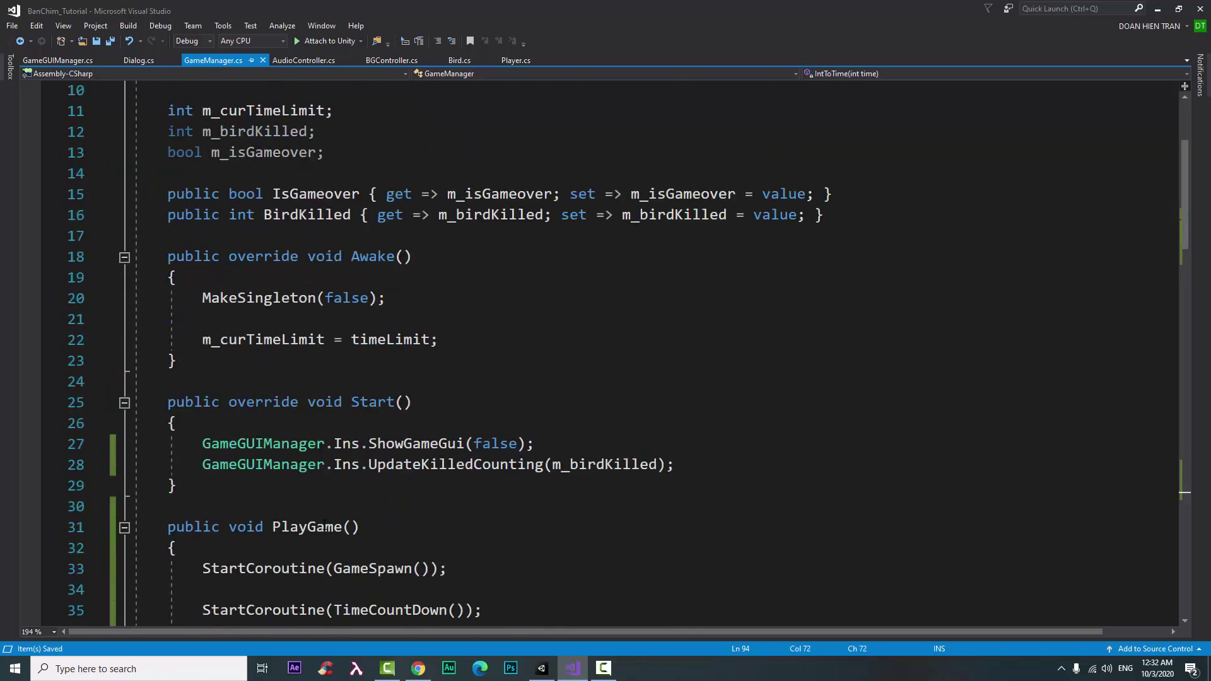
scroll(324, 526, "down", 3)
scroll(323, 526, "down", 4)
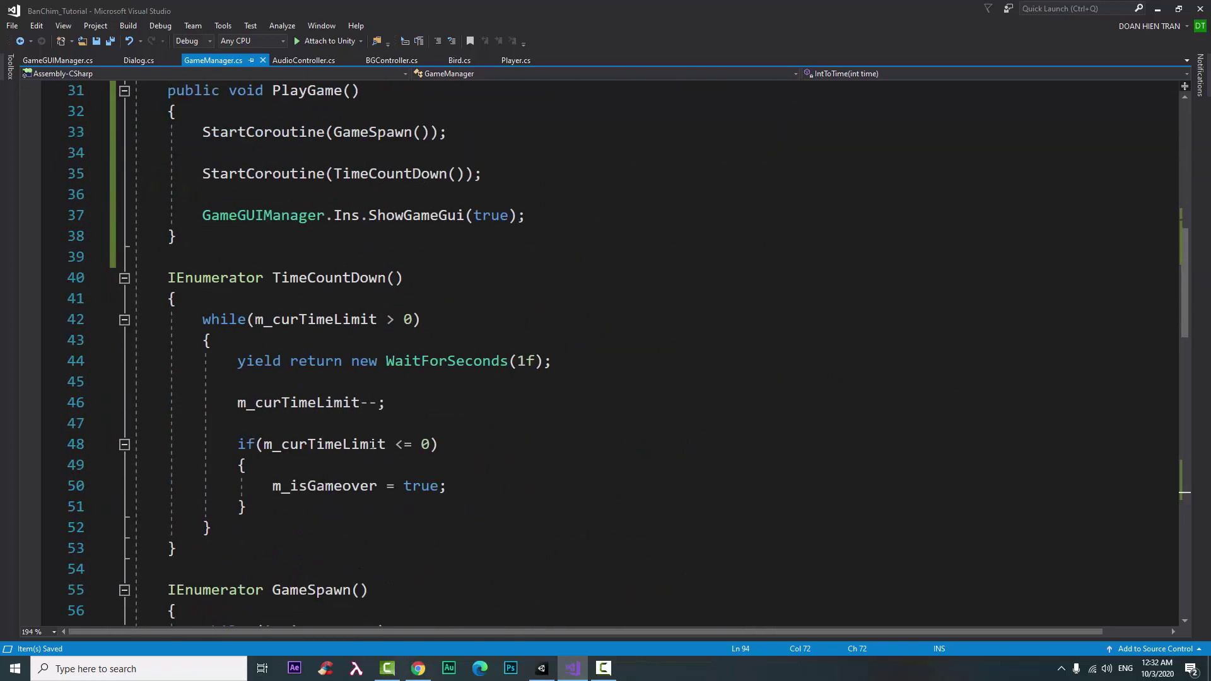
left_click(475, 486)
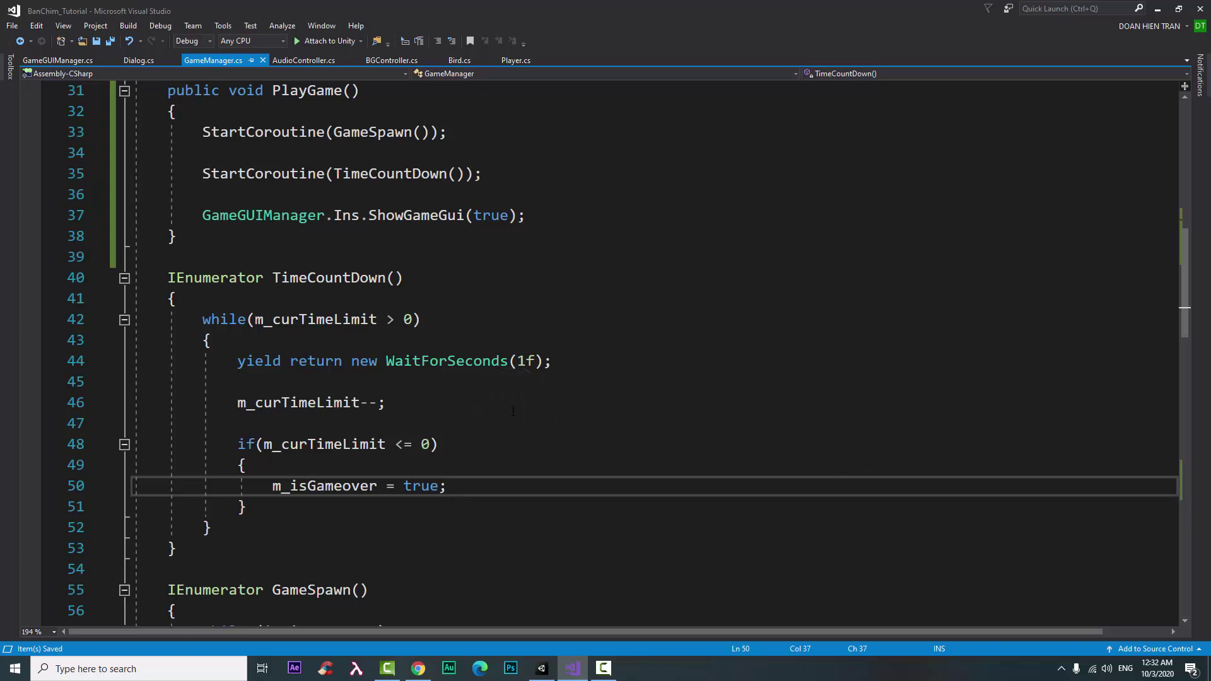
Step: Add a new line calling GameGUIManager.Ins.UpdateTimer in the game-over branch
key("Return")
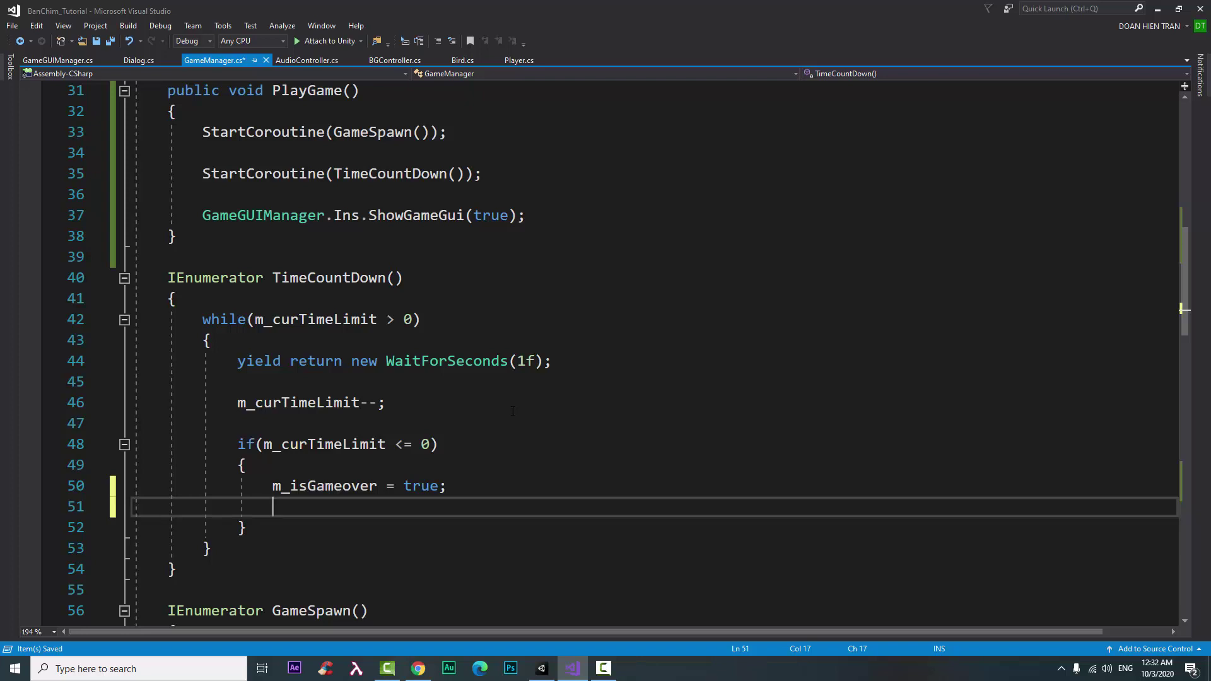
key("Return")
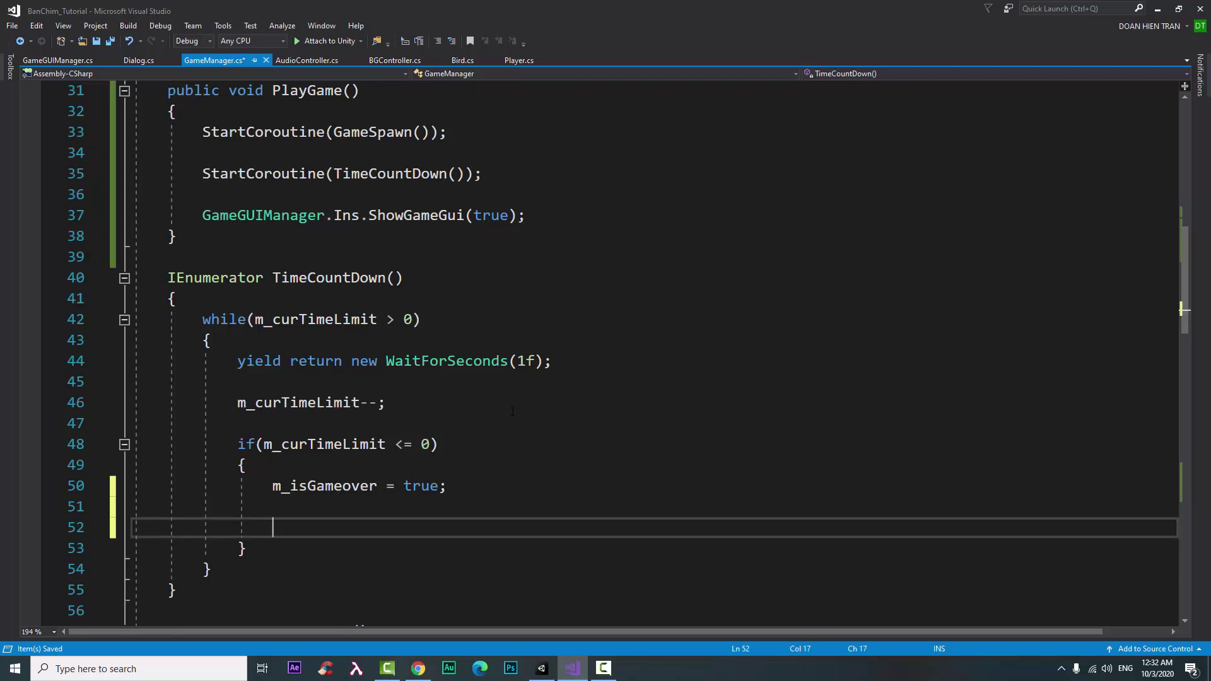
type("ga")
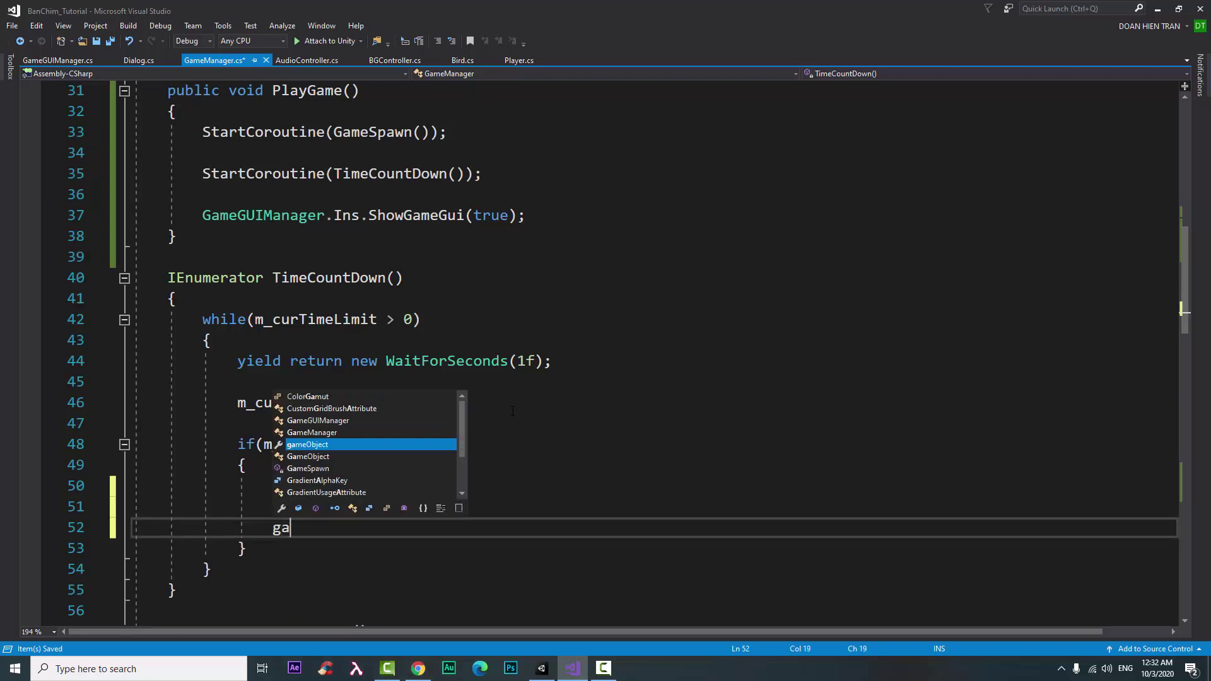
type("megf")
key("BackSpace")
type(".")
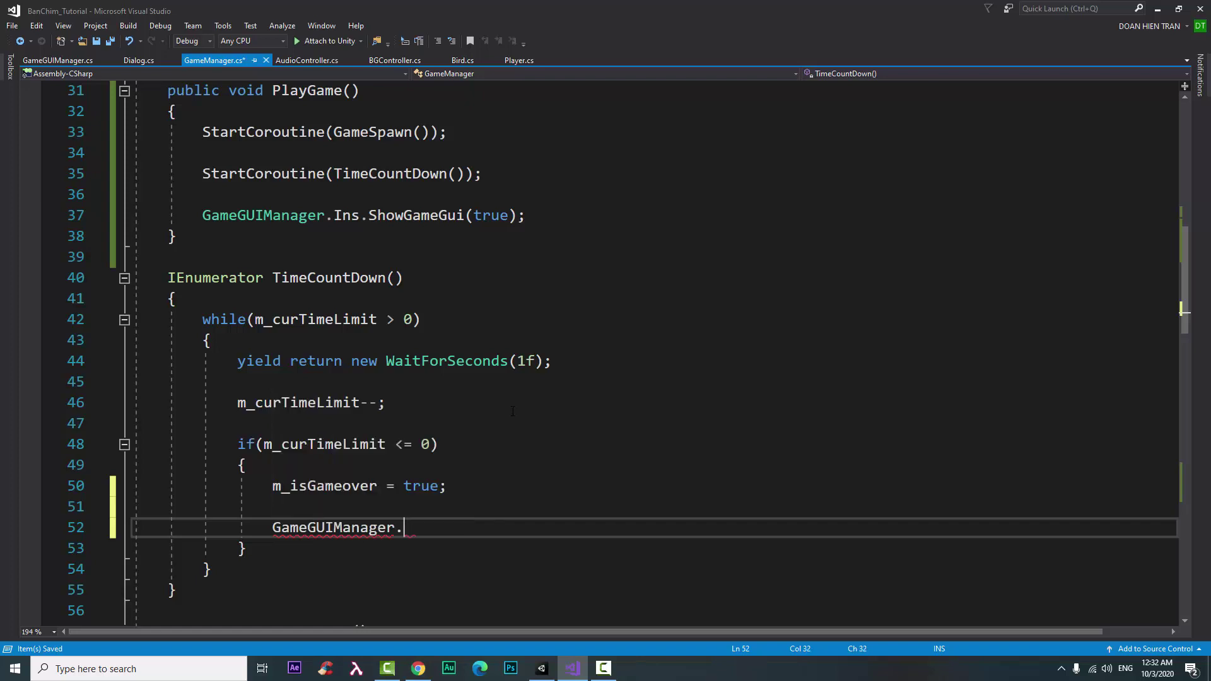
type("Ins.up")
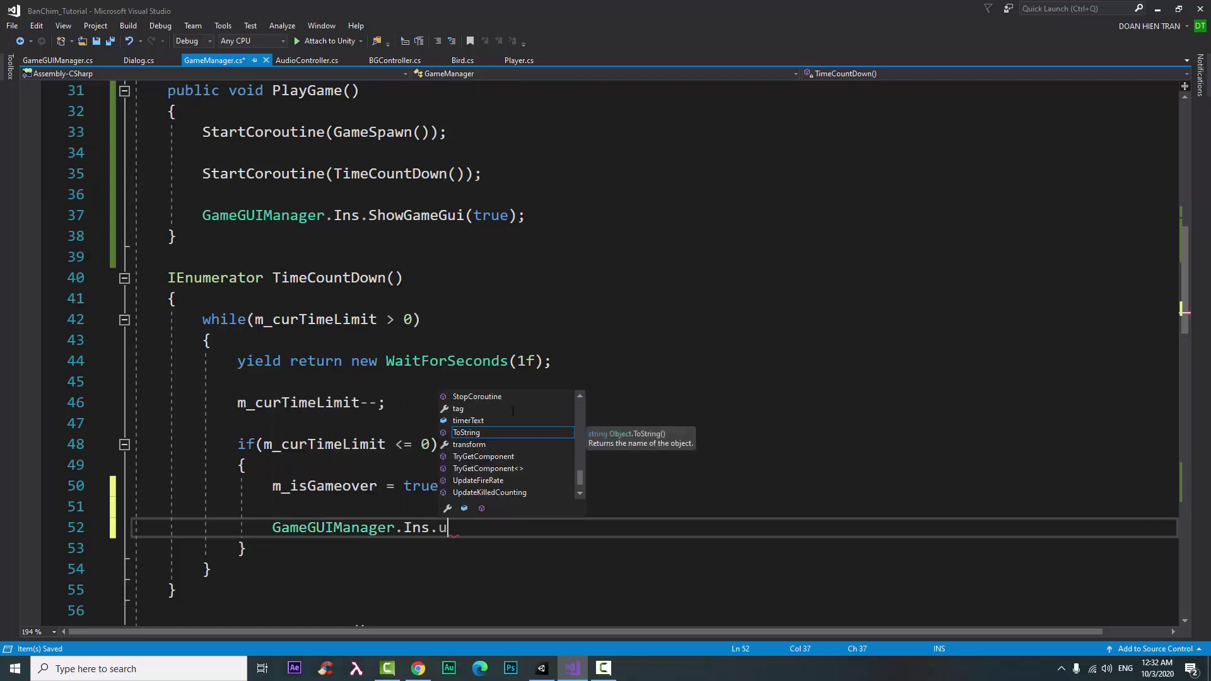
key("Down")
key("Down")
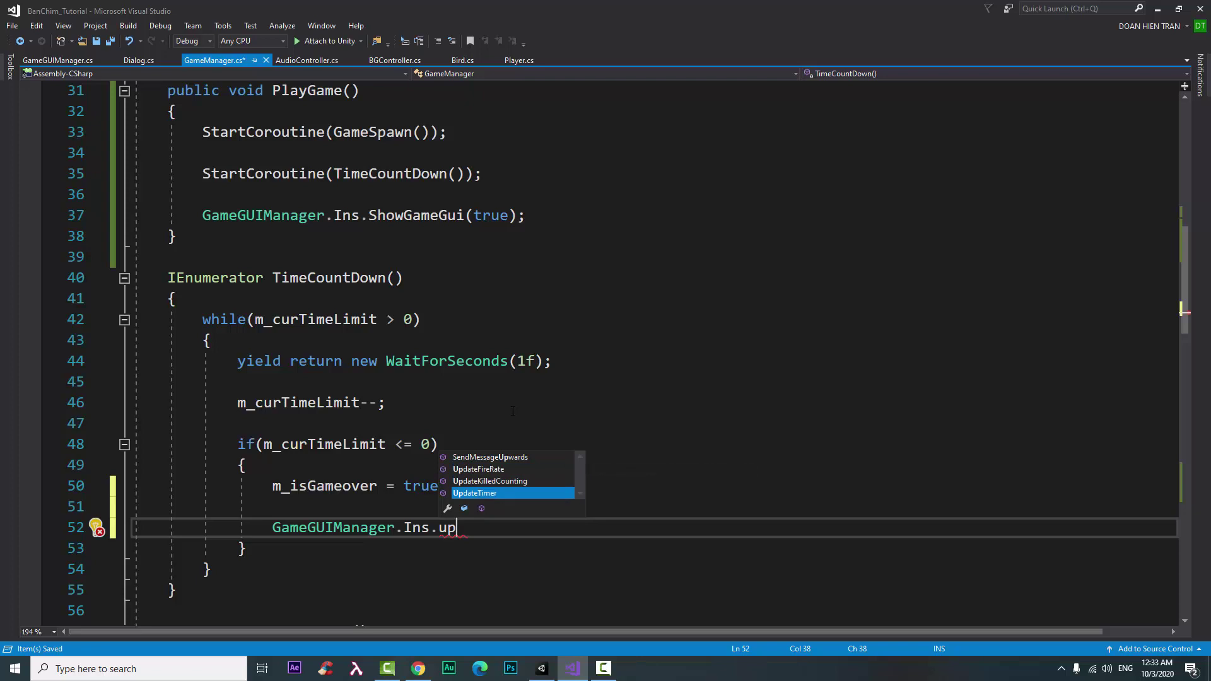
key("Tab")
Step: Pass IntToTime(m_curTimeLimit) as its argument, end with a semicolon and save GameManager.cs
type("(ti")
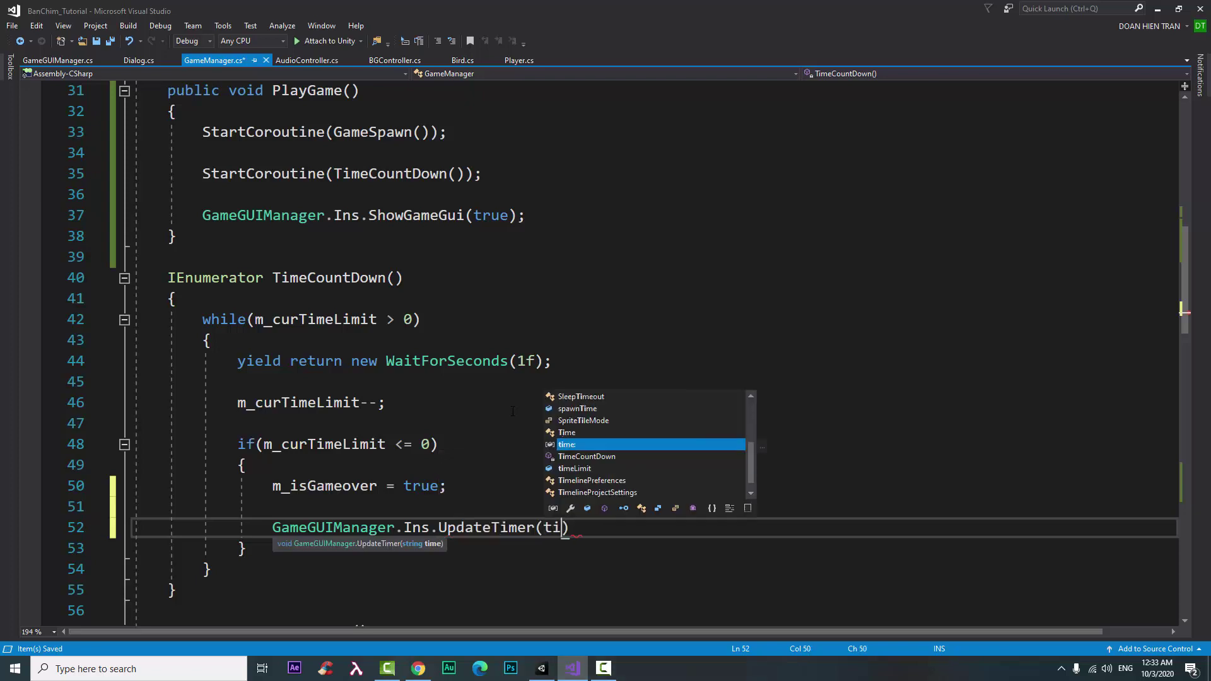
key("BackSpace")
key("BackSpace")
type("int")
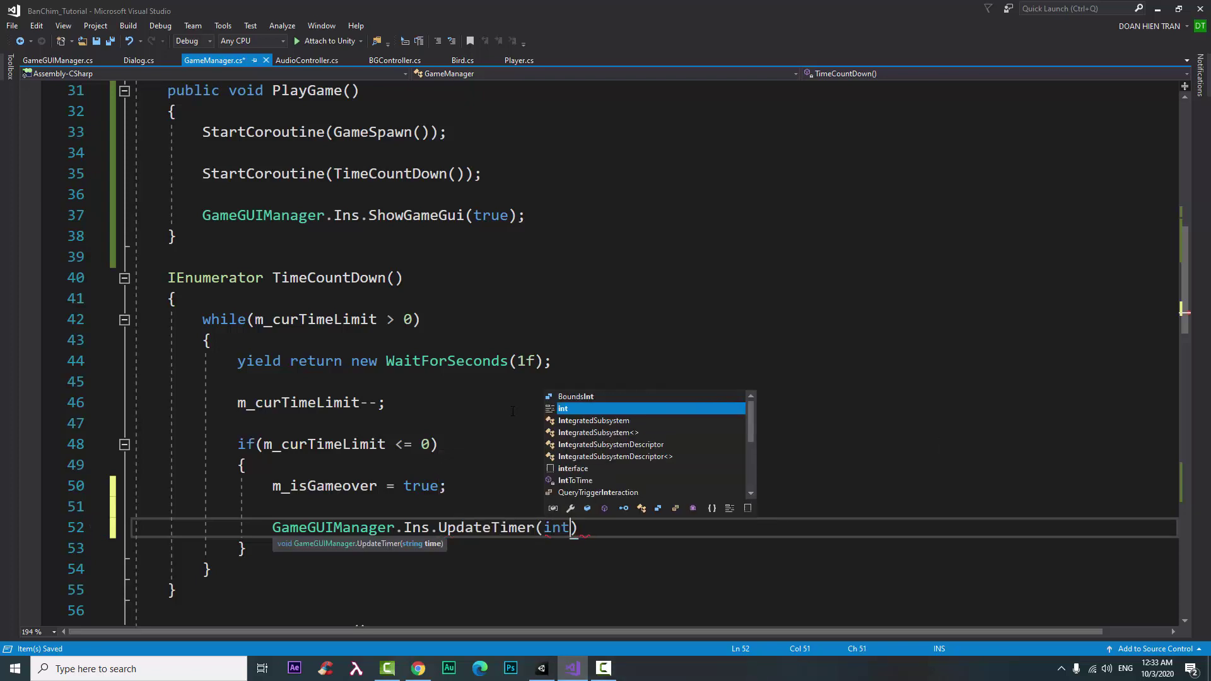
type("T")
key("Tab")
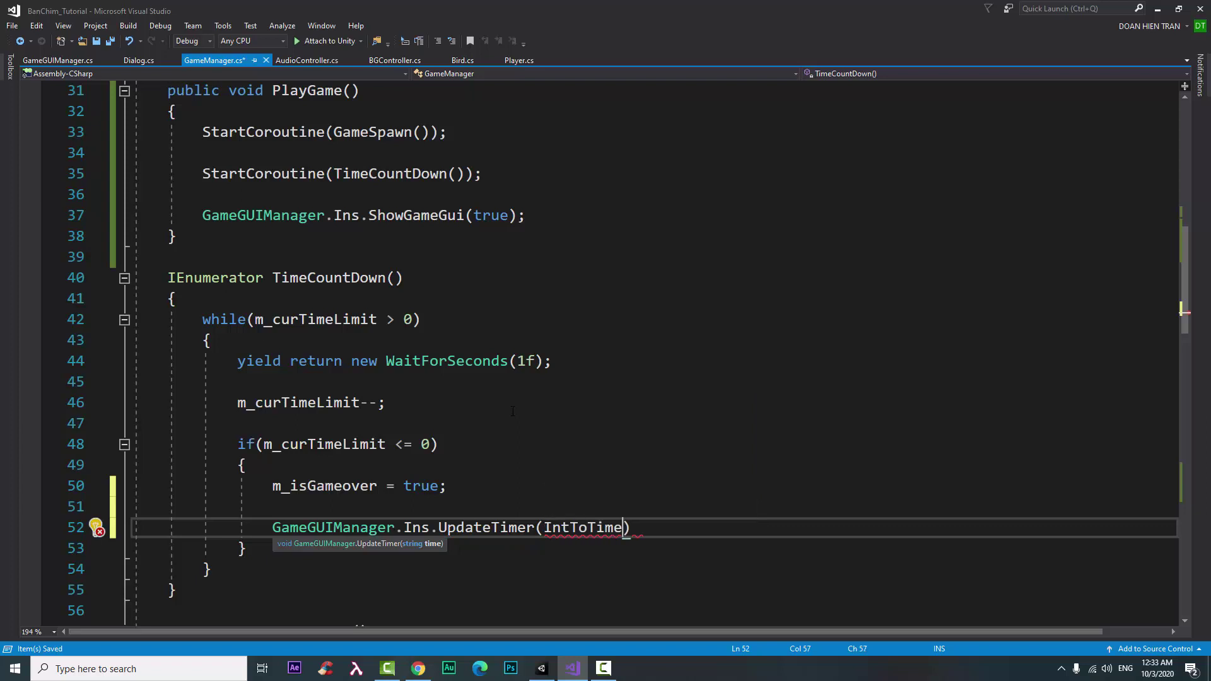
type("(m")
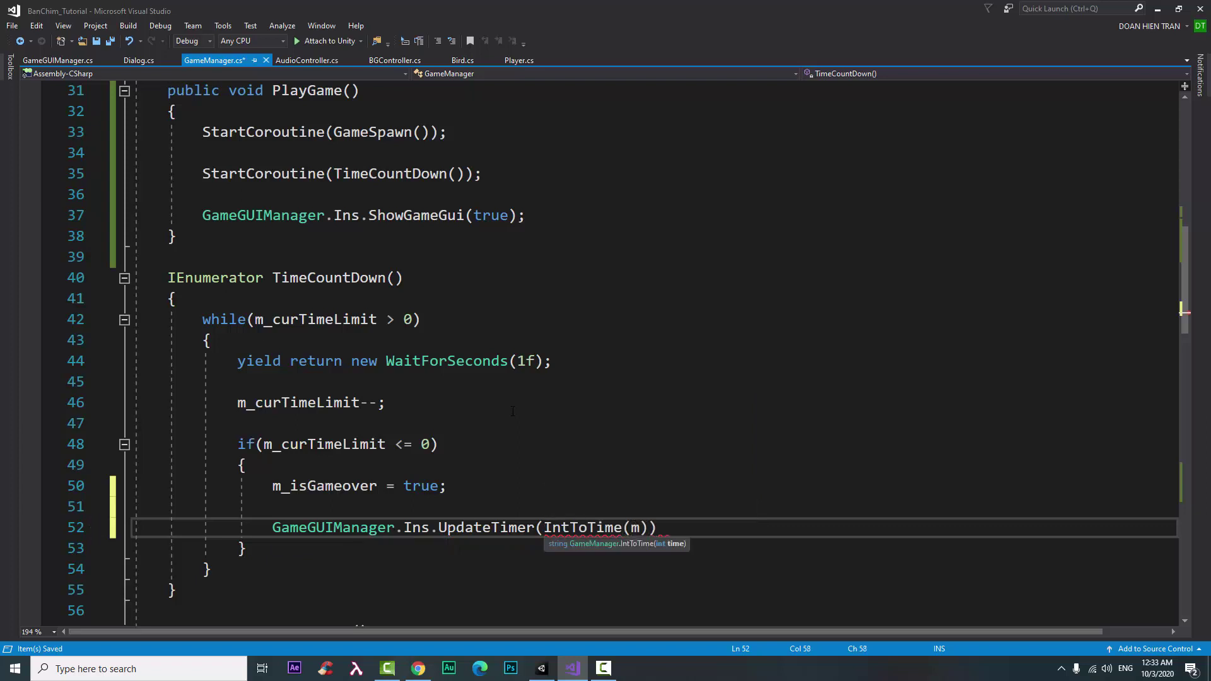
type("_")
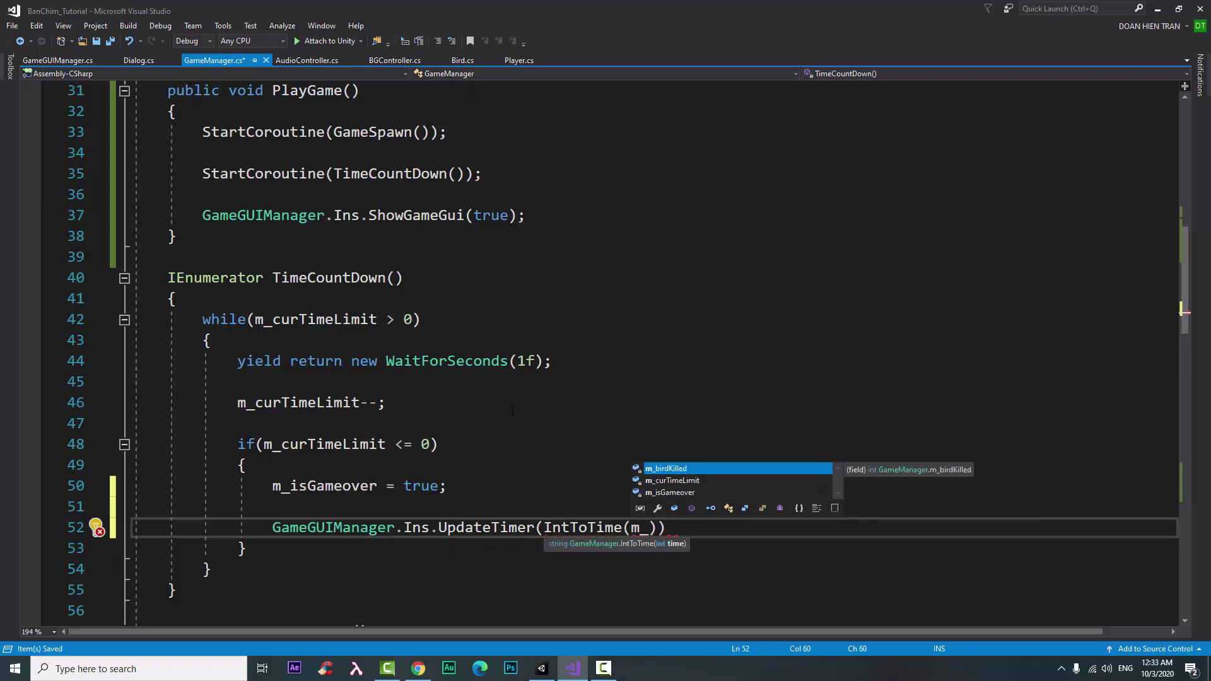
type("c")
key("Tab")
key("End")
type(";")
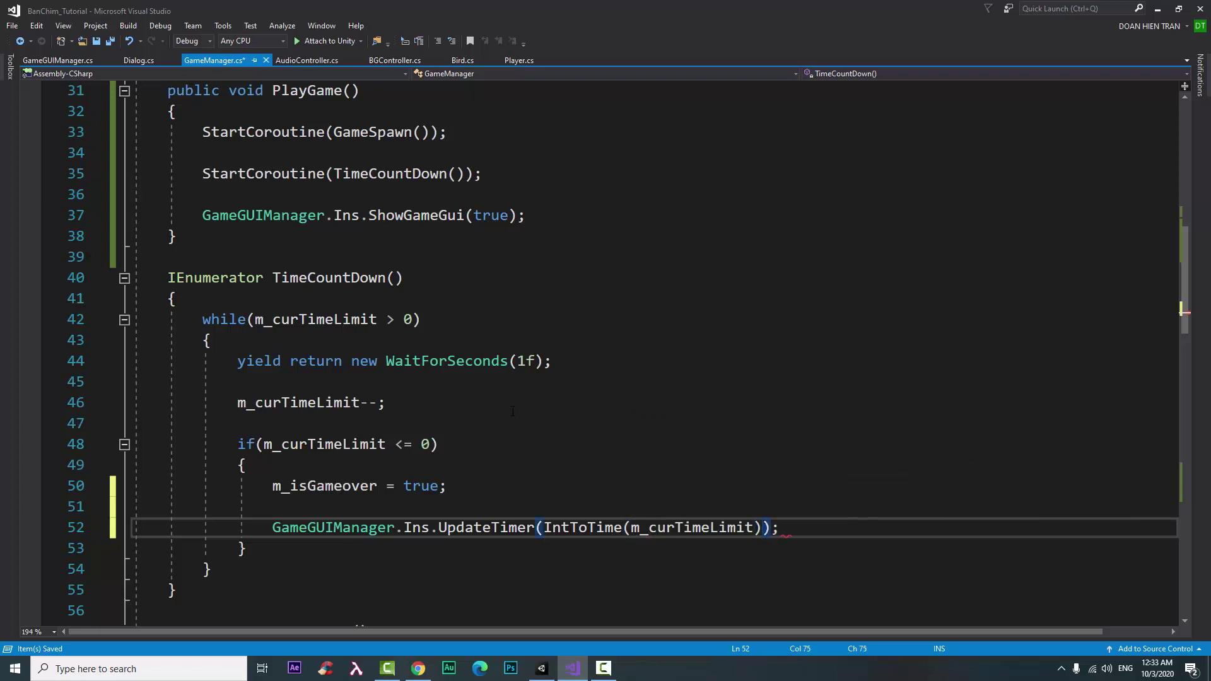
key("ctrl+s")
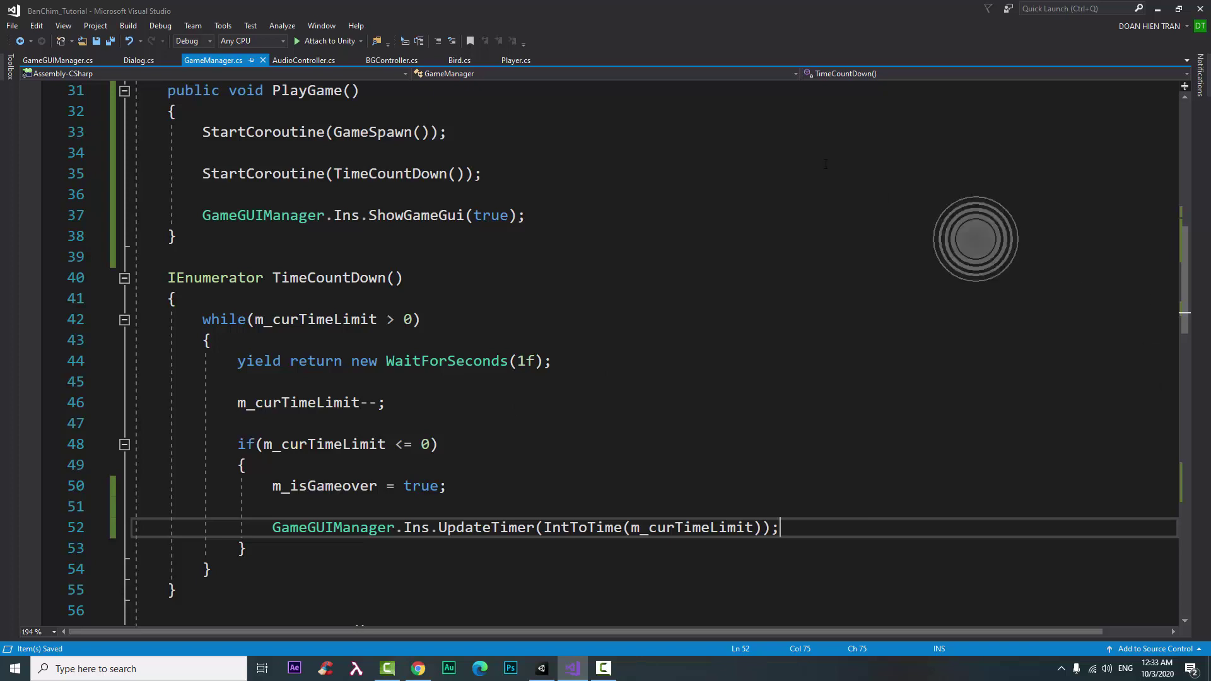
Step: Open Bird.cs and place the cursor after the Instantiate line in Die()
left_click(469, 63)
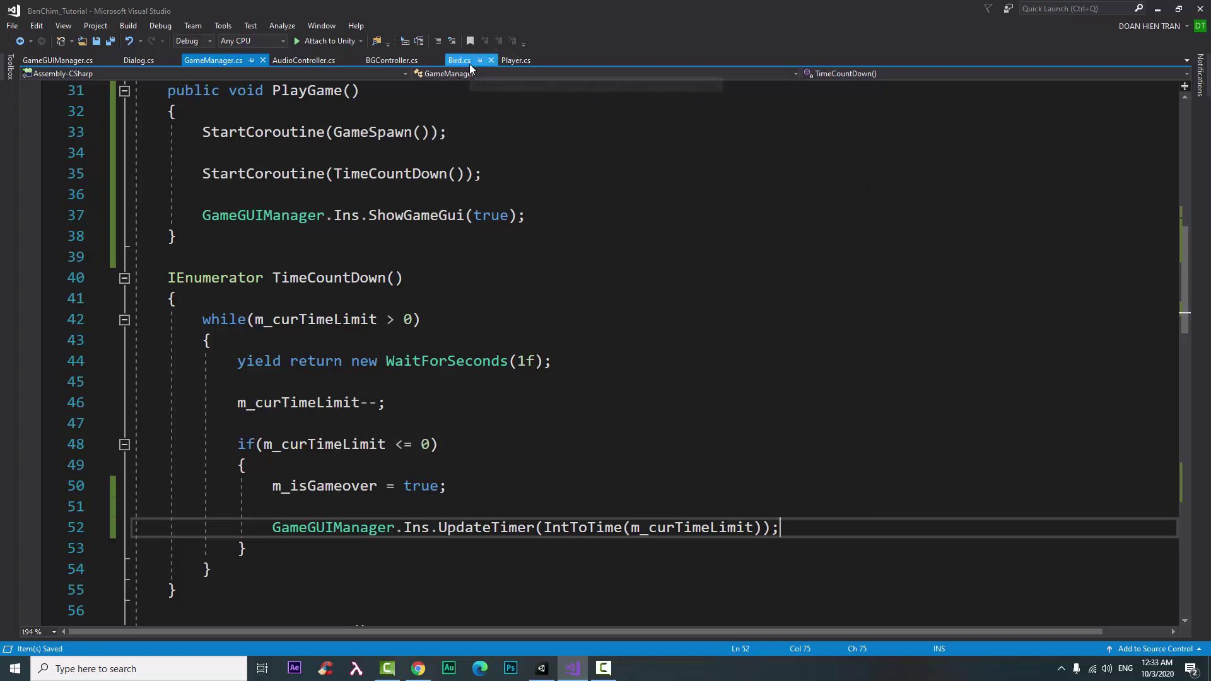
scroll(471, 352, "down", 3)
scroll(471, 351, "down", 3)
scroll(471, 351, "down", 2)
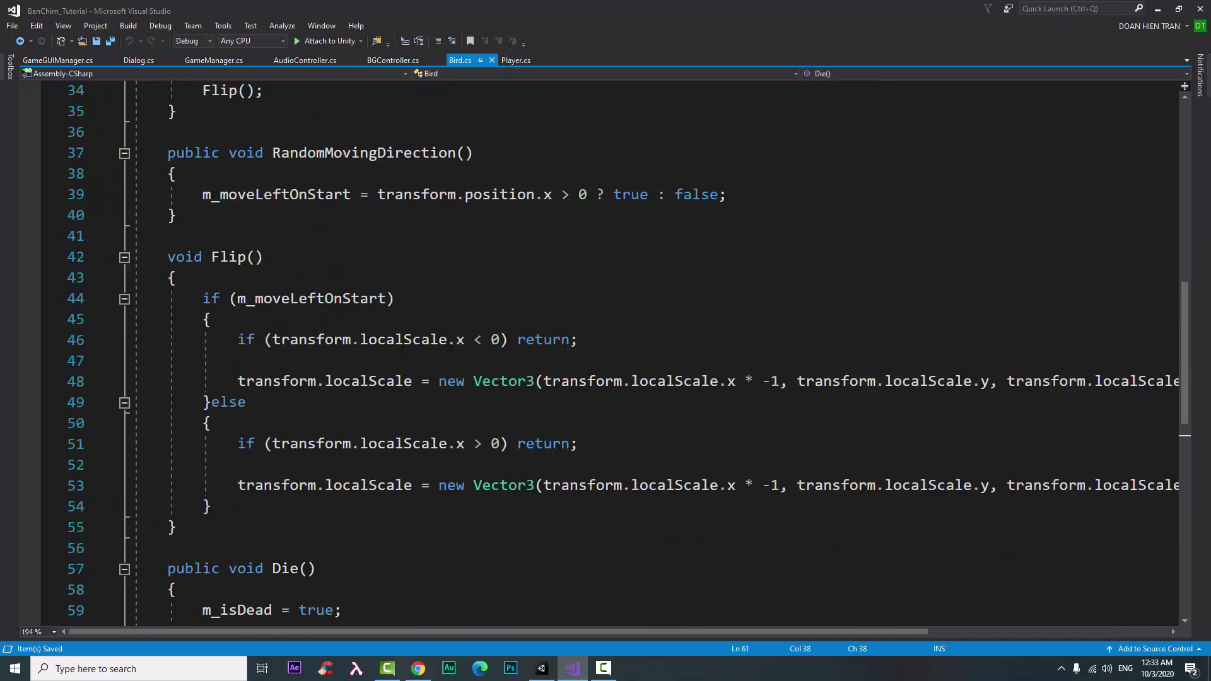
scroll(358, 343, "down", 3)
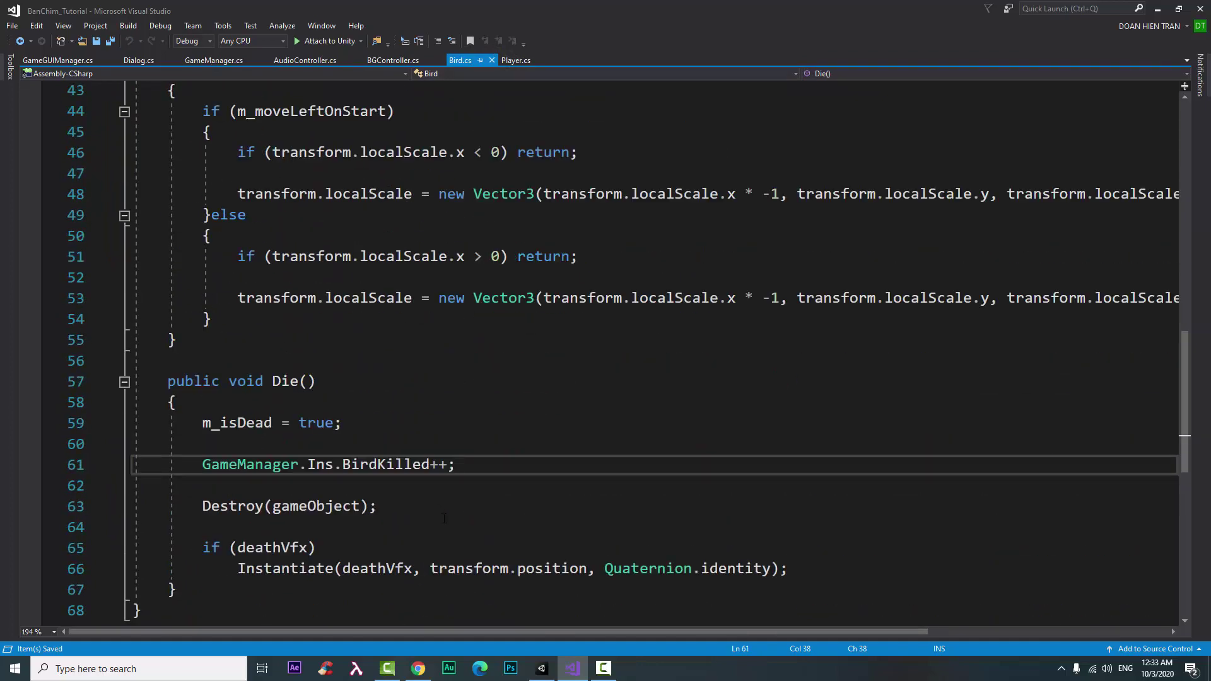
left_click(792, 569)
Step: Start a new line calling GameGUIManager.Ins.UpdateKilledCounting
key("Return")
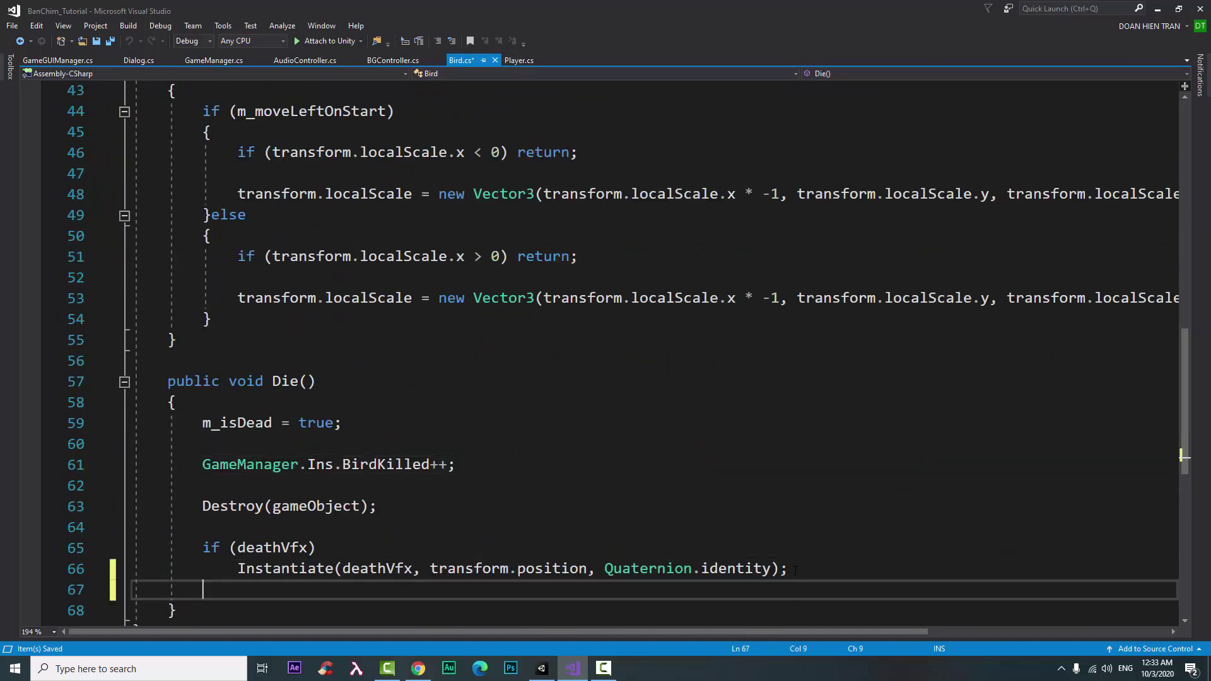
key("Return")
type("Gameg")
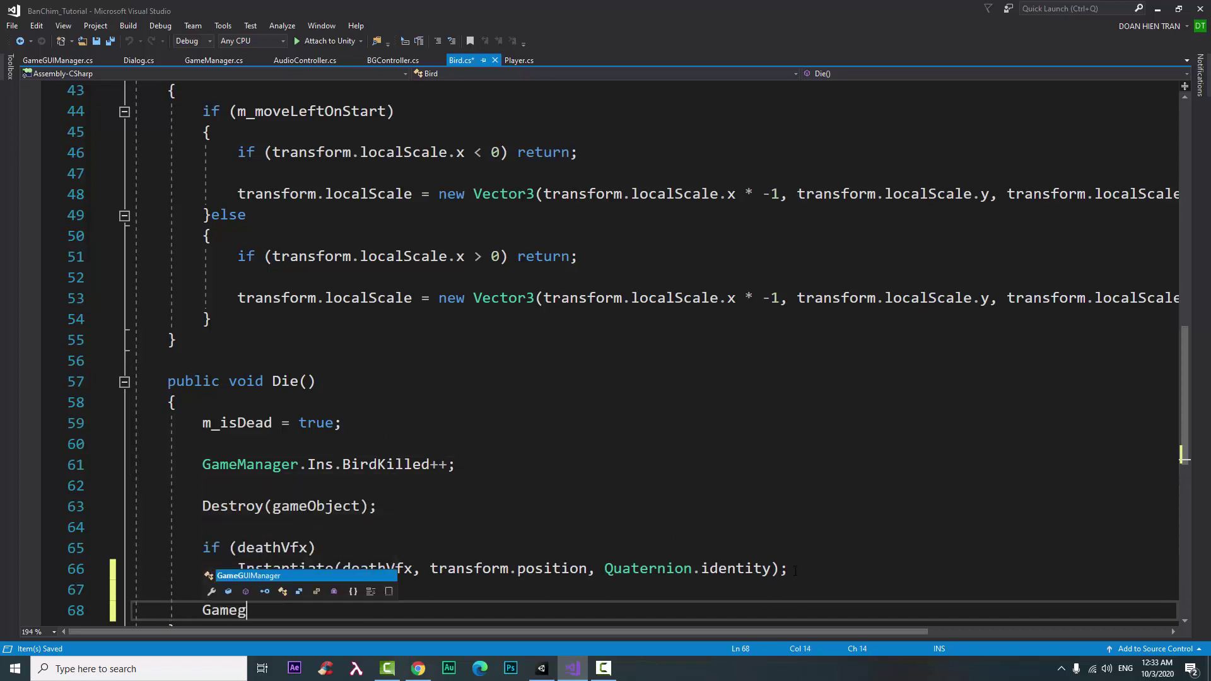
key("Tab")
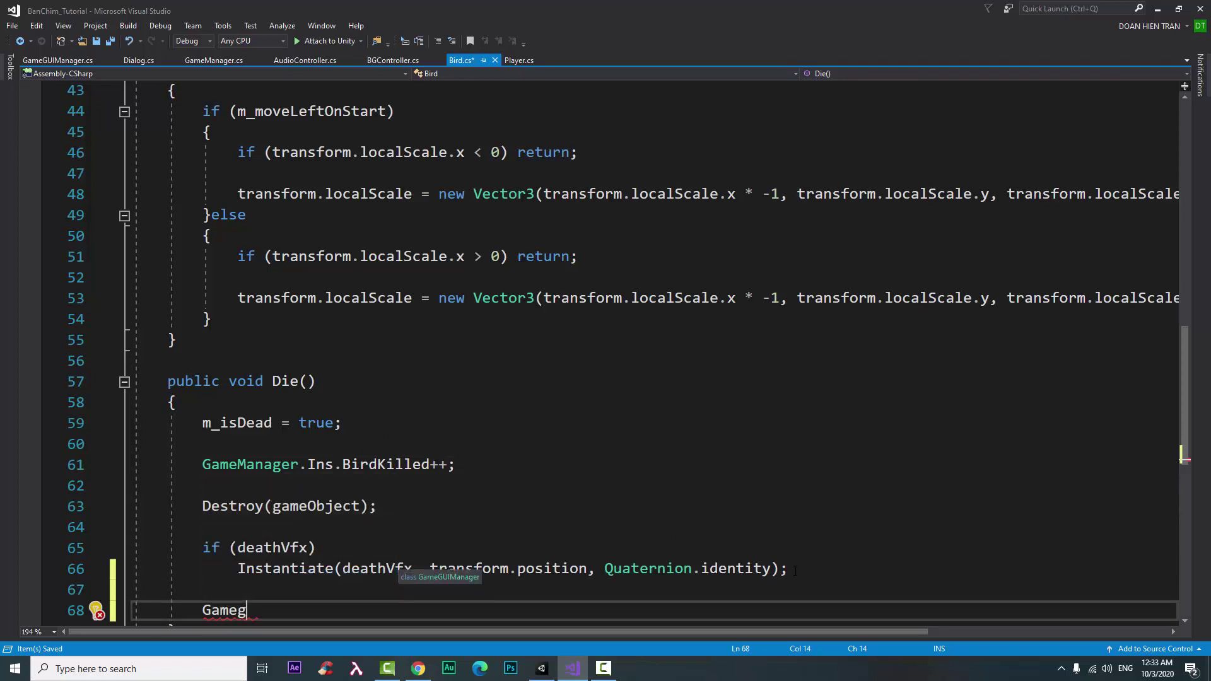
type(".I")
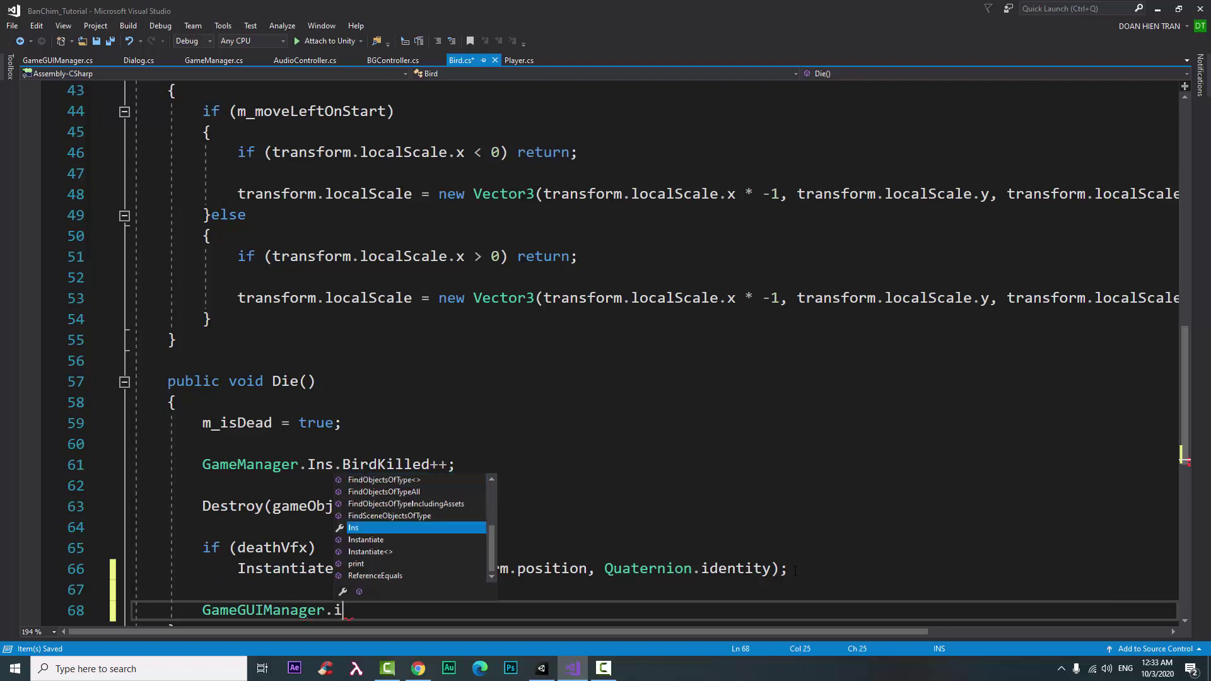
type("ns.")
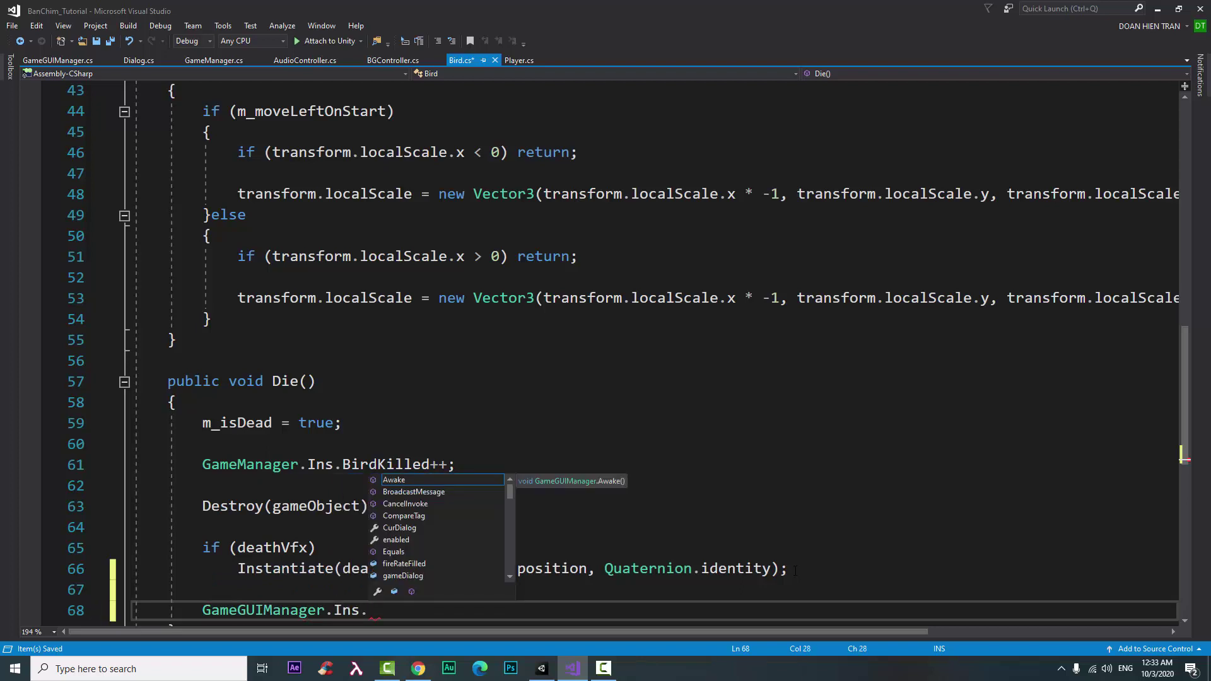
type("u")
key("Up")
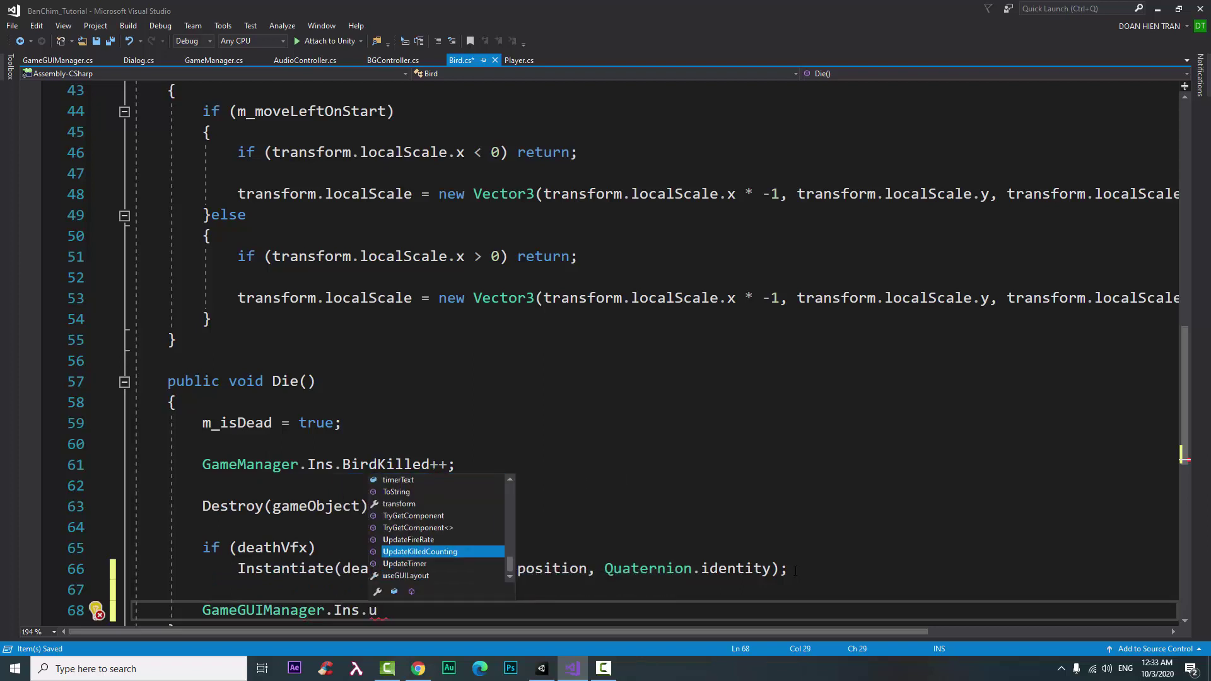
key("Tab")
Step: Pass GameManager.Ins.BirdKilled as the argument, save Bird.cs and return to Unity
type("(")
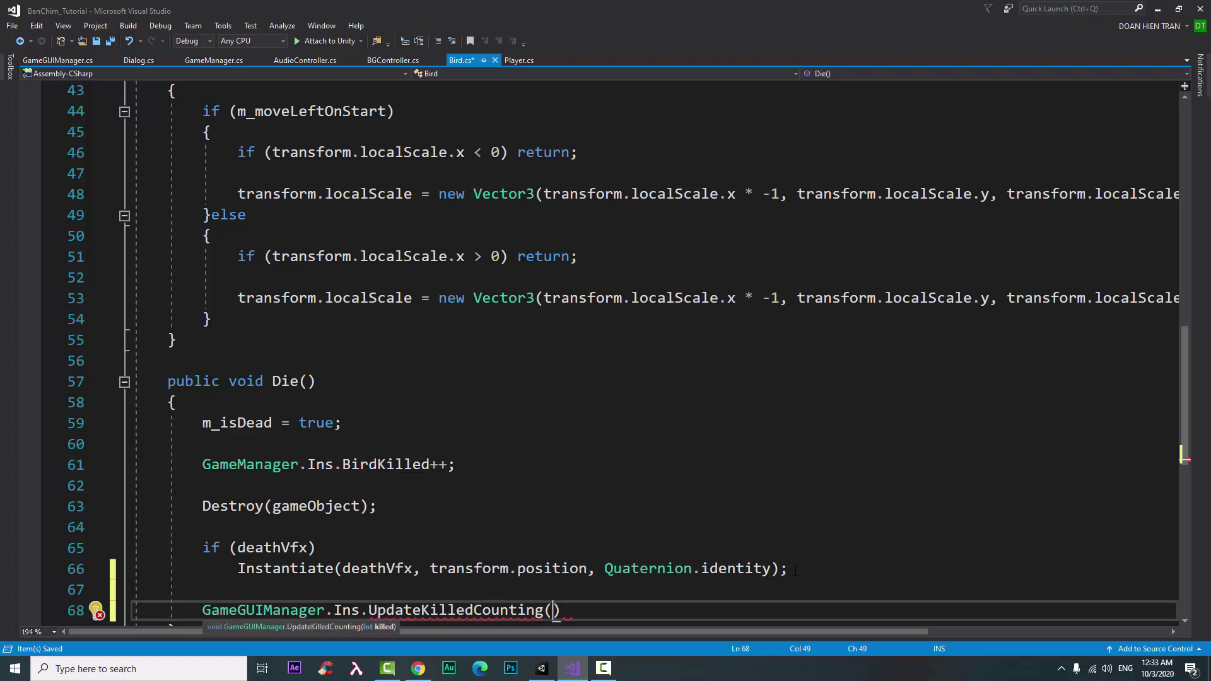
type("gamem.")
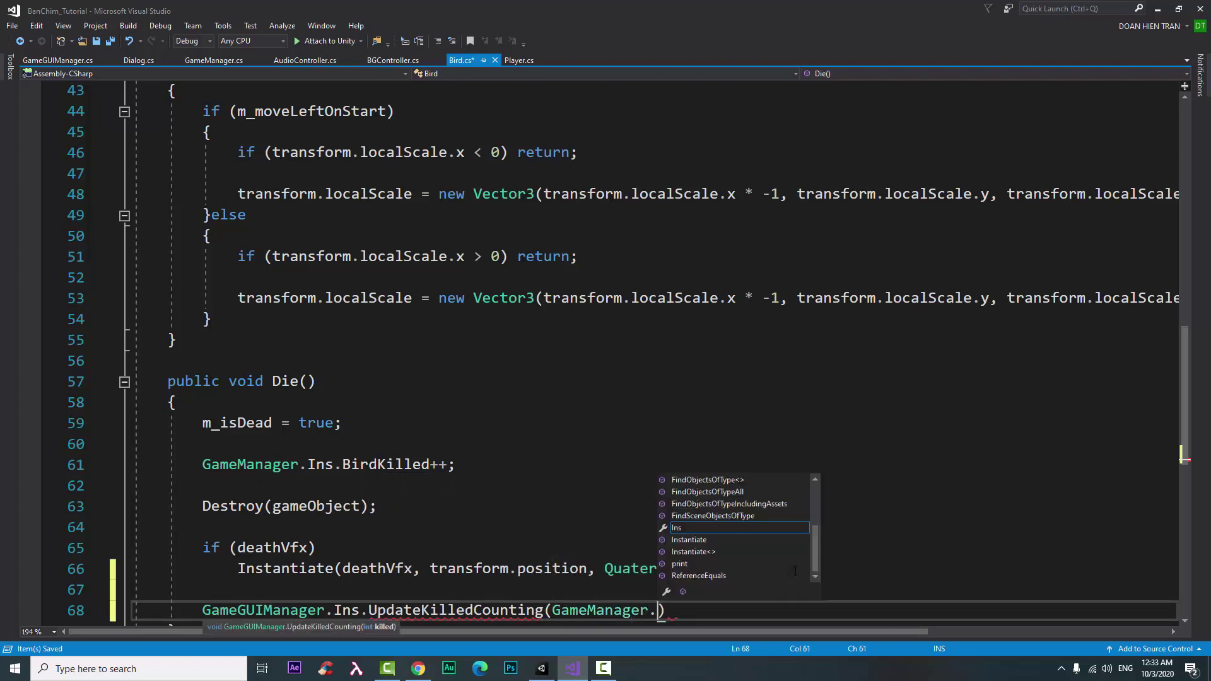
type("i")
key("Tab")
type(".b")
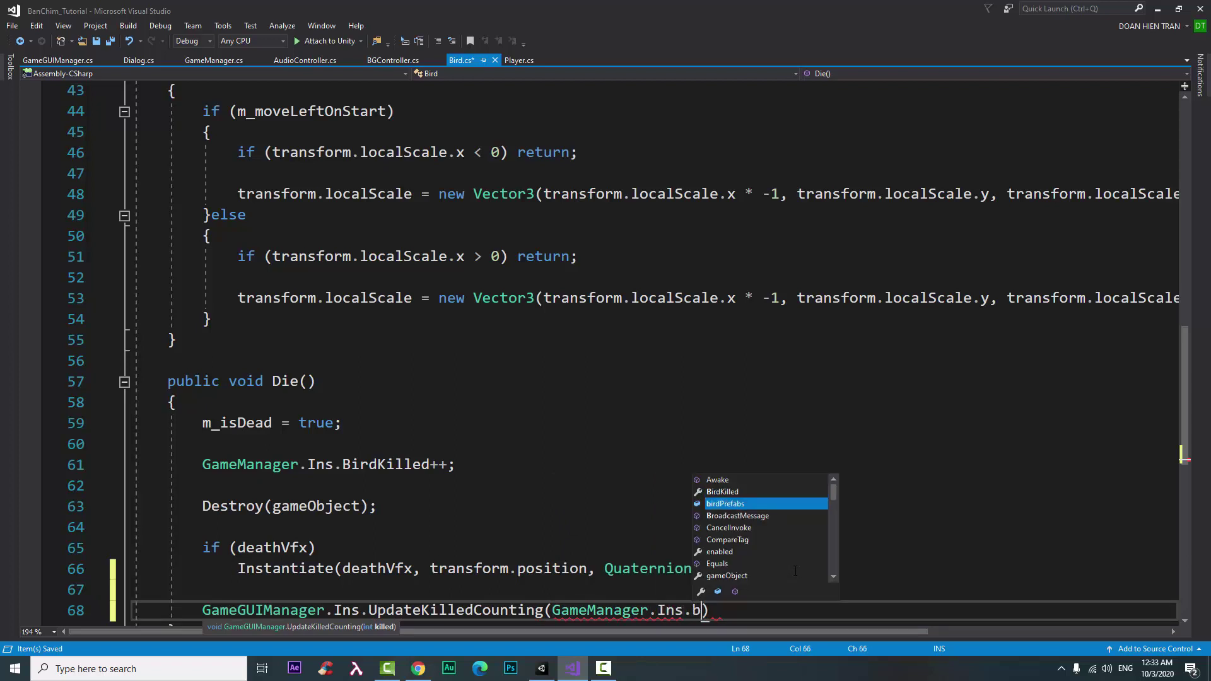
key("Up")
key("Tab")
key("Right")
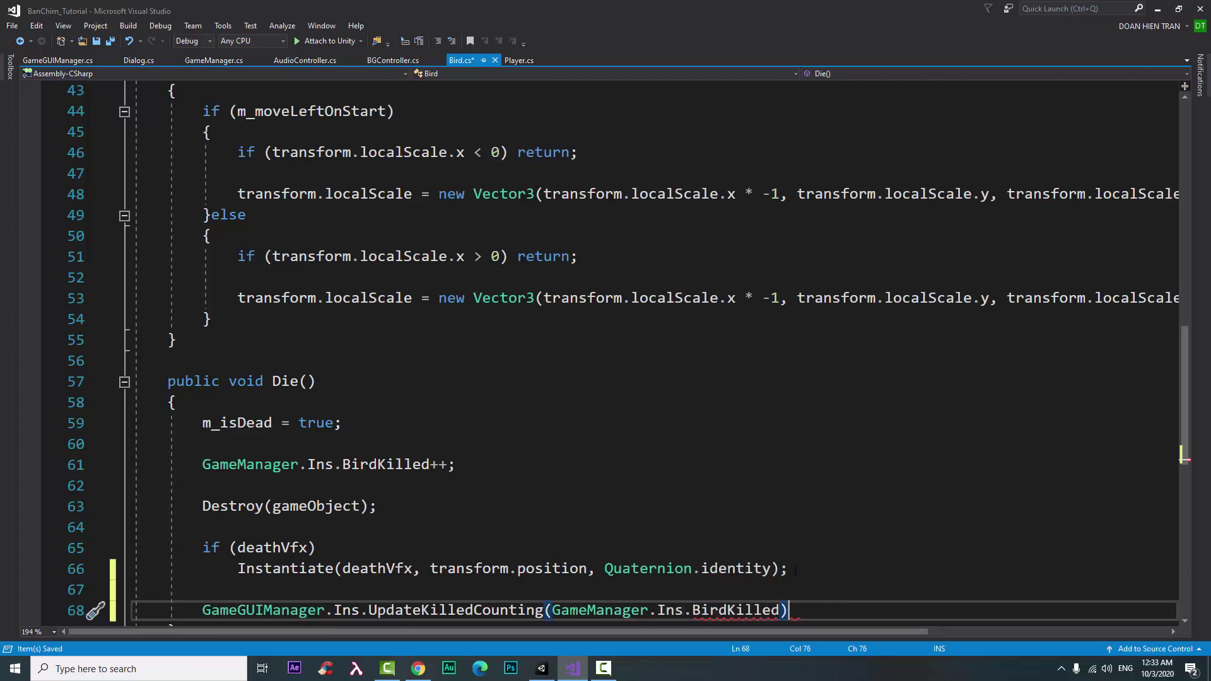
type(";")
key("ctrl+s")
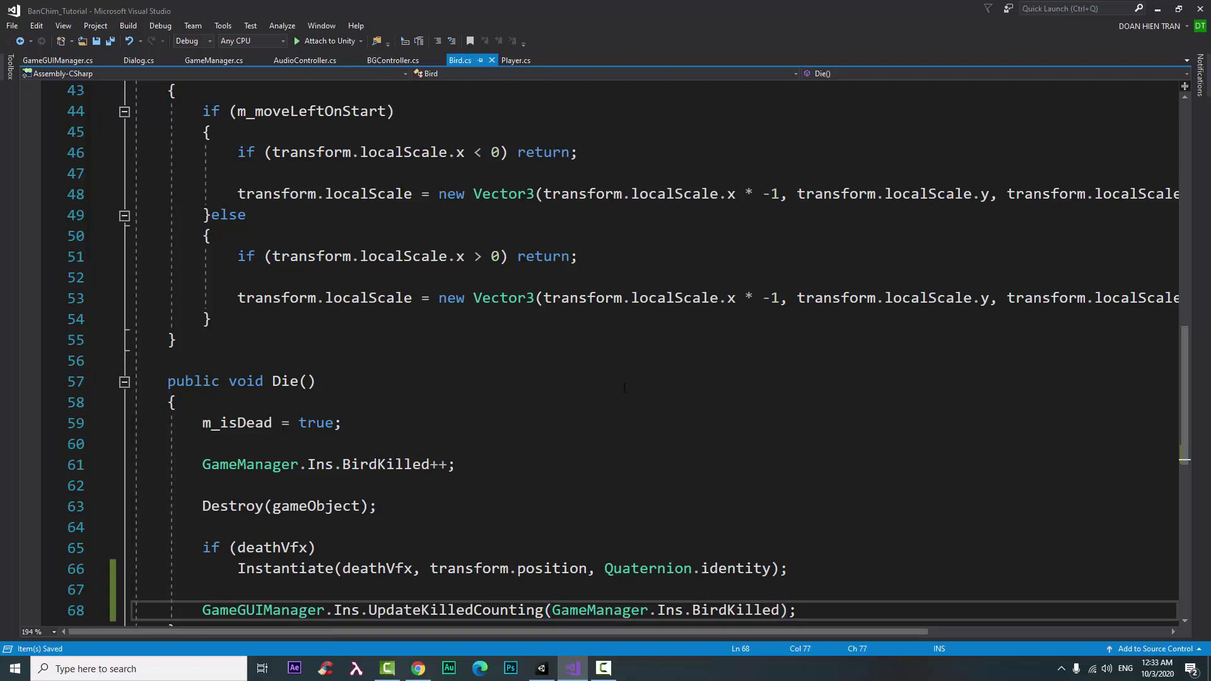
left_click(541, 669)
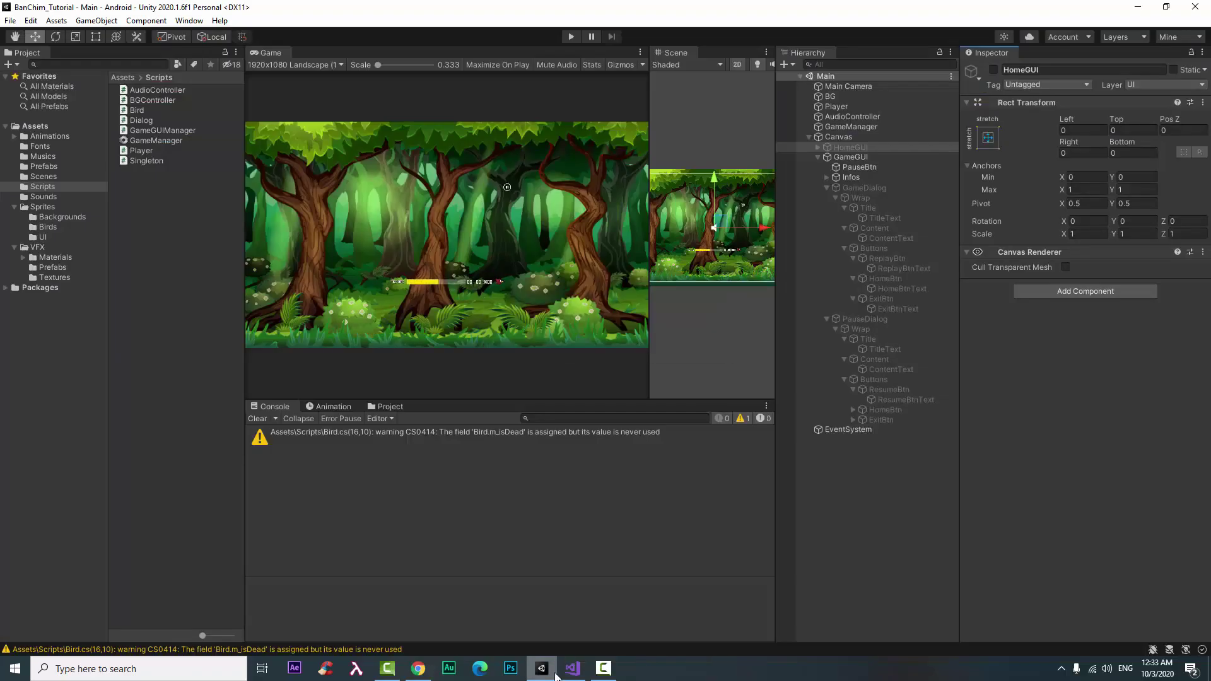
Step: Create an empty root GameObject, reset it to the origin and name it GameGUIManager
left_click(808, 135)
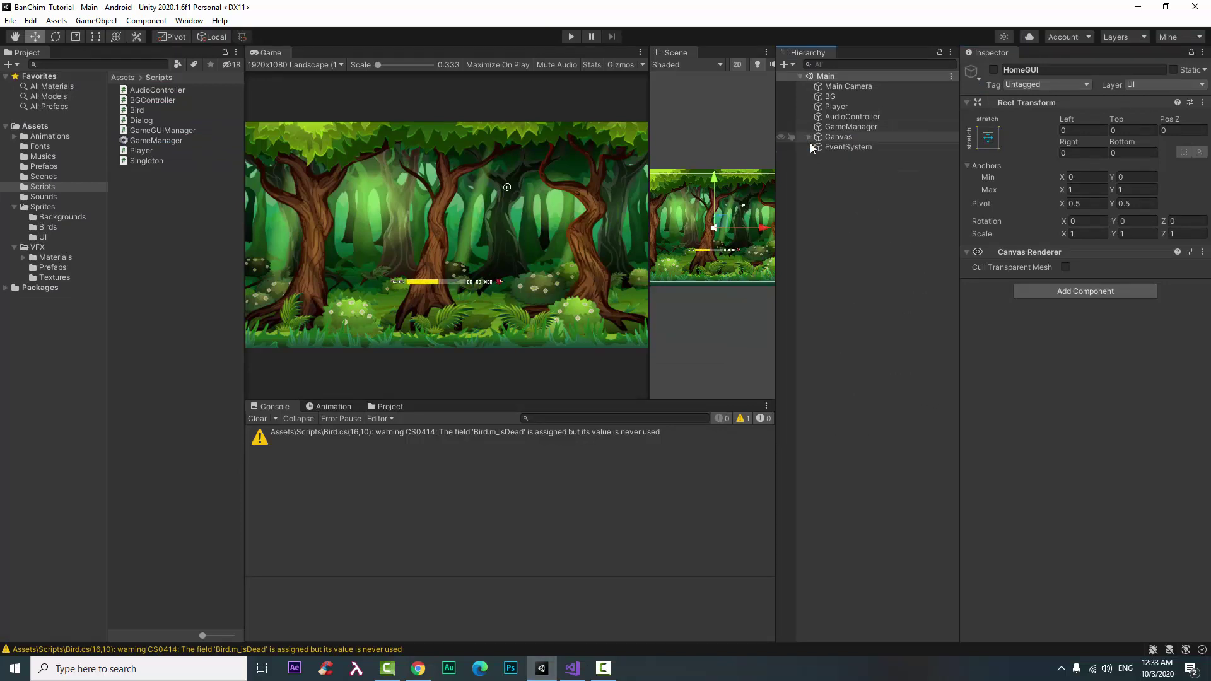
right_click(828, 265)
left_click(880, 398)
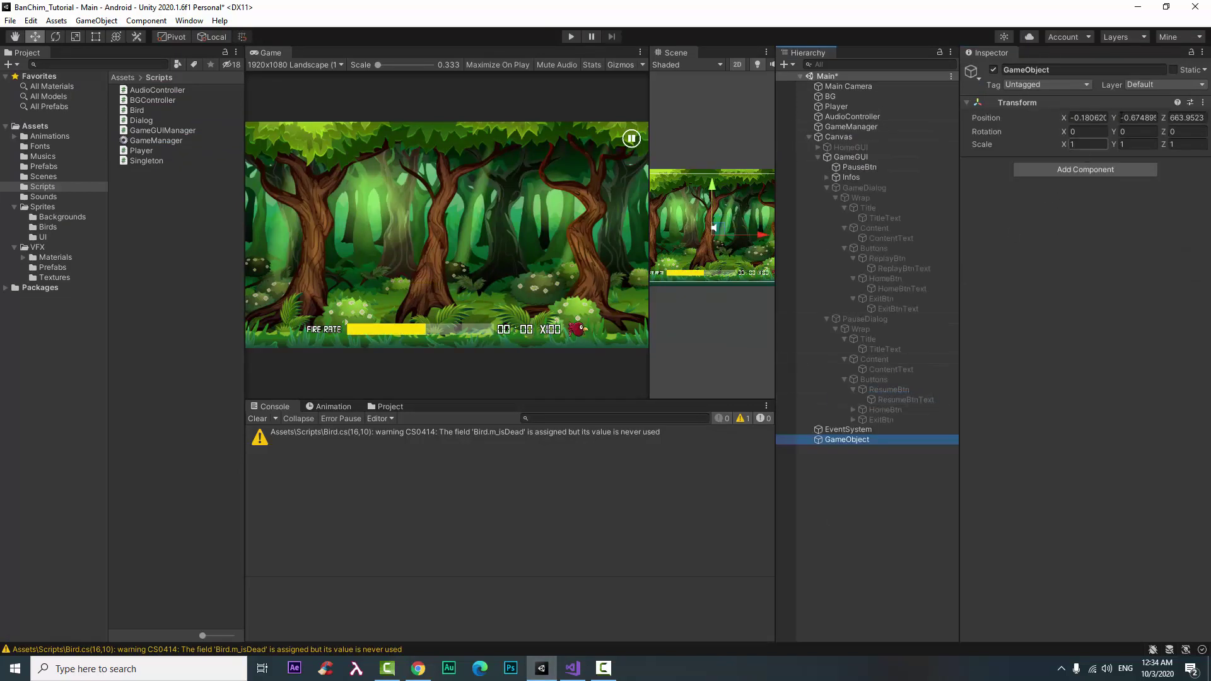
left_click(1202, 102)
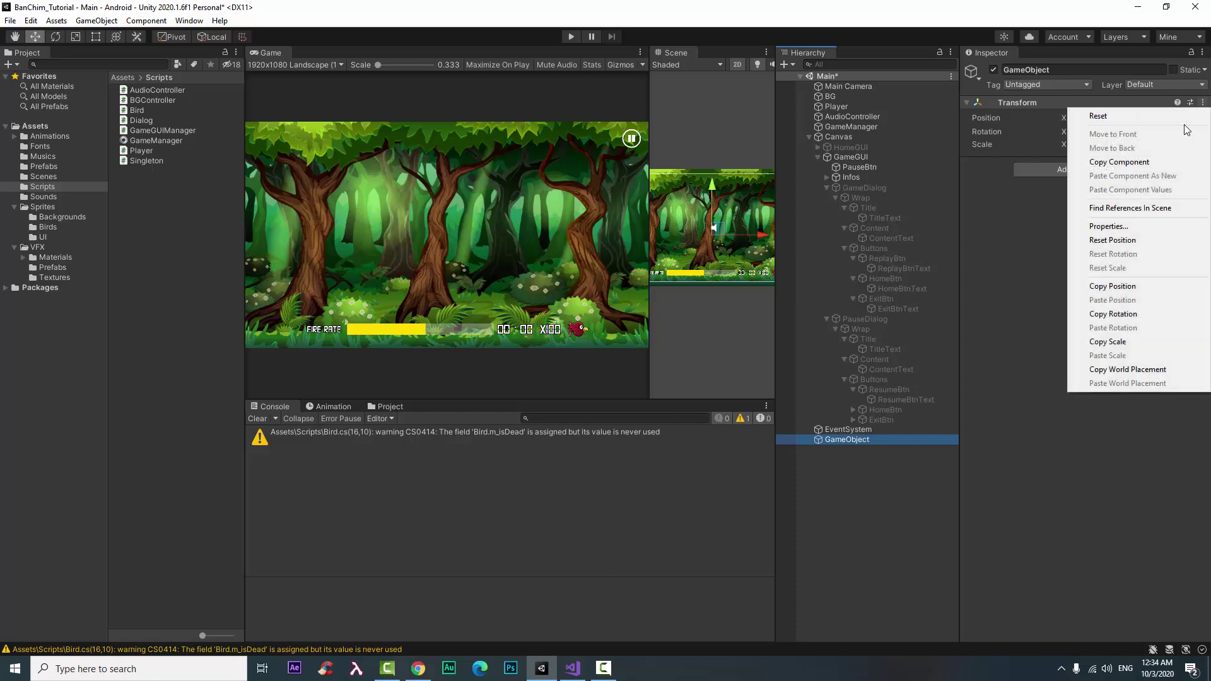
left_click(1085, 116)
left_click(876, 440)
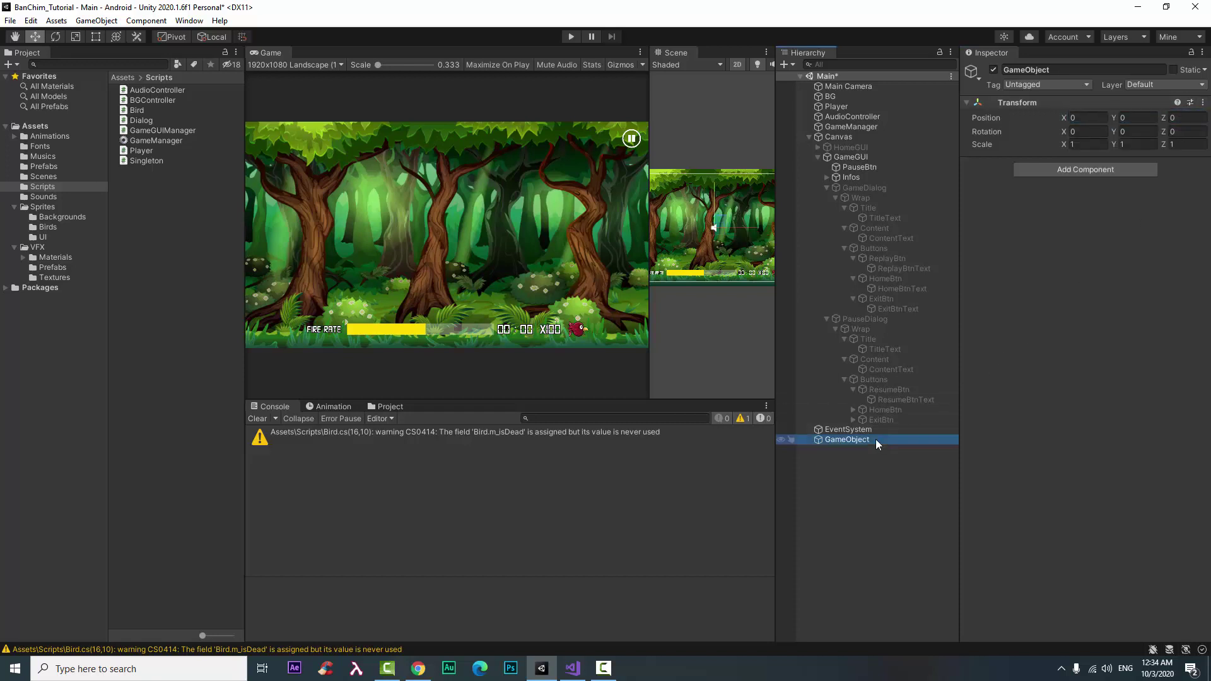
left_click(876, 439)
type("GameGUI")
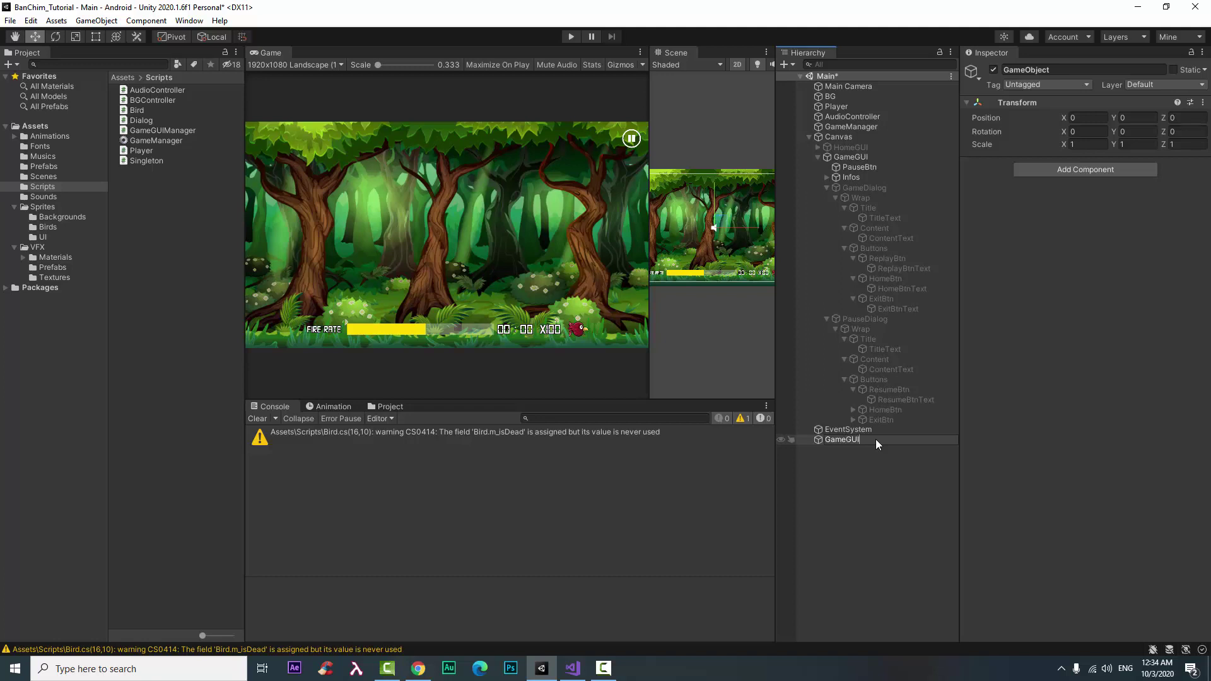
type("Manager")
key("Return")
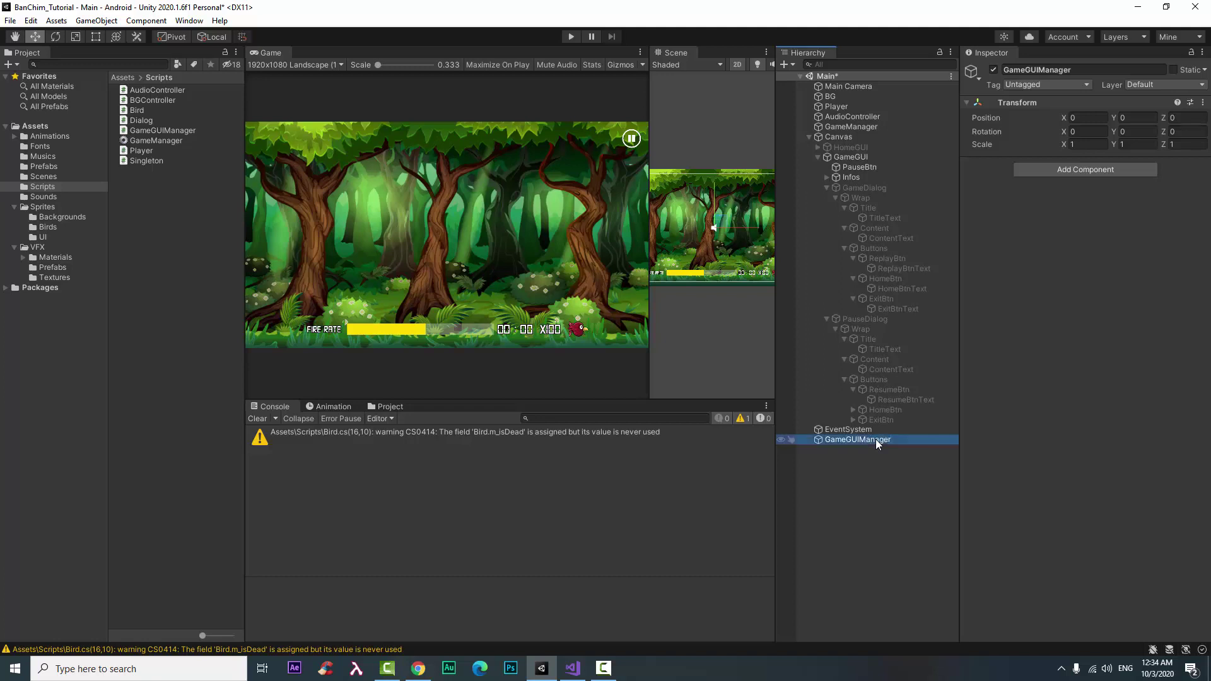
Step: Add the Game GUI Manager script component to the GameGUIManager object
left_click(1054, 173)
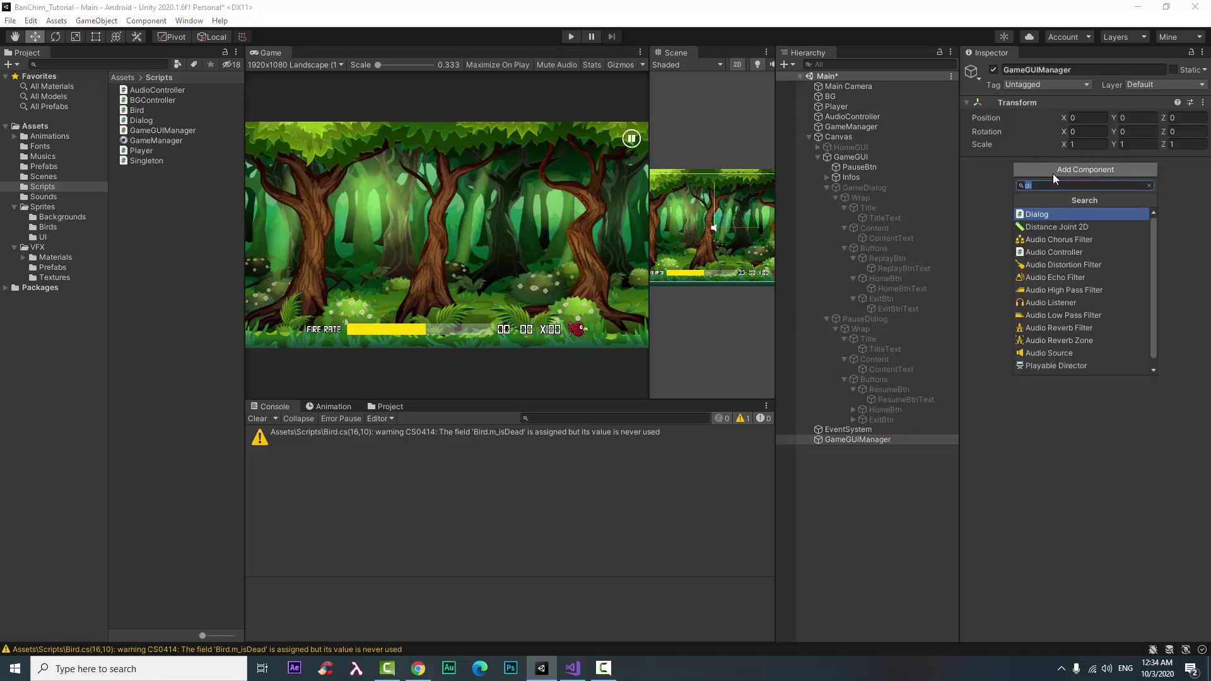
type("g")
key("Return")
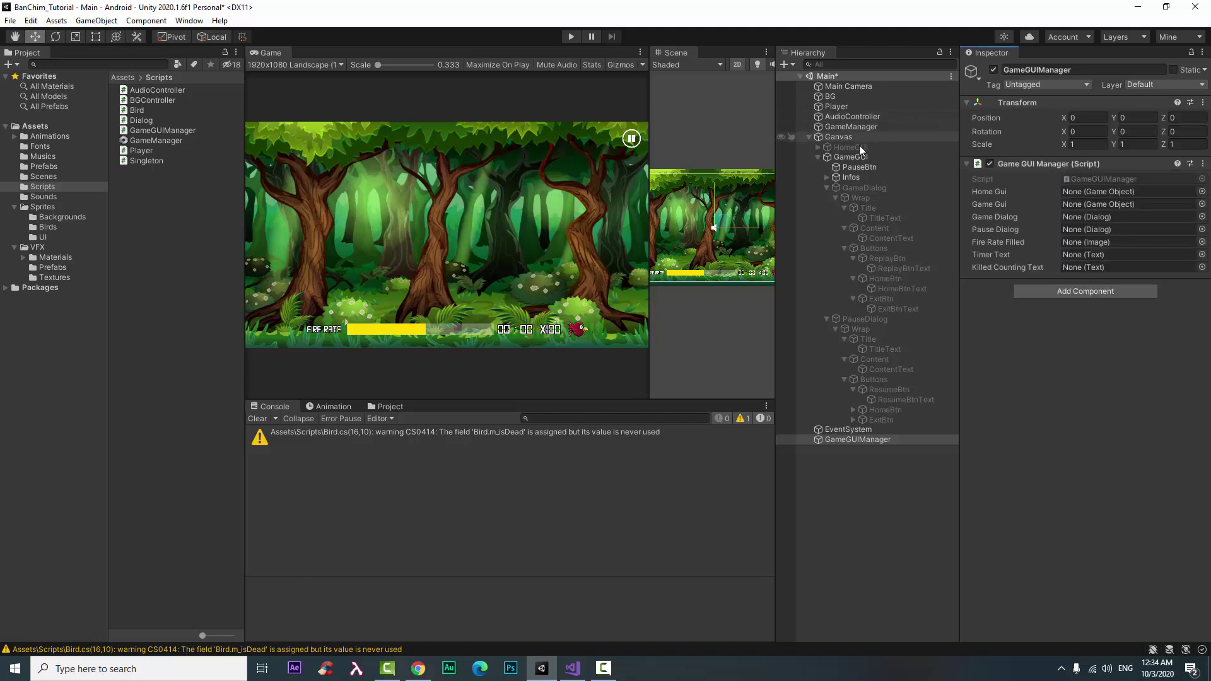
Step: Assign HomeGUI, GameGUI, GameDialog and PauseDialog to their Game GUI Manager slots
left_click_drag(859, 147, 1085, 192)
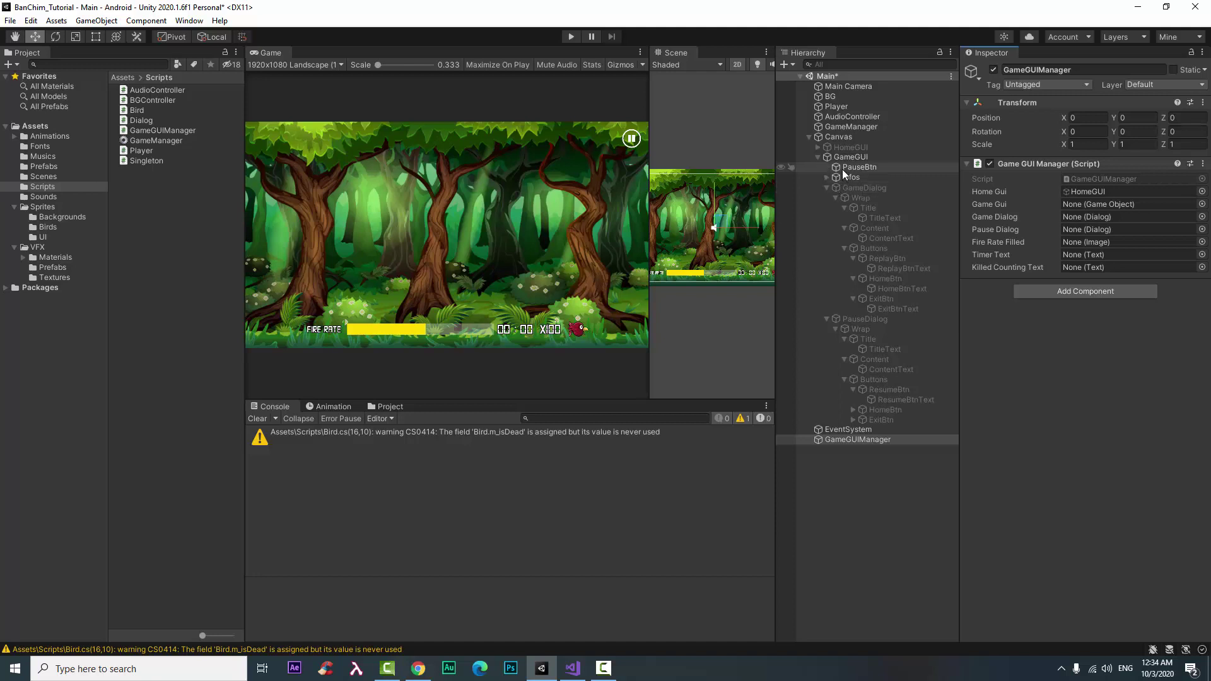
left_click_drag(835, 156, 1072, 204)
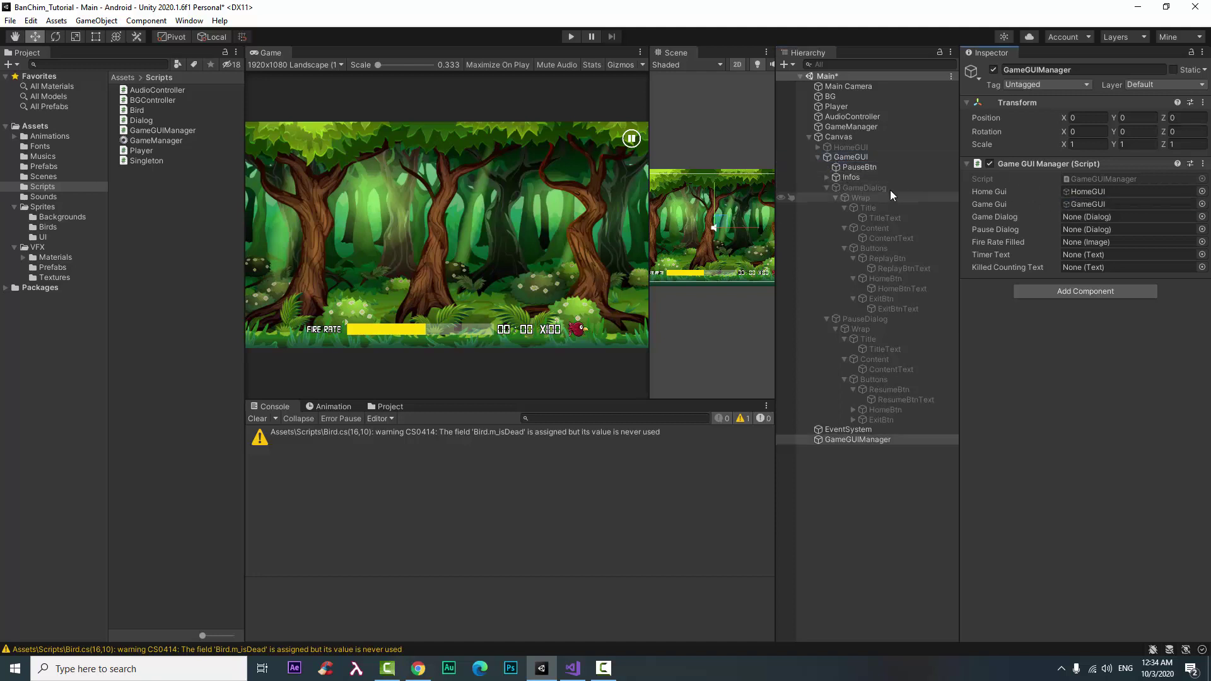
left_click_drag(861, 187, 1071, 221)
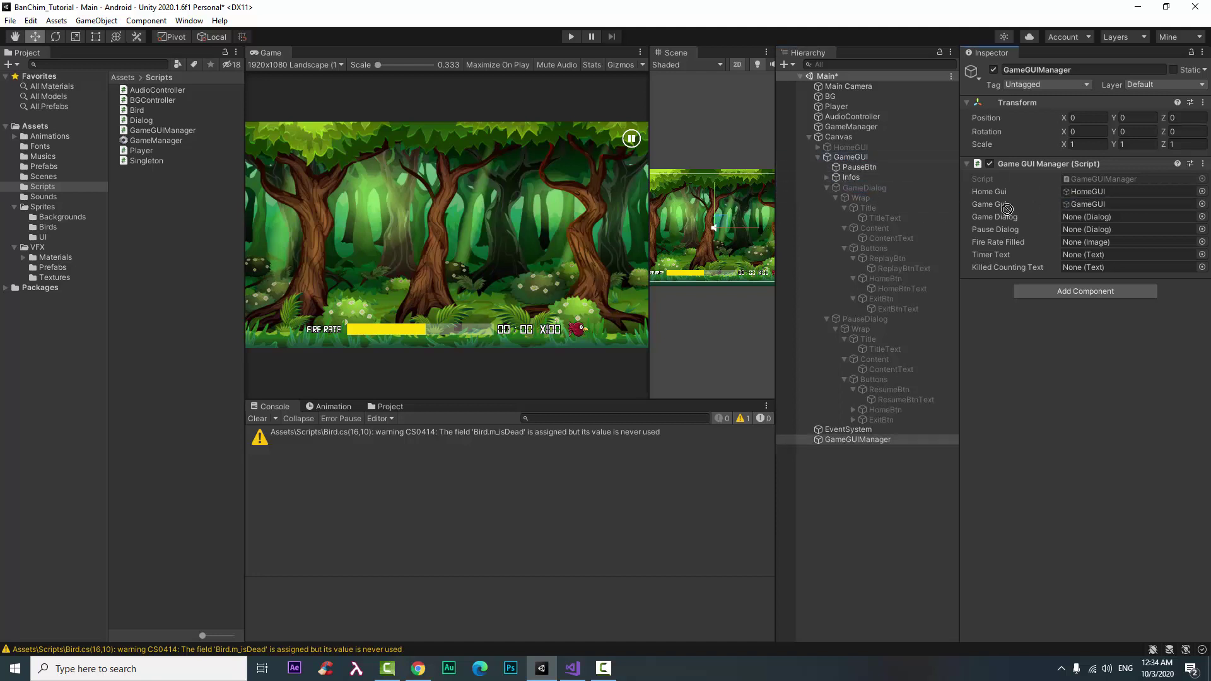
mouse_move(879, 315)
left_mouse_down()
mouse_move(1073, 242)
mouse_move(1072, 229)
left_mouse_up()
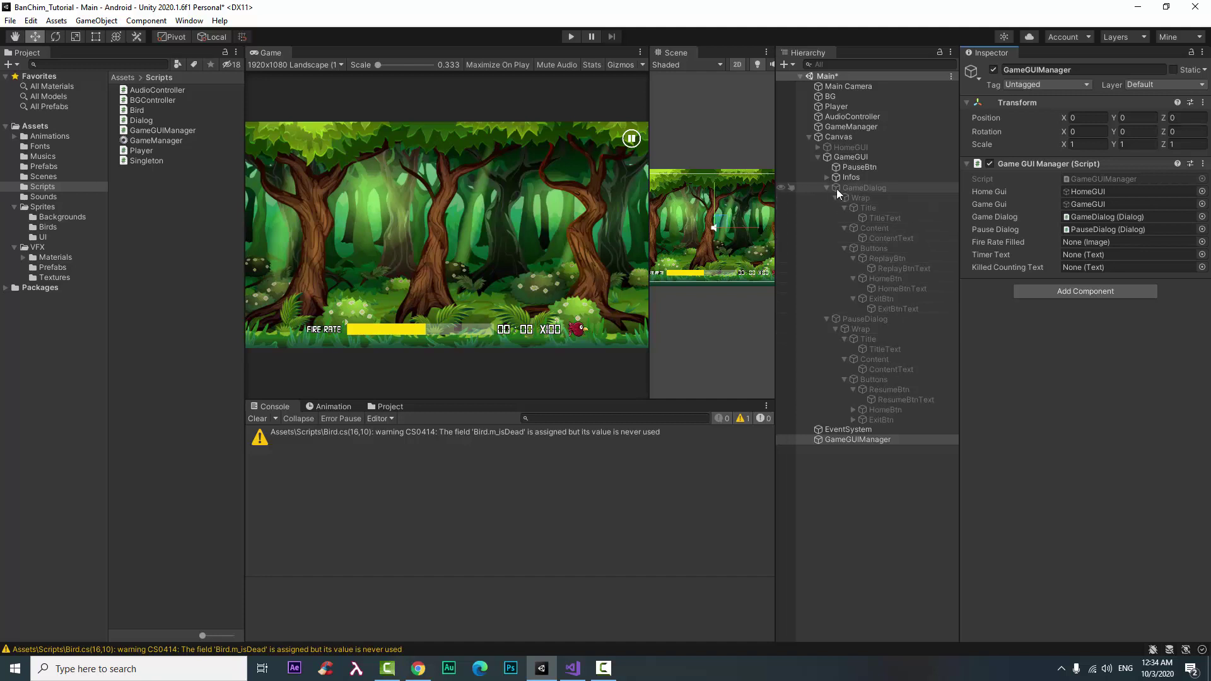
Step: Expand Infos > FireRate > Slider and link Filled, TimerText and CountingText to their fields
left_click(827, 187)
left_click(826, 197)
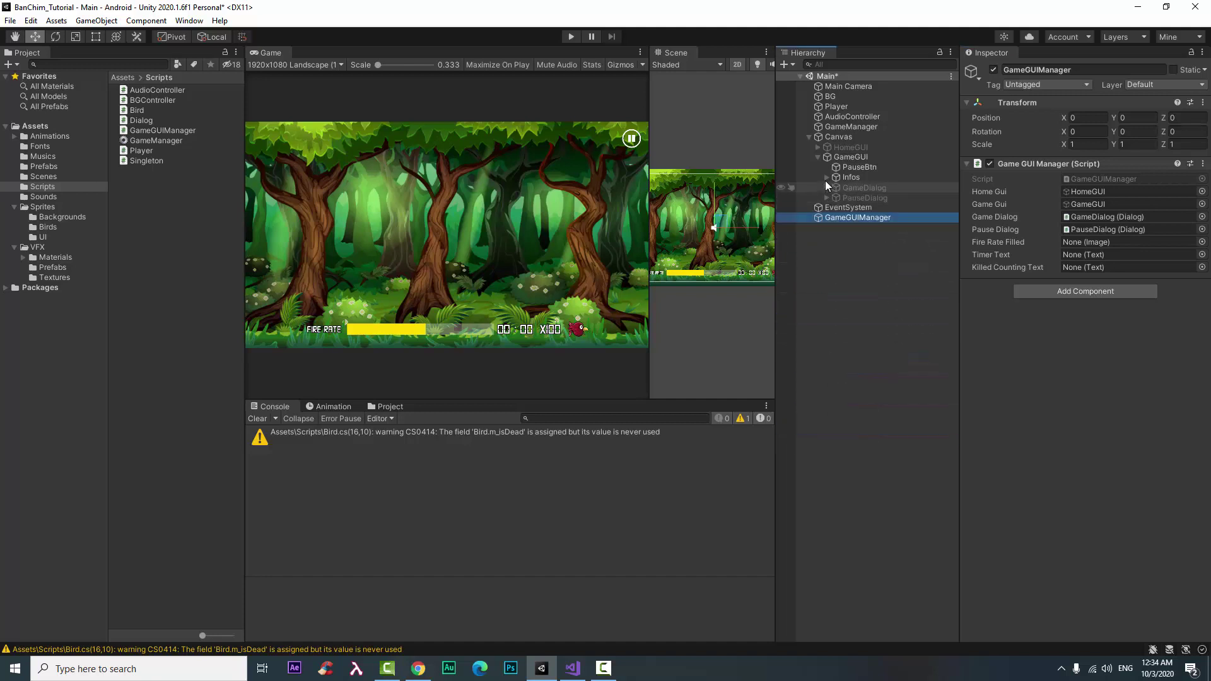
left_click(827, 178)
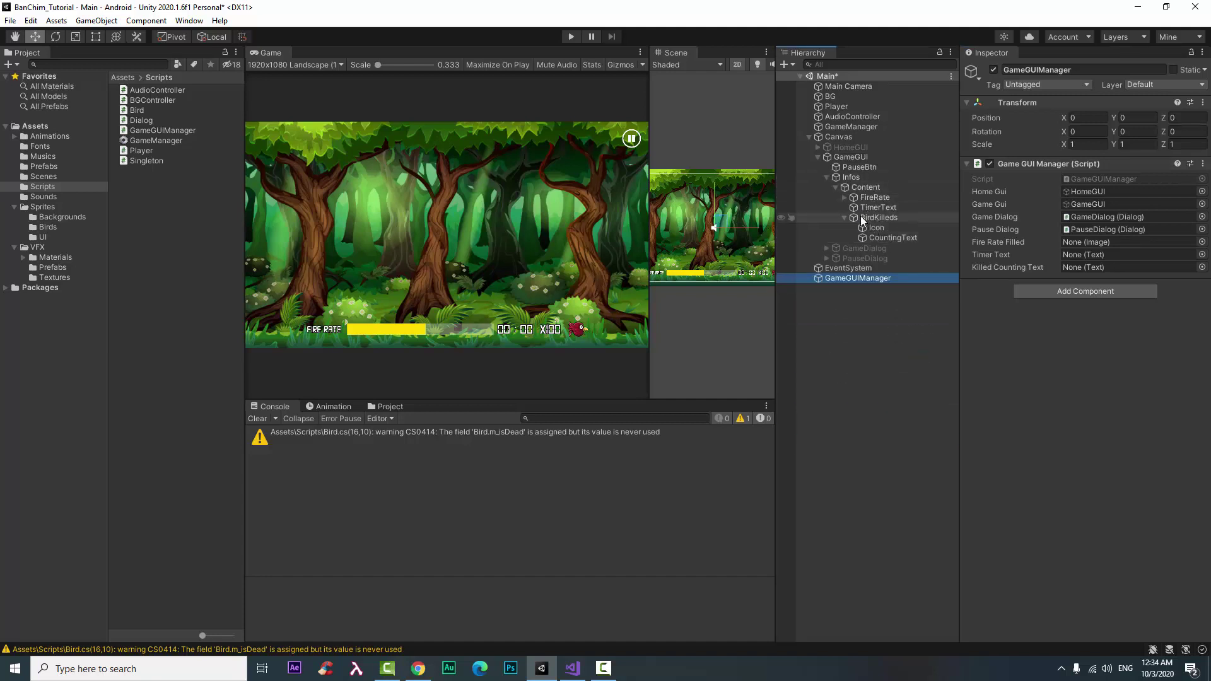
left_click(844, 198)
left_click(854, 218)
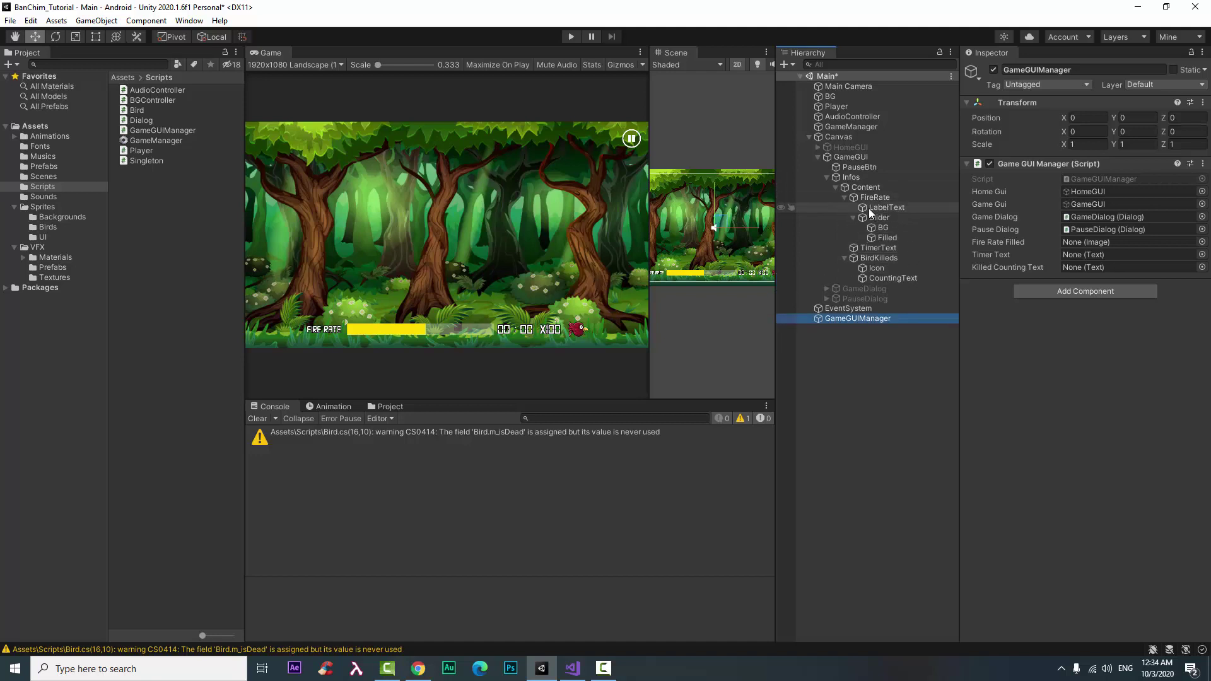
left_click_drag(886, 238, 1082, 241)
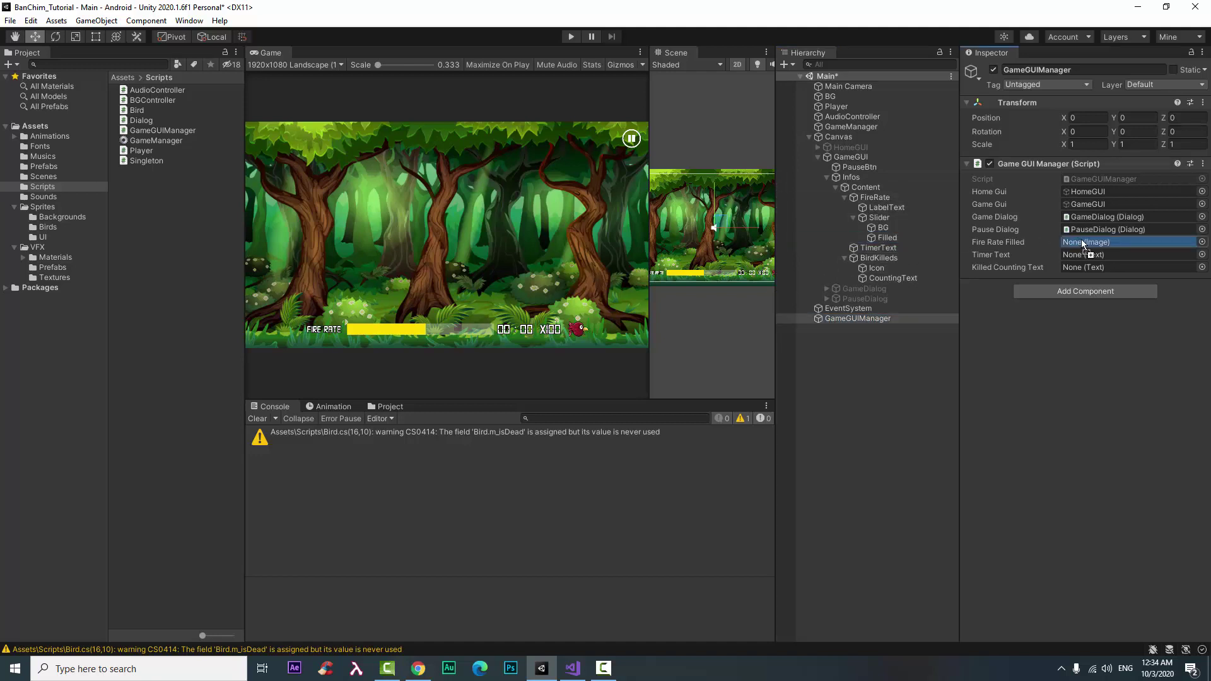
left_click_drag(878, 247, 1077, 255)
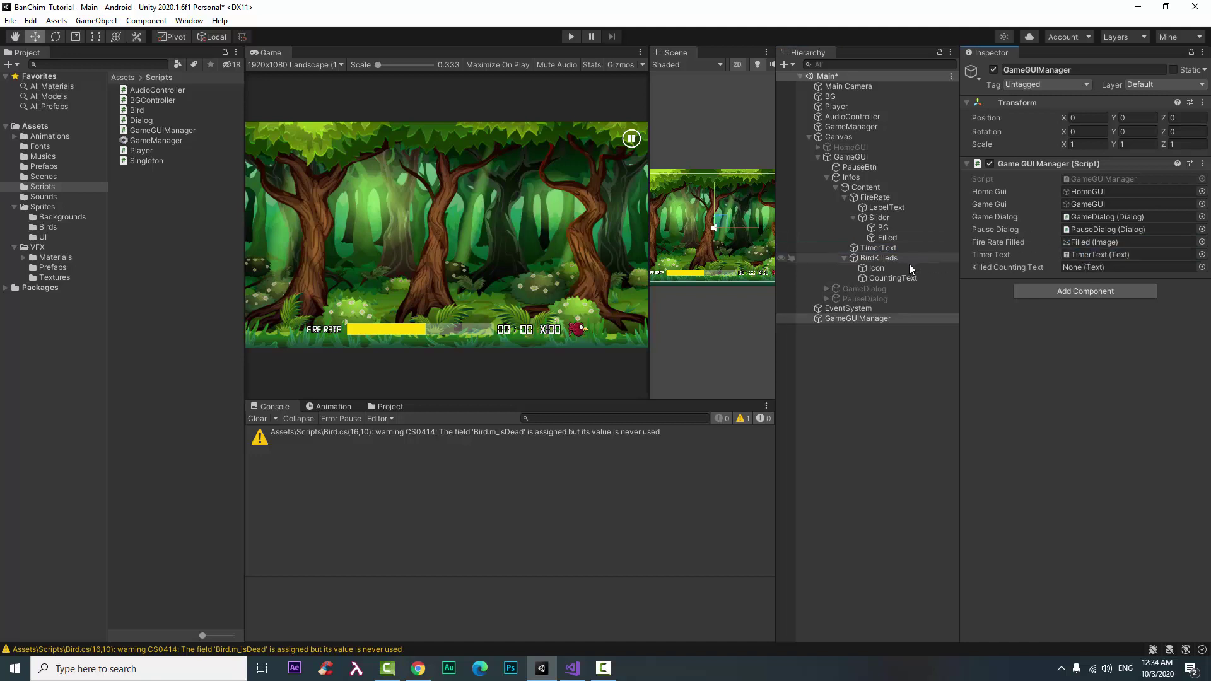
left_click_drag(906, 275, 1100, 269)
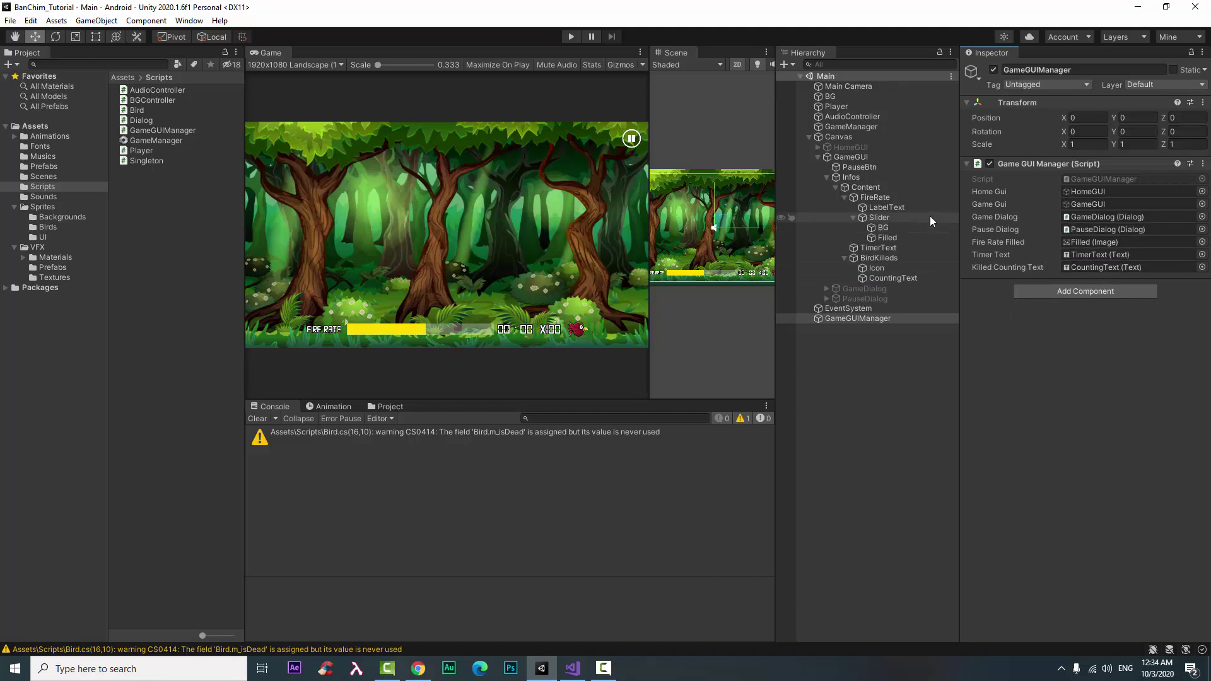
Step: Deactivate the GameGUI HUD object and save the scene
left_click(869, 160)
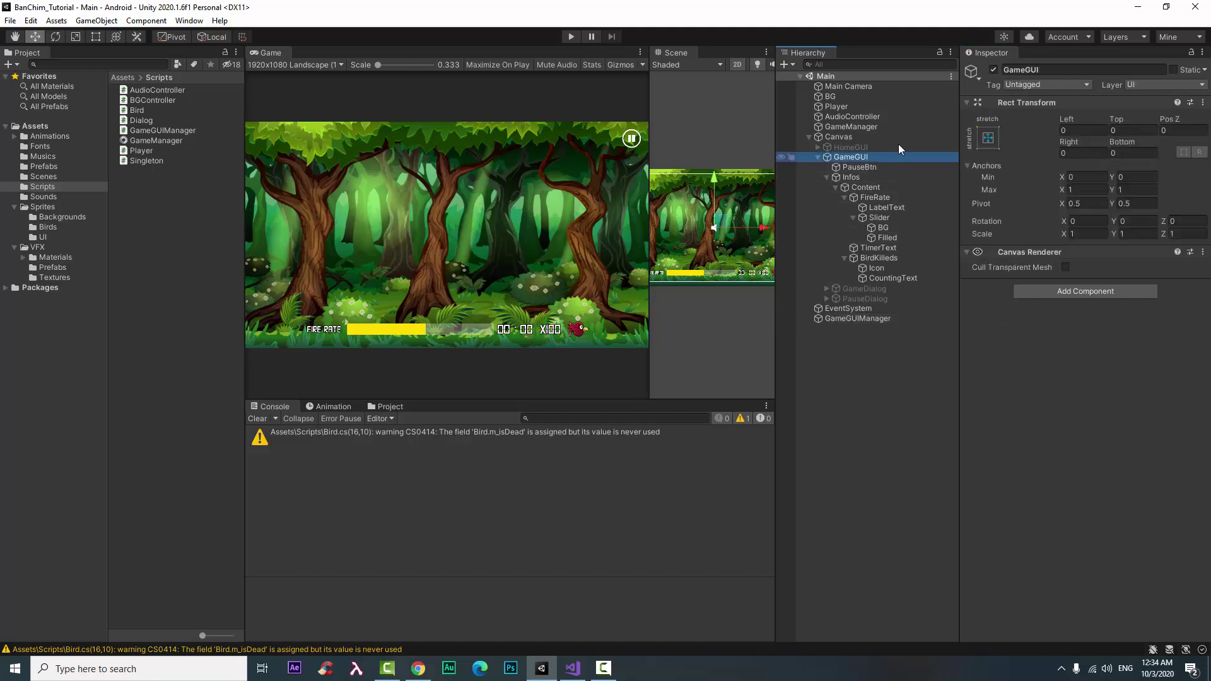
left_click(994, 71)
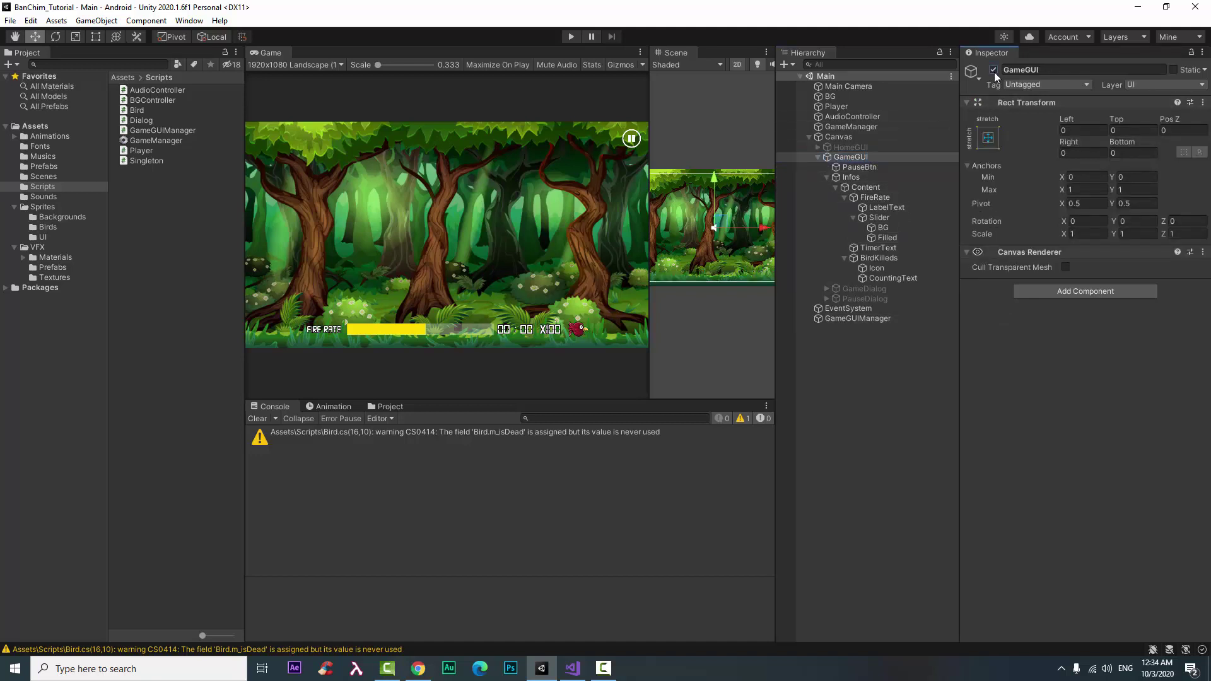
left_click(933, 138)
left_click(929, 146)
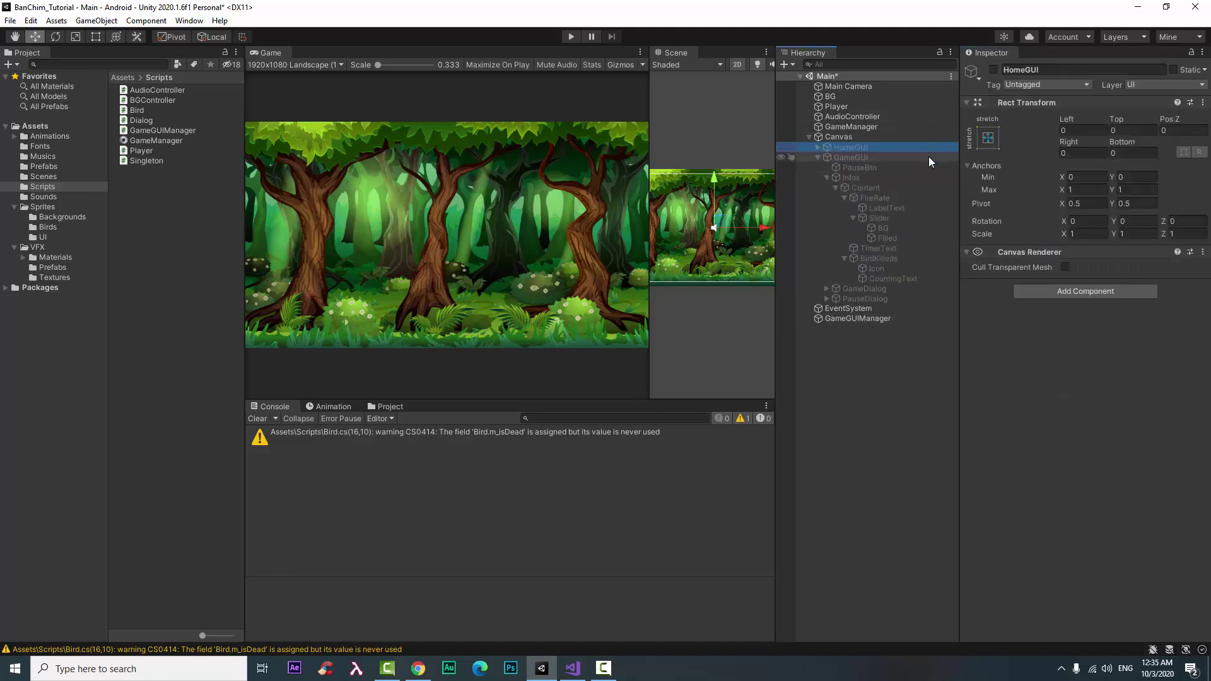
key("ctrl+s")
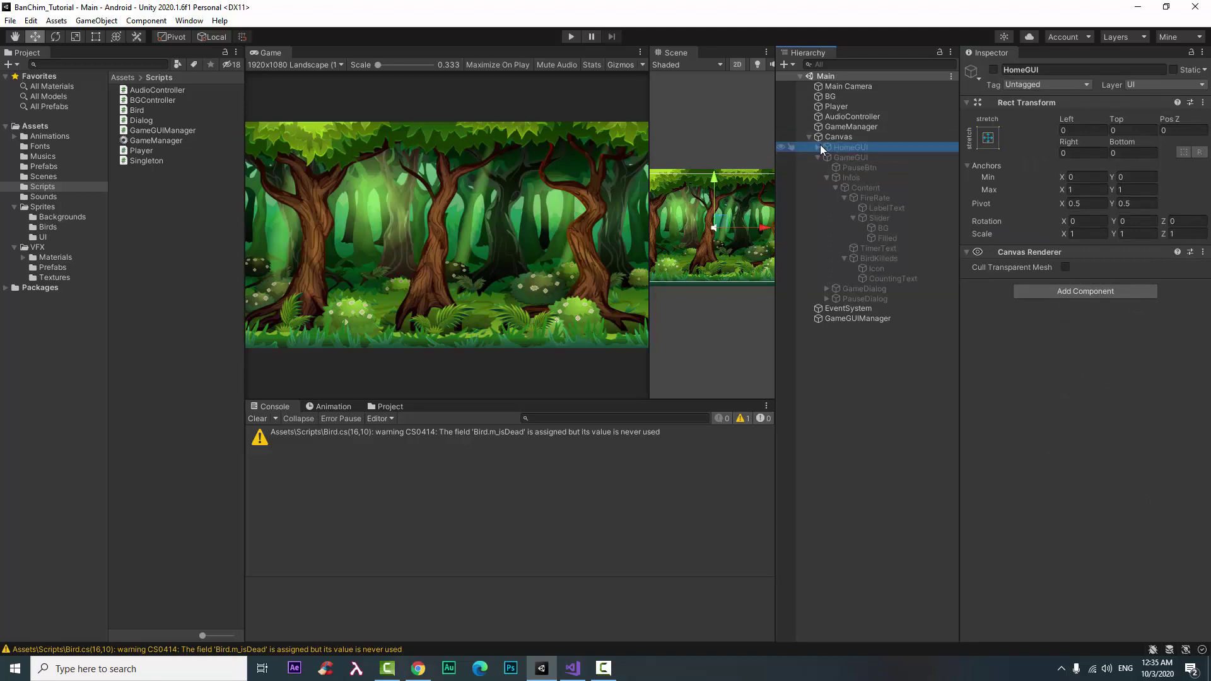
Step: Give PlaygameBtn an On Click entry calling GameManager.PlayGame and save the scene
left_click(818, 147)
left_click(854, 157)
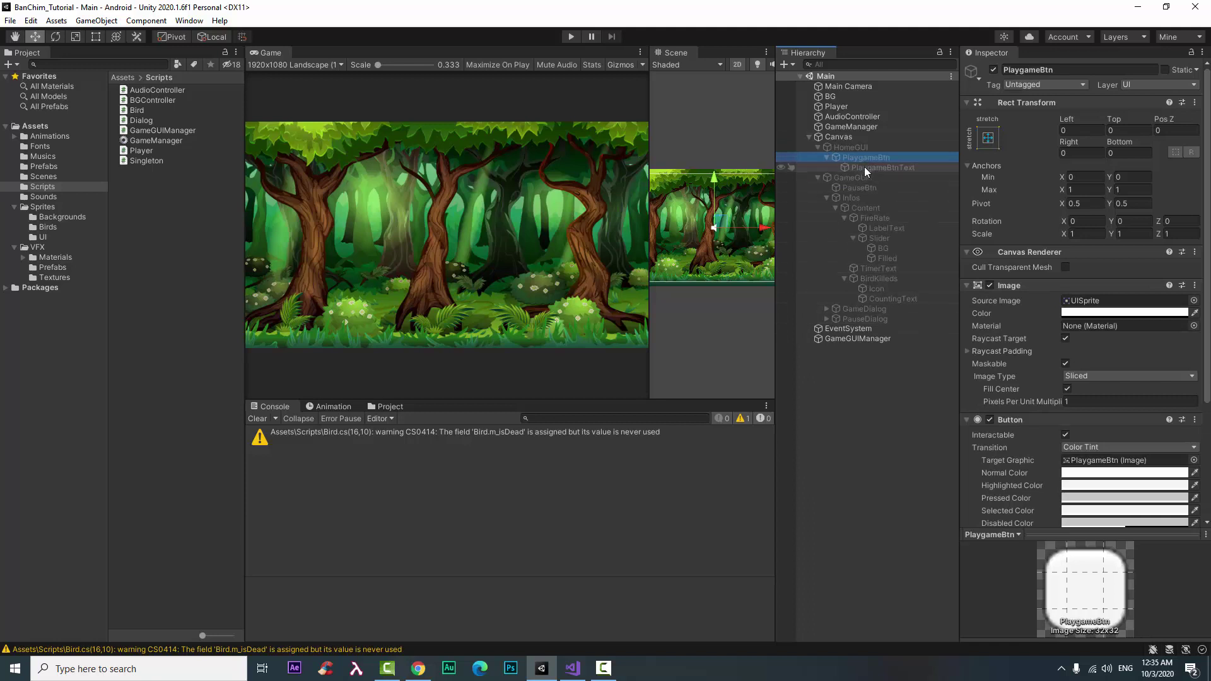
scroll(1038, 326, "down", 4)
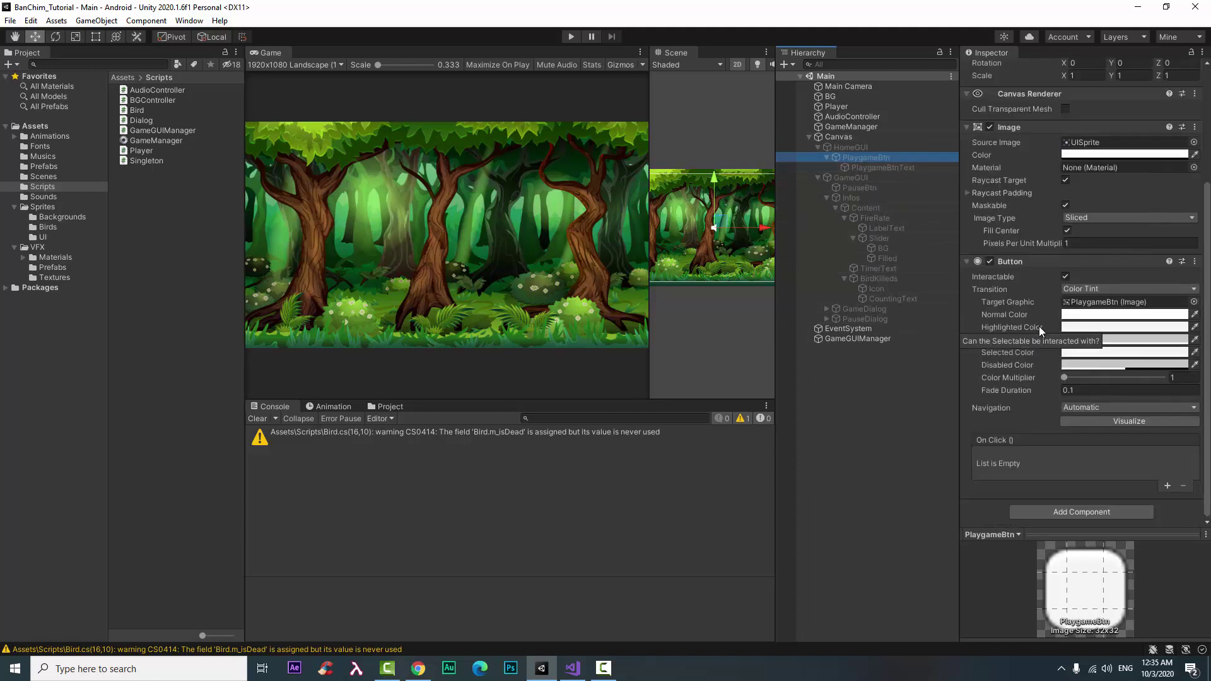
left_click(1167, 485)
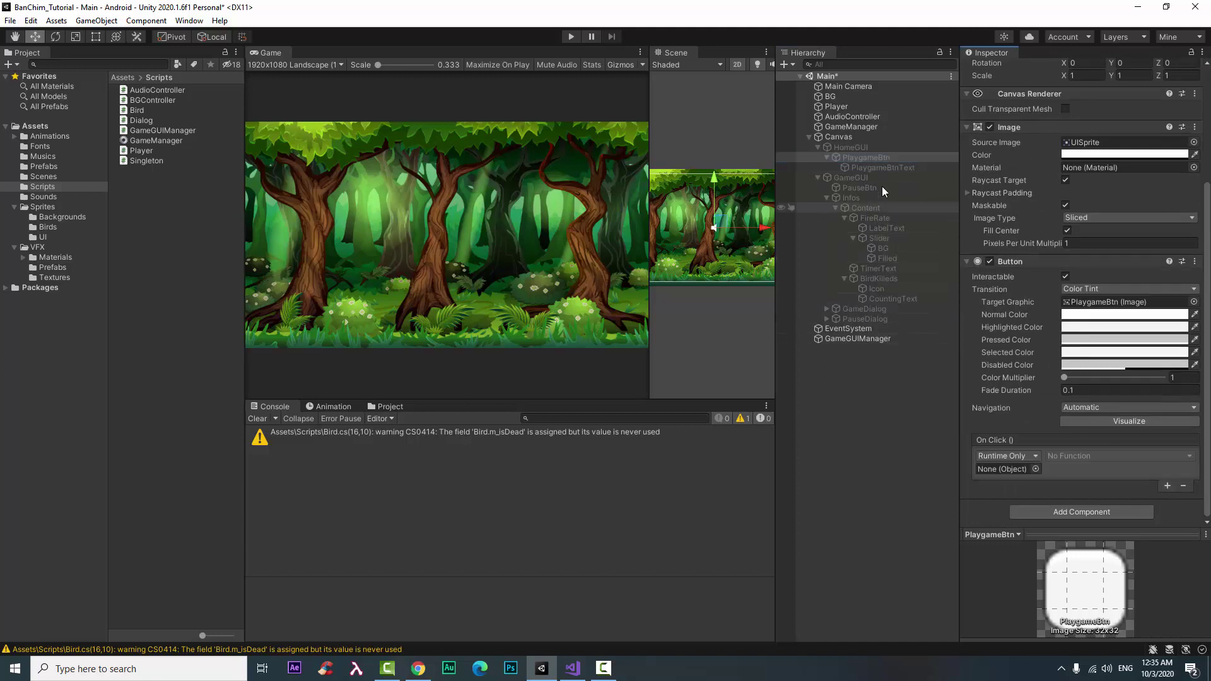
left_click_drag(868, 128, 1029, 472)
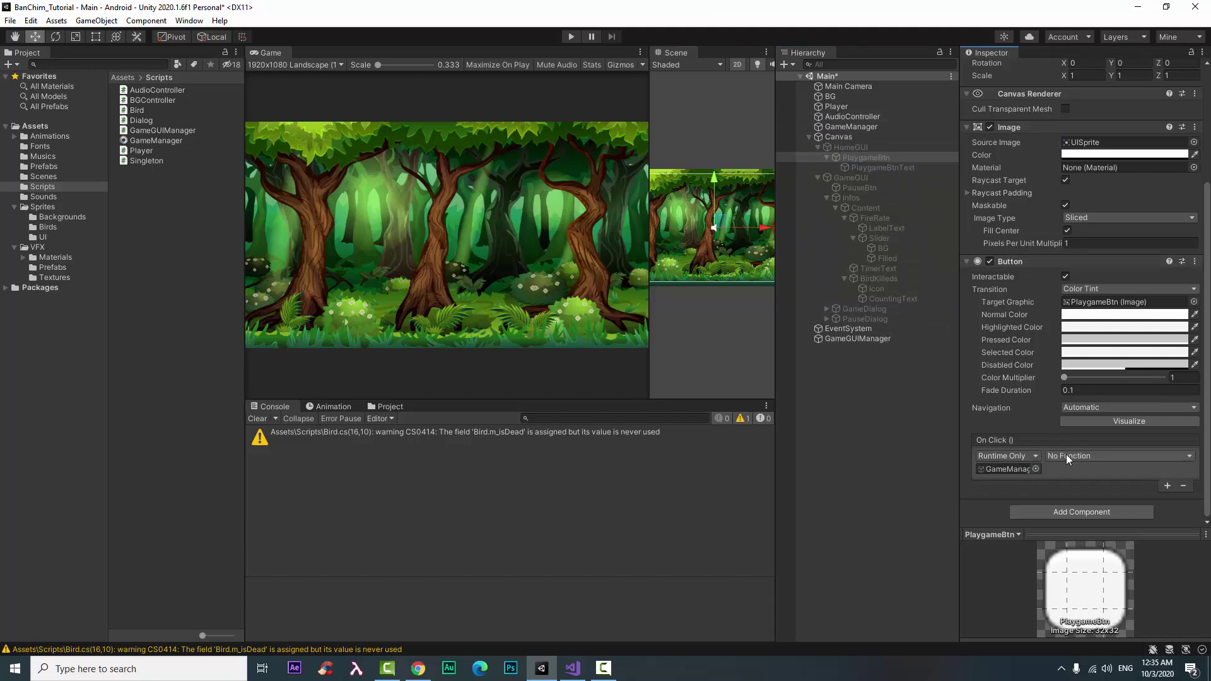
left_click(1066, 455)
mouse_move(1136, 516)
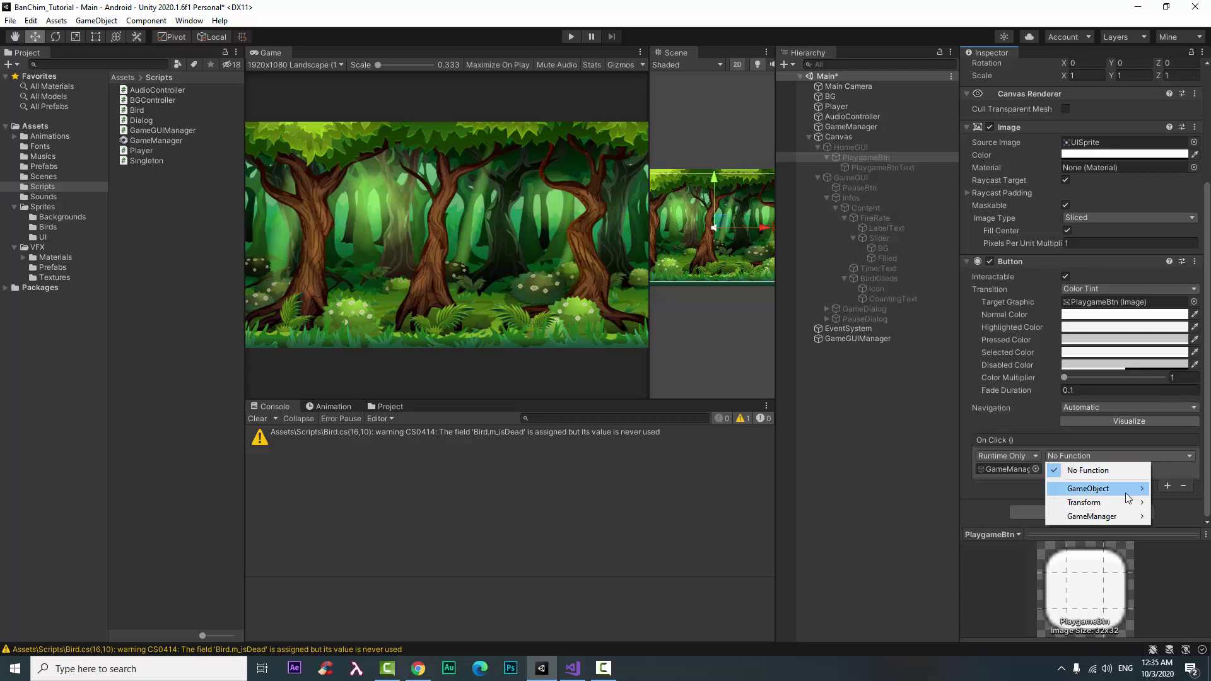
mouse_move(1133, 516)
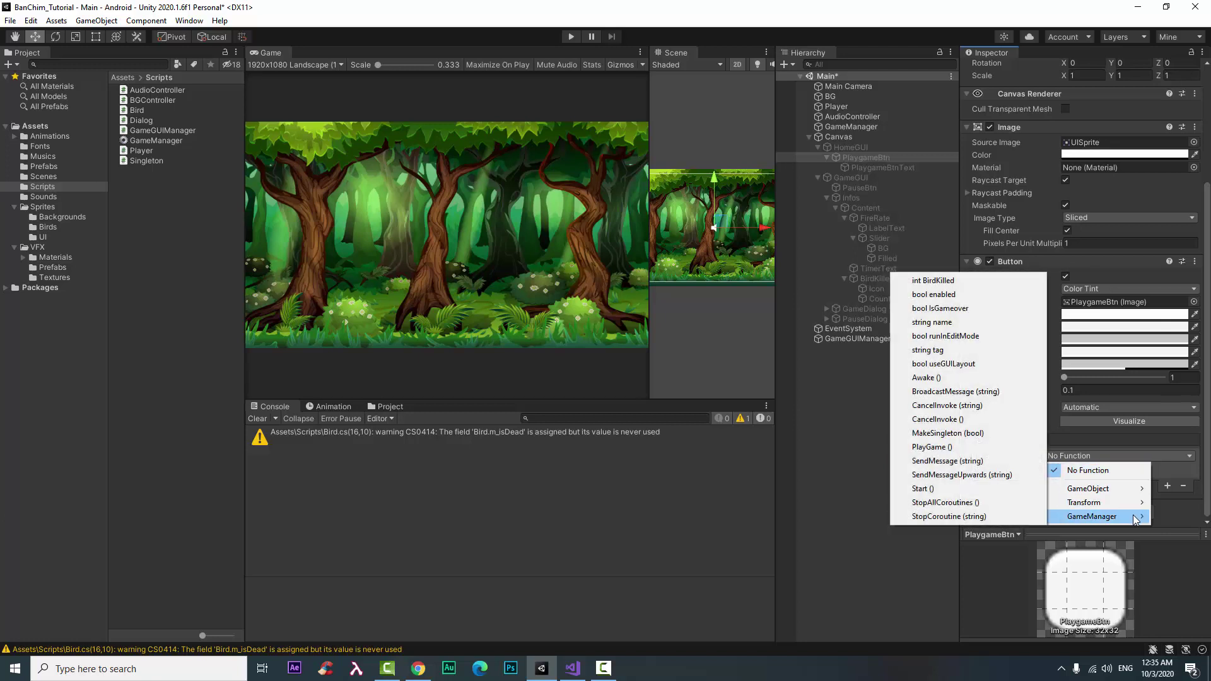
left_click(993, 448)
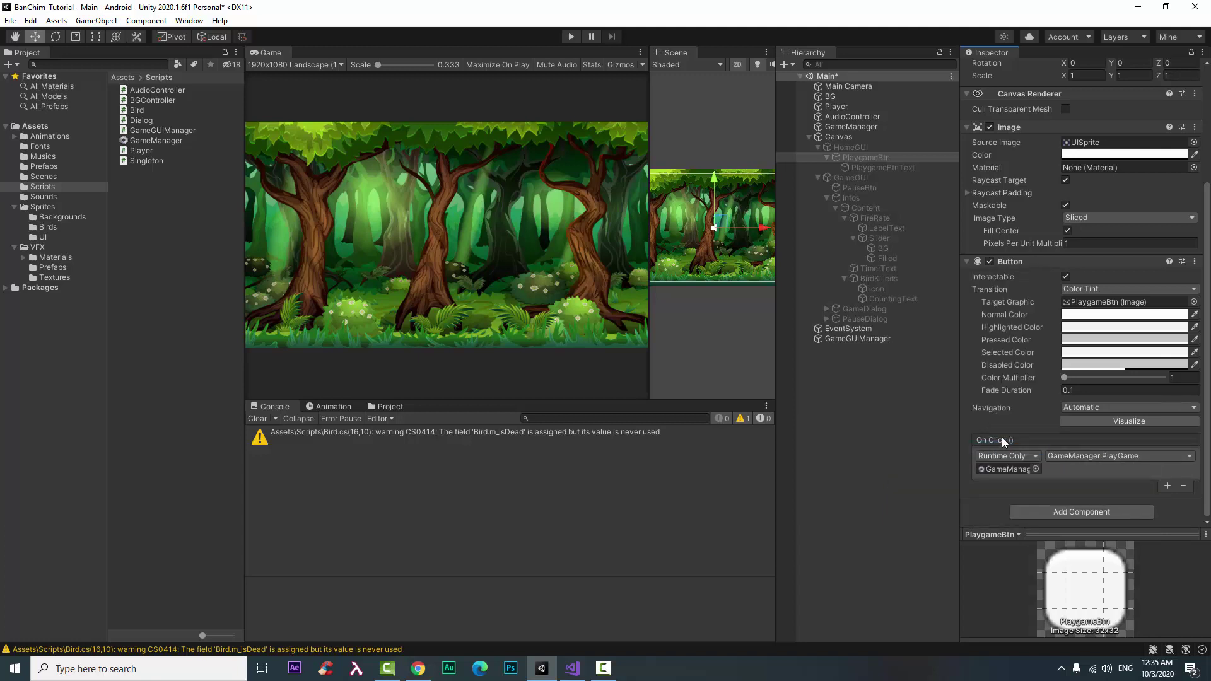
key("ctrl+s")
left_click(575, 38)
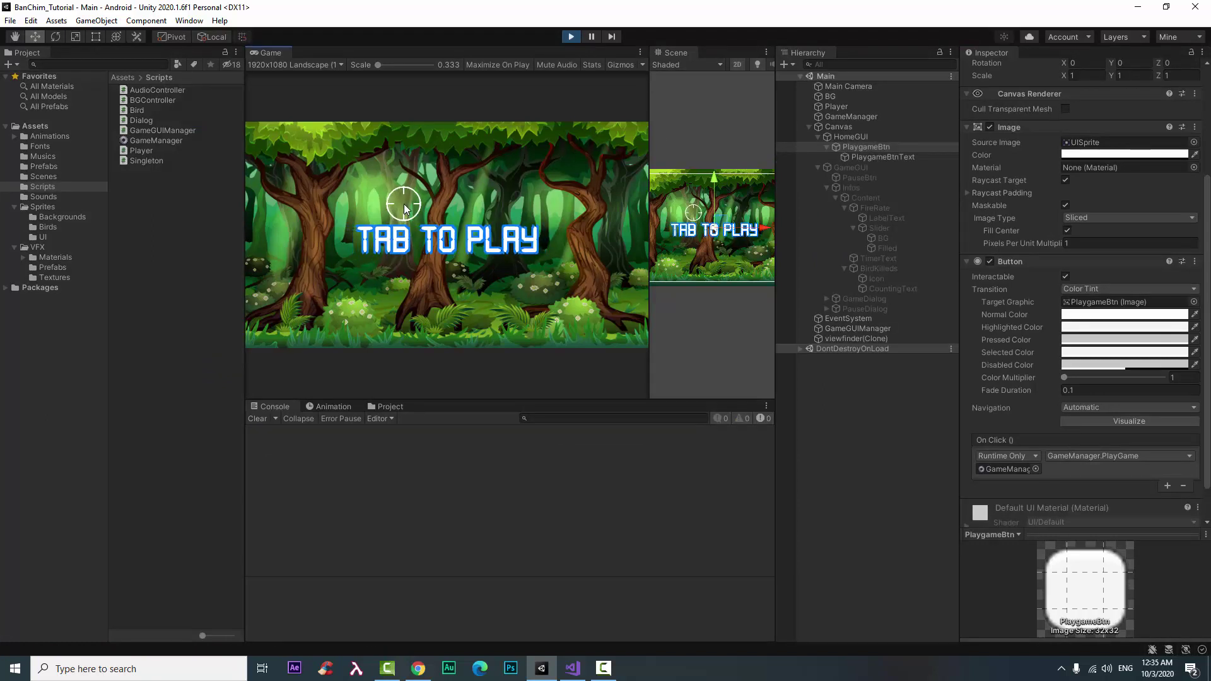
left_click(422, 214)
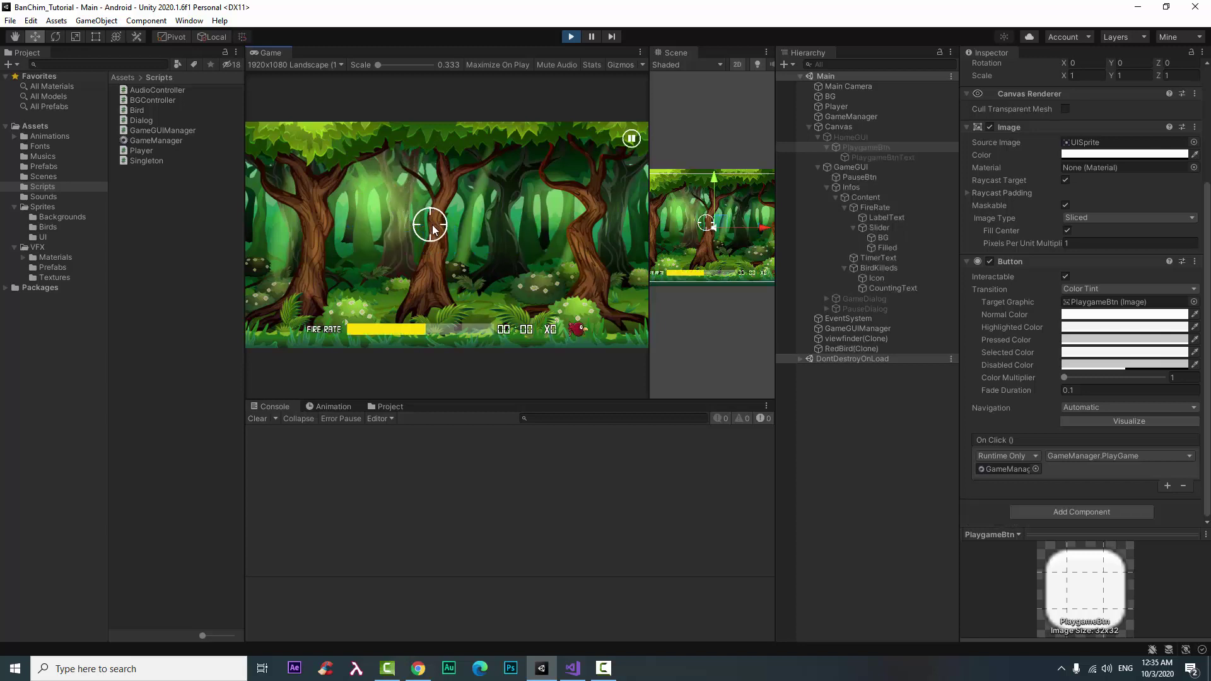
left_click(542, 173)
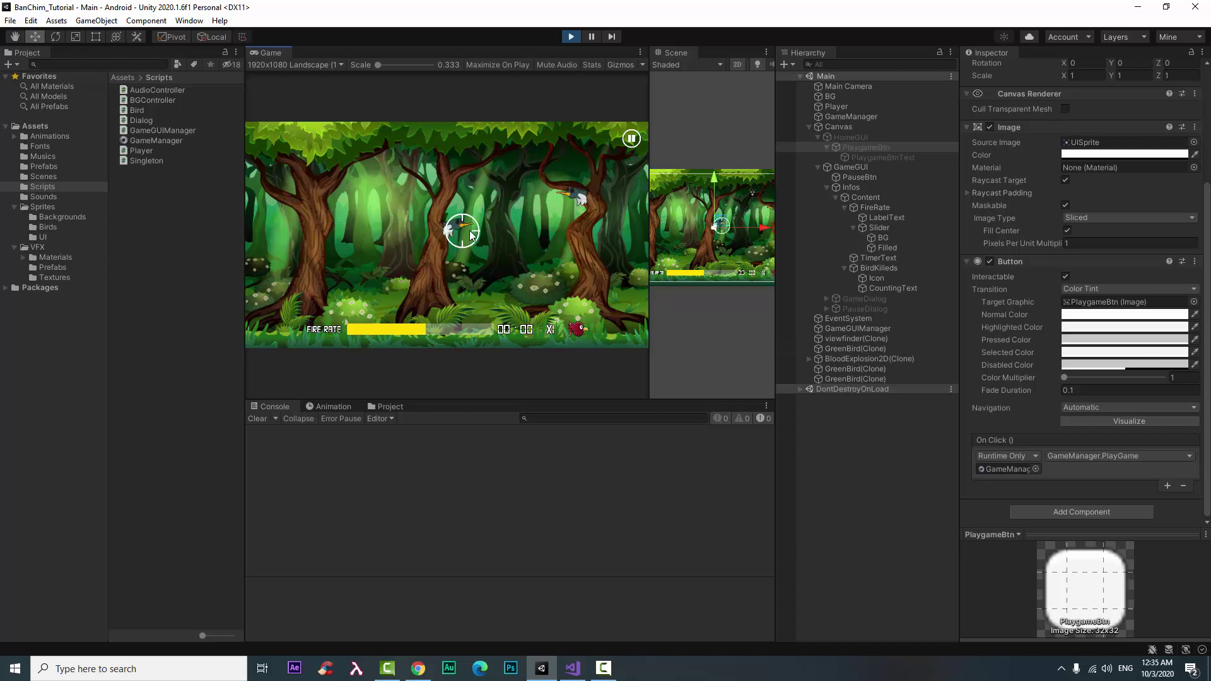
left_click(435, 208)
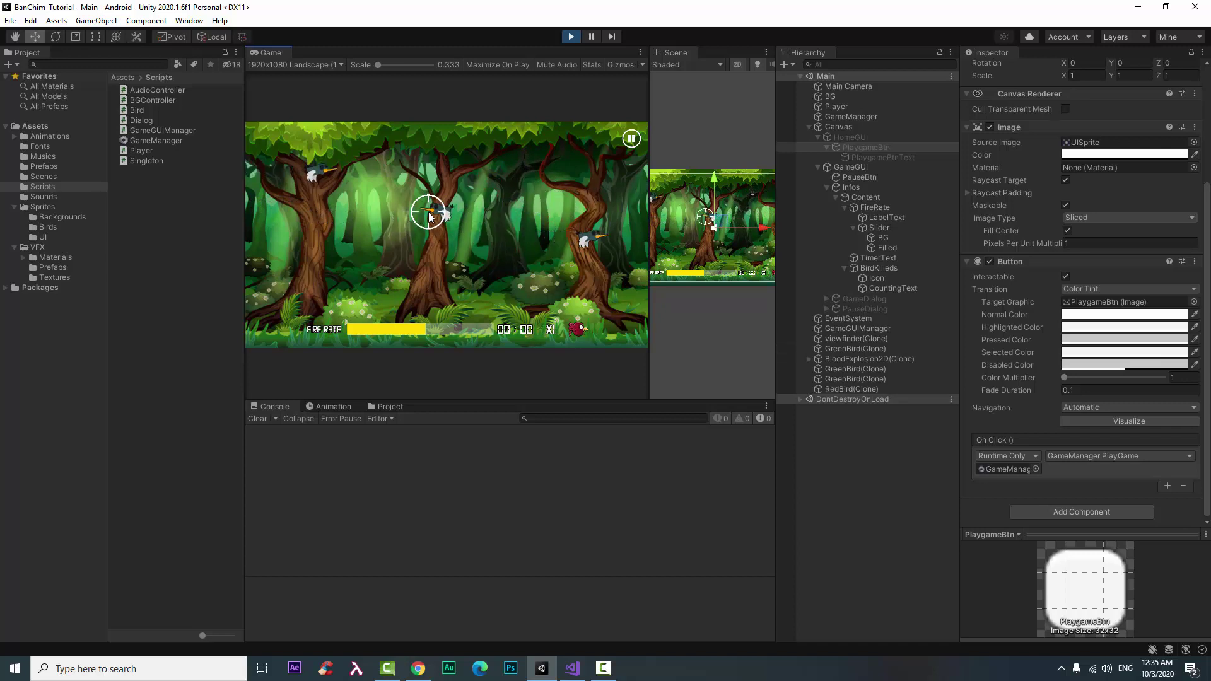
left_click(534, 186)
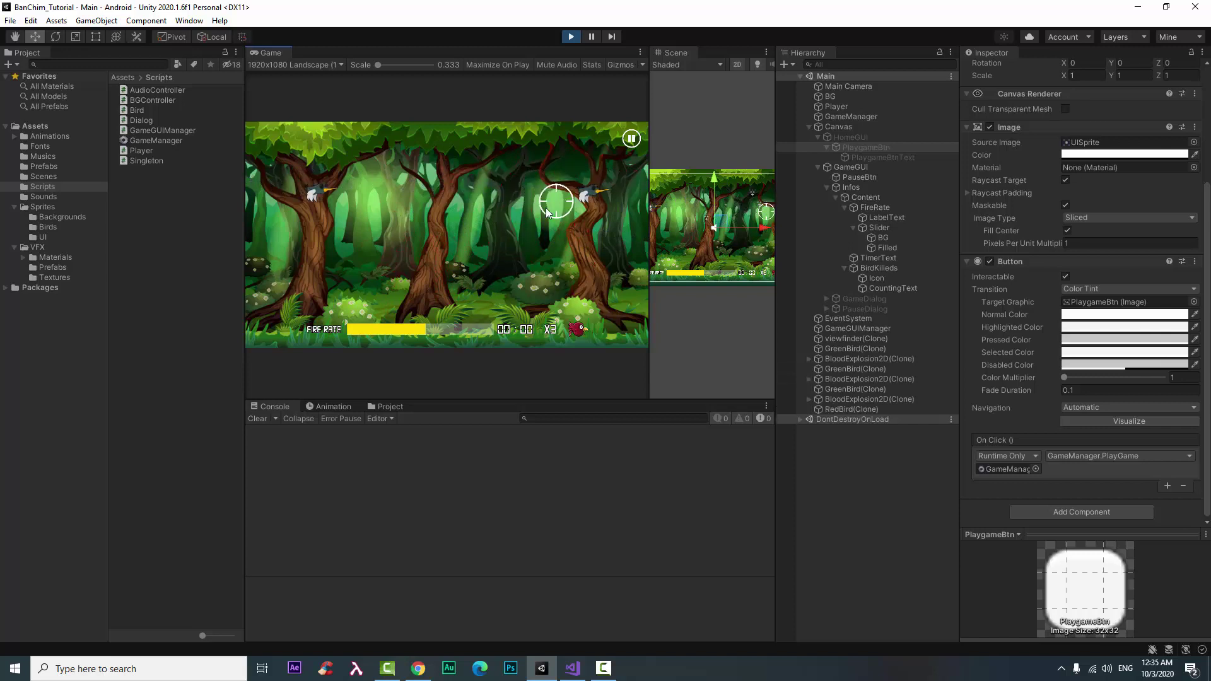
left_click(463, 206)
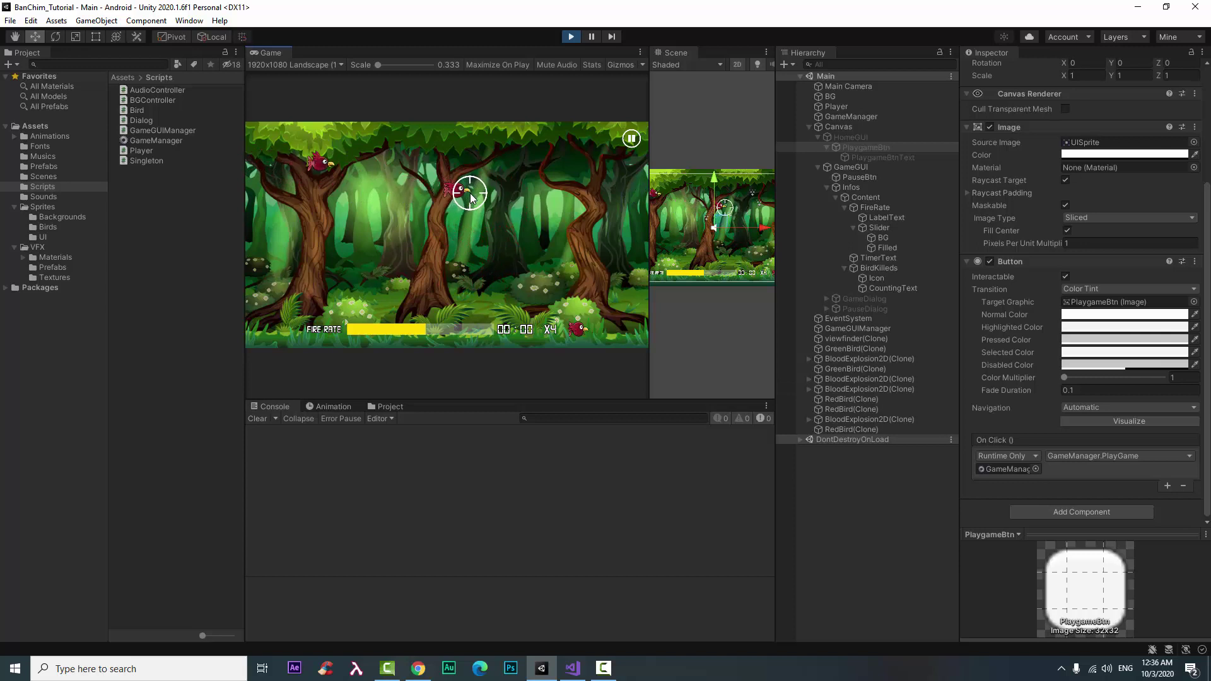
left_click(574, 197)
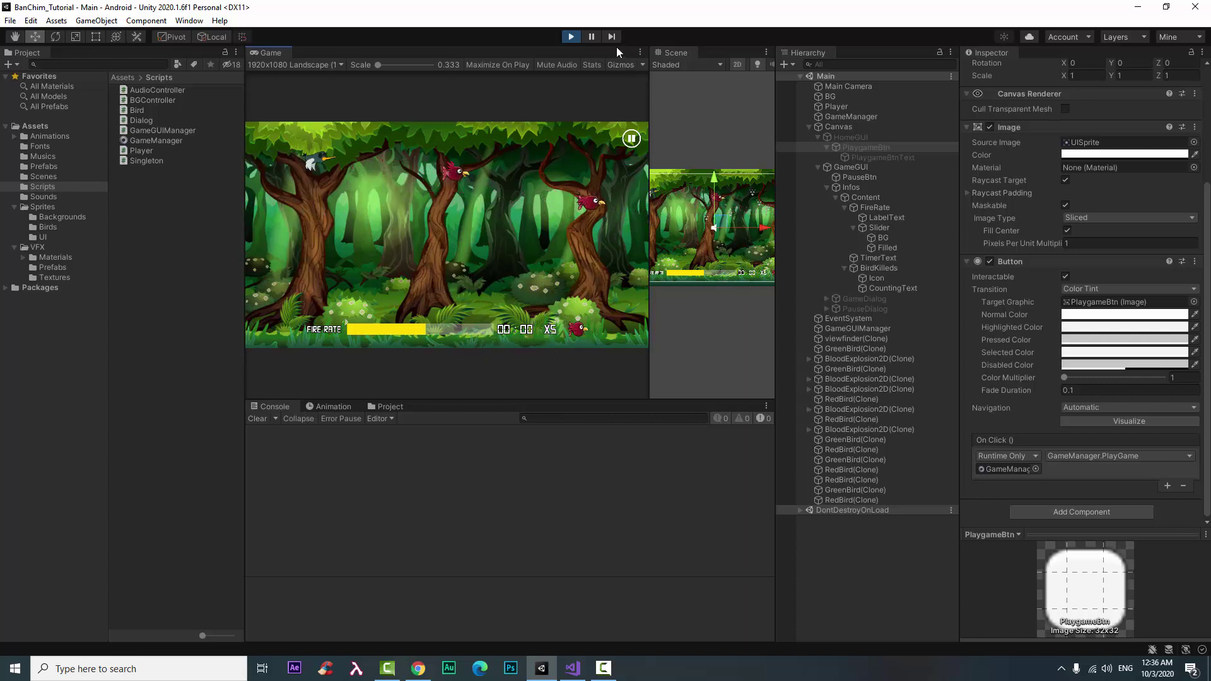
left_click(569, 38)
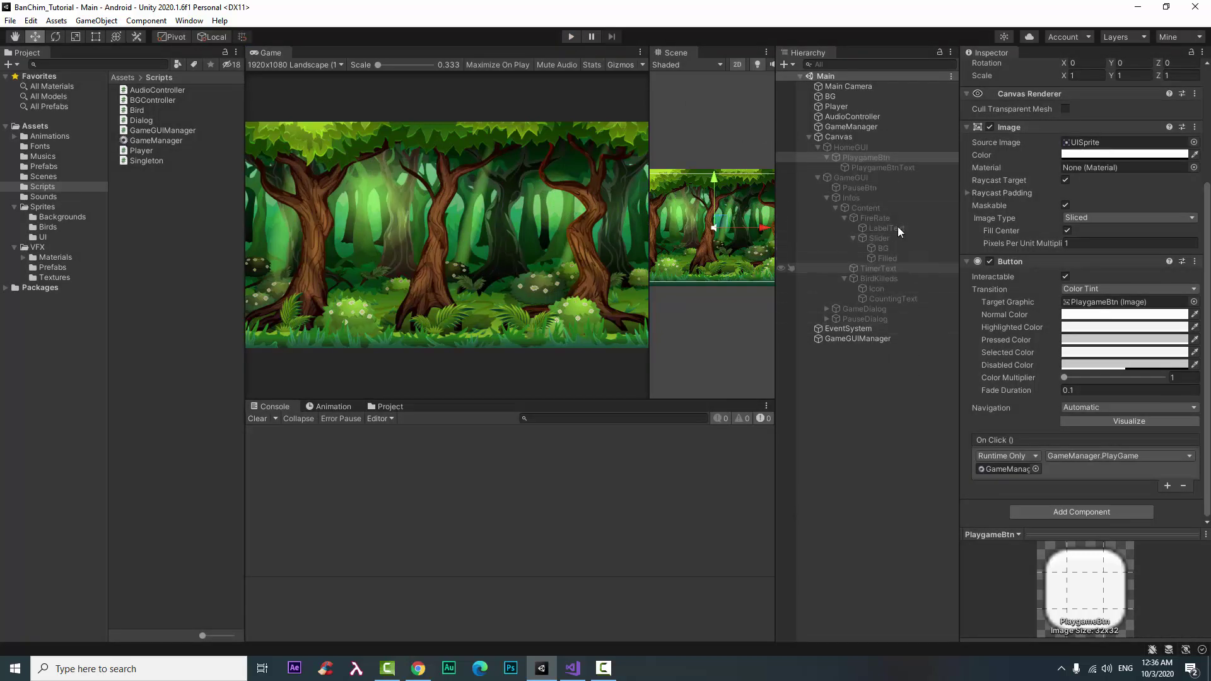
Step: Review GameManager's settings and GameGUIManager's Timer Text link, then switch to Visual Studio
left_click(887, 127)
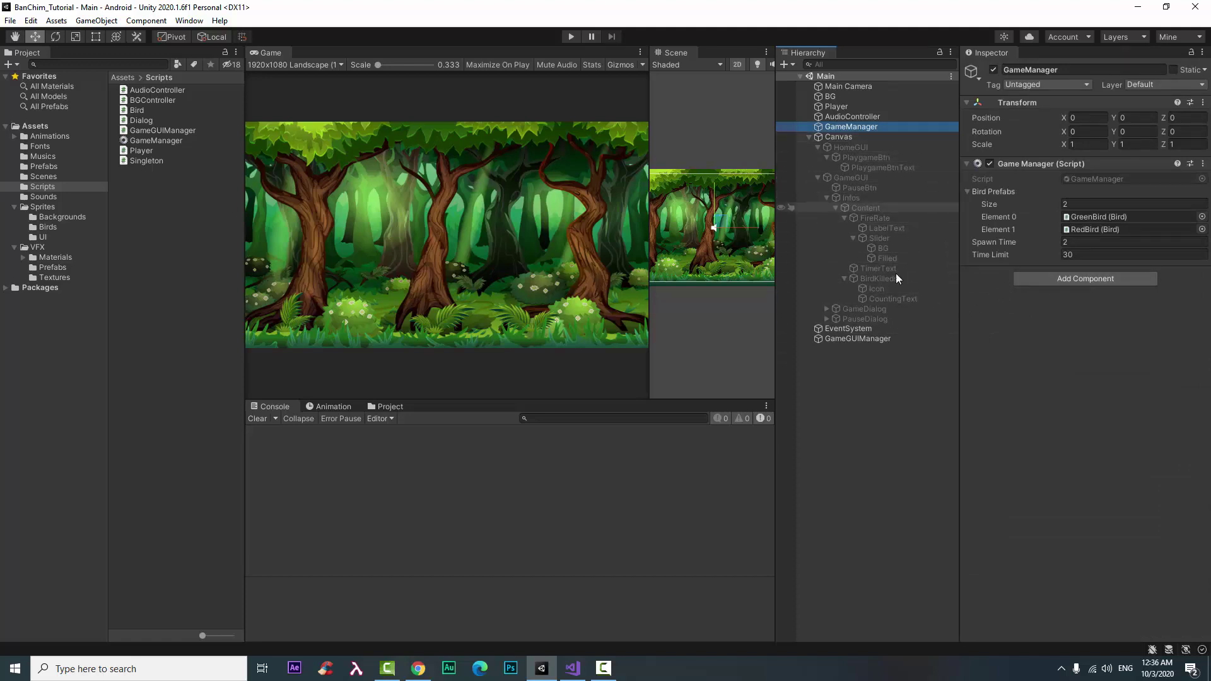
left_click(900, 339)
left_click(1093, 256)
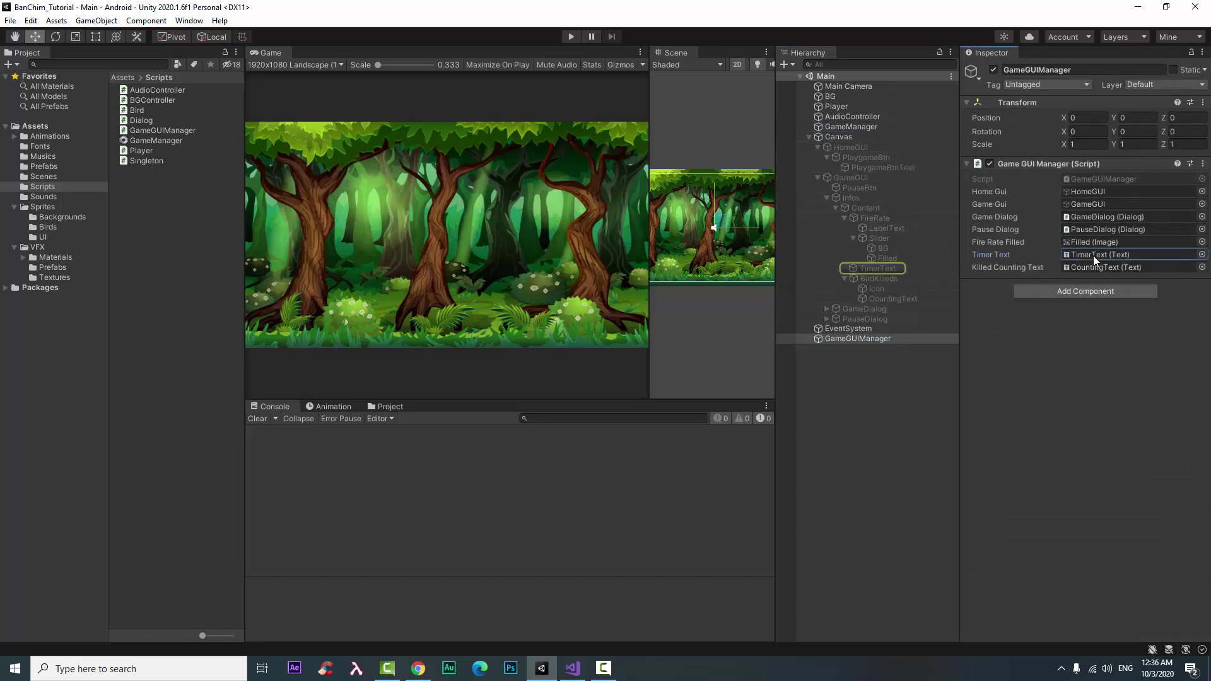
left_click(572, 668)
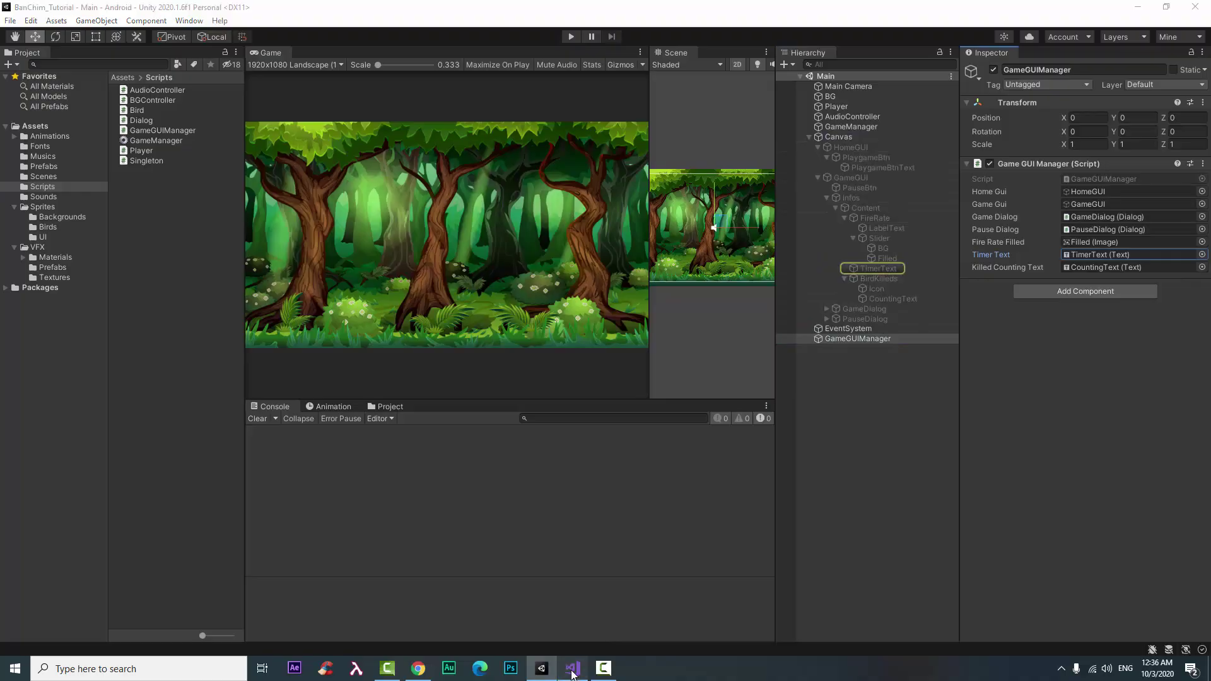
Step: In GameManager.cs, remove the UpdateTimer call and leftover blank lines from the game-over if block
scroll(541, 492, "up", 3)
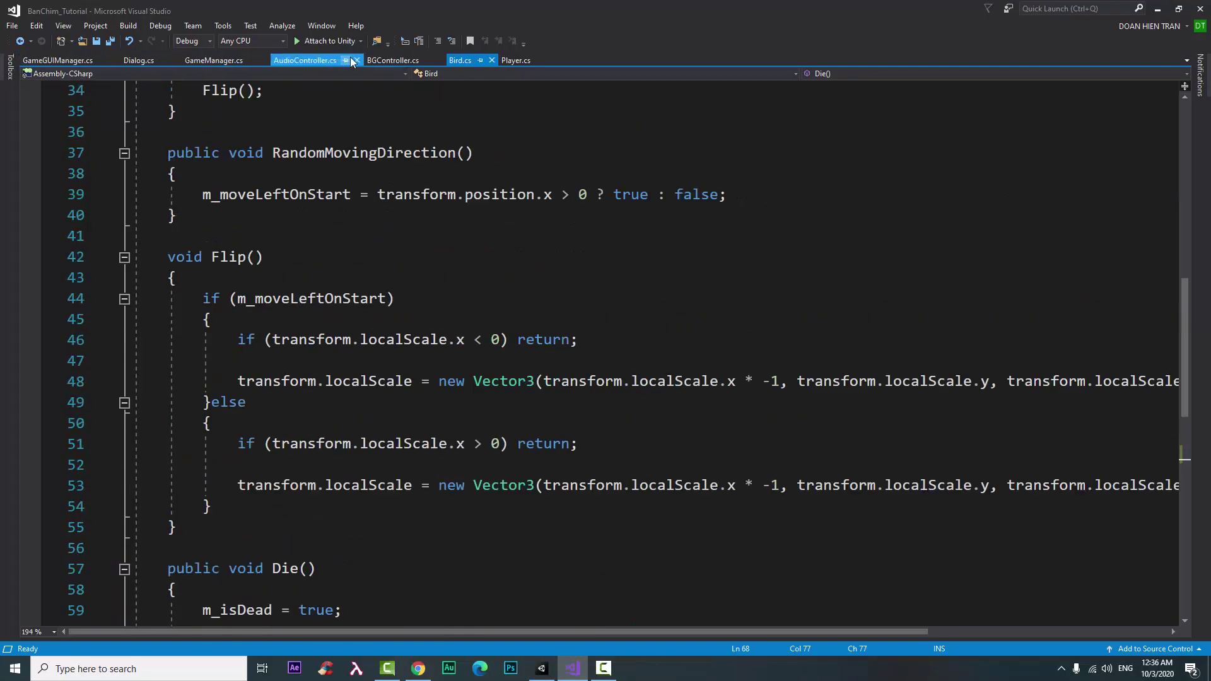
left_click(241, 58)
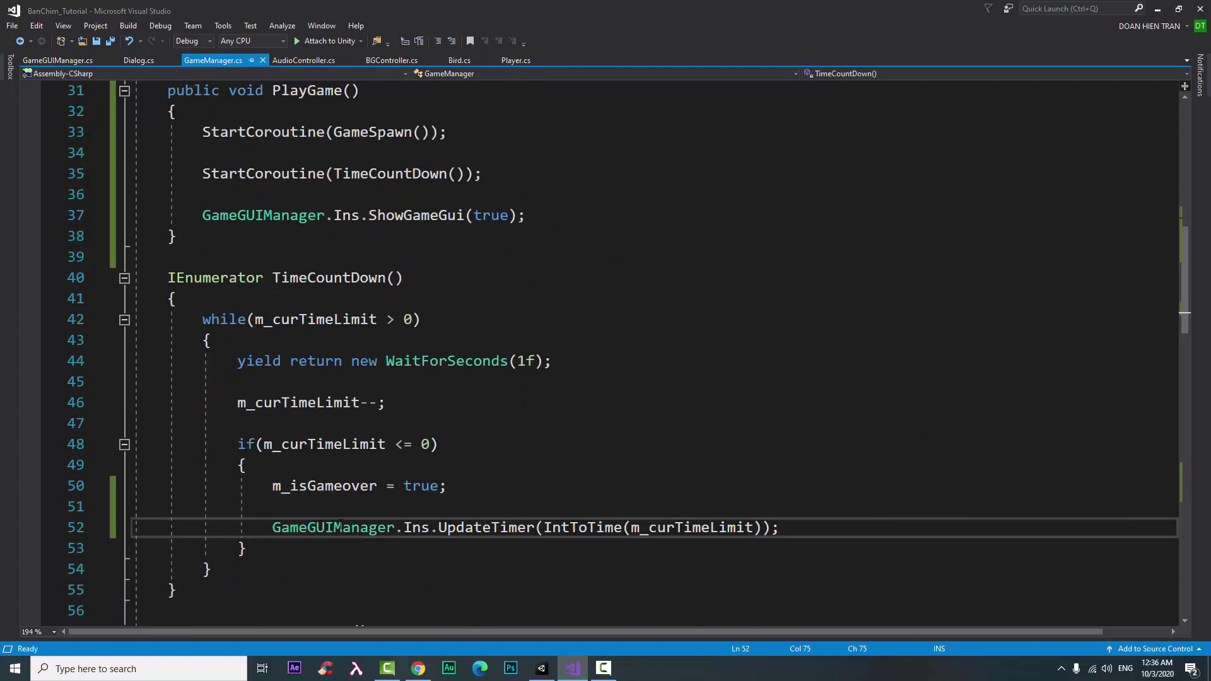
left_click_drag(272, 528, 782, 527)
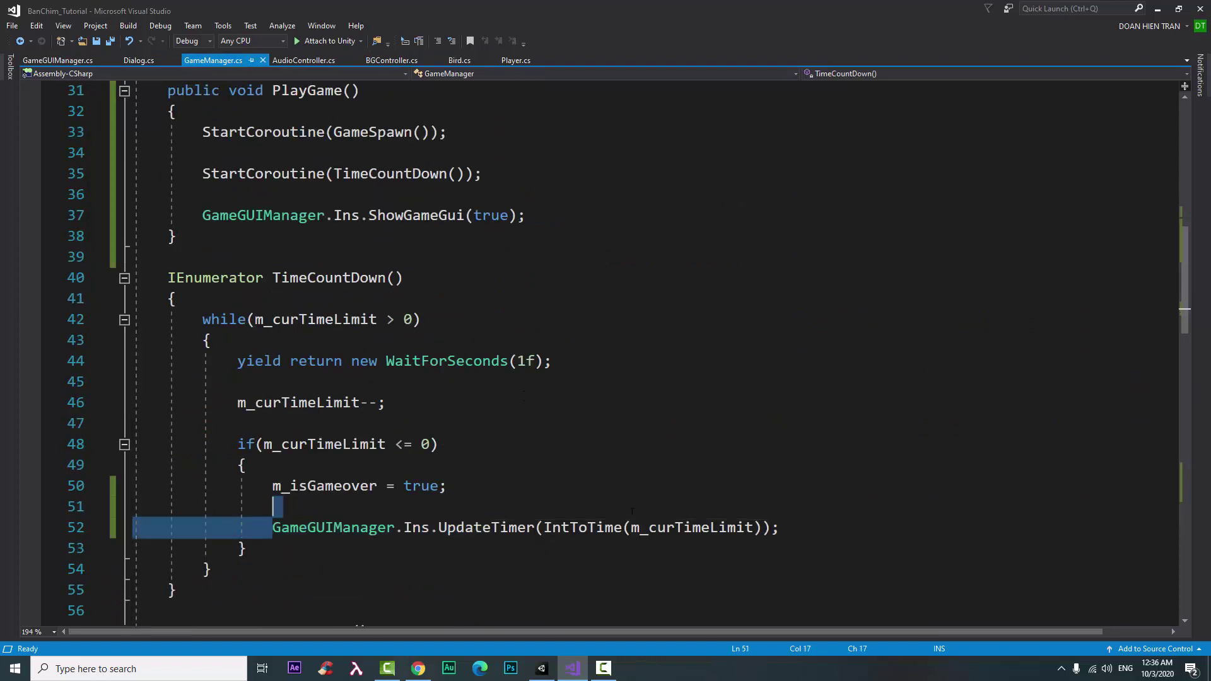
key("Delete")
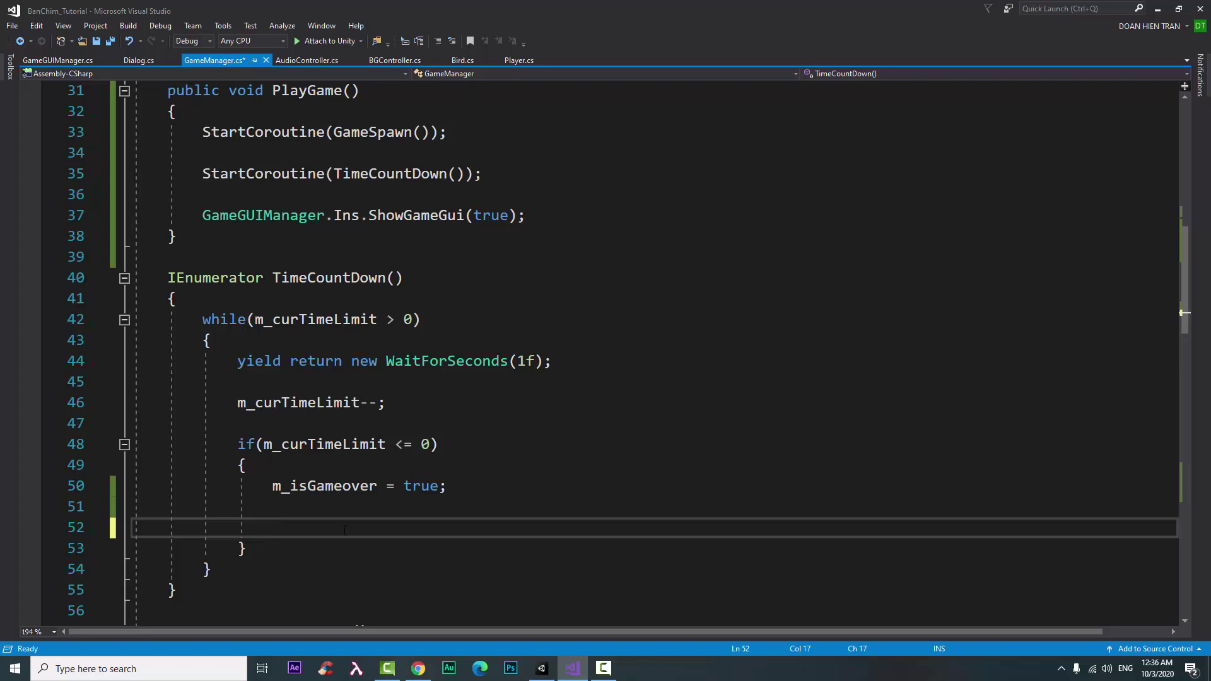
left_click_drag(348, 531, 136, 507)
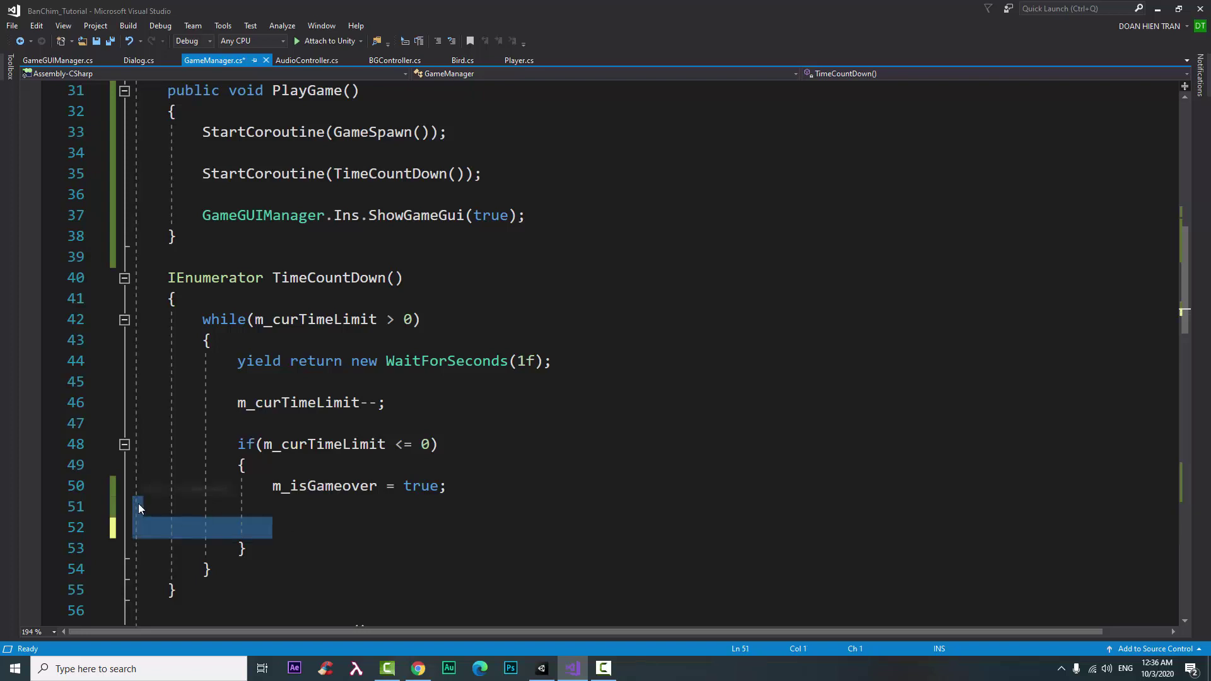
key("Delete")
key("BackSpace")
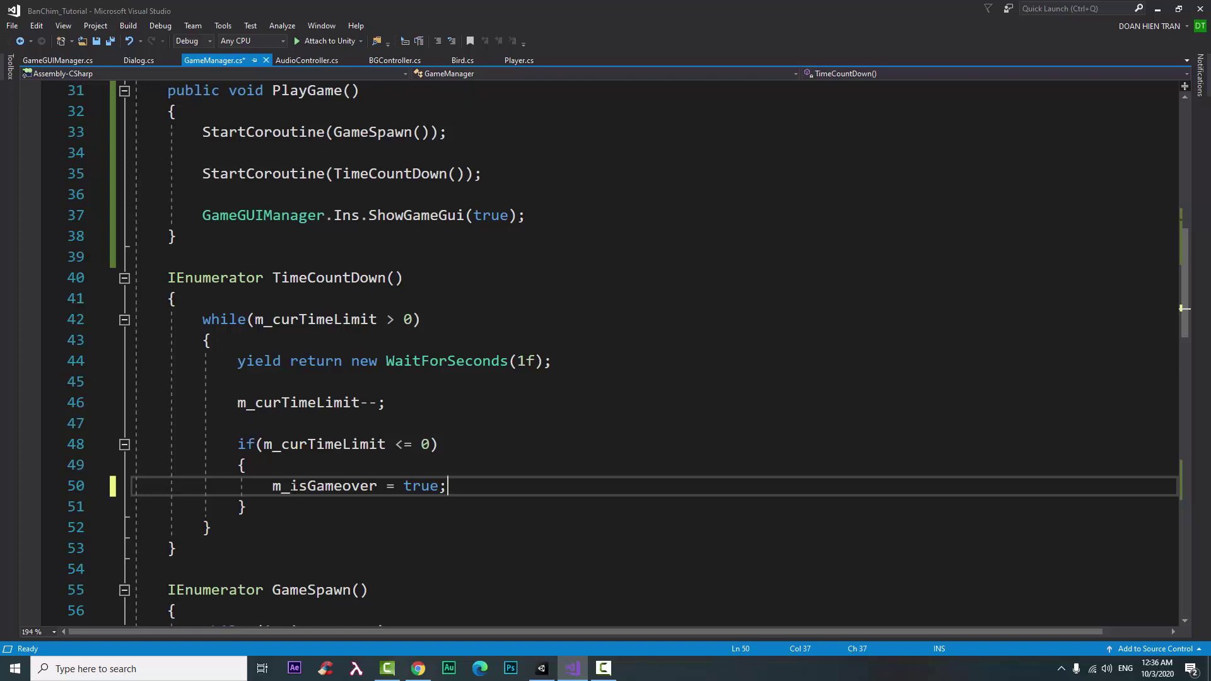
Step: Paste the UpdateTimer call below the if block, save, and return to Unity
left_click(272, 503)
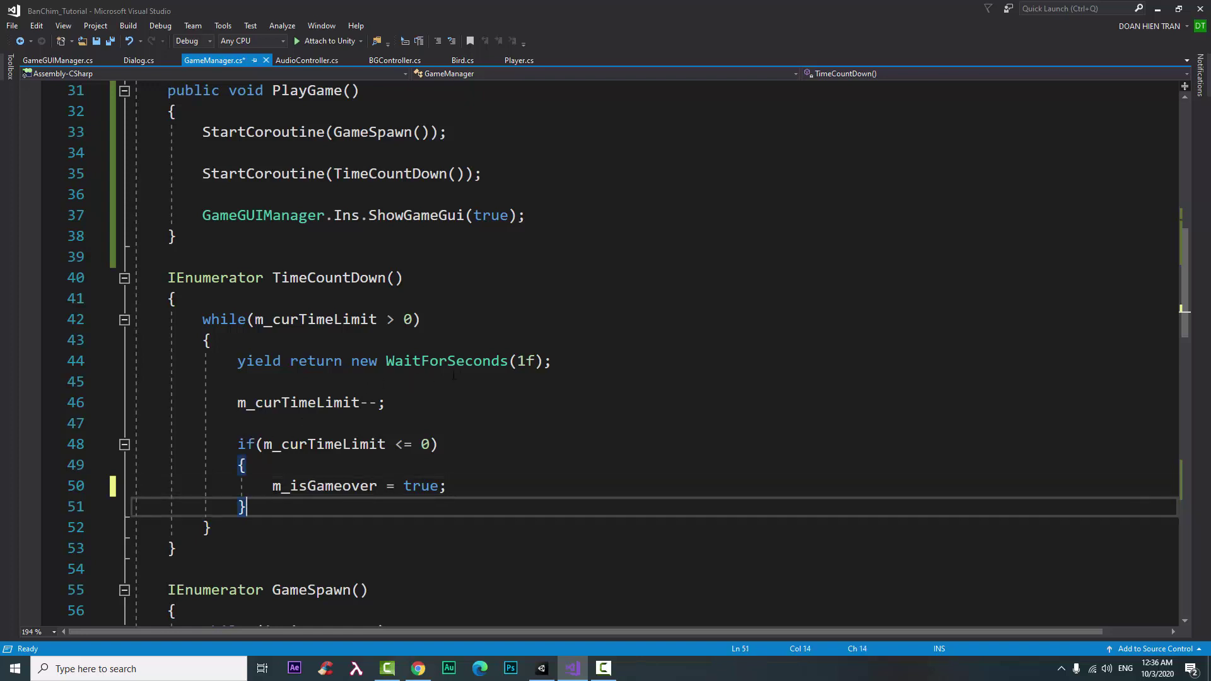
key("Return")
key("Return")
type("GameGUIManager.Ins.UpdateTimer(IntToTime(m_curTimeLimit));")
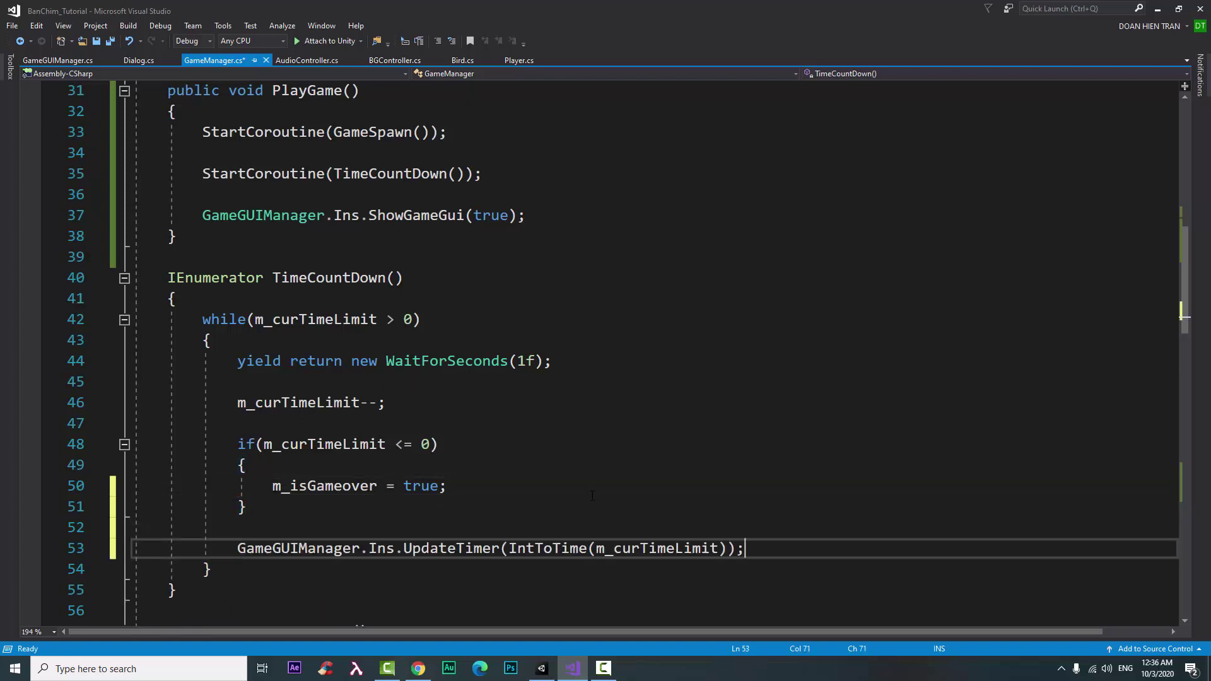
key("ctrl+s")
key("alt+Tab")
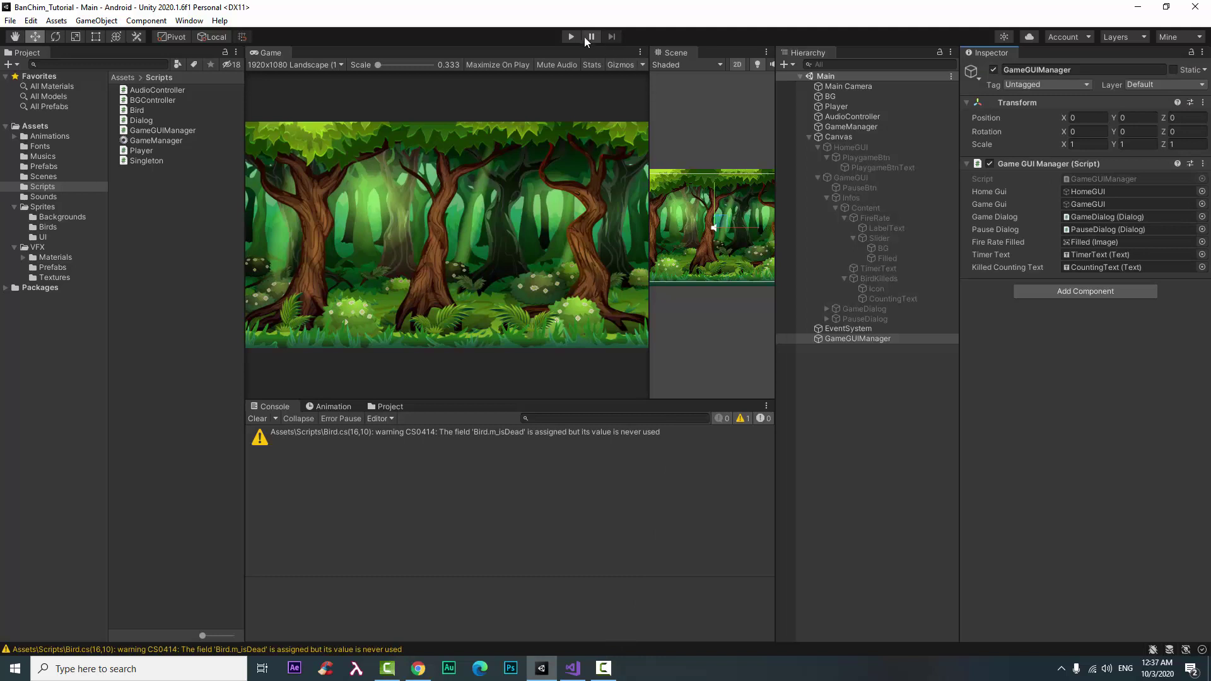
Step: Play a round, shoot two birds, then stop Play mode and return to Visual Studio
left_click(571, 37)
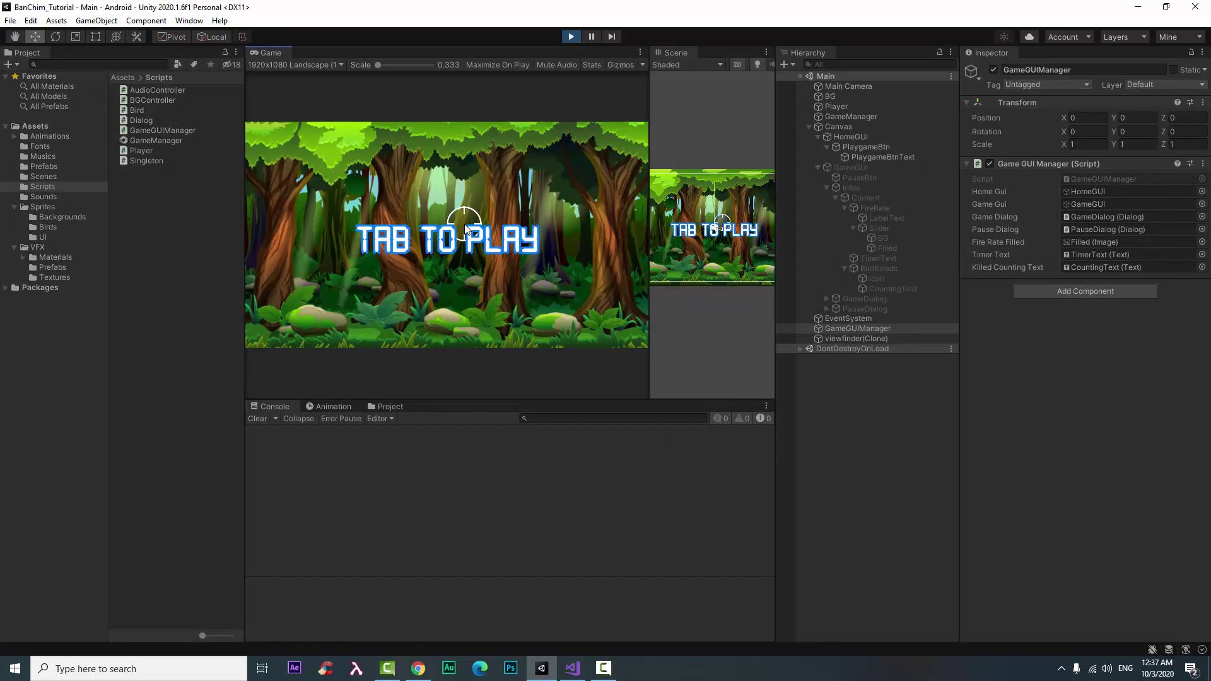
left_click(465, 218)
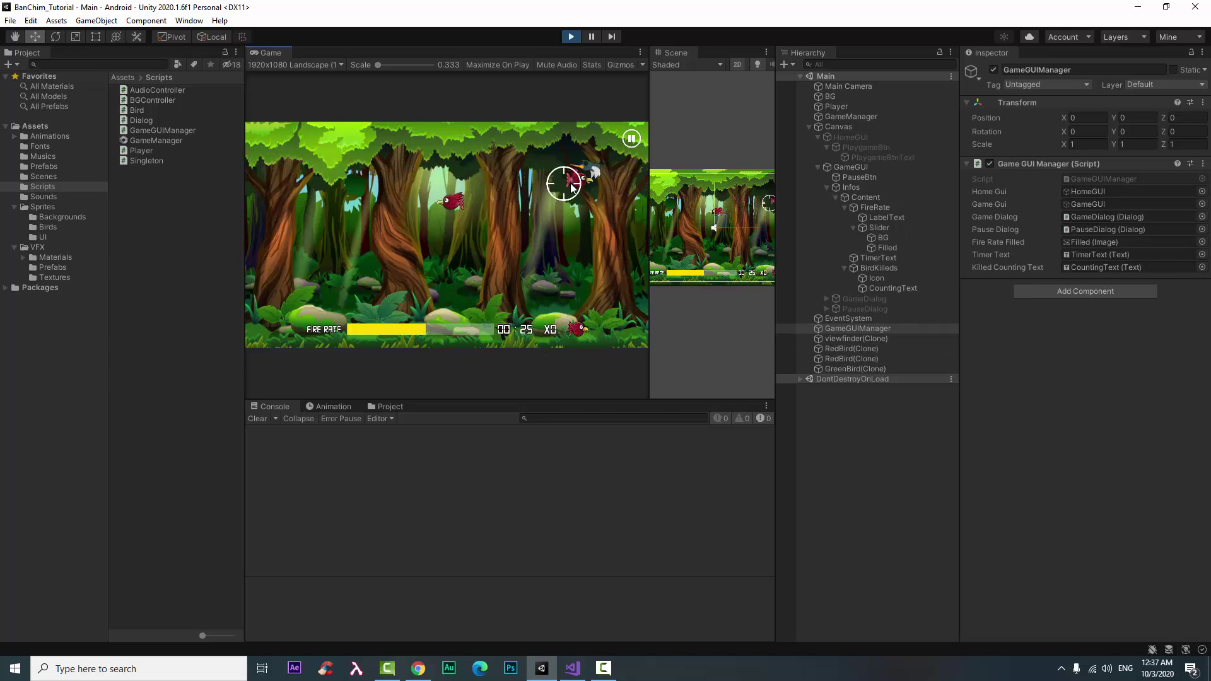
left_click(608, 185)
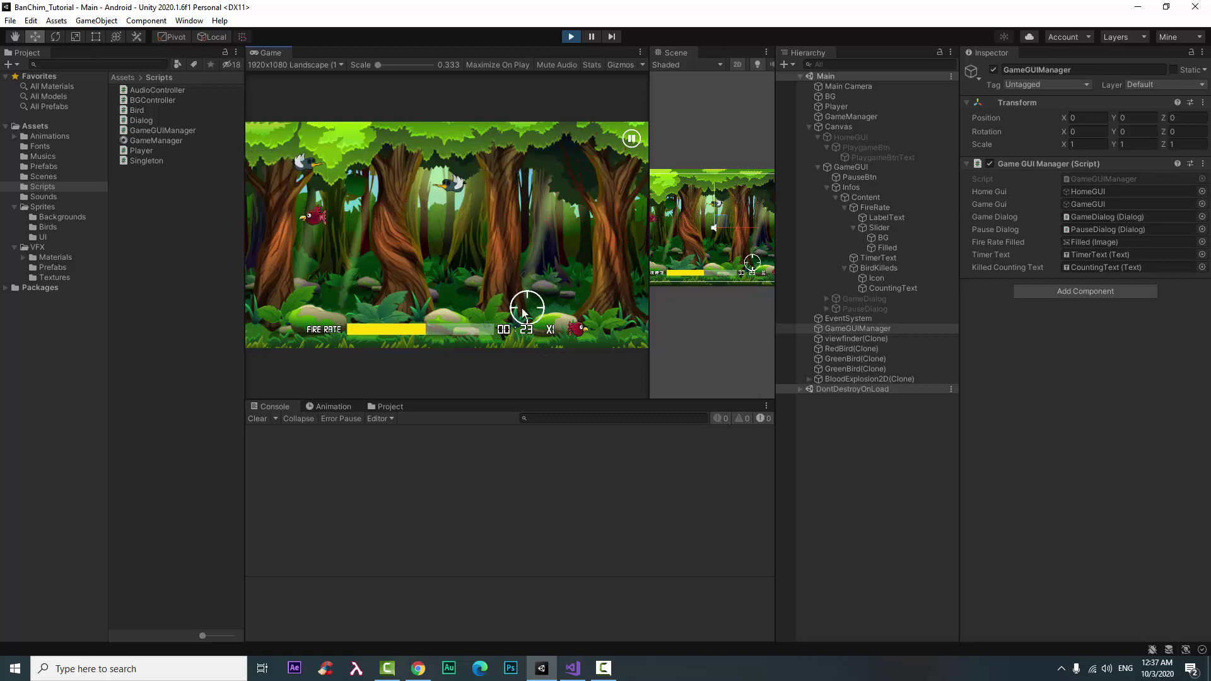
left_click(467, 175)
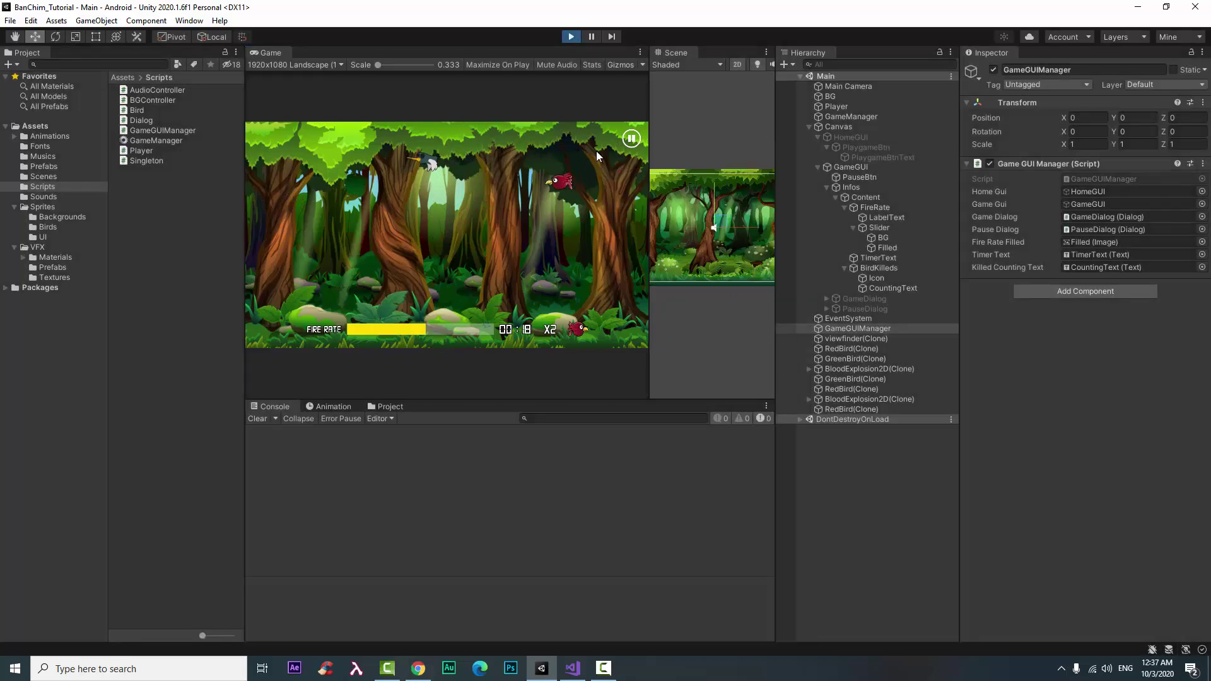
key("ctrl+p")
left_click(572, 668)
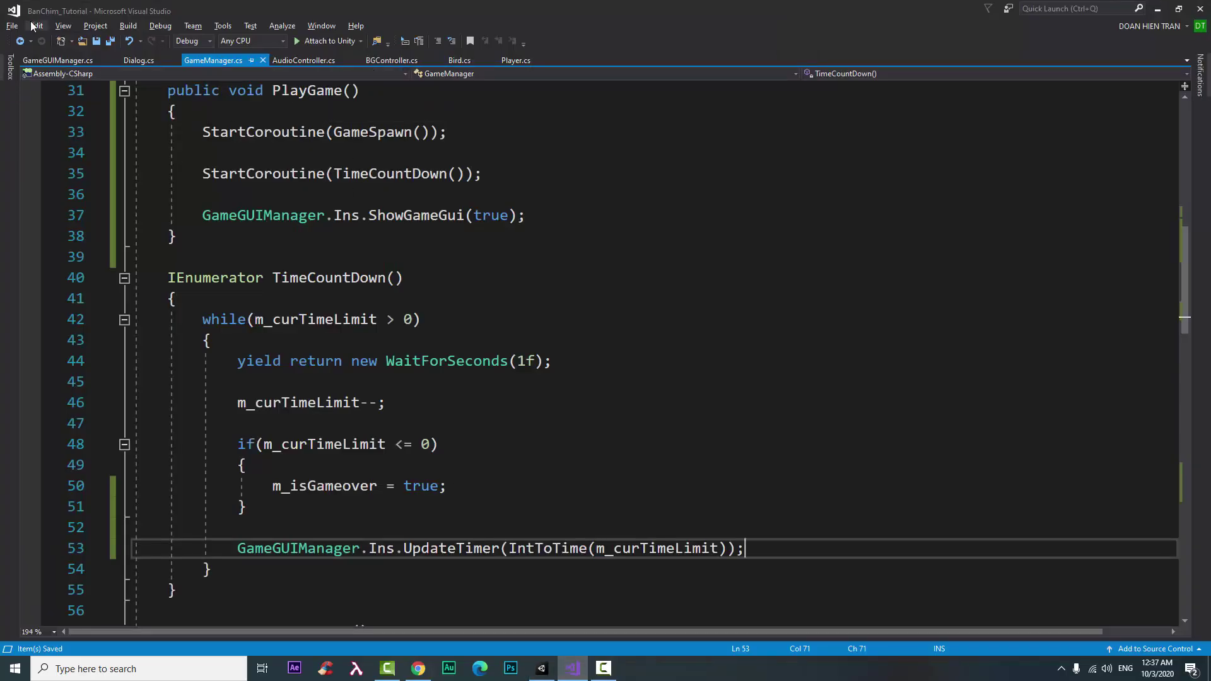
Step: Open Player.cs and scroll up to the m_isShooted fire-rate cooldown block in Update()
left_click(515, 58)
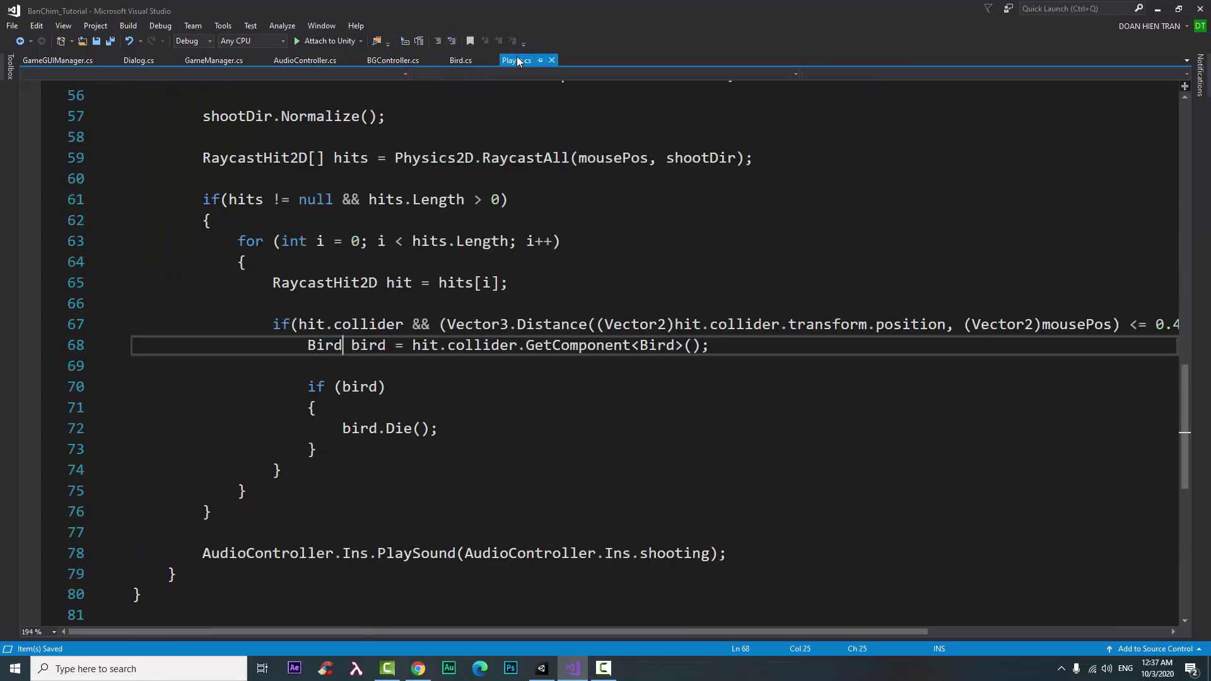
scroll(551, 331, "up", 1)
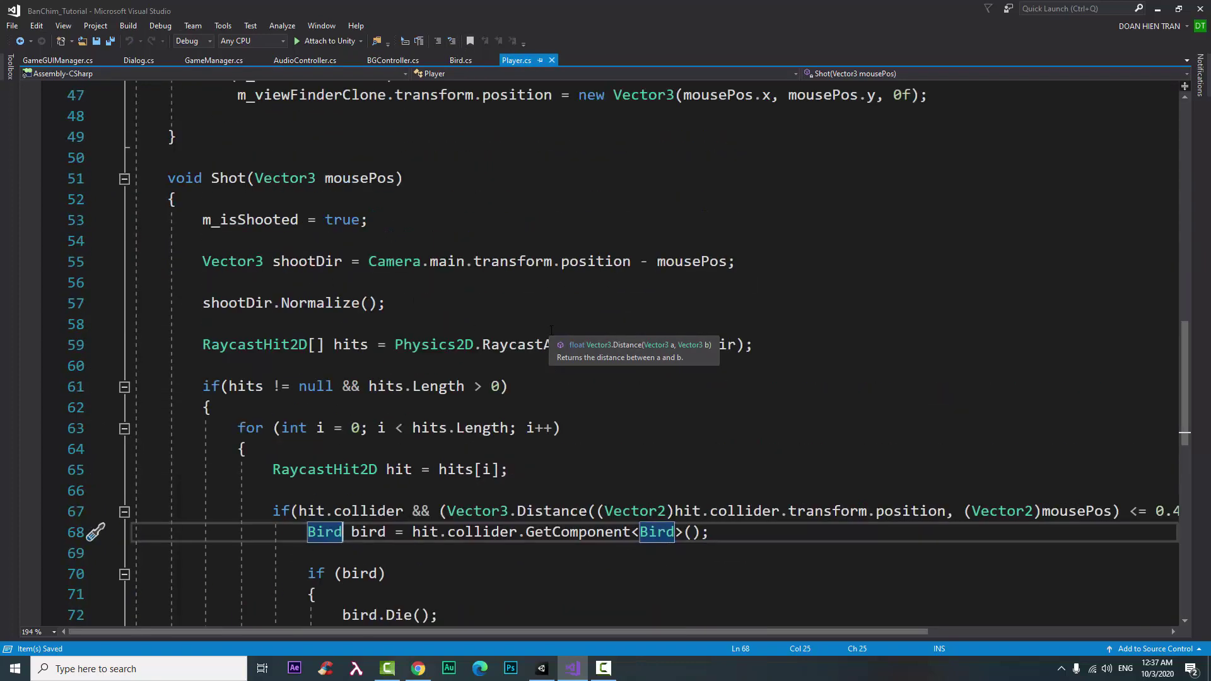
scroll(552, 330, "up", 3)
scroll(551, 331, "up", 2)
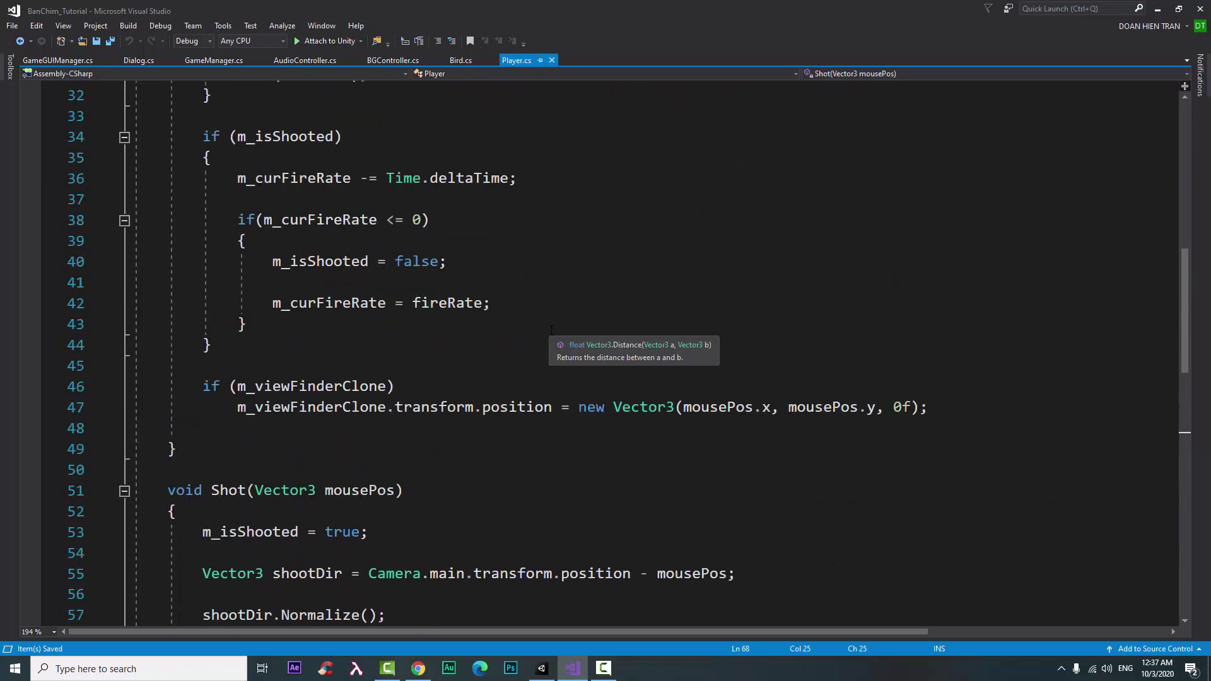
scroll(552, 331, "up", 1)
scroll(551, 330, "up", 1)
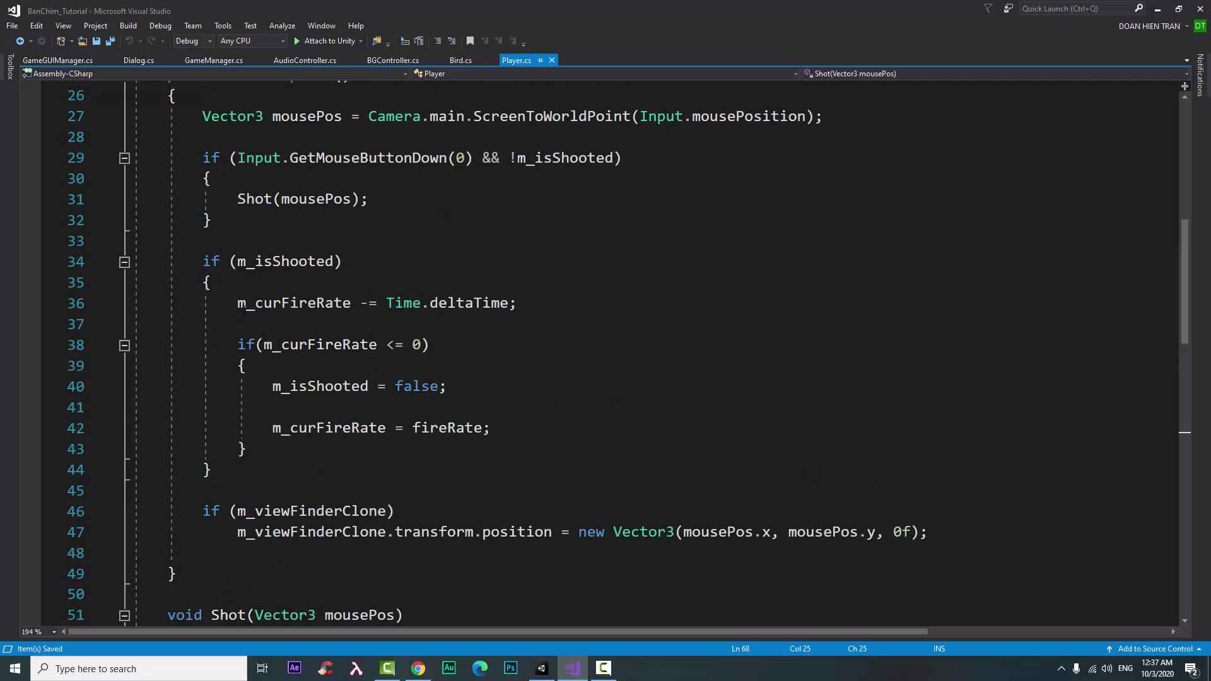
Step: Add GameGUIManager.Ins.UpdateFireRate(m_curFireRate / fireRate); after Player.cs's cooldown check, save, and return to Unity
left_click_drag(239, 305, 289, 434)
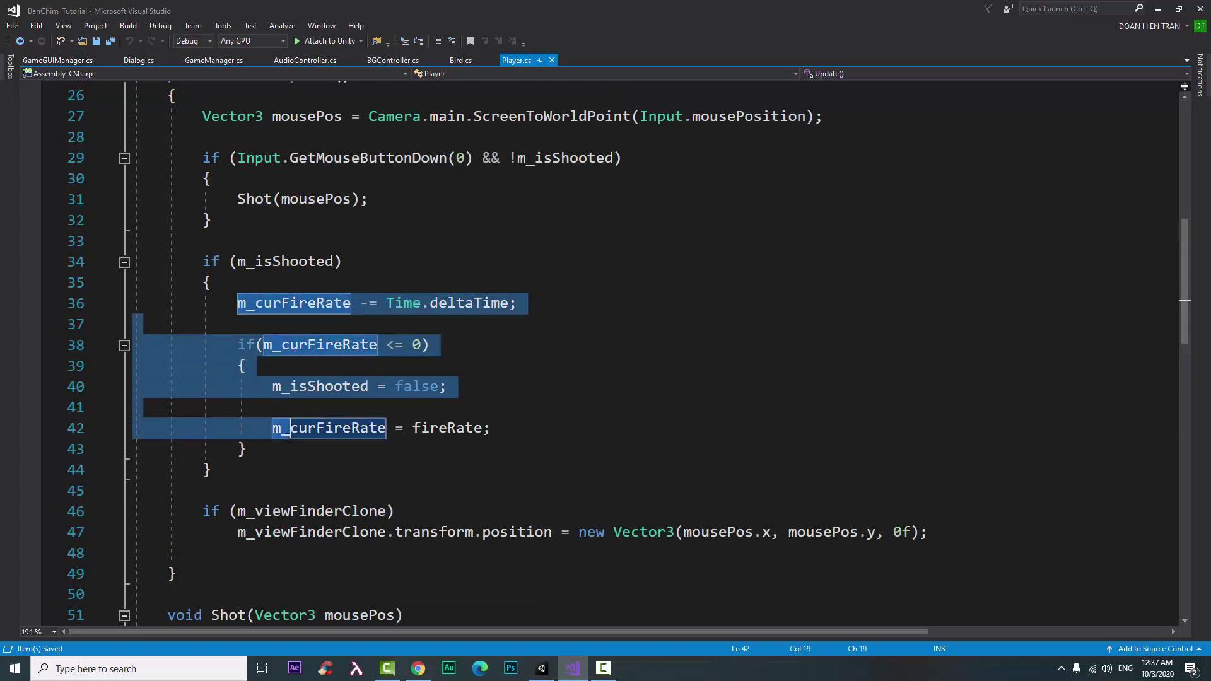
left_click(287, 449)
key("Return")
key("Return")
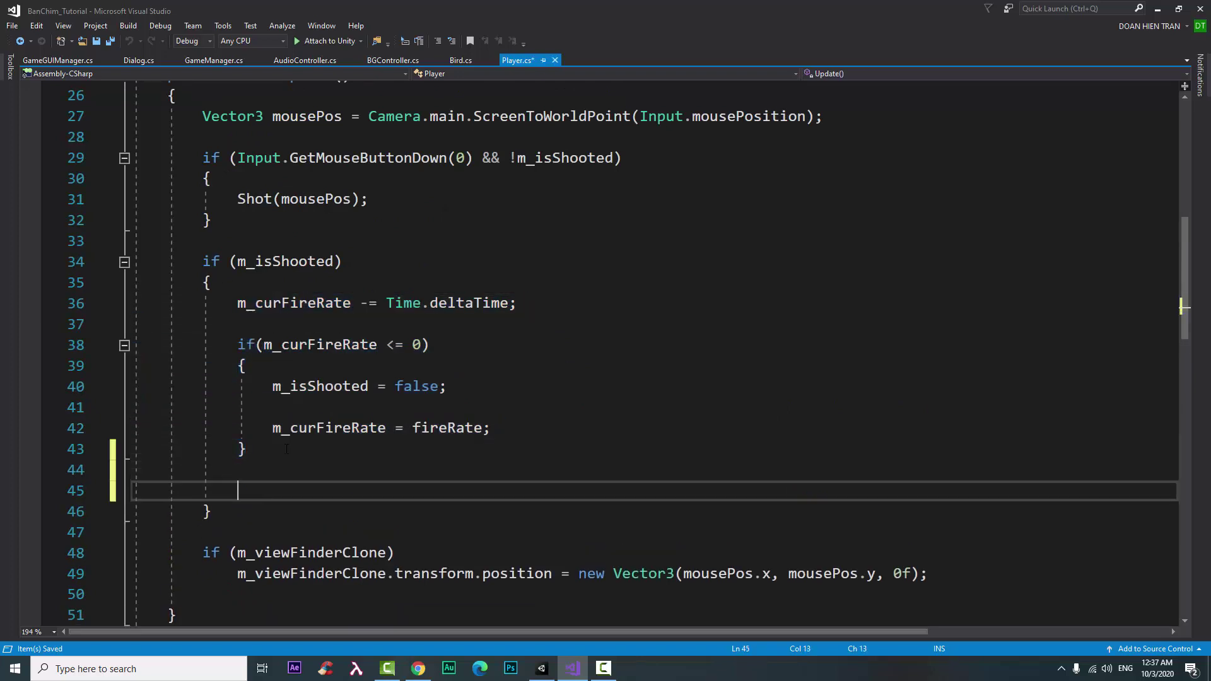
type("gameg")
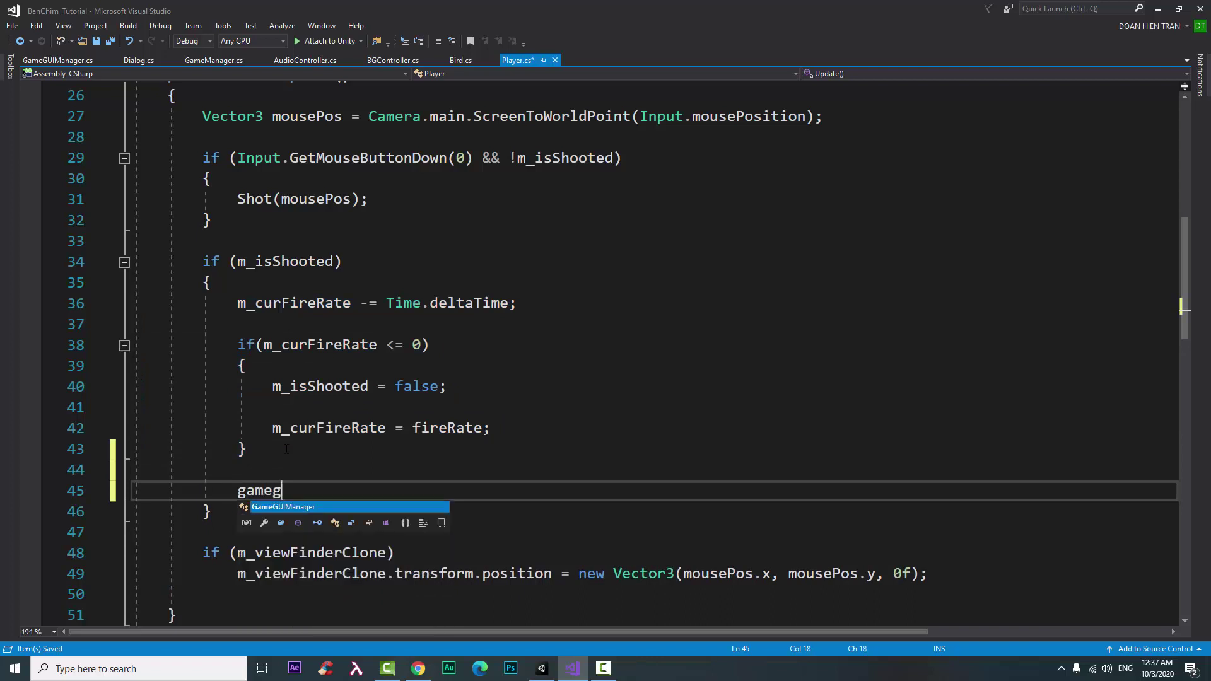
type(".Ins.")
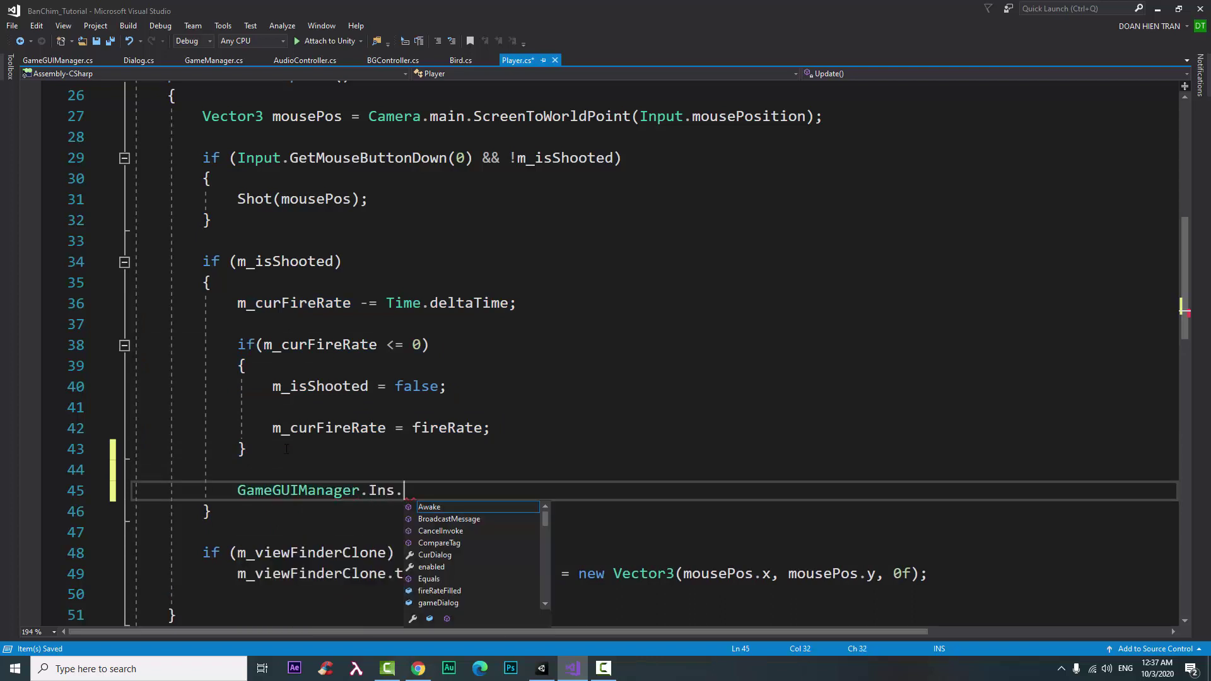
type("up")
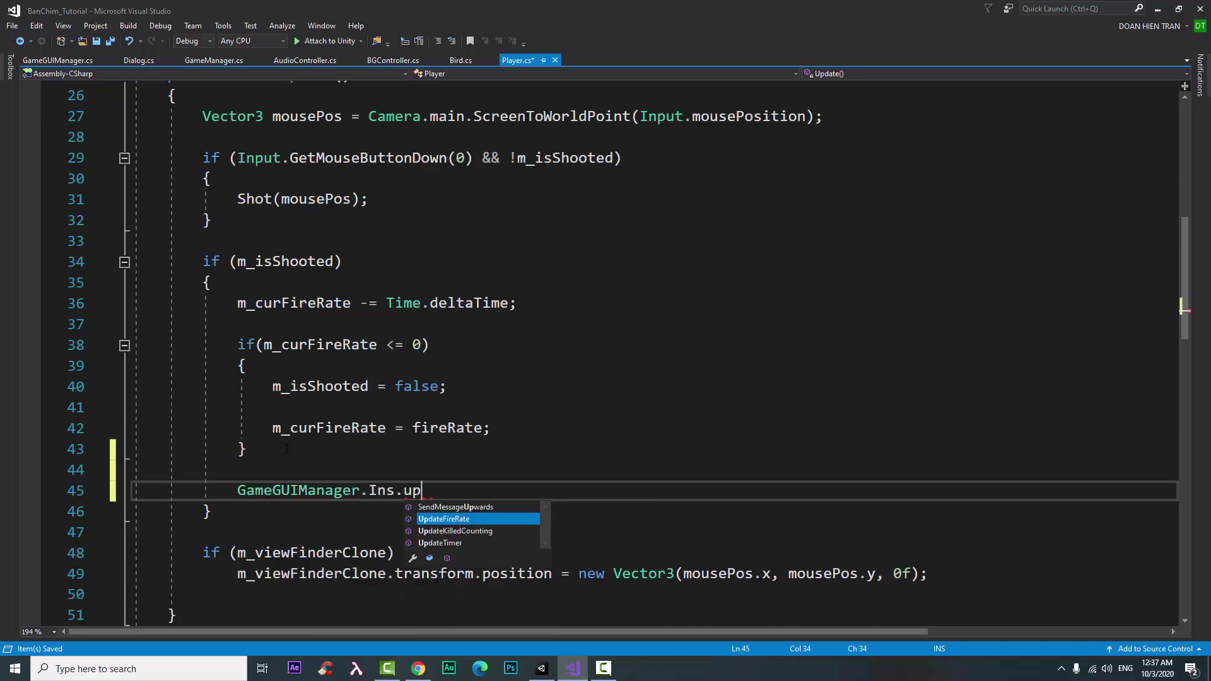
type("f")
key("Tab")
type("(")
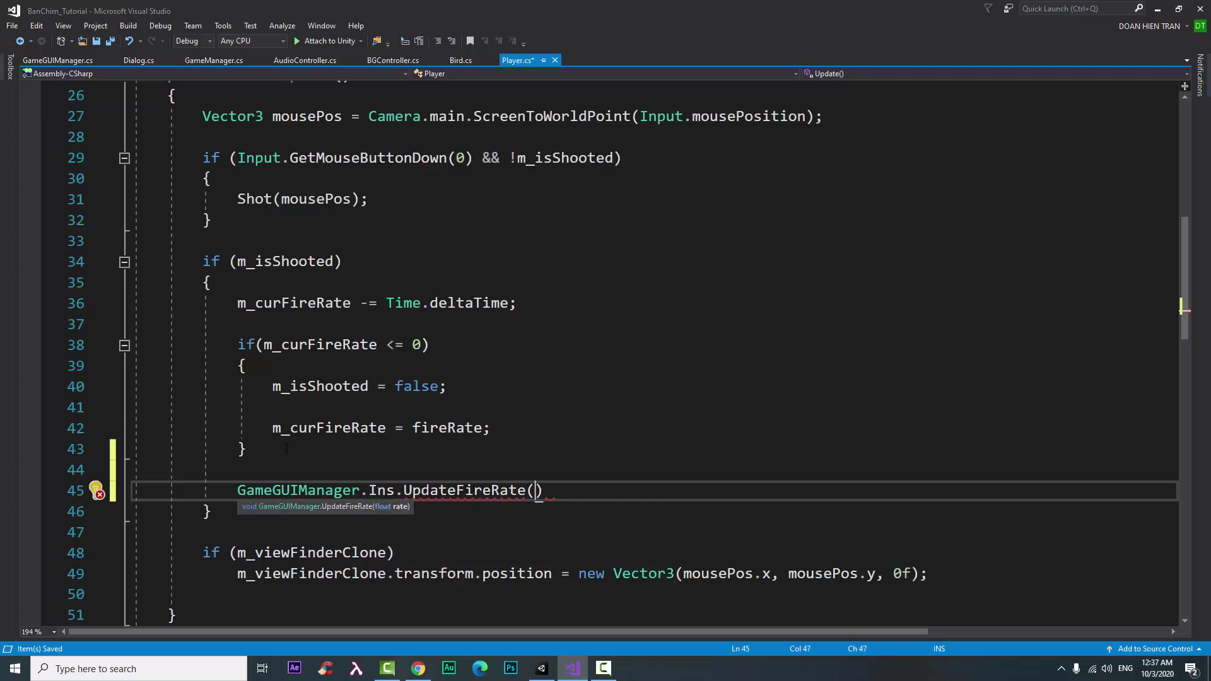
type("m")
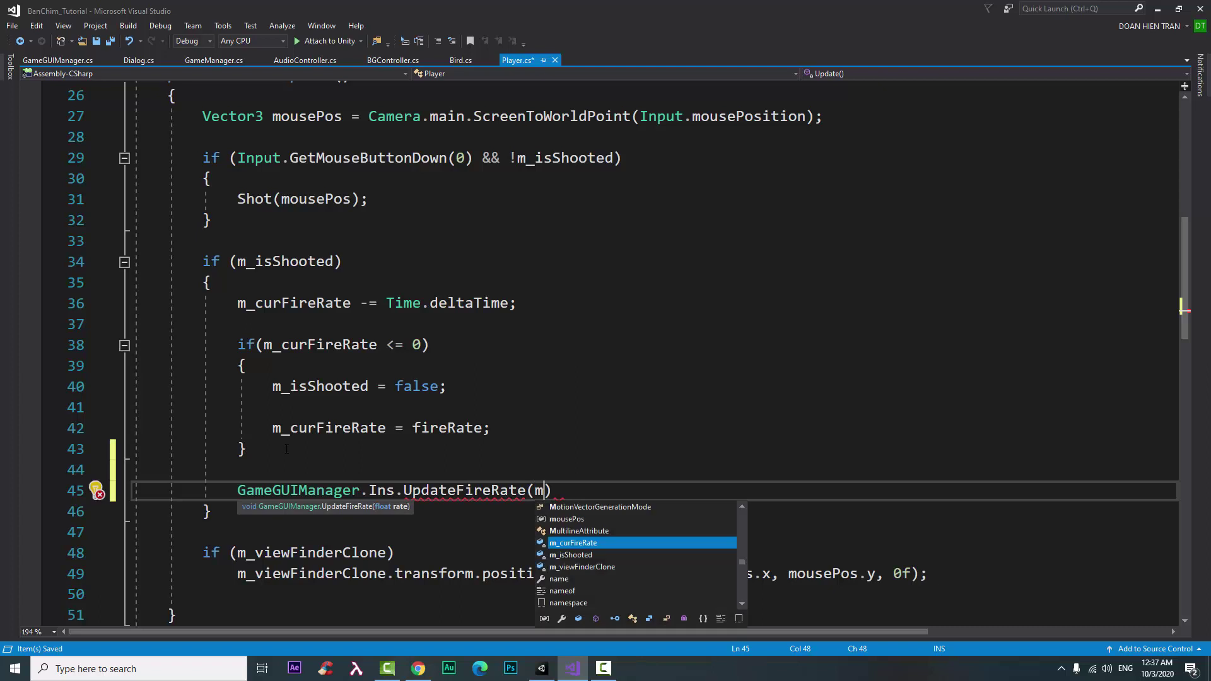
key("Tab")
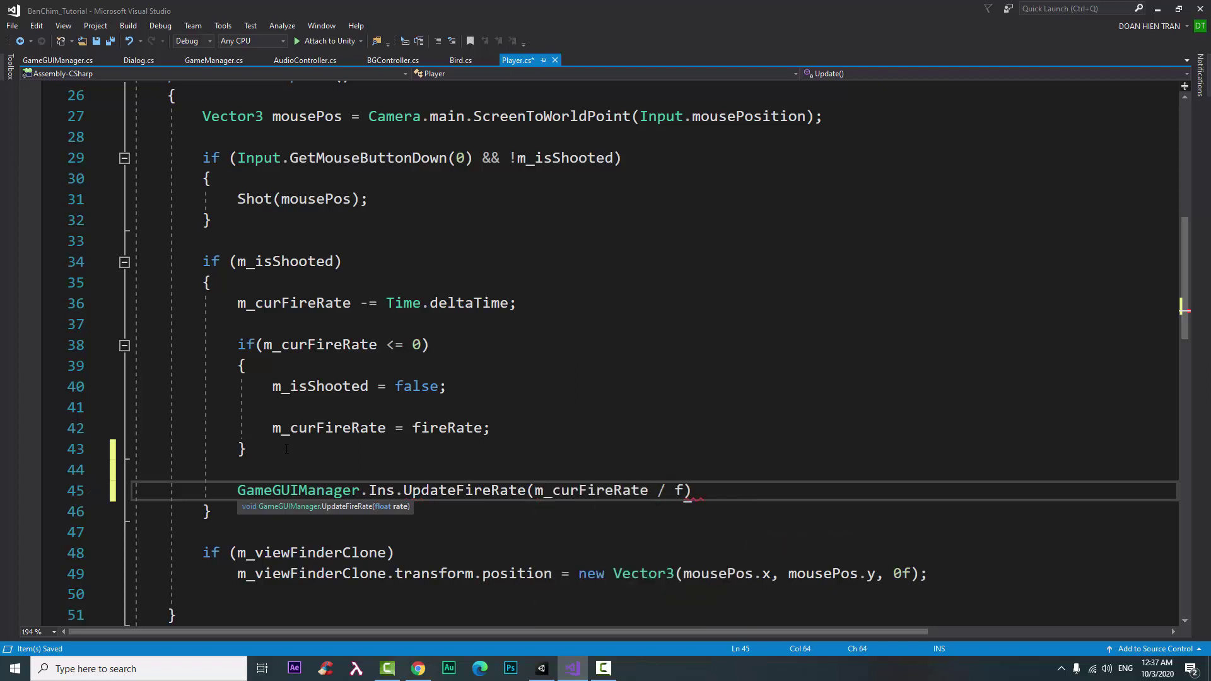
type("i")
key("Tab")
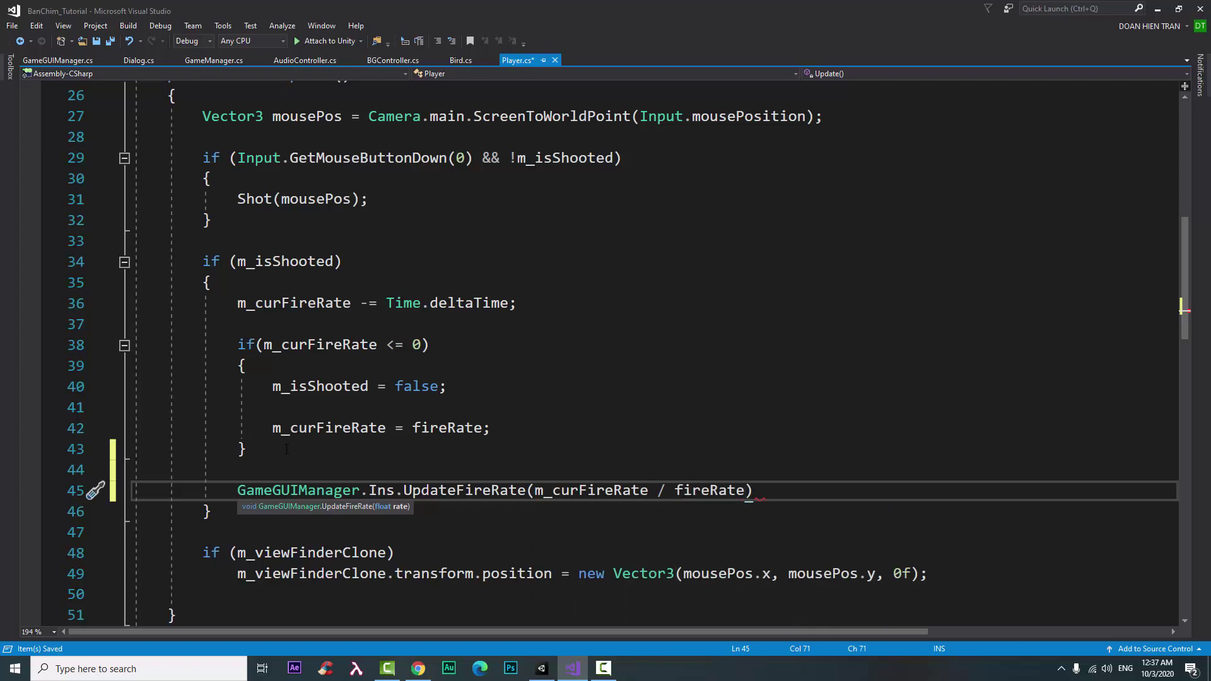
type(");")
key("ctrl+s")
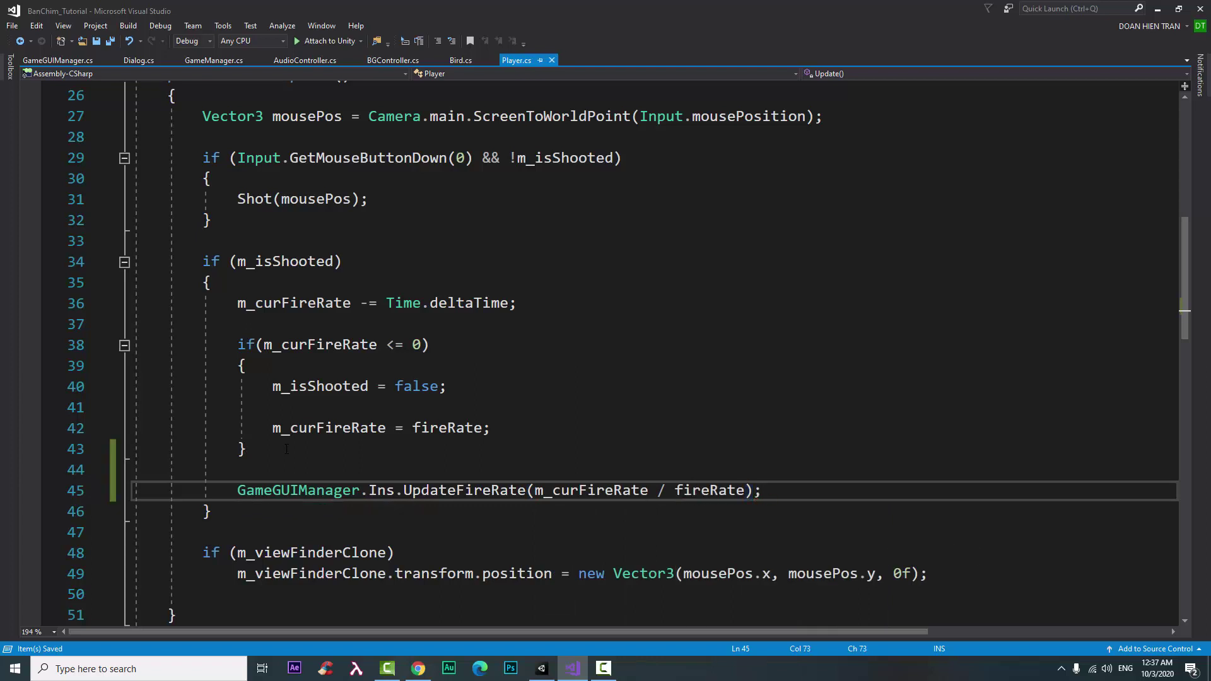
key("alt+Tab")
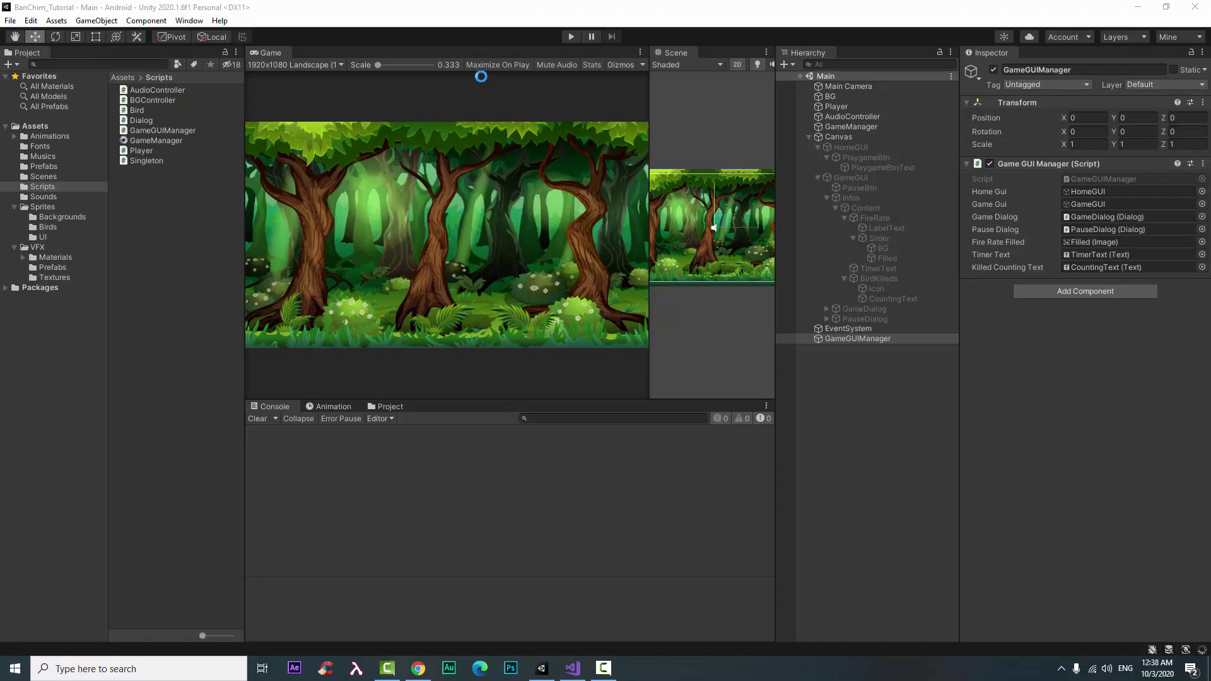
Step: Back in Unity, start a play-test and begin a game from the home screen
left_click(575, 670)
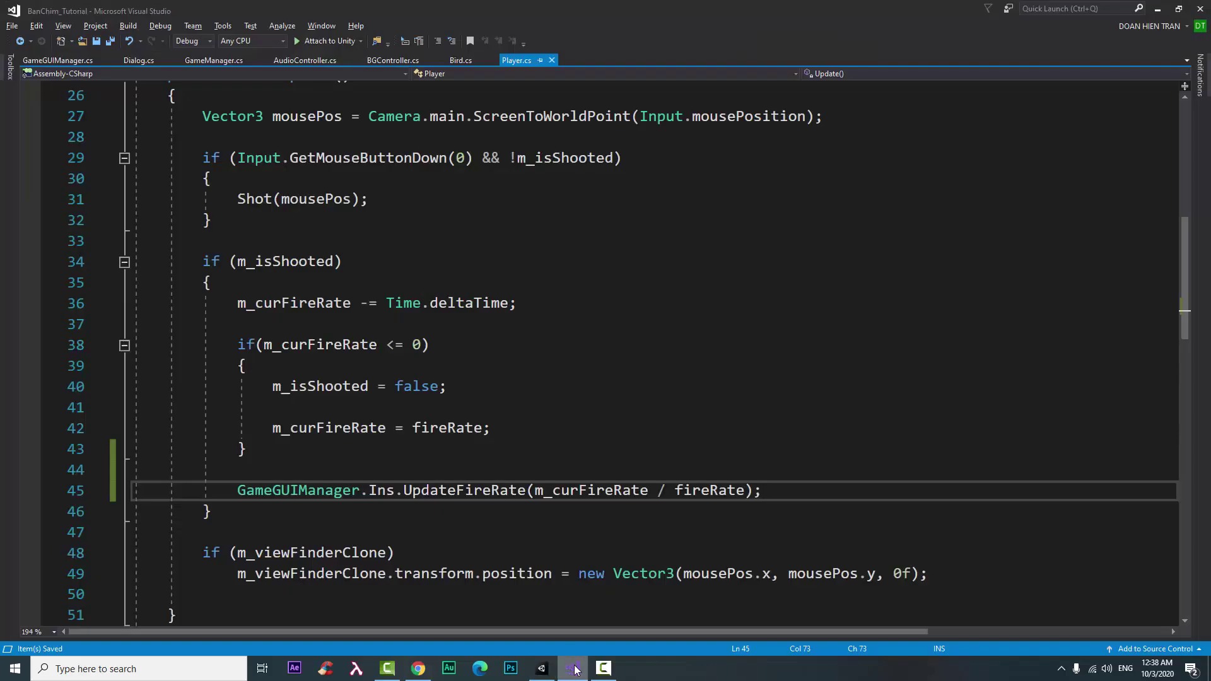
key("alt+Tab")
key("ctrl+p")
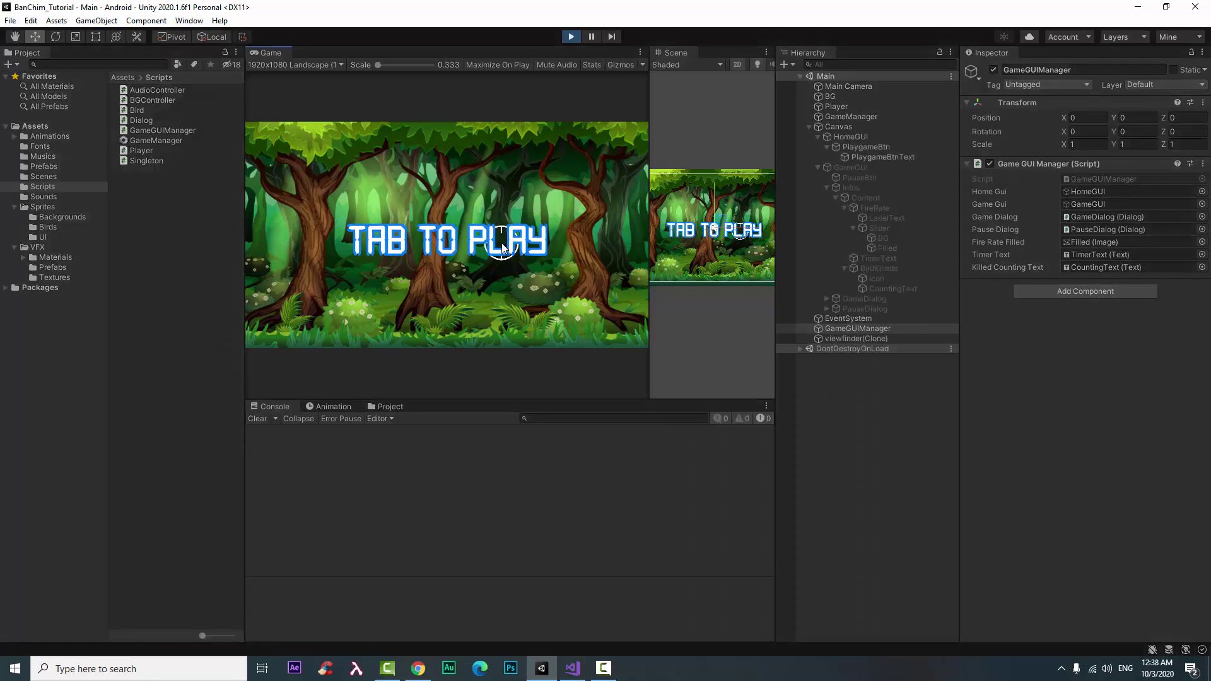
left_click(499, 196)
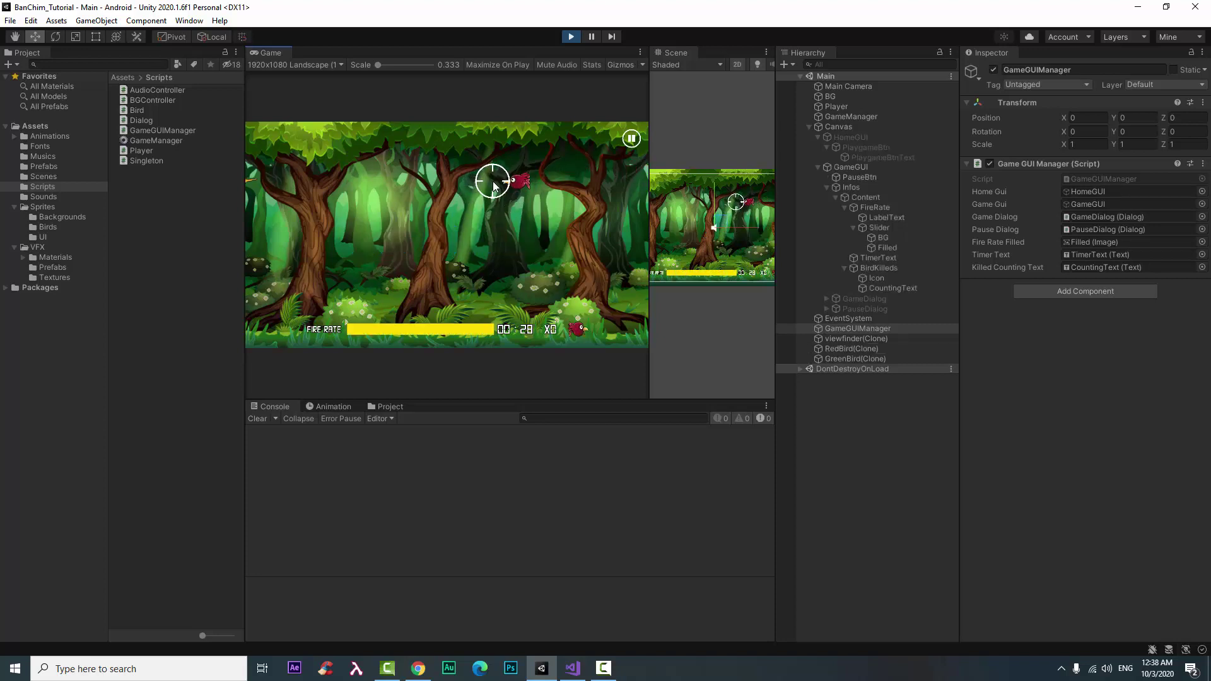
Step: Shoot three birds, stop the test run, and go back to the Player script
left_click(474, 185)
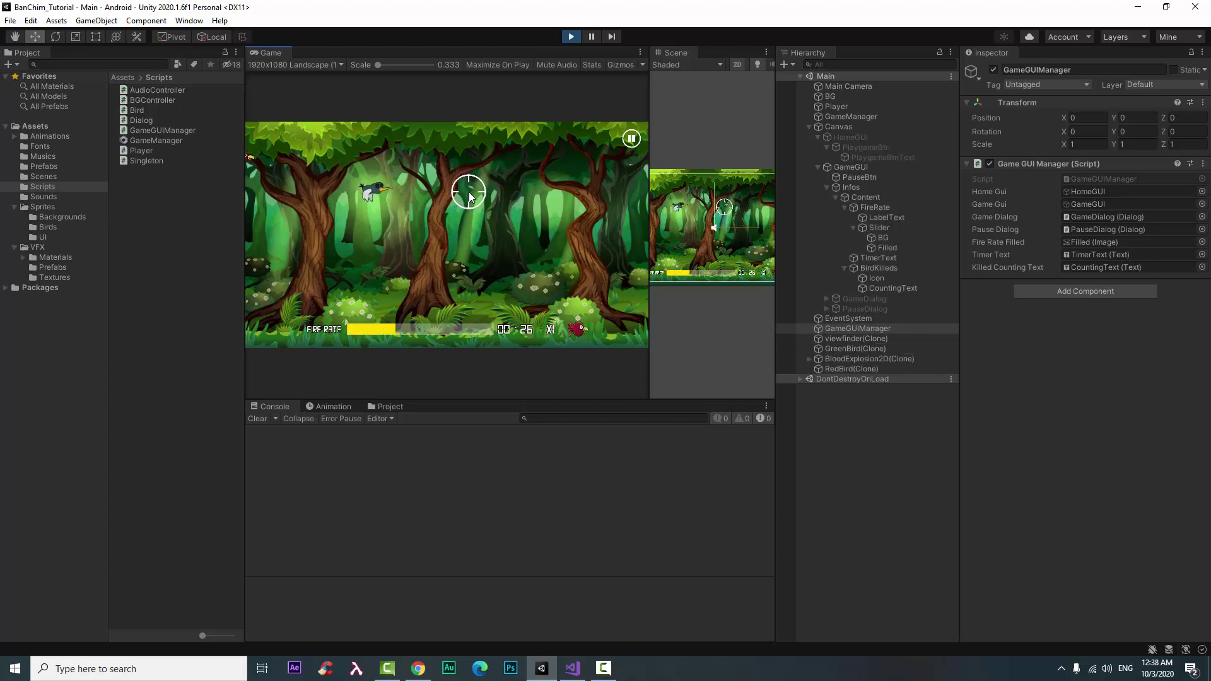
left_click(510, 211)
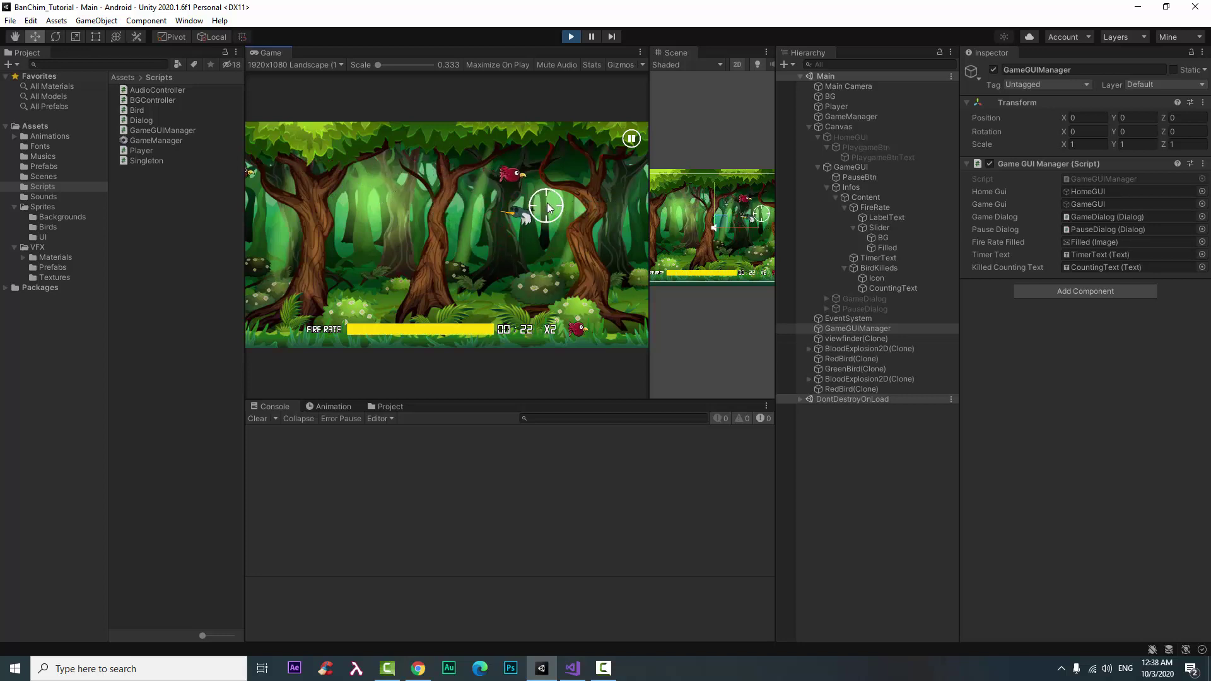
left_click(583, 177)
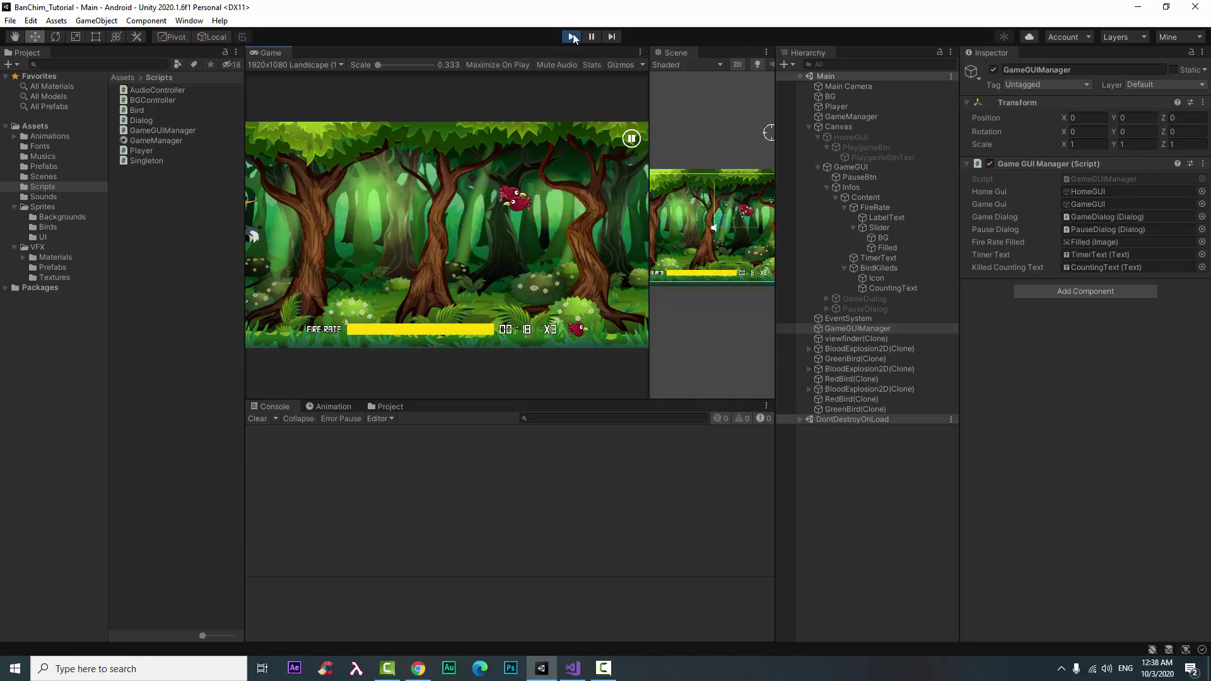
left_click(573, 37)
left_click(572, 668)
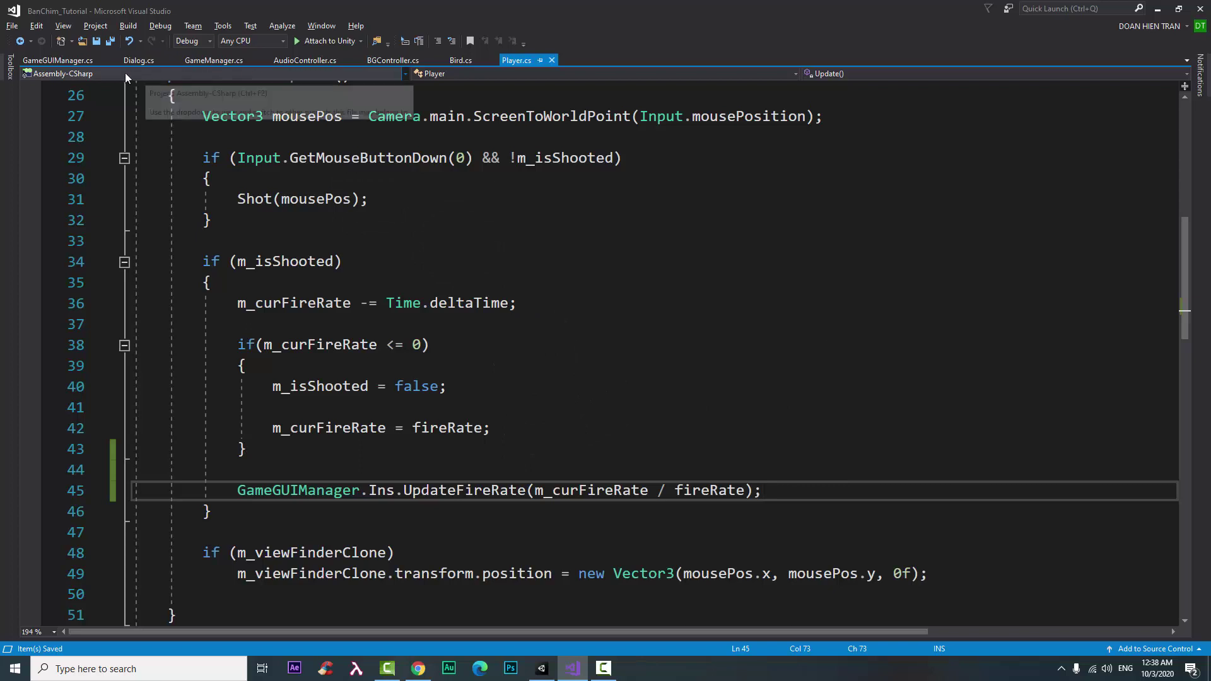
Step: In GameManager.cs's game-over block, start a GameGUIManager.Ins.gameDialog.UpdateDialog call
left_click(202, 63)
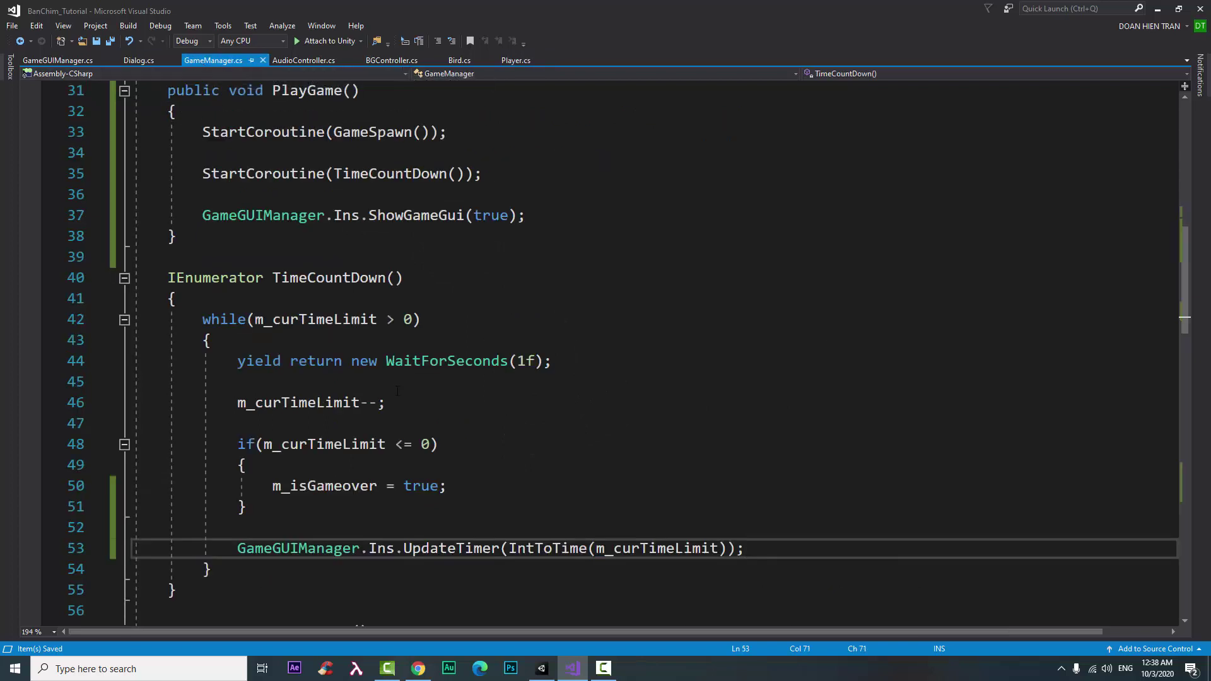
left_click(551, 498)
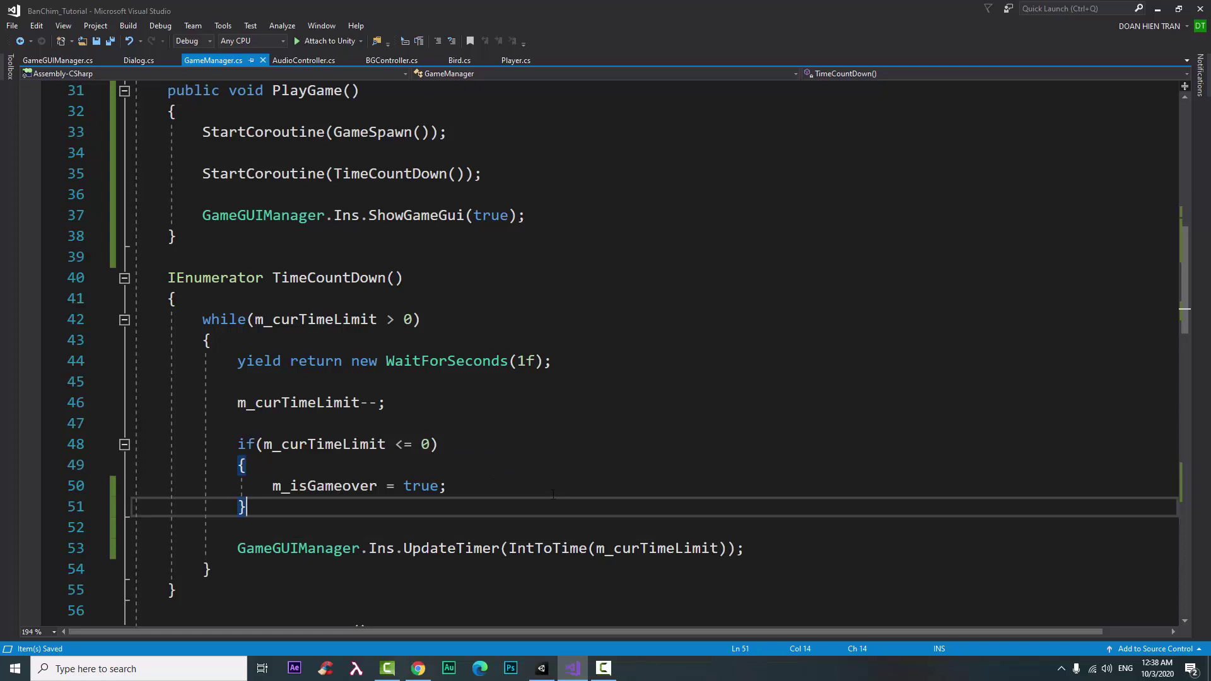
left_click(553, 494)
key("Return")
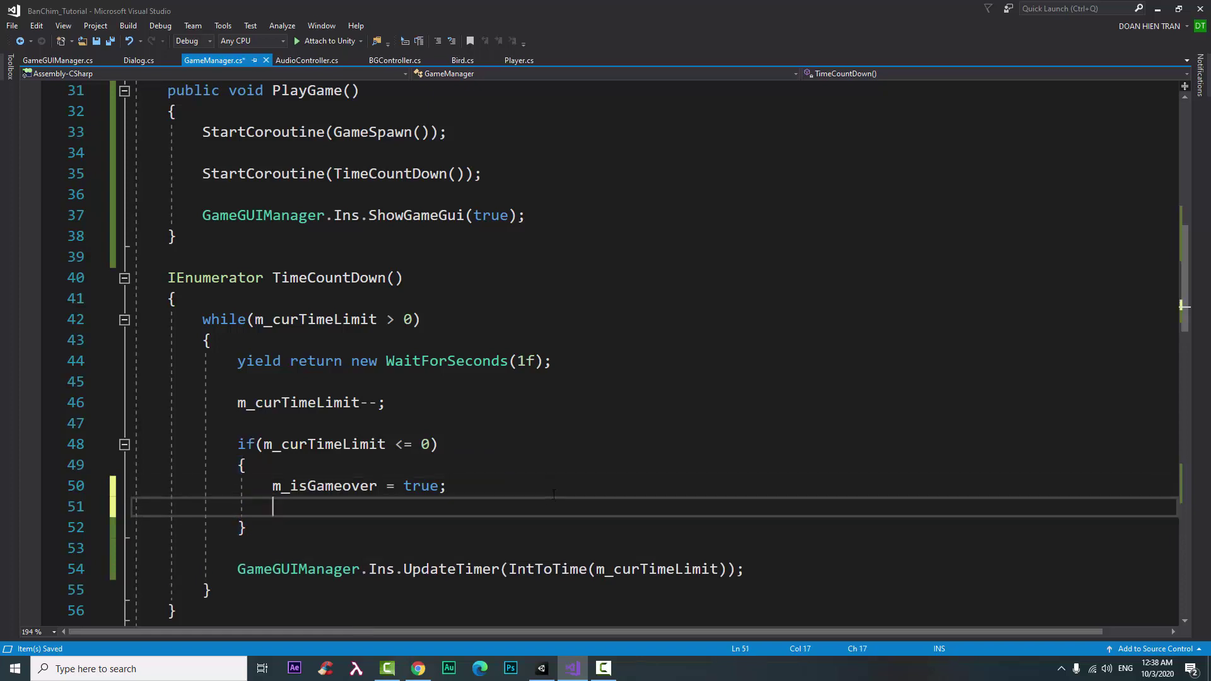
key("Return")
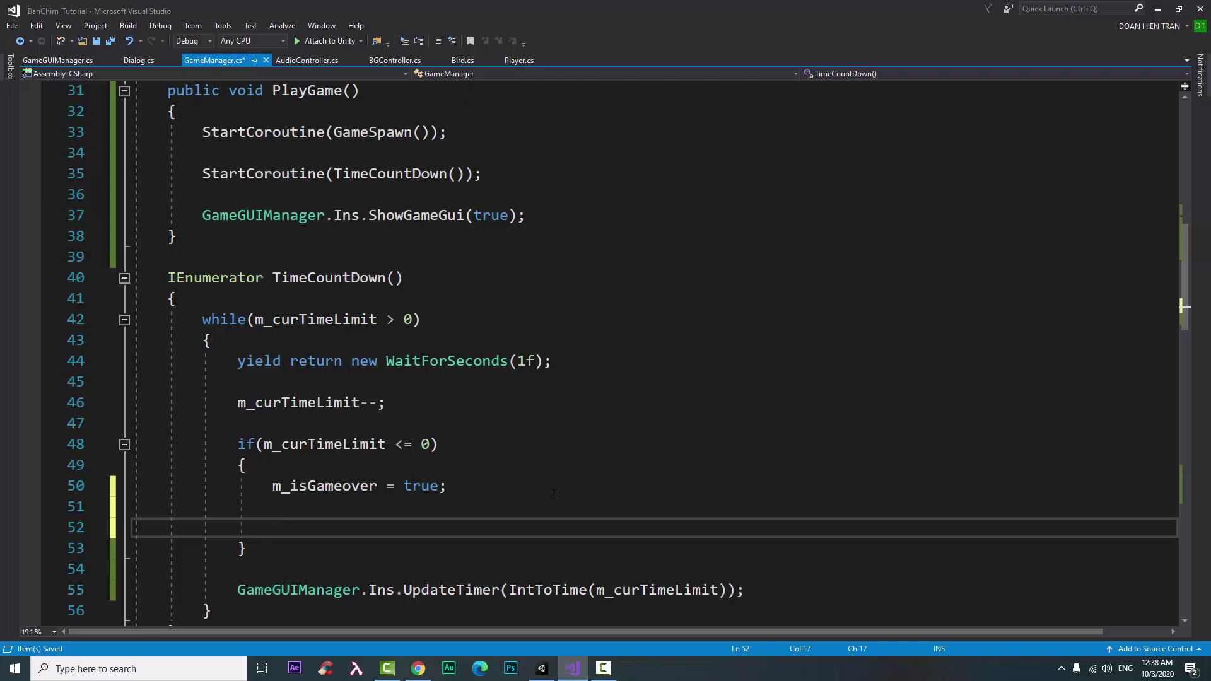
type("ga")
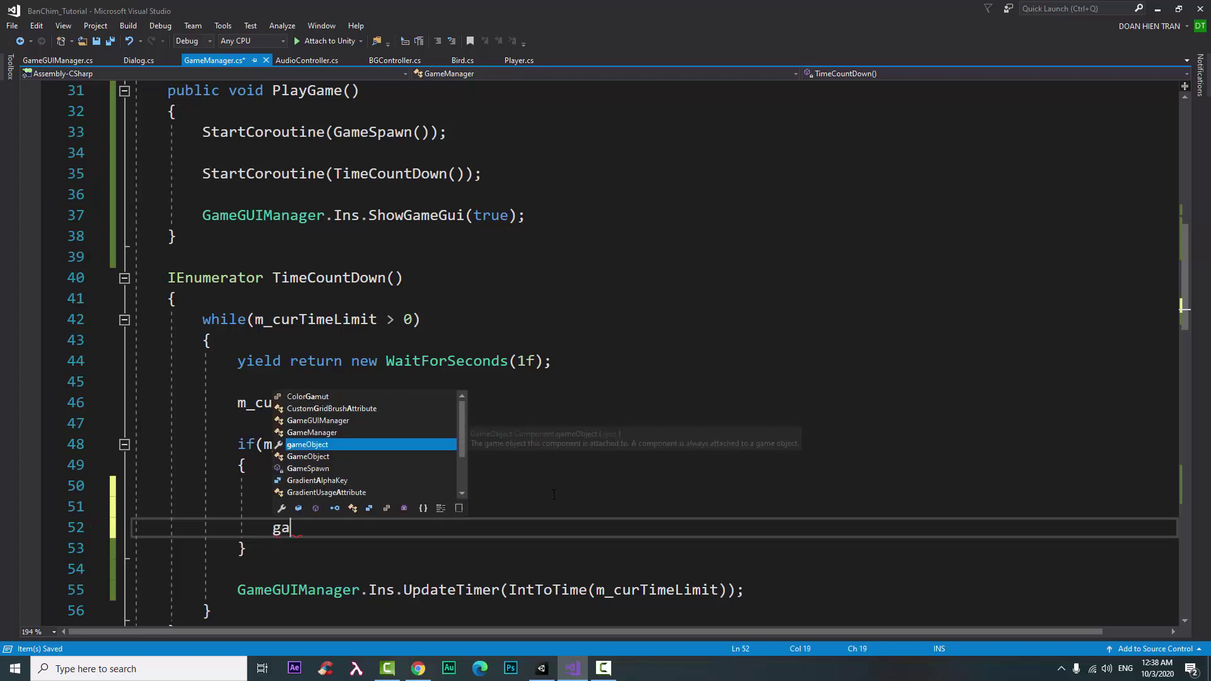
type("me")
key("Up")
key("Up")
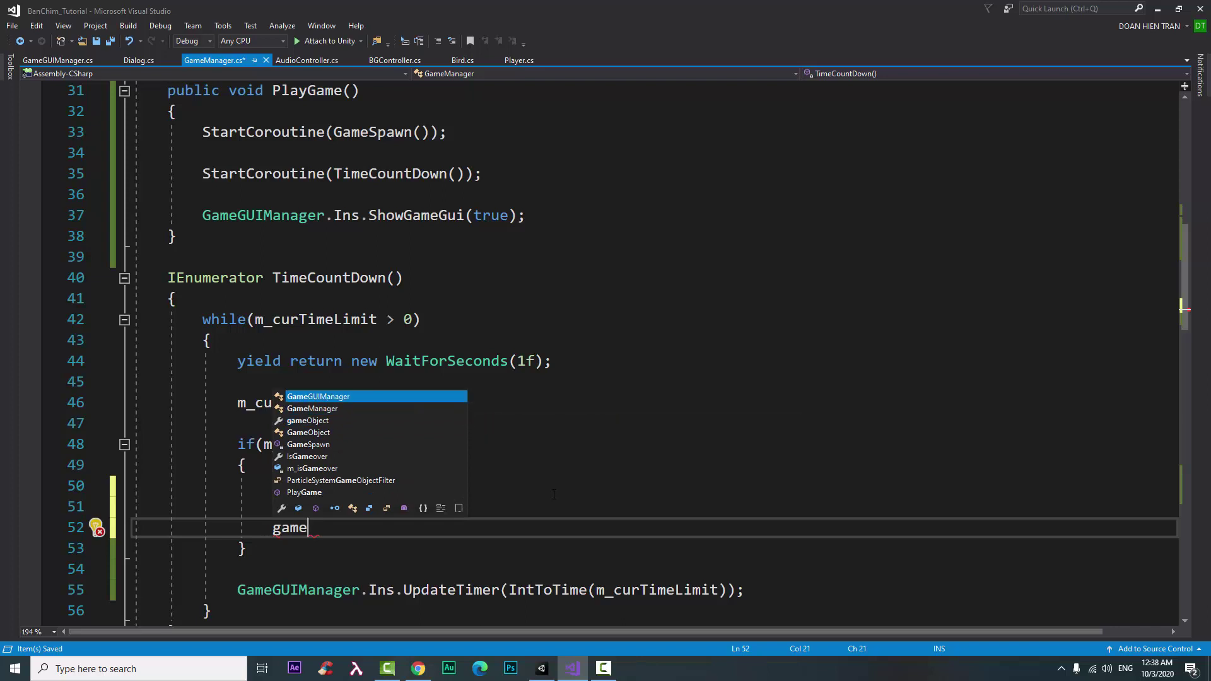
key("Tab")
type(".Ins.")
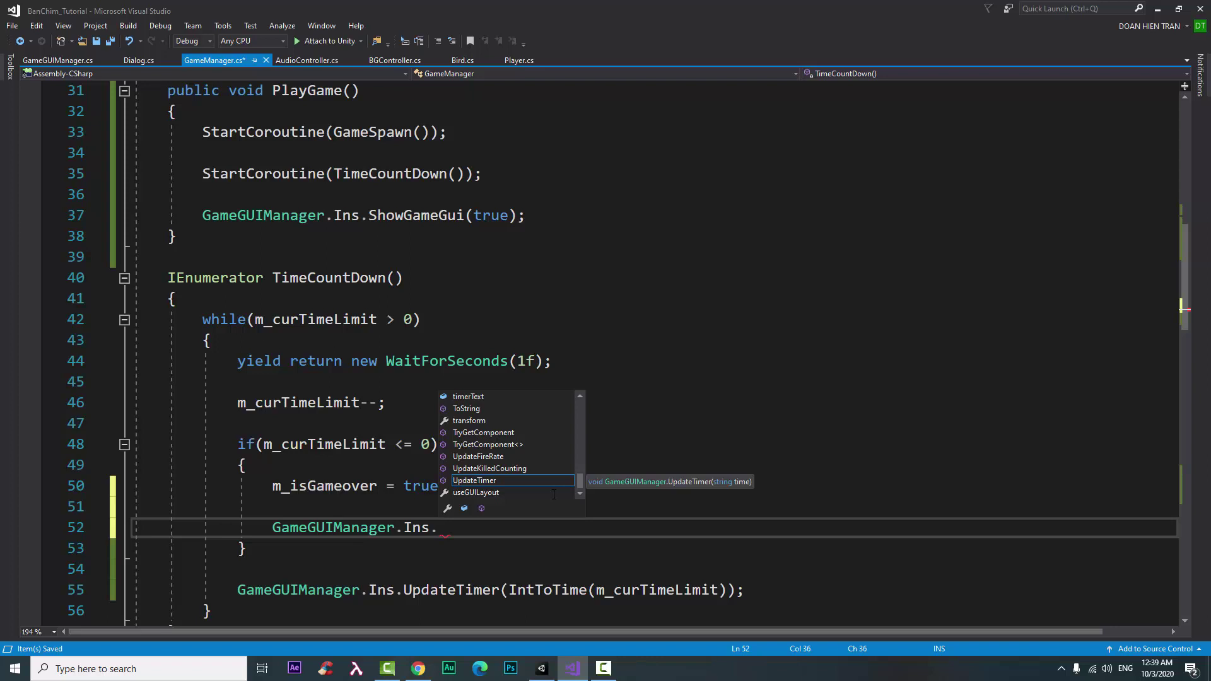
key("BackSpace")
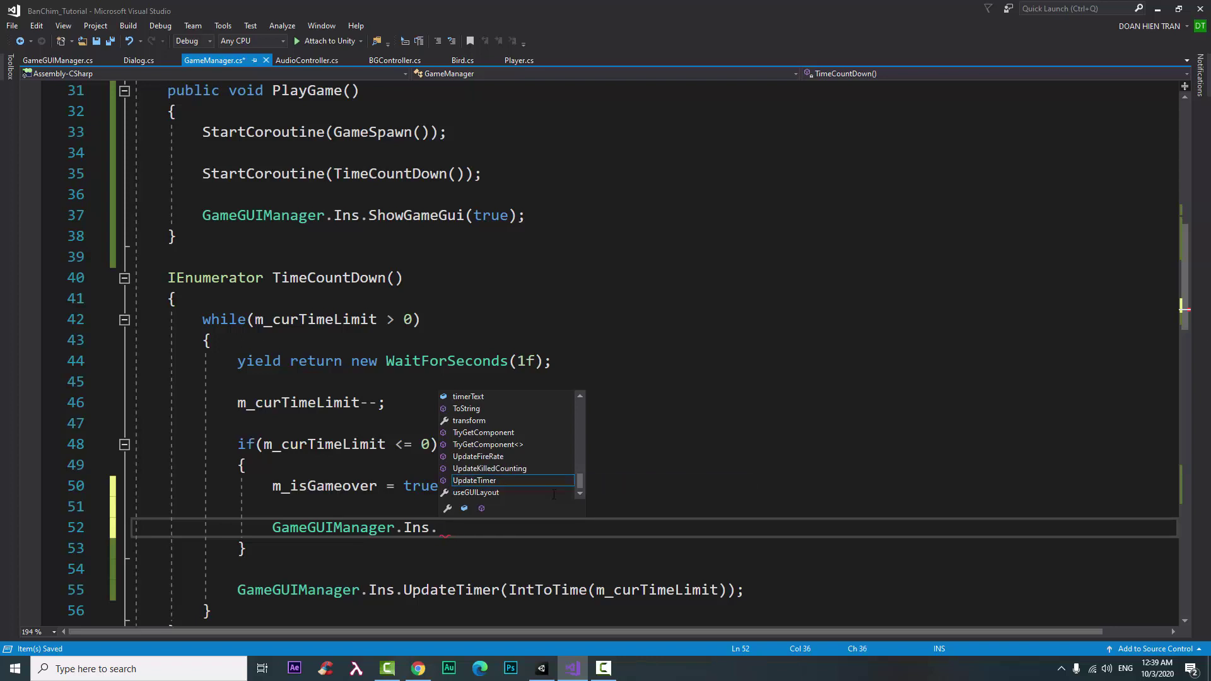
type("gameDialog.u")
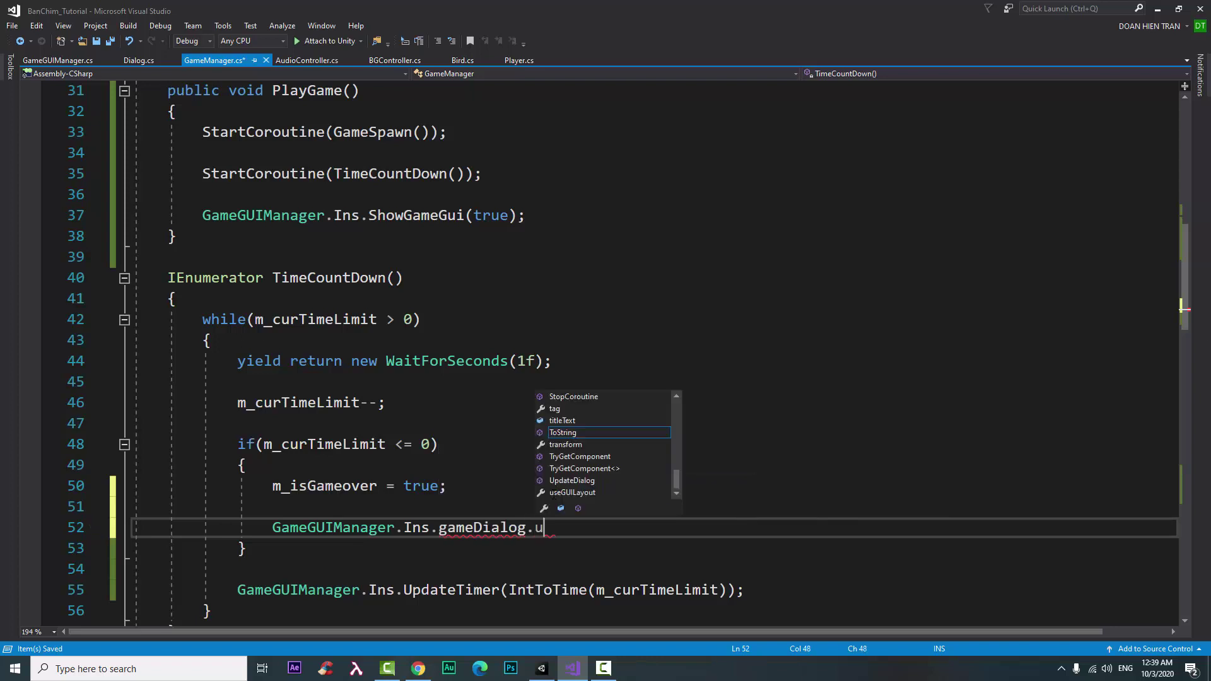
key("Tab")
Step: Pass "YOUR BEST" and "BEST KILLED : x" + m_birdKilled as the UpdateDialog arguments
type("(")
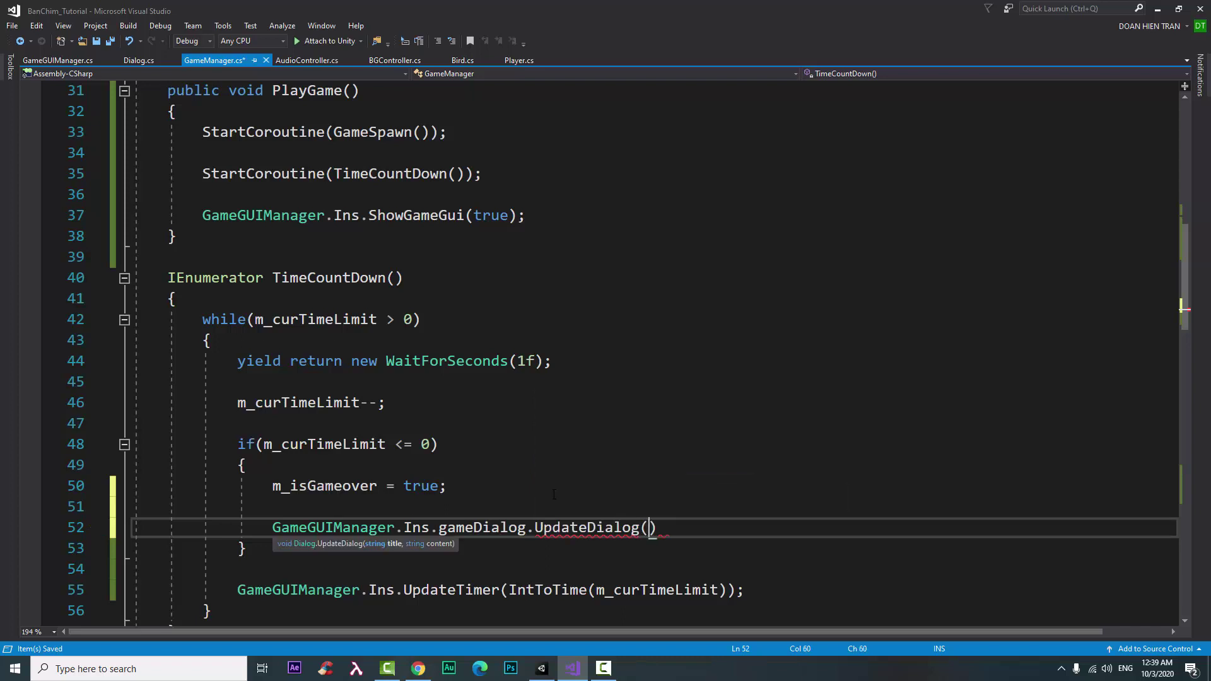
type("\"")
type("YOU")
type("R BEST")
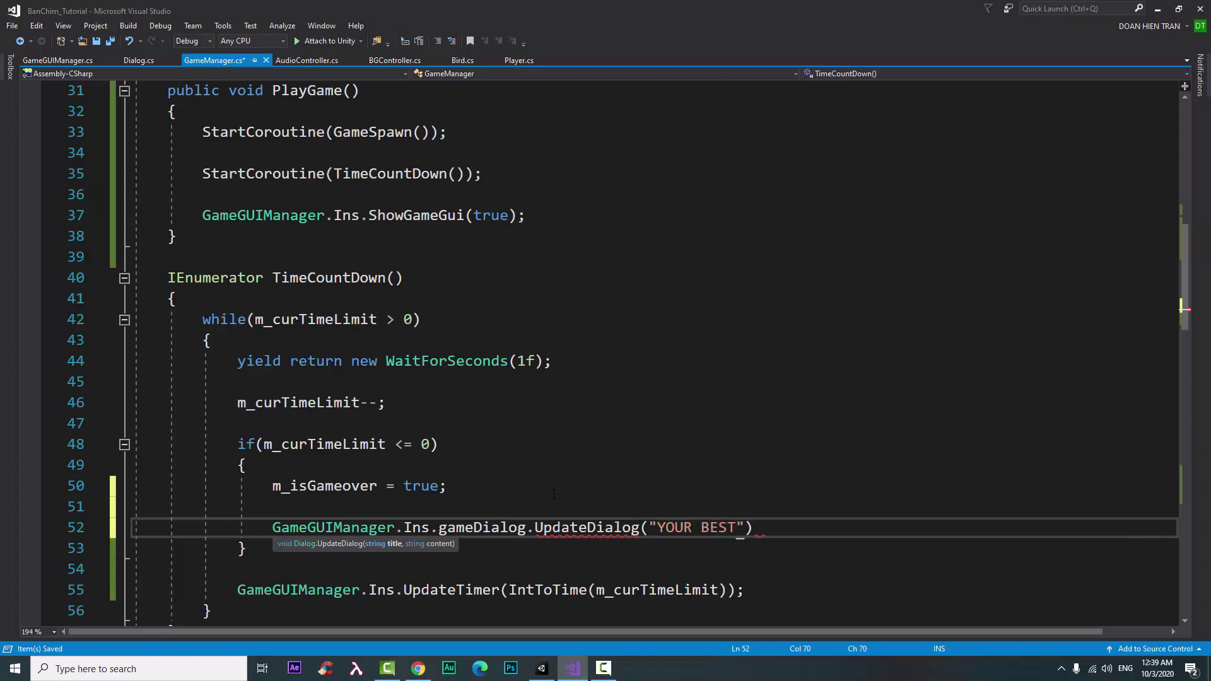
type("\", ")
type("\"")
type("BEST KI")
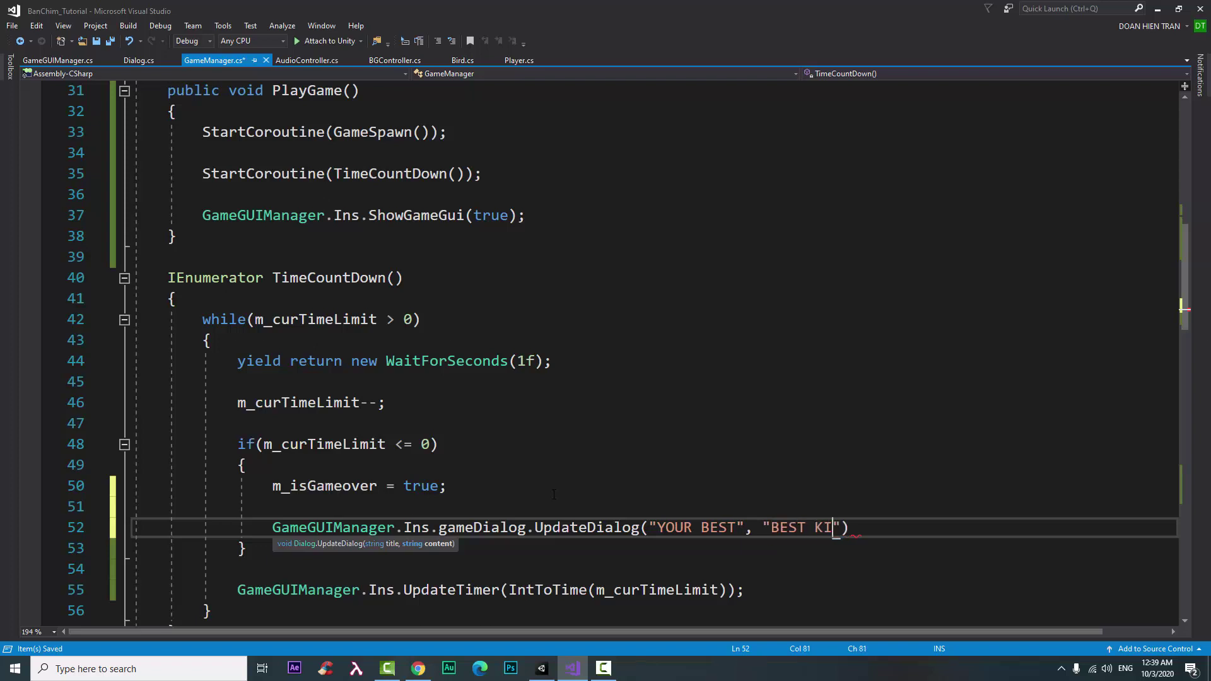
type("LLED")
type(" : ")
type("x")
key("Right")
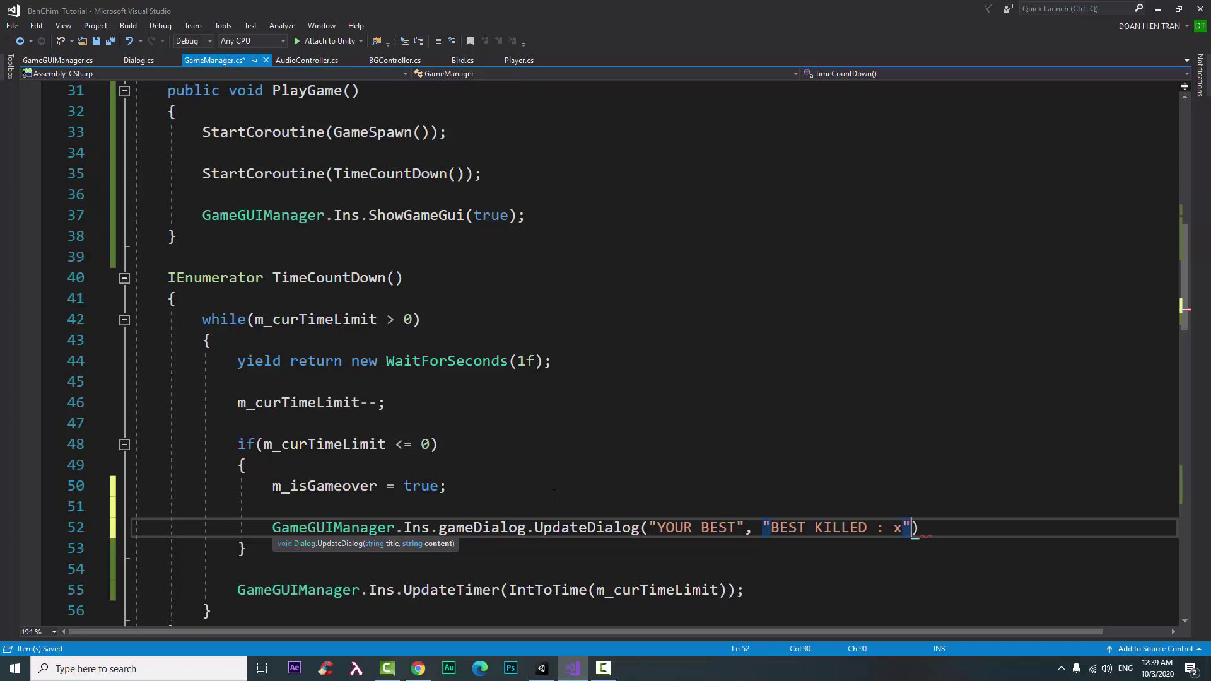
type("+ ")
type("m")
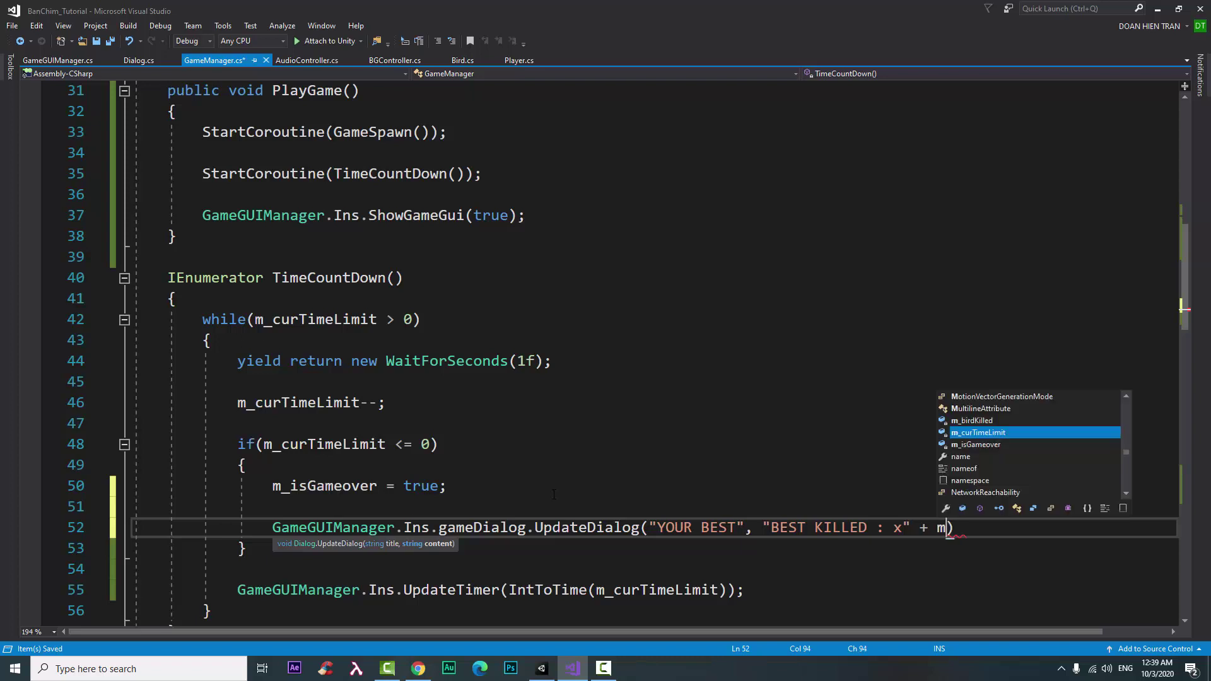
key("Up")
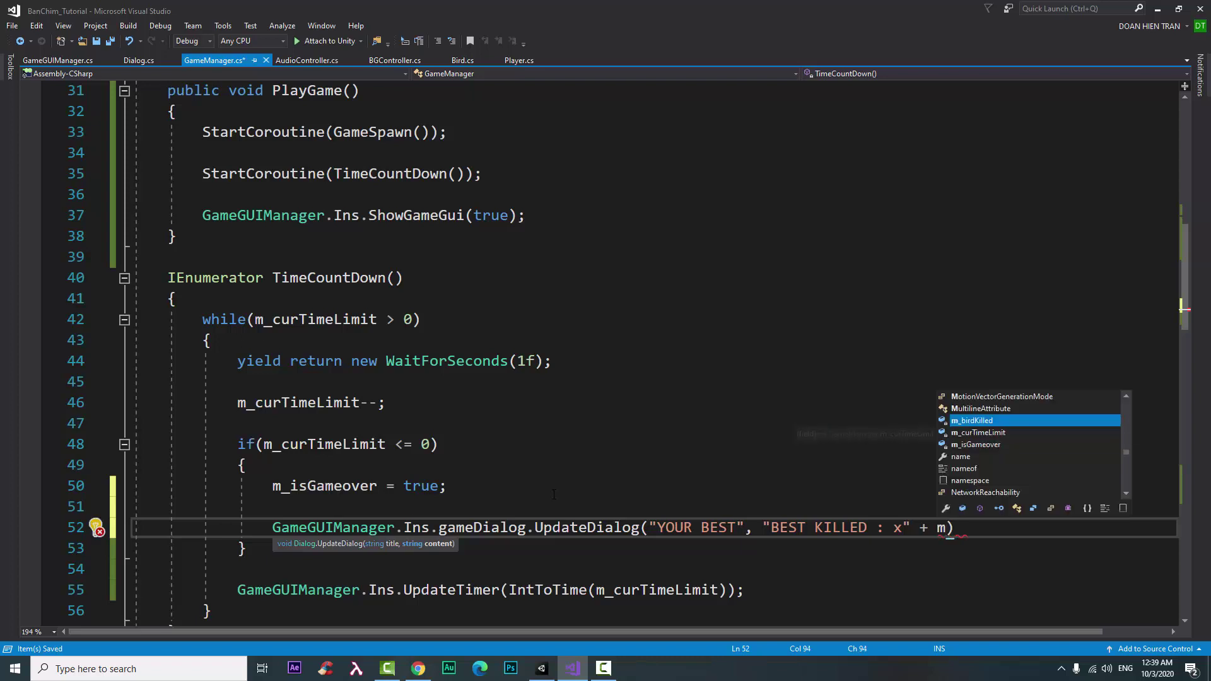
key("Tab")
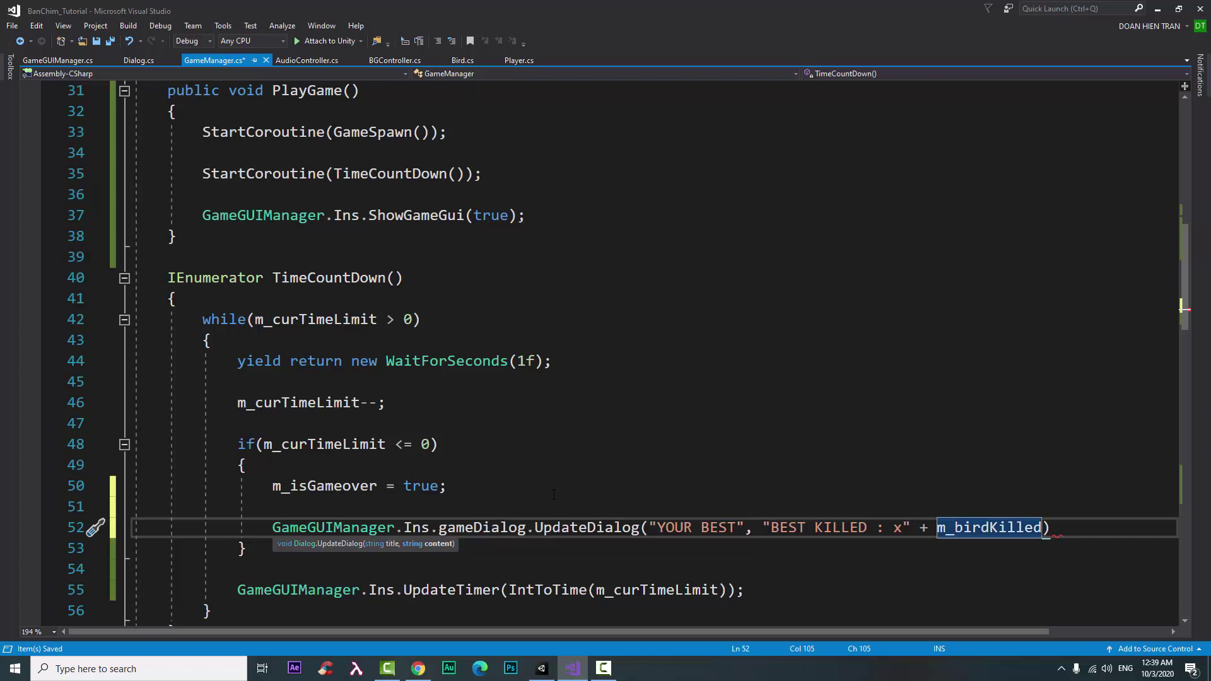
key("Right")
type(";")
key("Return")
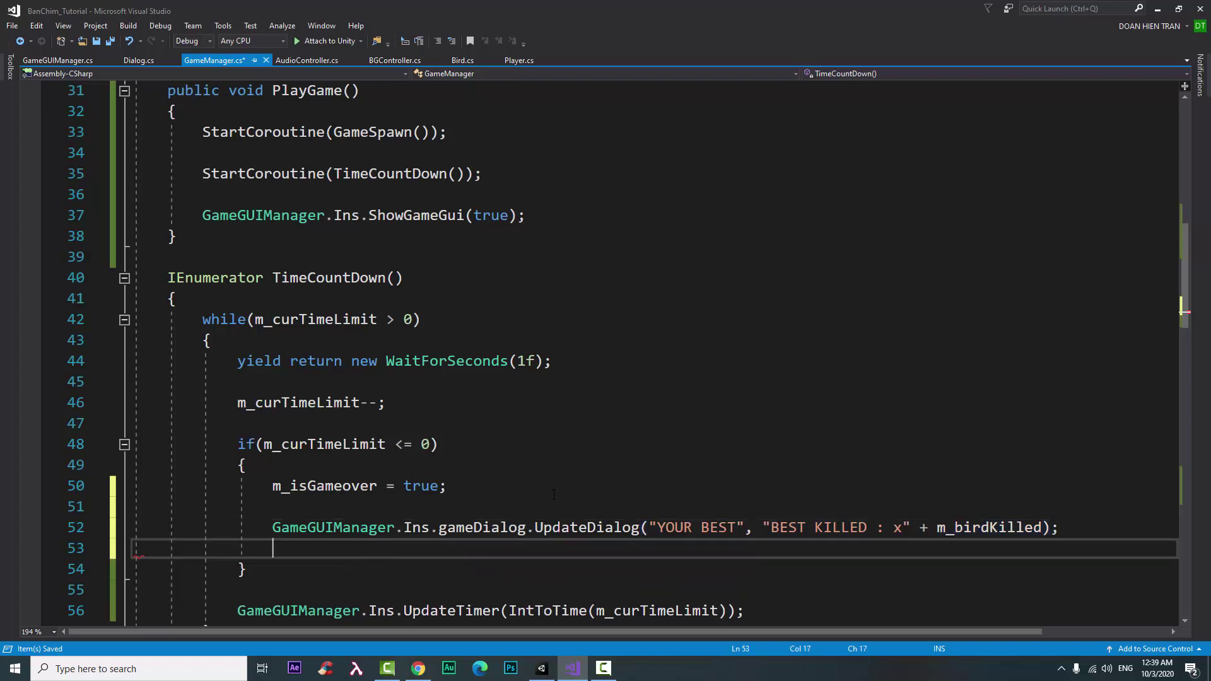
Step: Begin another GameGUIManager.Ins.gameDialog statement on the following line
type("gam")
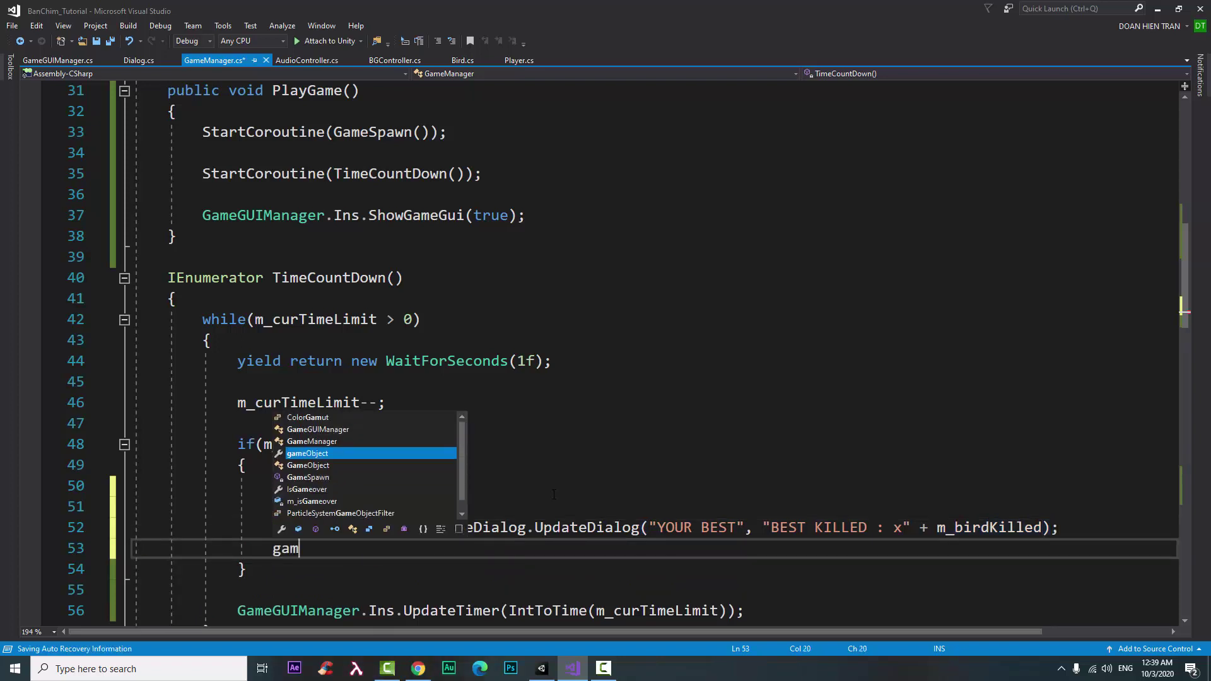
type("e")
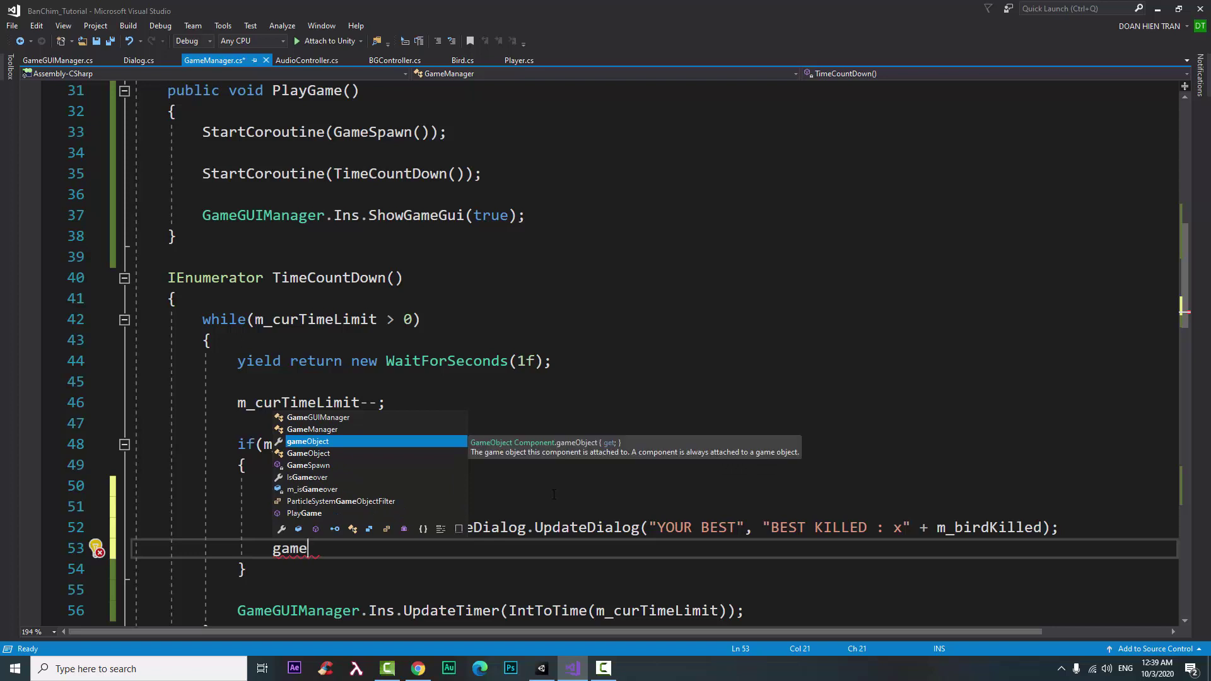
type("g")
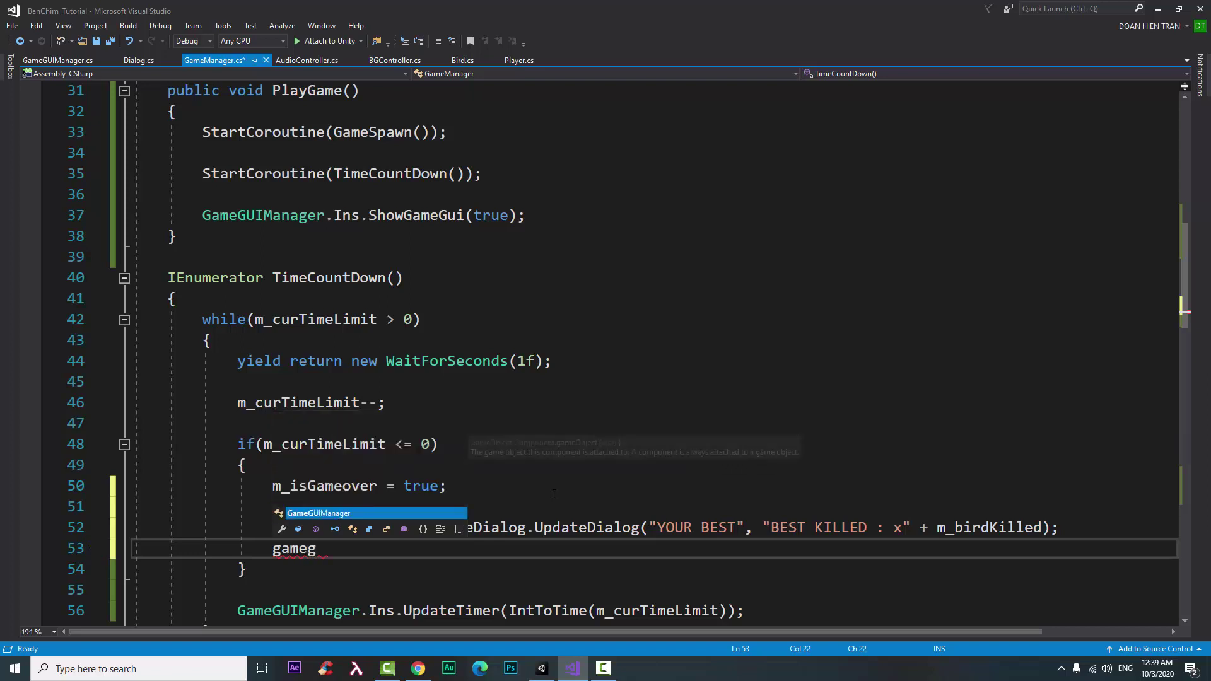
key("Tab")
type(".")
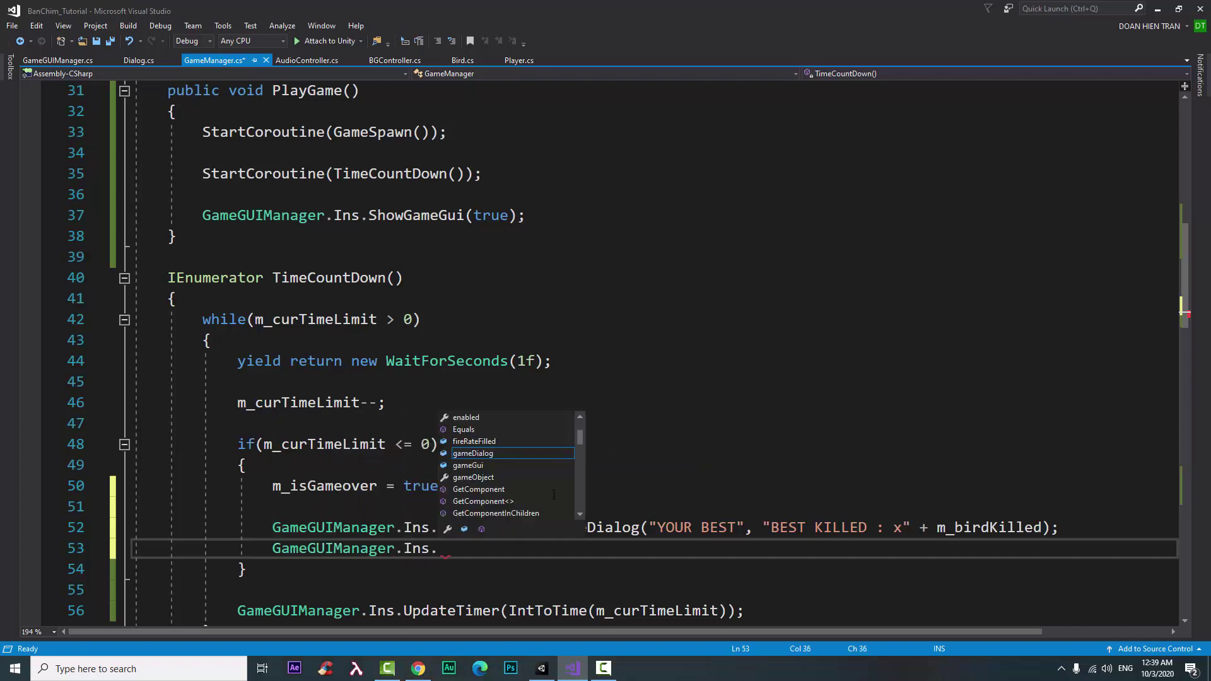
type("i.g")
key("Tab")
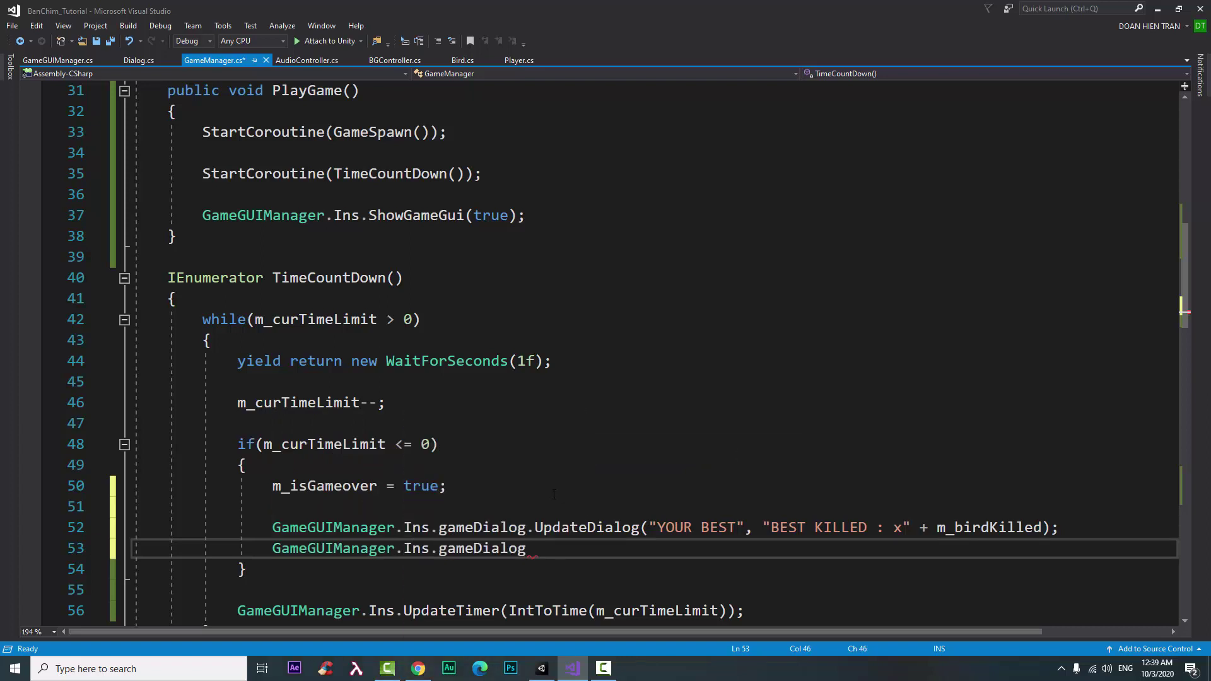
type(".s")
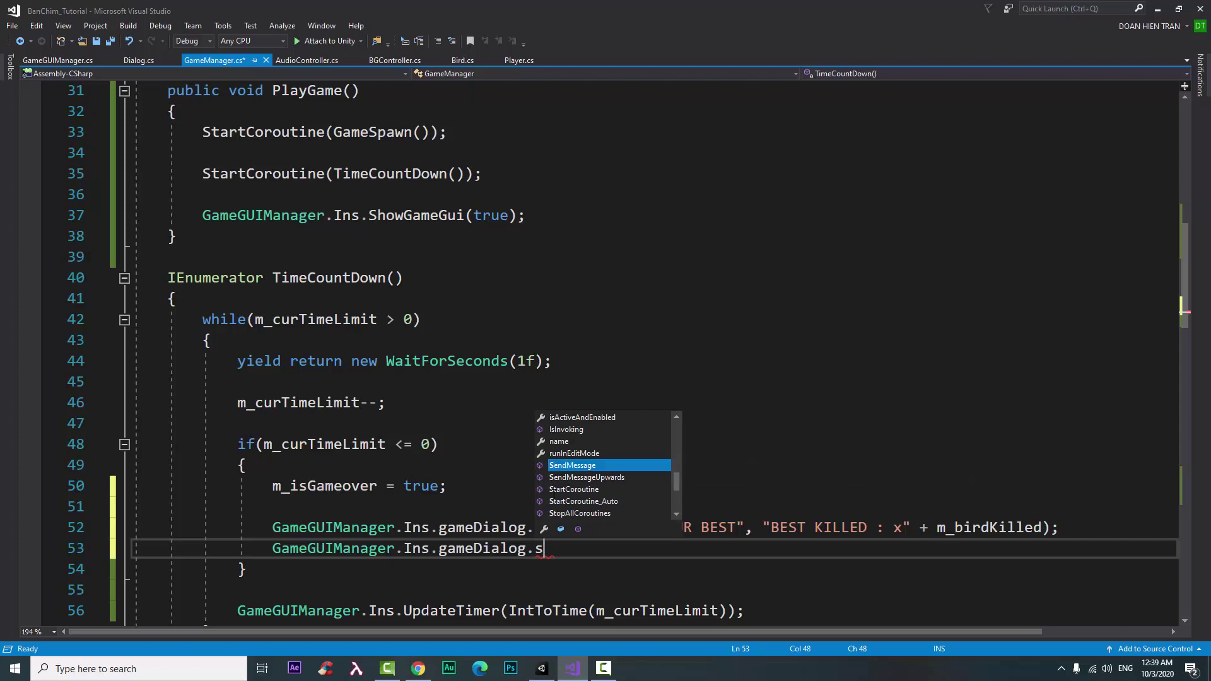
left_click(146, 59)
Step: Declare public void Show(bool isShow) above UpdateDialog in Dialog.cs
left_click(319, 273)
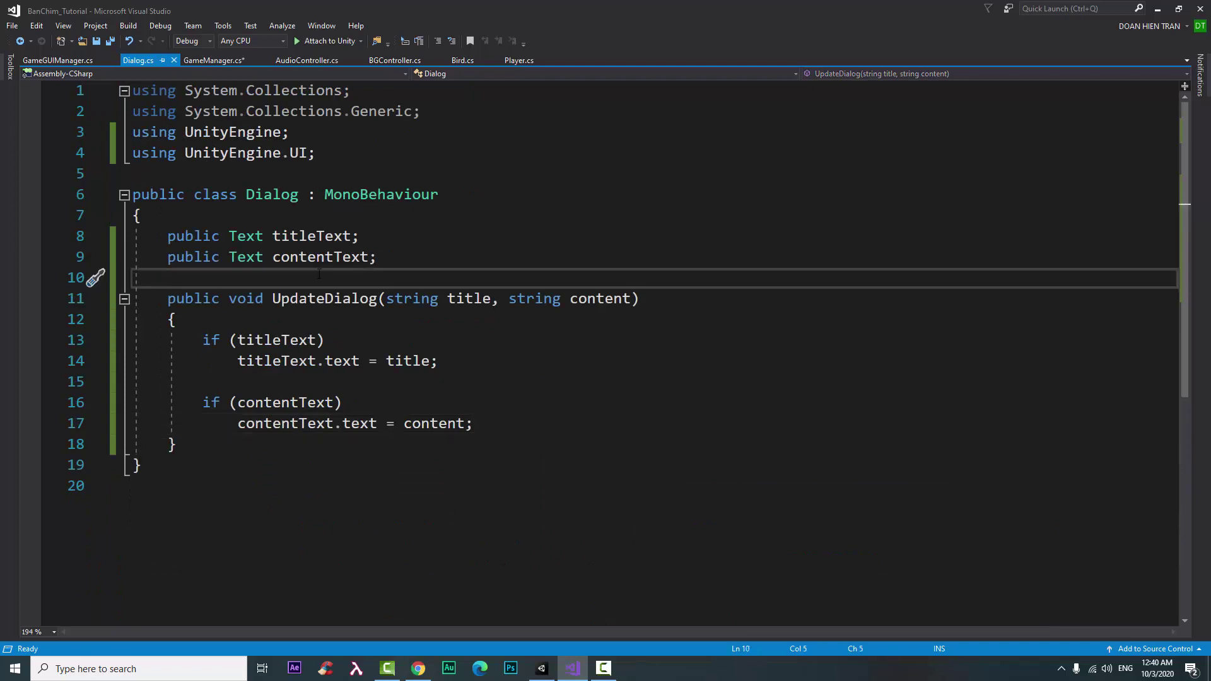
key("Return")
key("Return")
key("Up")
type("p")
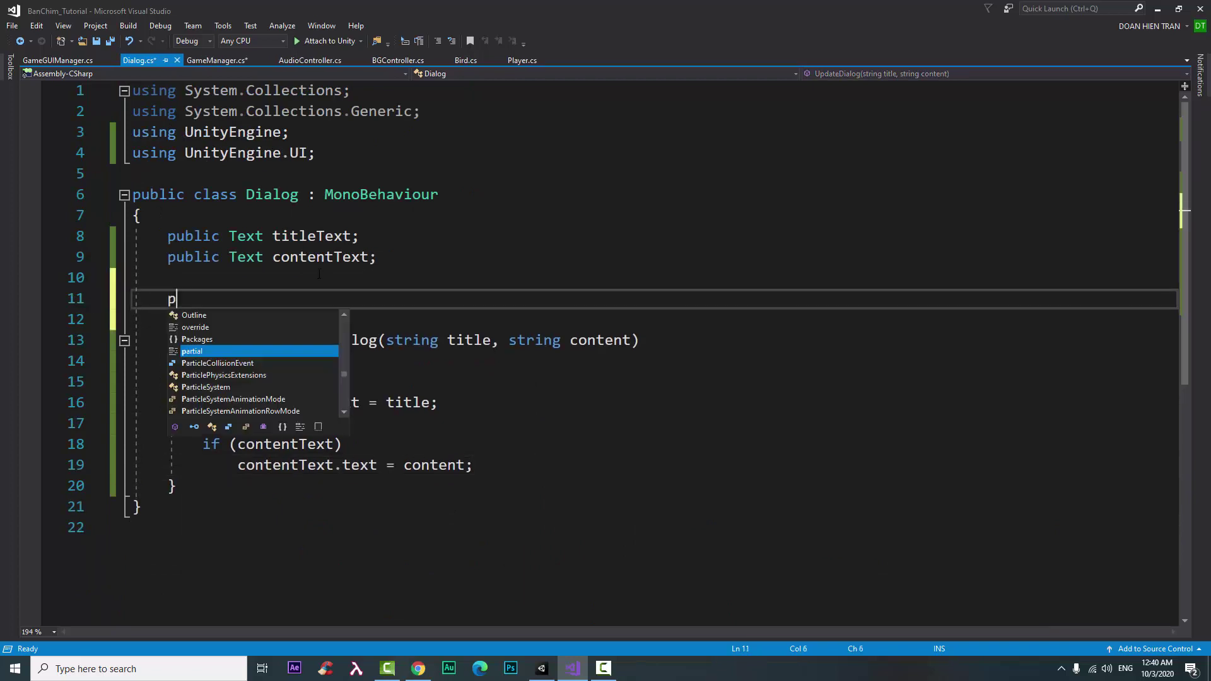
type("ublic void ")
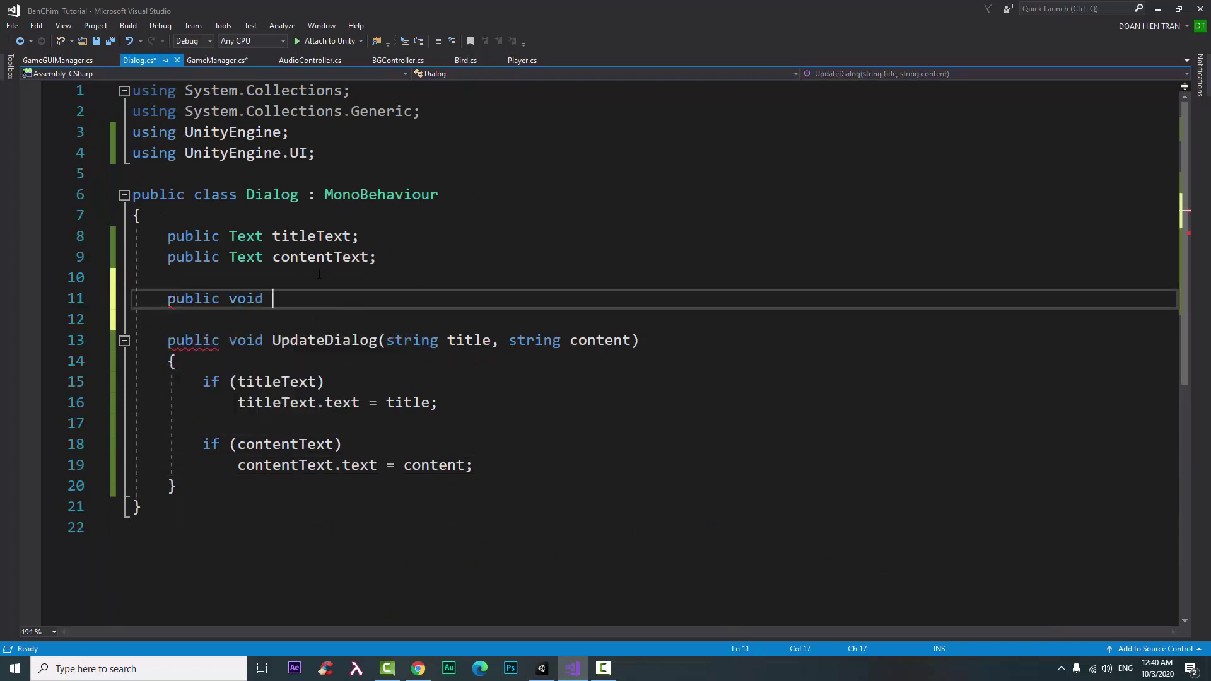
type("Shoe")
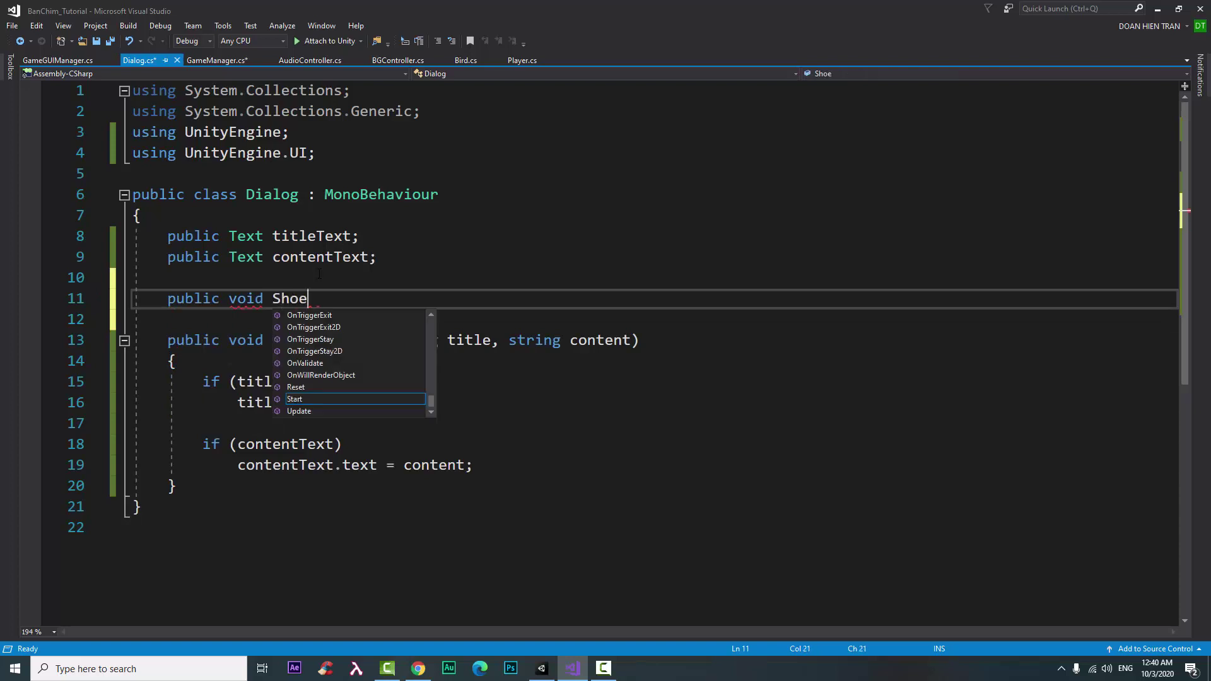
key("BackSpace")
type("w(bool")
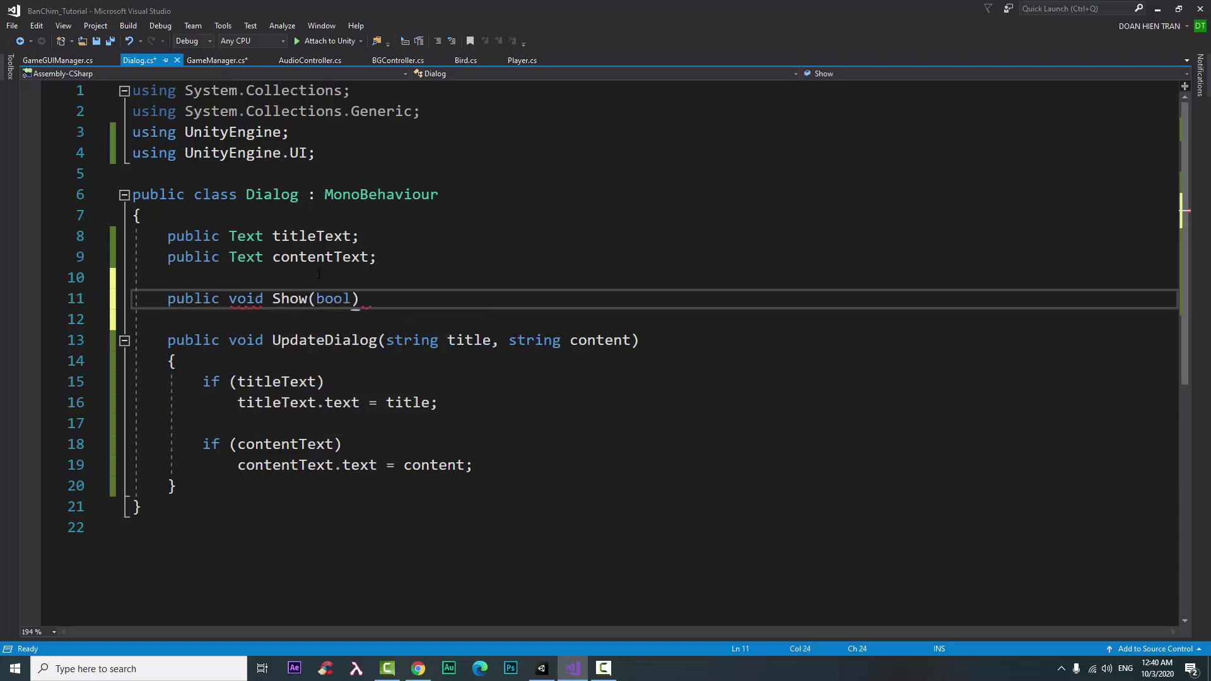
type(" isShow")
type(")")
key("Return")
type("{")
key("Return")
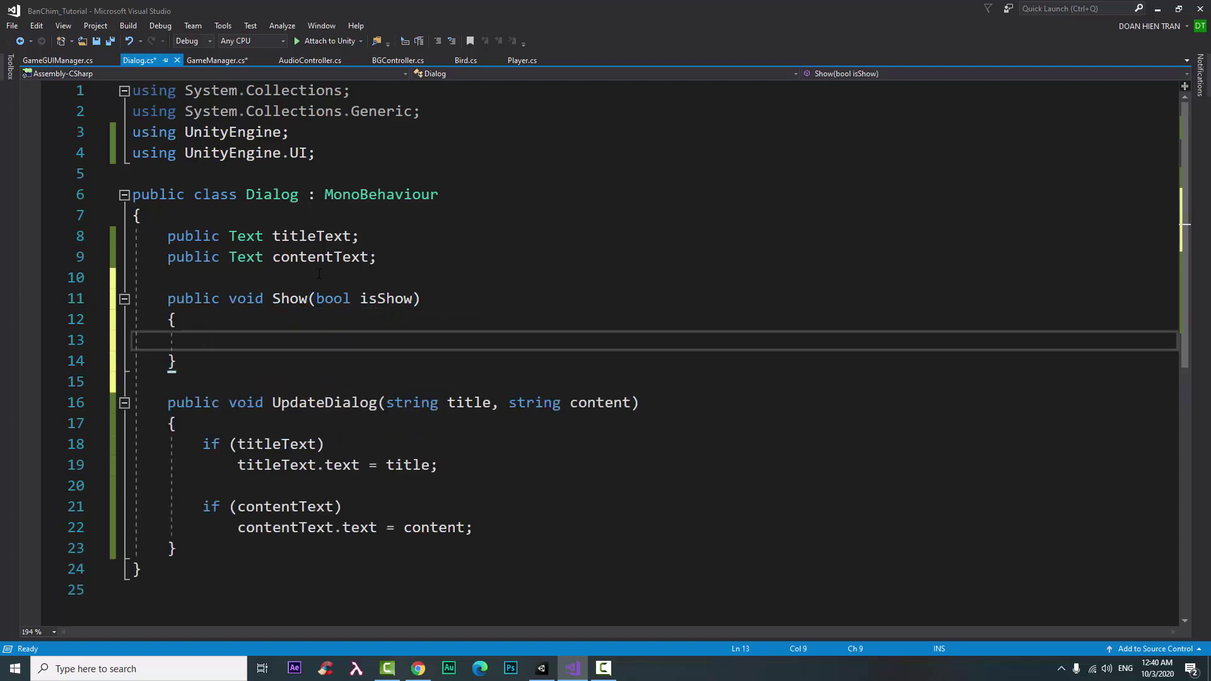
Step: Make Show's body call gameObject.SetActive(isShow) and save Dialog.cs
type("game")
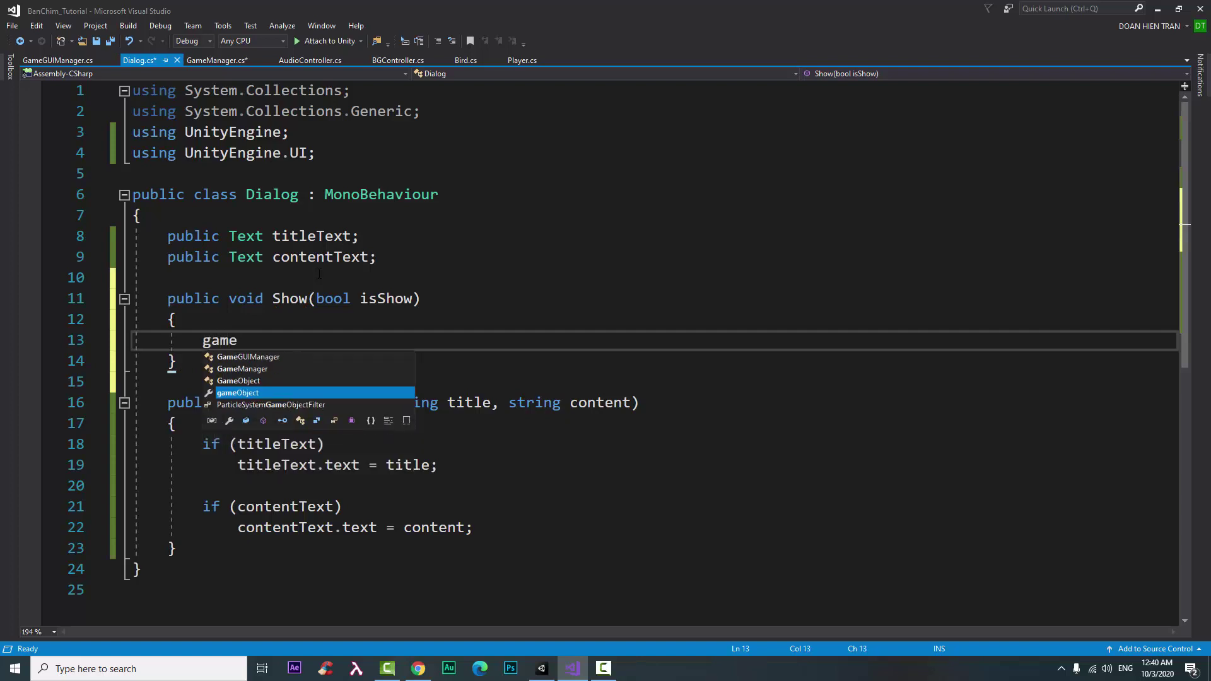
key("Tab")
type(".set")
key("Tab")
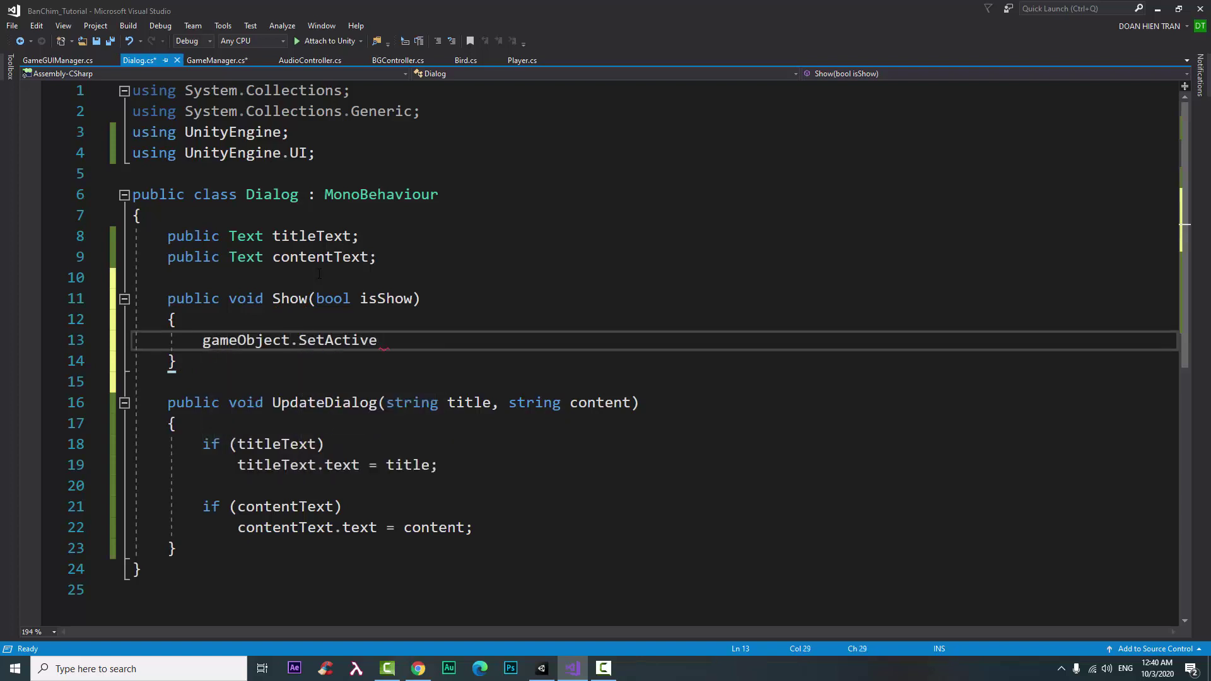
type("(is")
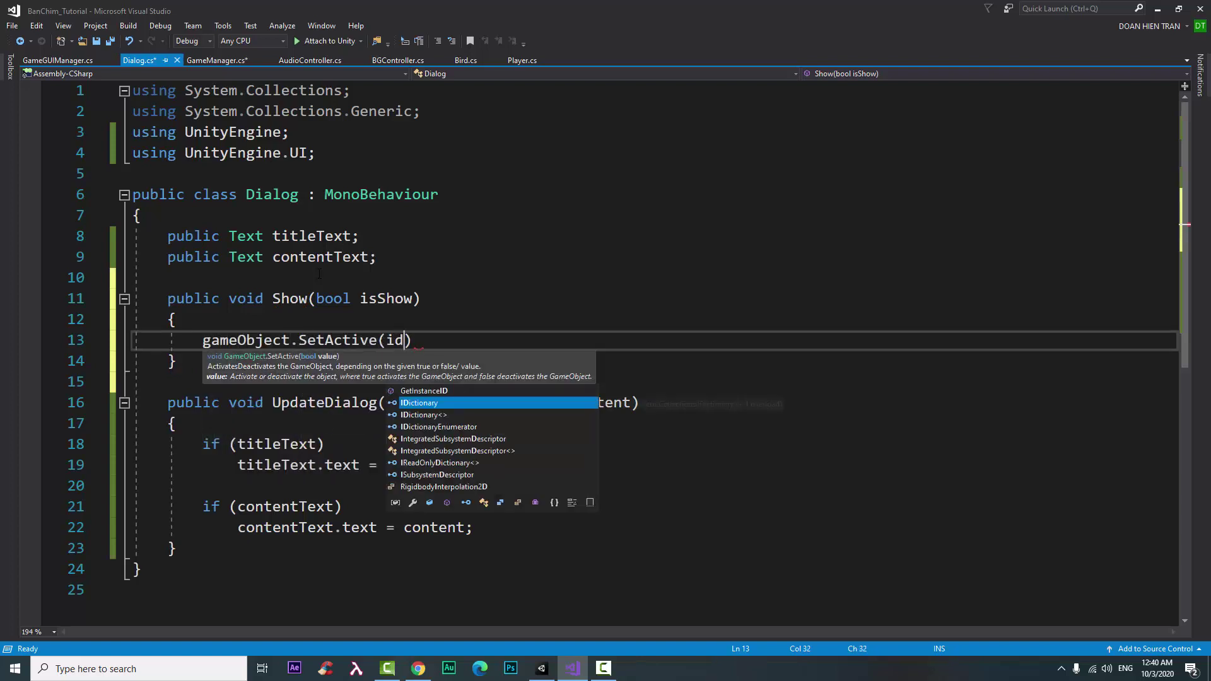
key("Tab")
type(");")
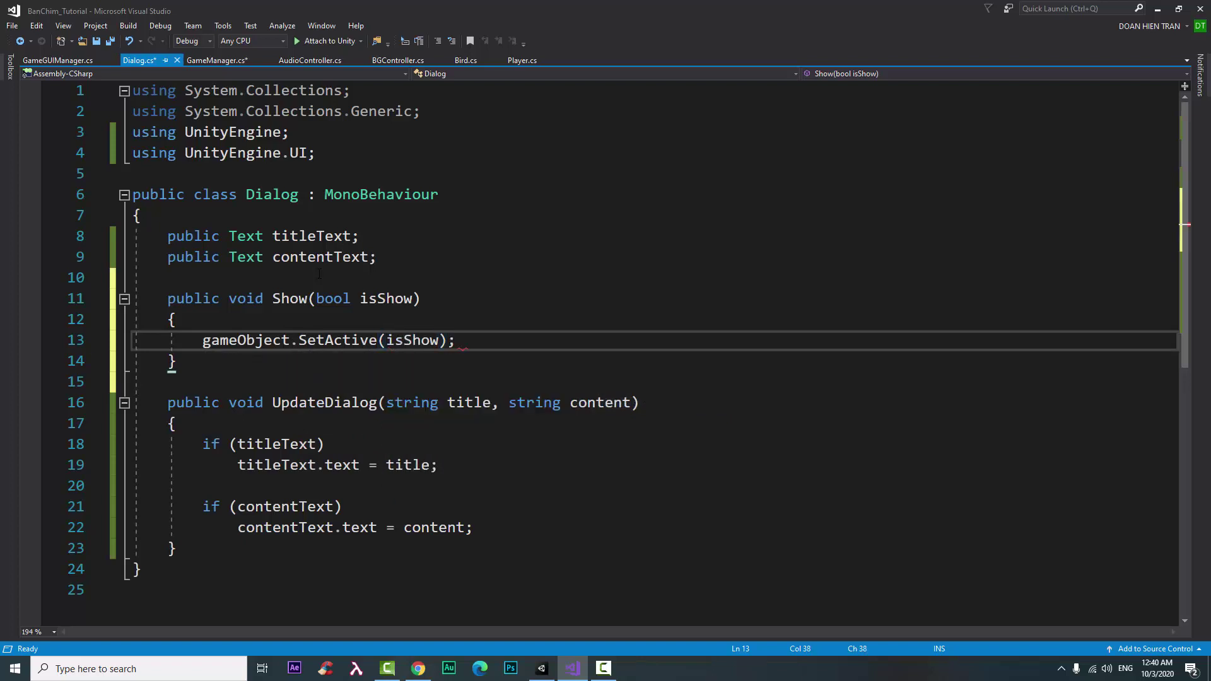
key("ctrl+s")
Step: Complete the gameDialog.Show(true); call in GameManager's game-over branch
left_click(227, 60)
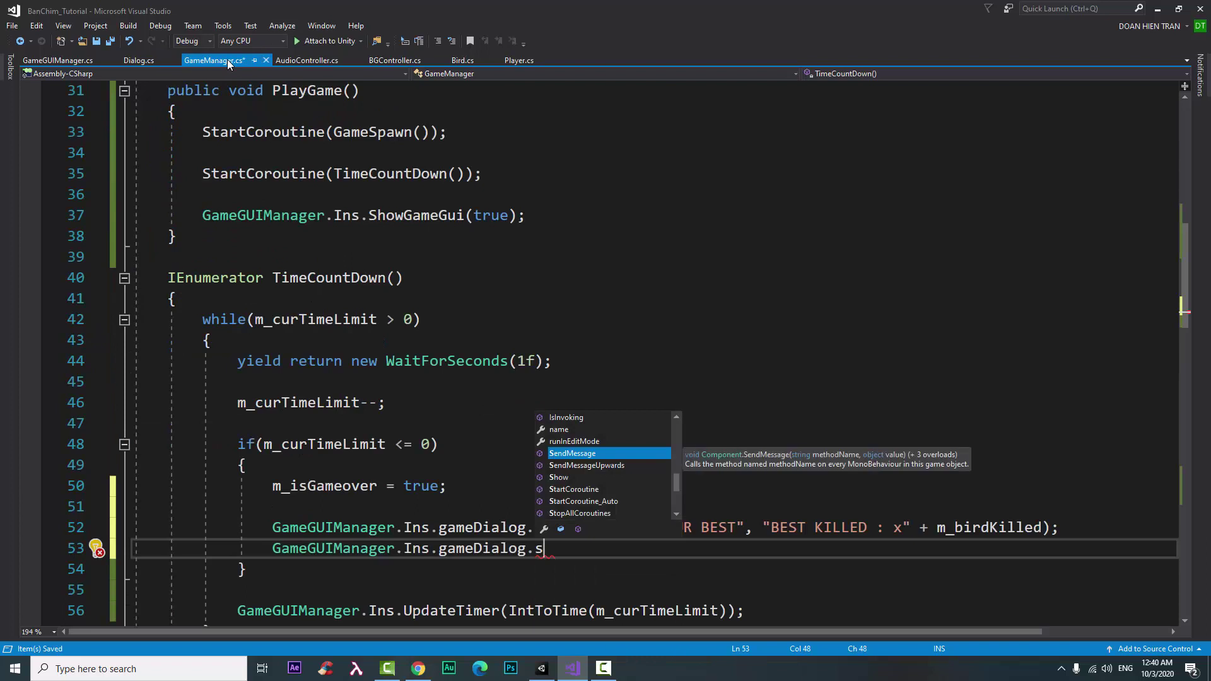
type("h")
key("Tab")
type("(")
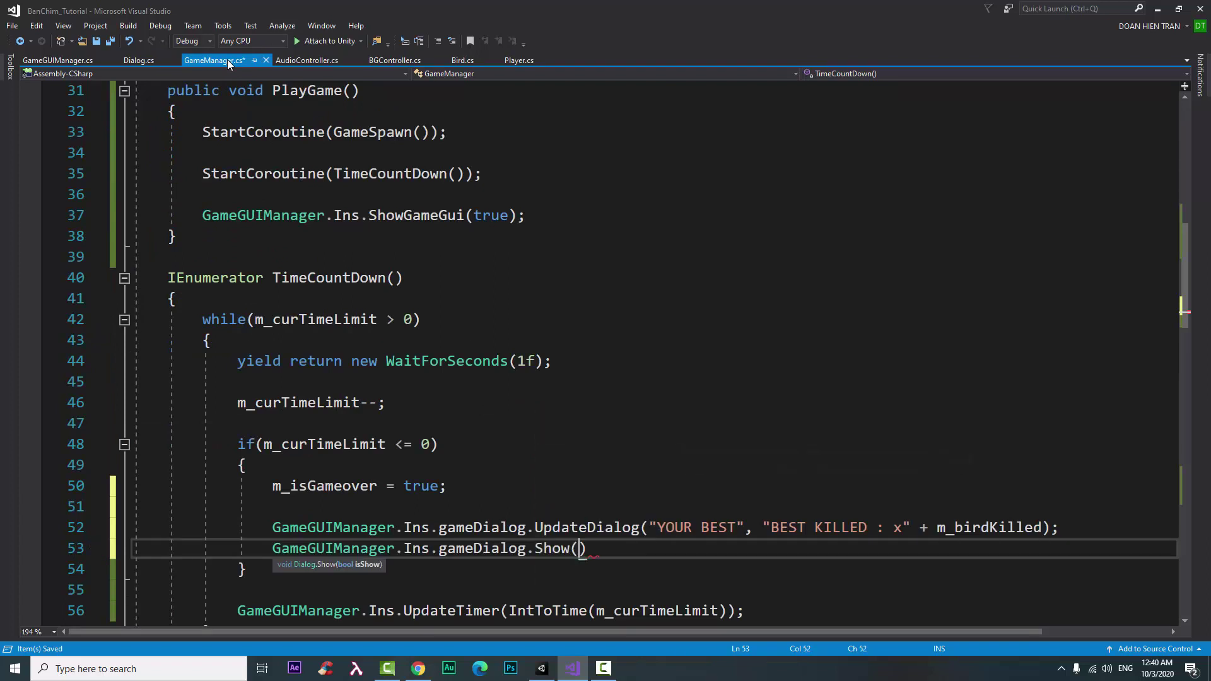
type("tru")
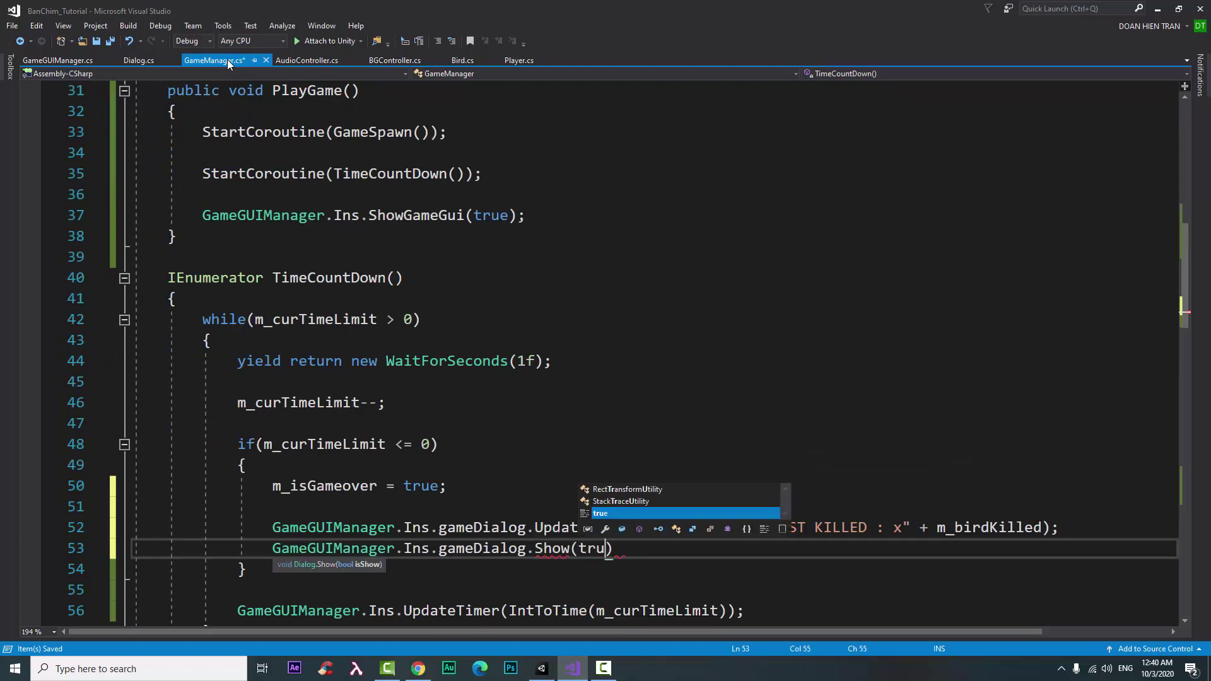
type("e);")
key("Return")
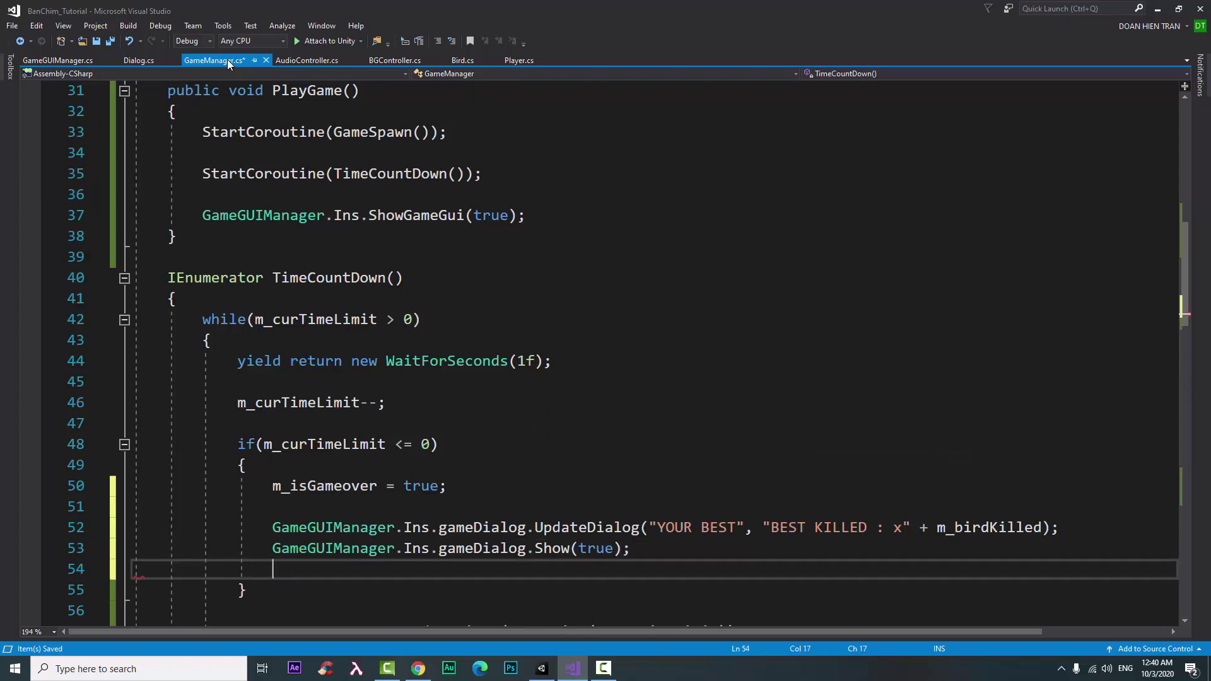
Step: Start a GameGUIManager.Ins.CurDialog assignment on the next line
type("ga")
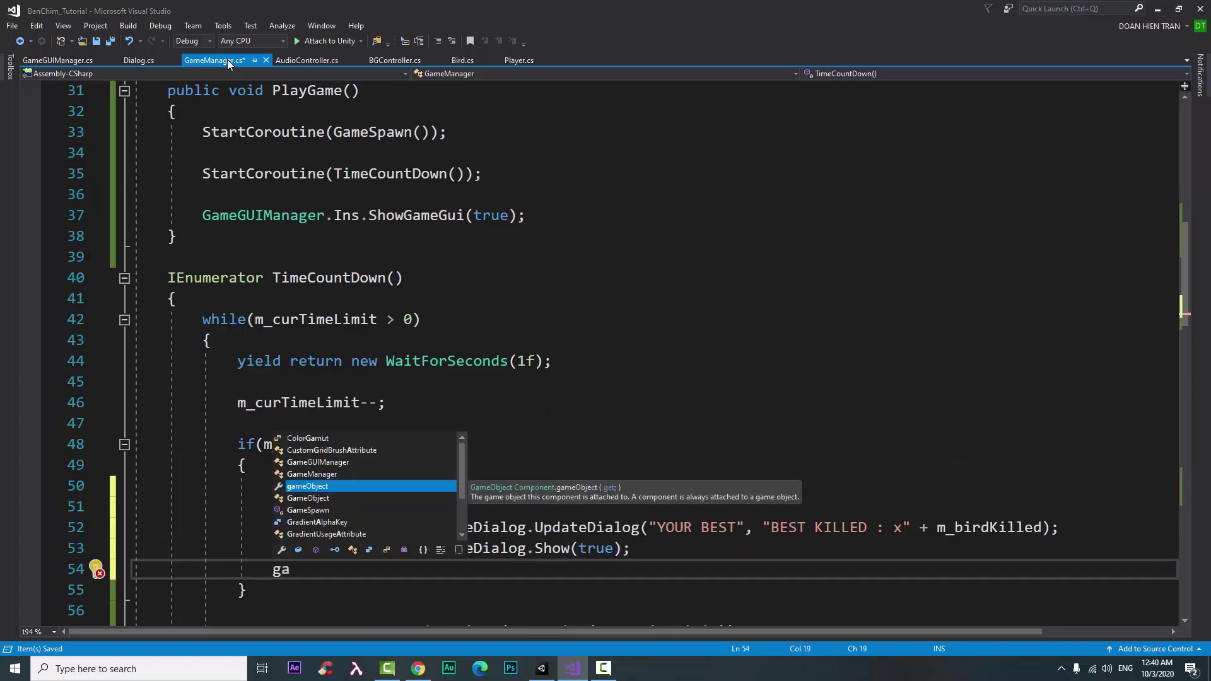
key("Up")
key("Up")
key("Tab")
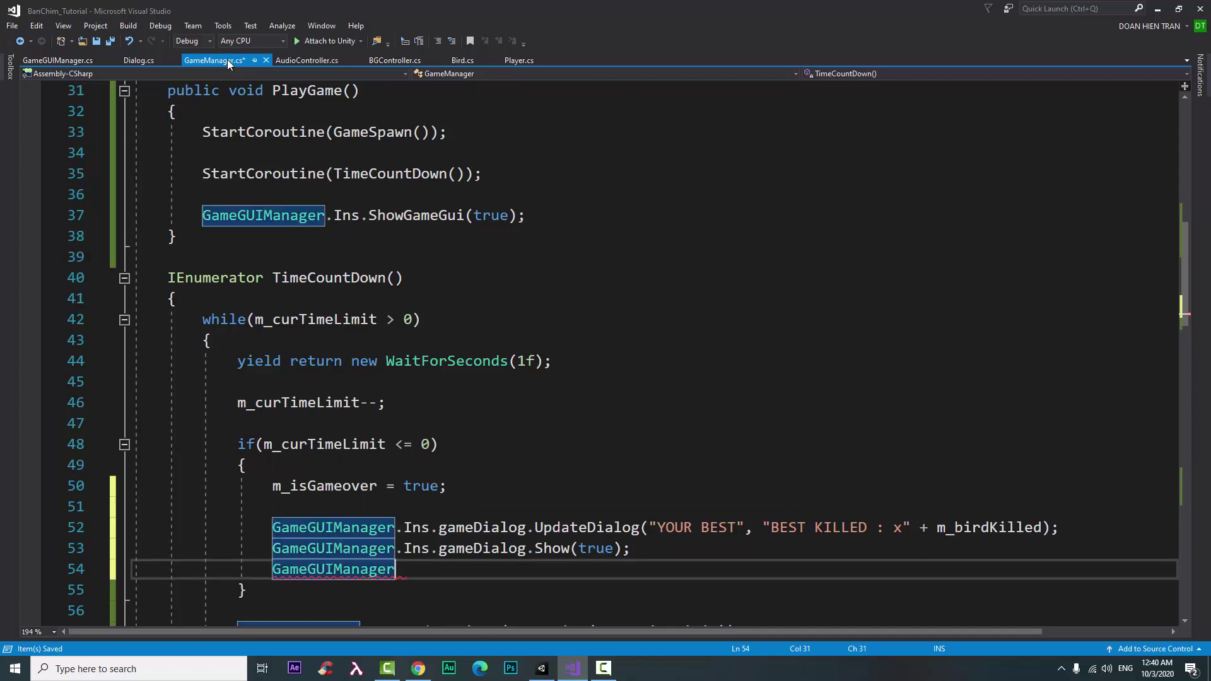
type(".")
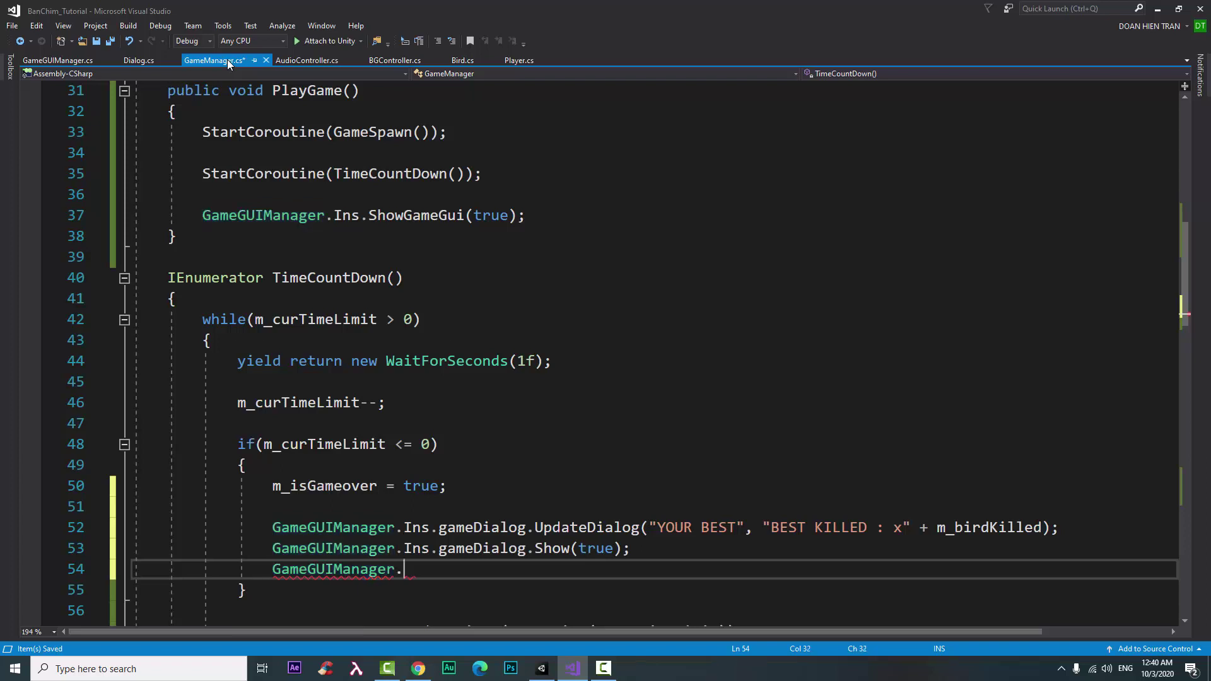
type("i")
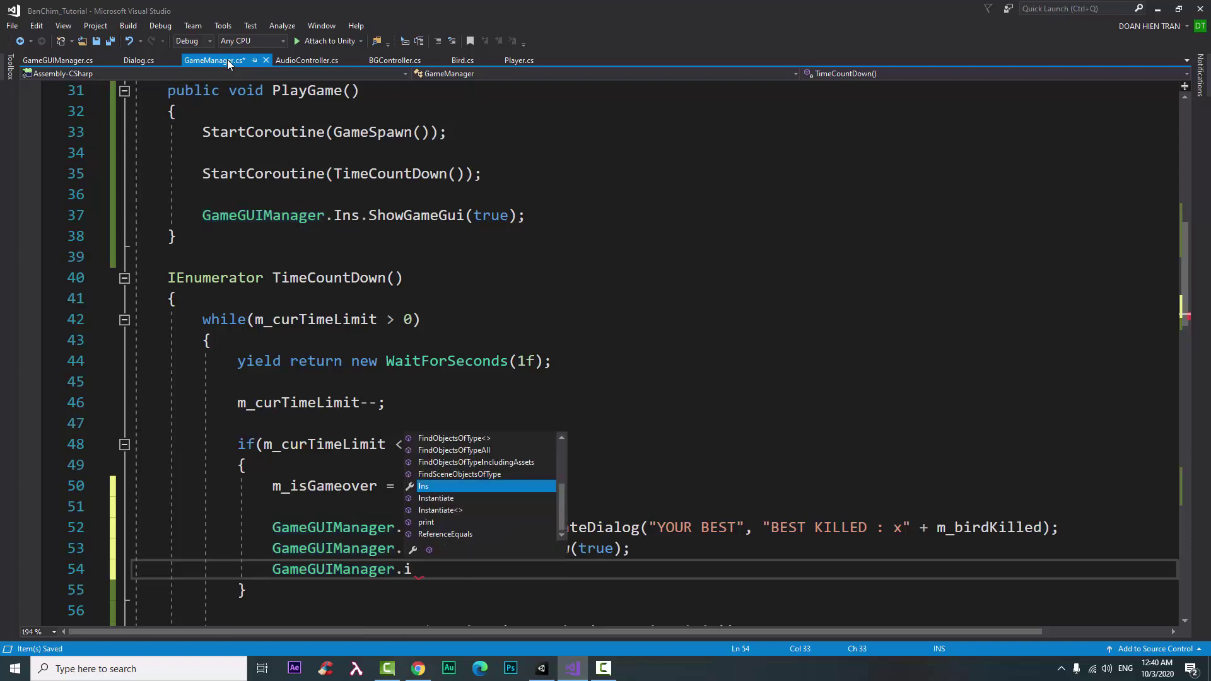
key("Tab")
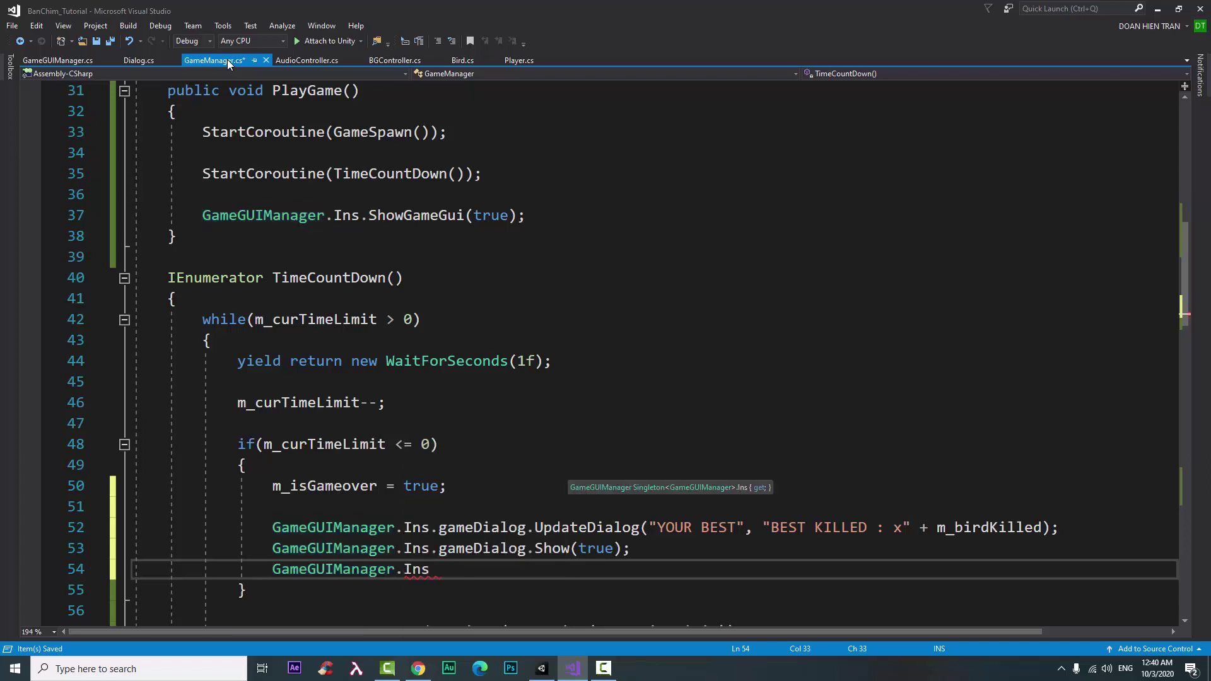
type(".cu")
key("space")
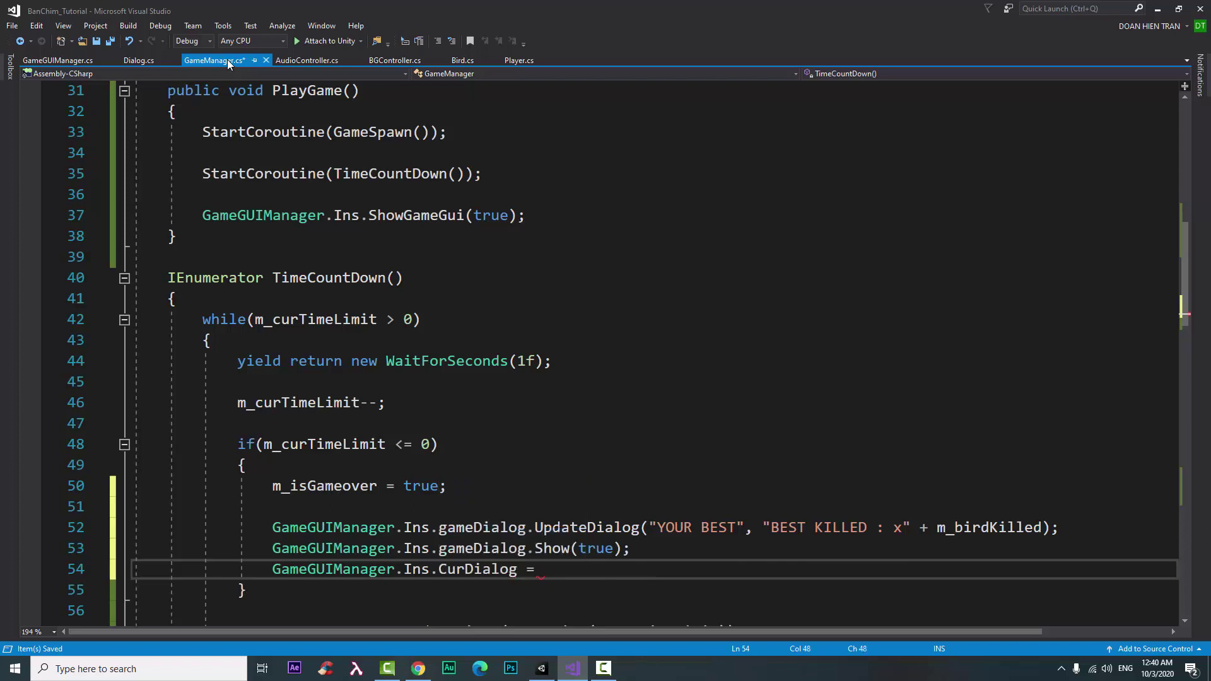
Step: Assign CurDialog = GameGUIManager.Ins.gameDialog; and save GameManager.cs
type("g")
type("ame")
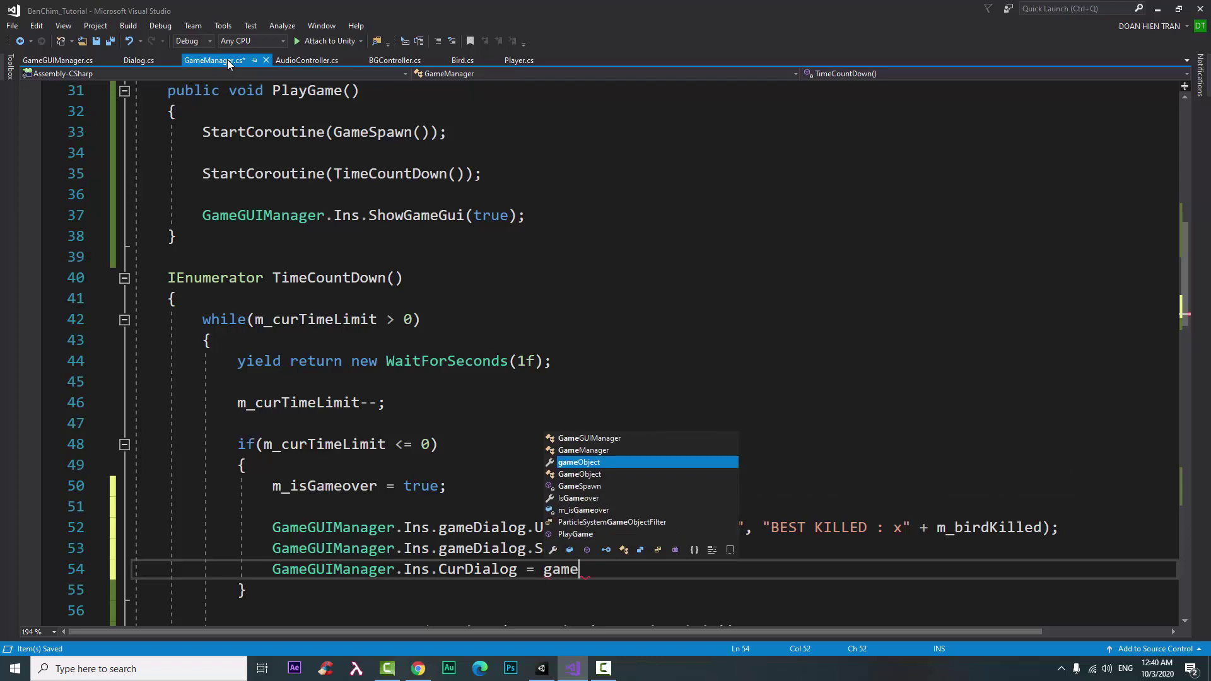
key("BackSpace")
key("BackSpace")
key("BackSpace")
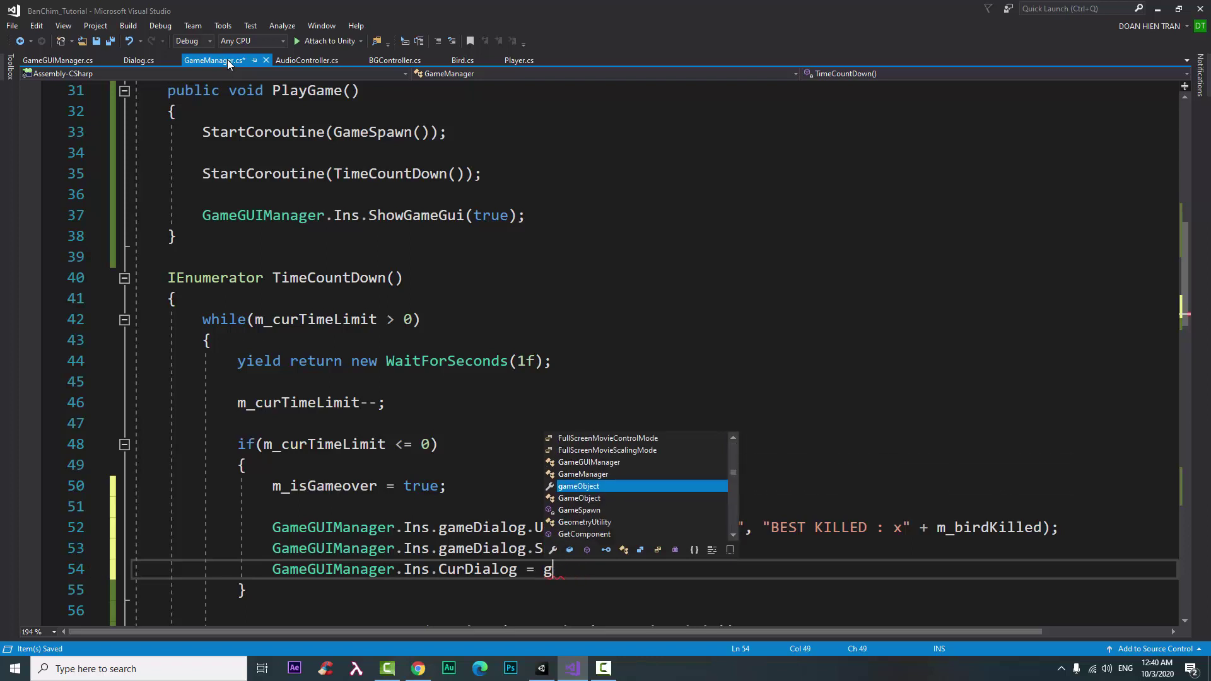
key("BackSpace")
type("g = GameG")
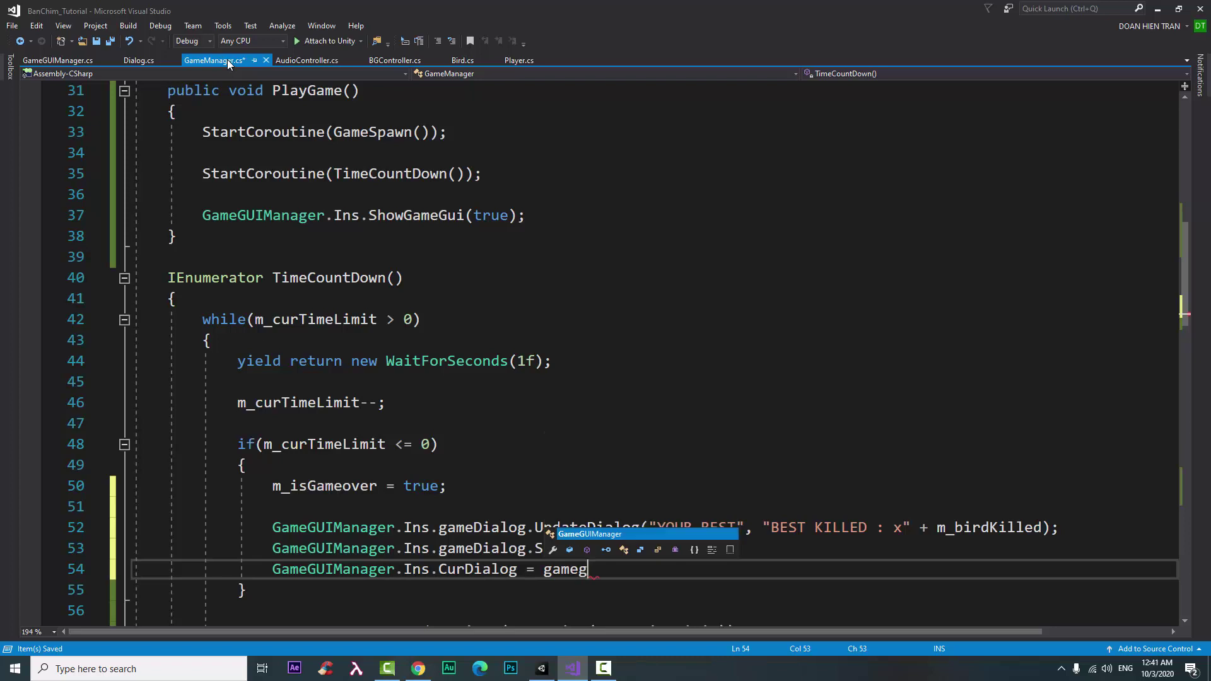
key("Tab")
type(".i")
key("Tab")
type(".")
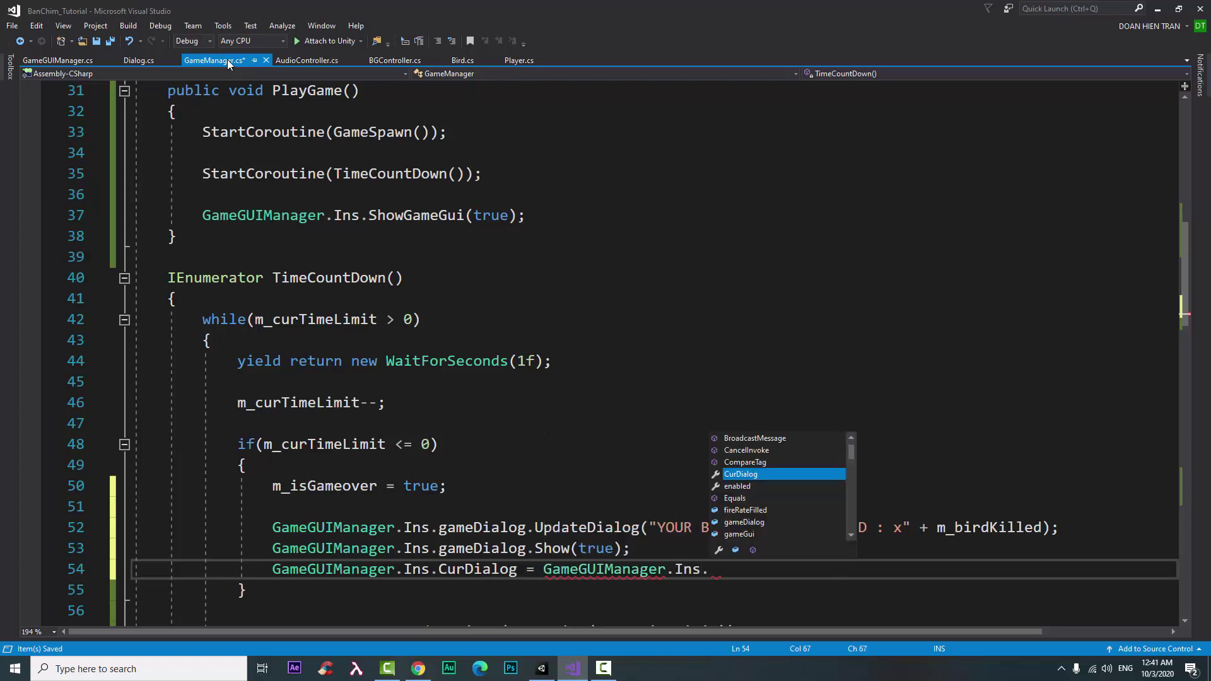
type("g")
key("Tab")
type(";")
key("ctrl+s")
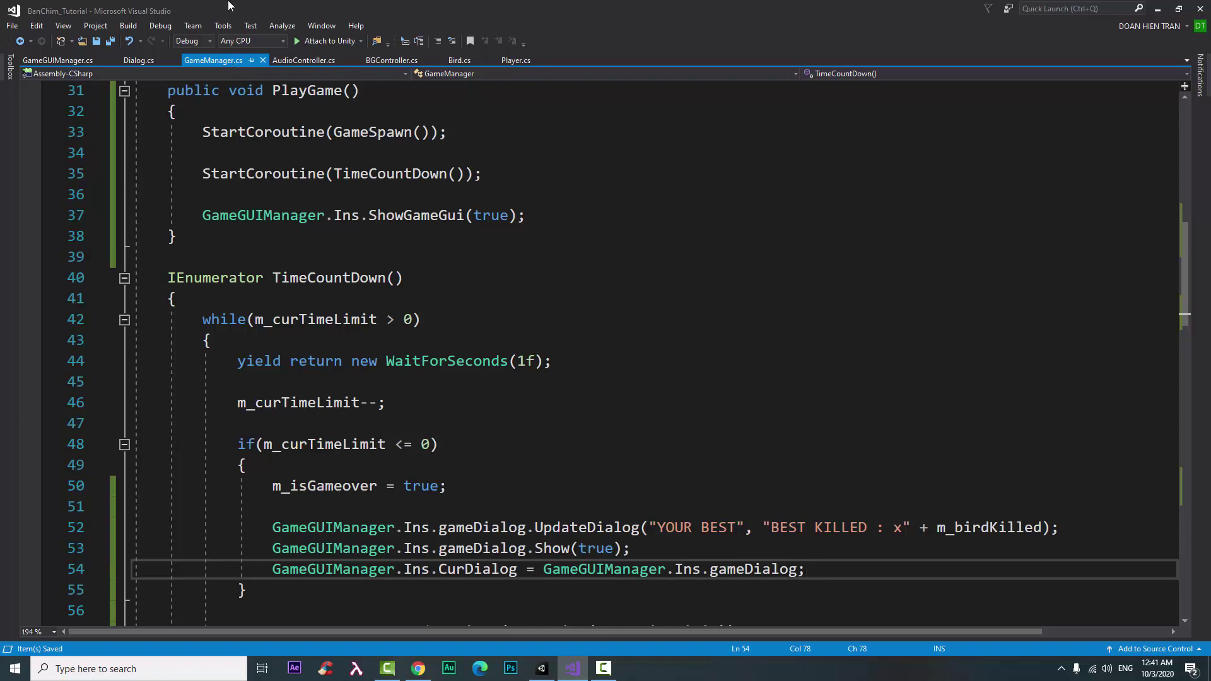
Step: In Unity, select GameManager and start typing over its Time Limit of 30
left_click(551, 674)
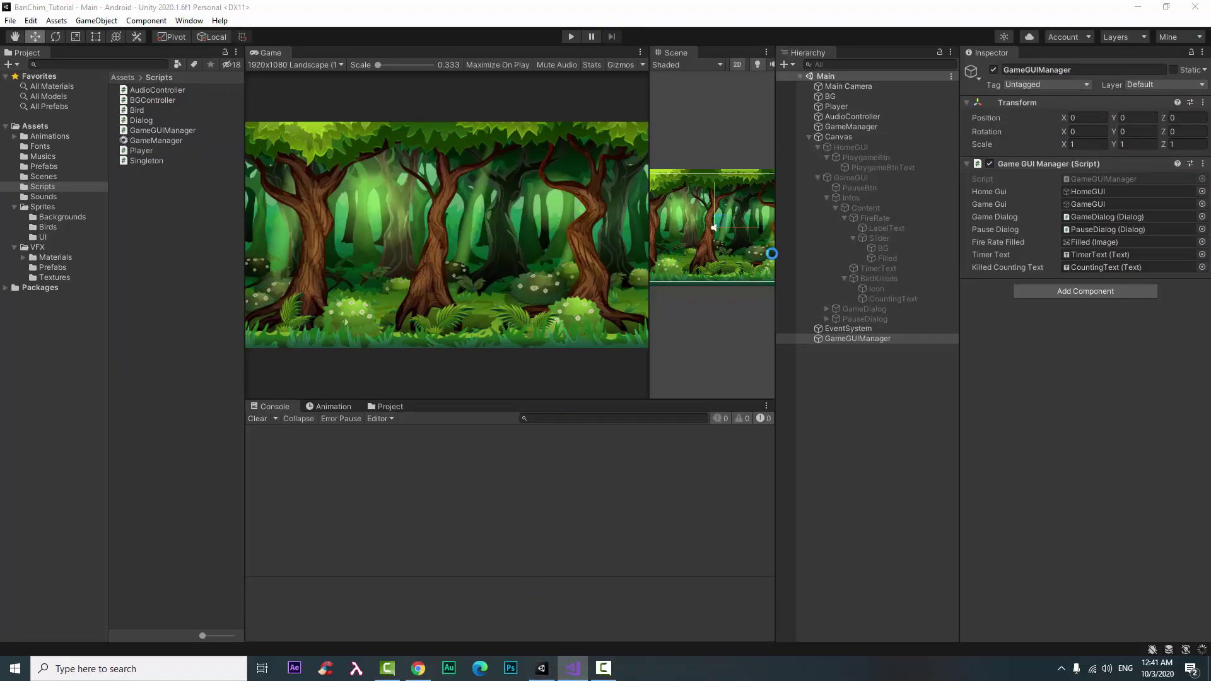
left_click(849, 127)
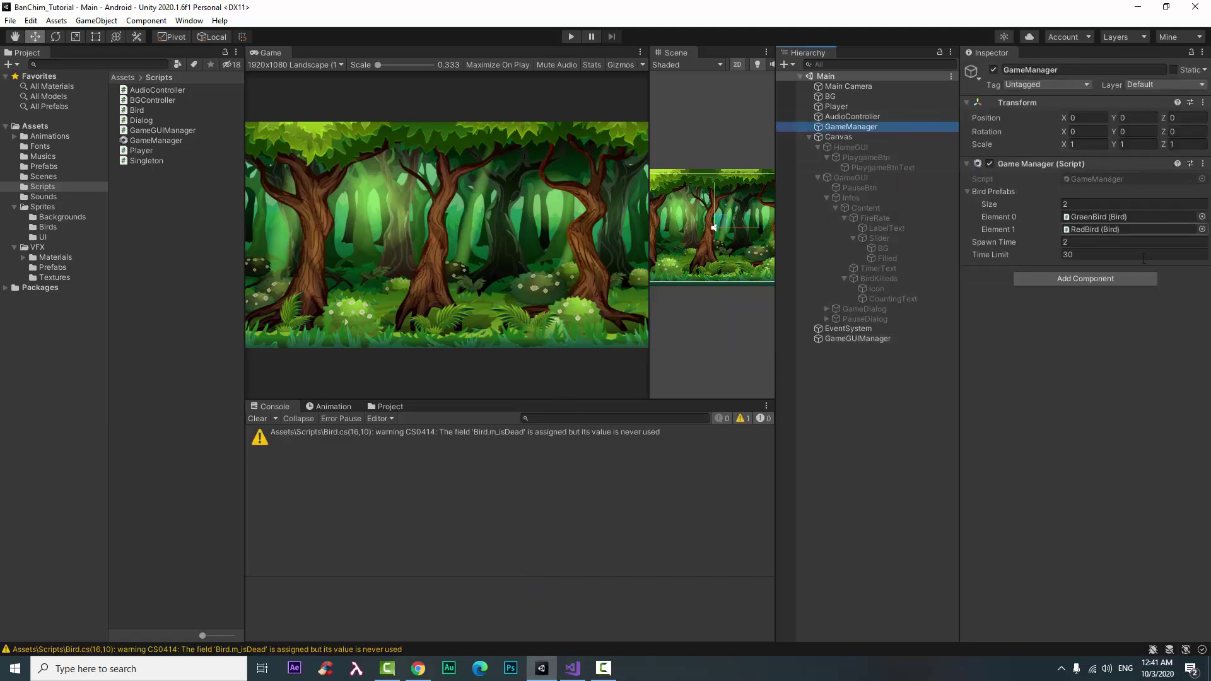
left_click(1066, 254)
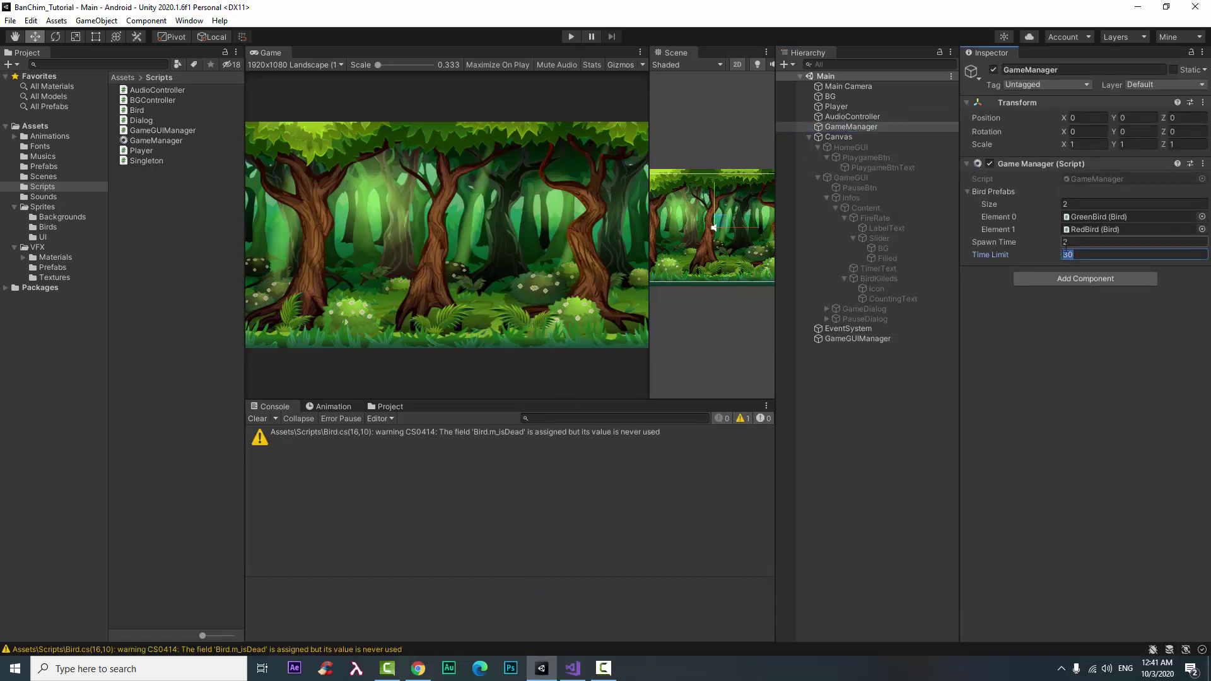
type("1")
Step: Play with Time Limit 5, shoot one bird, and let the timer expire to show BEST KILLED : X1
left_click(571, 38)
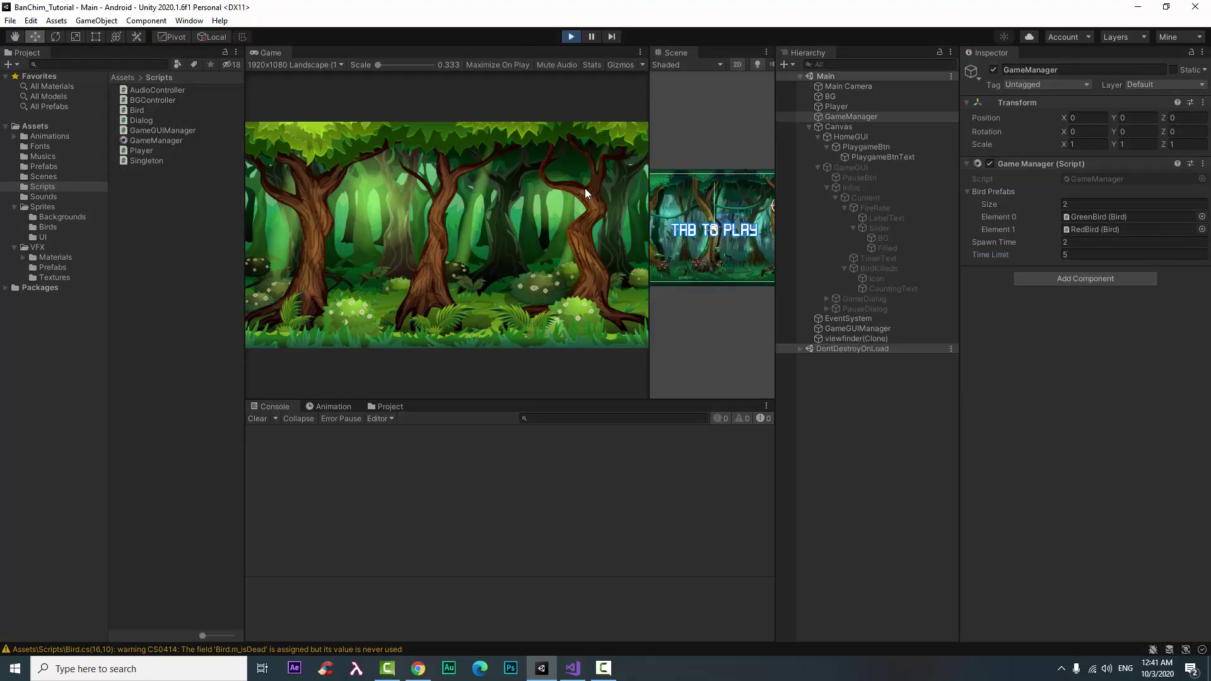
left_click(512, 224)
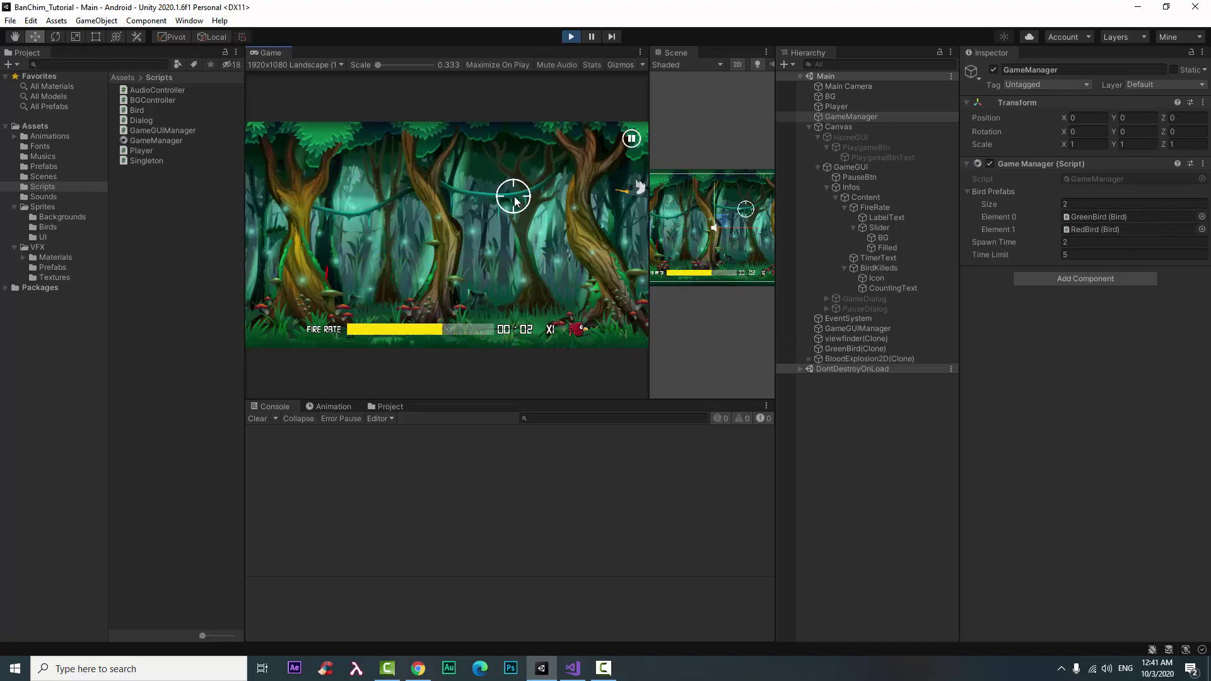
left_click(549, 197)
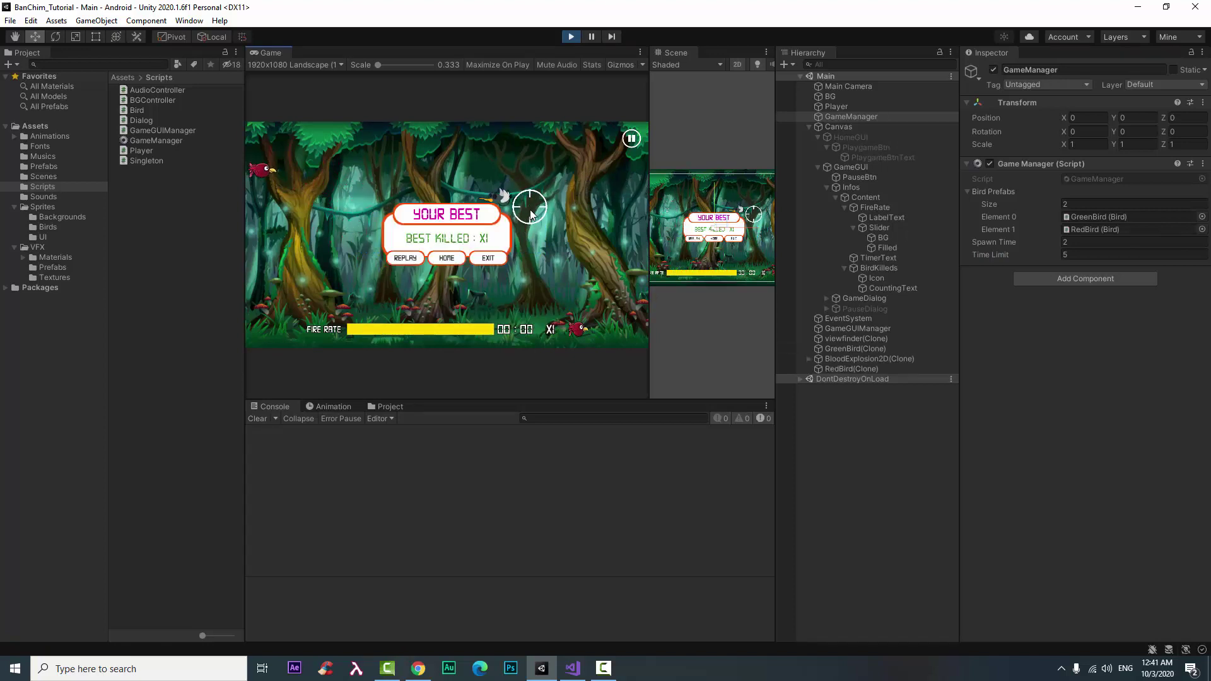
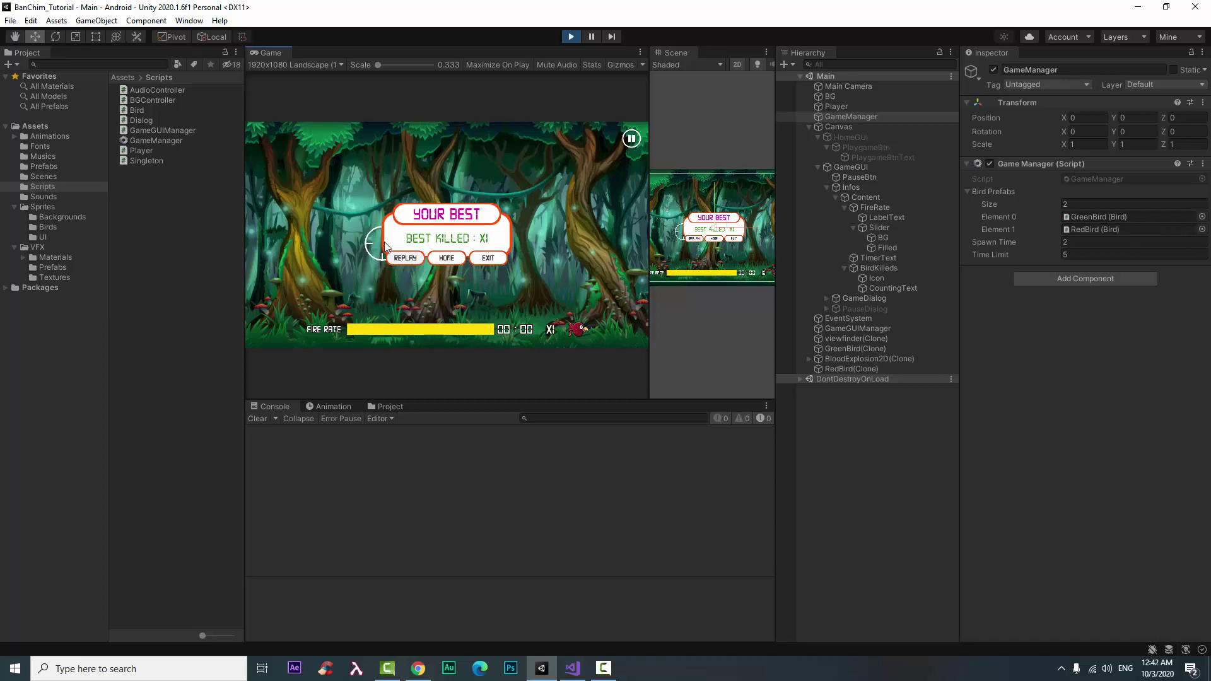
Step: Stop the play test and bring up GameManager.cs in Visual Studio
left_click(570, 37)
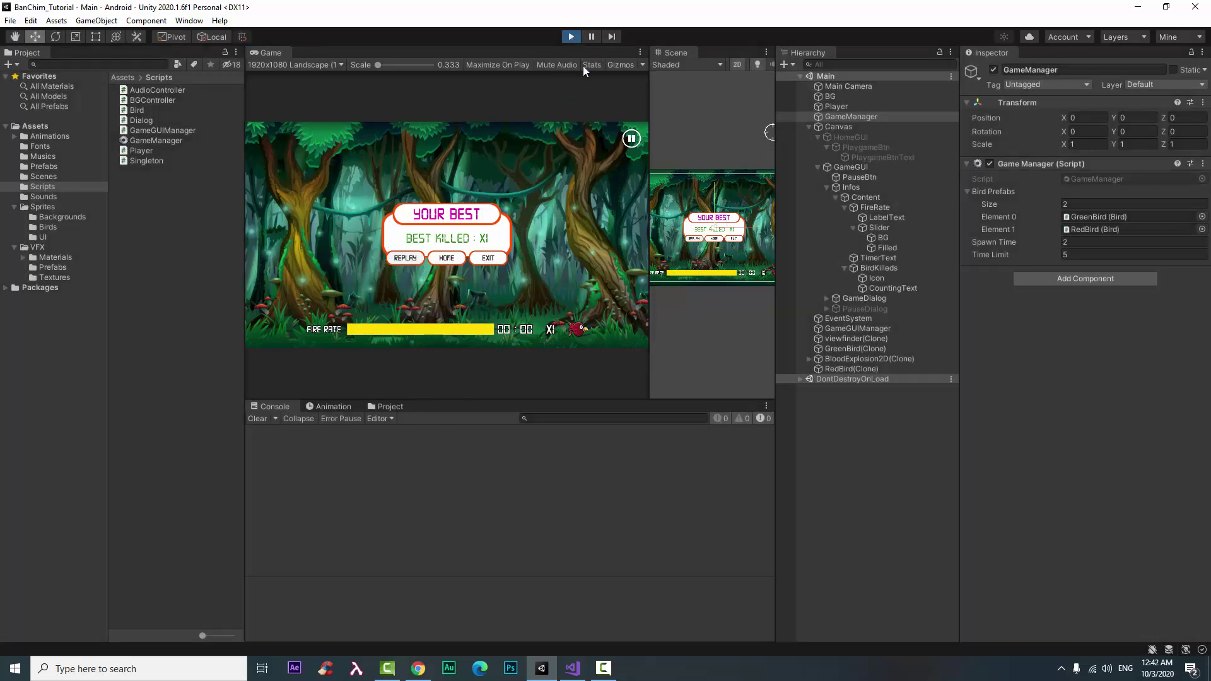
left_click(572, 669)
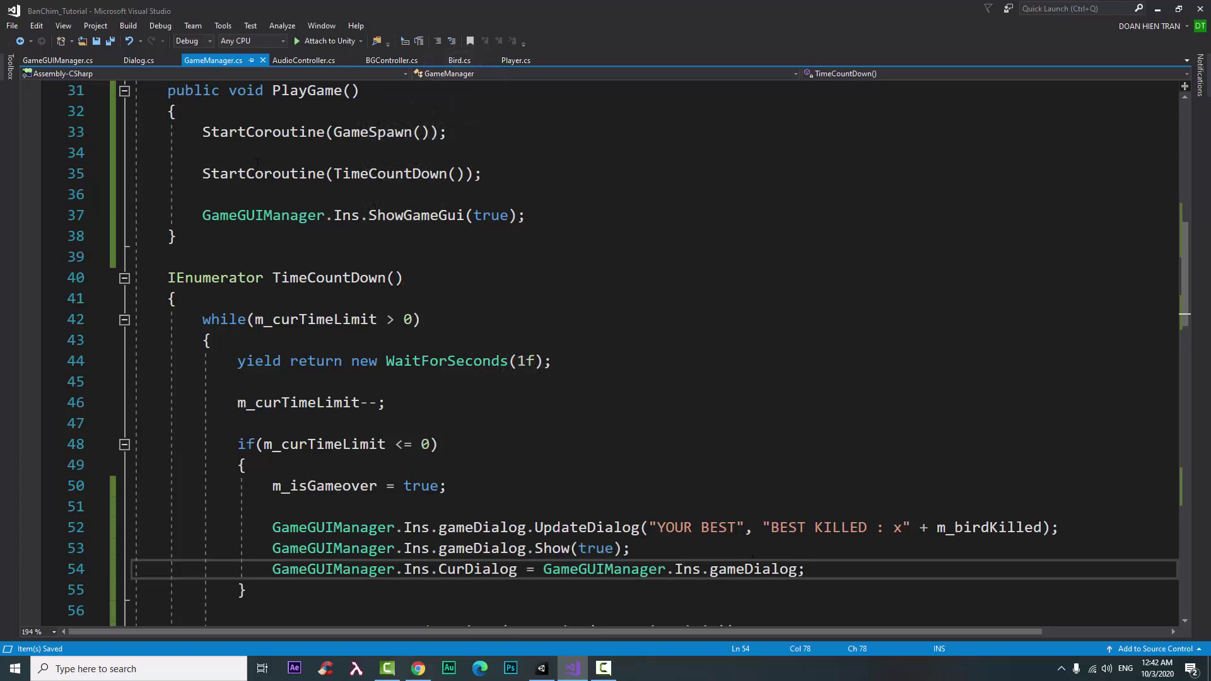
Step: Switch to GameGUIManager.cs and put the cursor after UpdateFireRate's closing brace
key("ctrl+Tab")
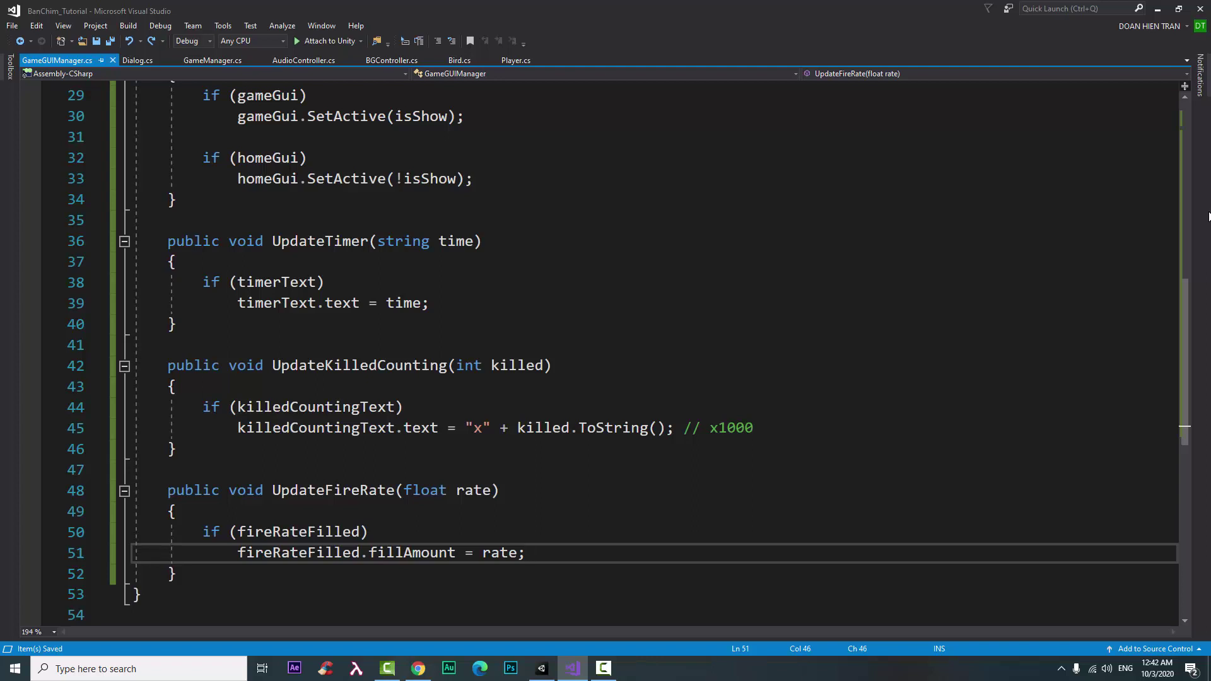
left_click(203, 578)
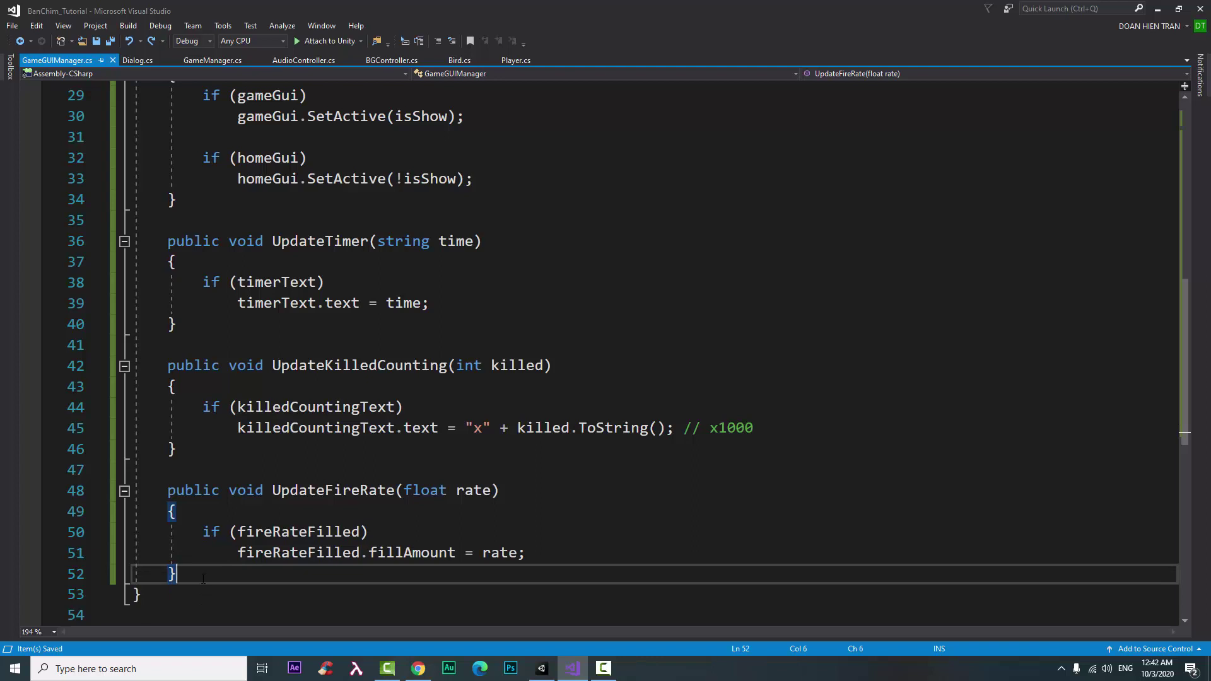
Step: Declare a public void PauseGame() method below UpdateFireRate
key("Return")
key("Return")
type("p")
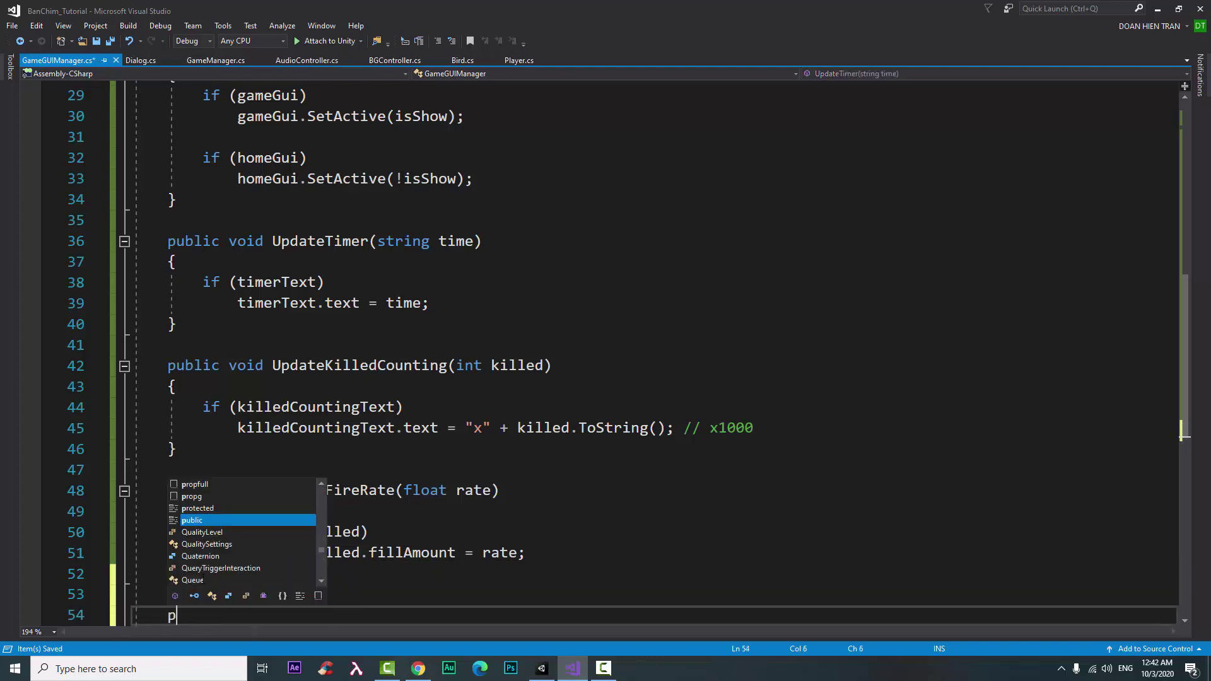
type("u")
key("Tab")
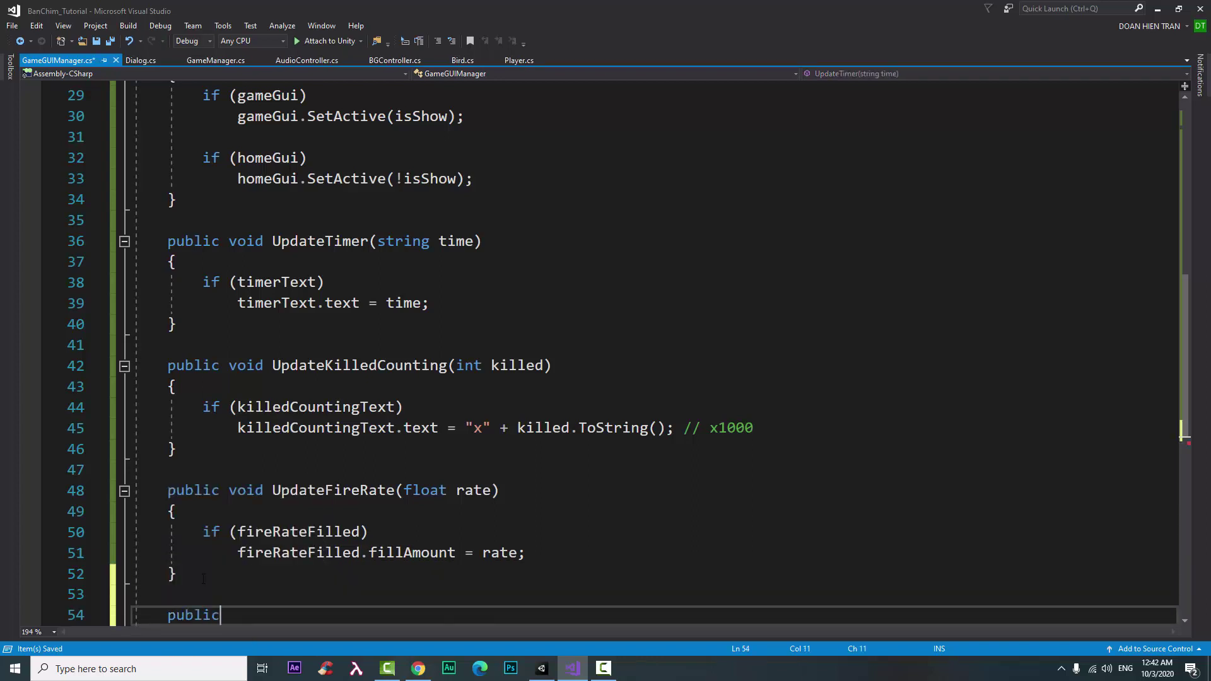
scroll(203, 578, "down", 3)
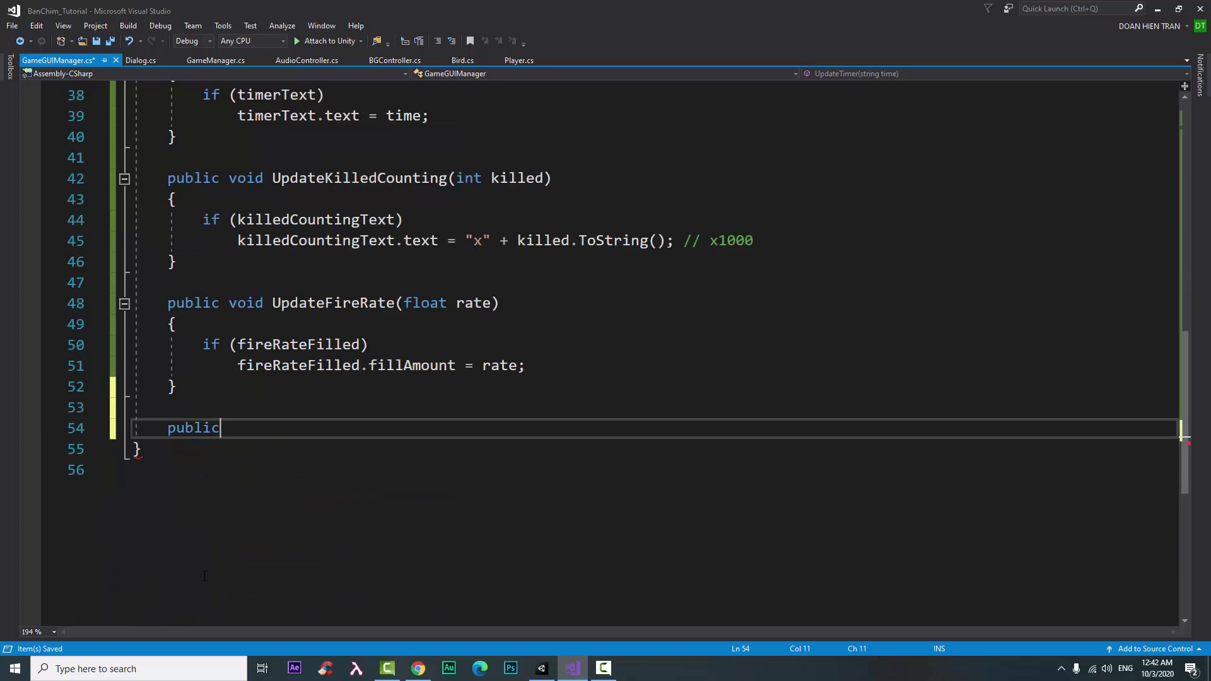
type(" vo")
key("Tab")
type("Pa")
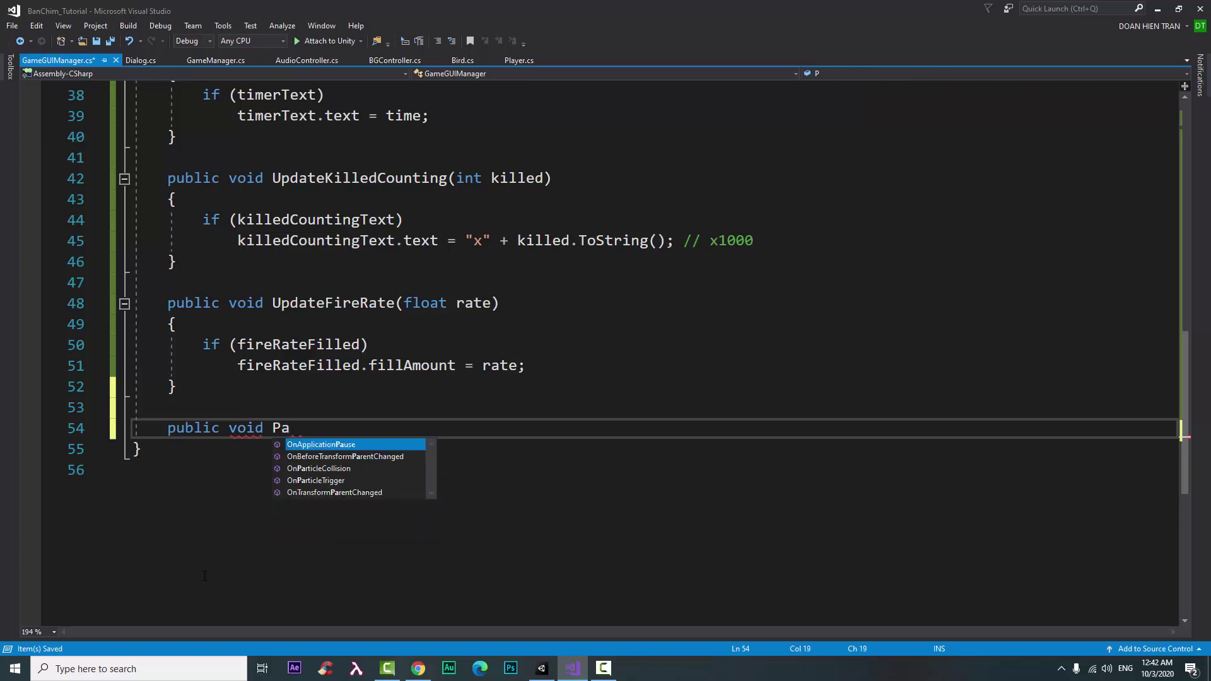
type("sue")
key("BackSpace")
key("BackSpace")
key("BackSpace")
type("u")
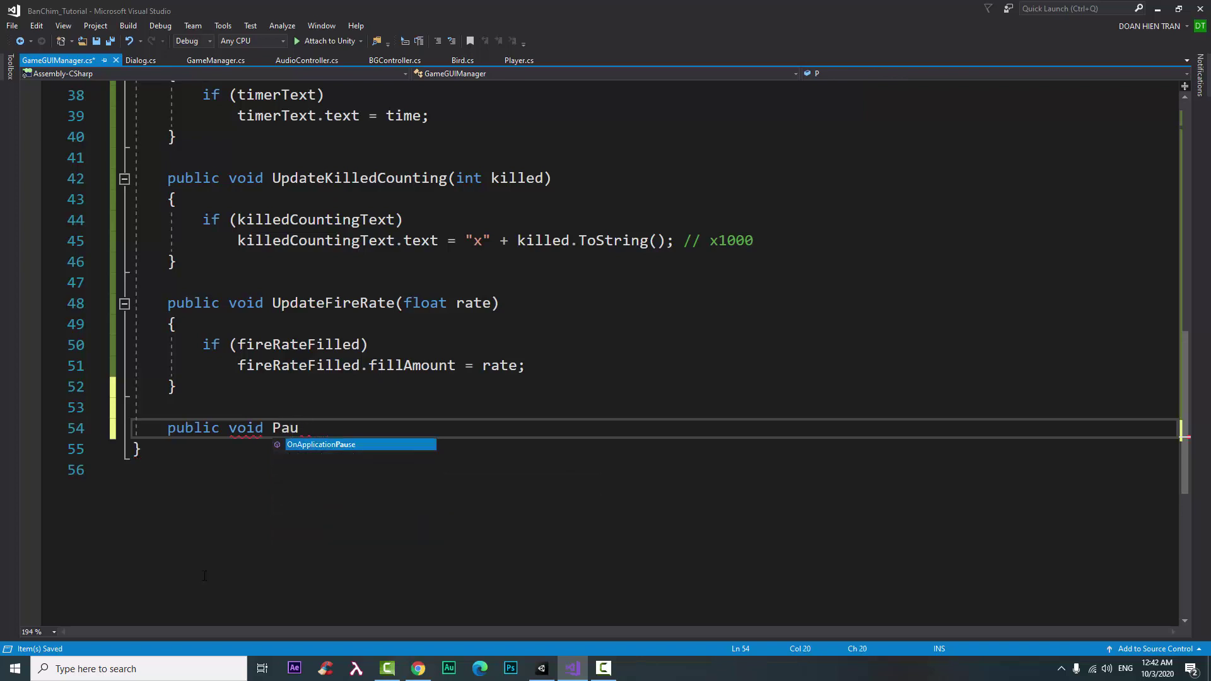
type("seGame")
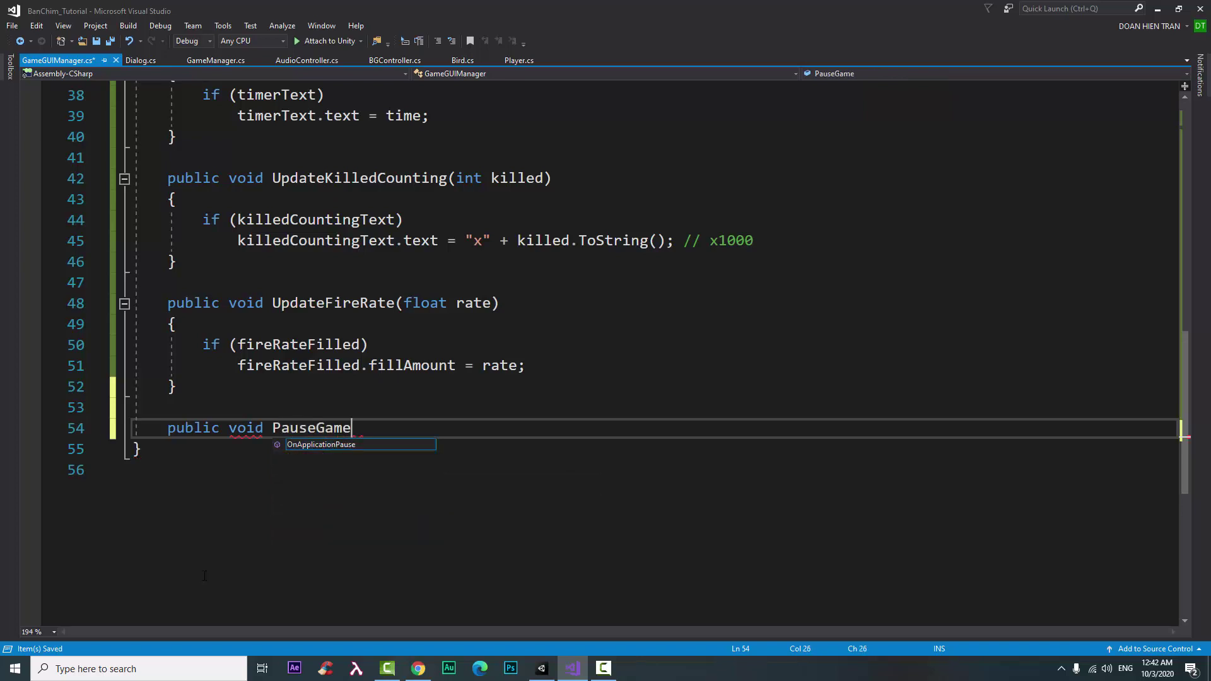
type("()")
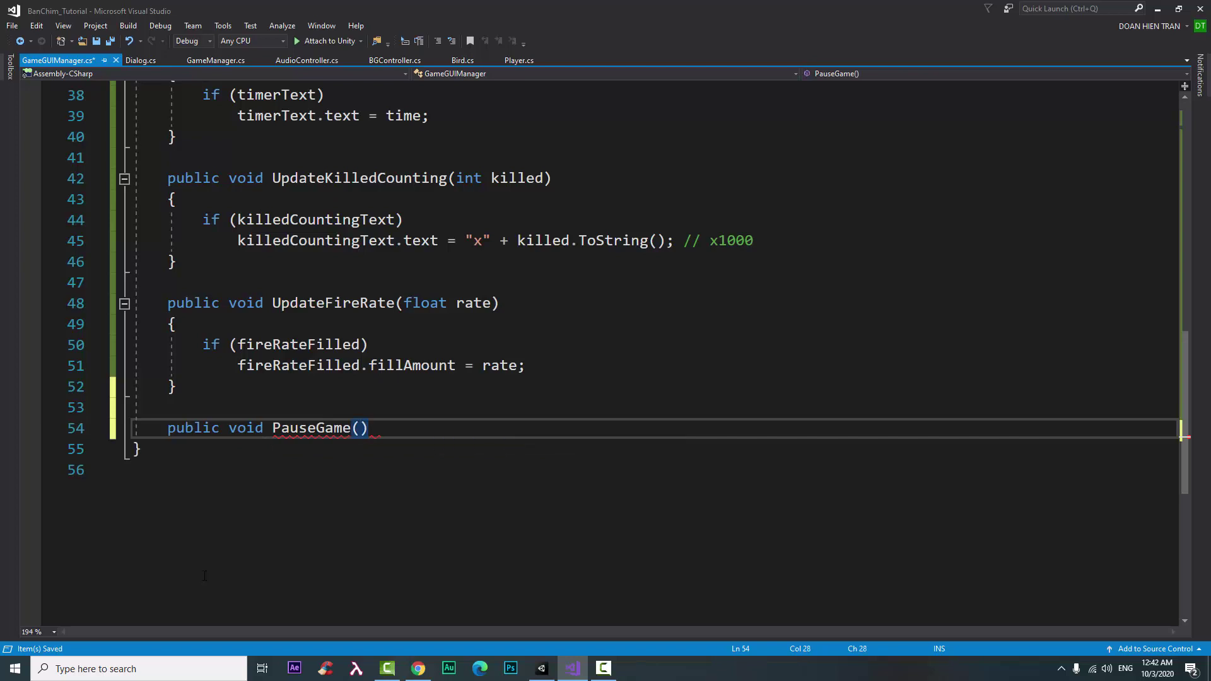
type(" {")
key("Return")
Step: Make PauseGame set Time.timeScale = 0f
type("ti")
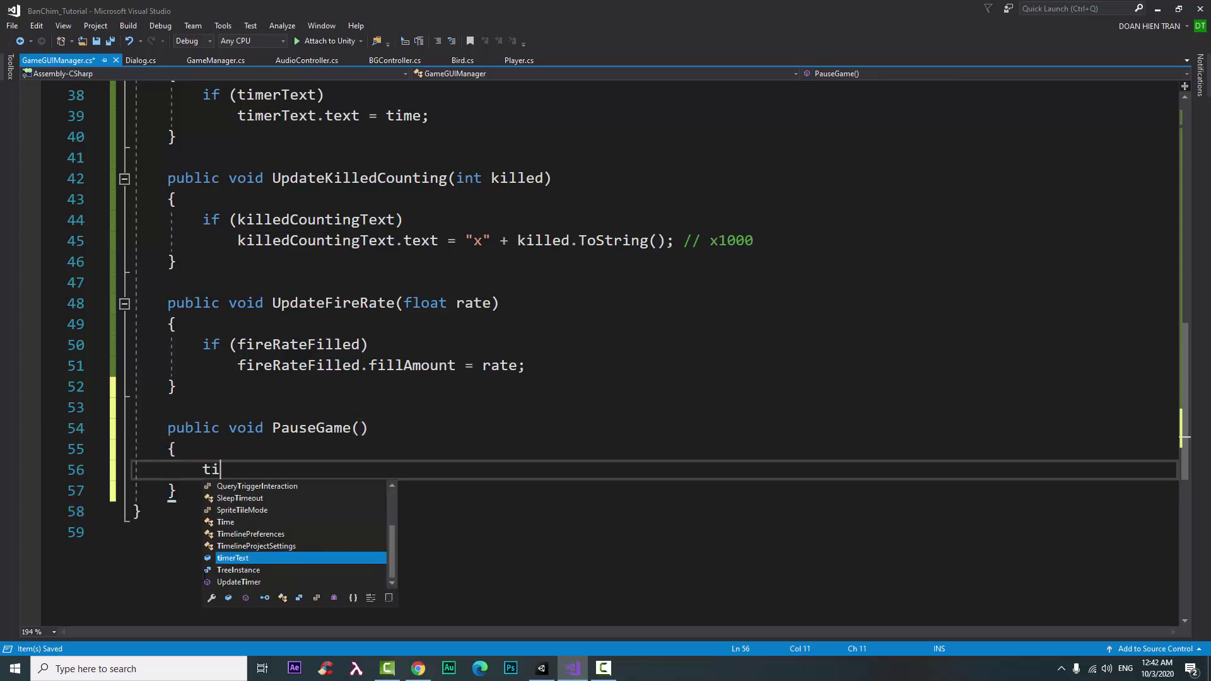
key("Up")
key("Up")
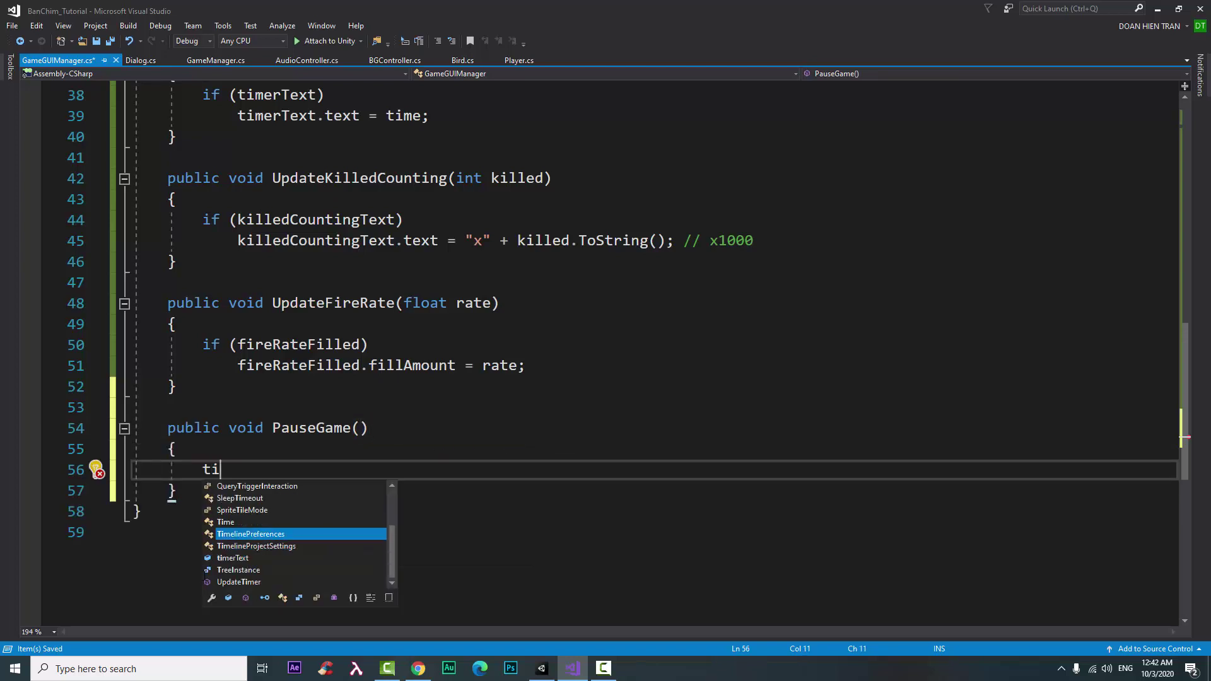
key("Up")
key("Tab")
type(".t")
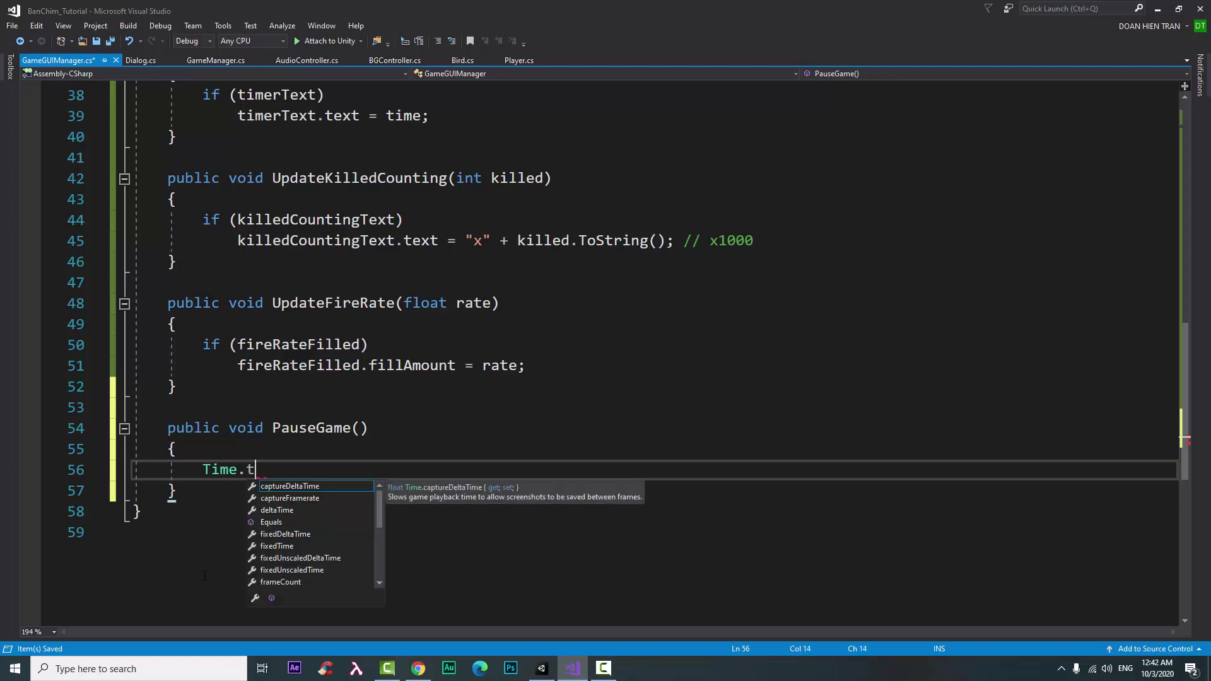
key("Down")
key("Tab")
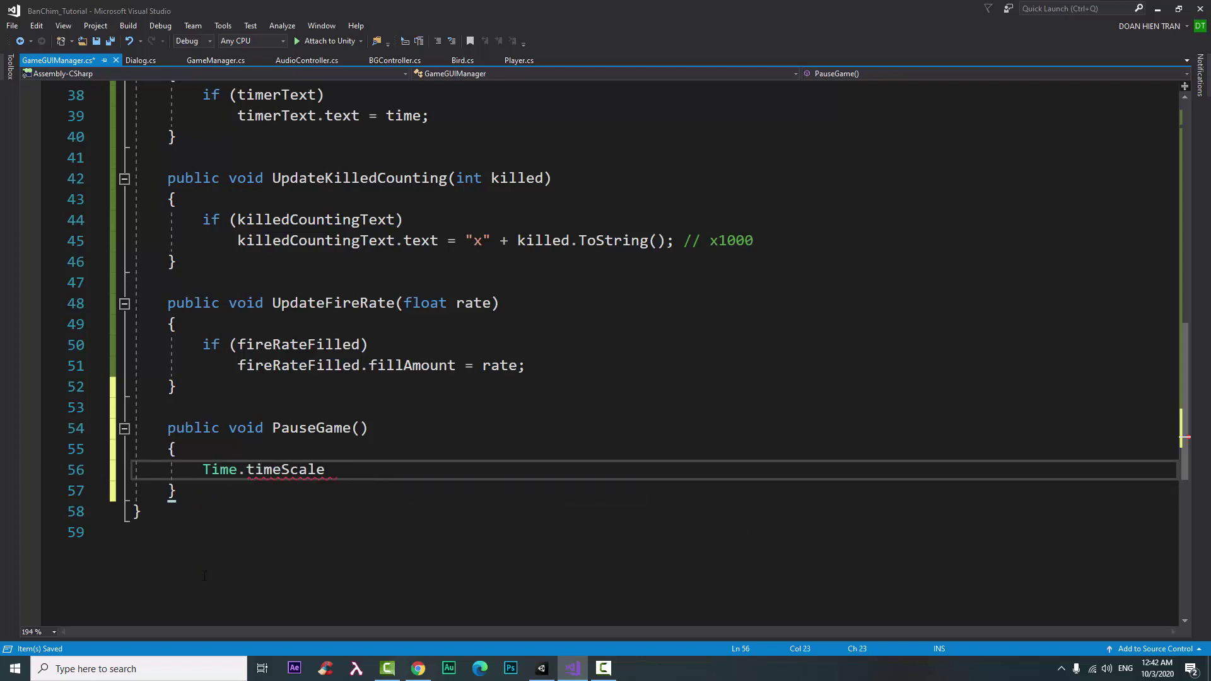
type(" = 0")
type("f;")
Step: Add an if (pauseDialog) block calling pauseDialog.Show(true), save, and return to Unity
key("Return")
key("Return")
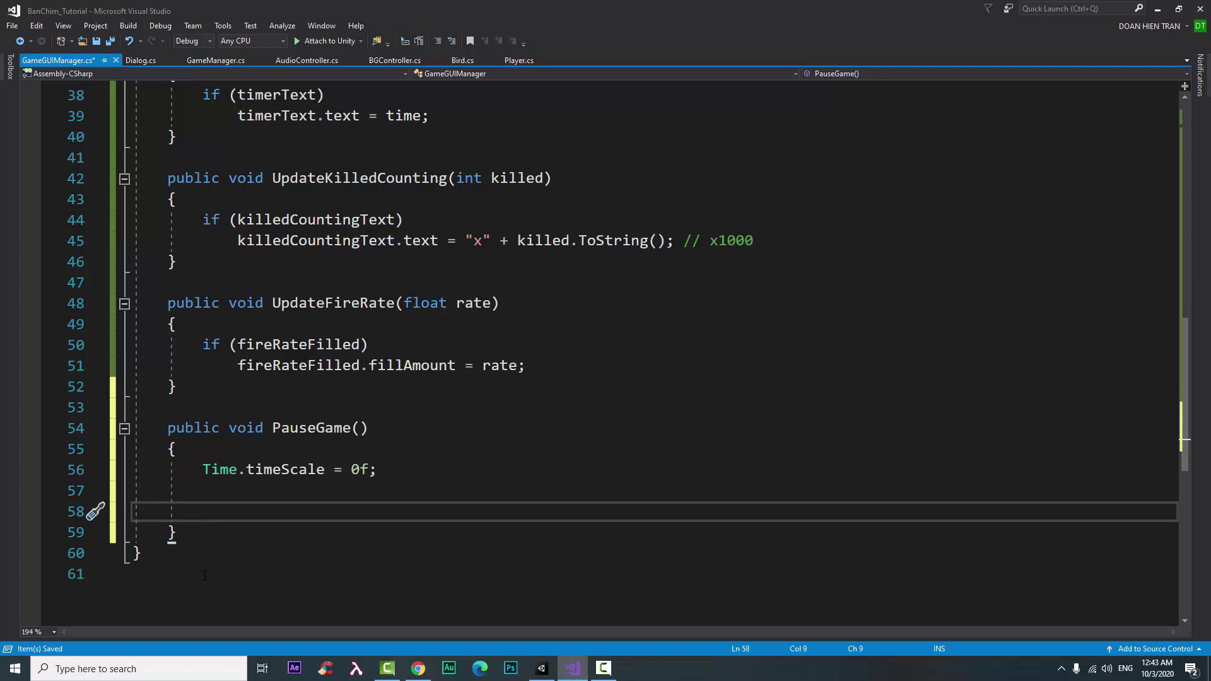
type("if")
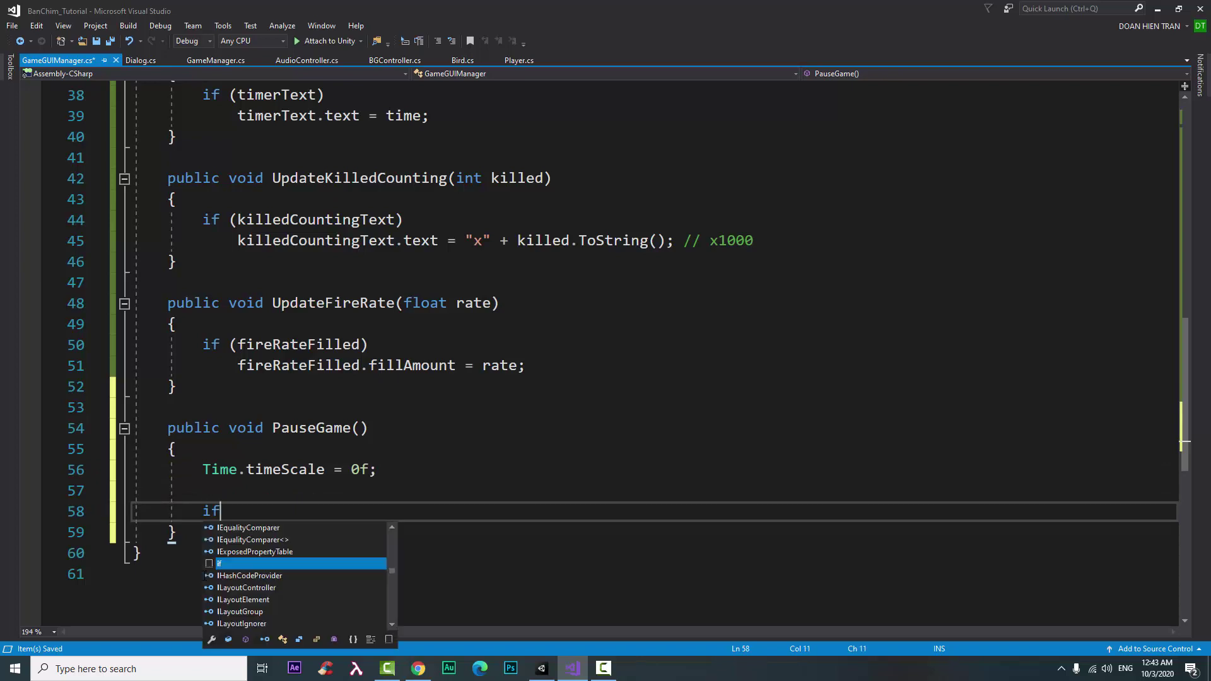
key("Escape")
type("(pa)")
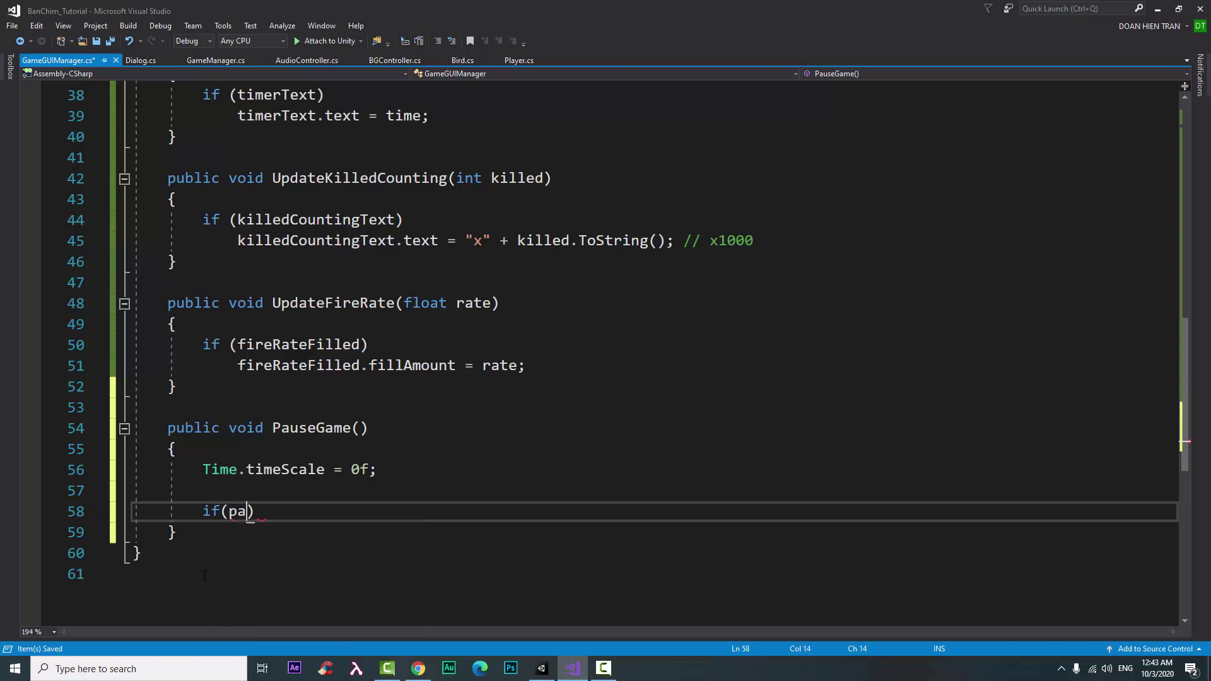
type("useDialog")
key("Return")
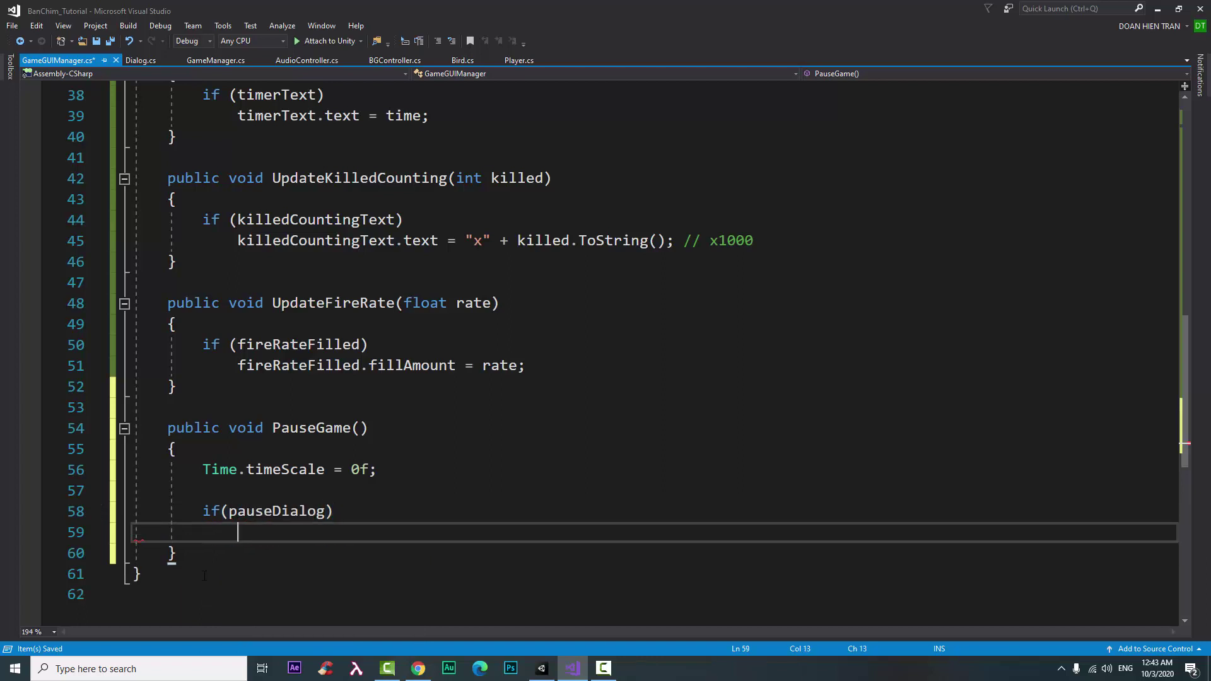
type("{")
key("Return")
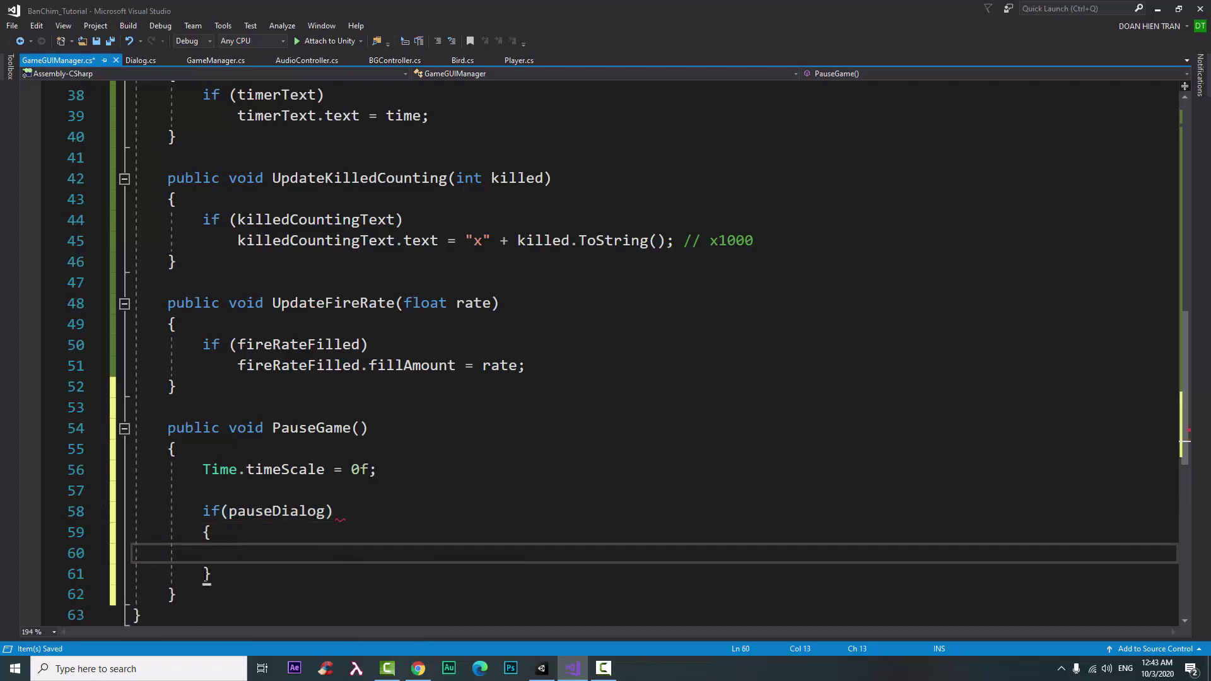
type("pp")
key("BackSpace")
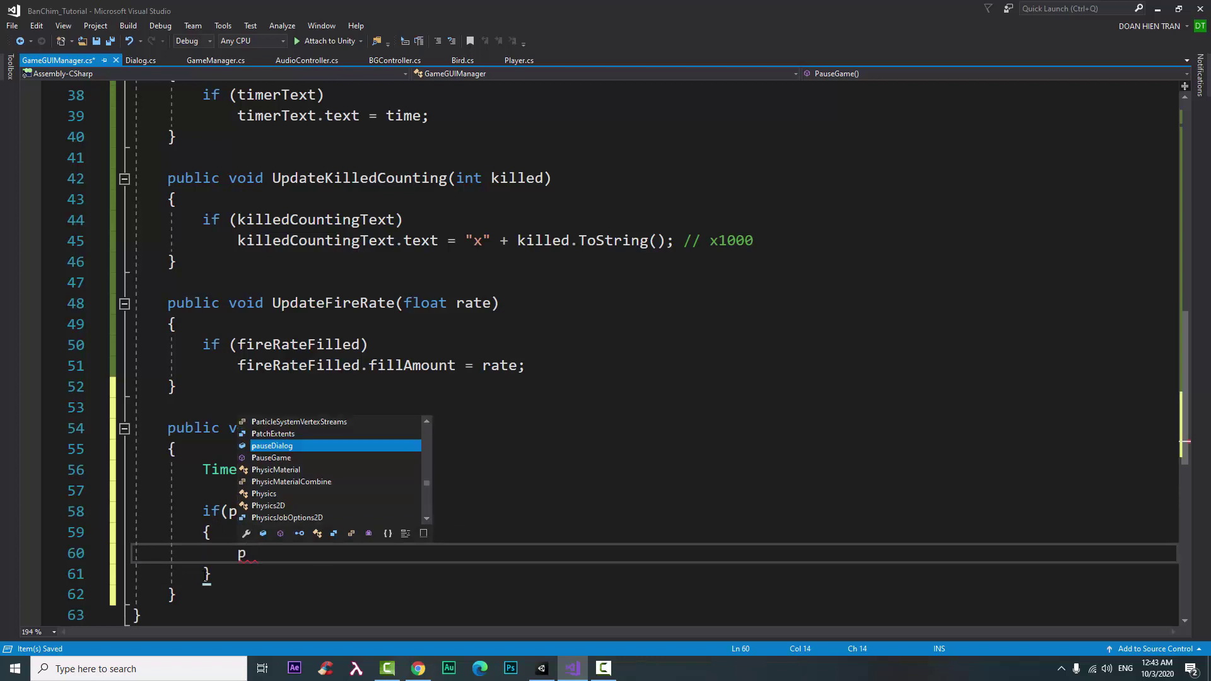
type(".sh")
key("Tab")
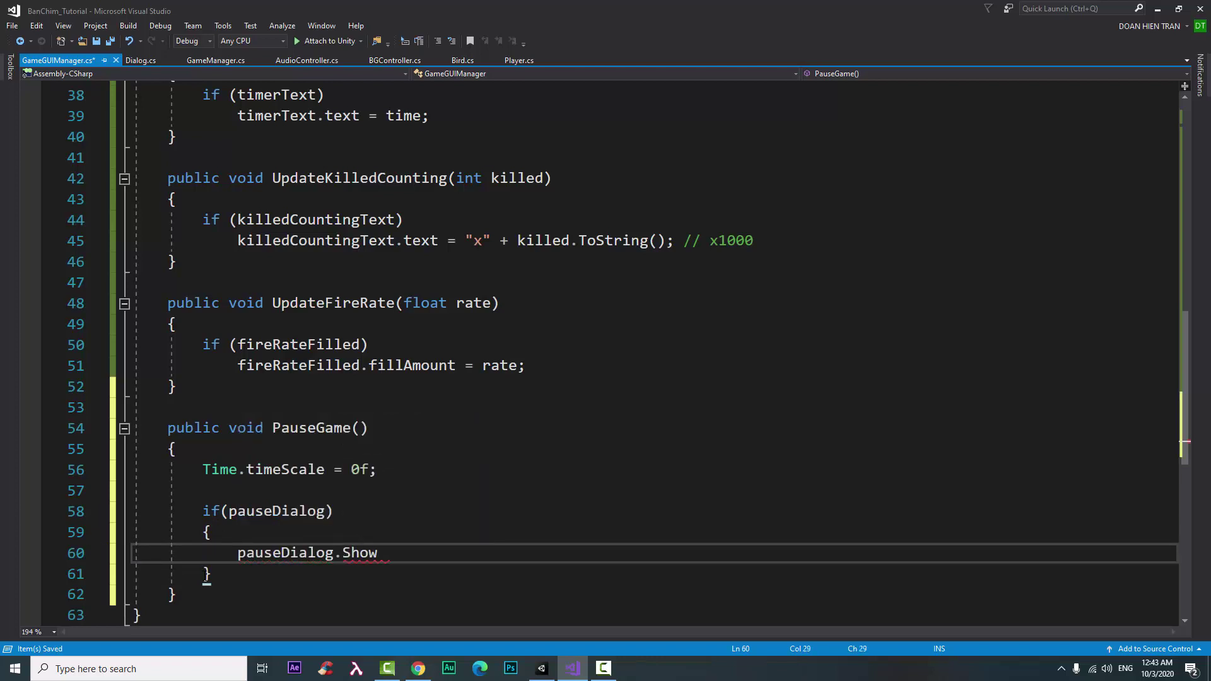
type("(true)")
type(";")
key("ctrl+s")
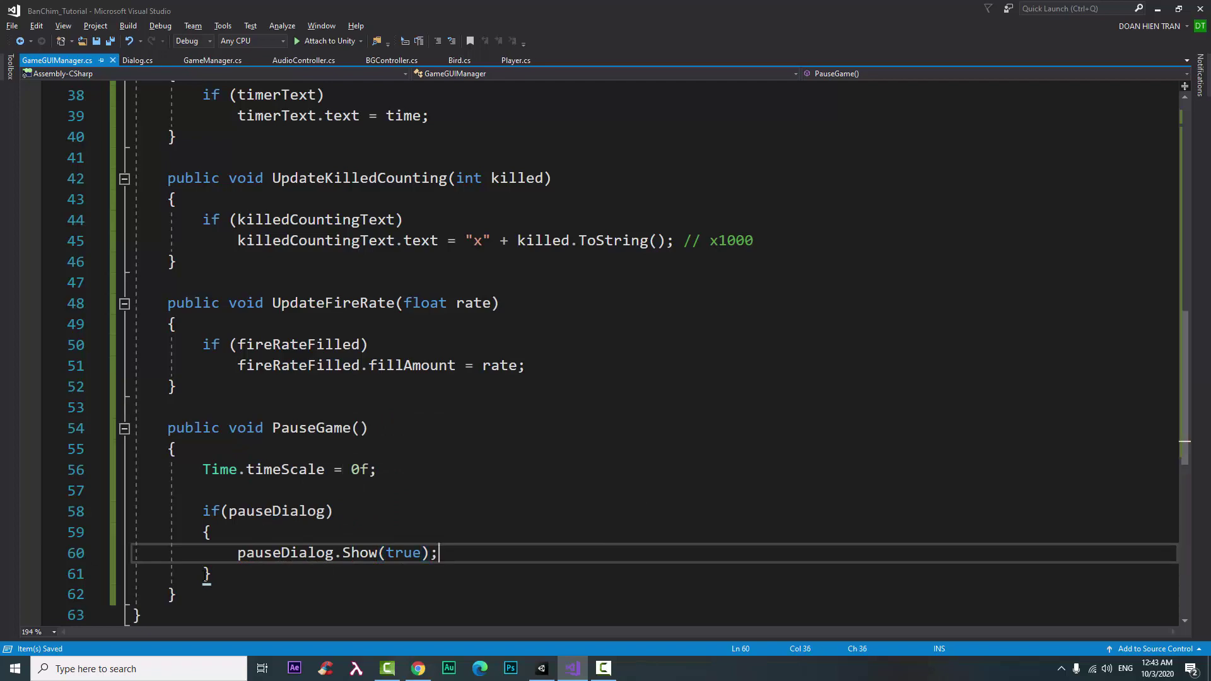
key("alt+Tab")
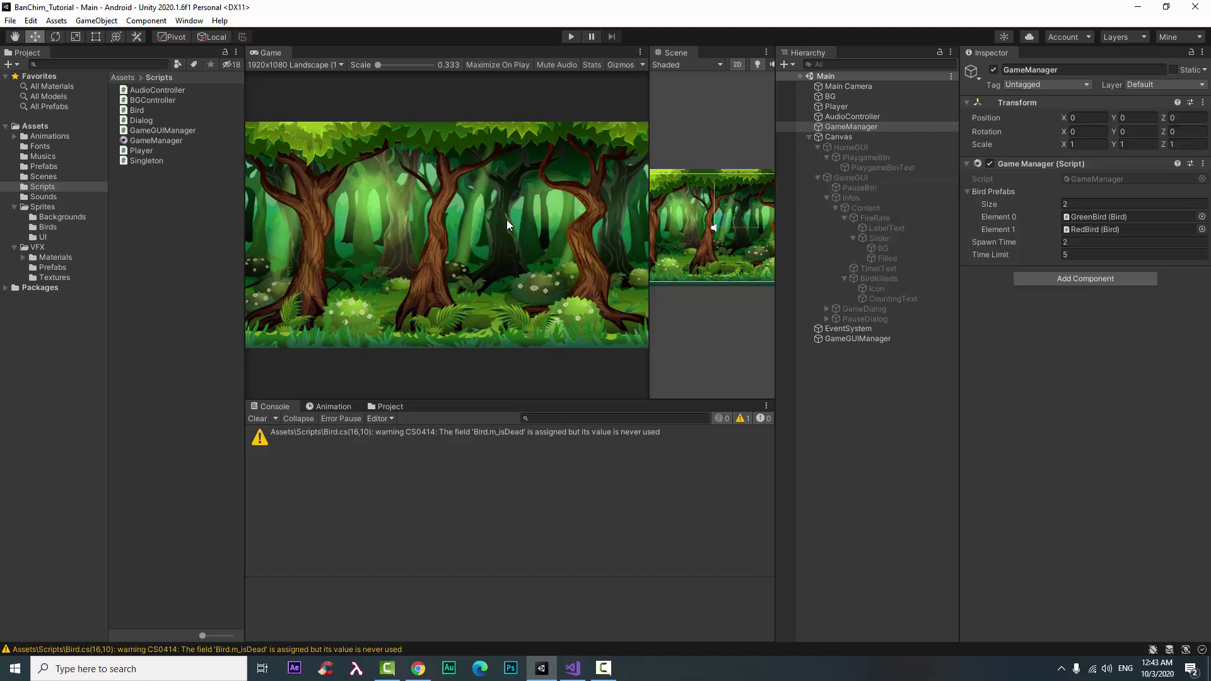
Step: Set PauseBtn's On Click to GameGUIManager.PauseGame, save the Main scene, and start Play
left_click(874, 188)
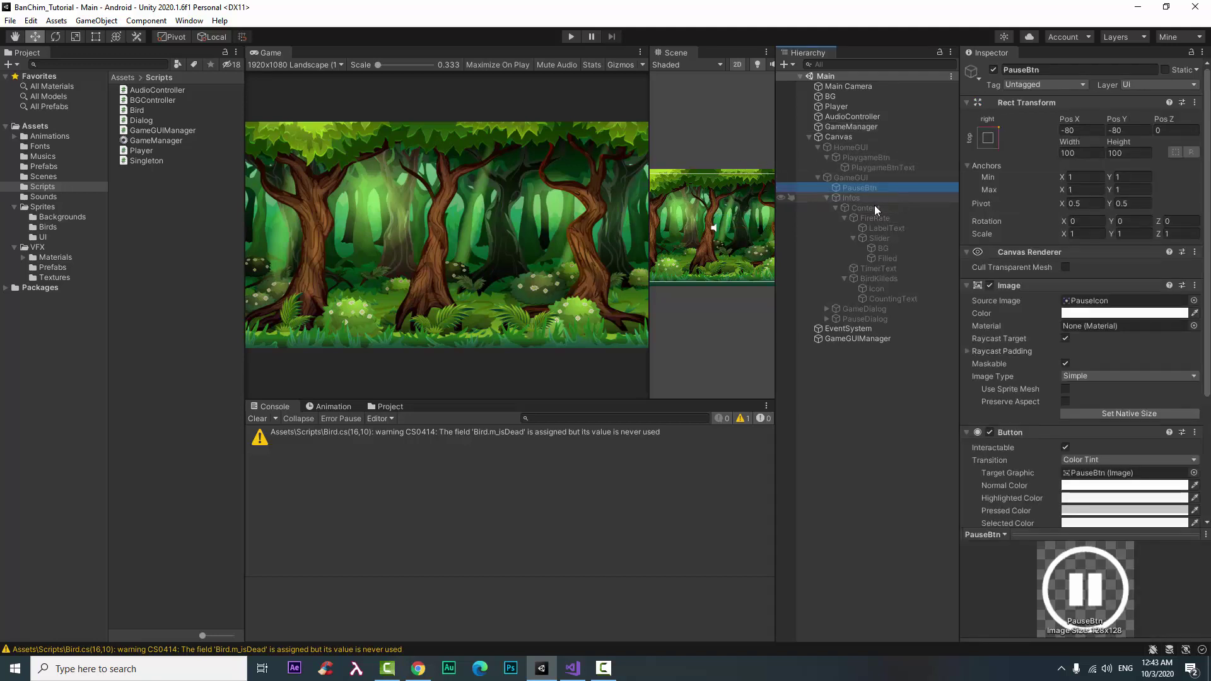
scroll(1019, 251, "down", 3)
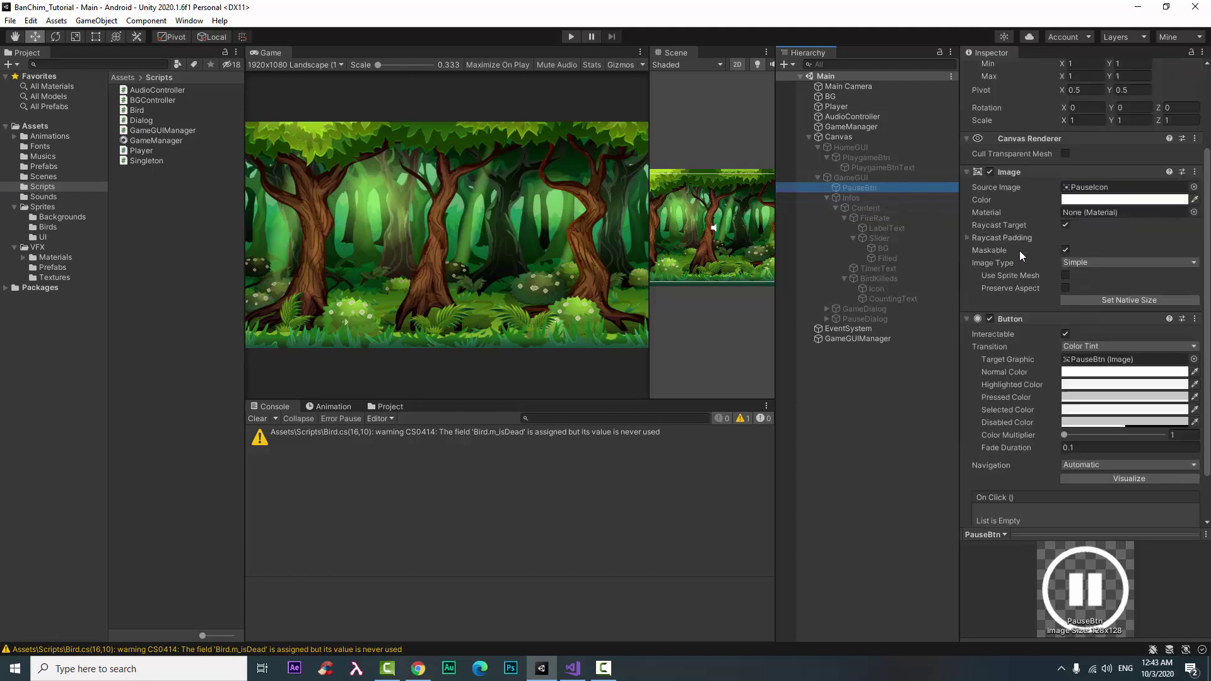
scroll(1019, 251, "down", 2)
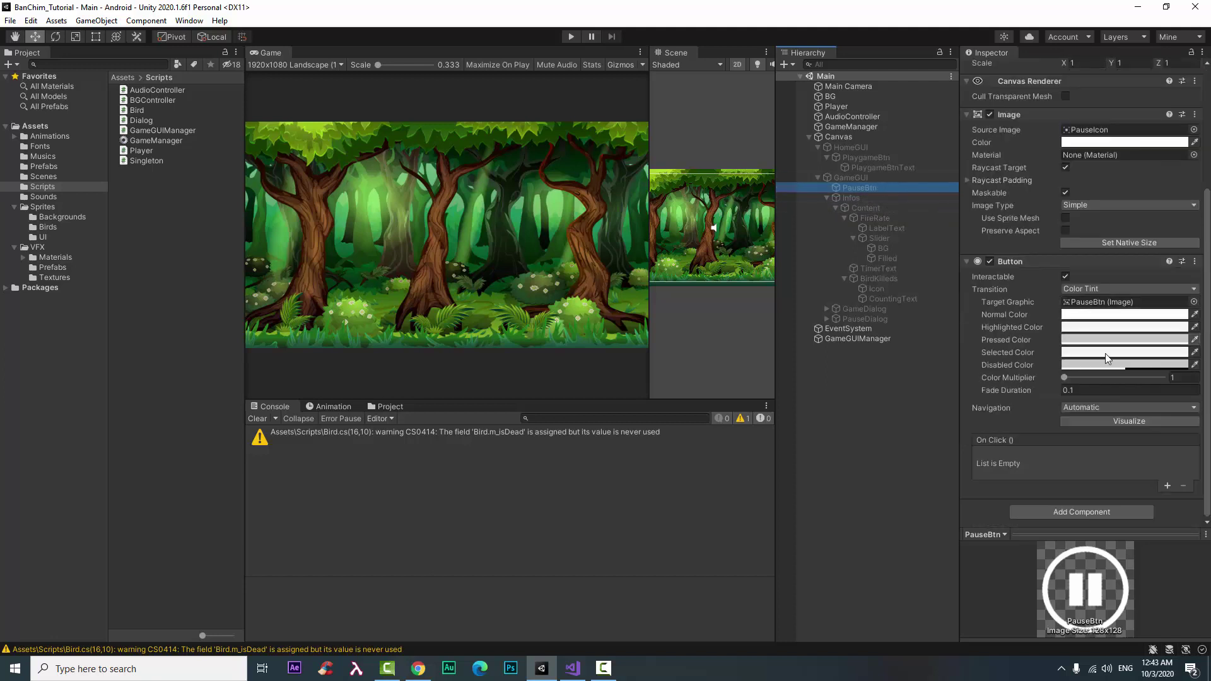
left_click(1168, 486)
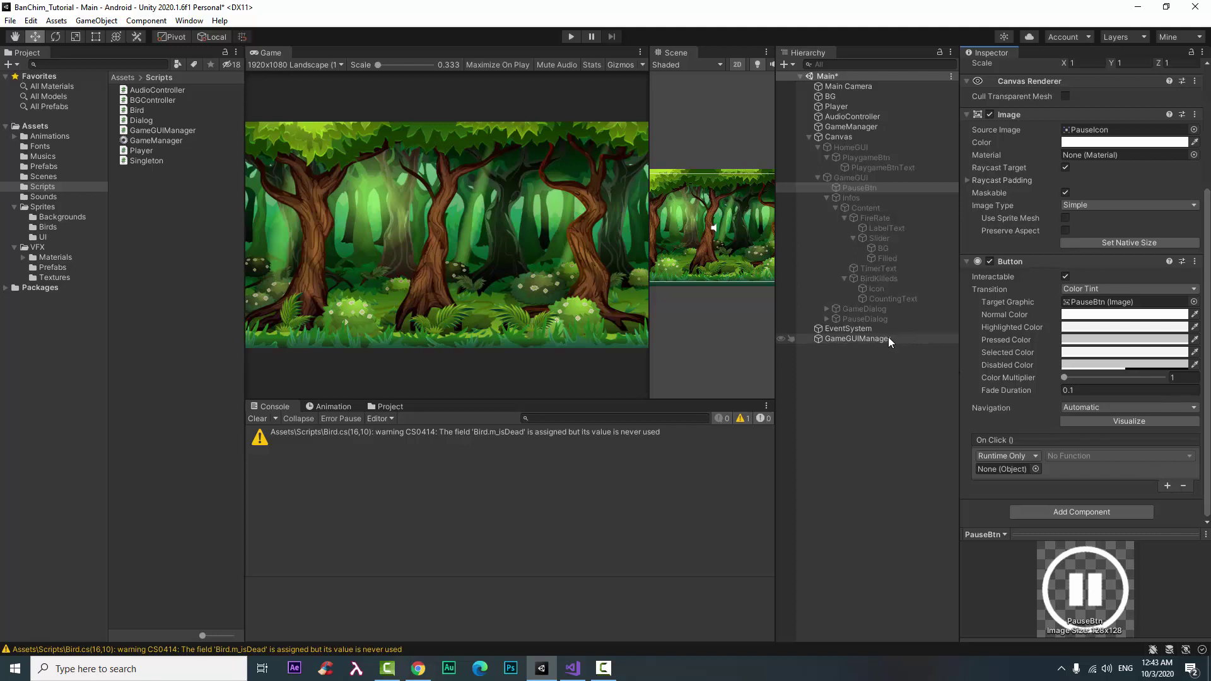
left_click_drag(888, 339, 1021, 467)
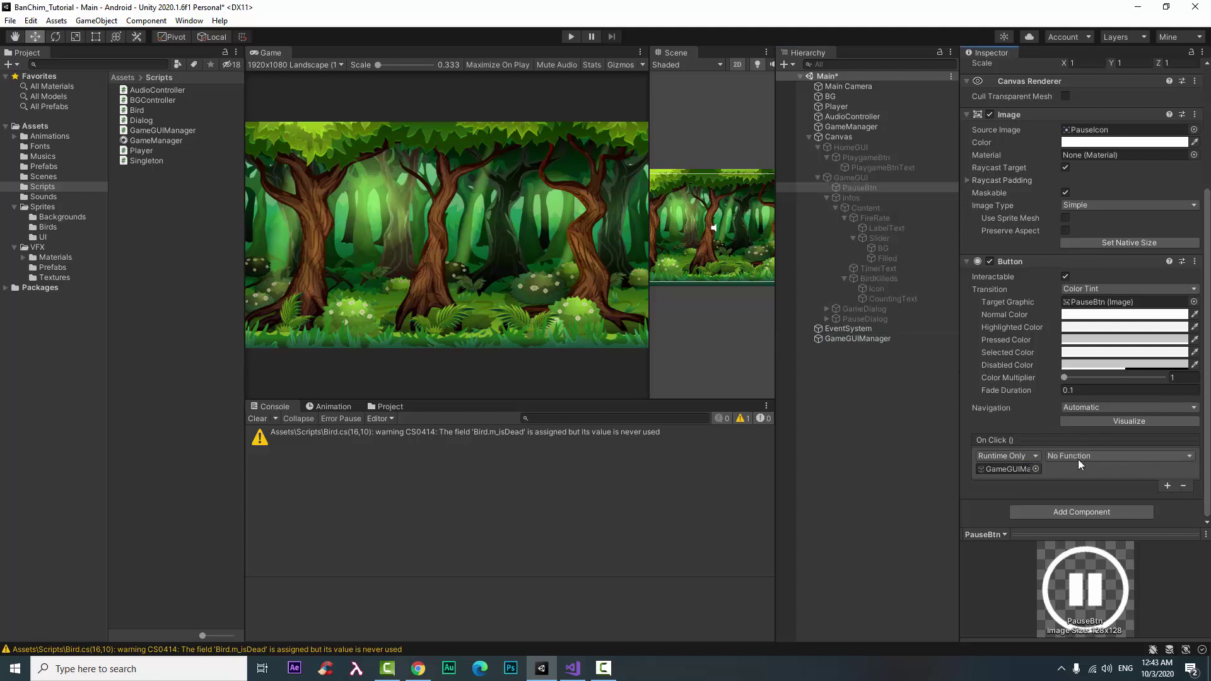
left_click(1079, 462)
mouse_move(1129, 516)
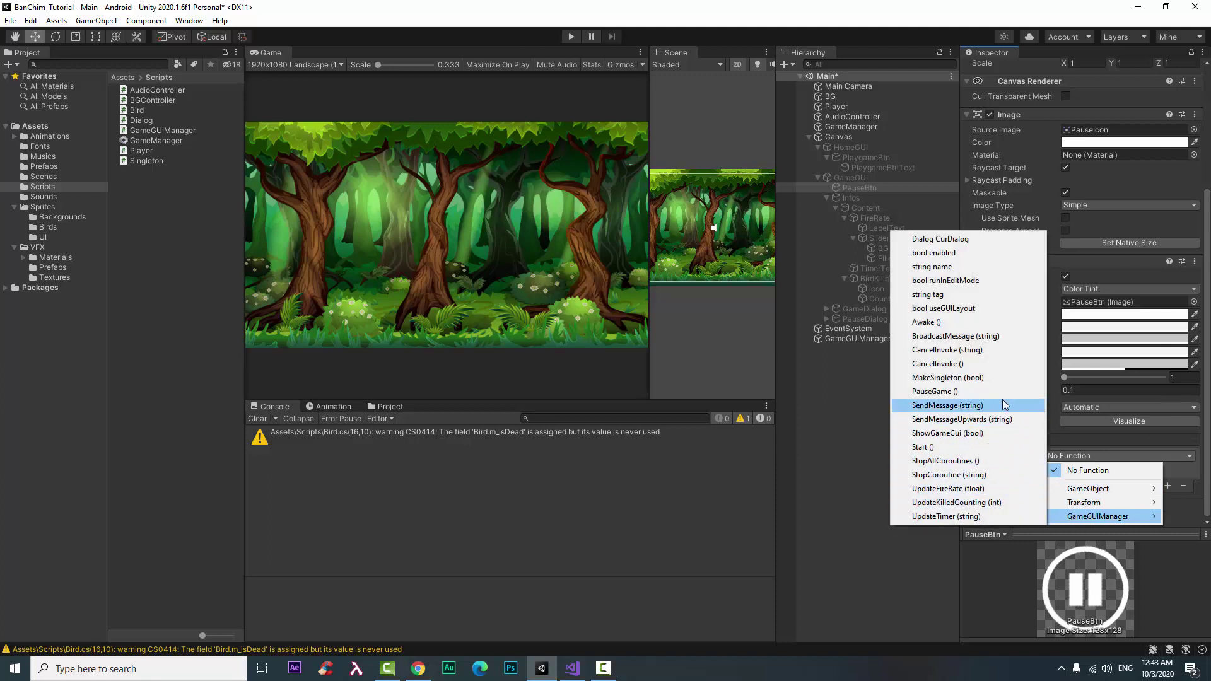
left_click(963, 391)
key("ctrl+s")
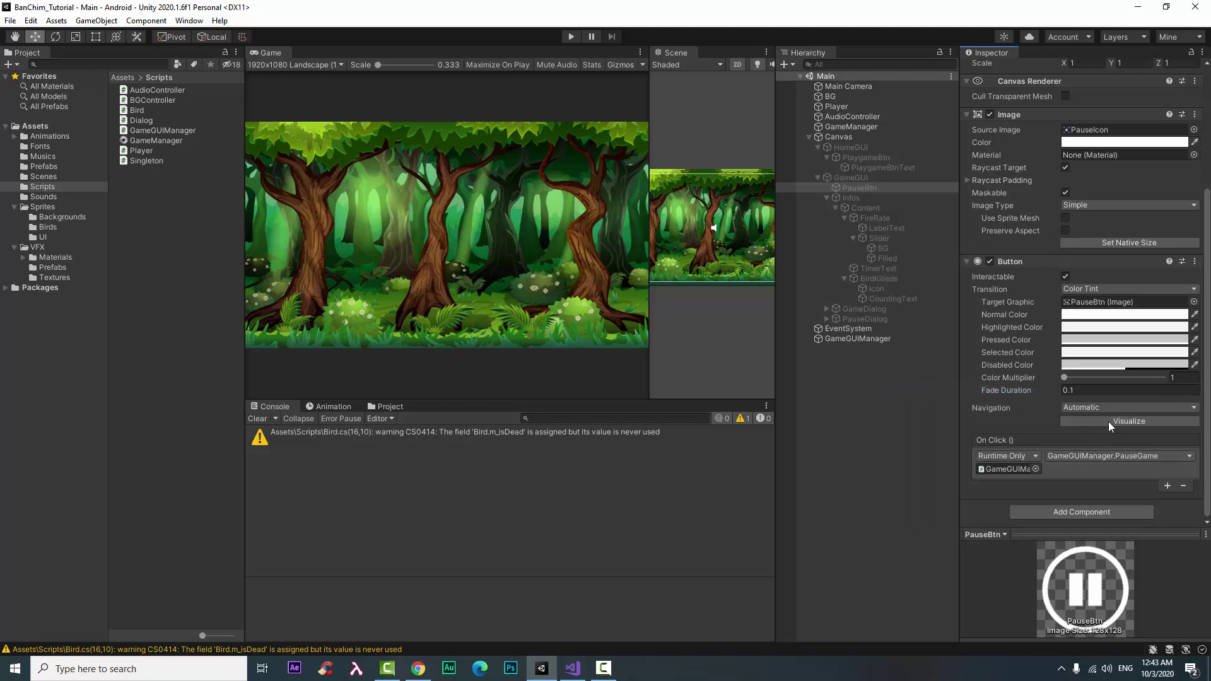
left_click(576, 39)
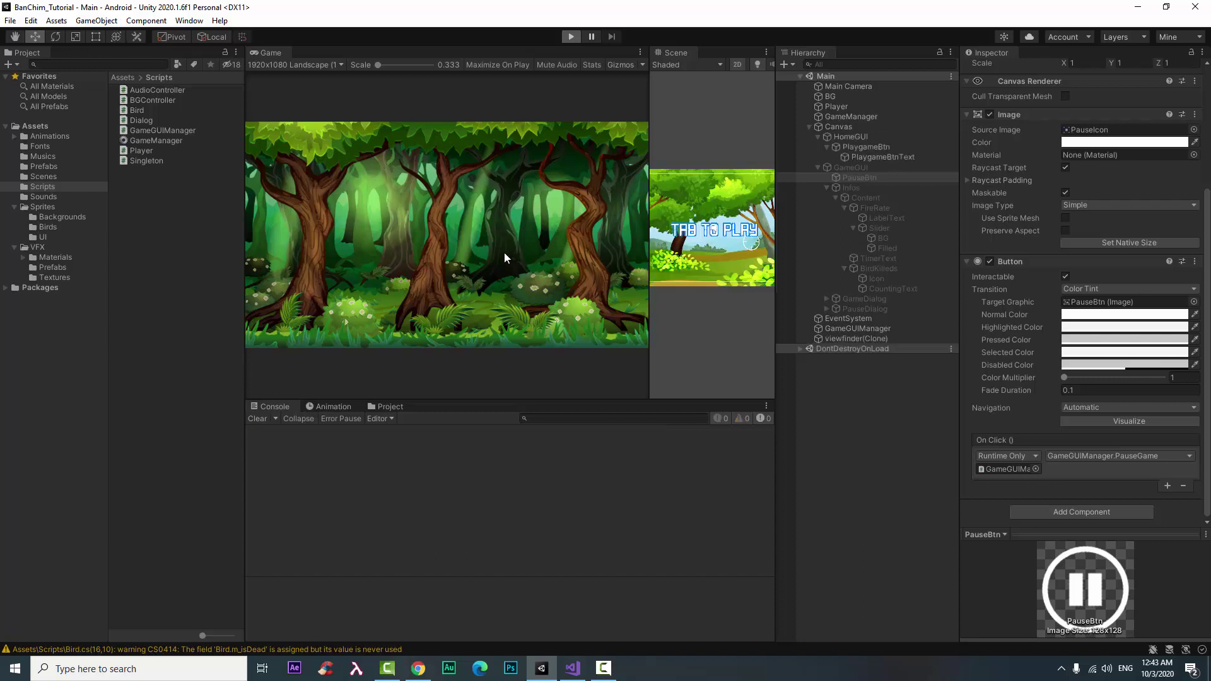
Step: Start gameplay, pause to confirm the GAME PAUSE dialog, then stop the play test
left_click(480, 247)
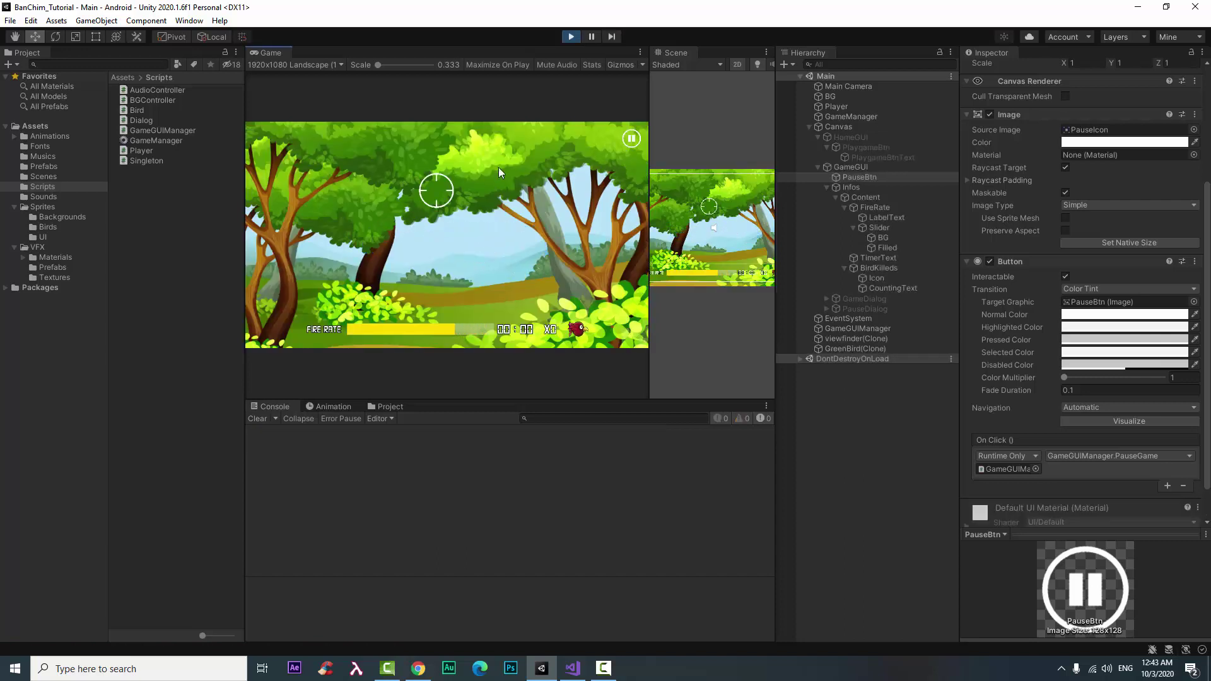
left_click(629, 139)
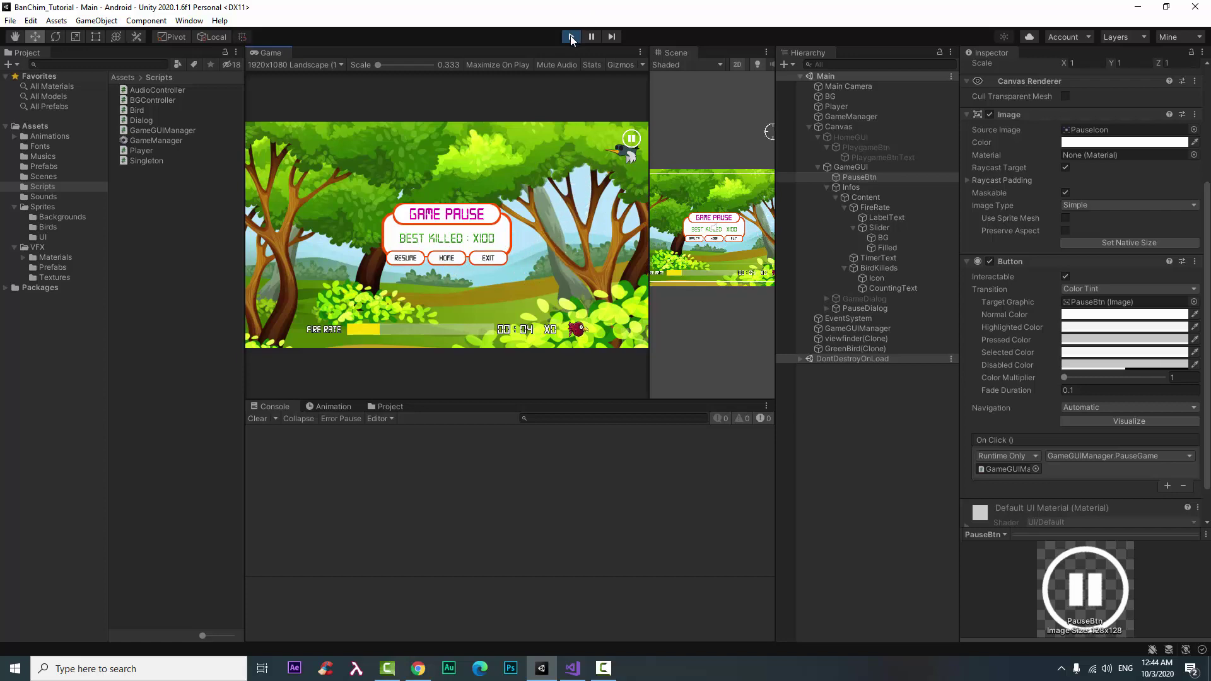
left_click(571, 38)
left_click(604, 668)
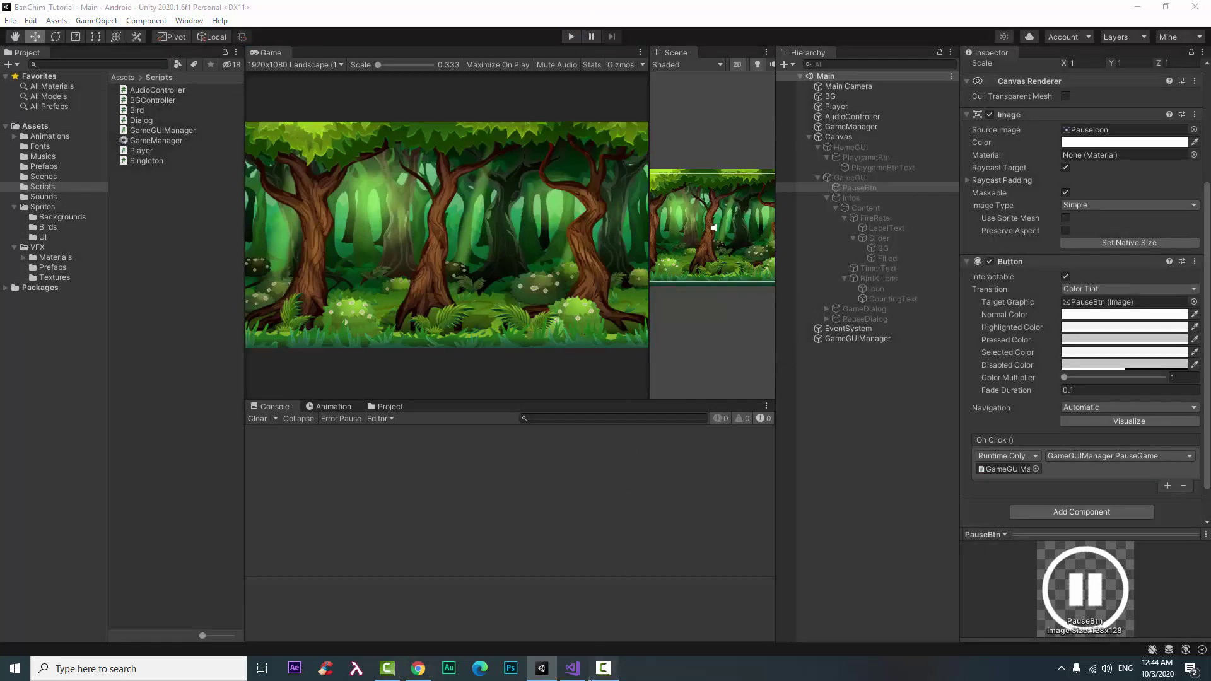
Step: Declare a public void ResumeGame() method below PauseGame in GameGUIManager.cs
left_click(575, 669)
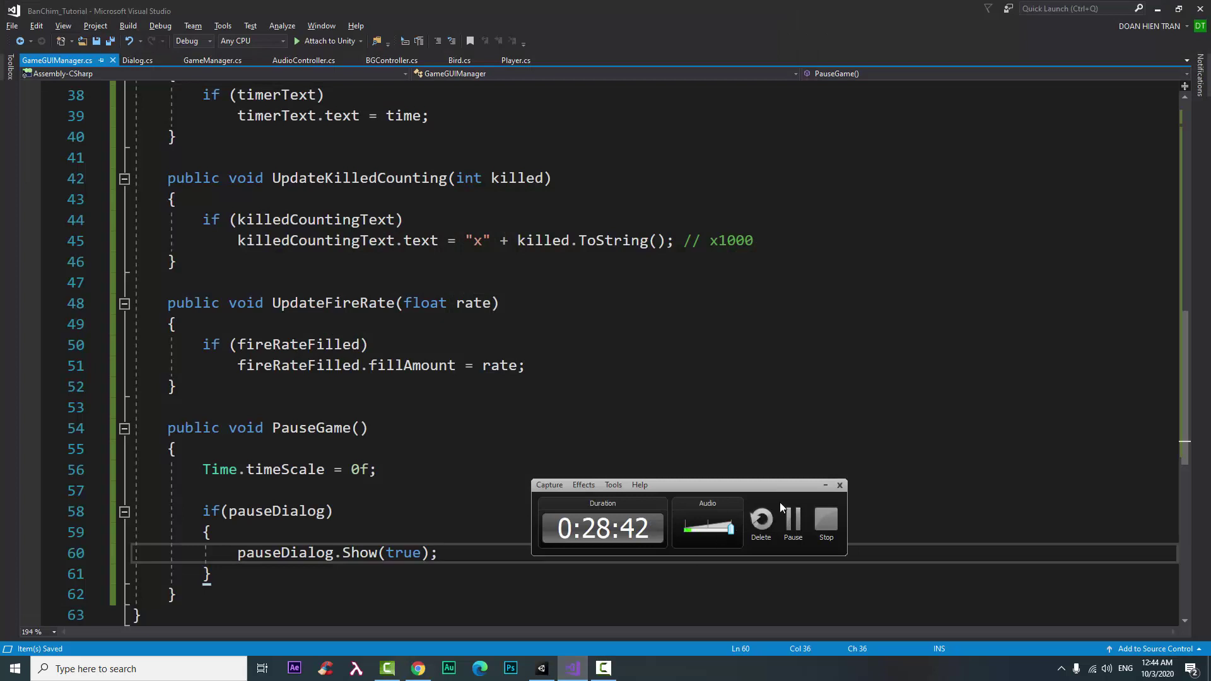
left_click(824, 486)
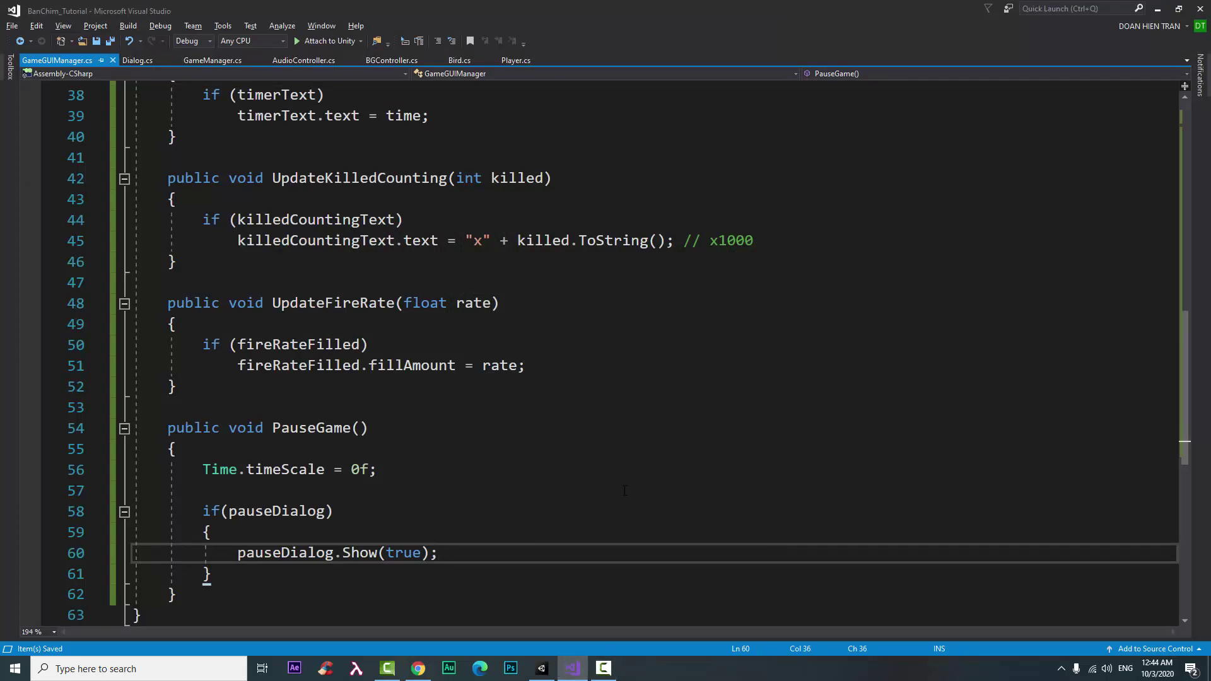
scroll(251, 514, "down", 1)
left_click(193, 529)
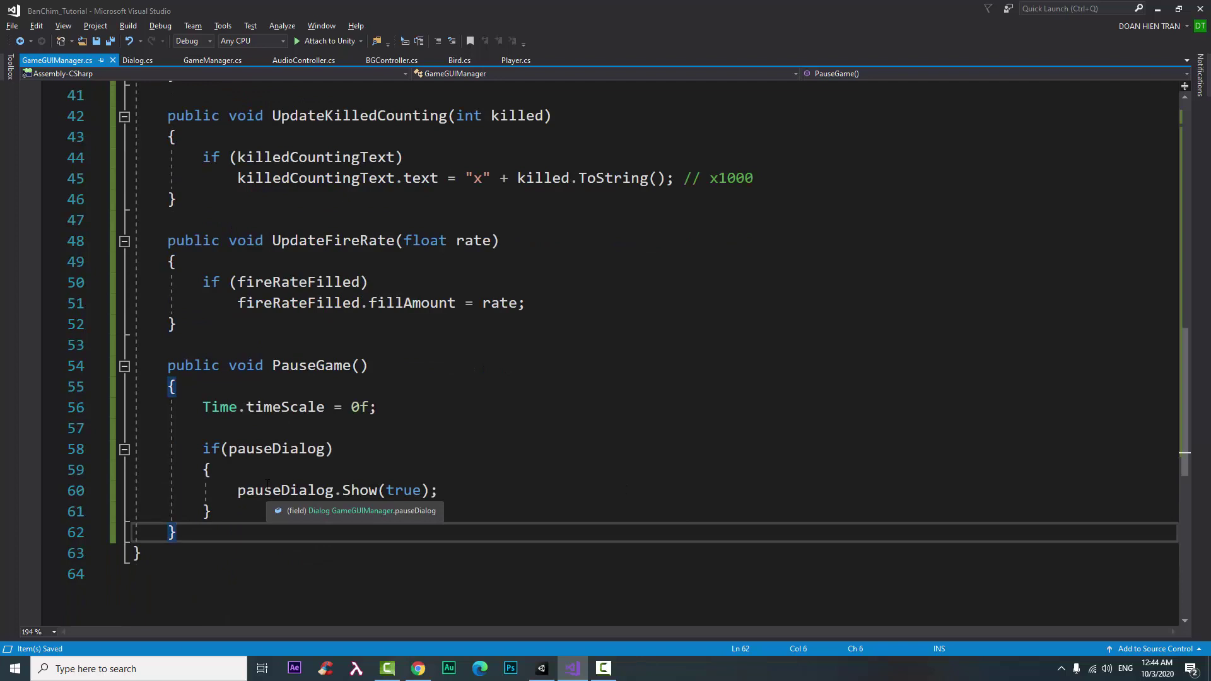
scroll(268, 471, "down", 2)
key("Return")
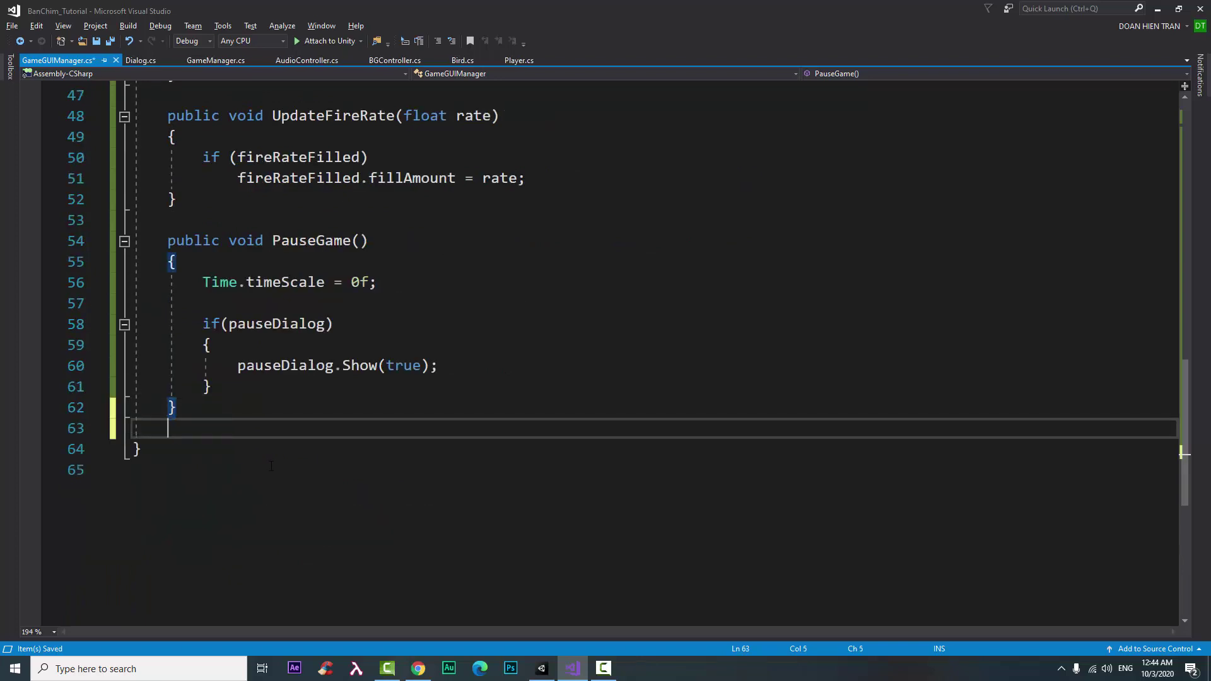
key("Return")
type("pu")
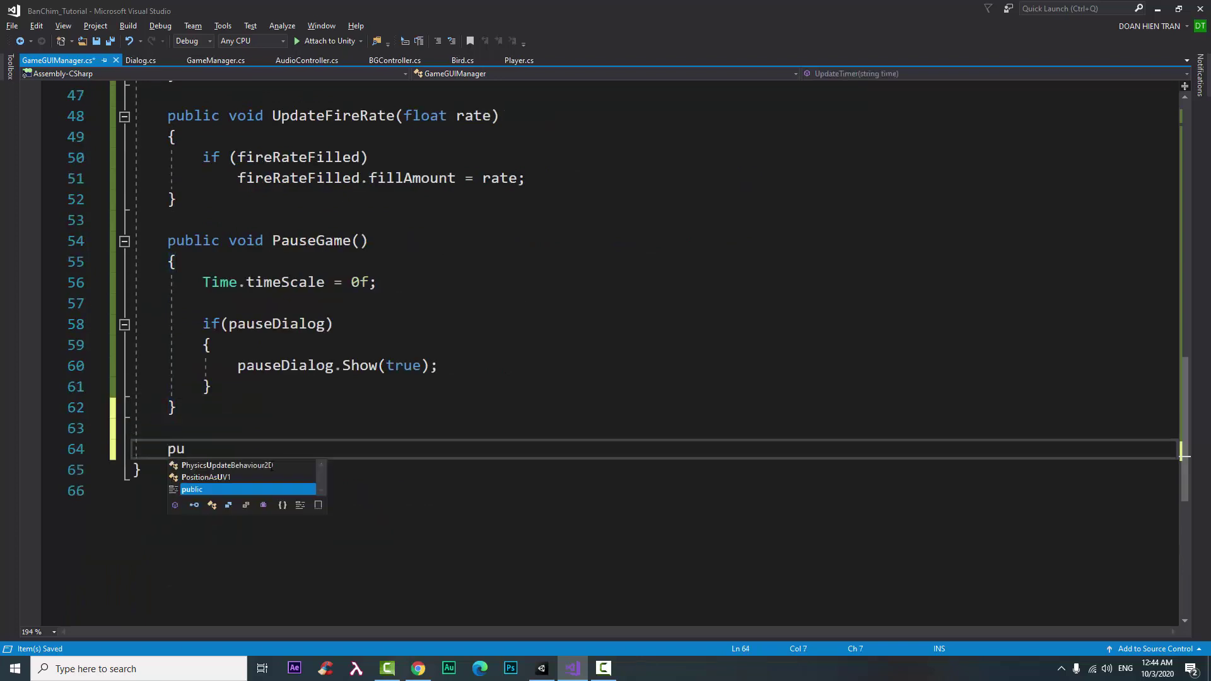
key("Tab")
type("void ")
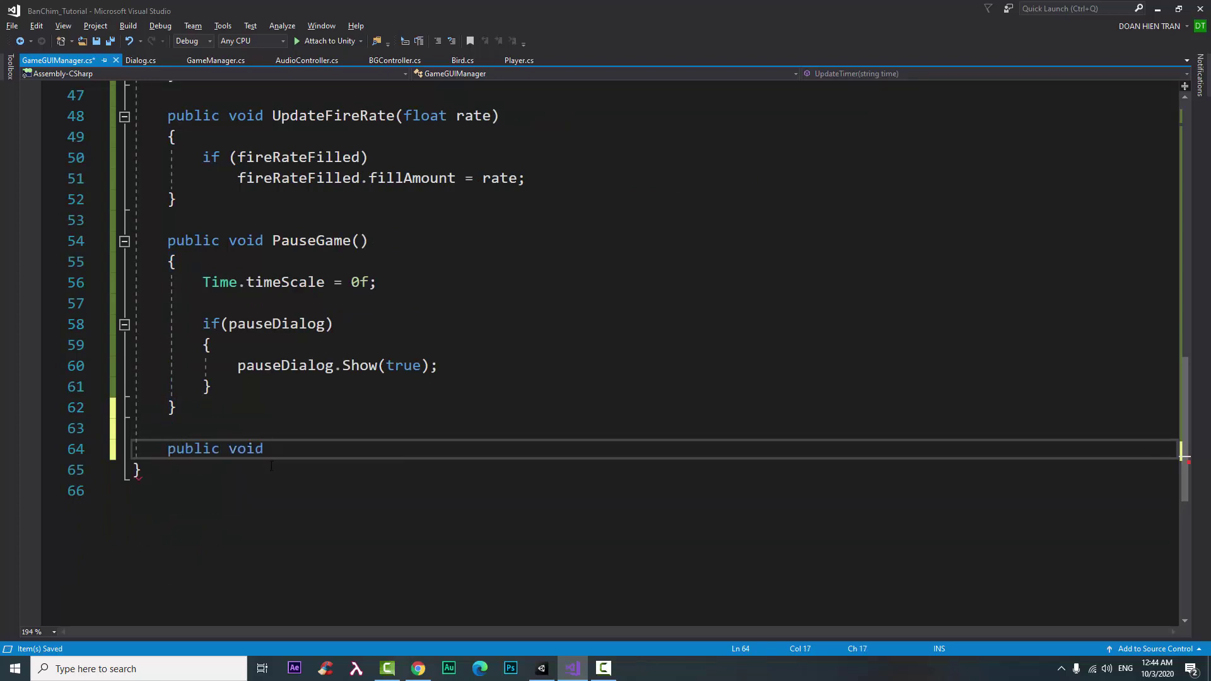
type("Resu")
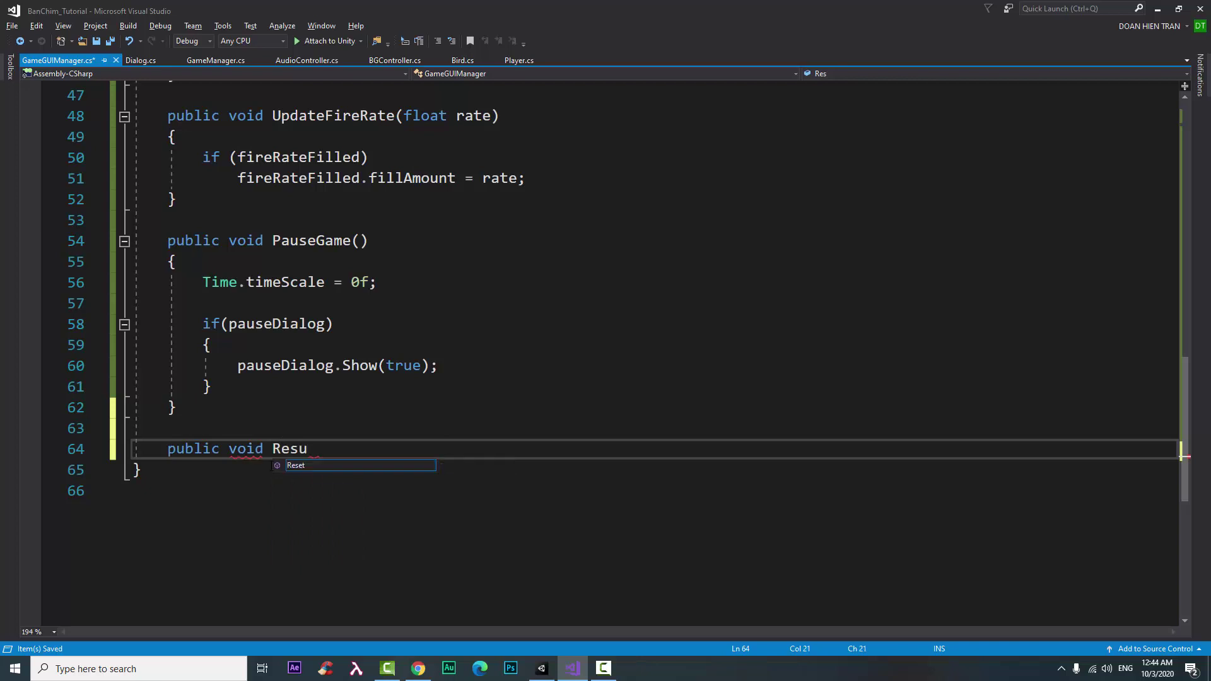
type("meGame")
type("()")
key("Return")
type("{")
key("Return")
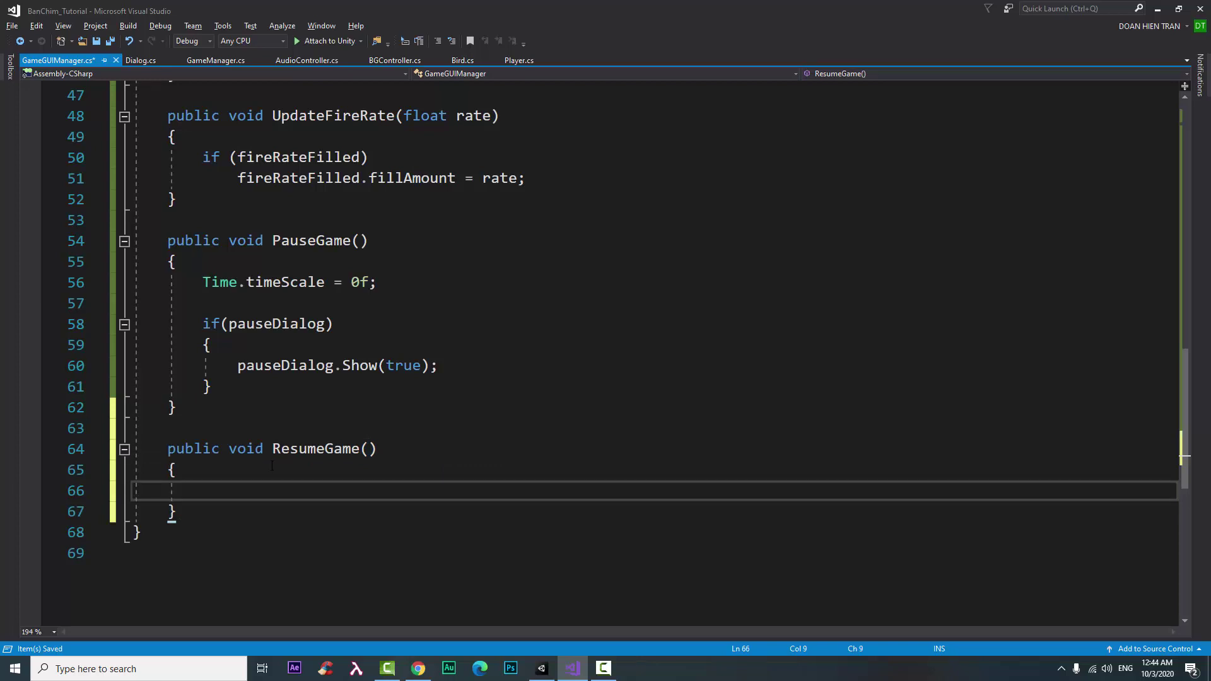
Step: Make ResumeGame set Time.timeScale = 1f
left_click(1105, 506)
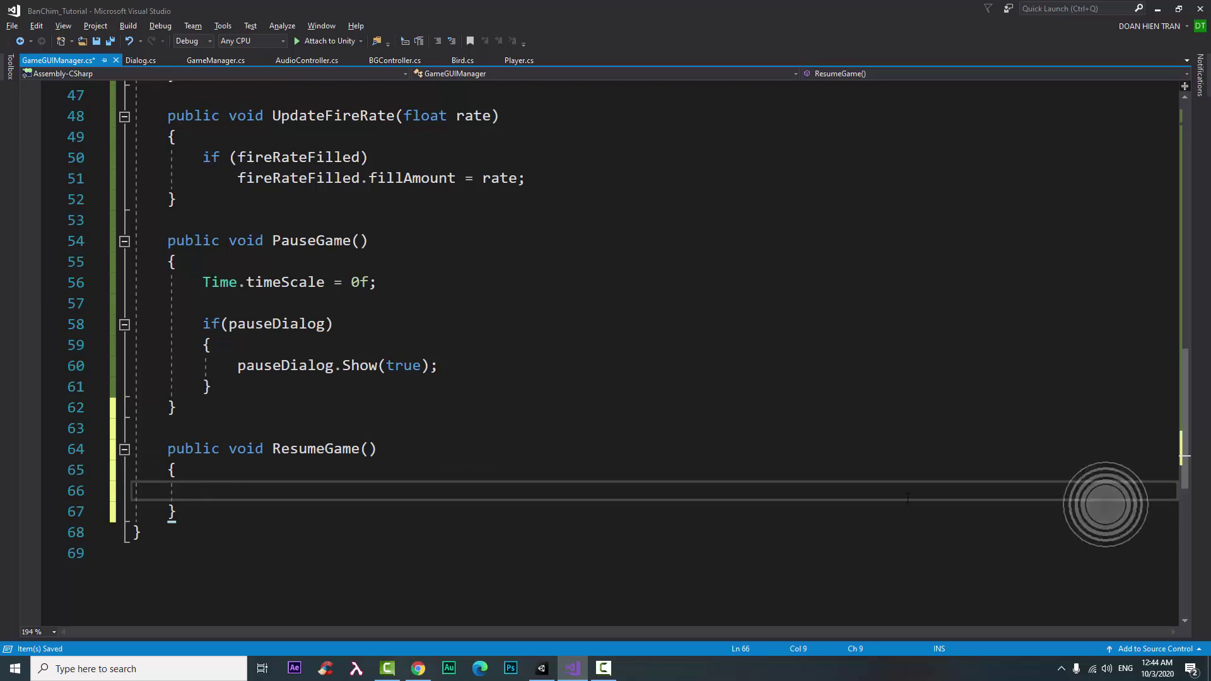
left_click(464, 481)
type("tim")
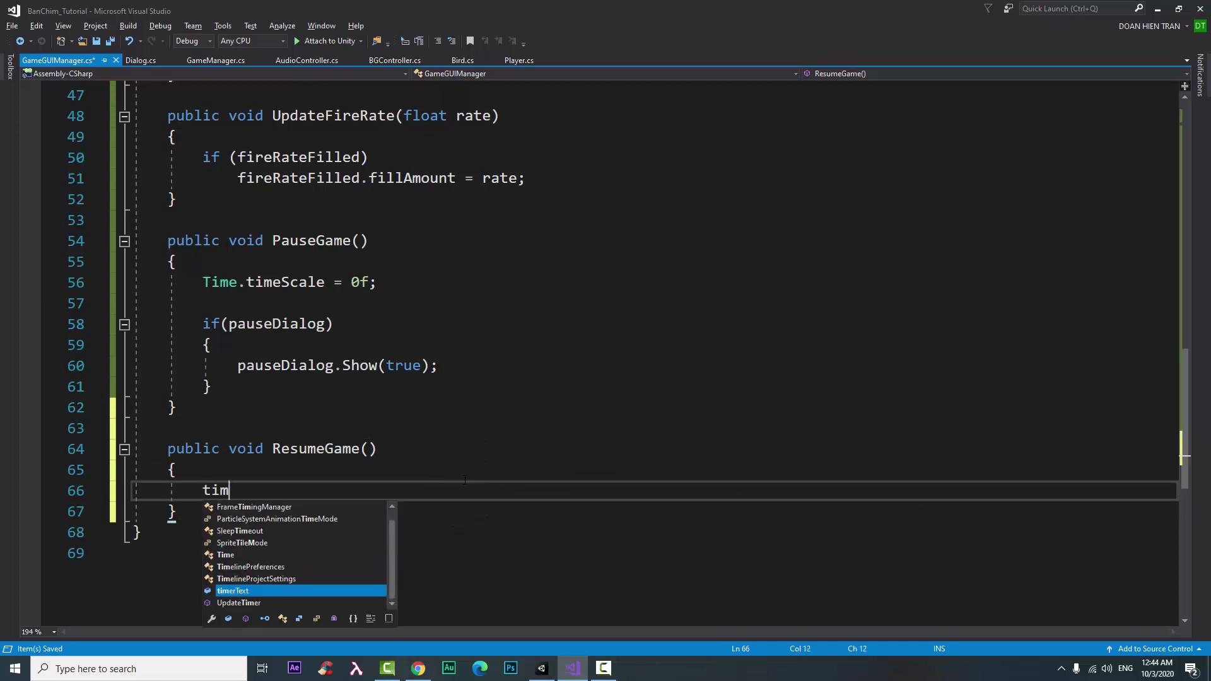
key("Up")
key("Up")
key("Up")
type(".,")
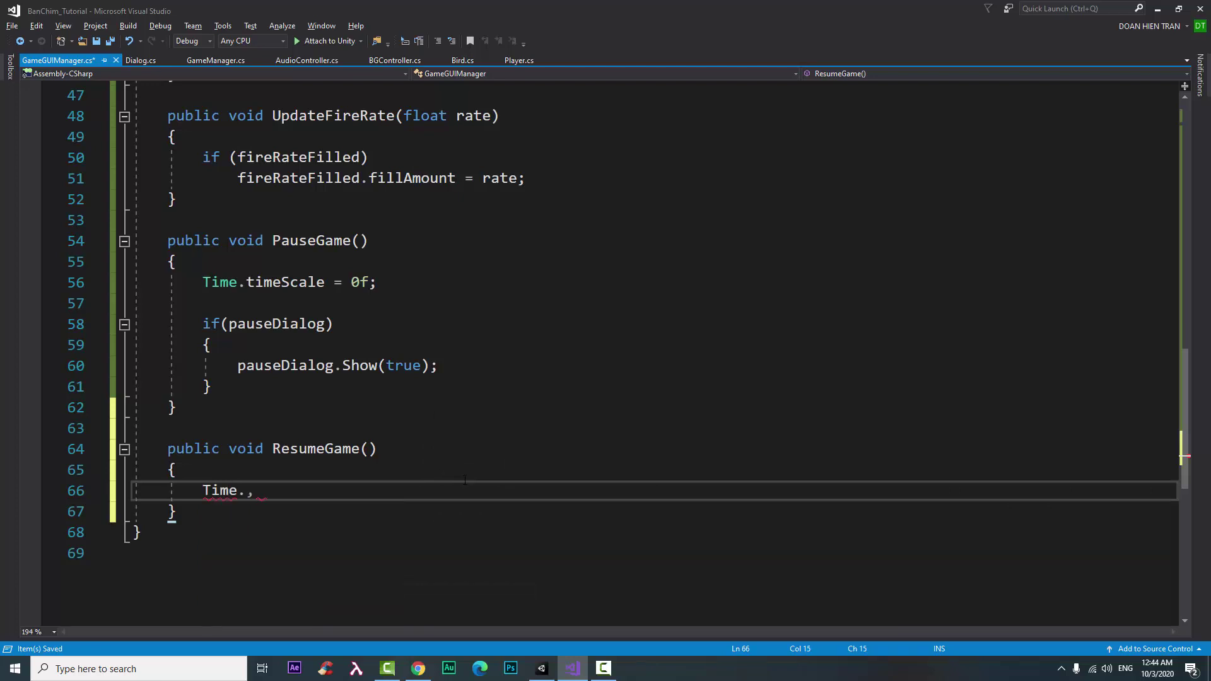
key("BackSpace")
type("t")
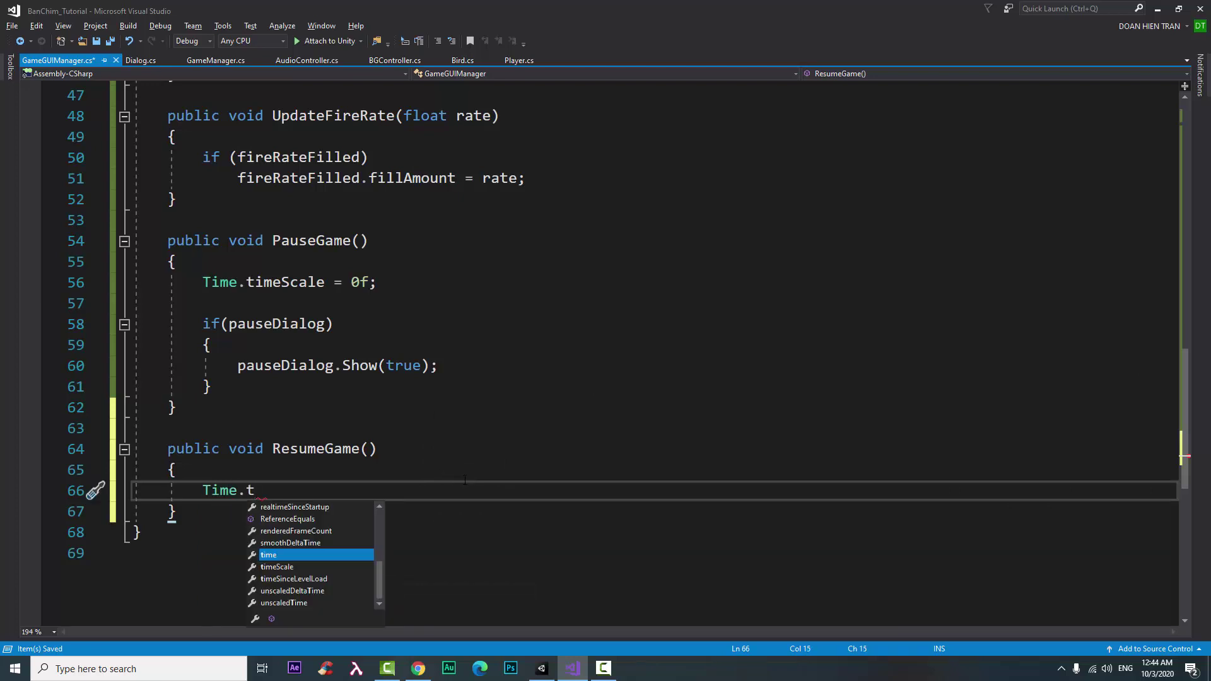
key("Down")
key("Tab")
type("= 1f")
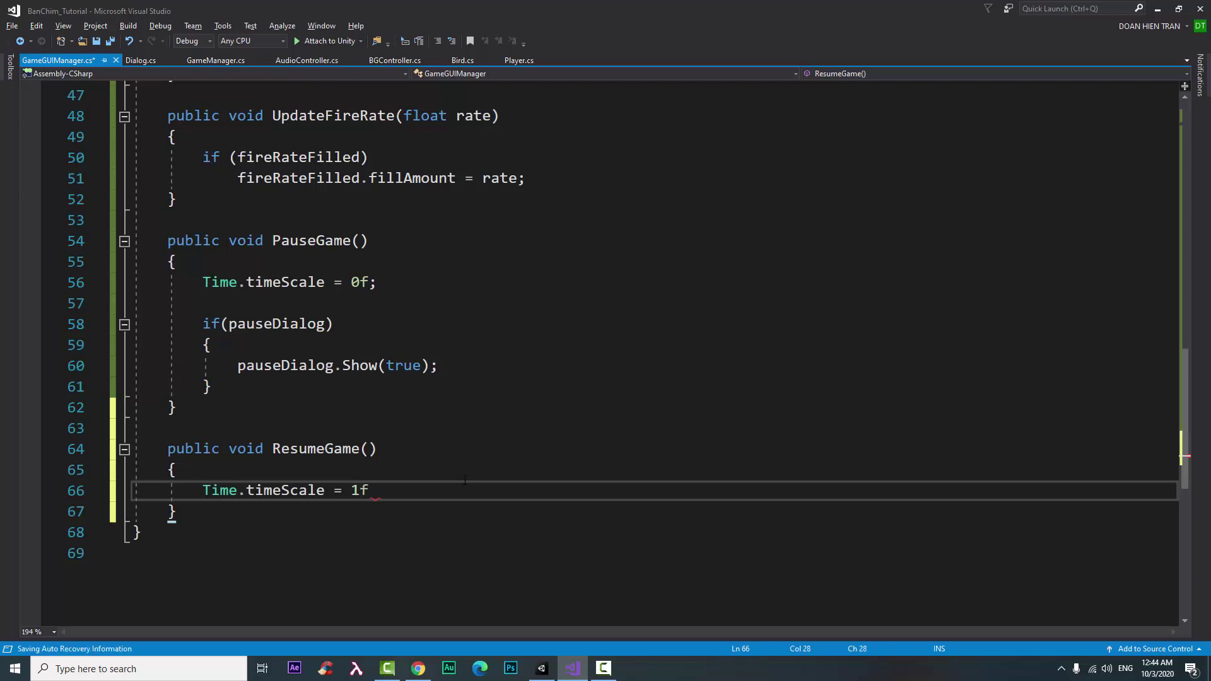
Step: Add if (m_curDialog) calling m_curDialog.Show(false), then save the script
key("Return")
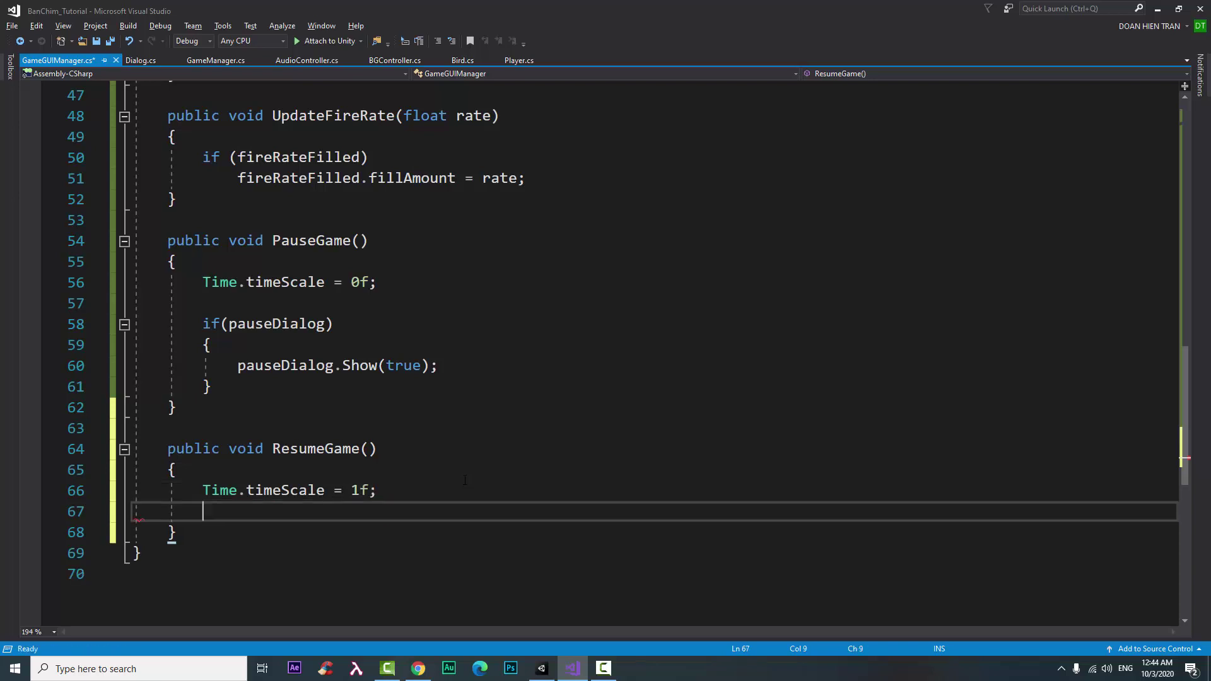
key("Return")
type("i")
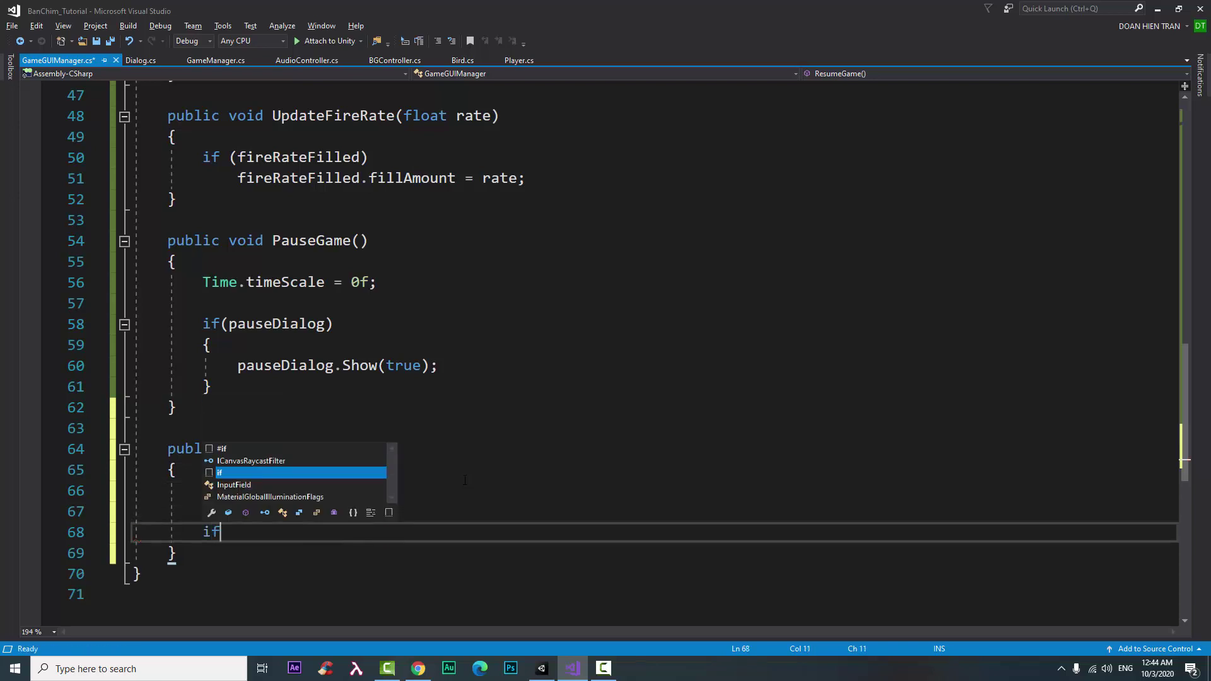
type("f")
key("Escape")
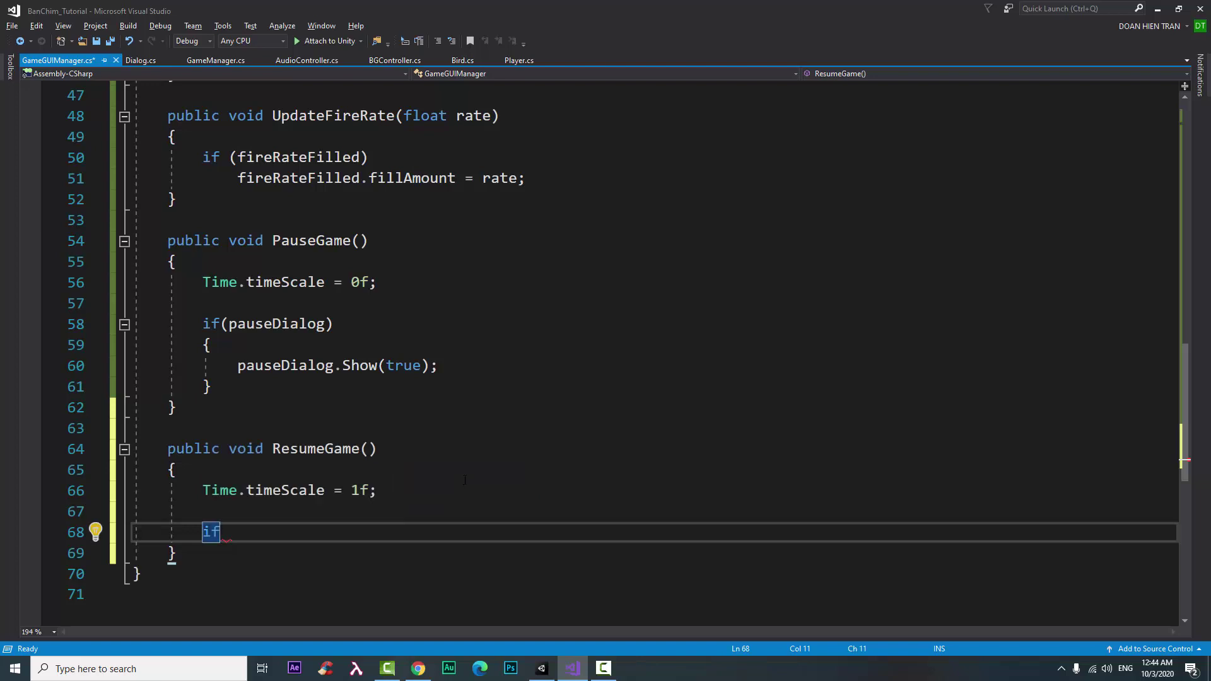
type("(")
type("m_")
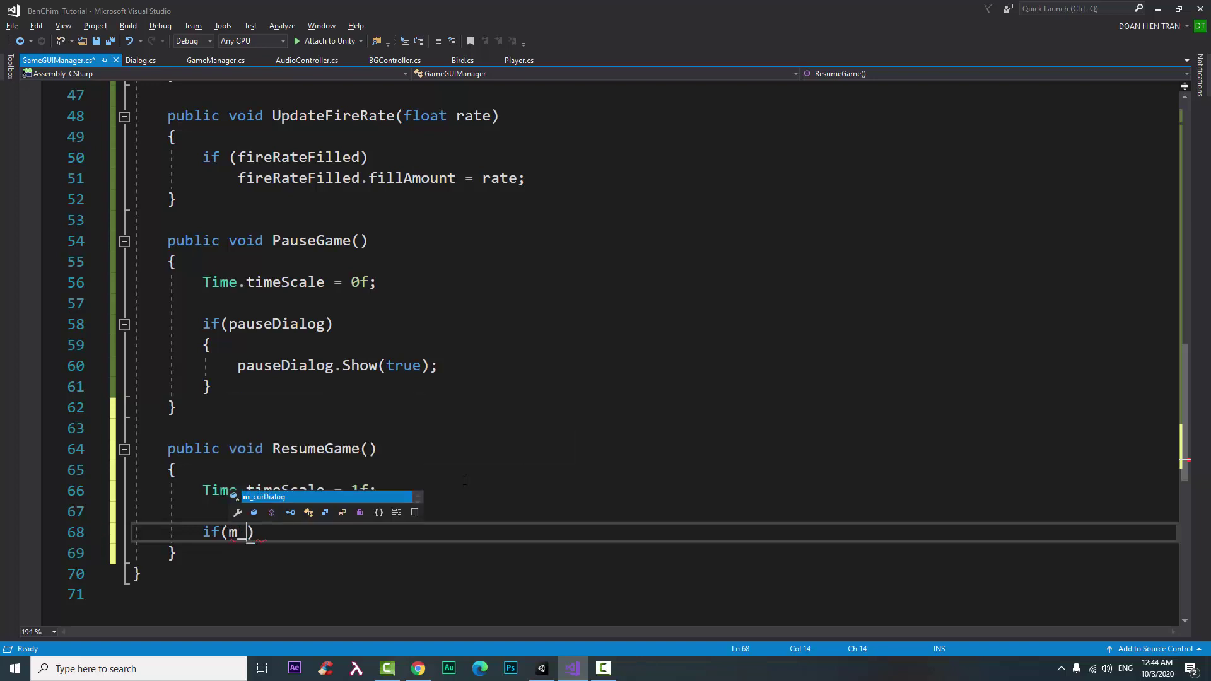
key("Tab")
type(")")
key("Return")
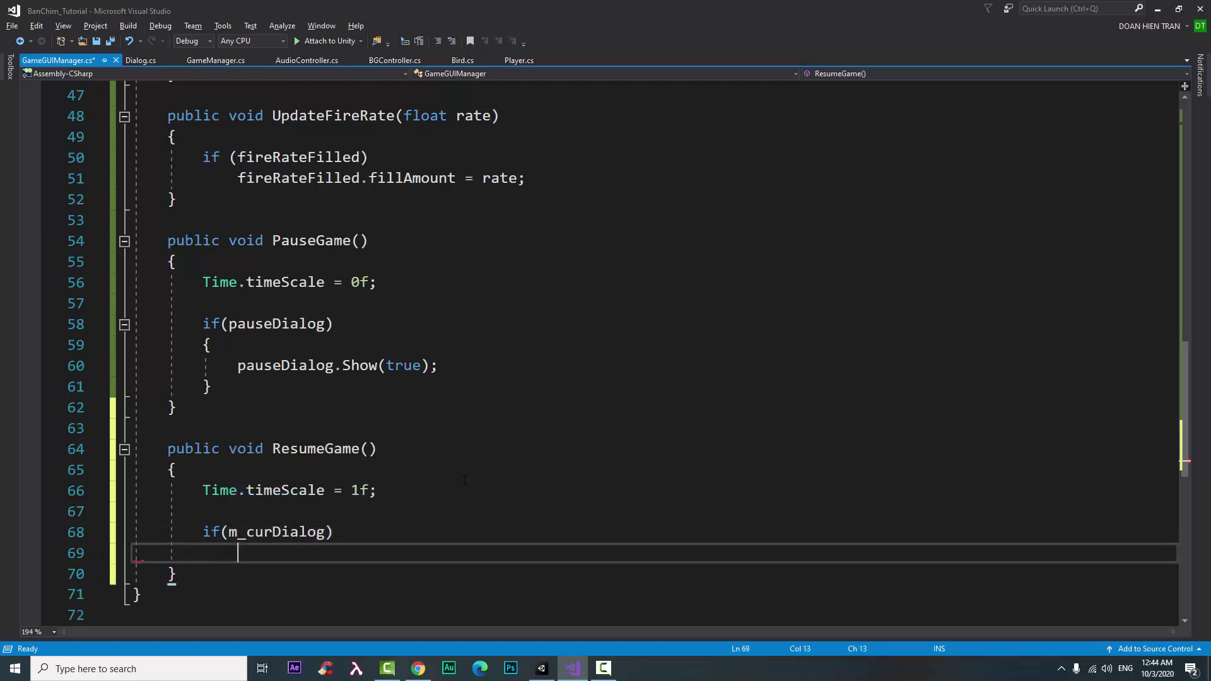
type("m")
key("Tab")
type(".")
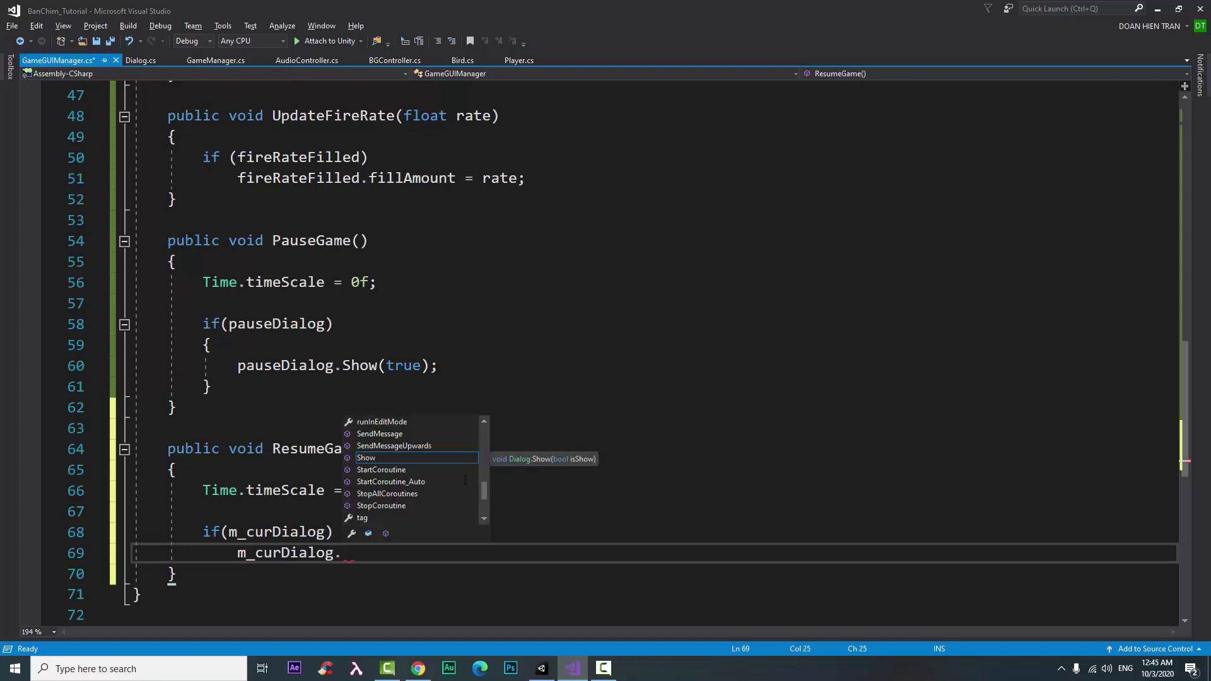
type("Sh")
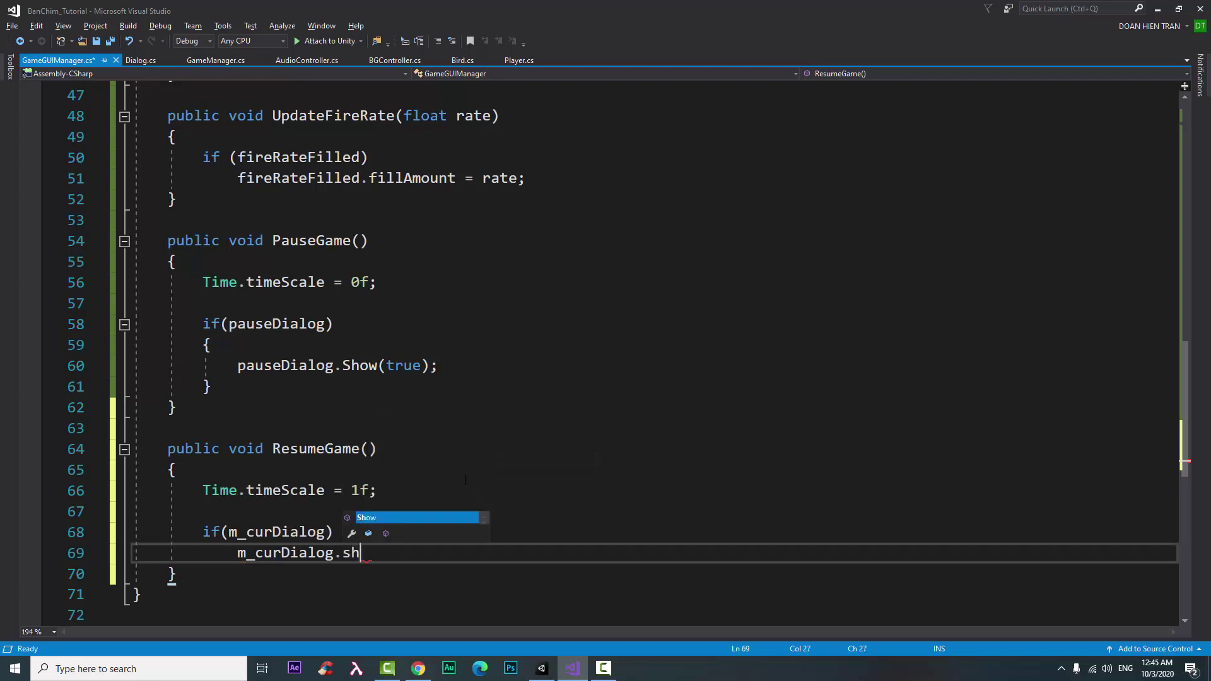
key("Tab")
type(")")
key("BackSpace")
type("(f")
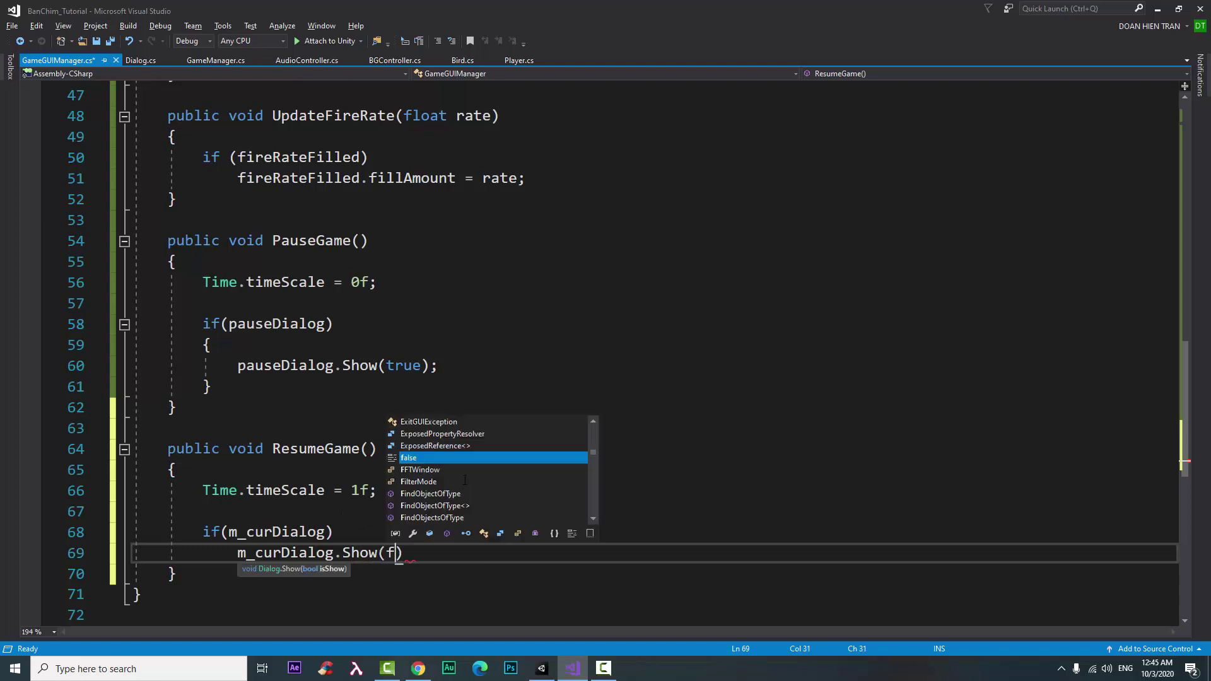
key("Tab")
type(");")
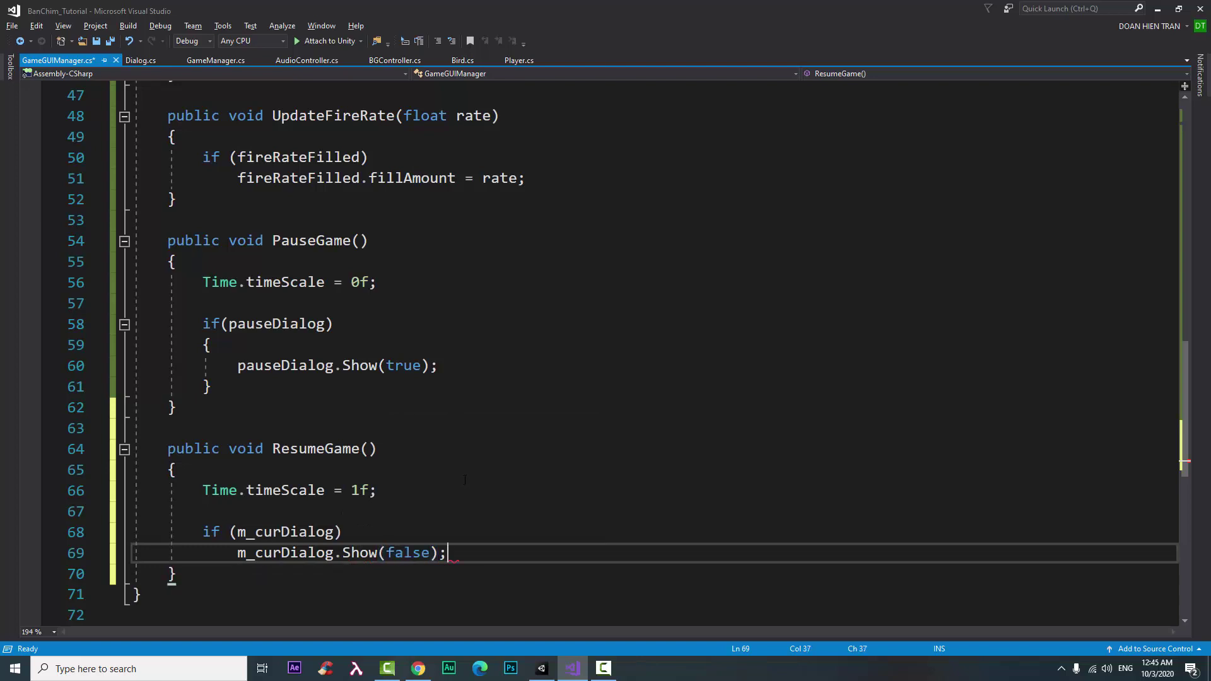
key("ctrl+s")
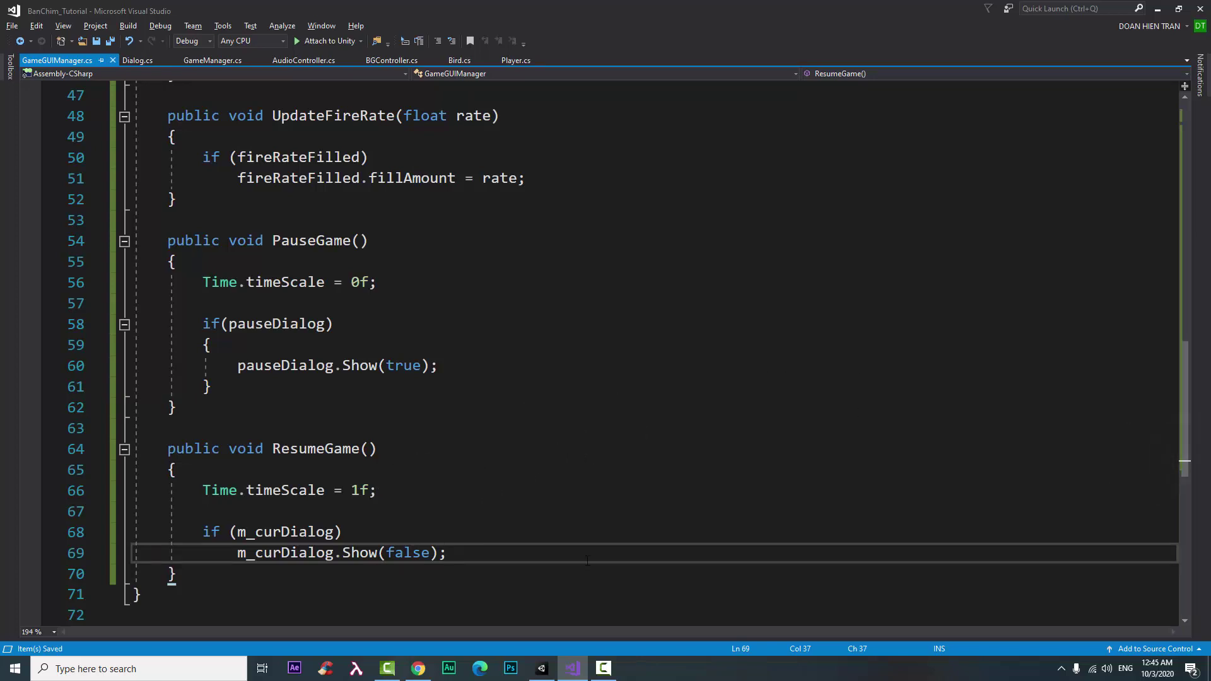
Step: Declare a public void BackToHome() method below ResumeGame
left_click(349, 585)
scroll(408, 546, "down", 2)
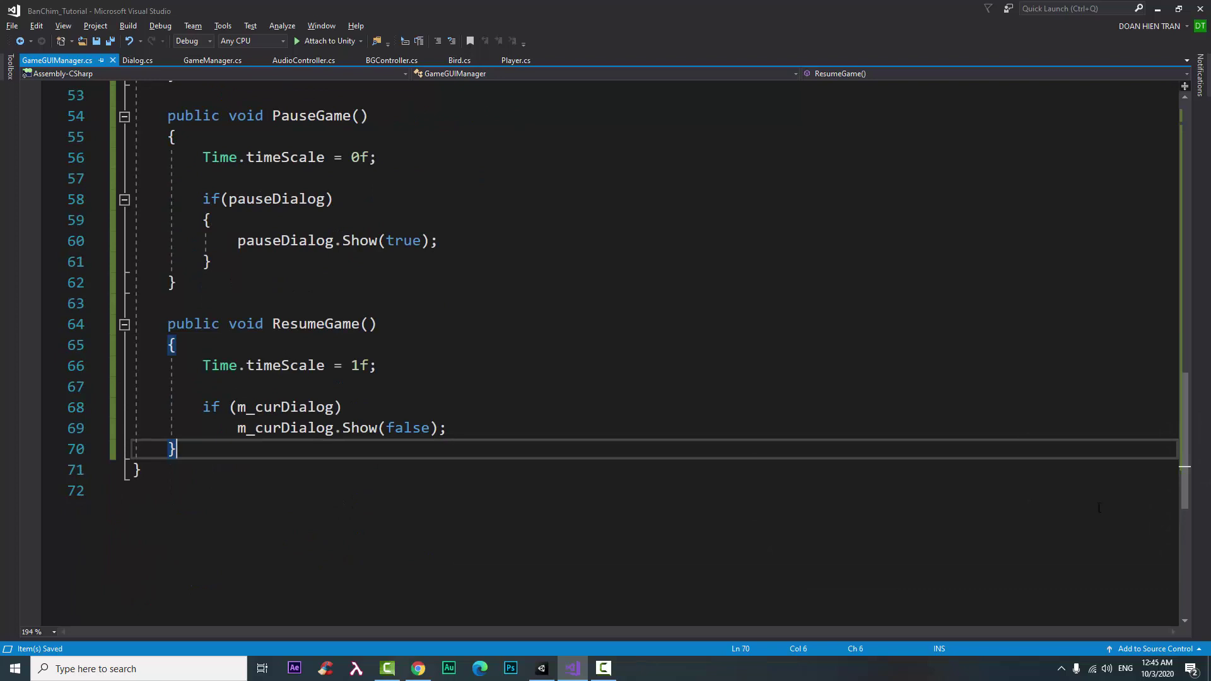
scroll(437, 490, "down", 2)
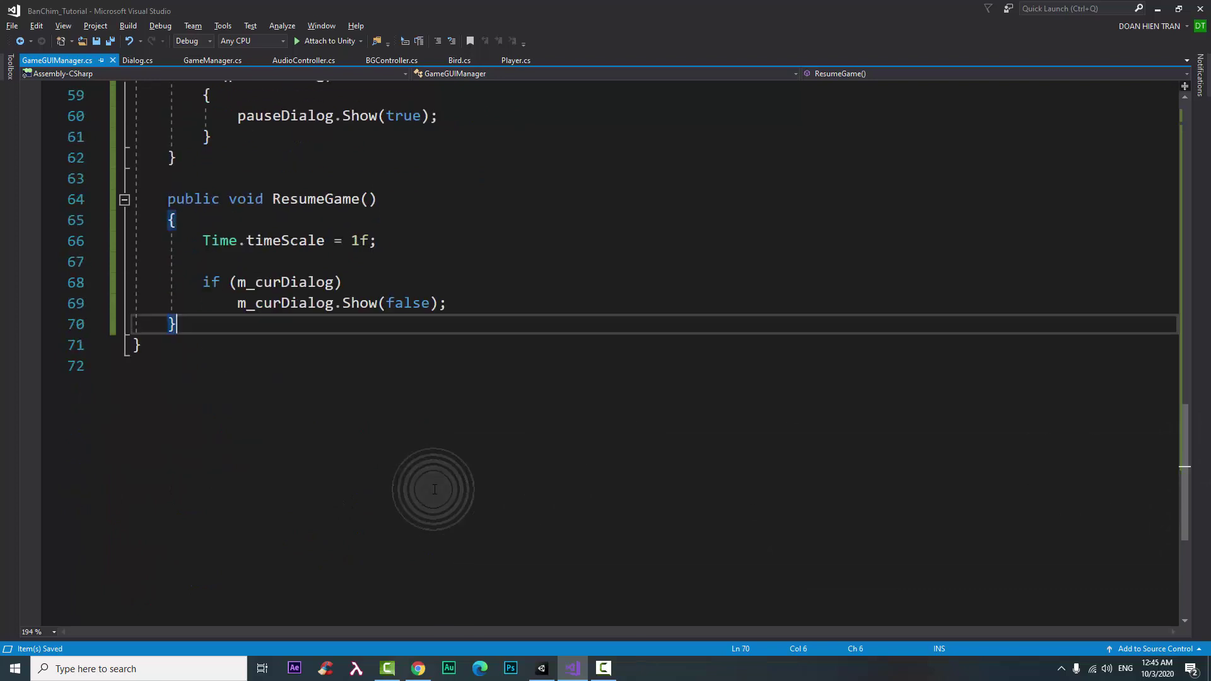
key("Return")
key("Return")
type("p")
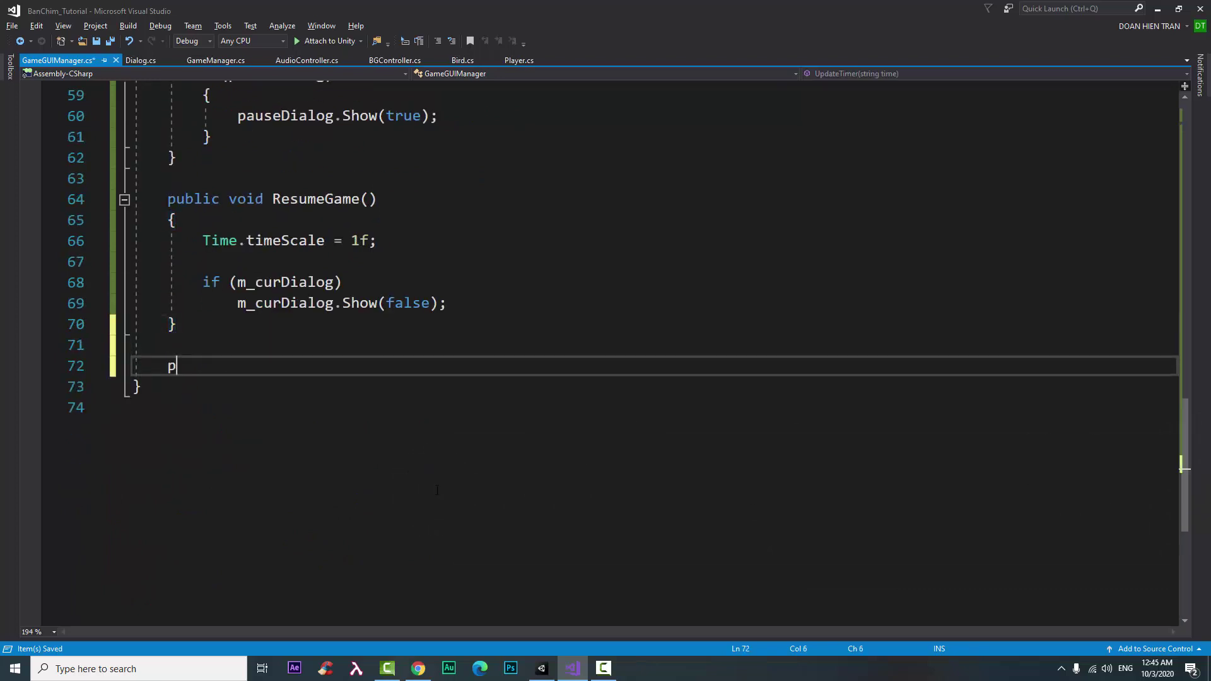
type("ublic void ")
type("Home")
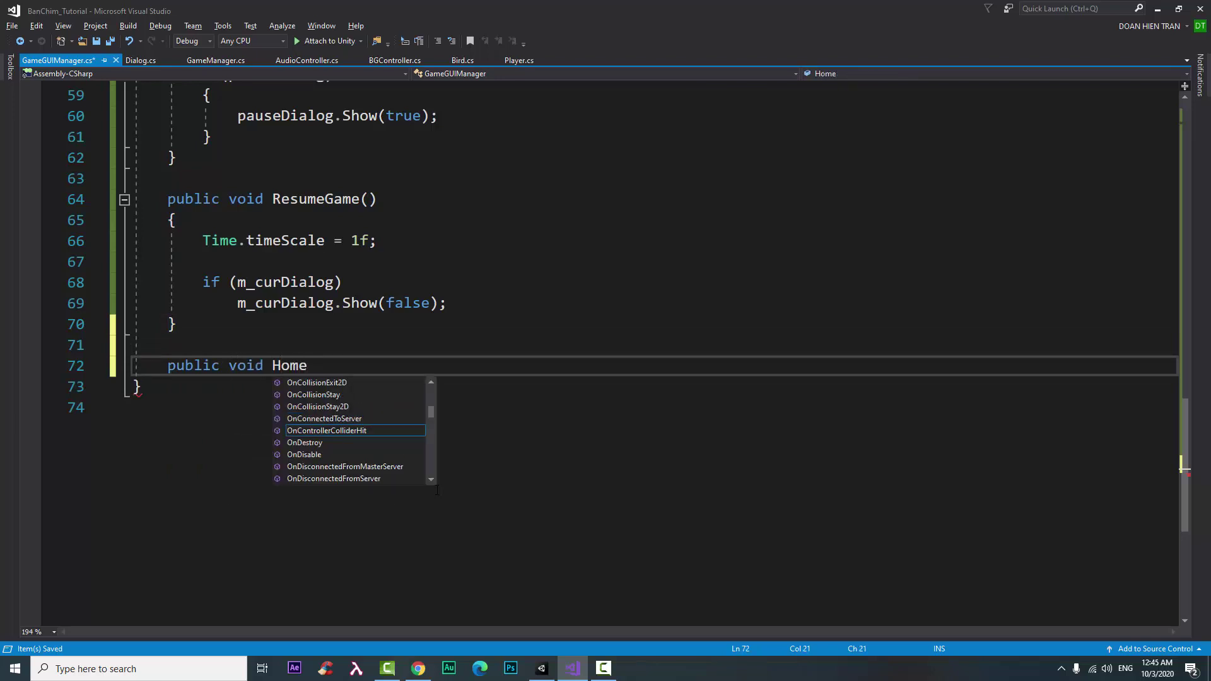
key("BackSpace")
key("BackSpace")
key("BackSpace")
key("BackSpace")
type("B")
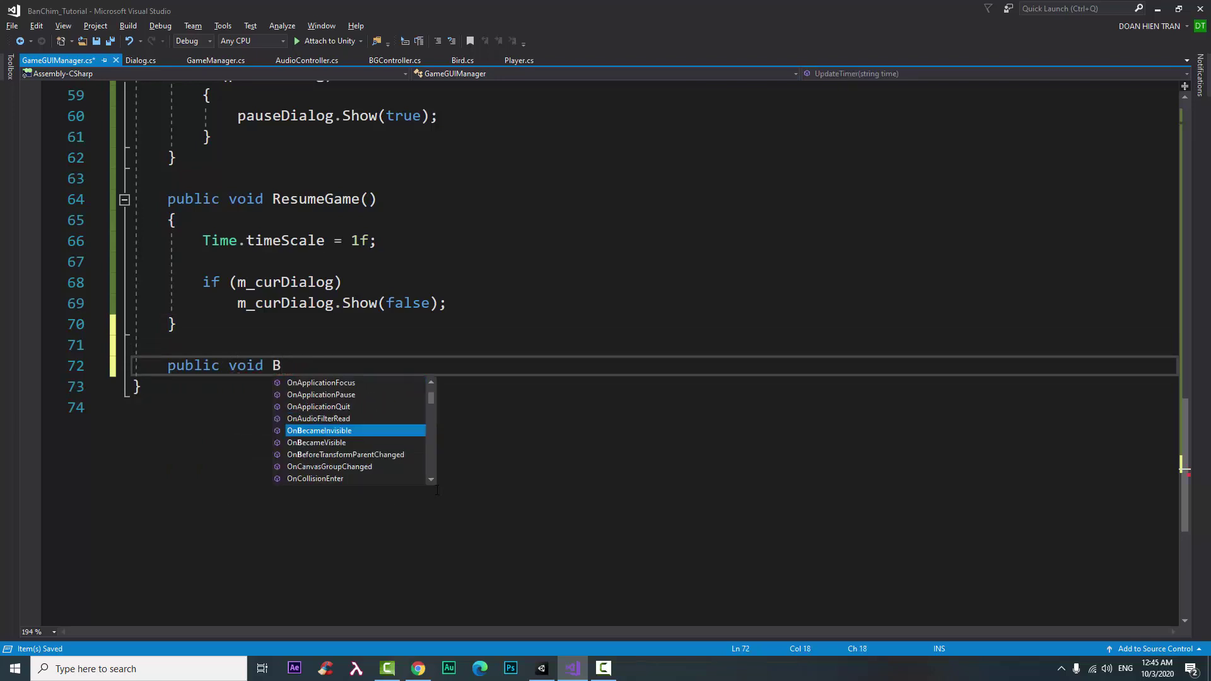
type("ackToH")
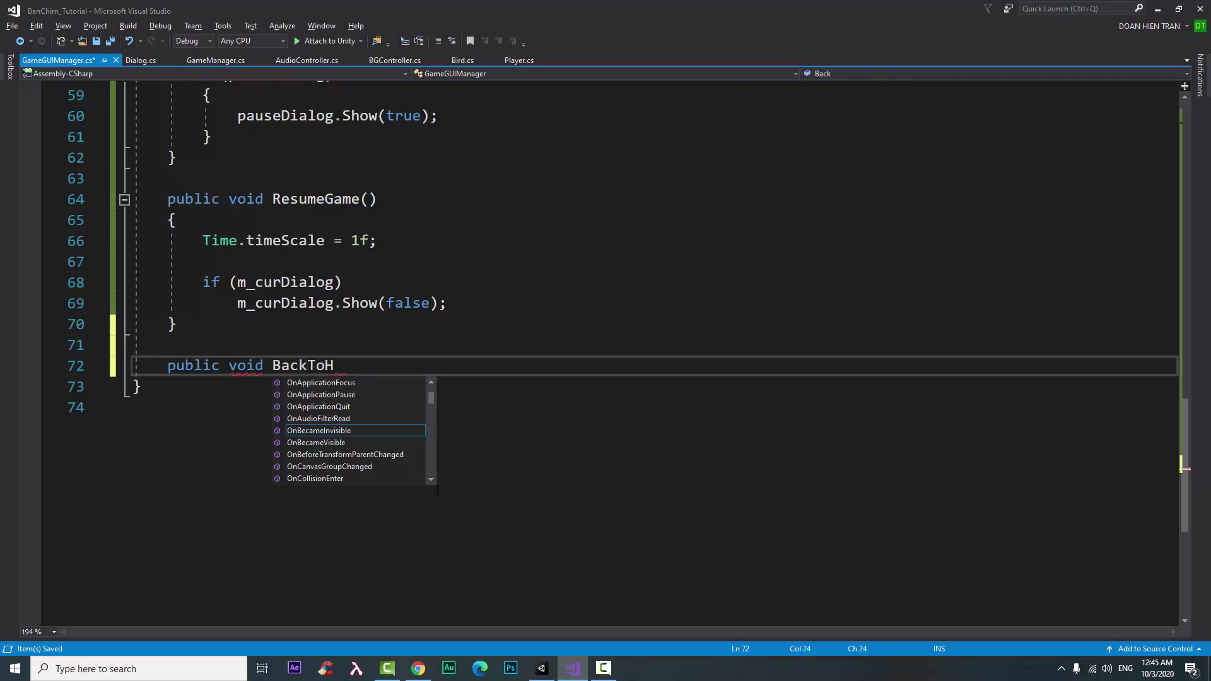
type("ome()")
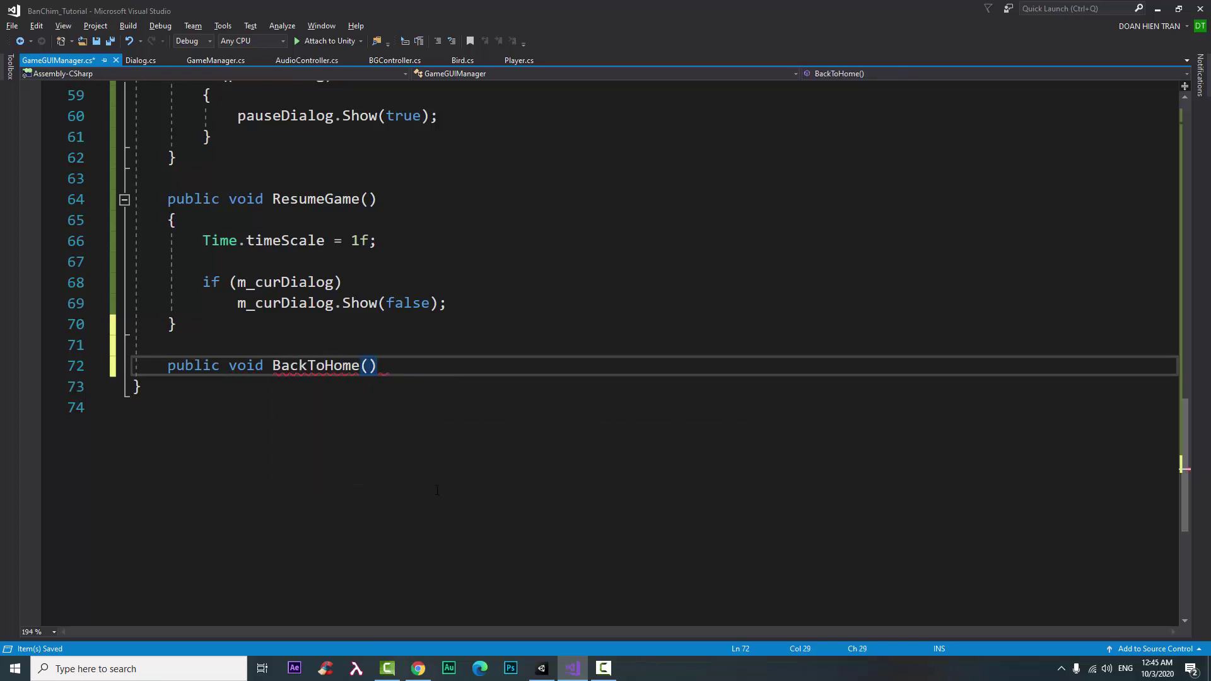
type("{")
key("Return")
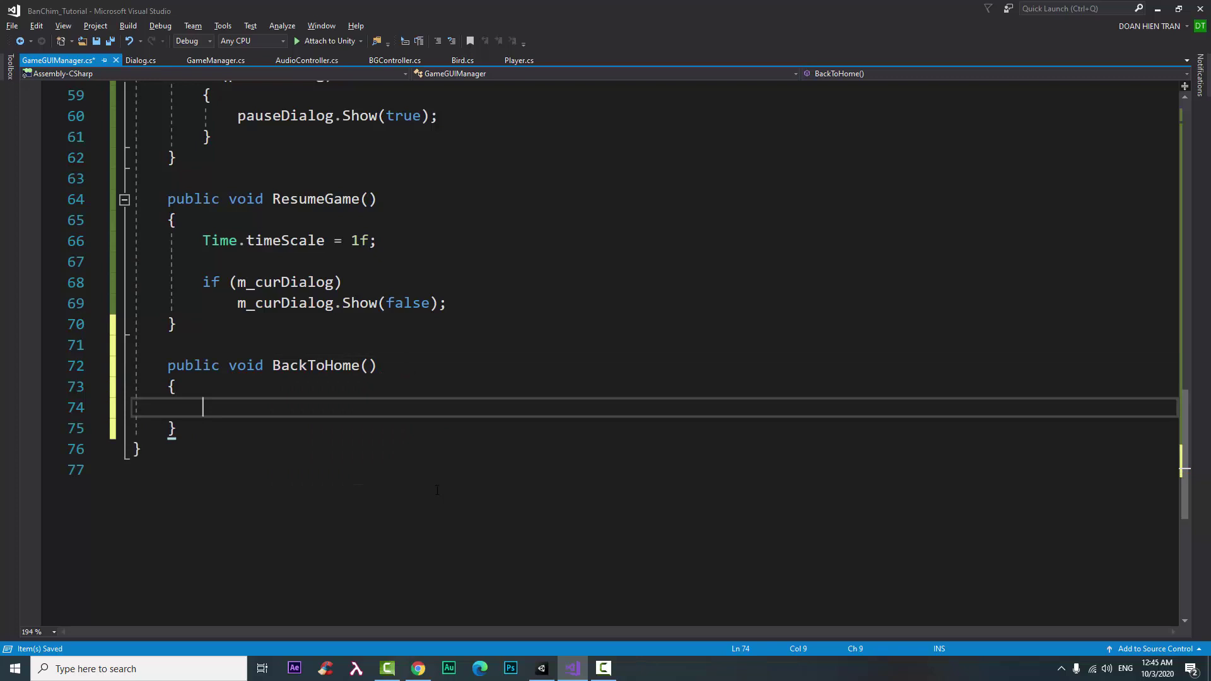
Step: Make BackToHome call ResumeGame() and save GameGUIManager.cs
type("i")
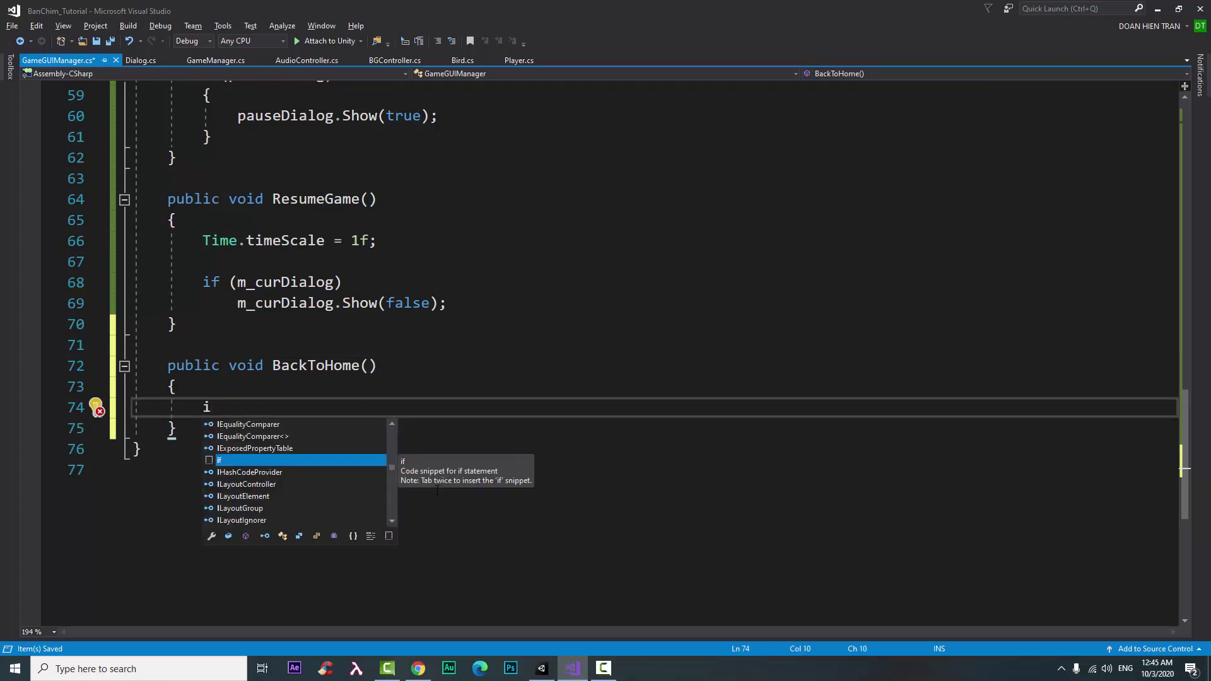
key("BackSpace")
type("re")
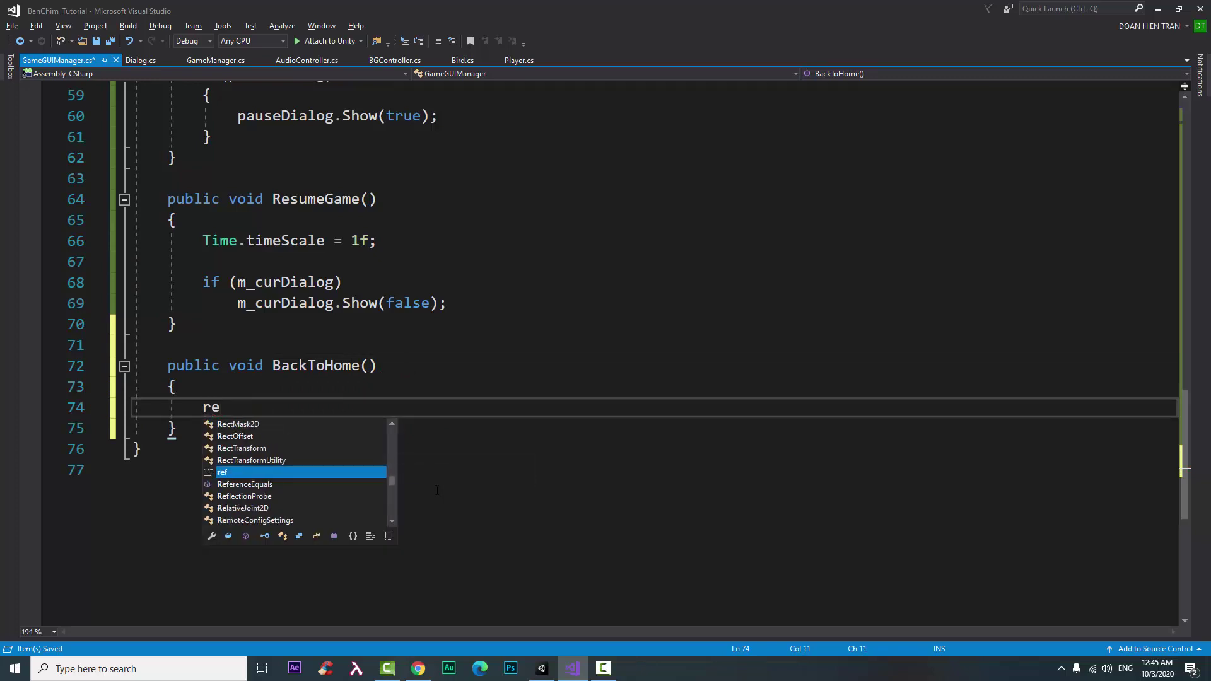
type("s")
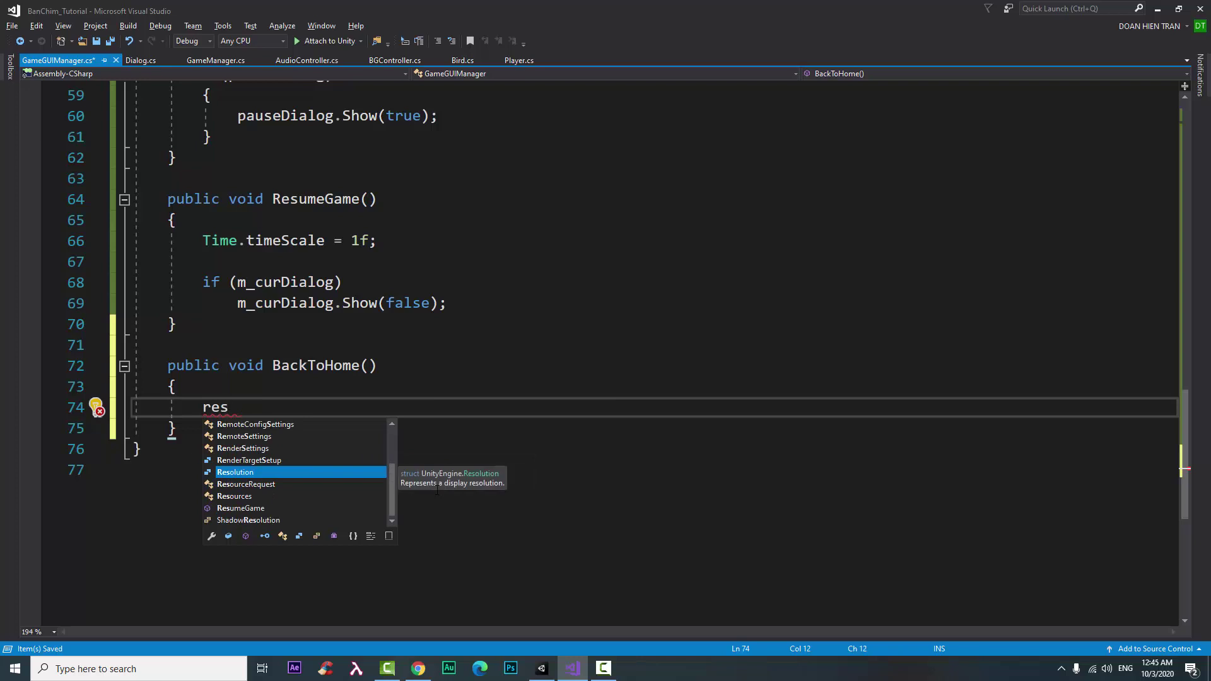
type("u")
key("Tab")
type("(")
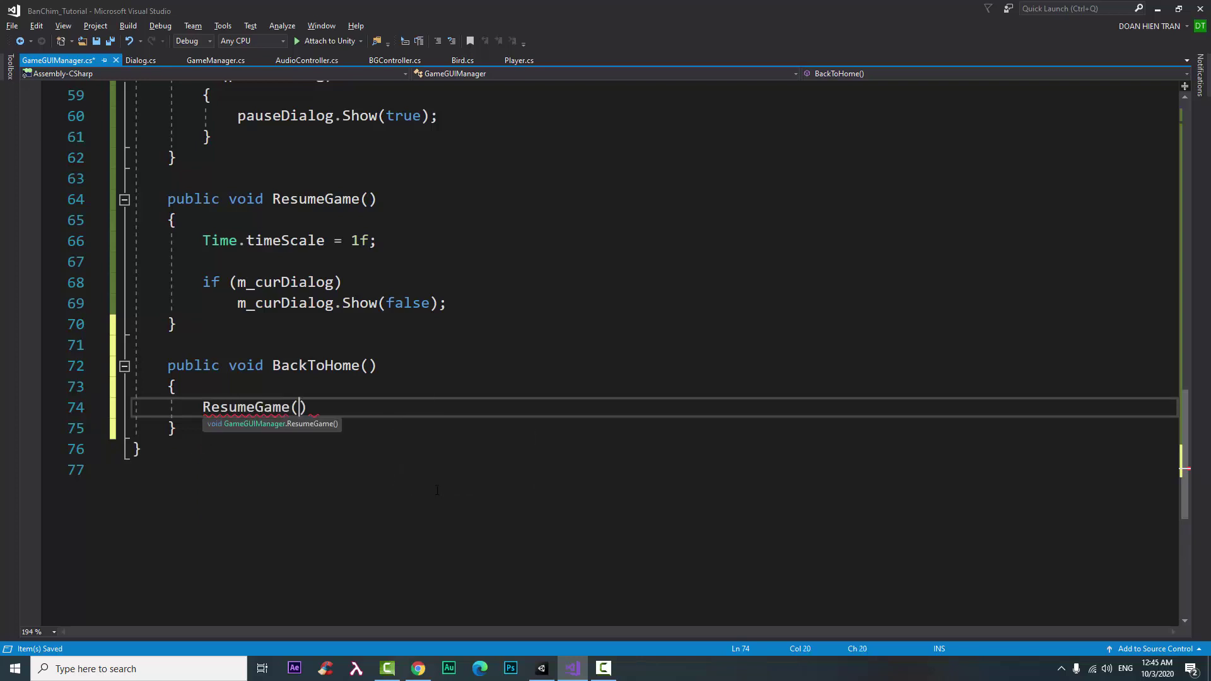
type(");")
key("ctrl+s")
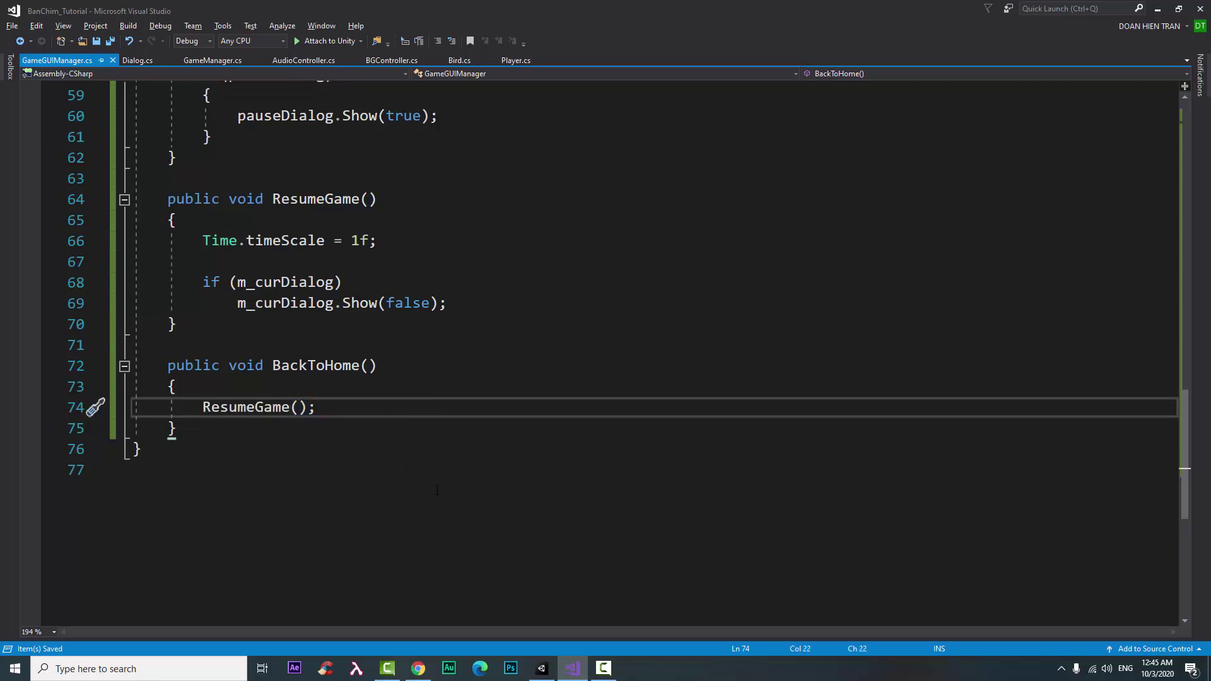
key("Return")
key("Return")
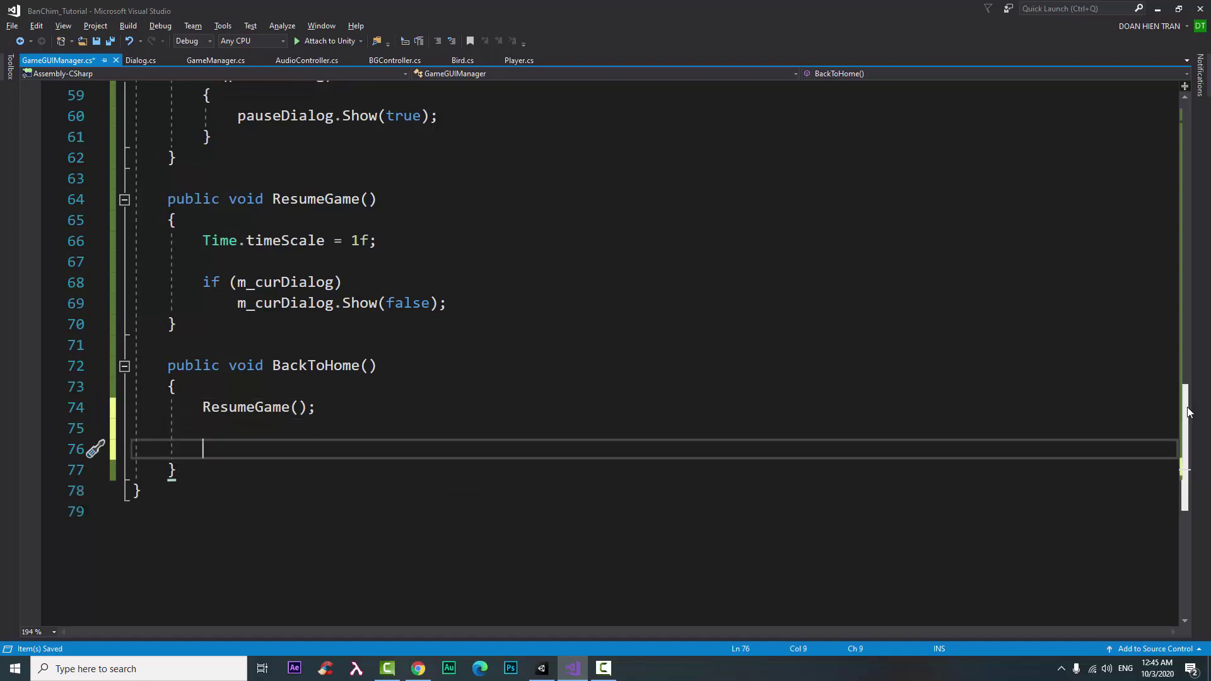
scroll(484, 112, "up", 14)
scroll(484, 112, "up", 5)
Step: Add 'using UnityEngine.SceneManagement;' below the UnityEngine.UI import
left_click(390, 155)
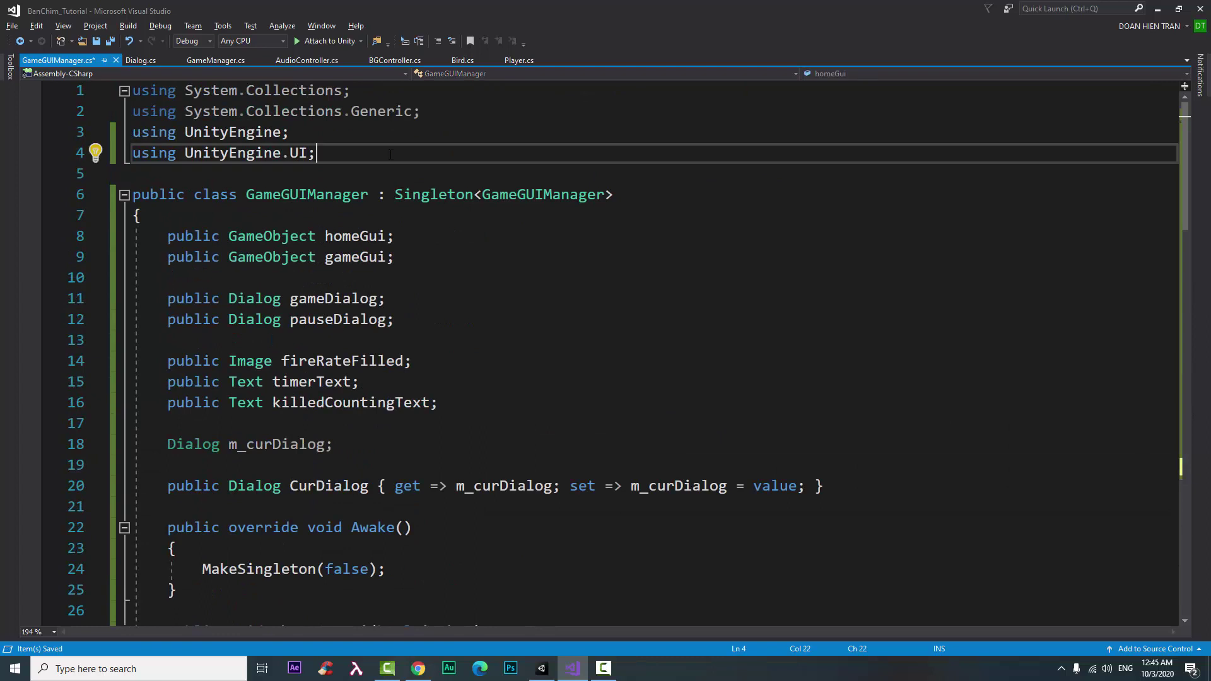
key("Return")
type("using ")
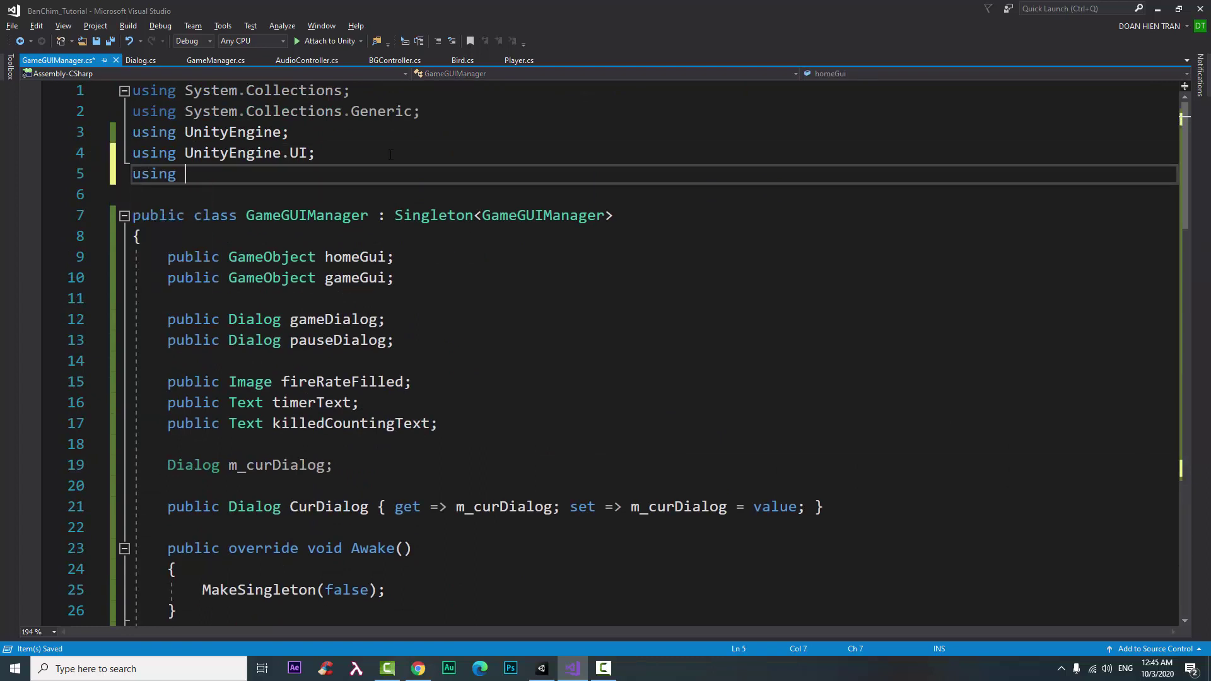
type("s")
type("c")
key("BackSpace")
key("BackSpace")
type("uni")
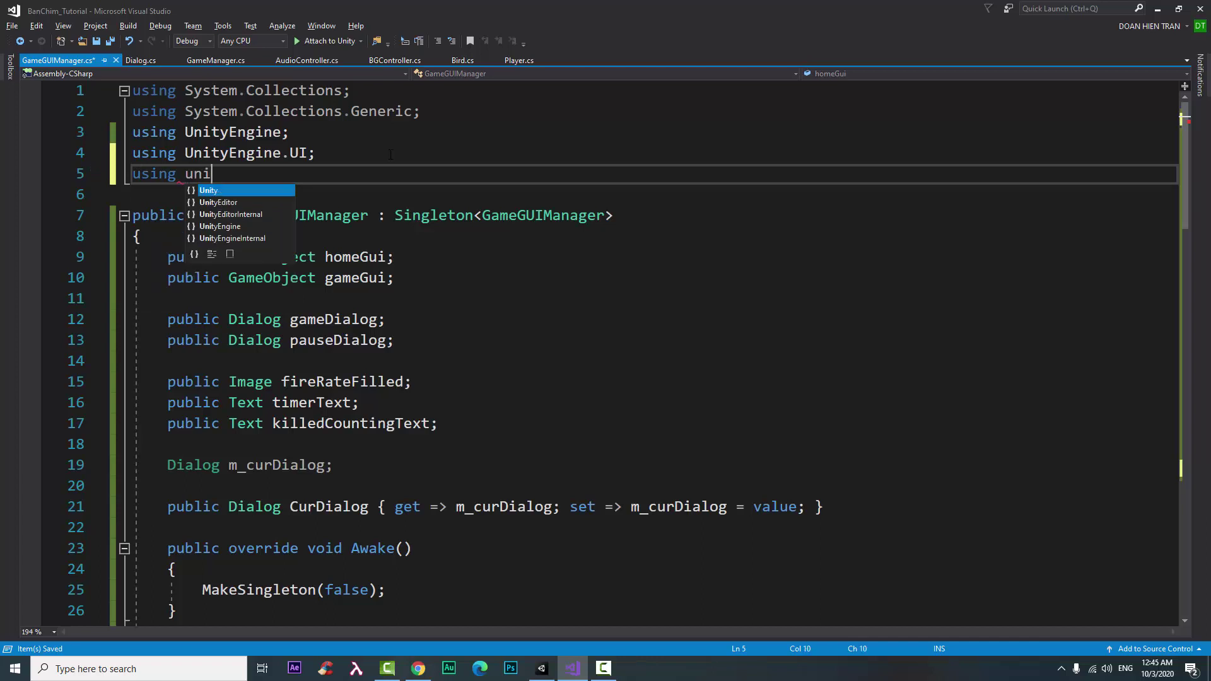
key("Down")
key("Down")
key("Down")
type(".")
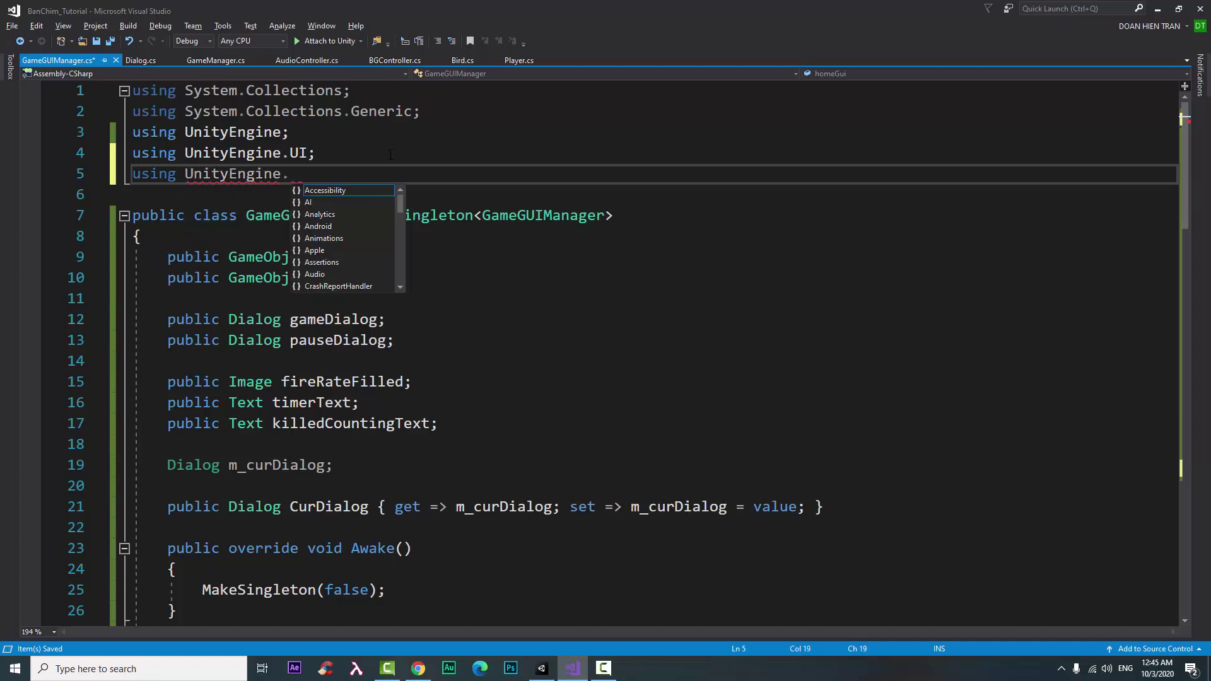
type("s")
key("Tab")
type(";")
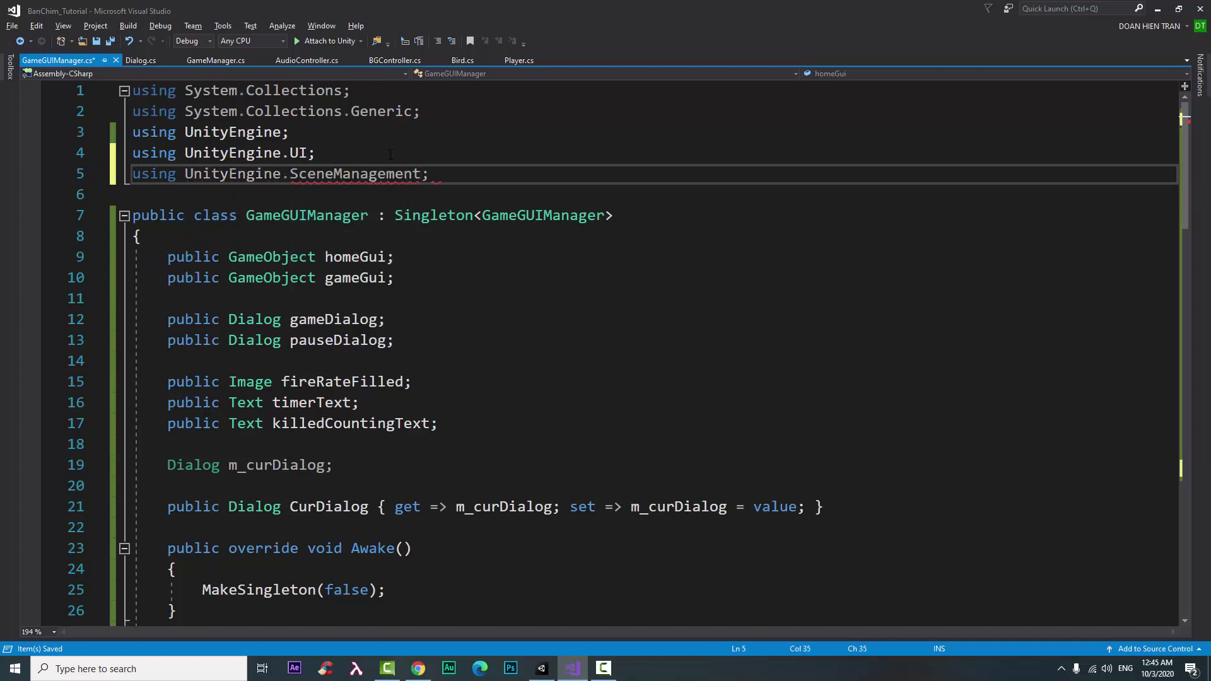
Step: Add SceneManager.LoadScene("Main"); after ResumeGame() in BackToHome and save
left_click_drag(1182, 161, 1149, 496)
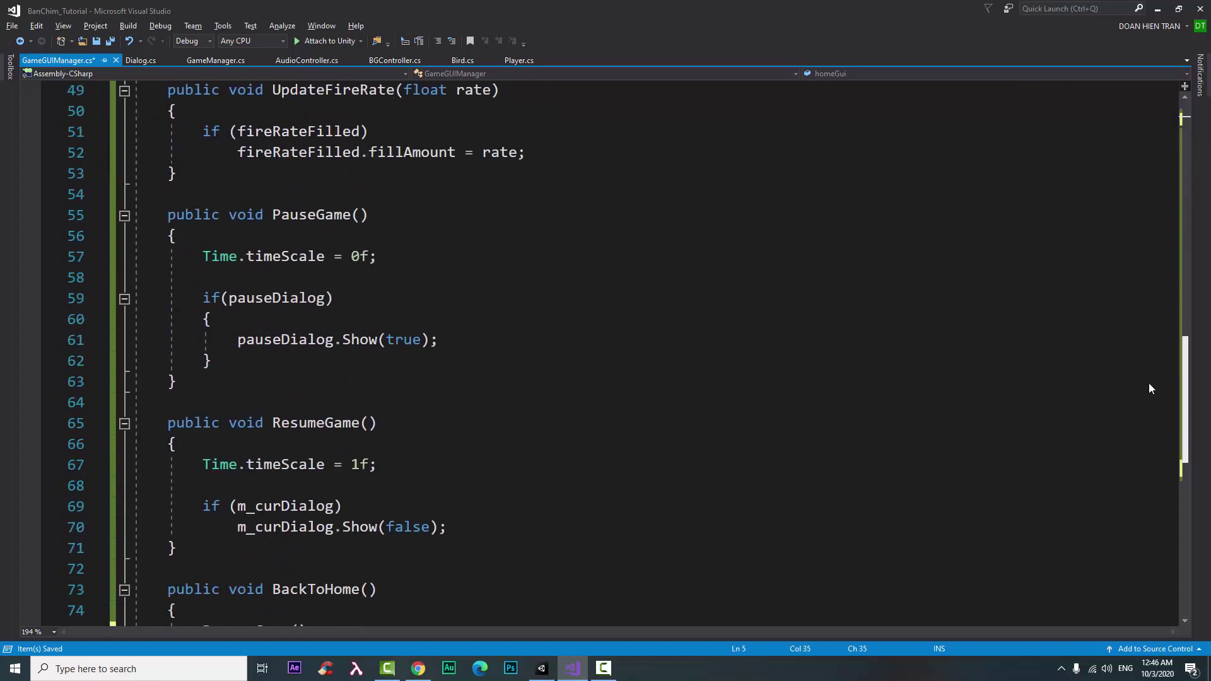
left_click(401, 291)
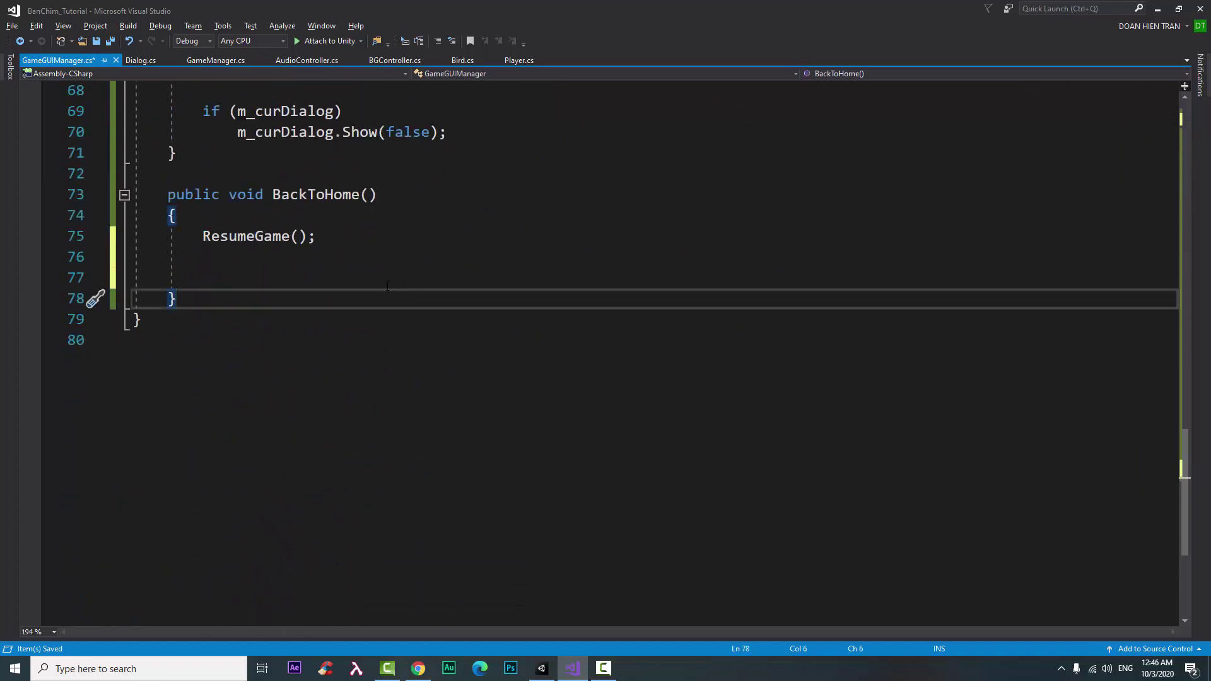
left_click(395, 276)
type("sc")
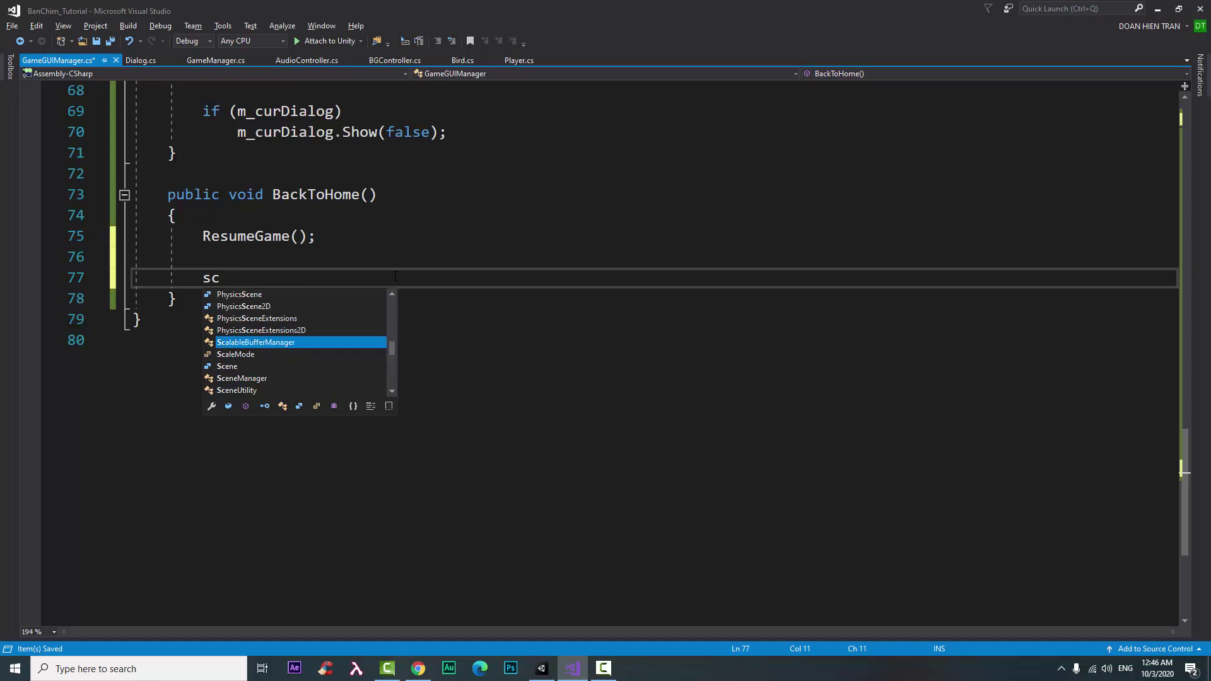
key("Down")
key("Down")
type(".")
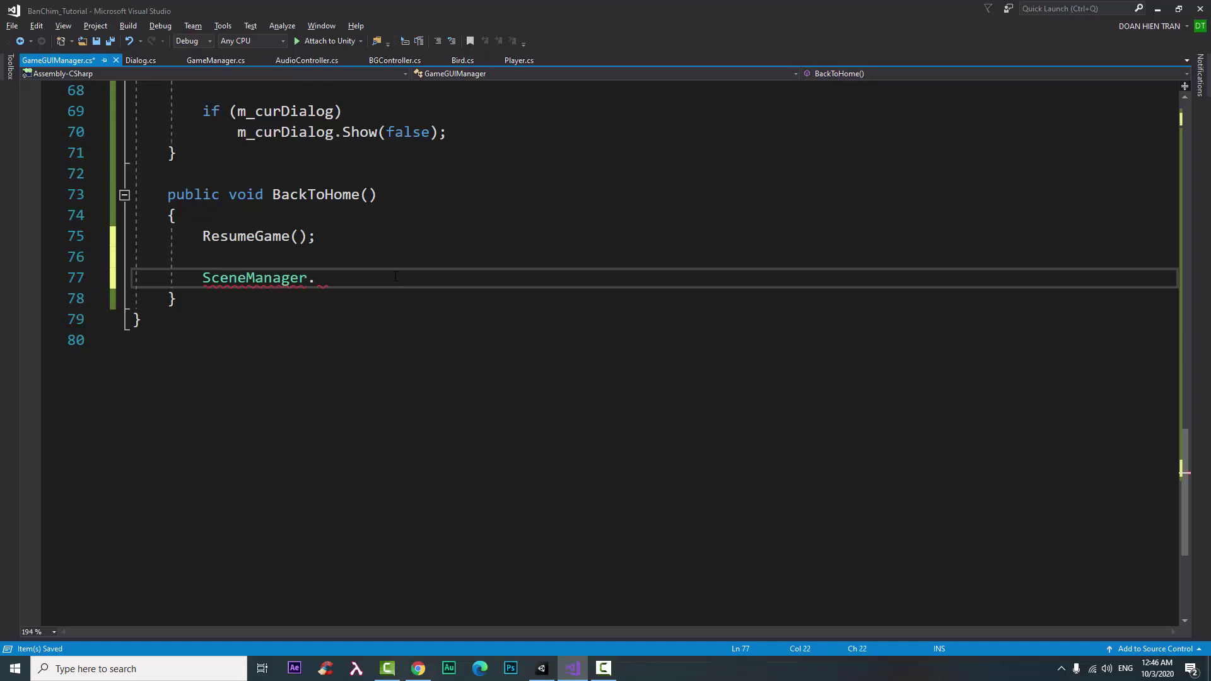
type("l")
key("Tab")
type("(")
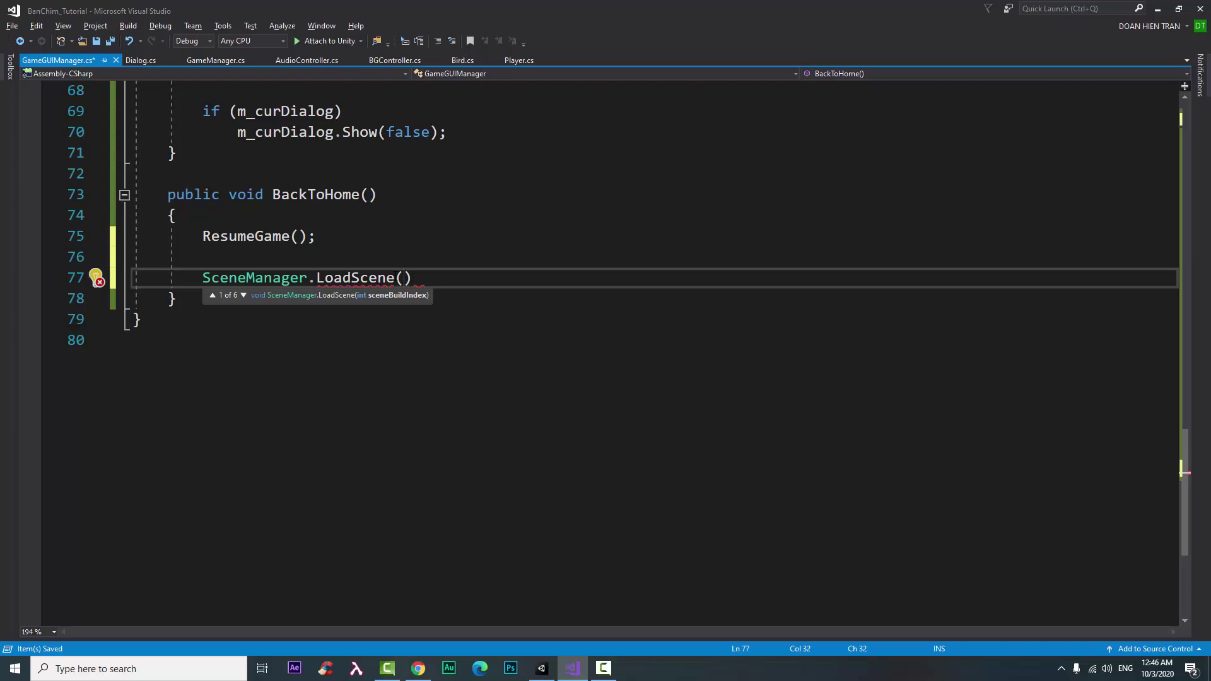
type("\"Ma")
type("in\")")
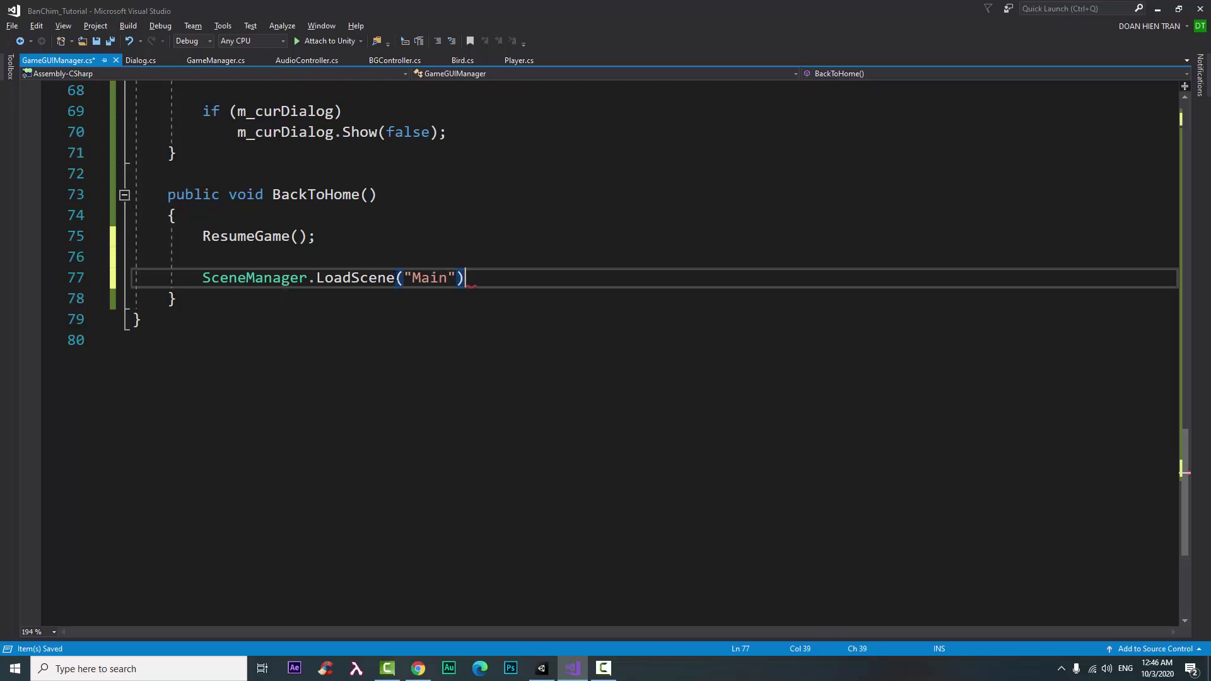
type(";")
key("ctrl+s")
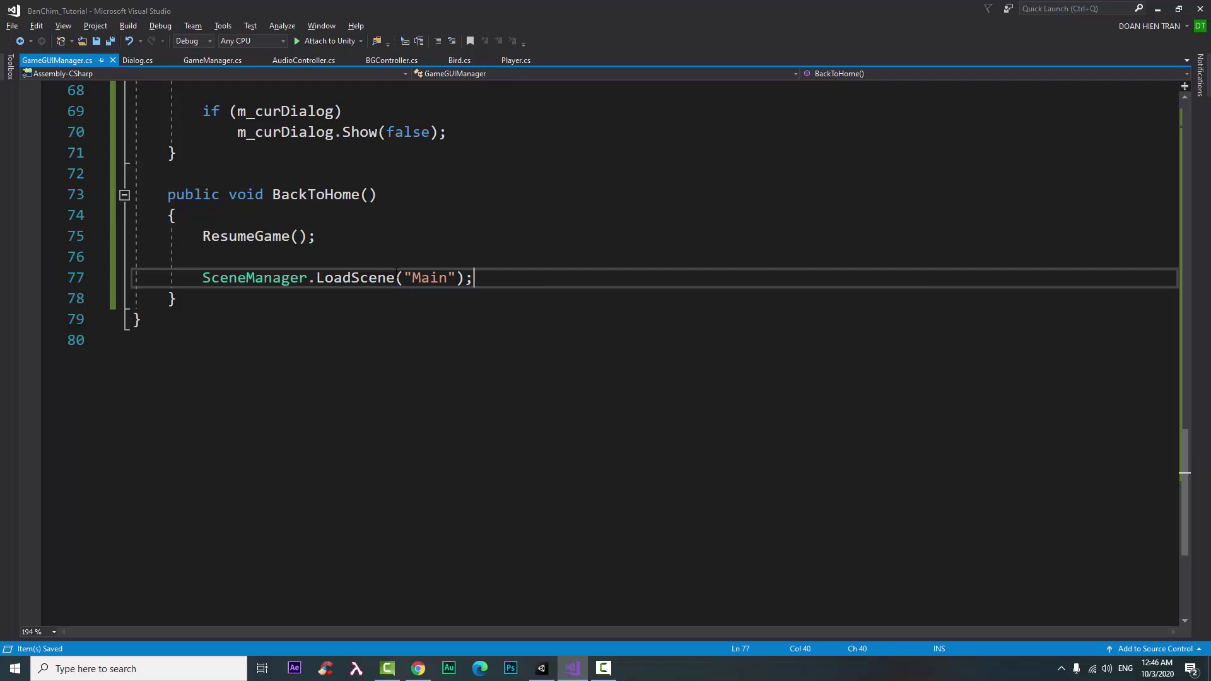
mouse_move(351, 285)
Step: Replace BackToHome's "Main" LoadScene argument with SceneManager.GetActiveScene().name
left_click_drag(405, 278, 456, 278)
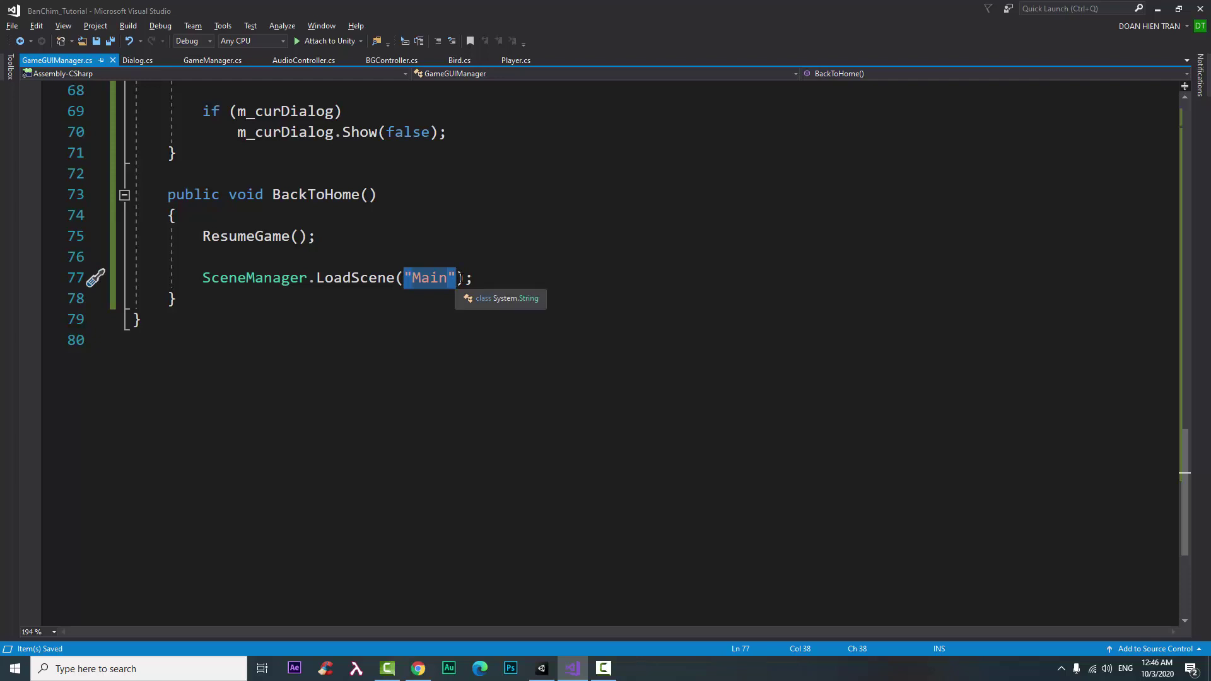
type("se")
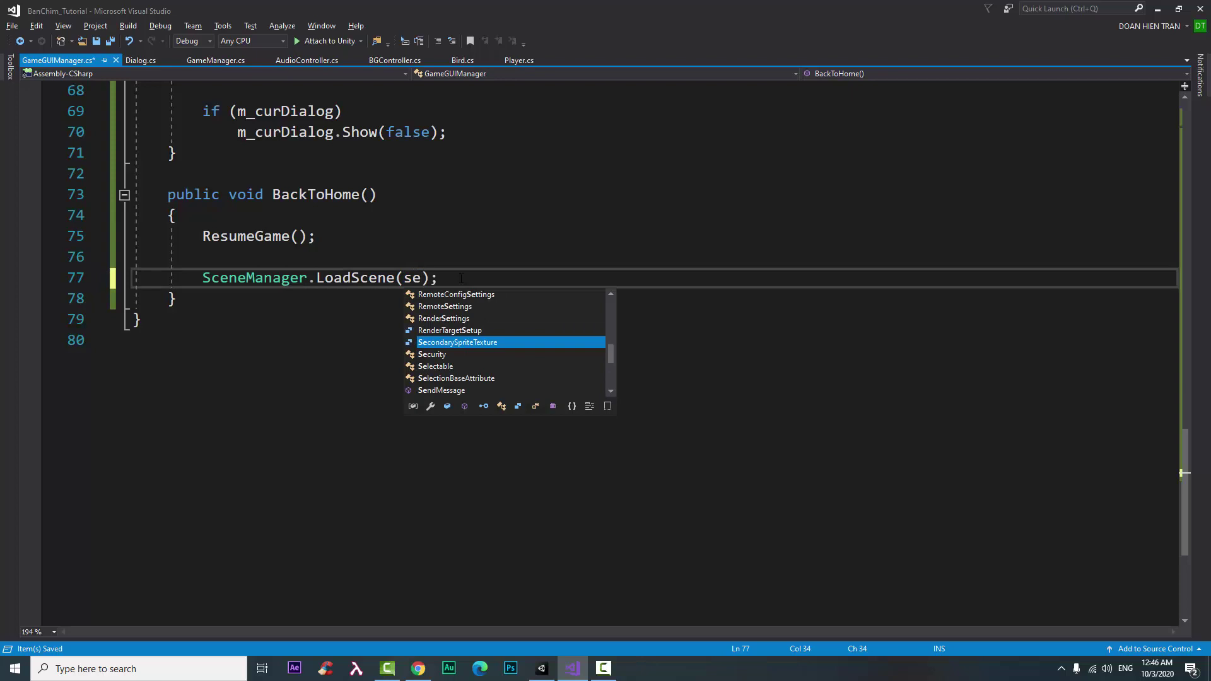
key("BackSpace")
type("c")
key("Tab")
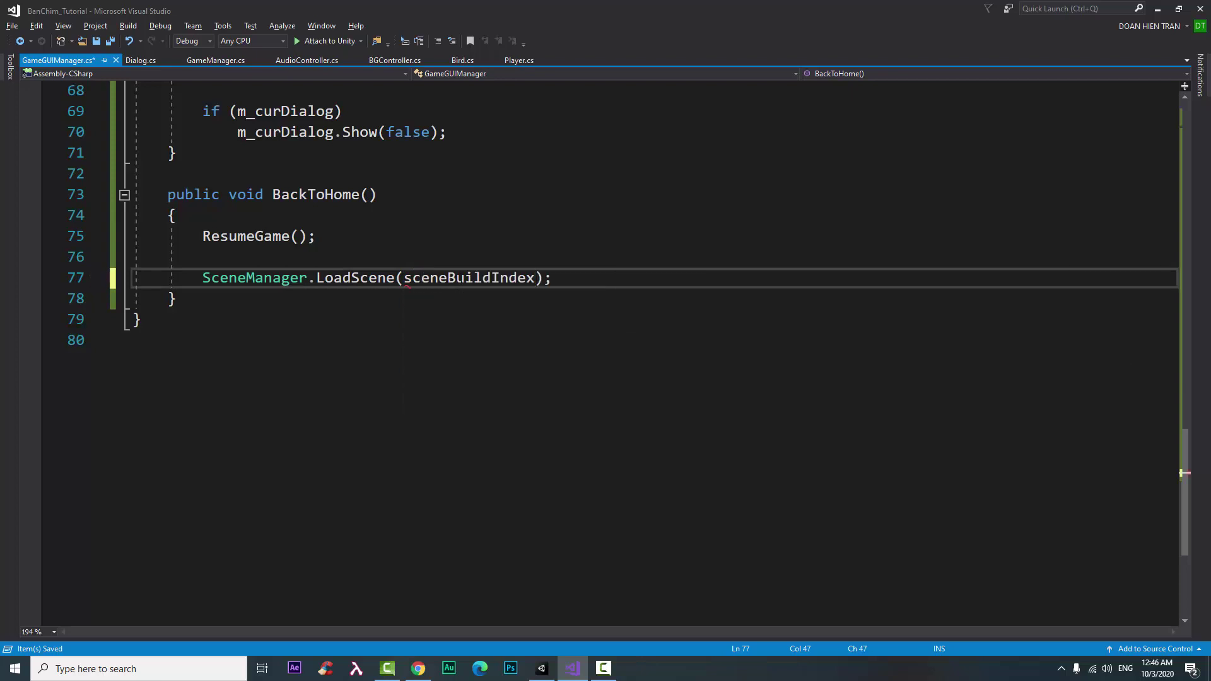
key("ctrl+z")
key("ctrl+space")
key("Tab")
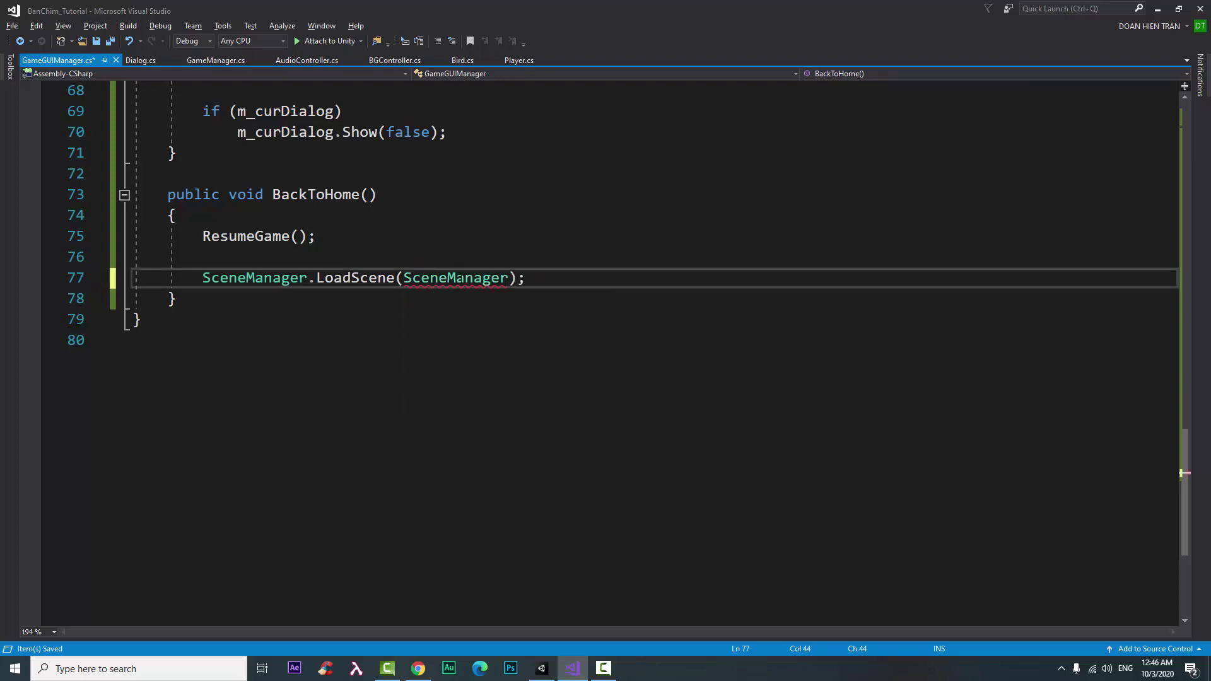
type(".get")
key("Tab")
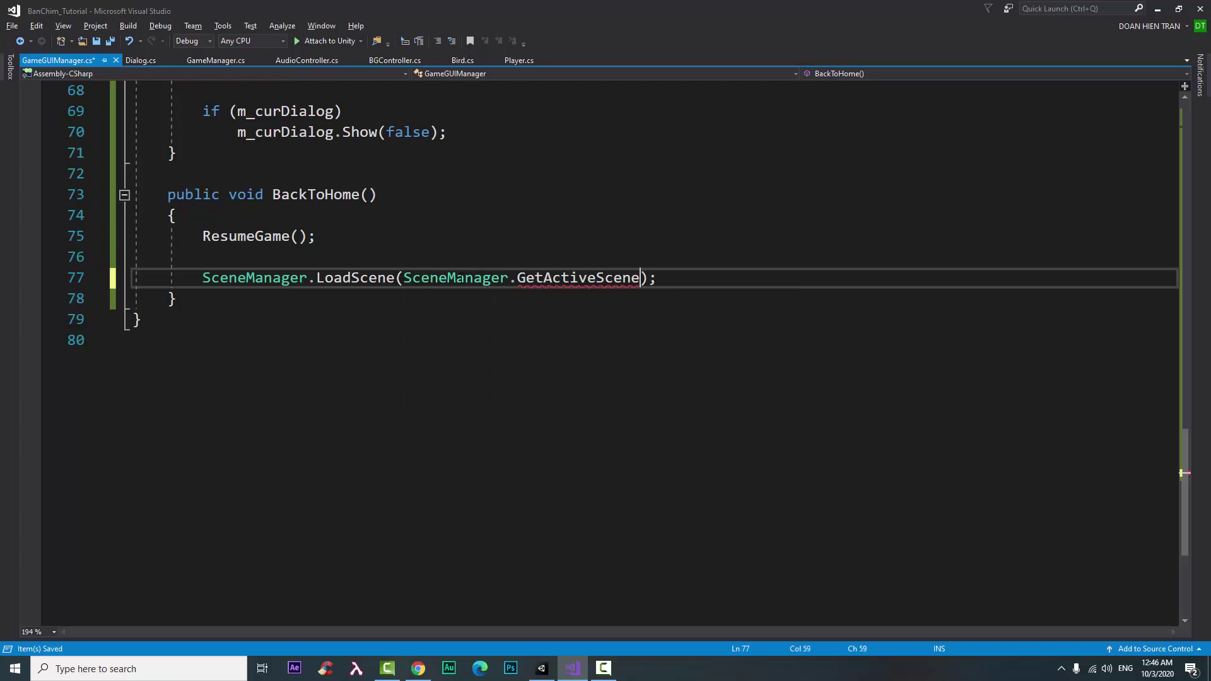
type("(")
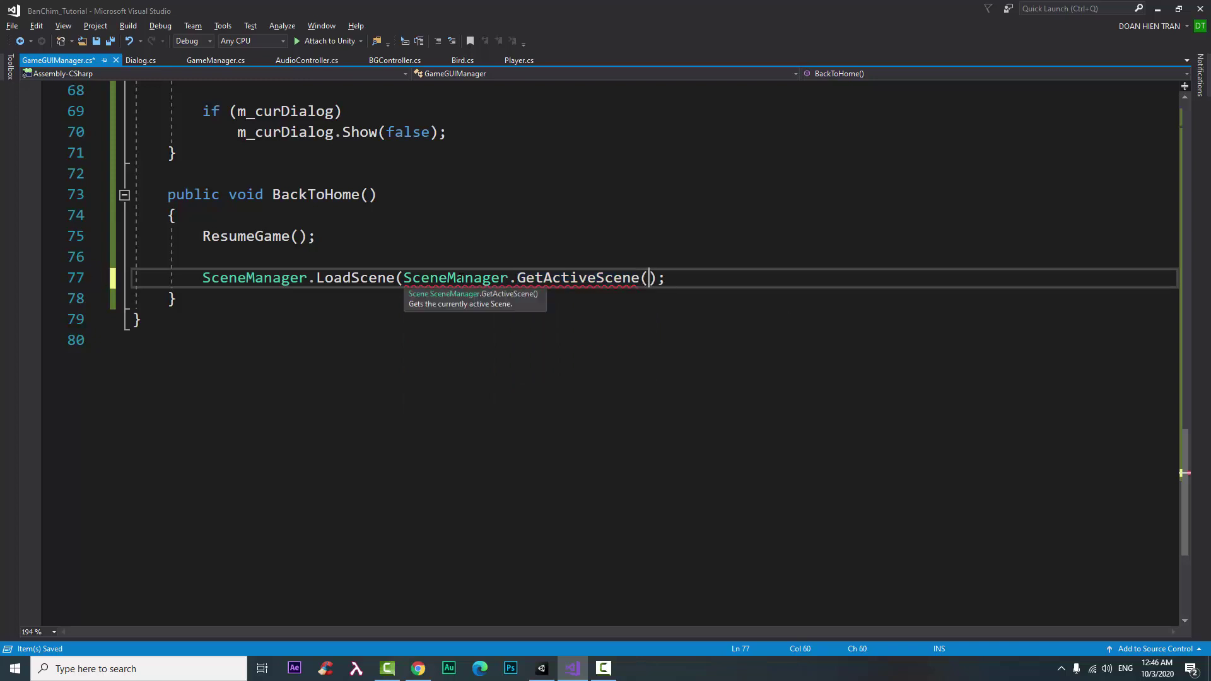
type(").")
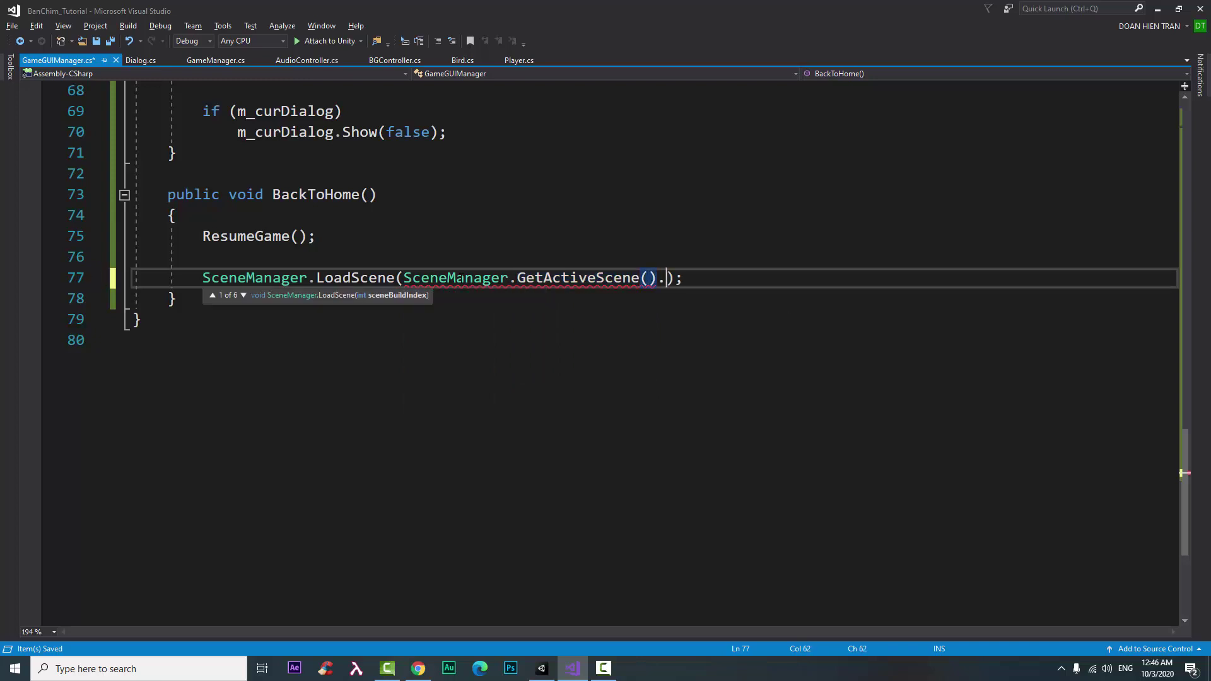
type("n")
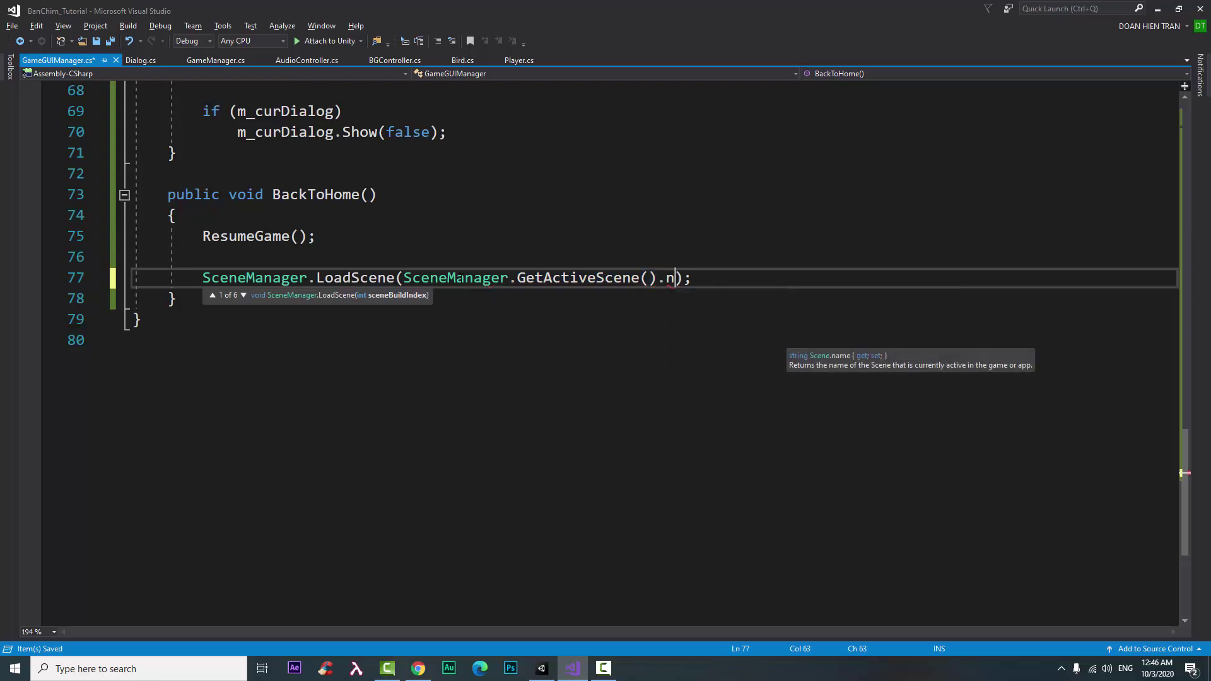
key("Tab")
Step: Save GameGUIManager.cs and open a blank line below the BackToHome method
key("ctrl+s")
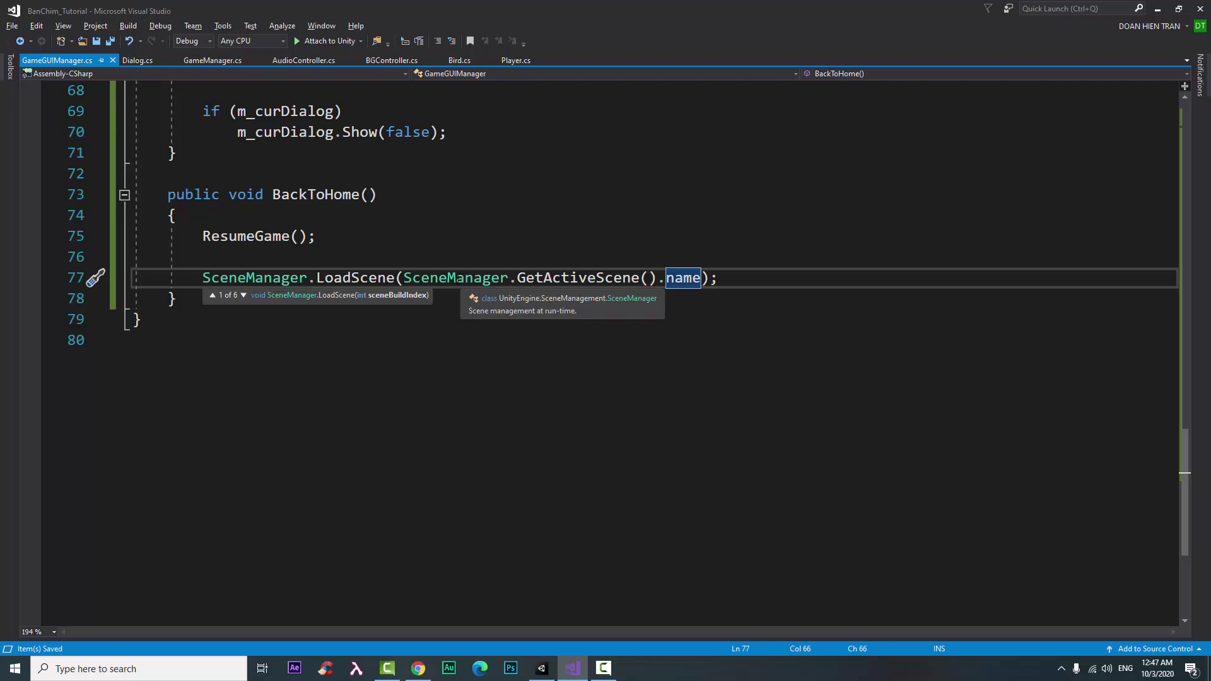
key("Down")
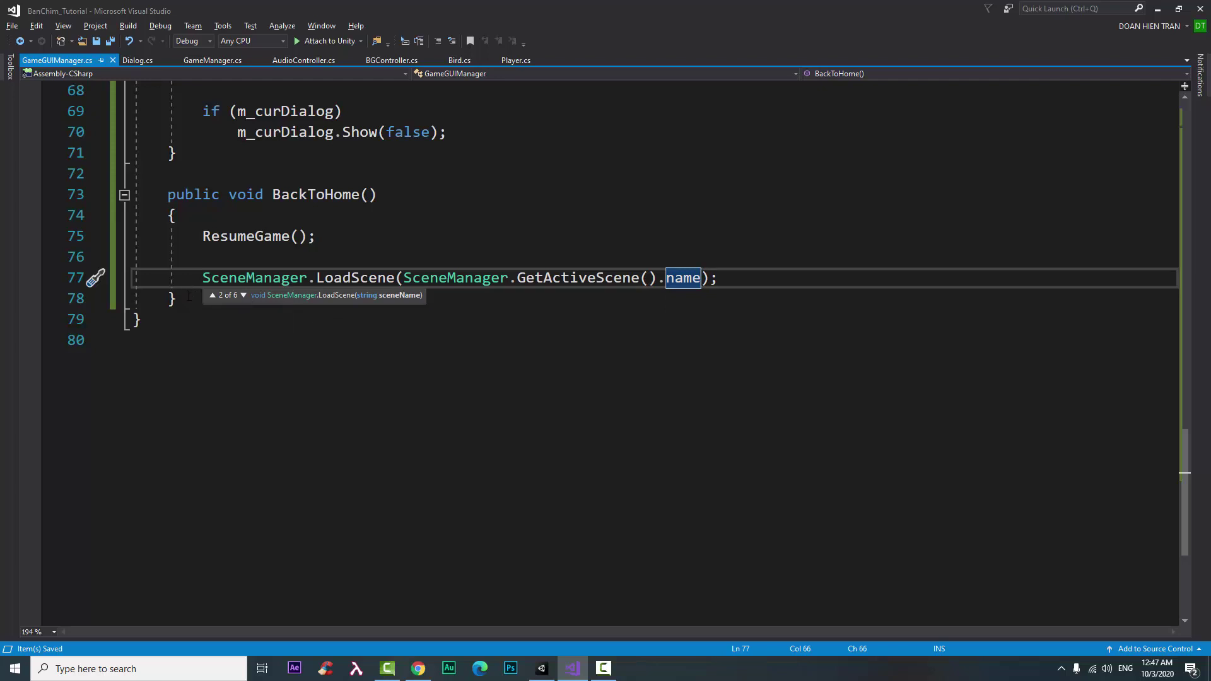
left_click(183, 299)
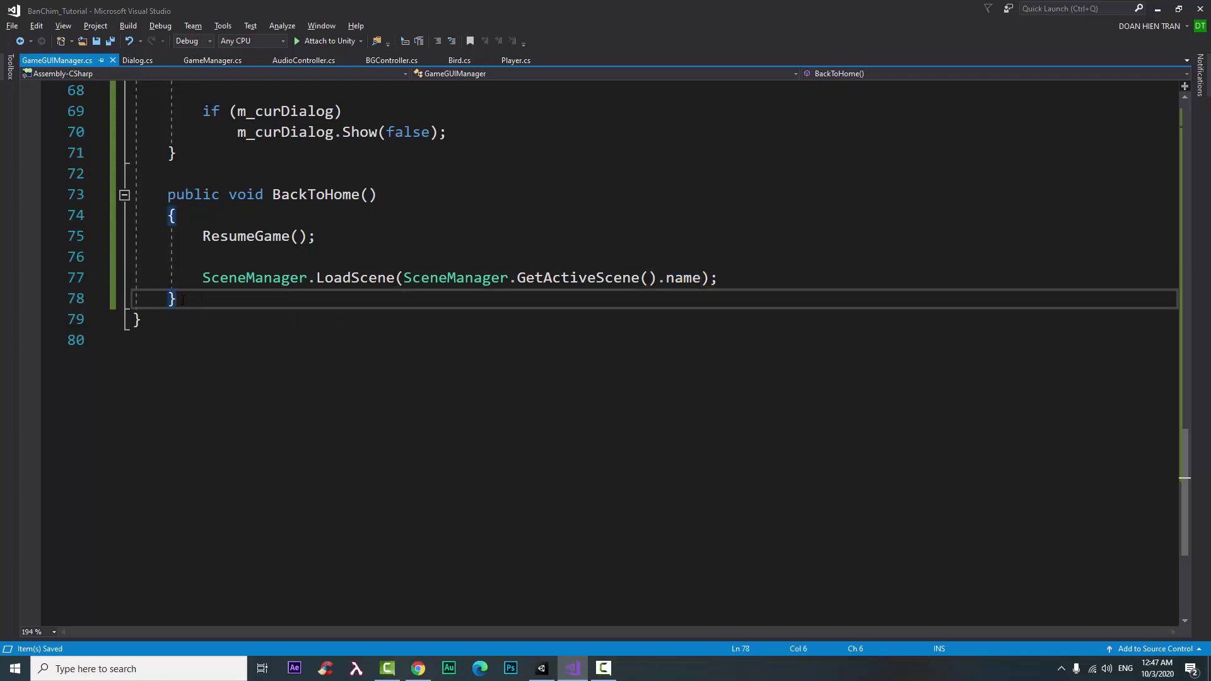
key("Return")
key("Return")
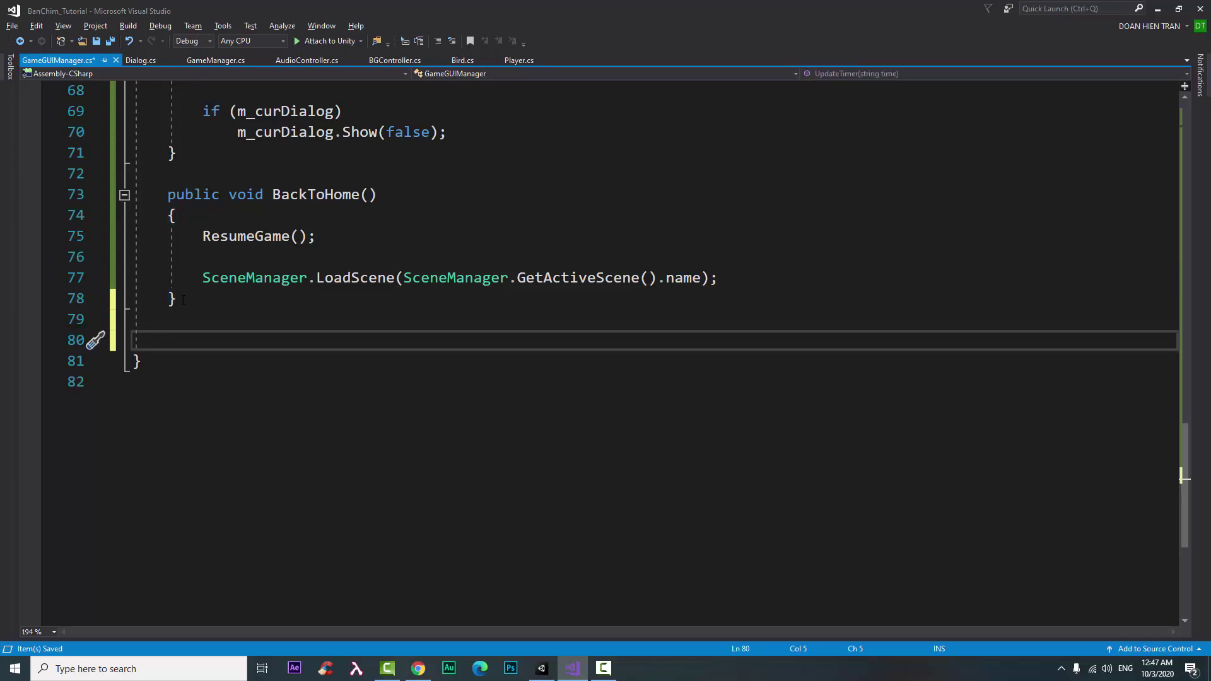
Step: Declare a new public void Replay() method below BackToHome
type("public ")
type("v")
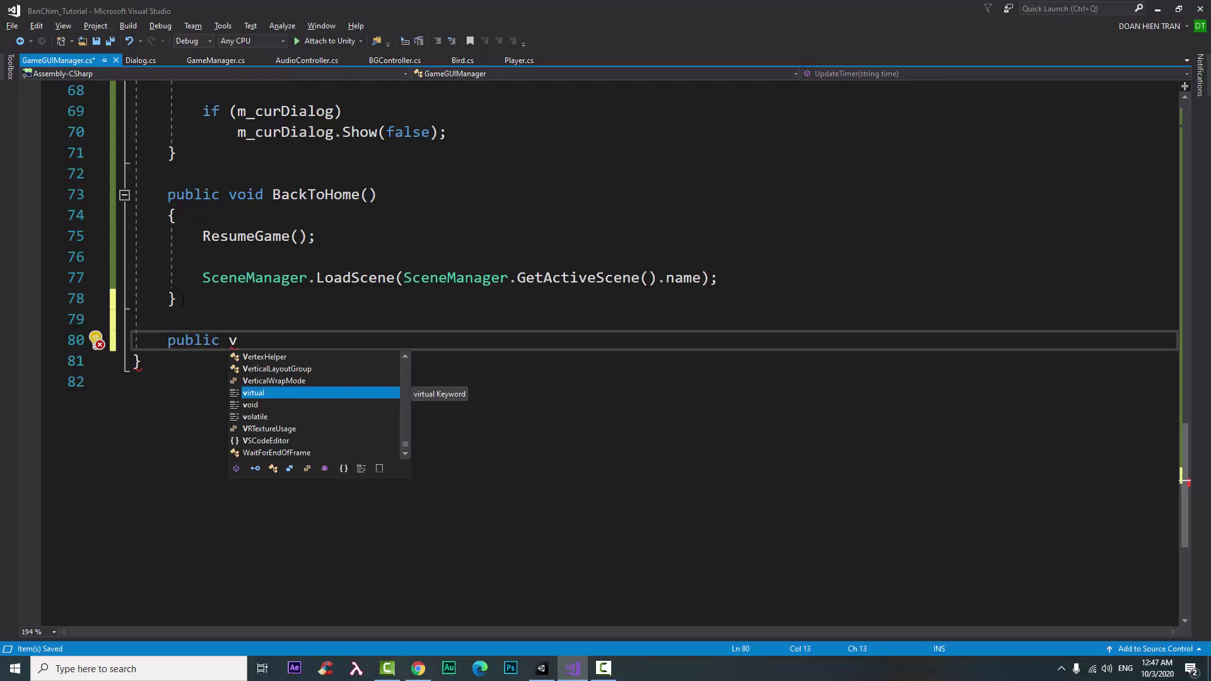
type("oid ")
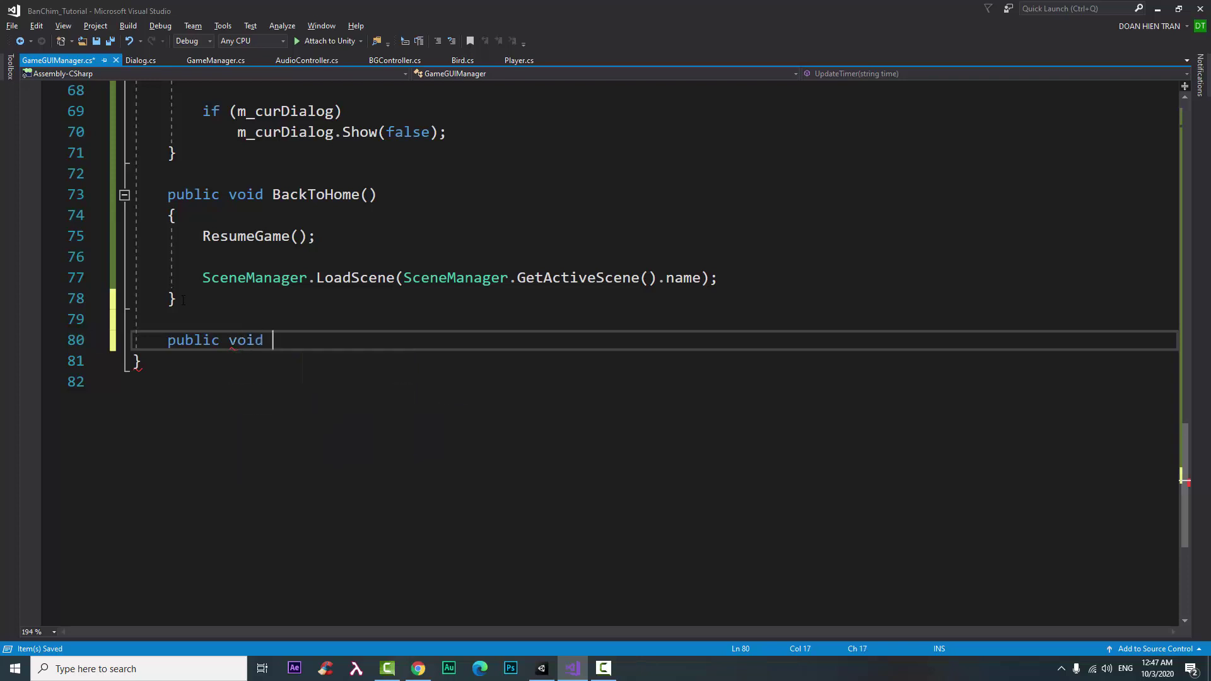
type("Re(")
key("ctrl+z")
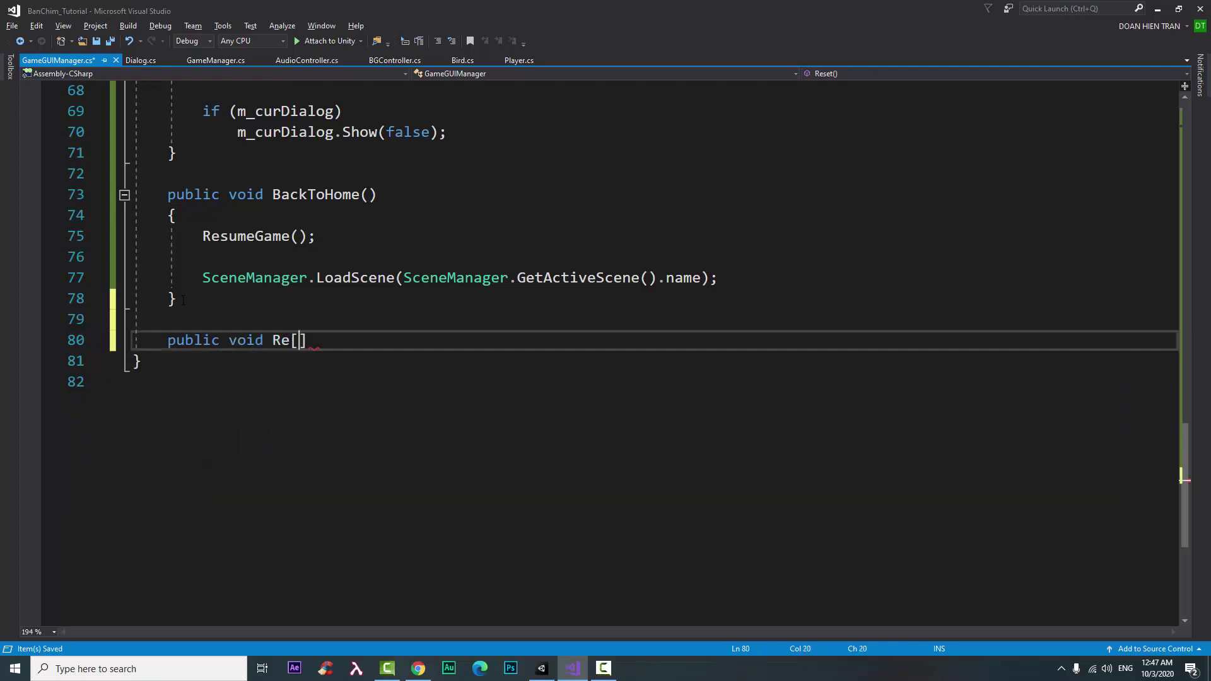
key("BackSpace")
key("BackSpace")
type("play")
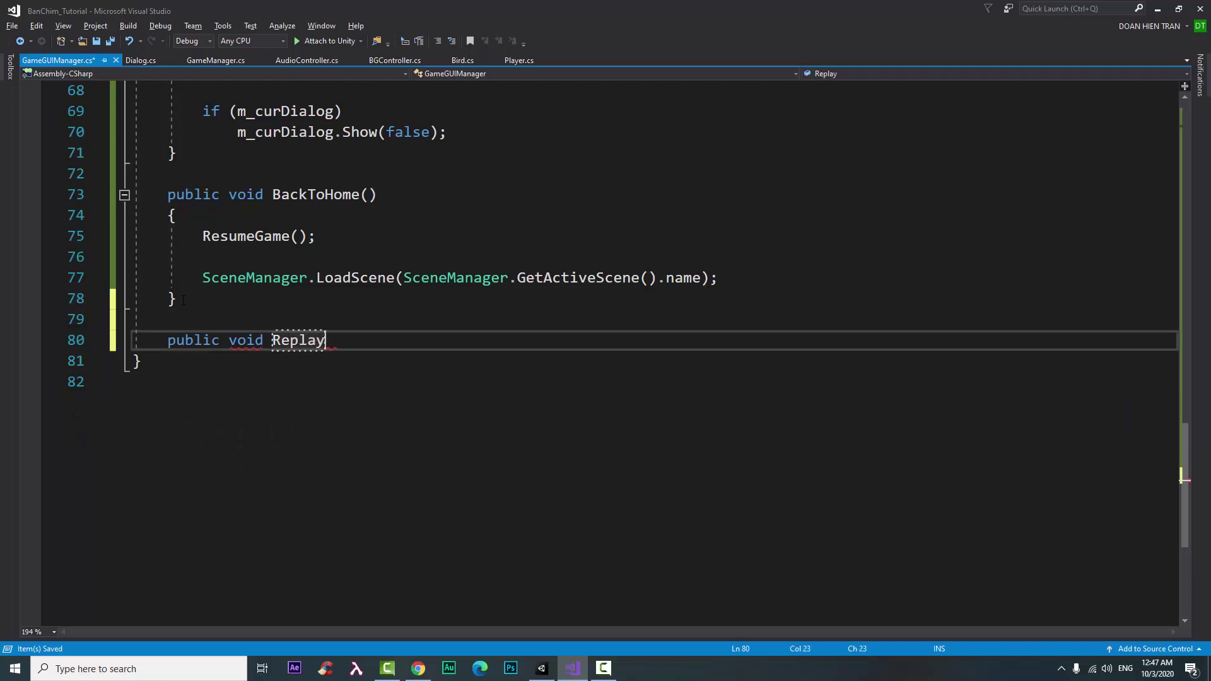
type("(")
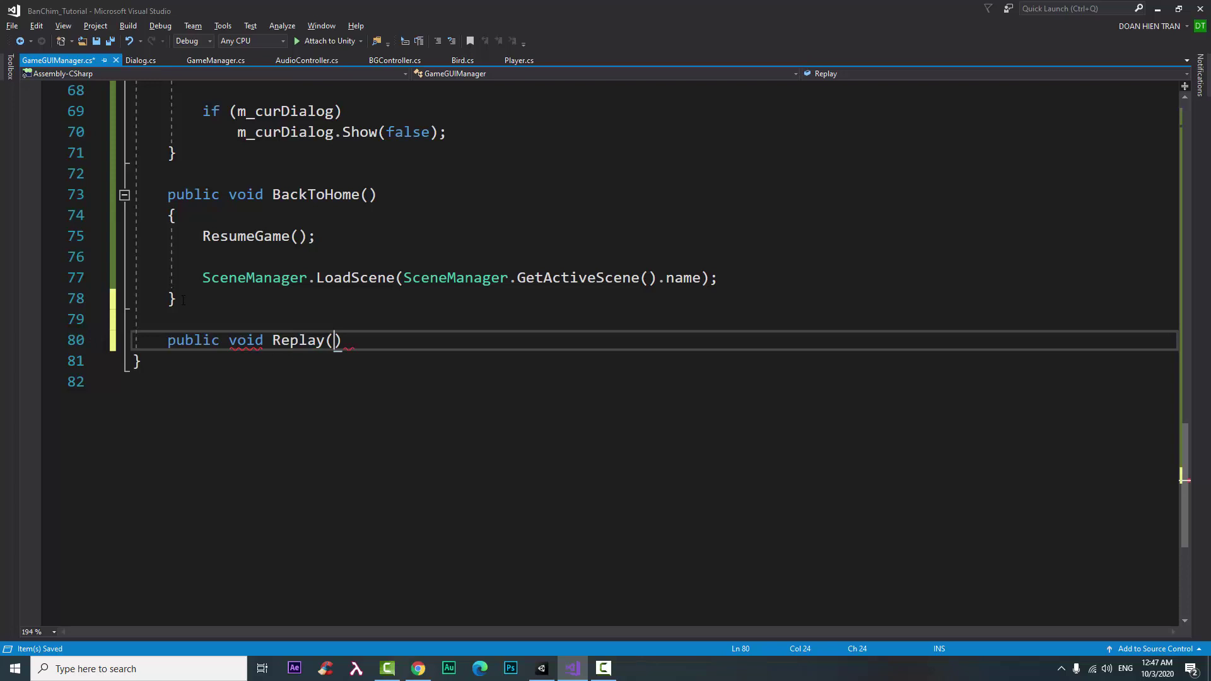
type(") {")
key("Return")
Step: In Replay, hide the current dialog with if(m_curDialog) m_curDialog.Show(false);
type("i")
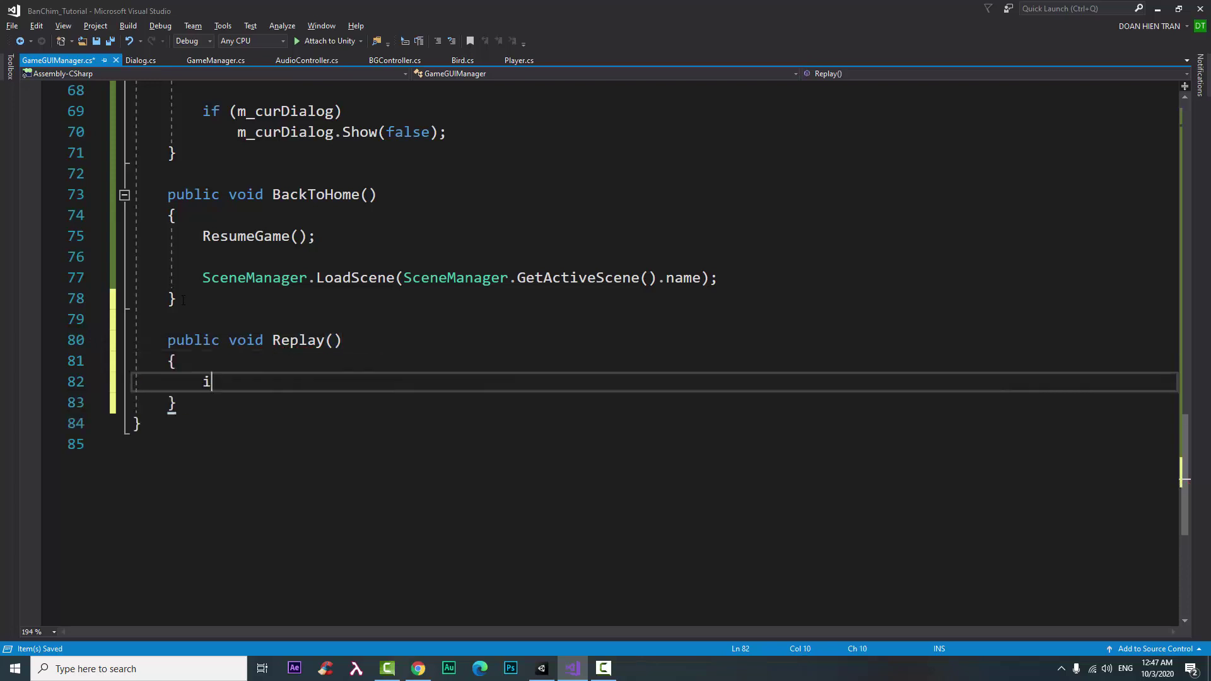
type("f(m")
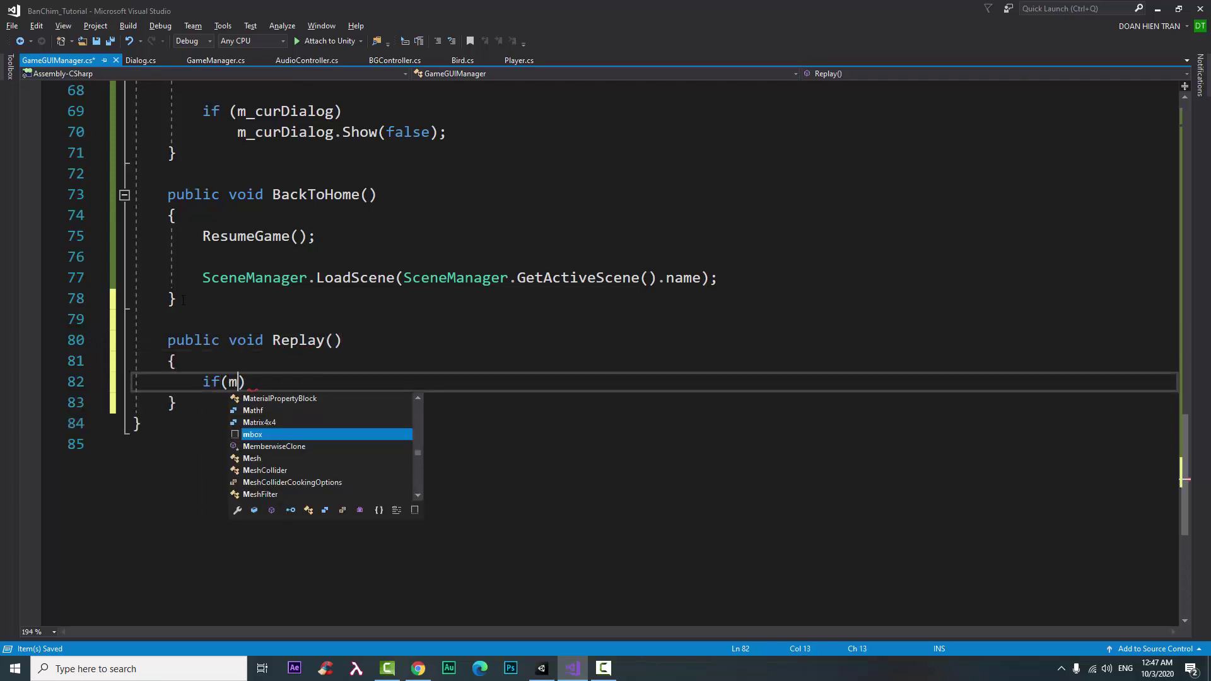
type("_)")
key("Return")
type("m")
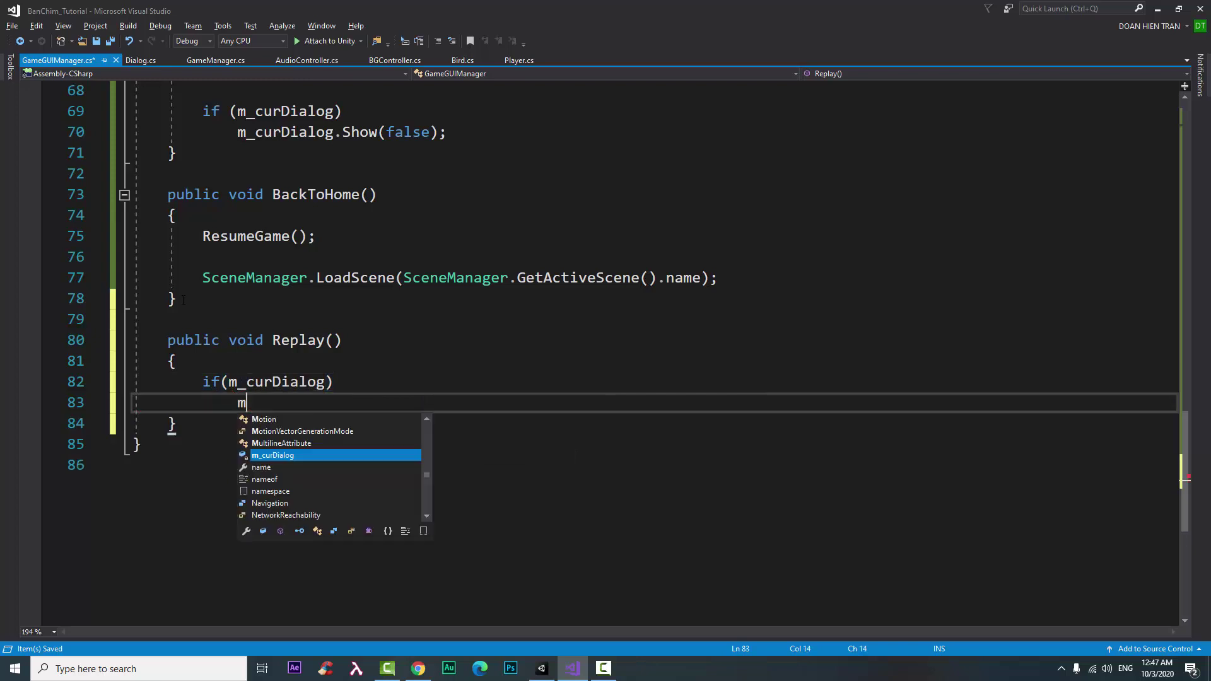
key("Tab")
type(".")
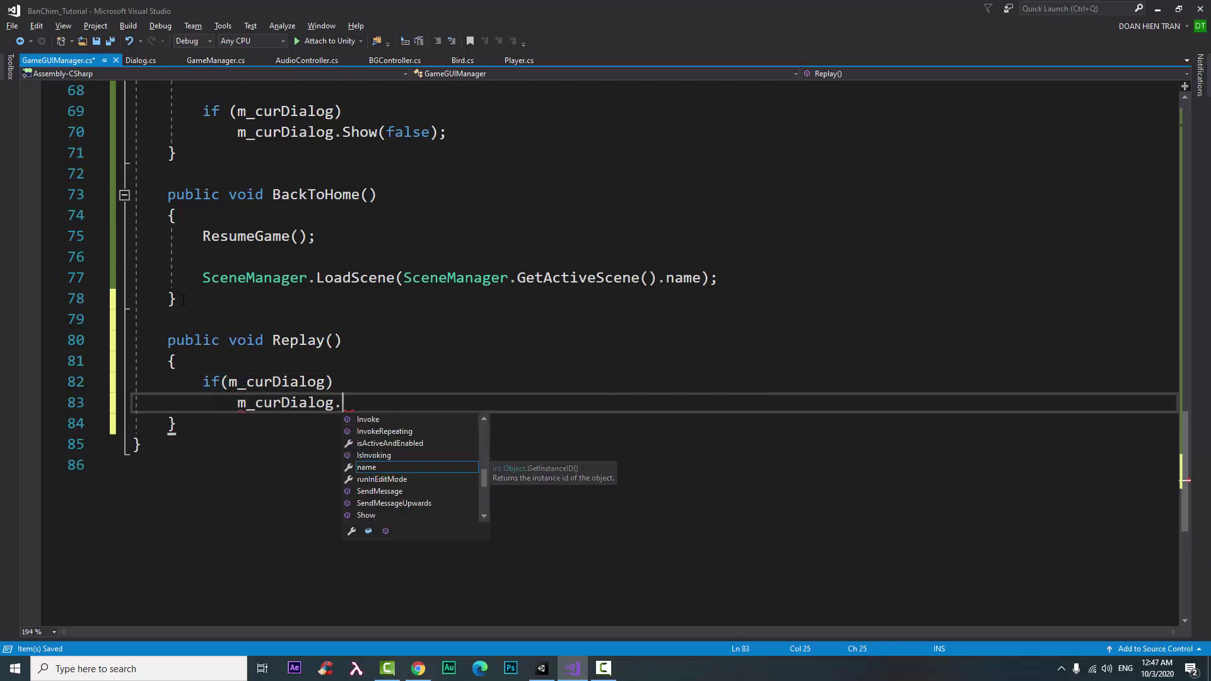
type("sh")
key("Tab")
type("(f")
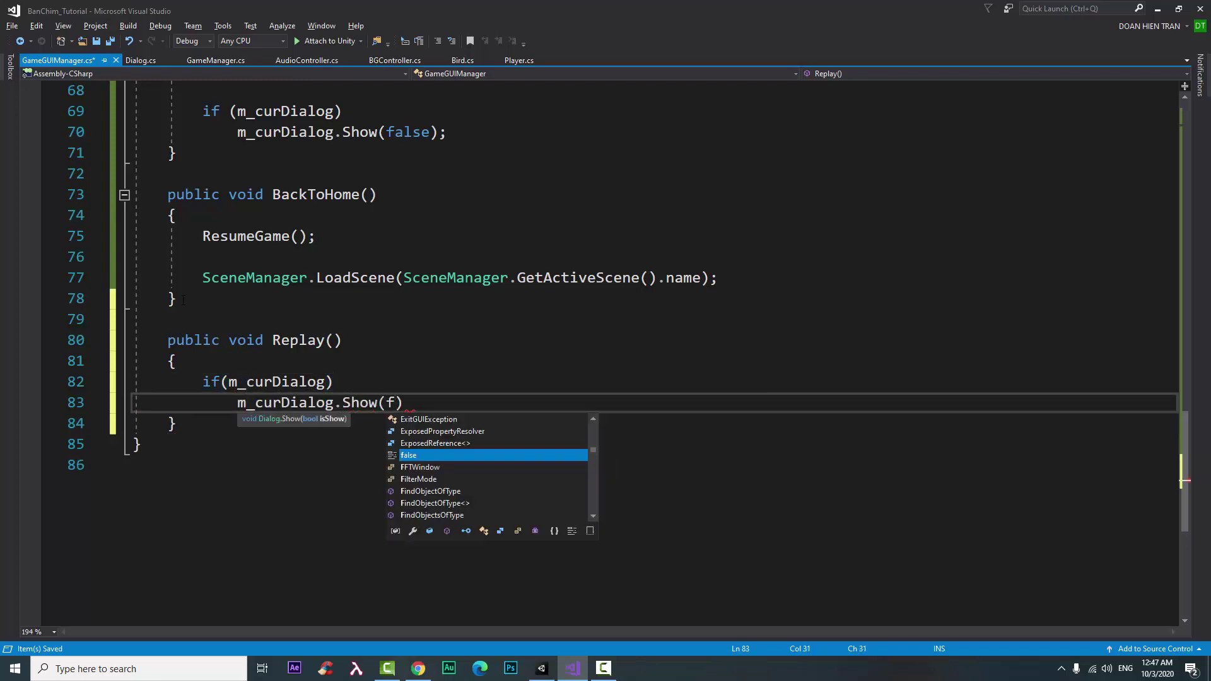
key("Tab")
type(");")
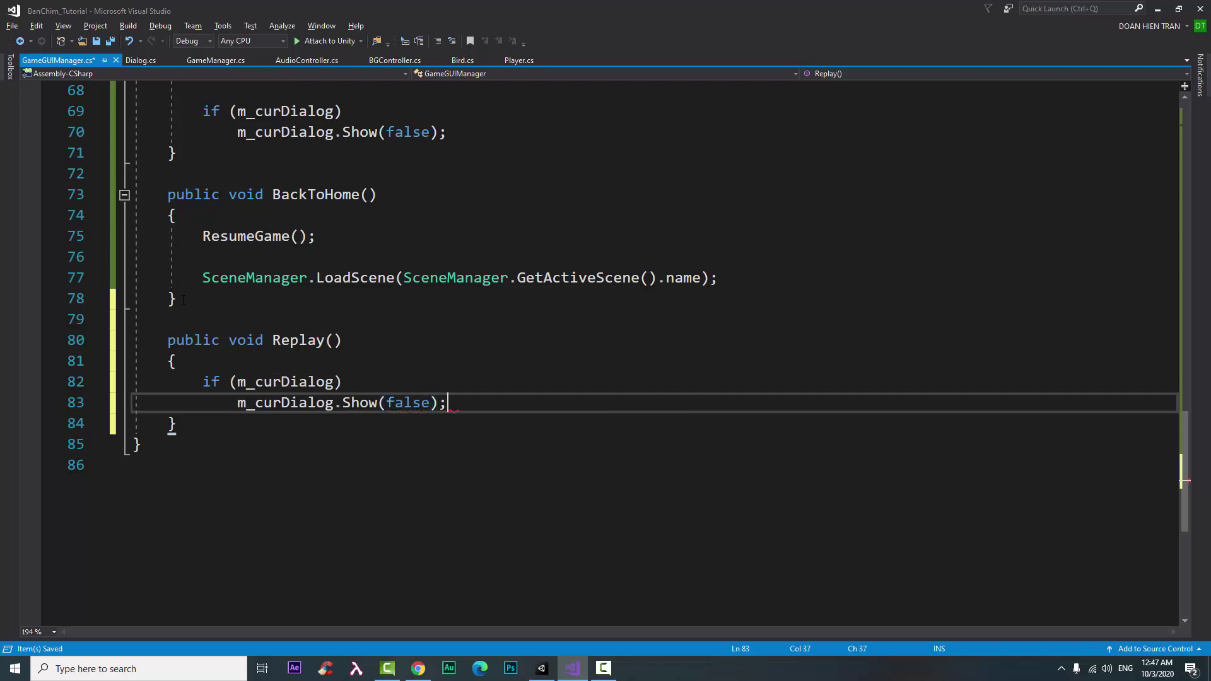
key("Return")
key("Return")
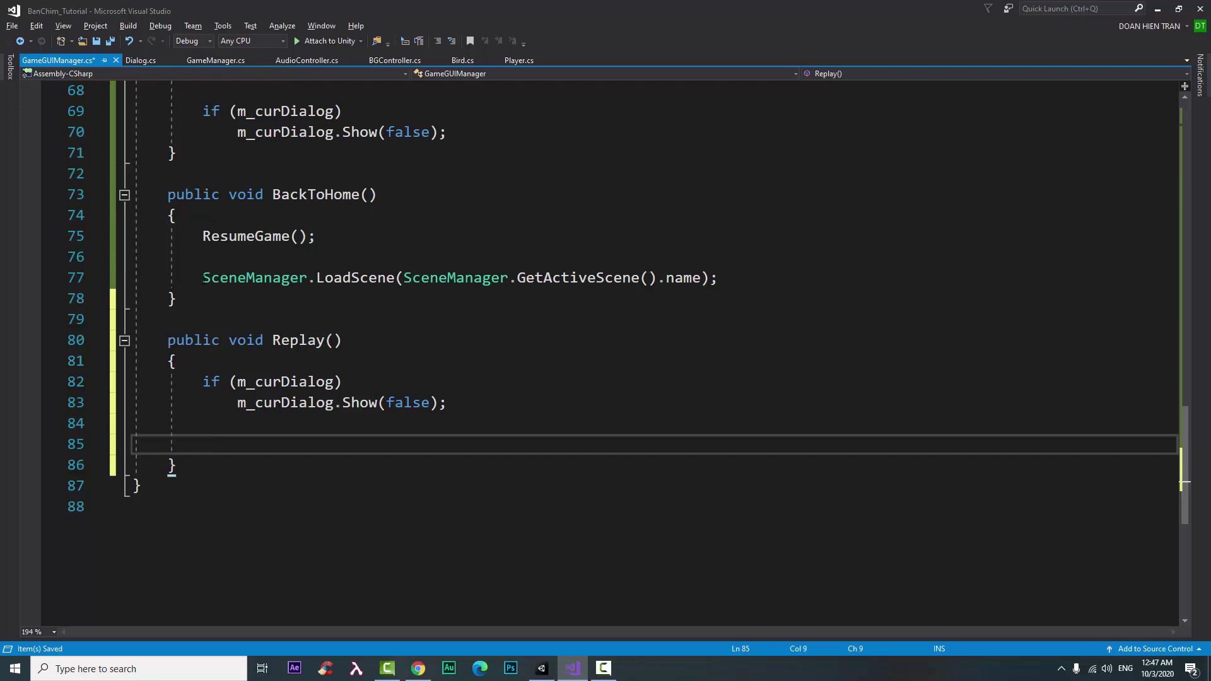
Step: Copy the active-scene LoadScene line into Replay, followed by GameManager.Ins.PlayGame();
left_click_drag(203, 279, 751, 285)
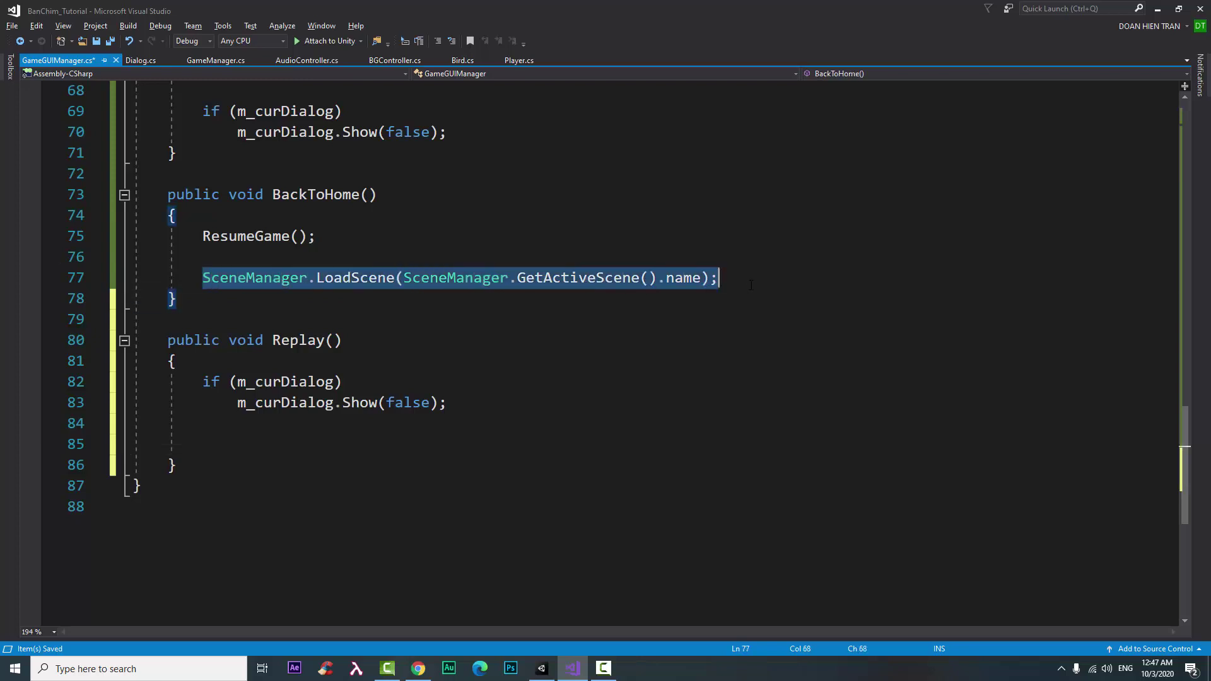
key("ctrl+c")
left_click(391, 453)
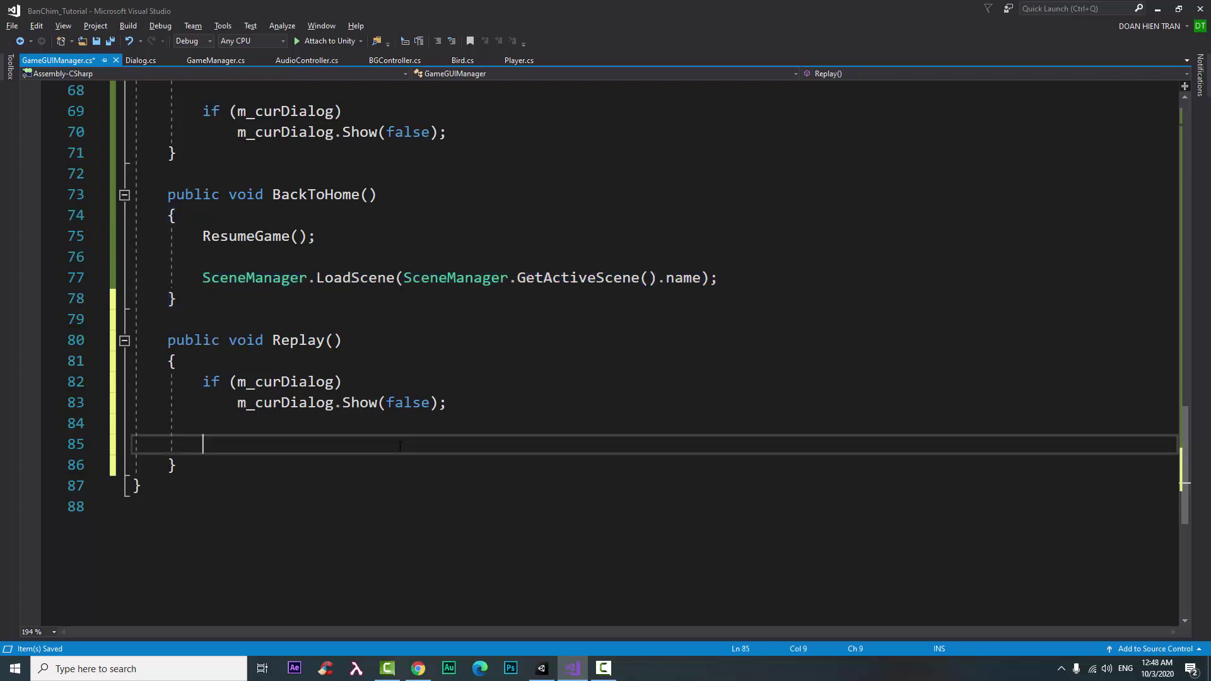
key("ctrl+v")
key("Return")
key("Return")
type("G")
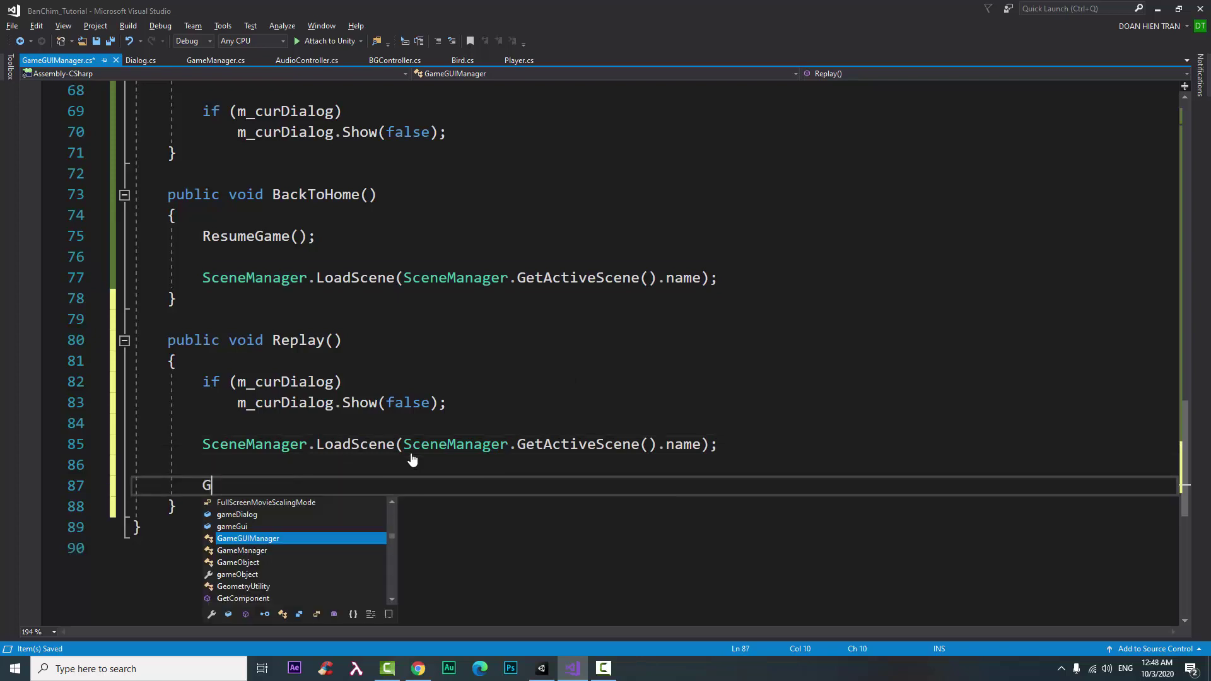
type("ameM")
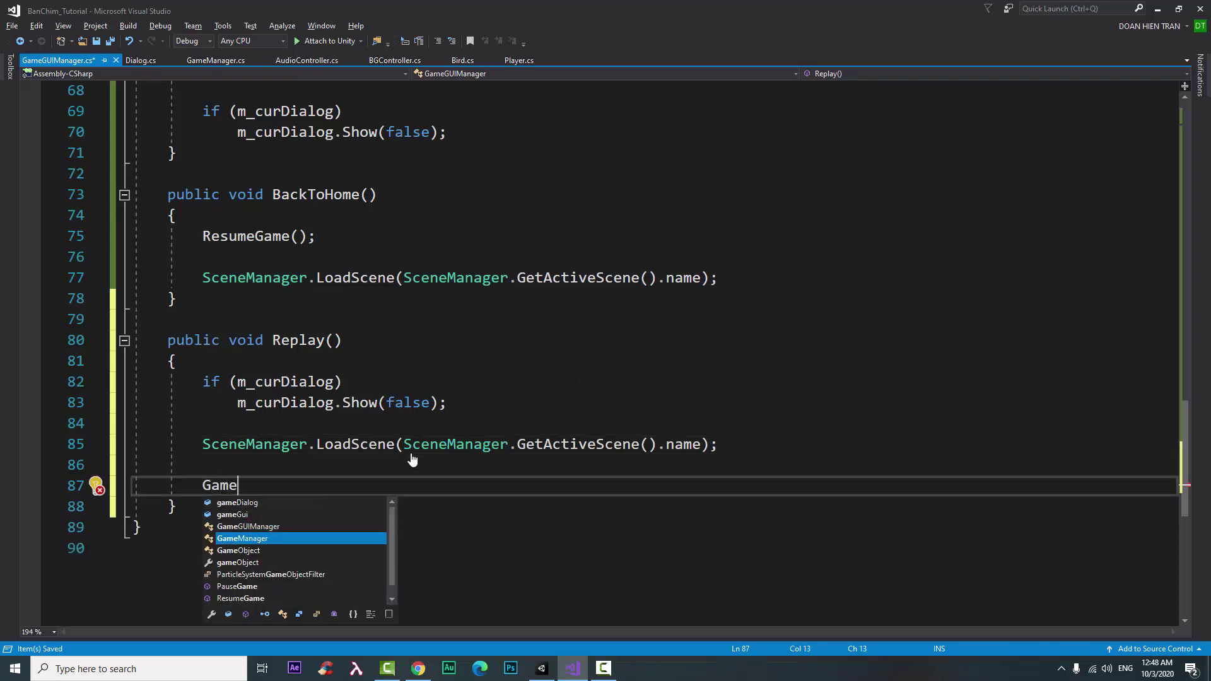
key("Tab")
type(".I")
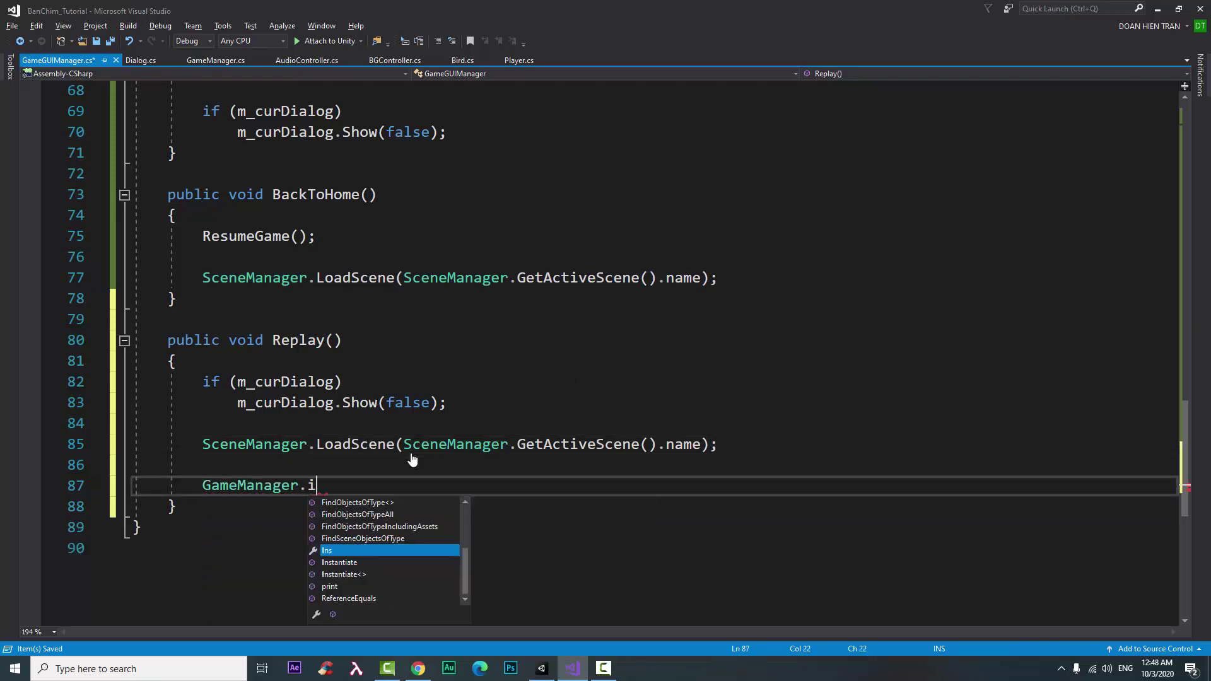
type("ns.p")
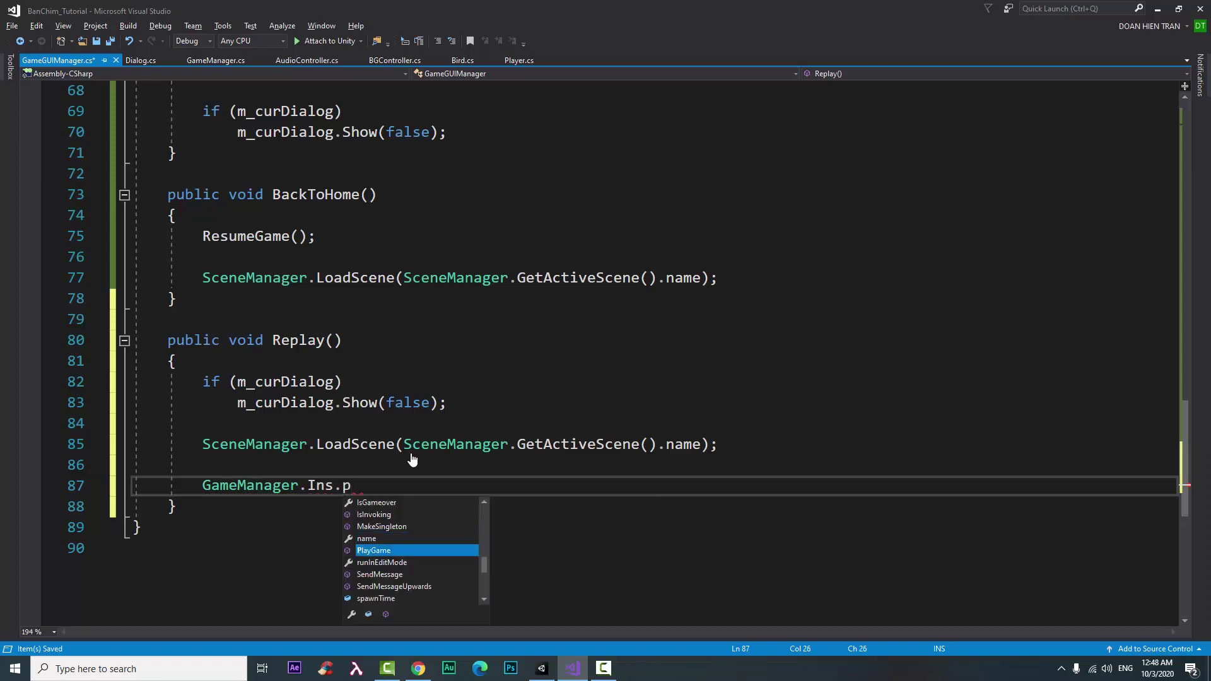
key("Tab")
type("();")
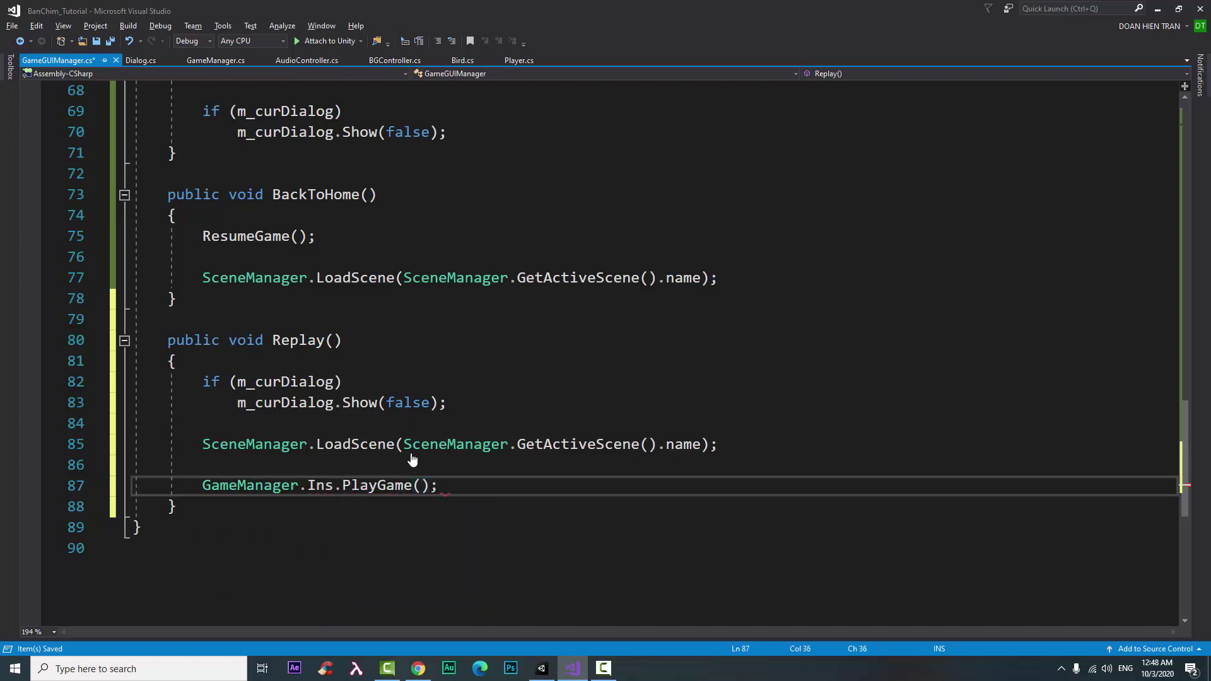
Step: Save GameGUIManager.cs and open new lines below the Replay method
key("ctrl+s")
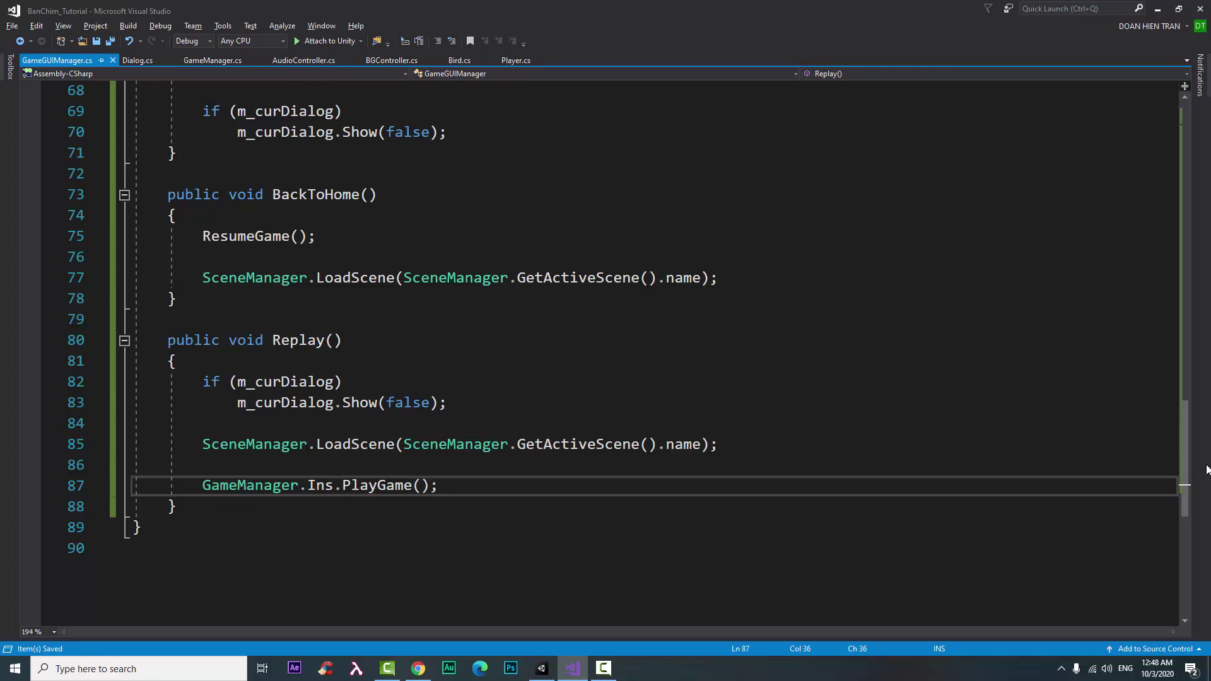
left_click(180, 507)
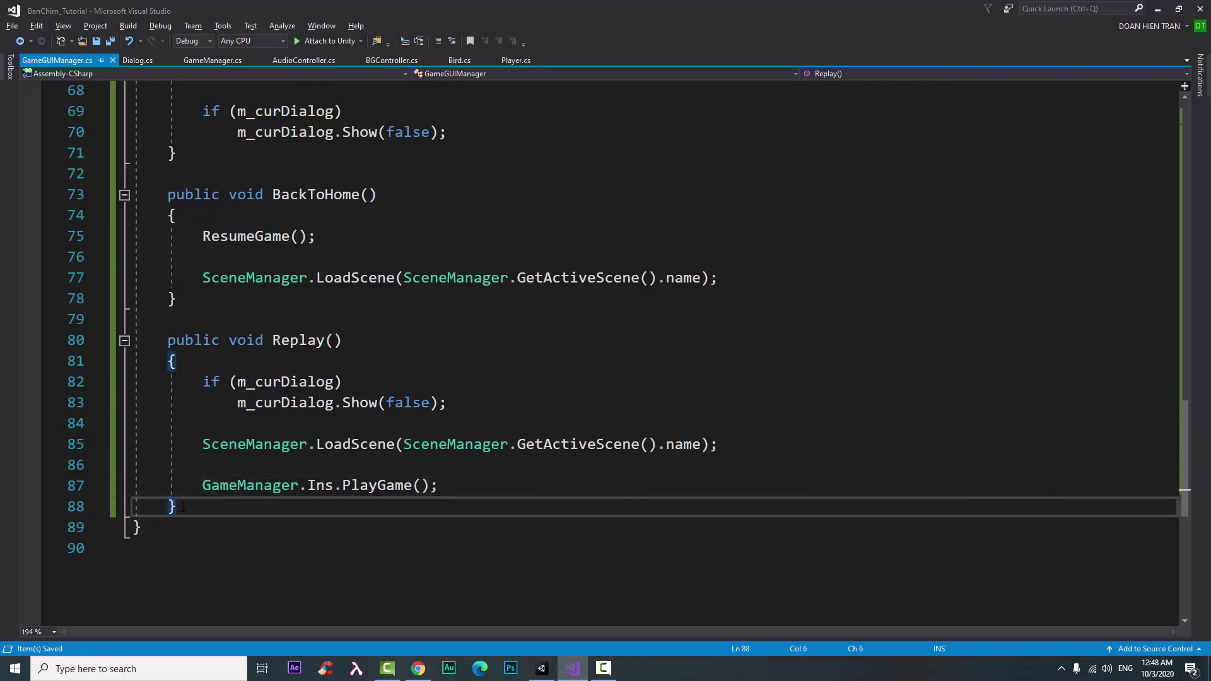
key("Return")
key("Return")
Step: Declare public void ExitGame() whose first statement is ResumeGame();
type("public ")
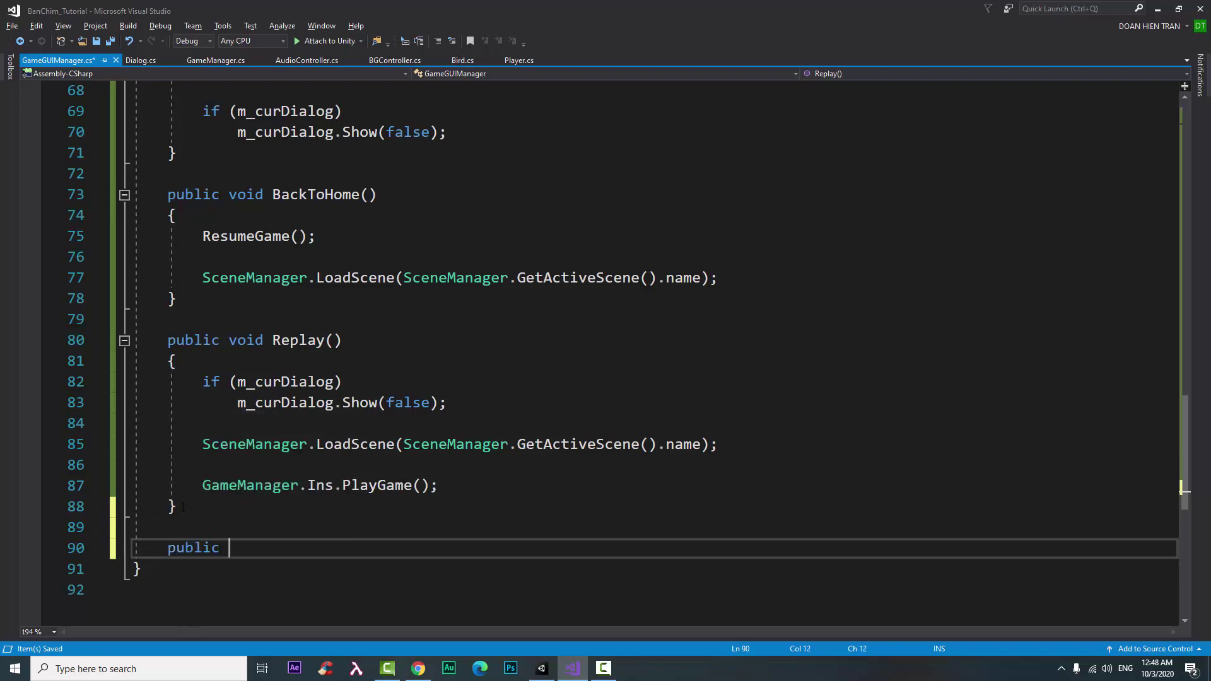
type("void ")
type("Exit")
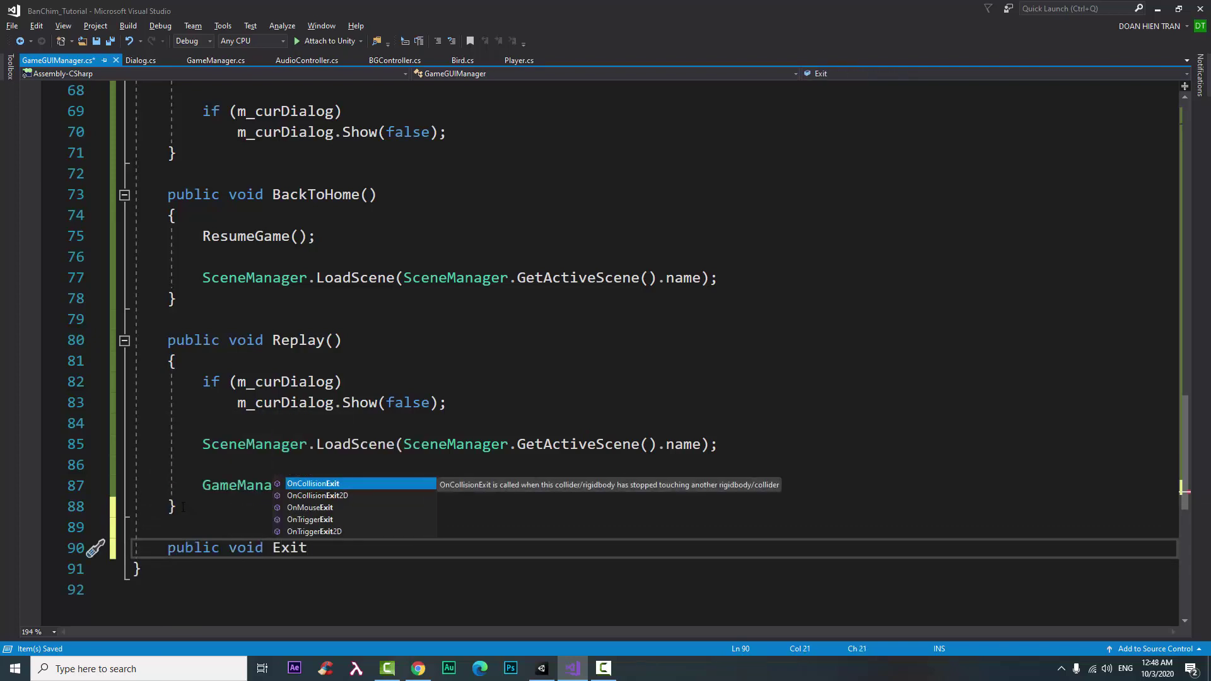
type("Game")
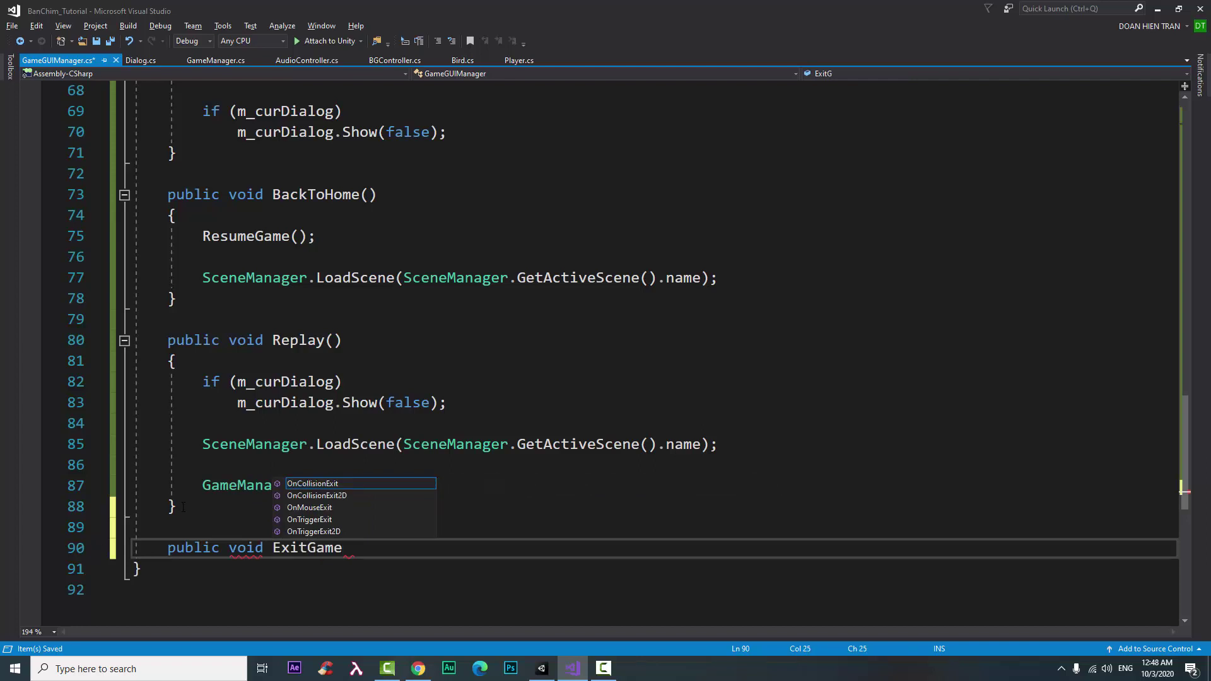
type("(")
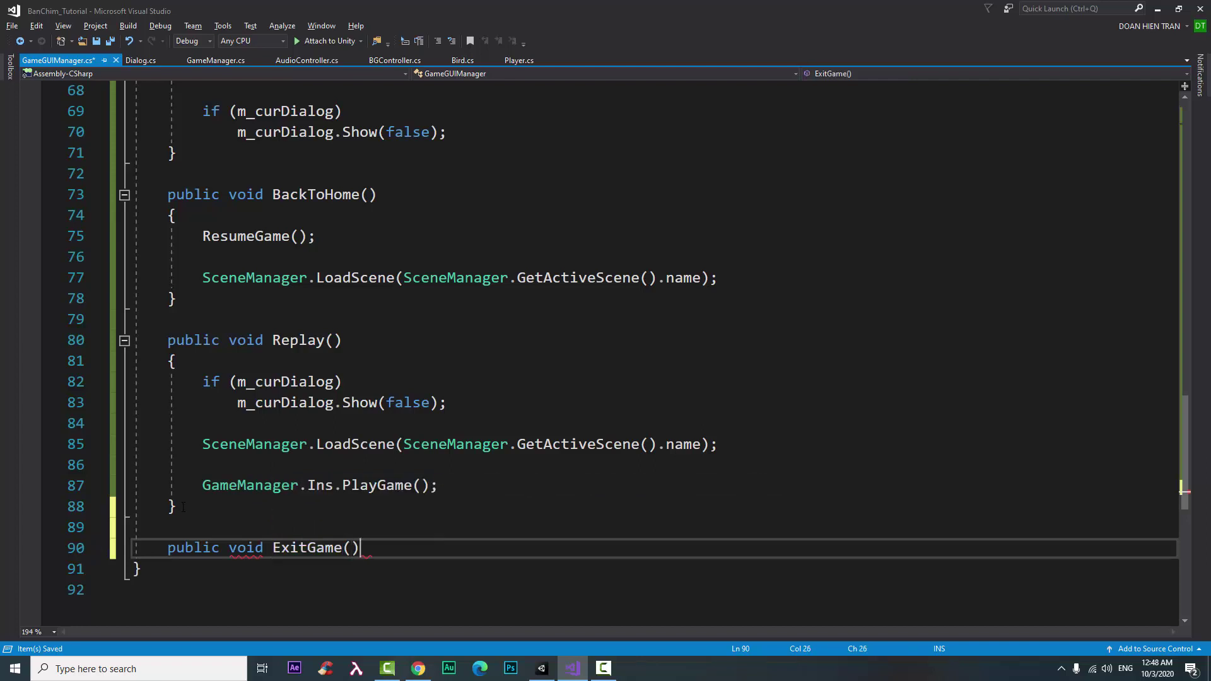
type("){")
key("Return")
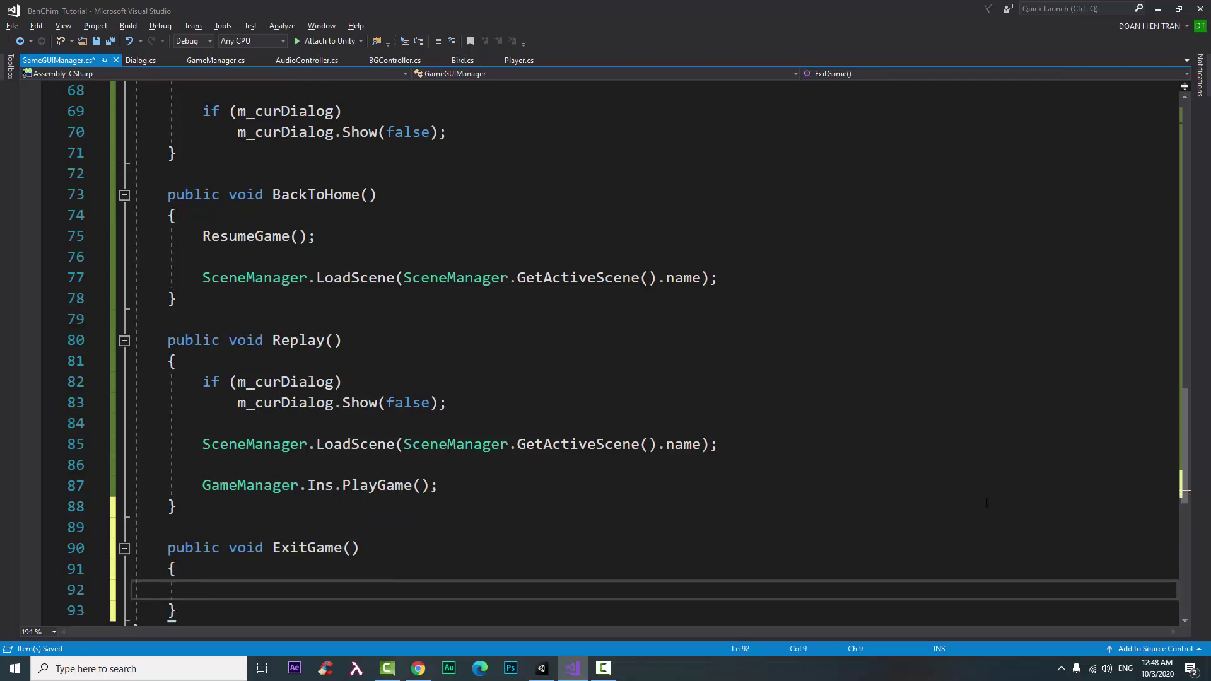
type("sr")
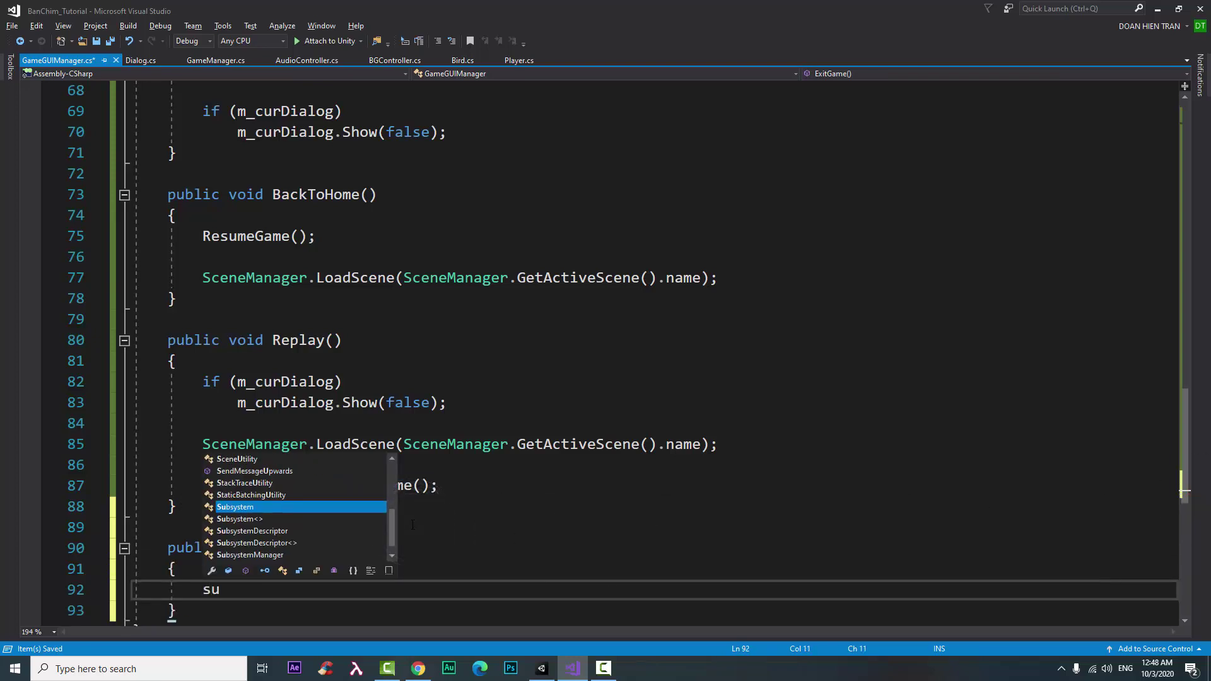
key("BackSpace")
type("re")
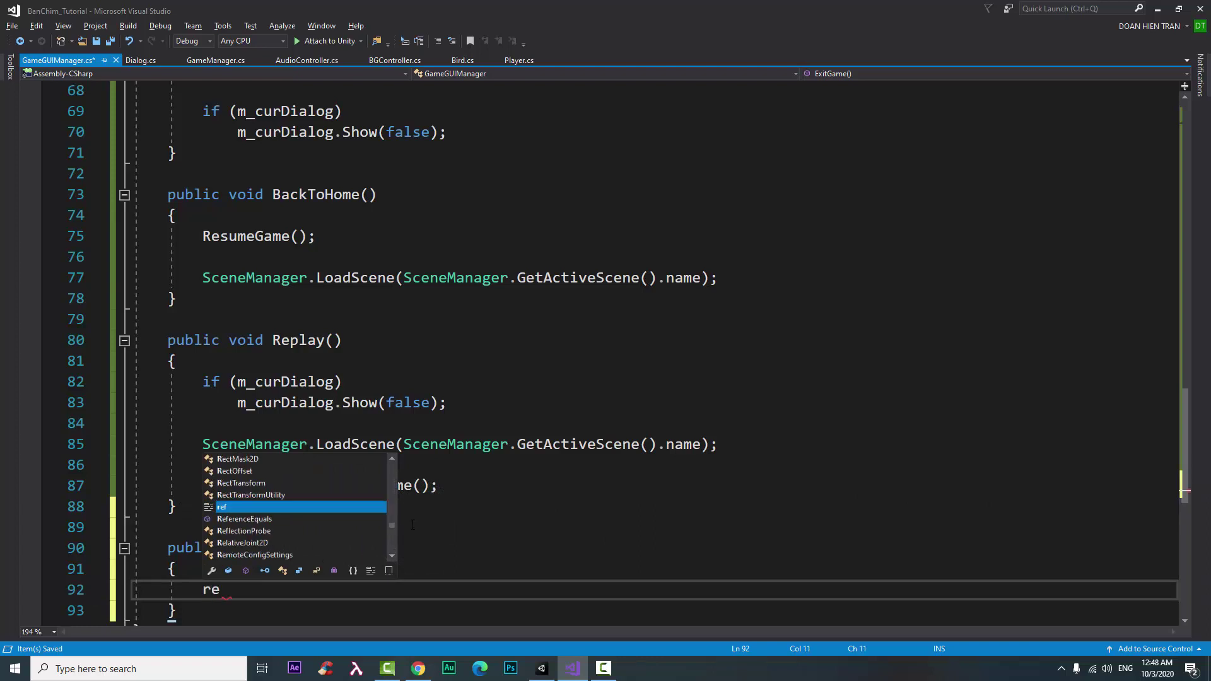
type("su")
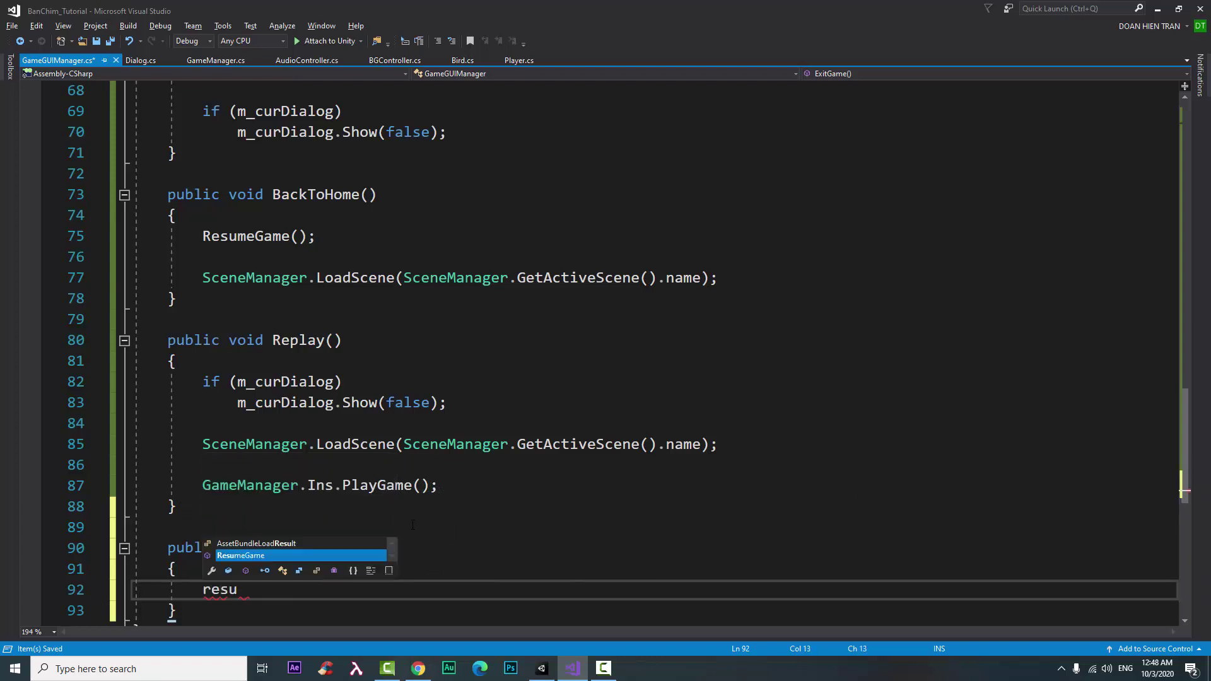
key("Tab")
type("();")
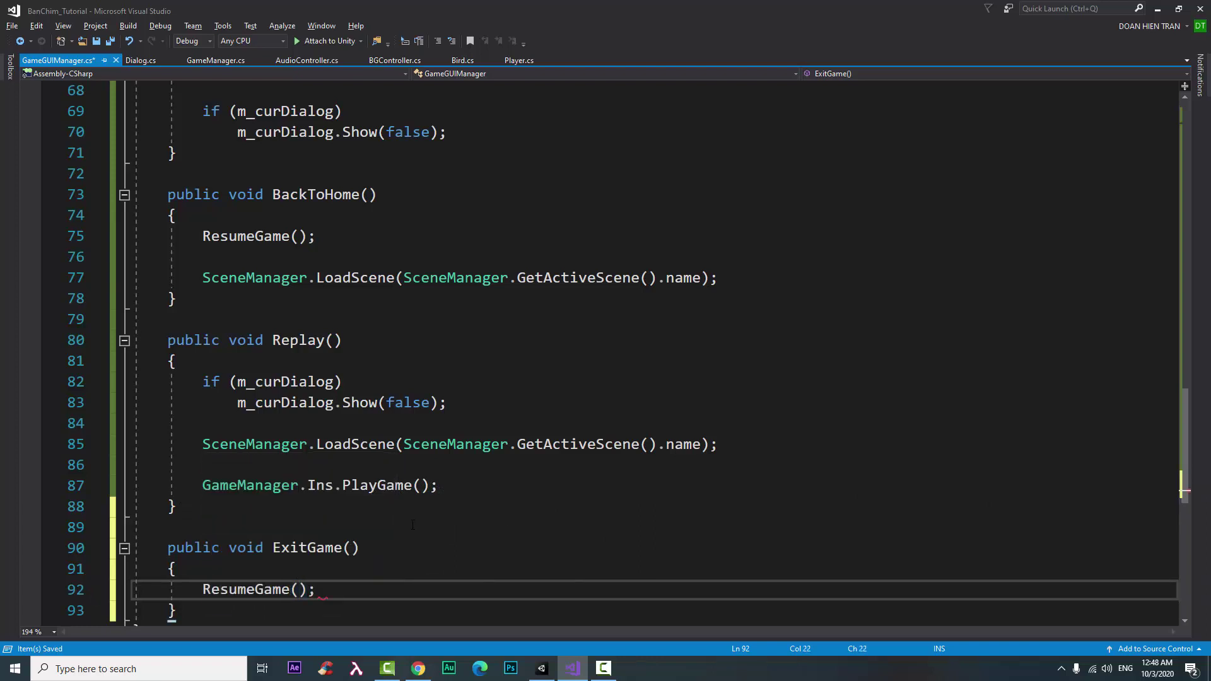
key("Return")
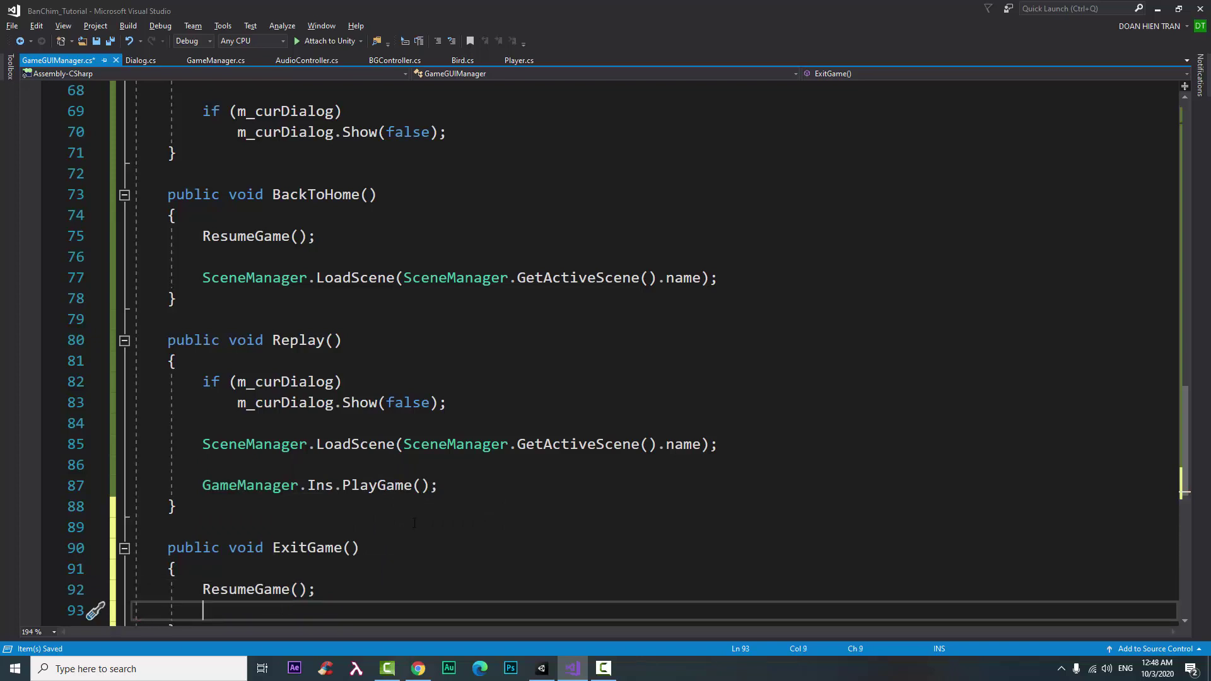
Step: Paste the active-scene LoadScene line into ExitGame, add Application.Quit(), and save
scroll(419, 520, "down", 2)
key("Return")
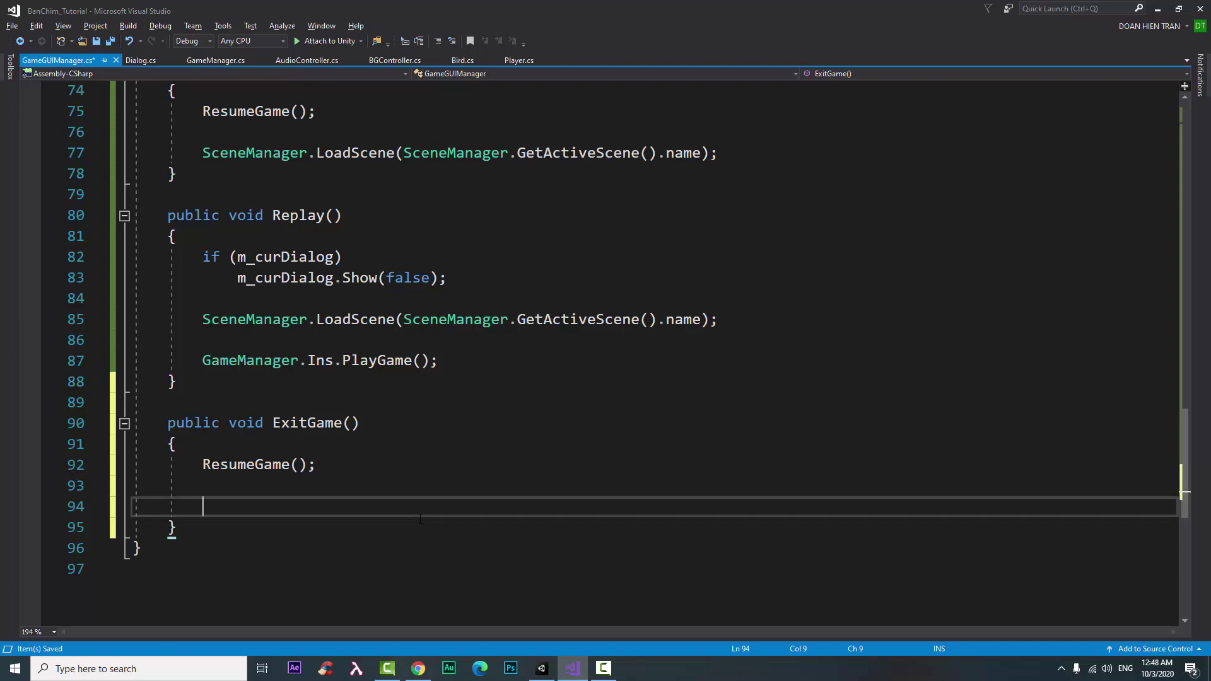
type("SceneManager.LoadScene(SceneManager.GetActiveScene().name);")
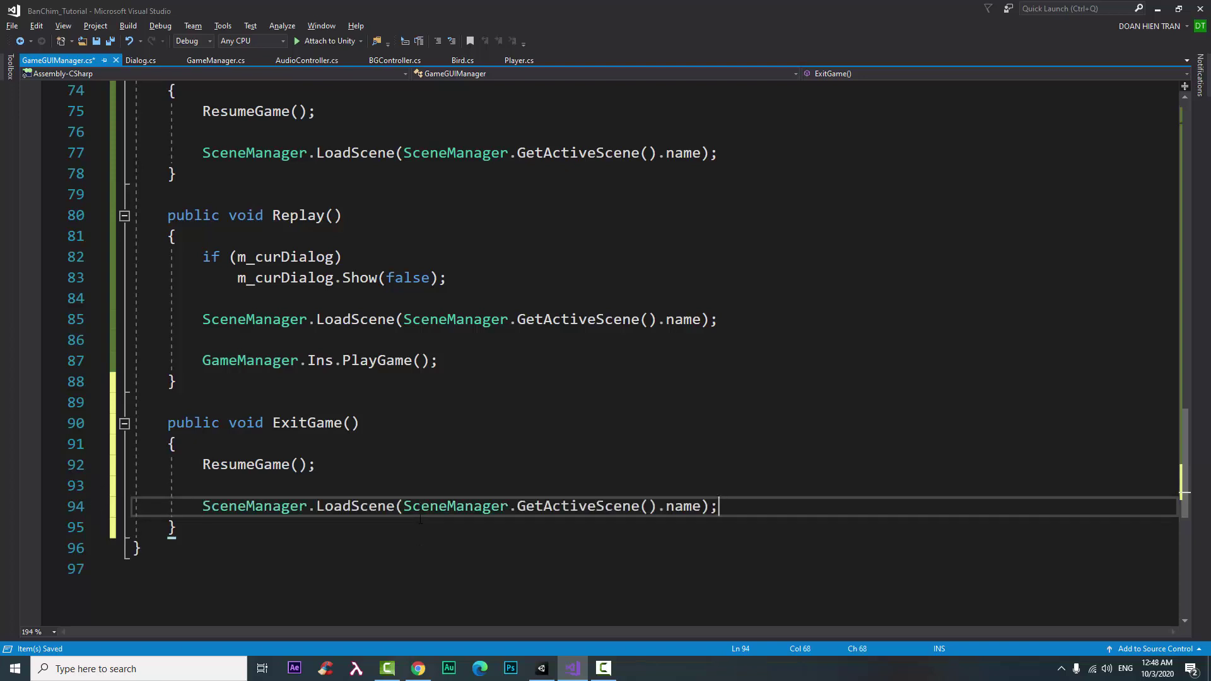
key("Return")
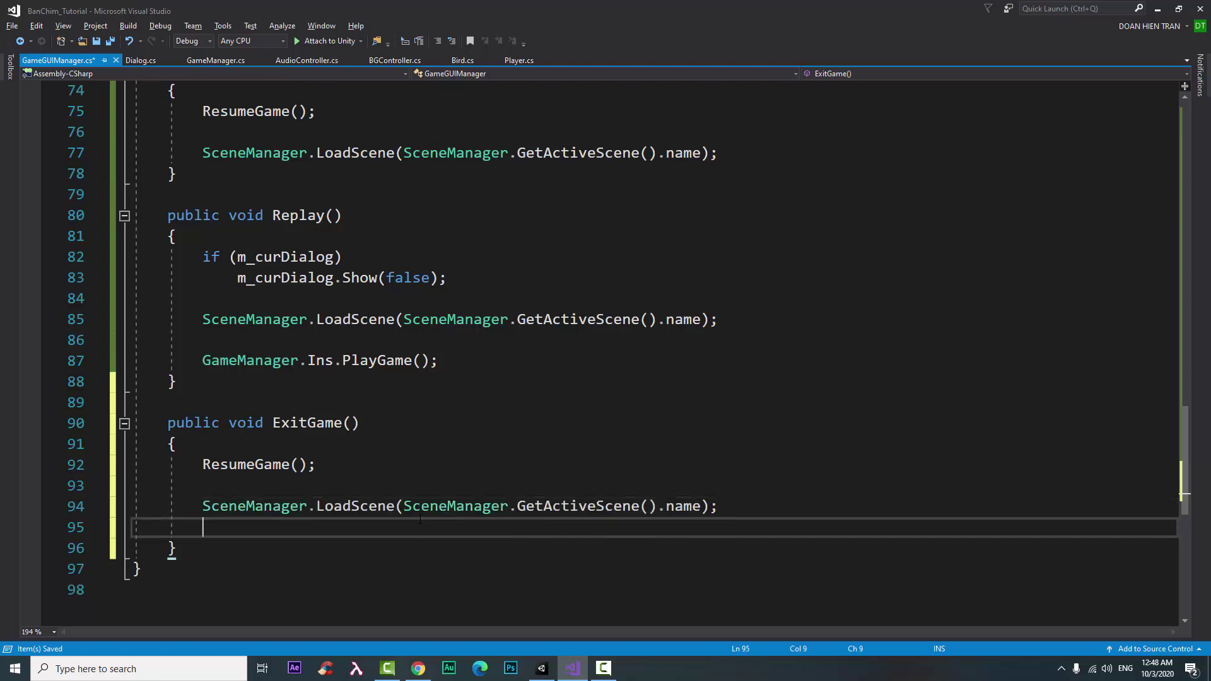
key("Return")
type("ap")
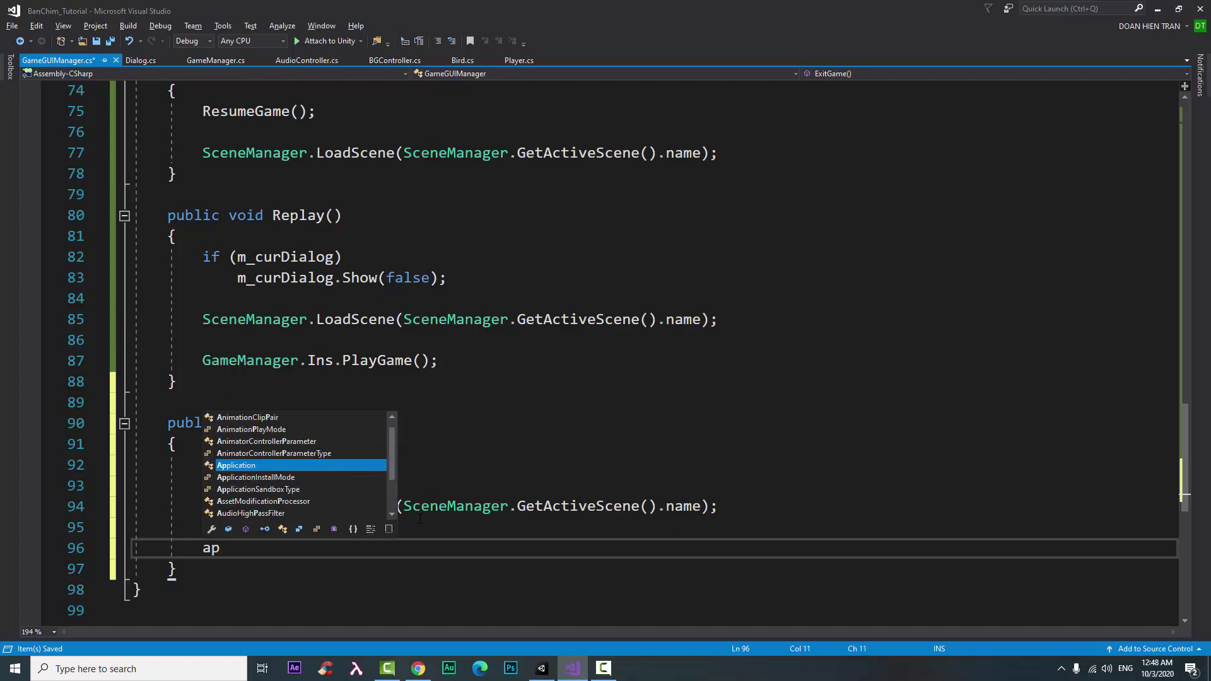
key("Tab")
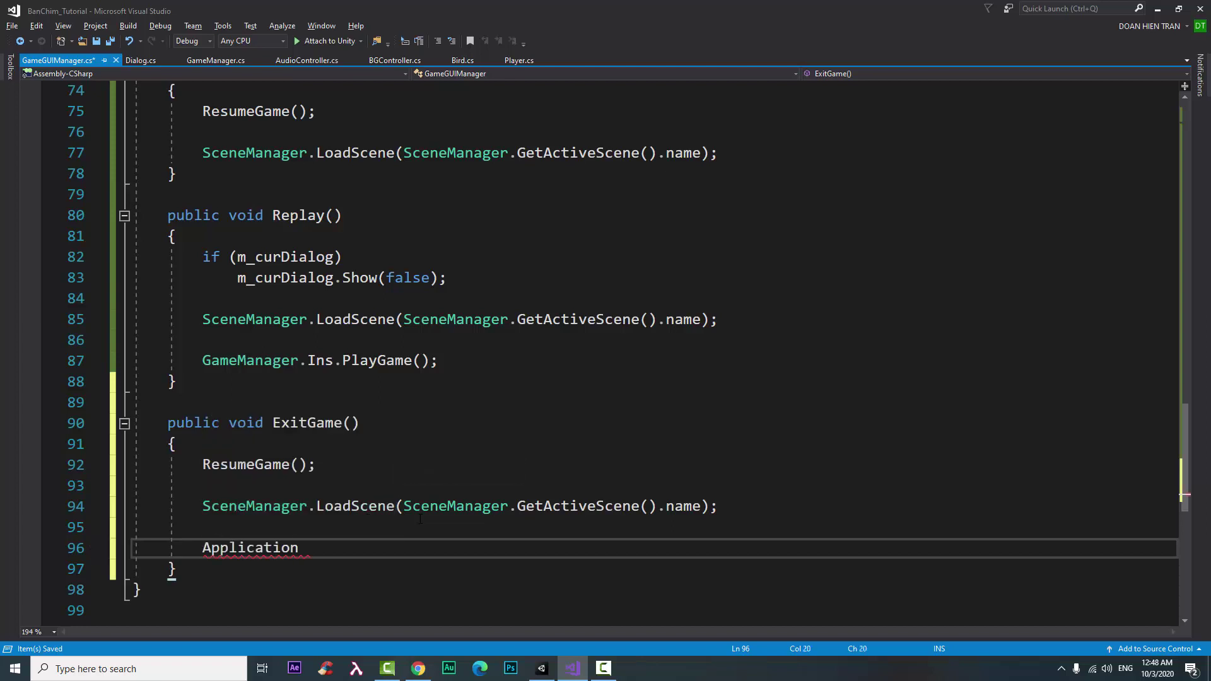
type(".qui")
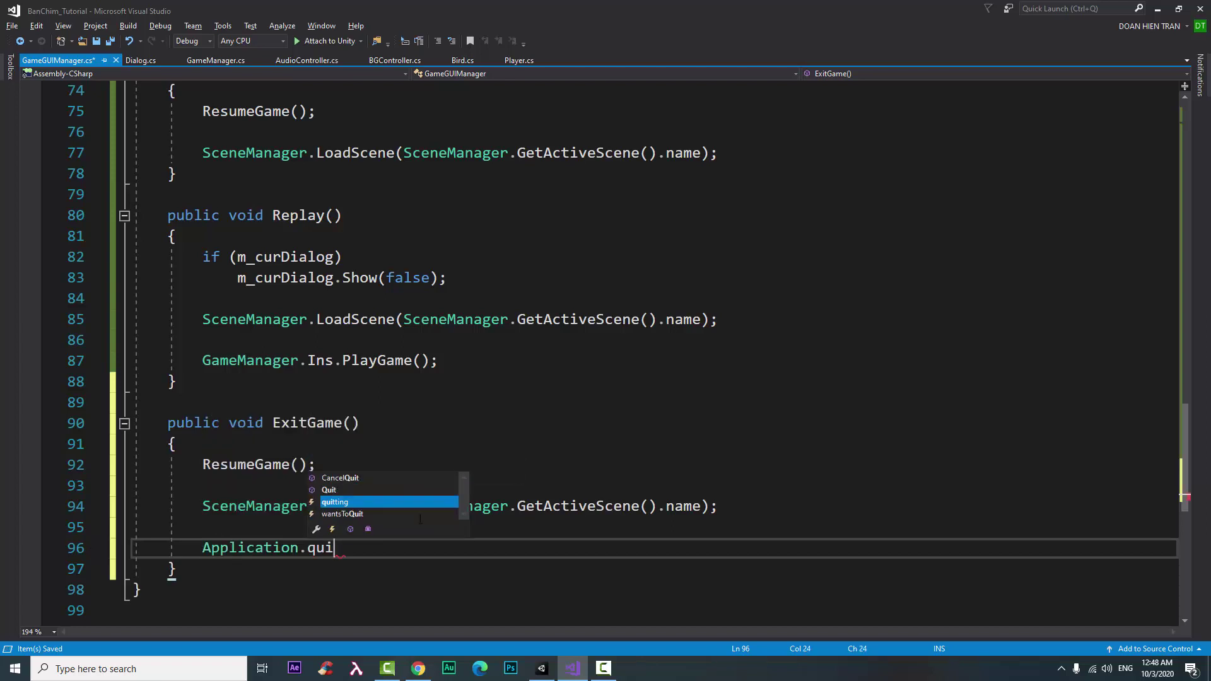
key("Up")
key("Tab")
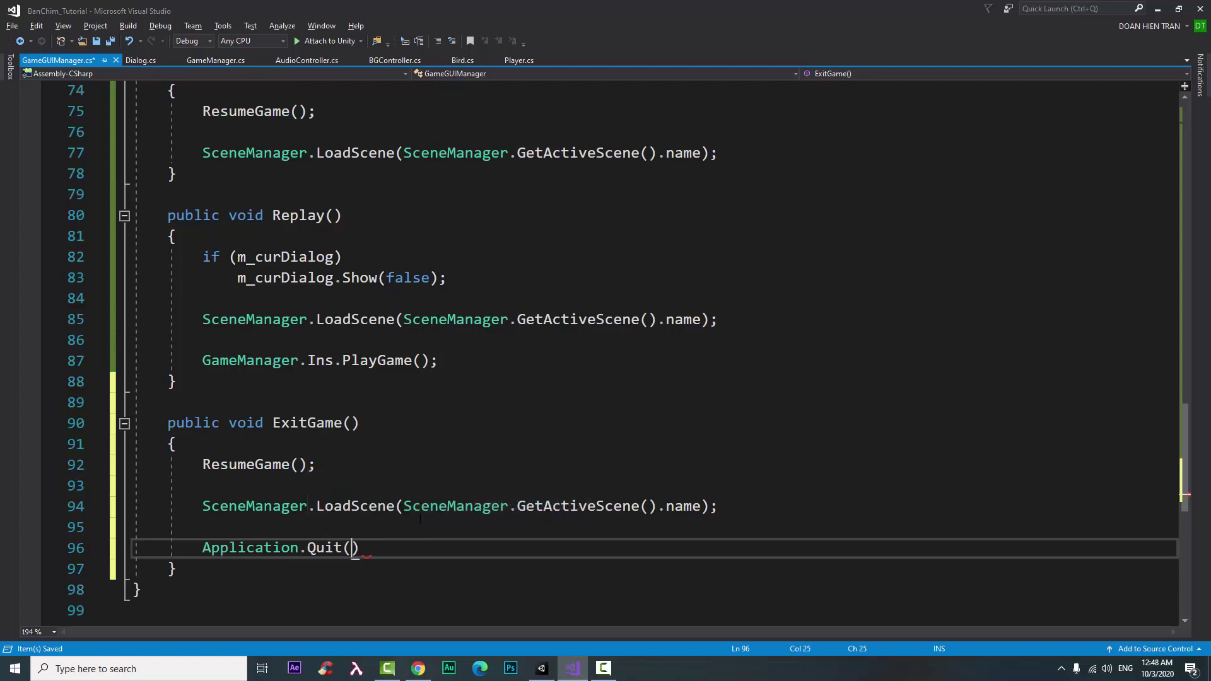
type(")")
key("ctrl+s")
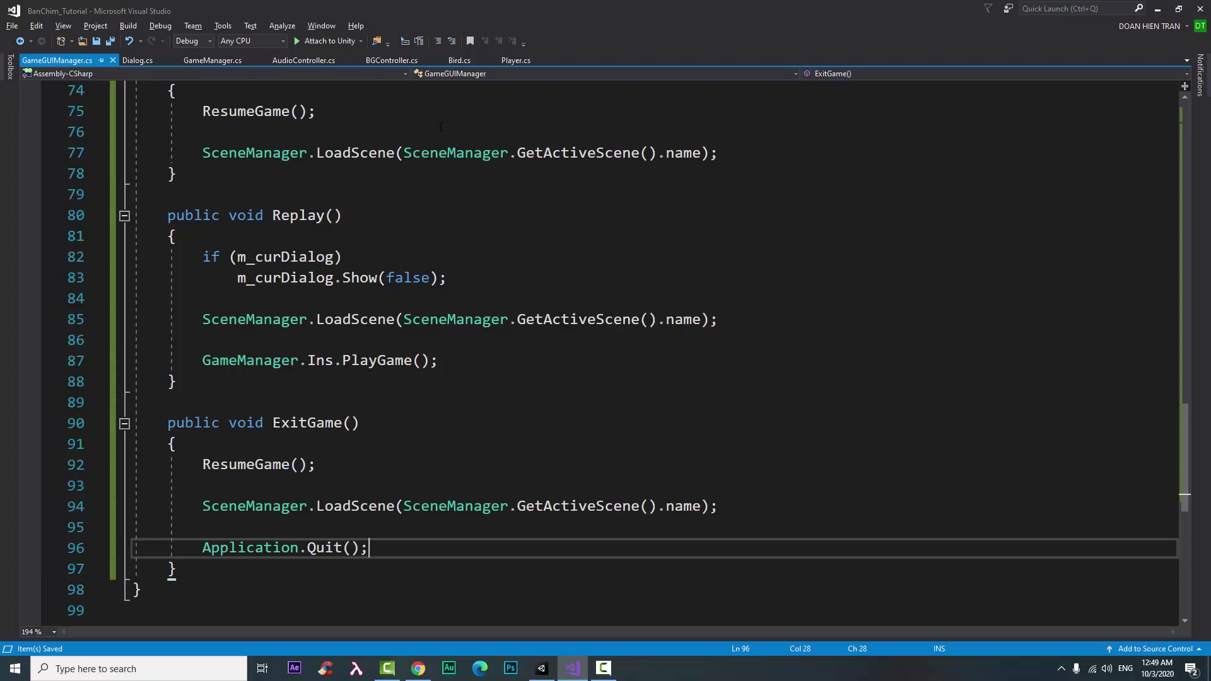
Step: Scroll back up through GameGUIManager.cs, then switch to the Unity editor
scroll(361, 440, "up", 2)
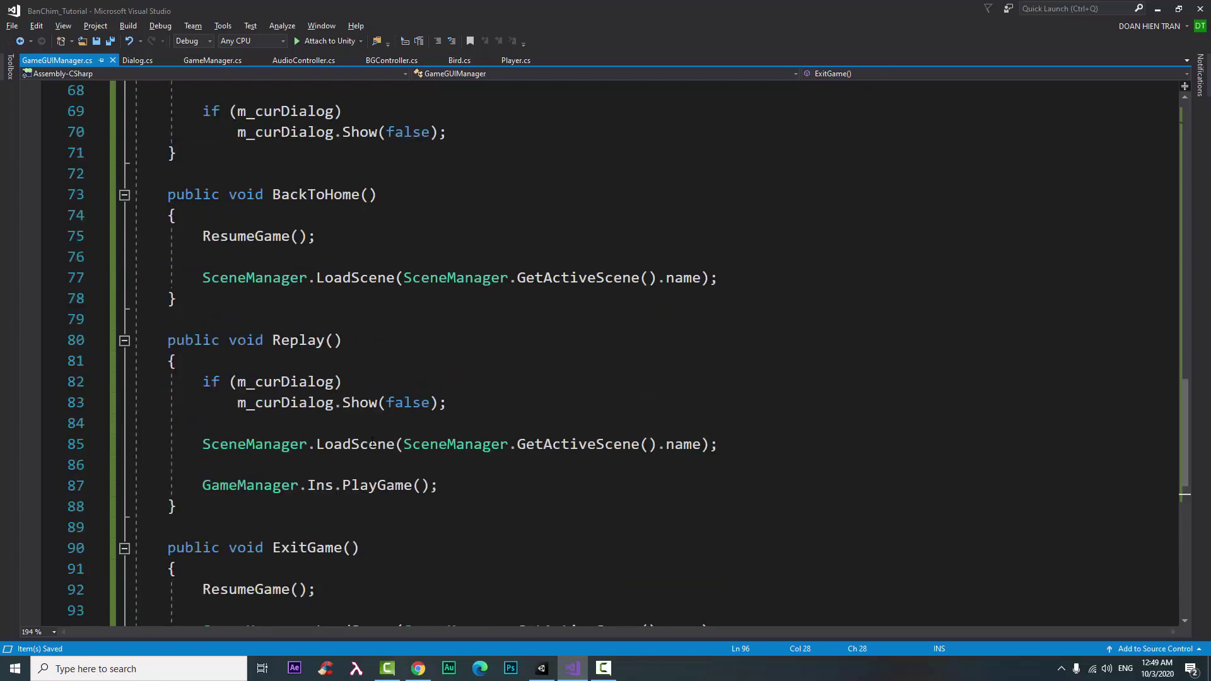
scroll(340, 379, "up", 2)
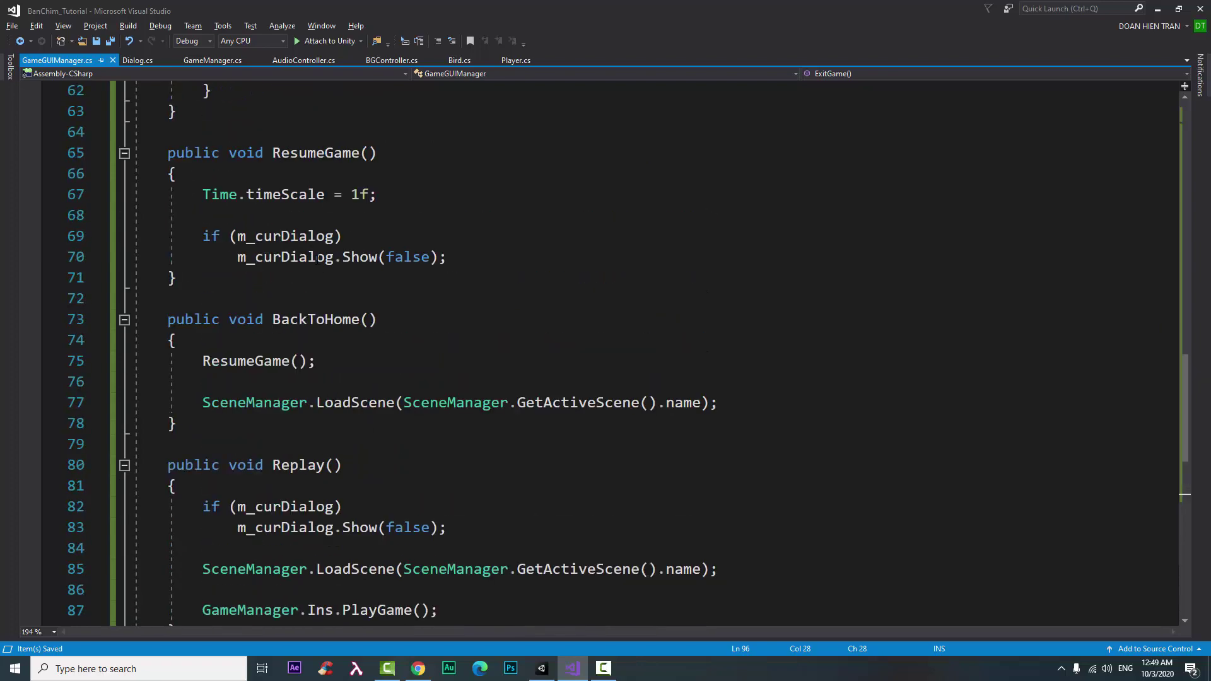
left_click(543, 669)
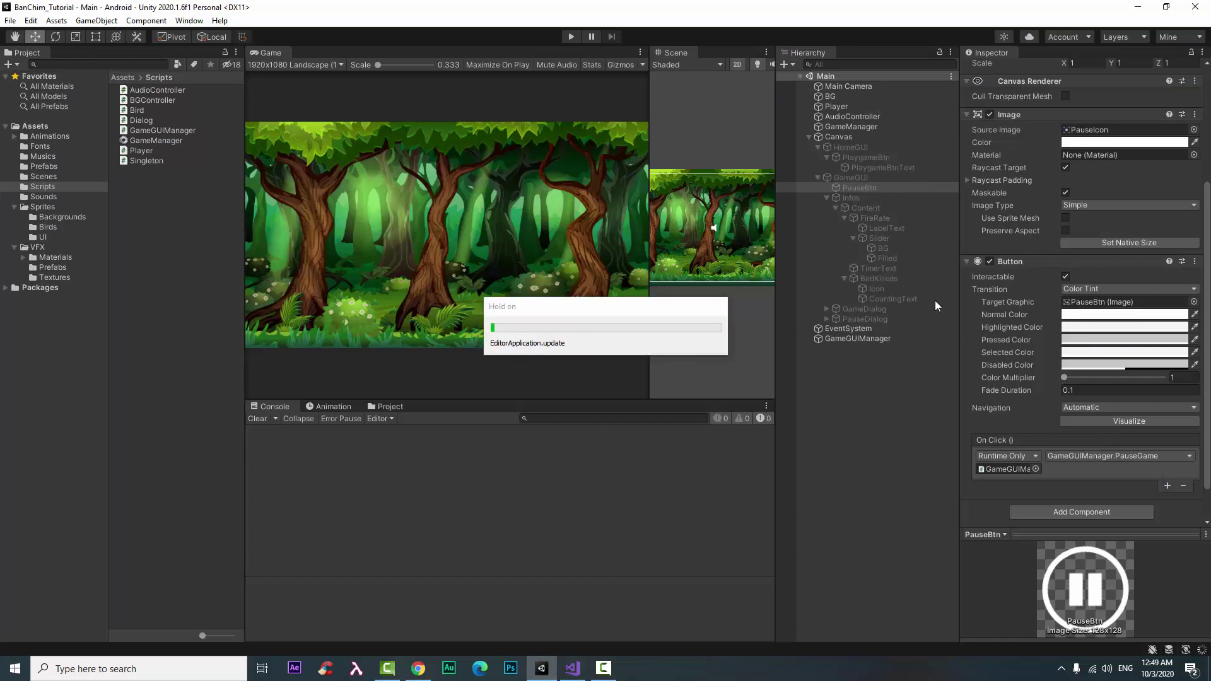
Step: Make GameDialog's ReplayBtn On Click call GameGUIManager.Replay
left_click(827, 310)
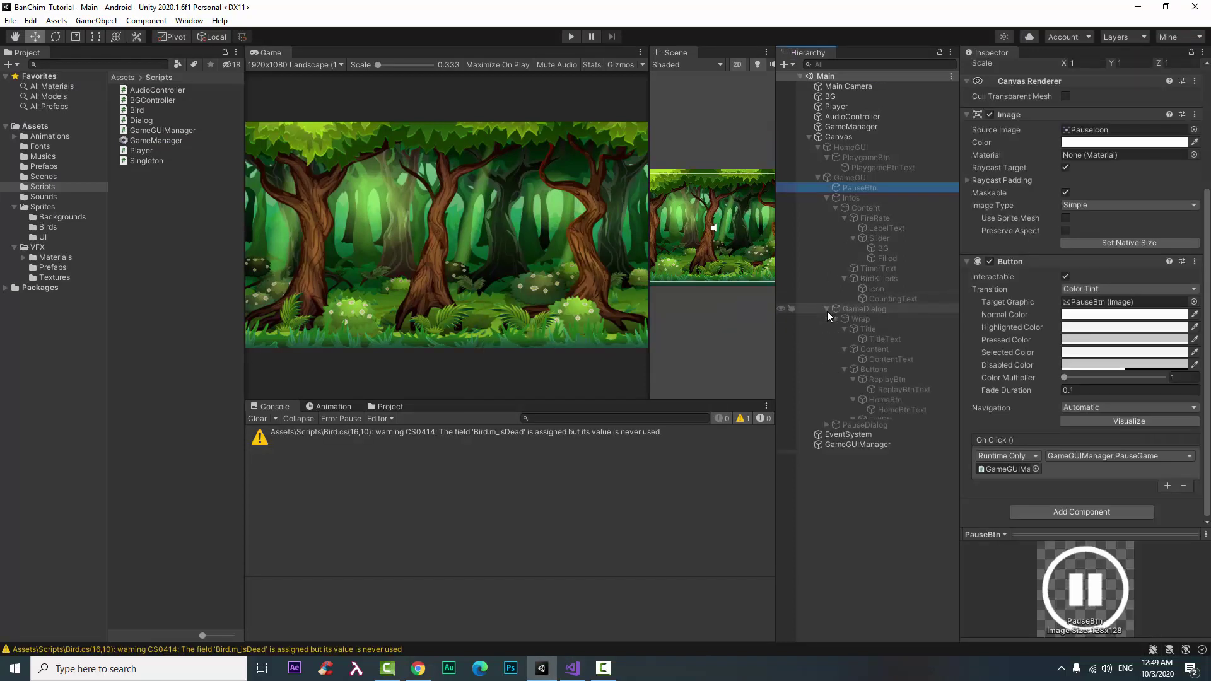
left_click(887, 309)
left_click(917, 377)
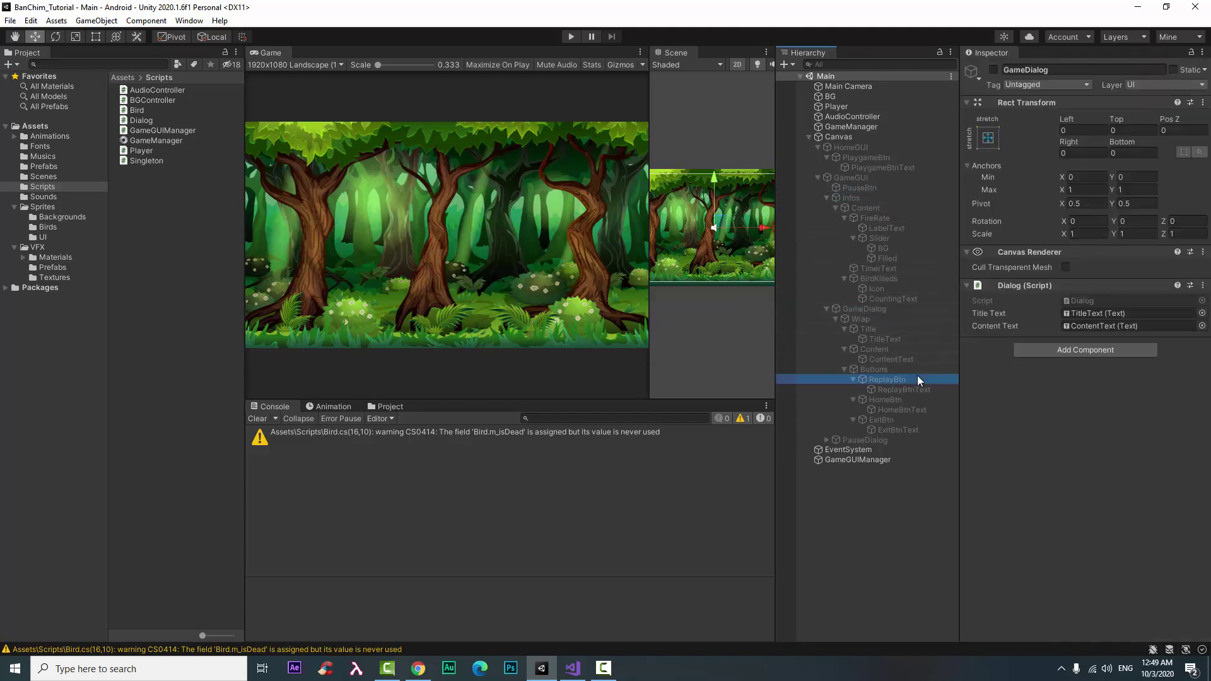
scroll(1061, 381, "down", 5)
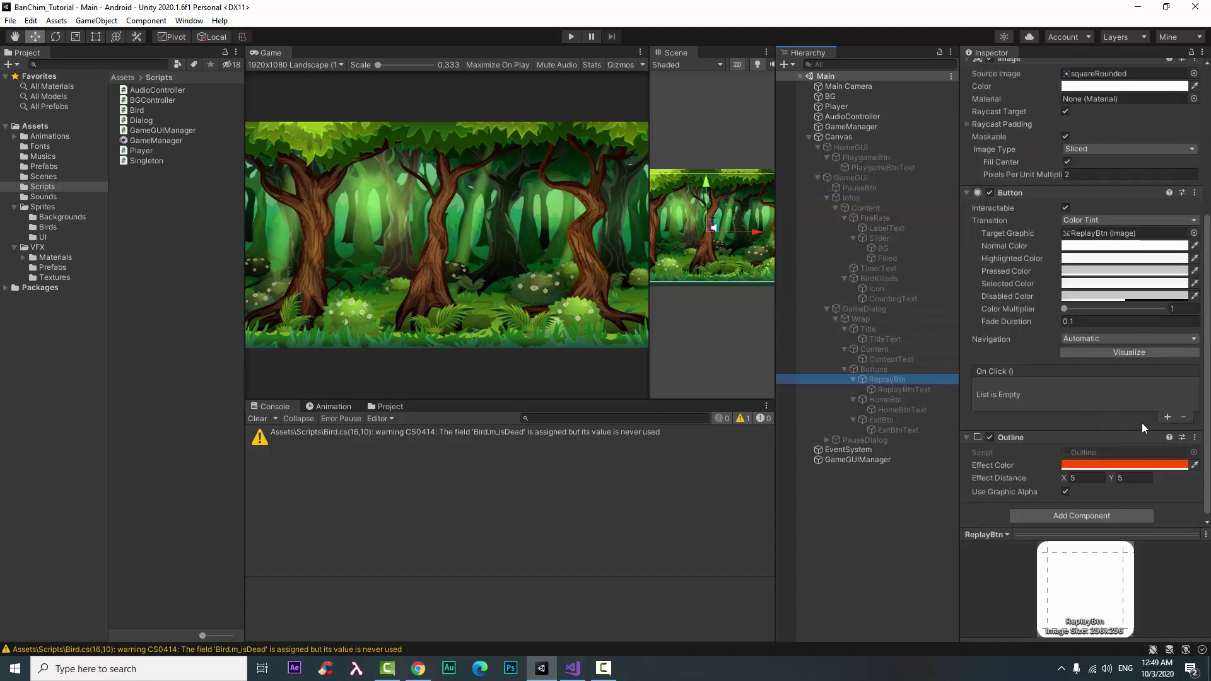
left_click(1166, 417)
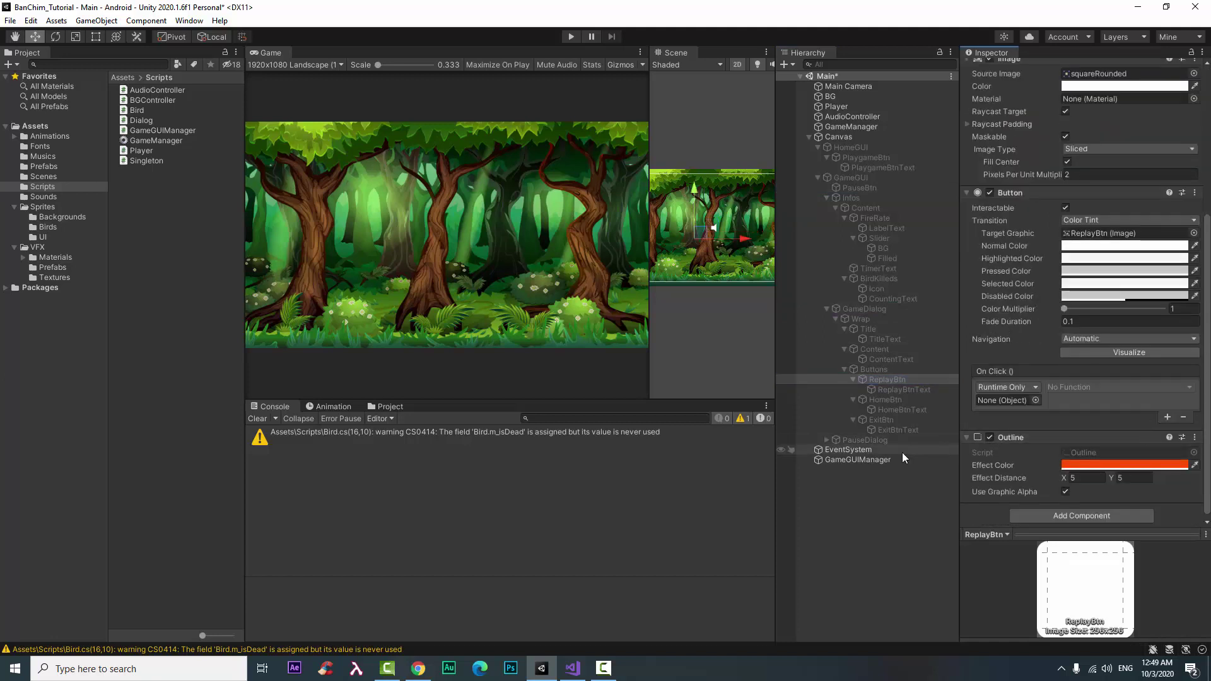
left_click_drag(894, 457, 998, 400)
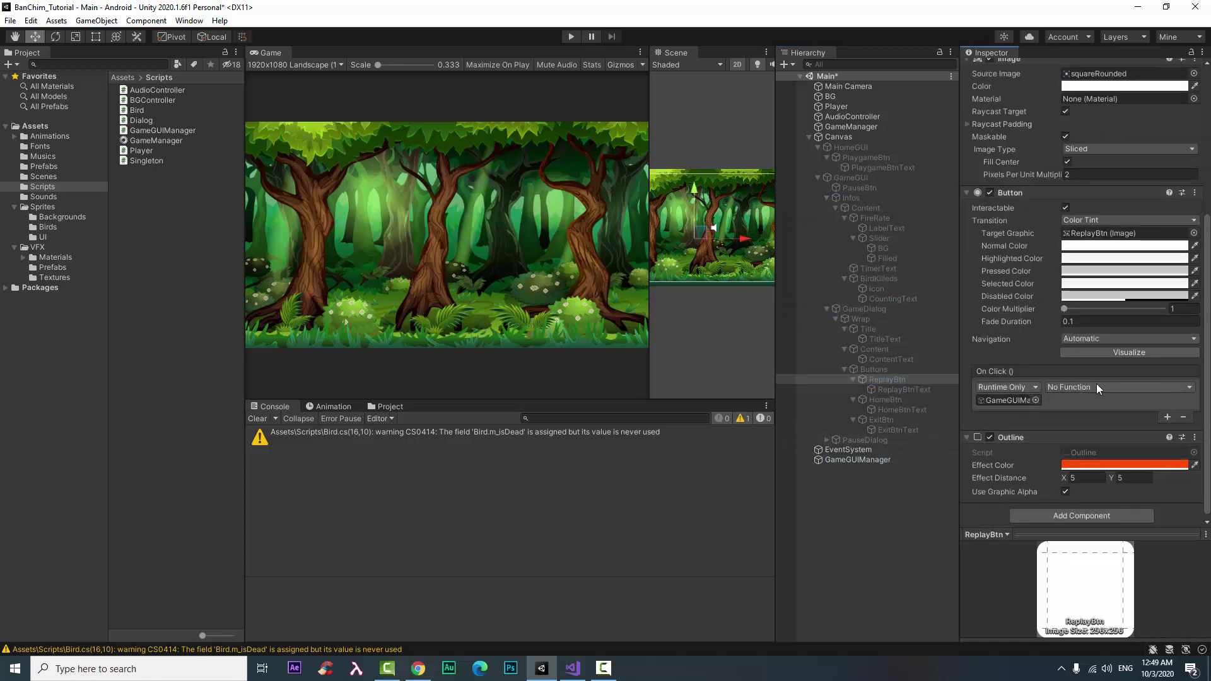
left_click(1096, 383)
mouse_move(1120, 449)
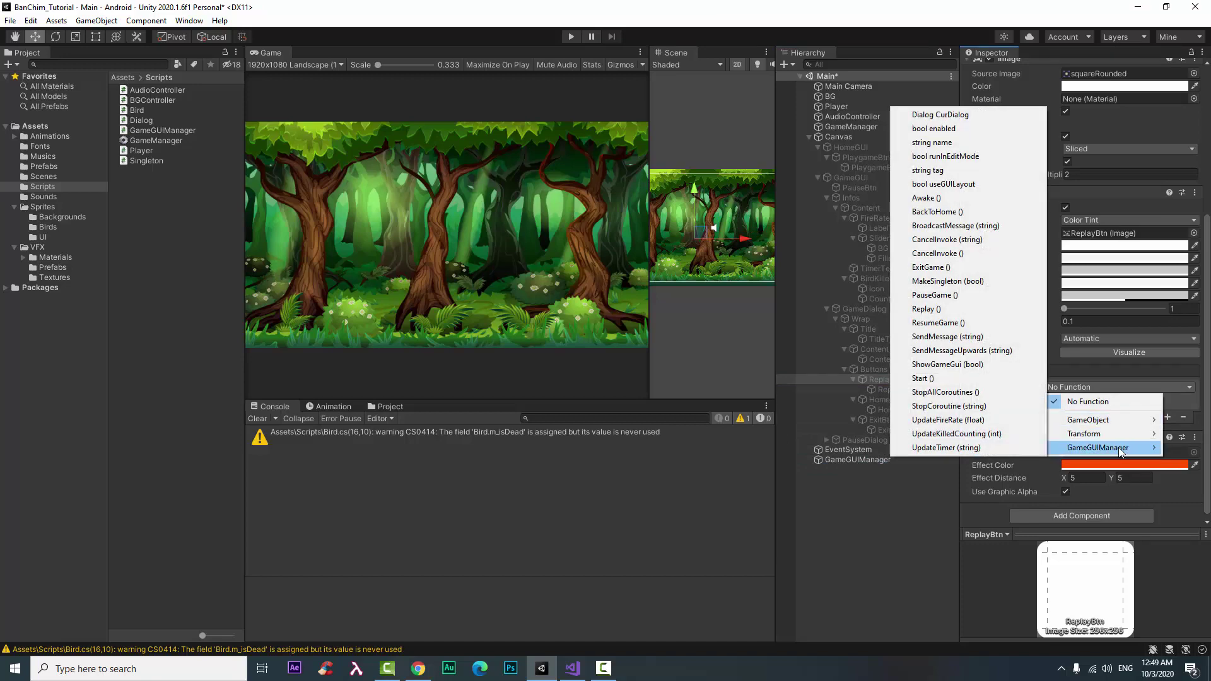
left_click(976, 309)
Step: Make GameDialog's HomeBtn On Click call GameGUIManager.BackToHome
left_click(899, 399)
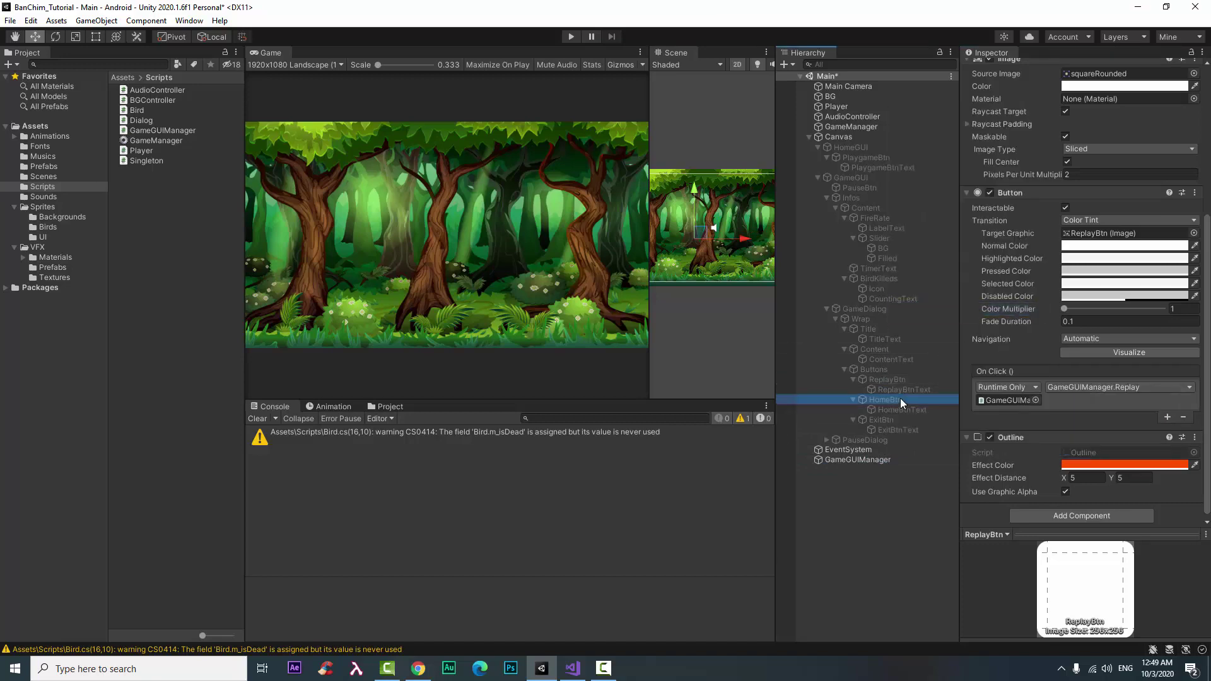
left_click(1167, 417)
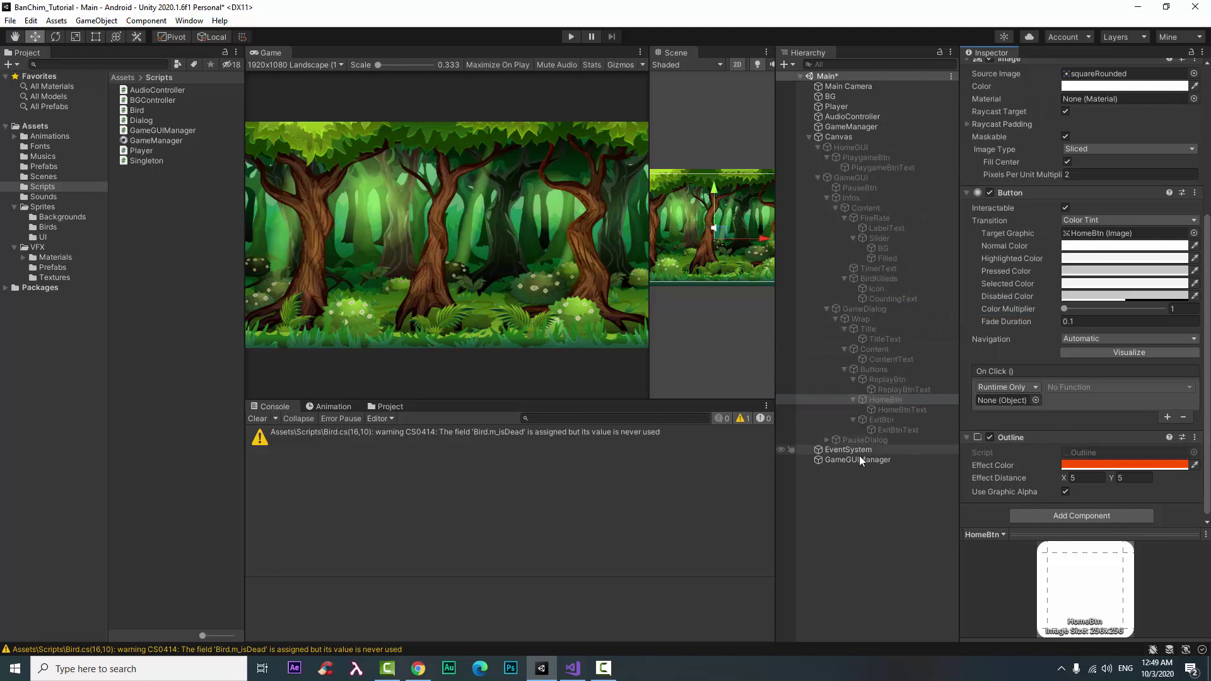
left_click_drag(857, 459, 1012, 400)
left_click(1053, 388)
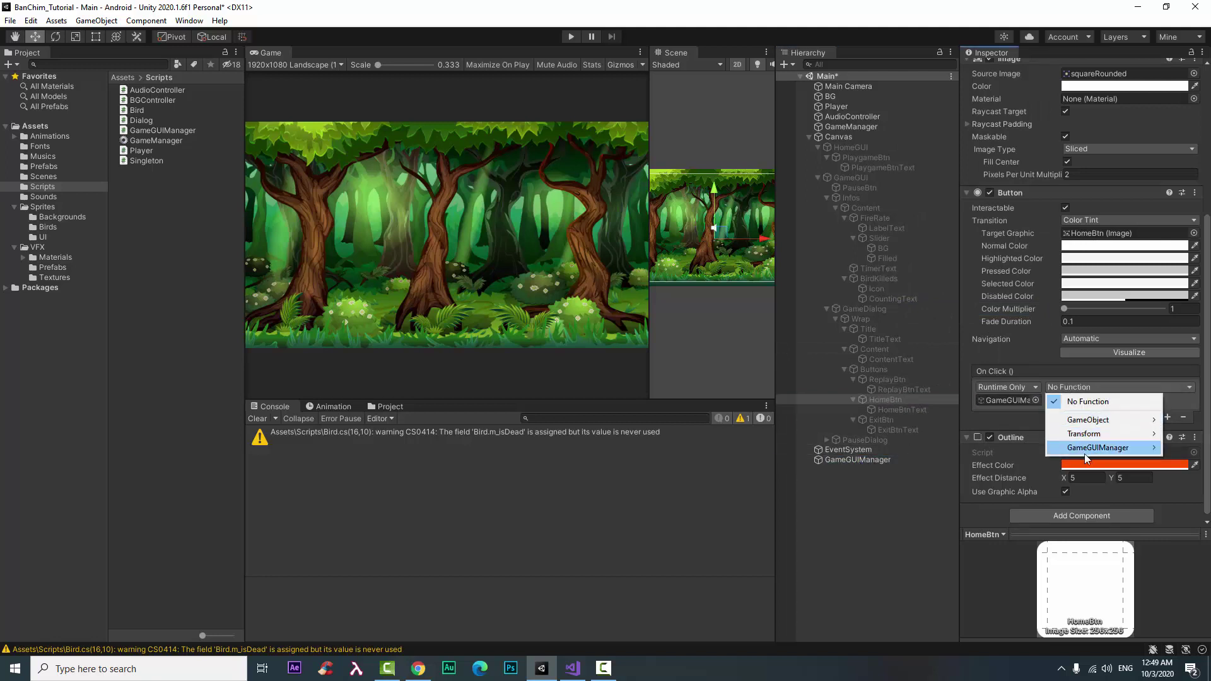
mouse_move(1085, 449)
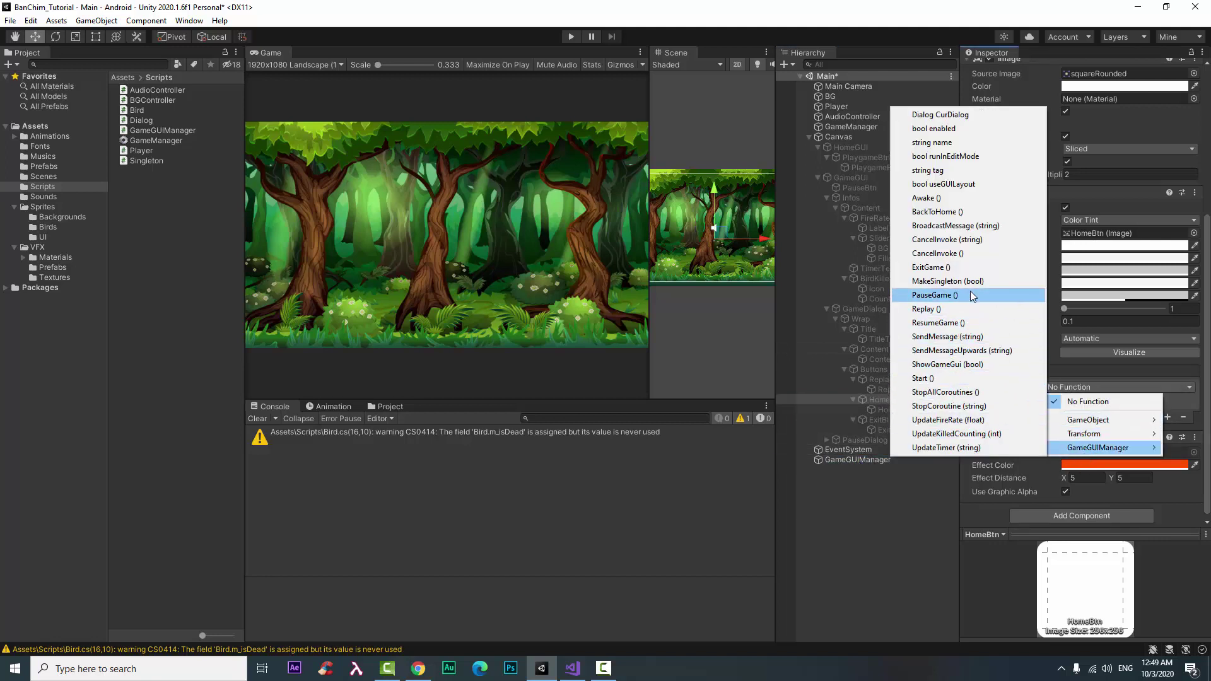
left_click(978, 212)
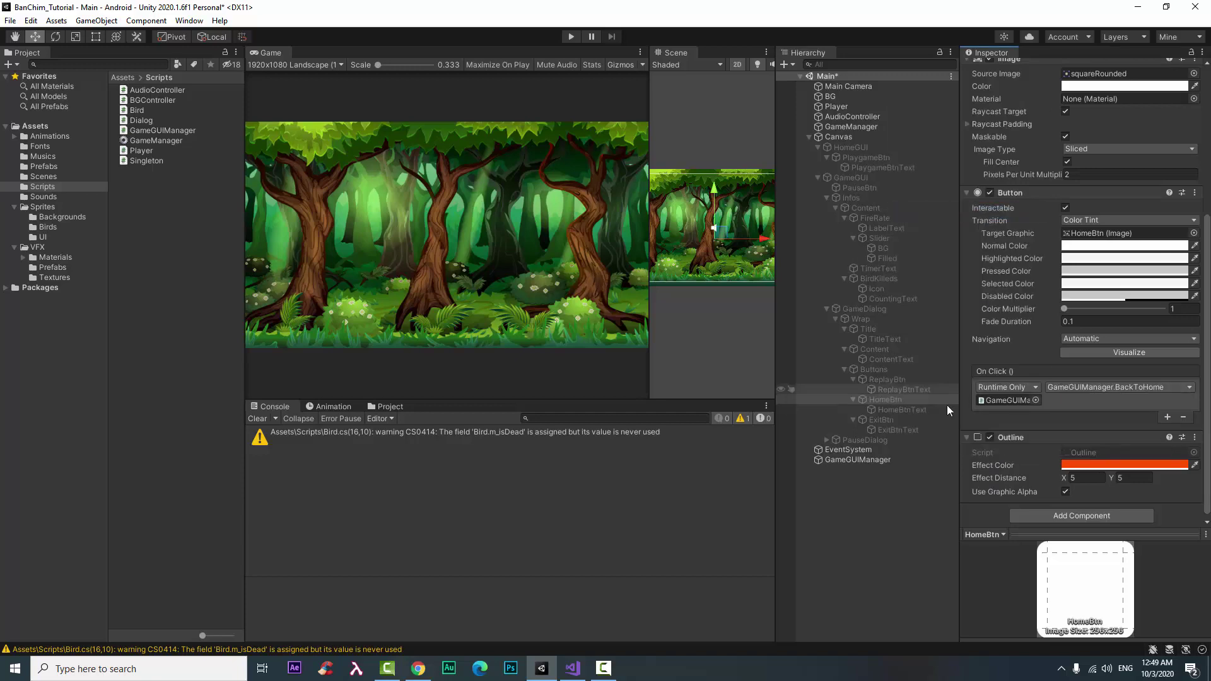
Step: Make GameDialog's ExitBtn On Click call GameGUIManager.ExitGame, then collapse GameDialog
left_click(930, 419)
left_click(1164, 417)
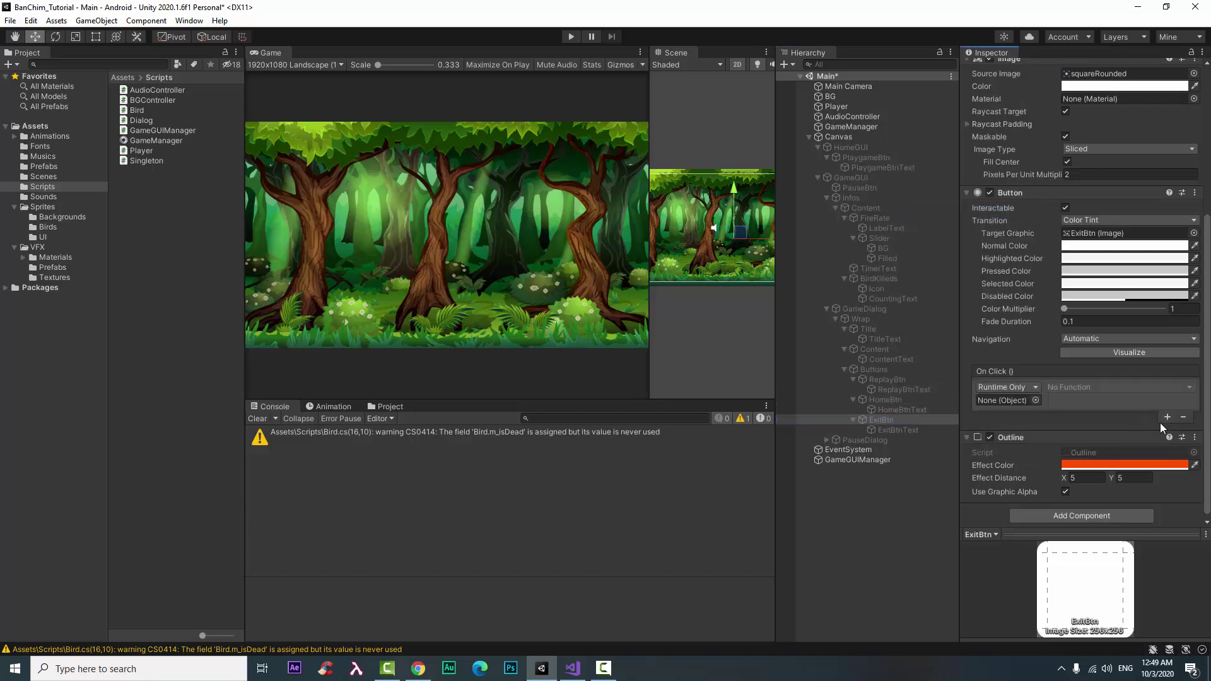
left_click(868, 467)
left_click(914, 429)
left_click(914, 421)
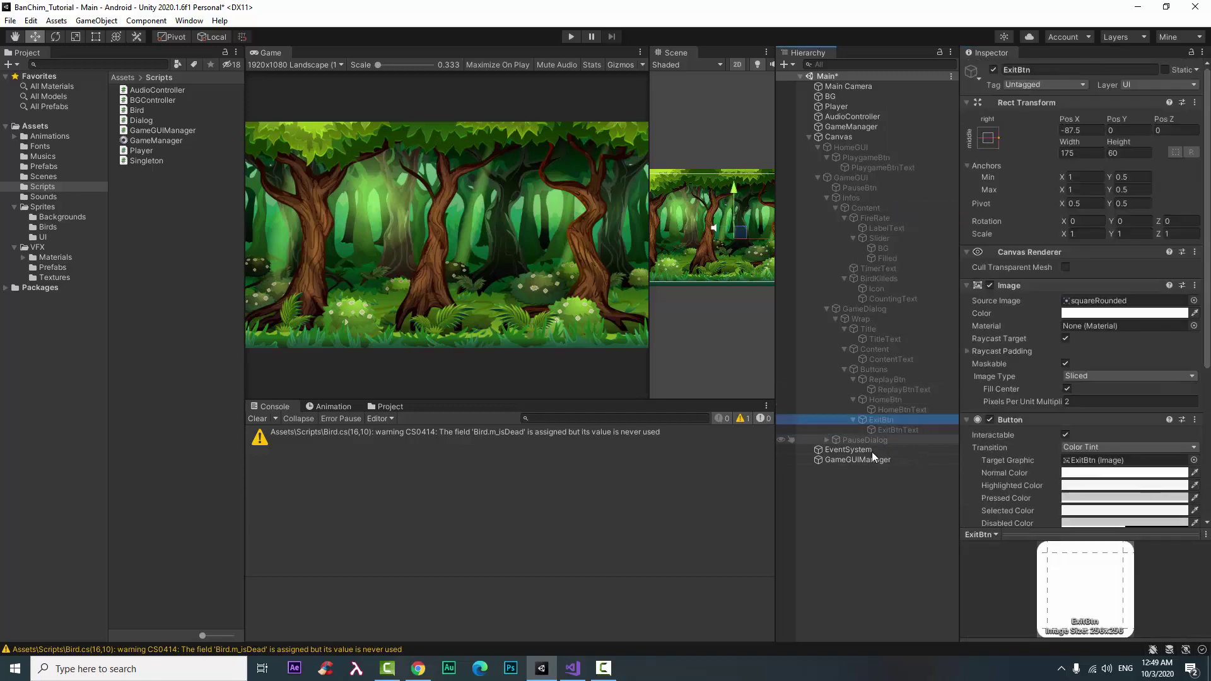
scroll(1072, 492, "down", 5)
left_click_drag(1053, 432, 1012, 400)
left_click(1066, 390)
mouse_move(1101, 447)
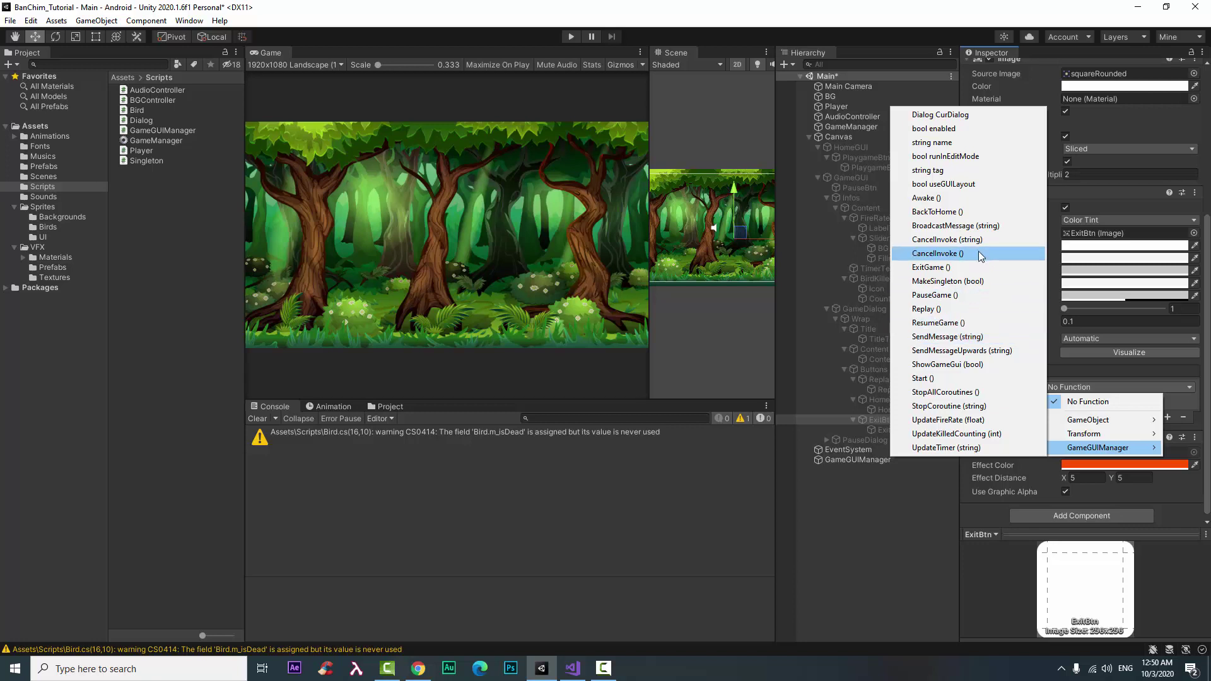
left_click(979, 267)
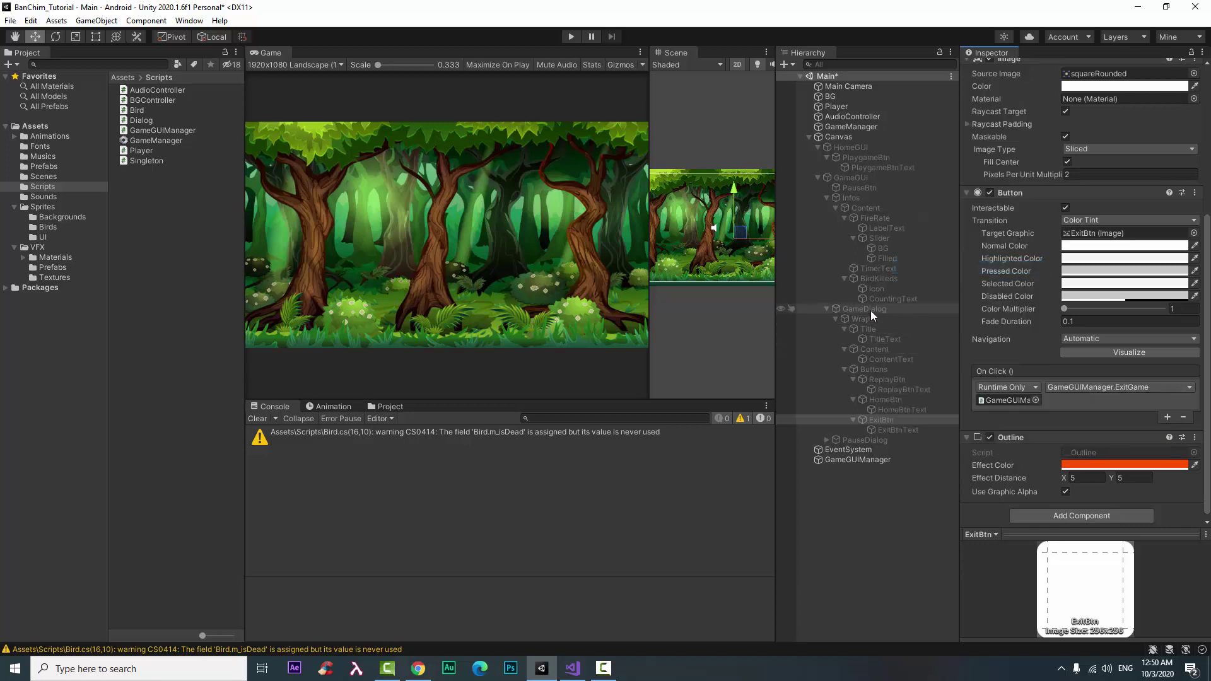
left_click(826, 309)
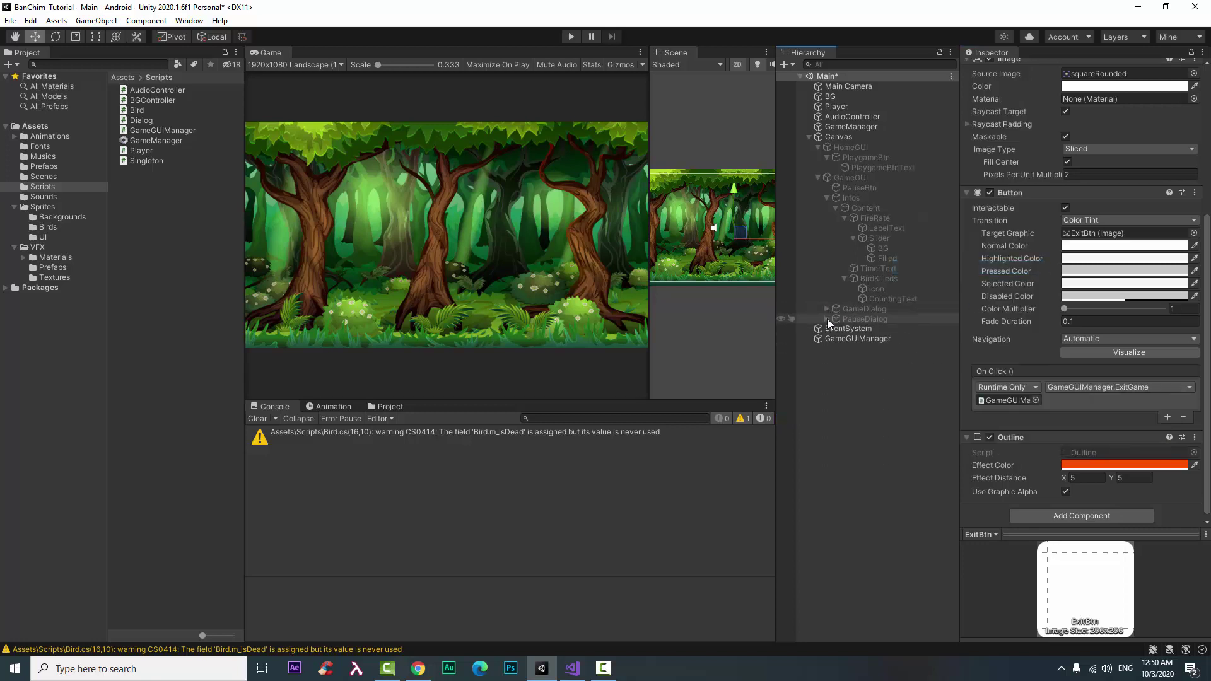
Step: Make PauseDialog's ResumeBtn On Click call GameGUIManager.ResumeGame
left_click(826, 319)
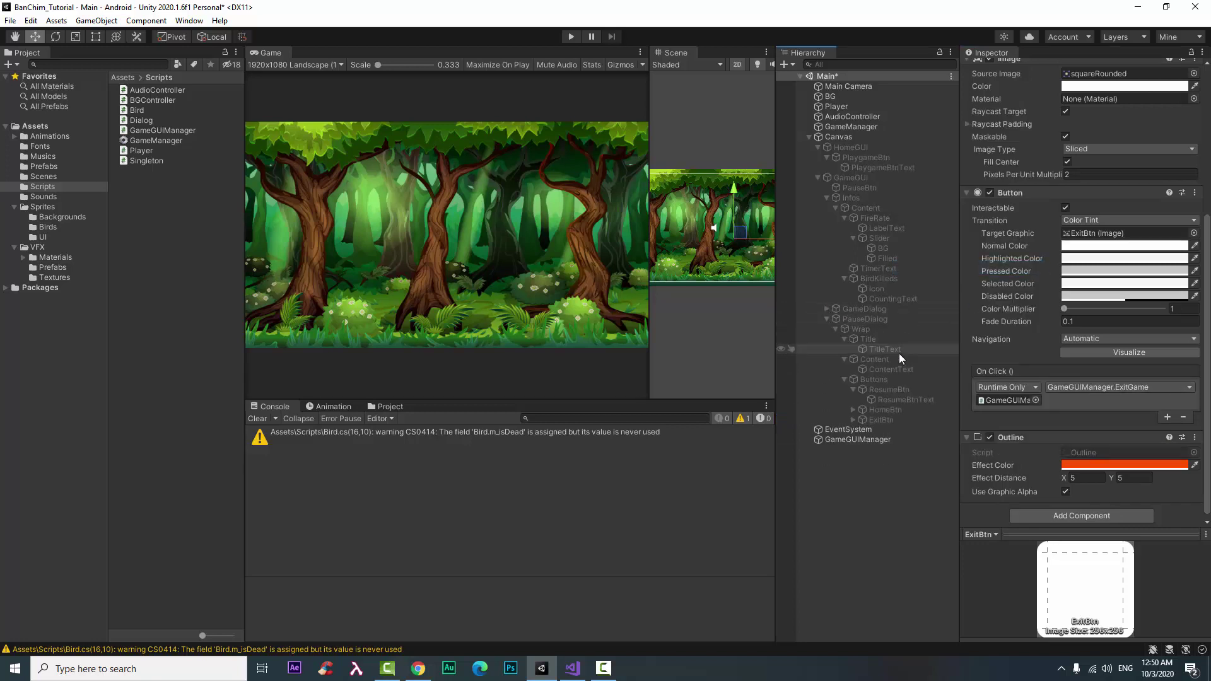
left_click(922, 389)
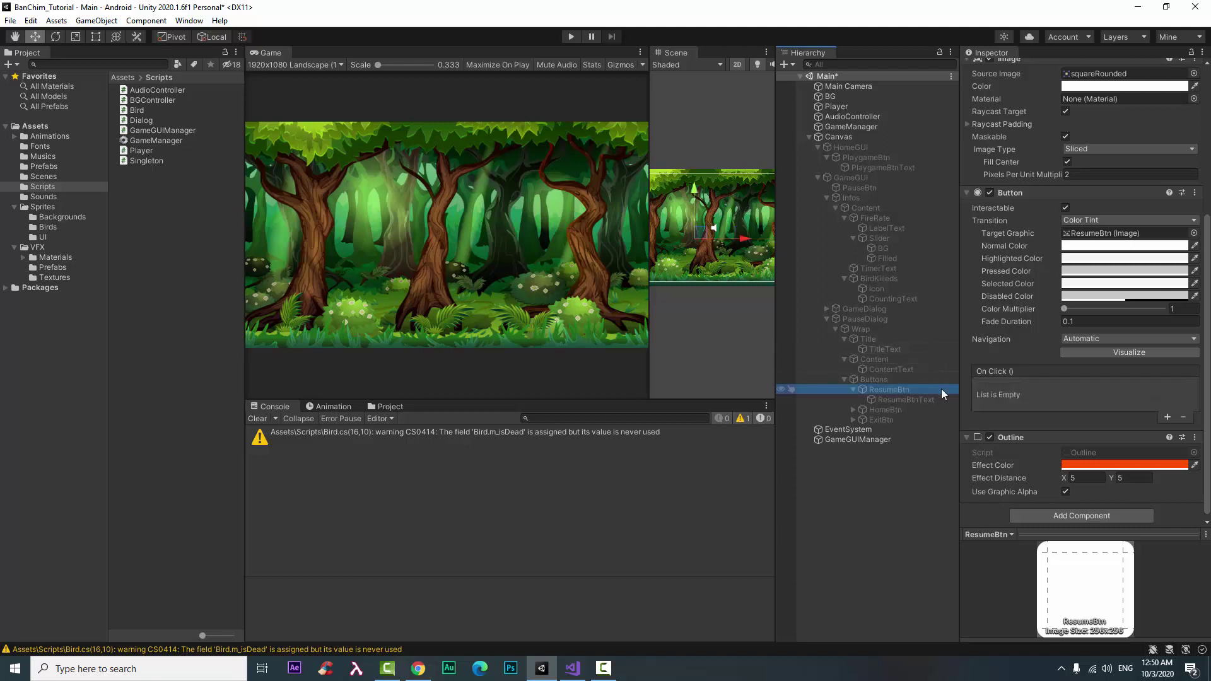
left_click(1167, 417)
left_click_drag(857, 440, 1030, 401)
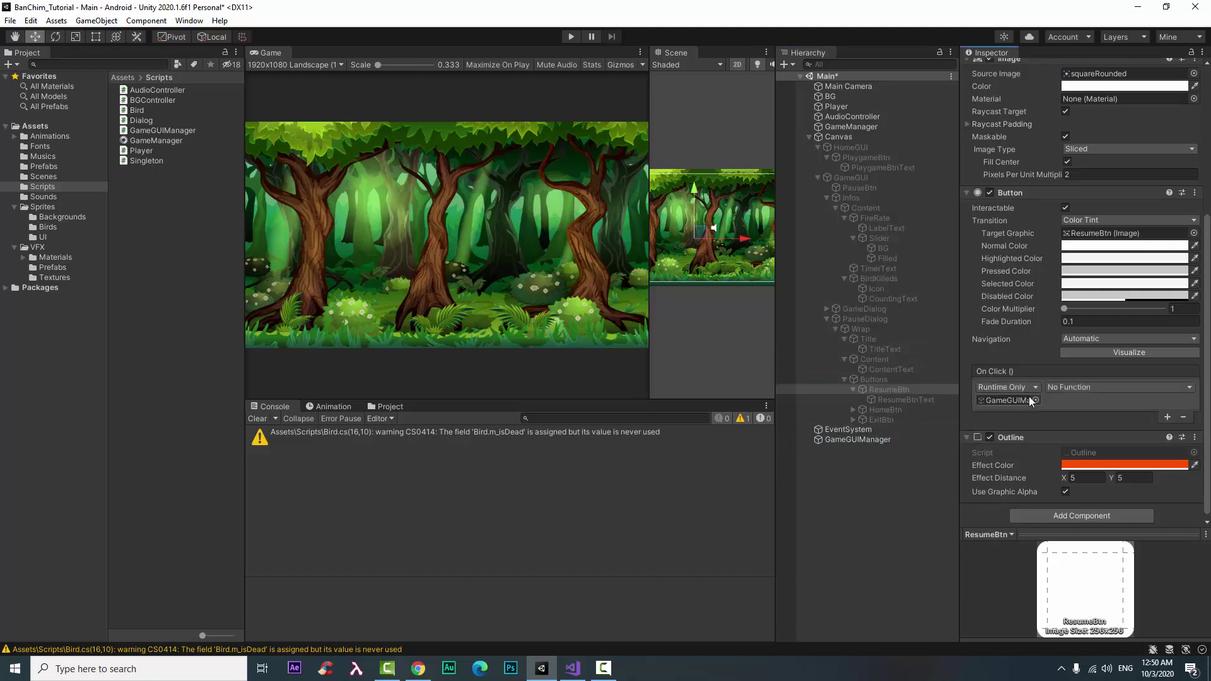
left_click(1117, 387)
mouse_move(1097, 448)
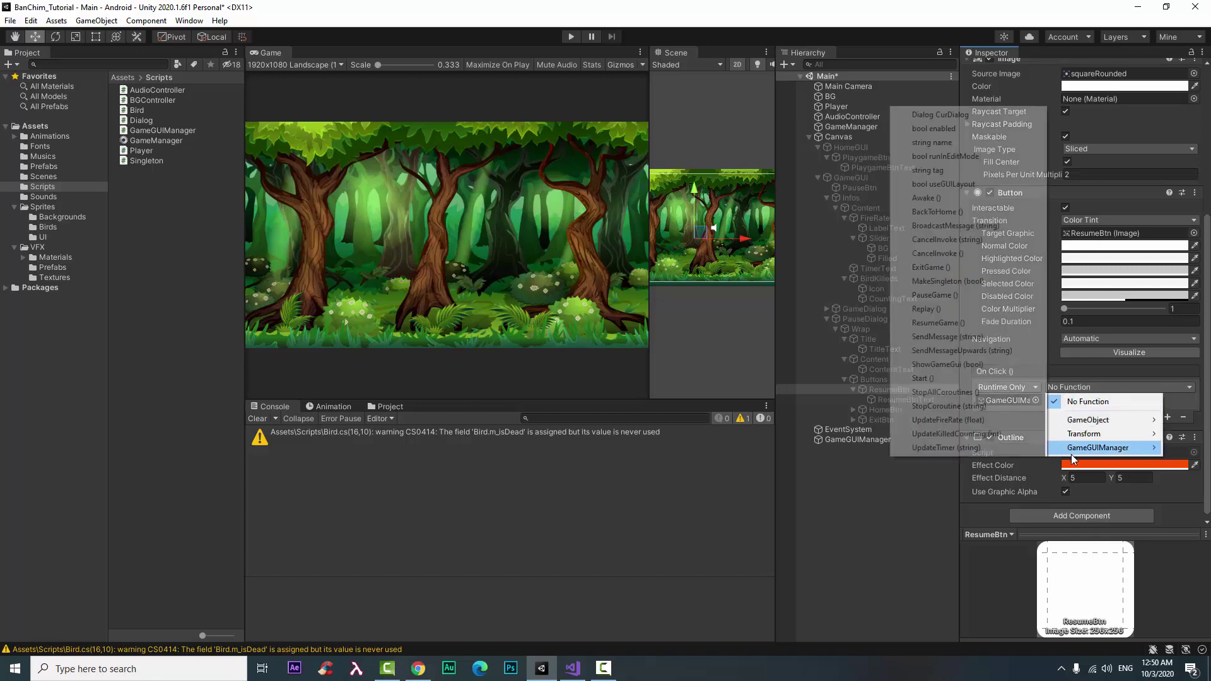
left_click(975, 322)
Step: Make PauseDialog's HomeBtn On Click call GameGUIManager.BackToHome
left_click(885, 410)
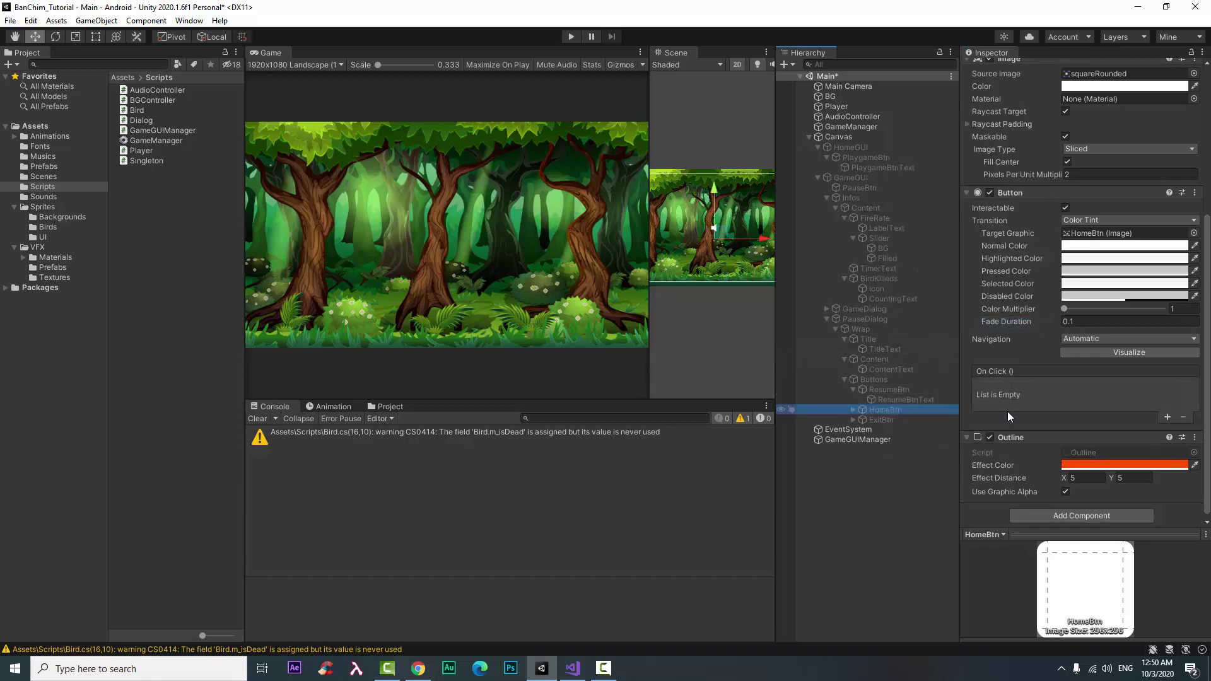
left_click(1167, 416)
left_click(877, 446)
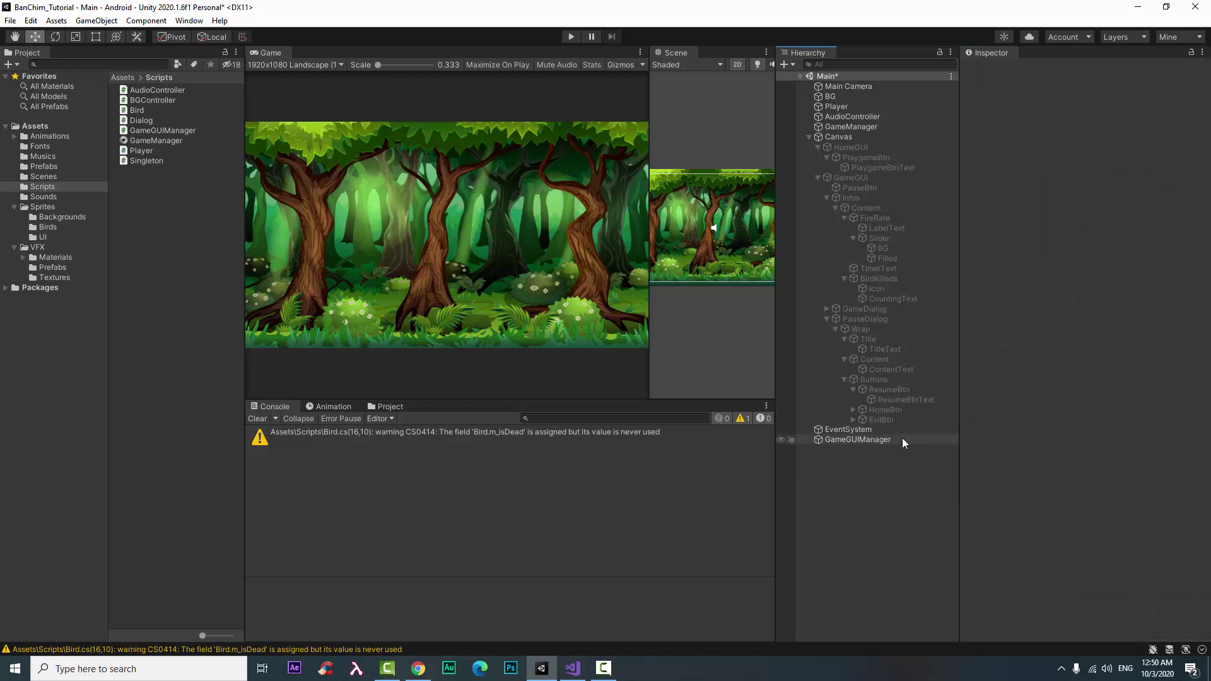
mouse_move(909, 396)
left_mouse_down()
mouse_move(906, 406)
mouse_move(1010, 400)
left_mouse_up()
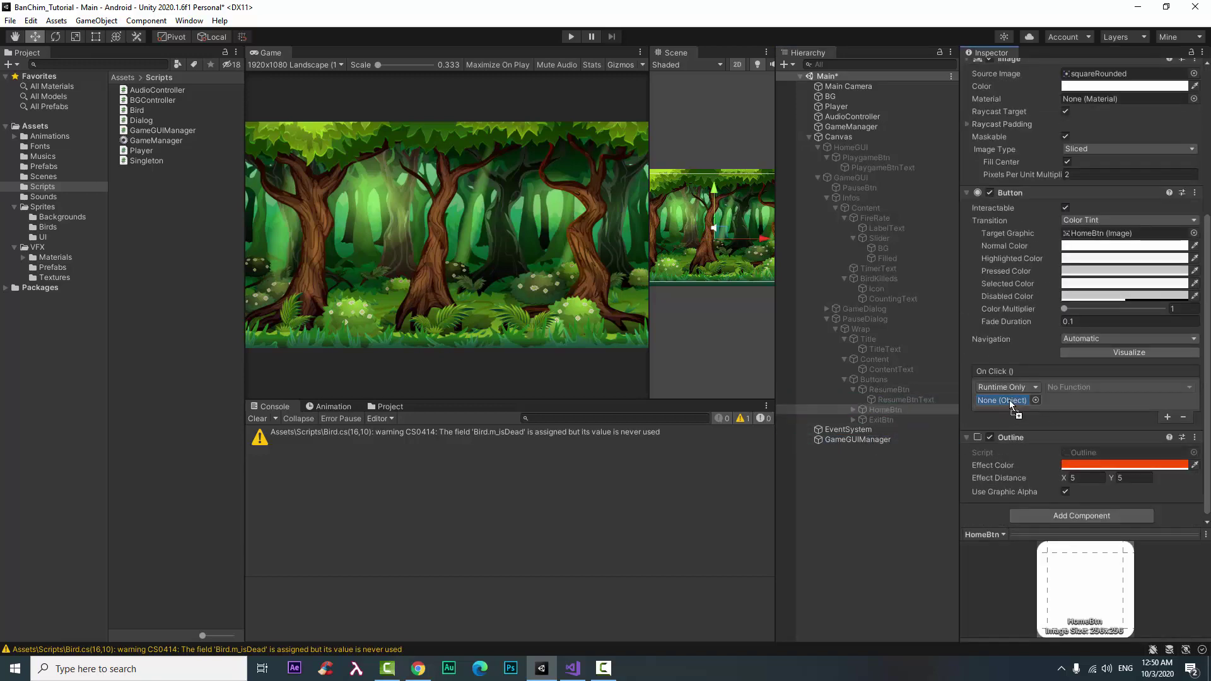
left_click(1070, 386)
mouse_move(1098, 448)
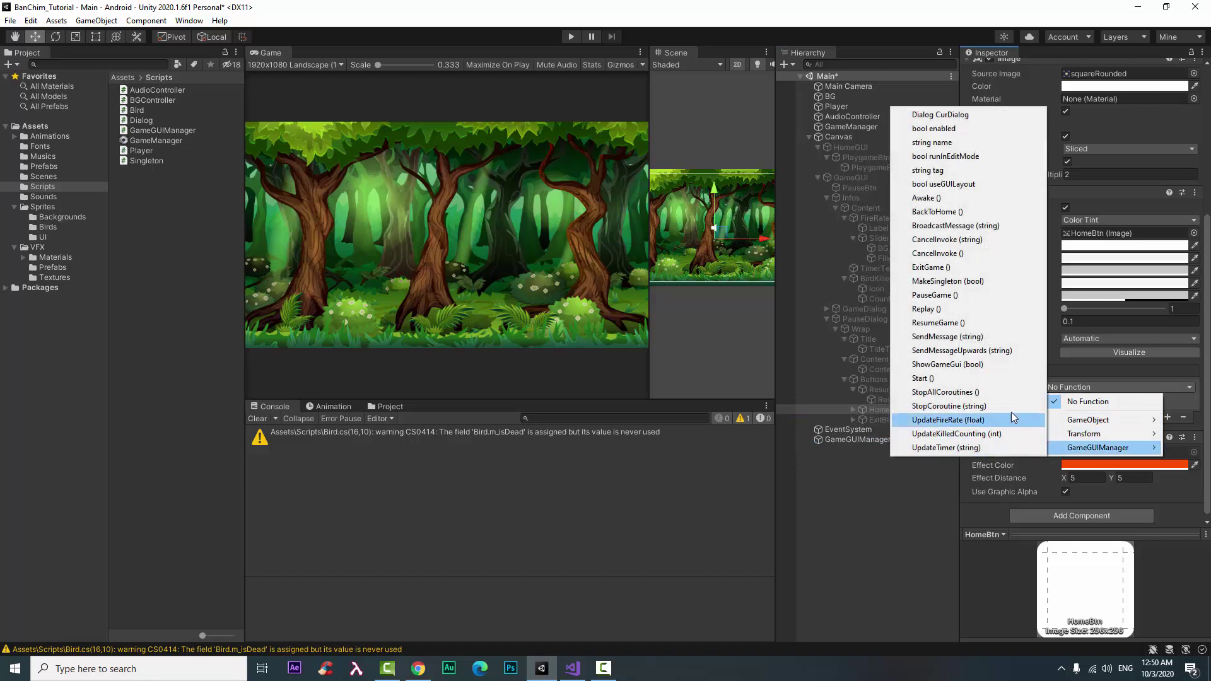
left_click(971, 213)
Step: Make PauseDialog's ExitBtn On Click call GameGUIManager.ExitGame, then save the Main scene
left_click(926, 420)
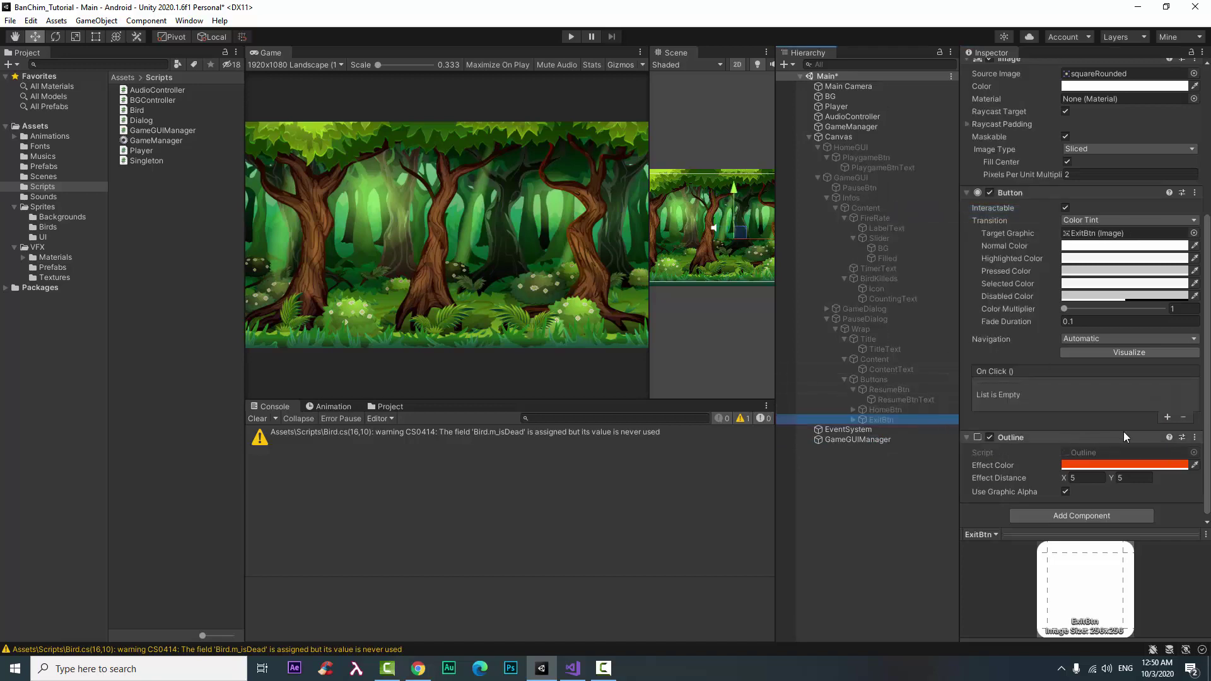
left_click(1166, 417)
mouse_move(912, 438)
left_mouse_down()
mouse_move(866, 436)
mouse_move(989, 408)
left_mouse_up()
left_click(877, 445)
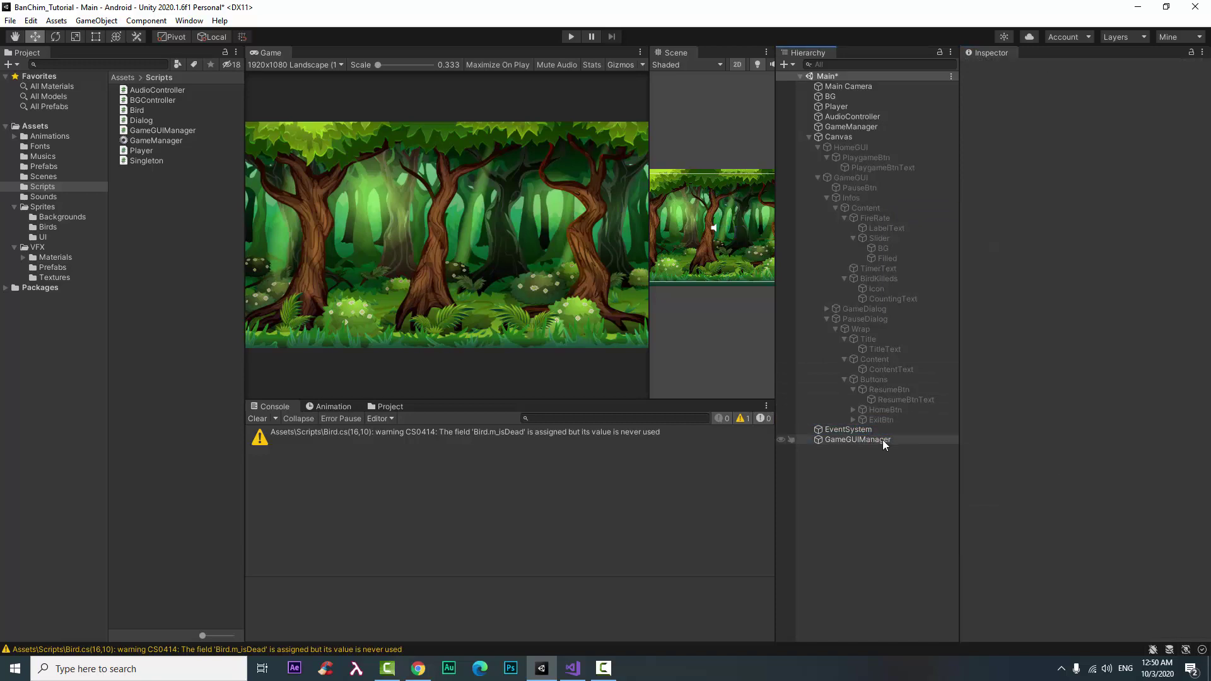
left_click(897, 418)
scroll(1013, 409, "down", 5)
mouse_move(884, 441)
left_mouse_down()
mouse_move(867, 438)
mouse_move(1019, 394)
left_mouse_up()
left_click(1111, 383)
mouse_move(1085, 444)
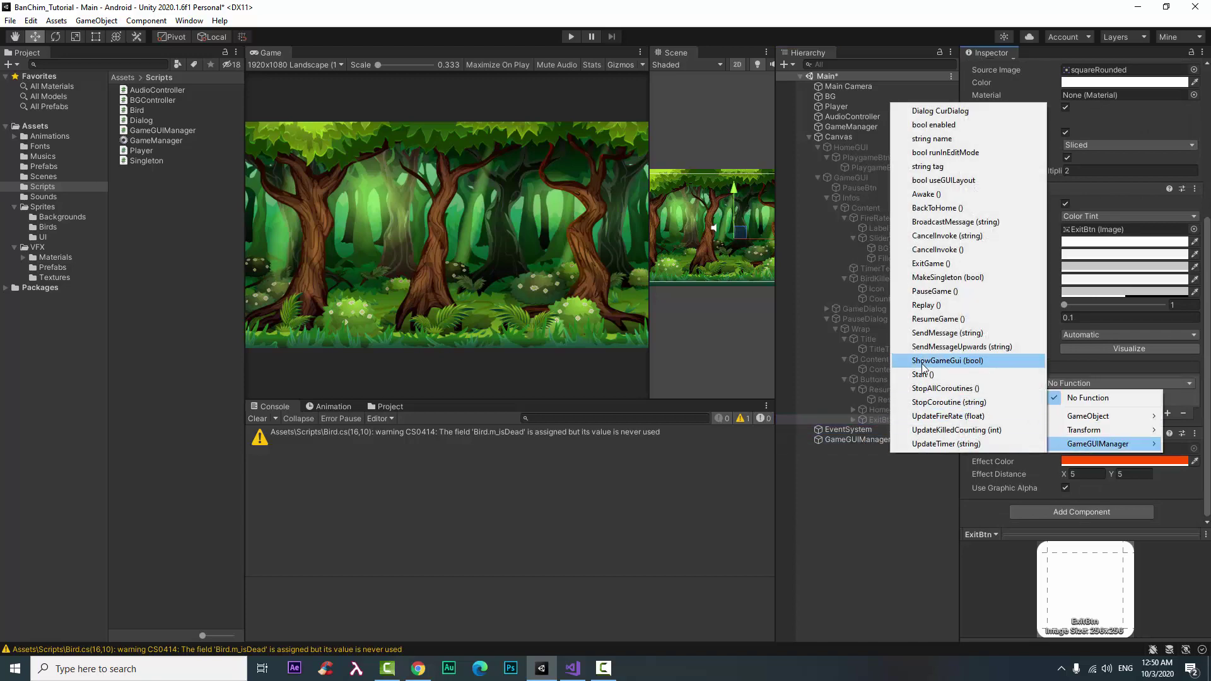
left_click(940, 264)
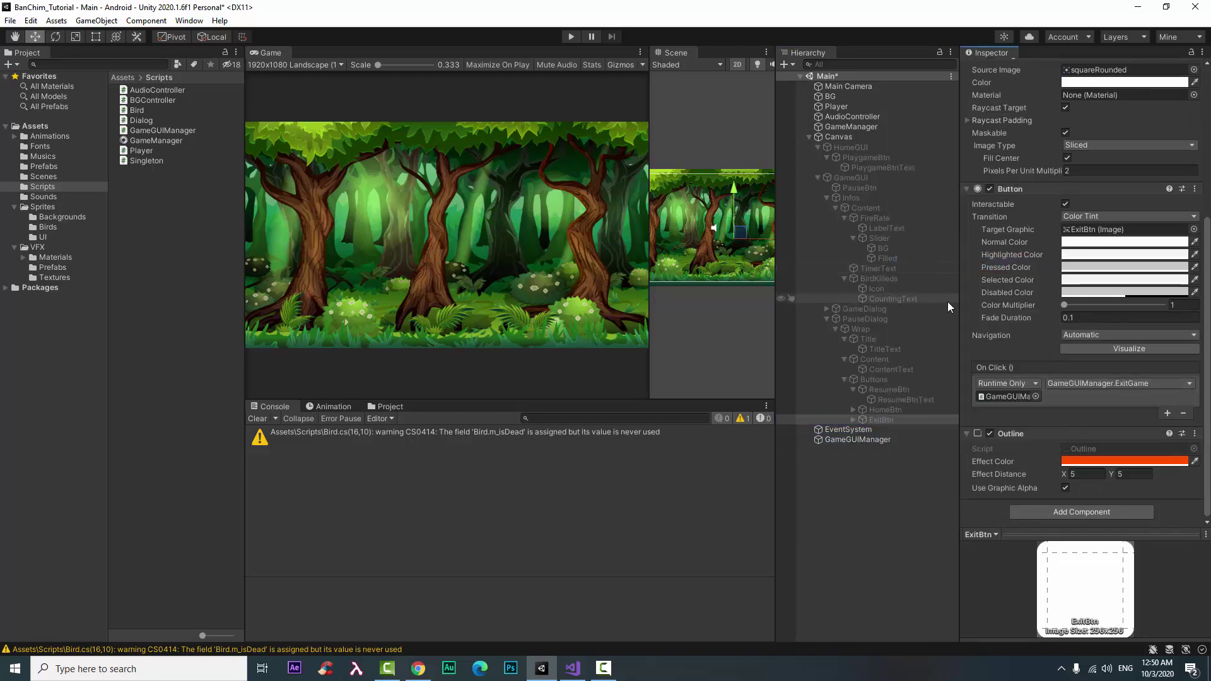
key("ctrl+s")
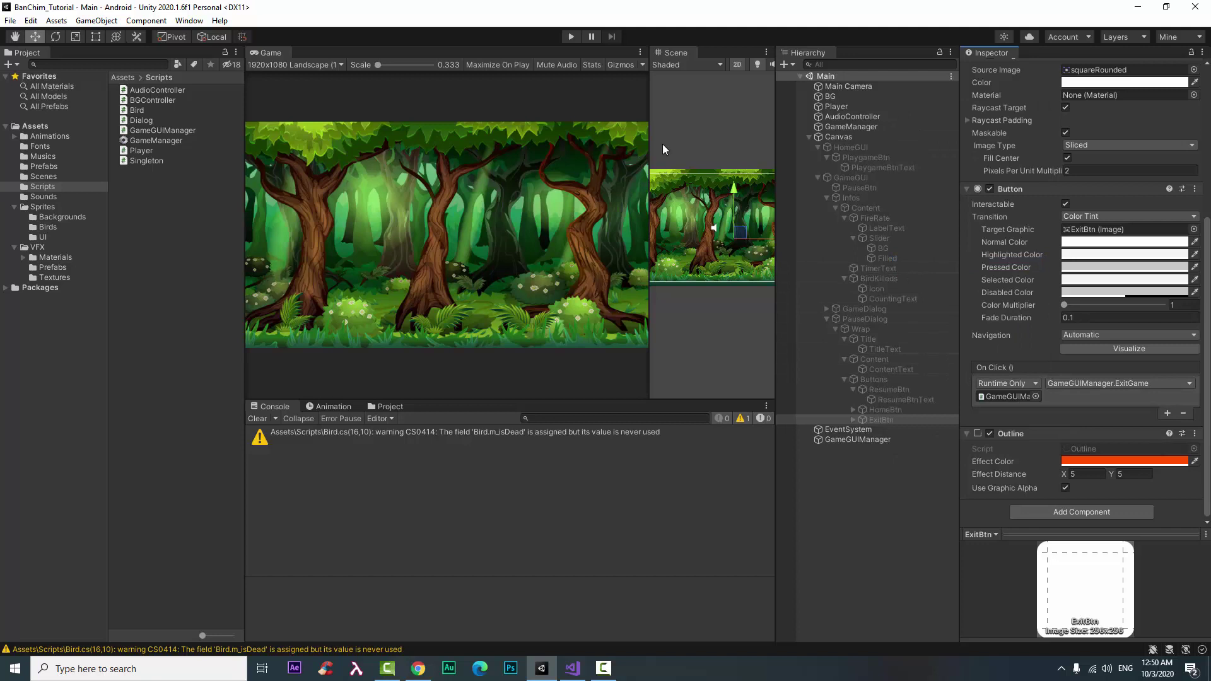
left_click(576, 36)
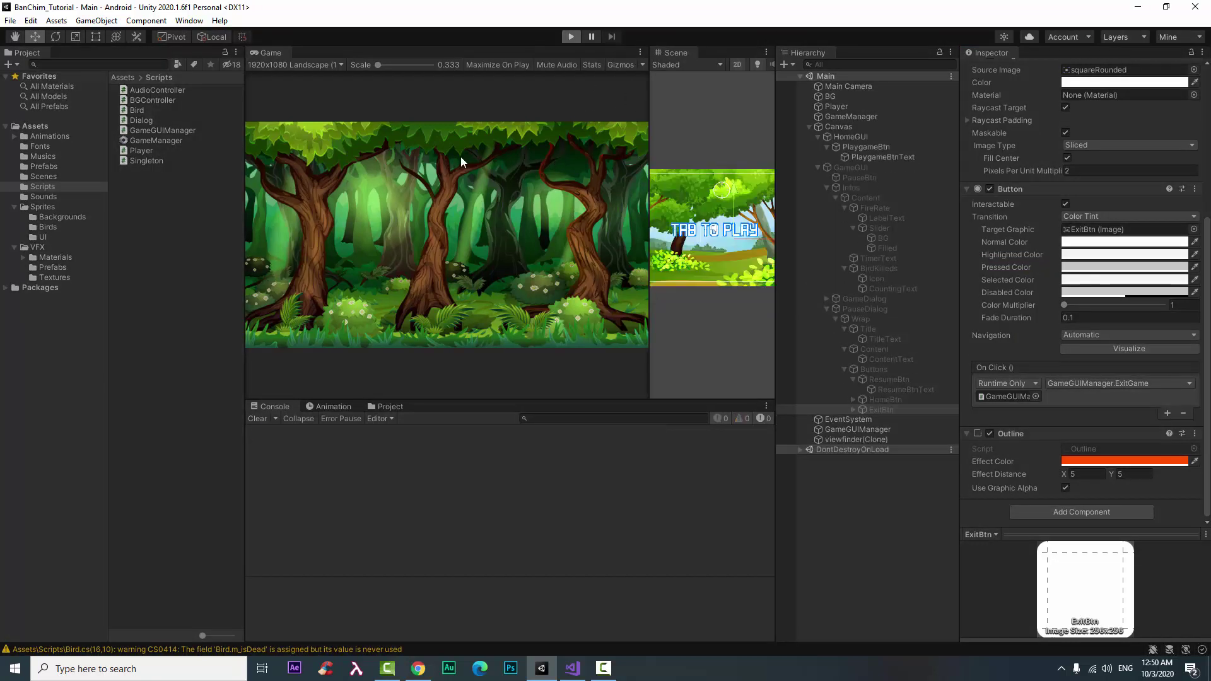
left_click(462, 228)
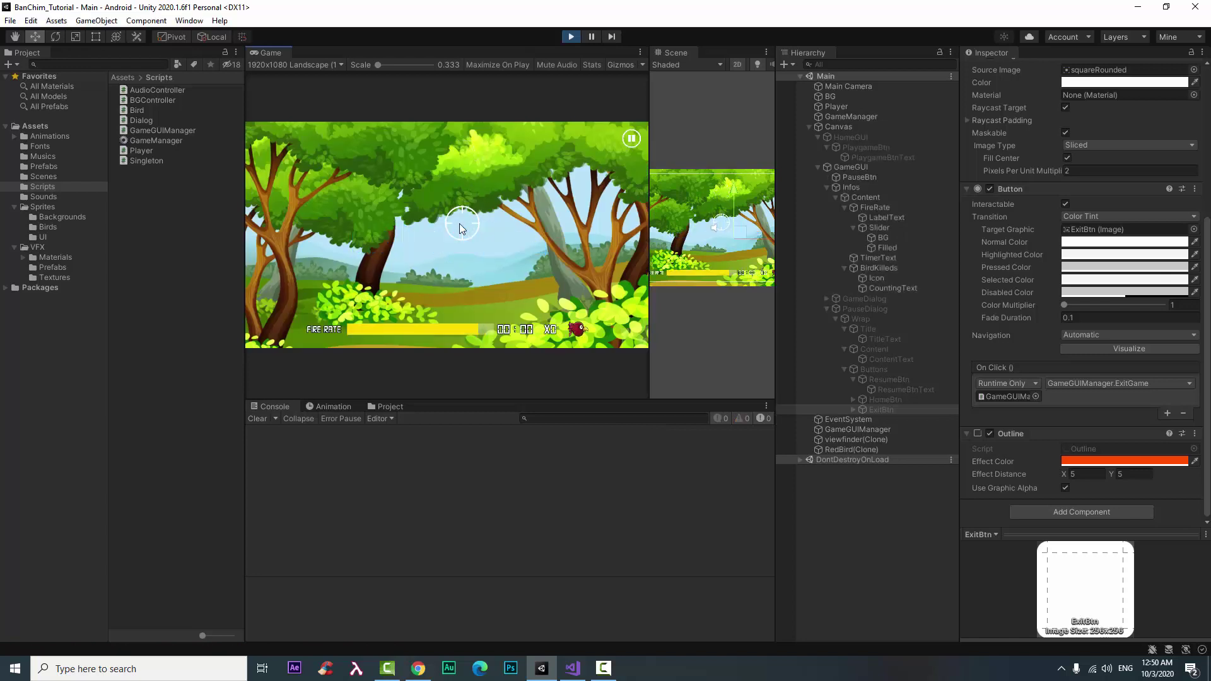
left_click(631, 138)
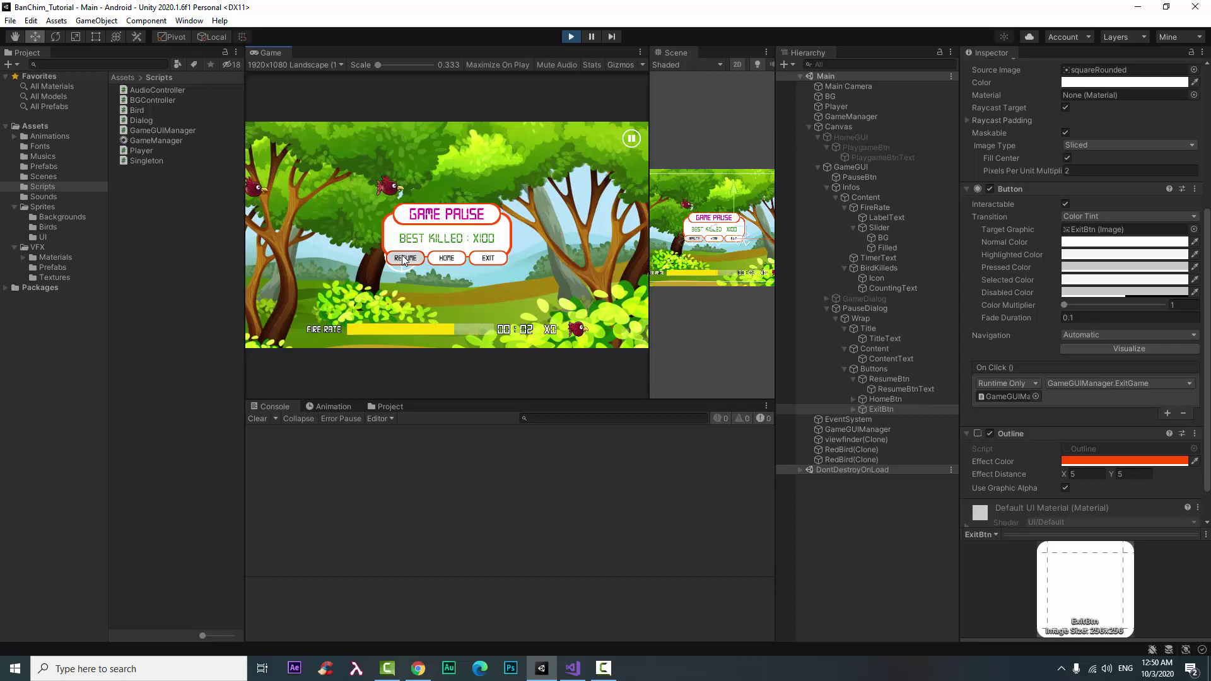
left_click(572, 36)
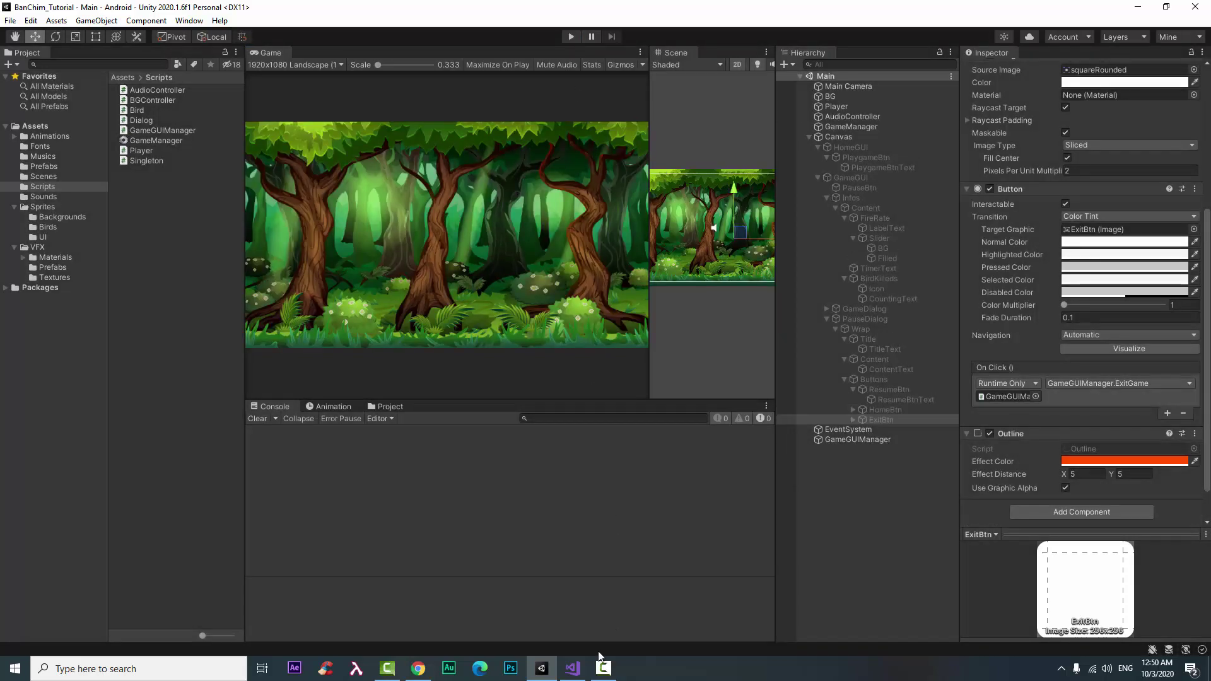
left_click(572, 668)
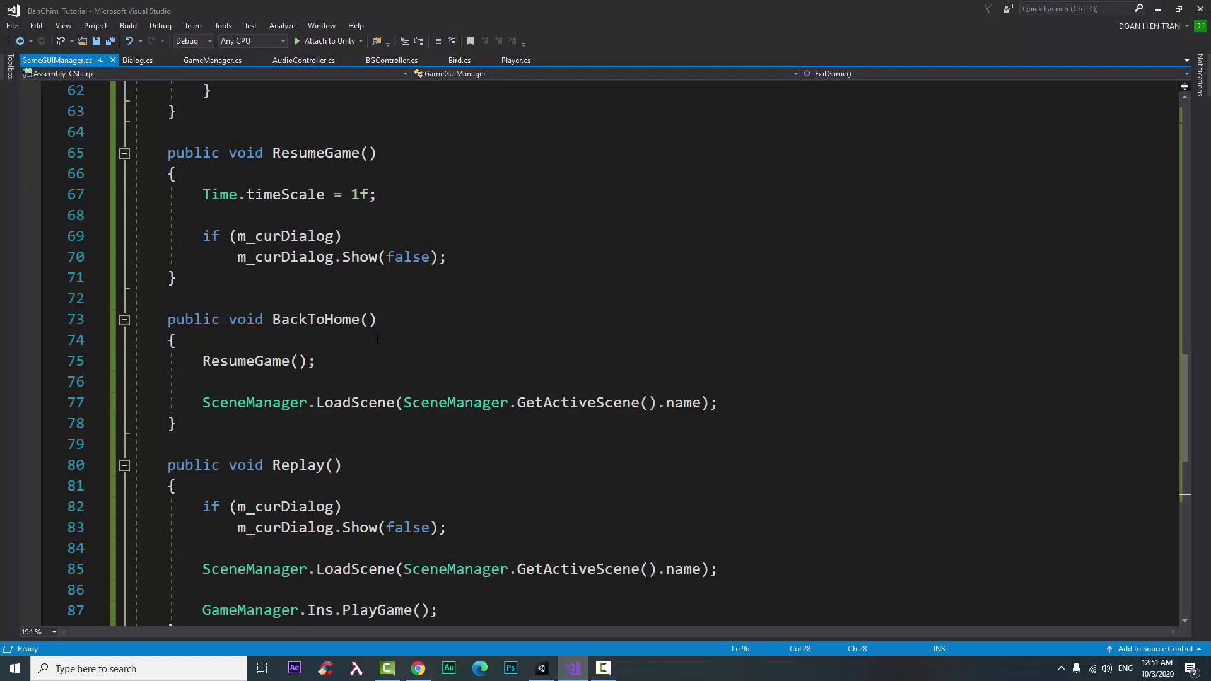
Step: Add m_curDialog = pauseDialog; after pauseDialog.Show(true) in PauseGame, save, and return to Unity
scroll(350, 294, "up", 1)
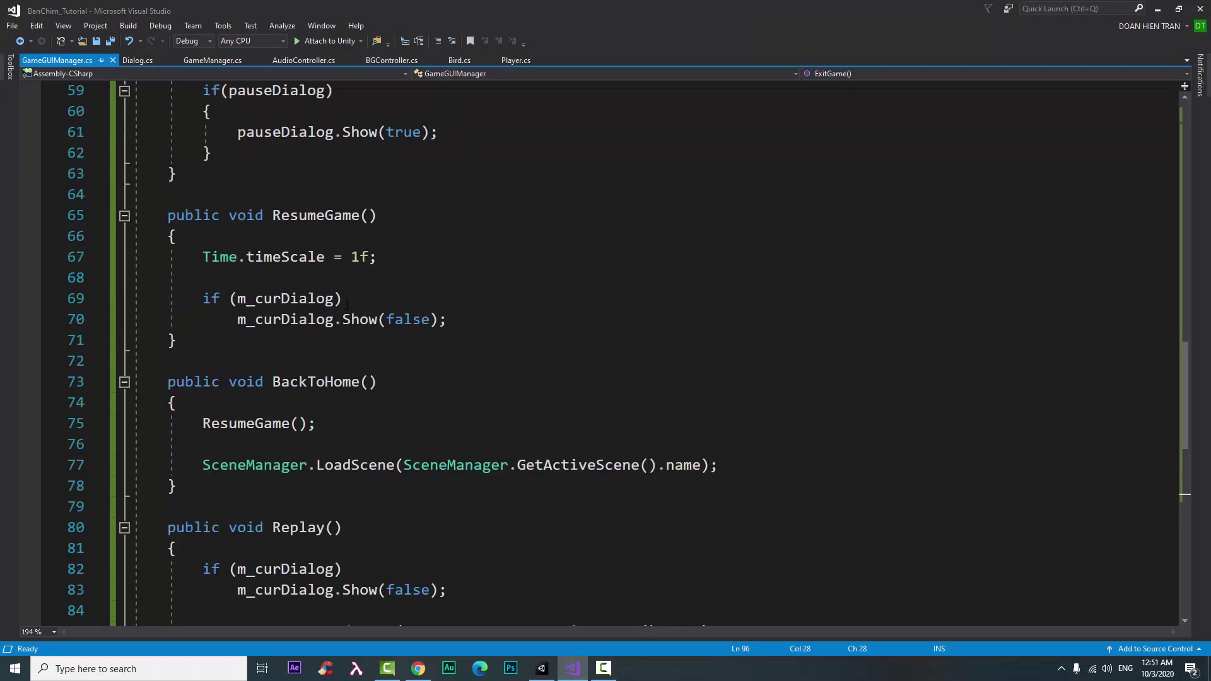
scroll(346, 304, "up", 2)
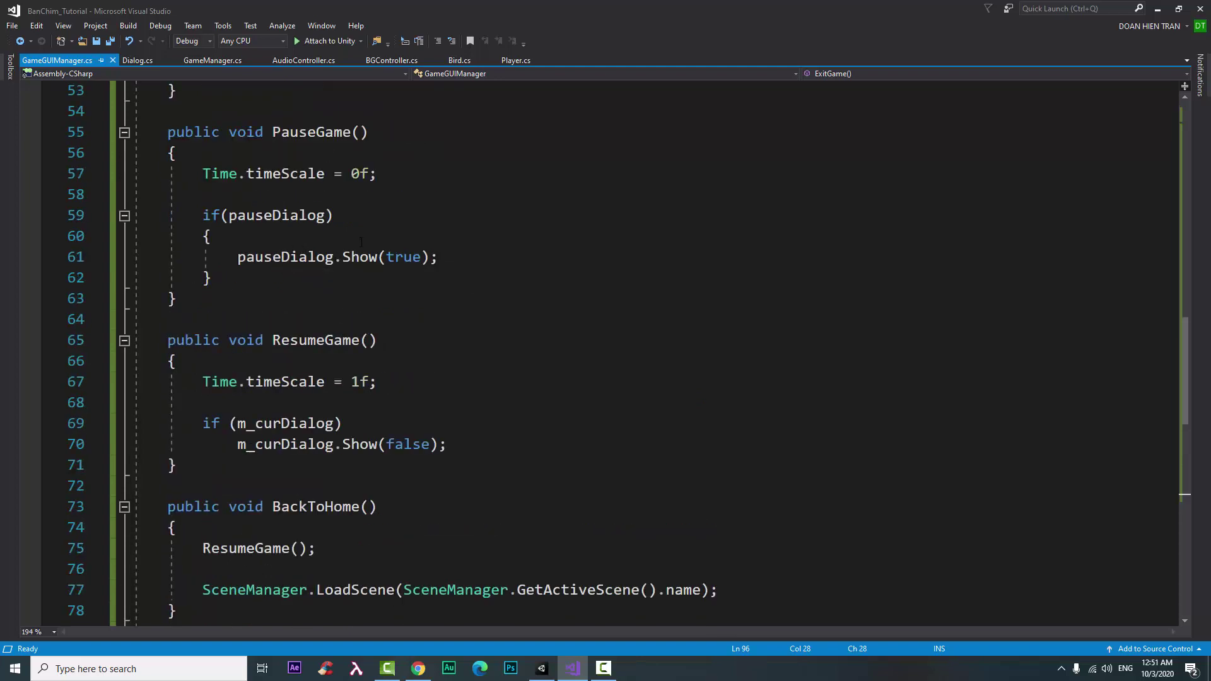
left_click(454, 255)
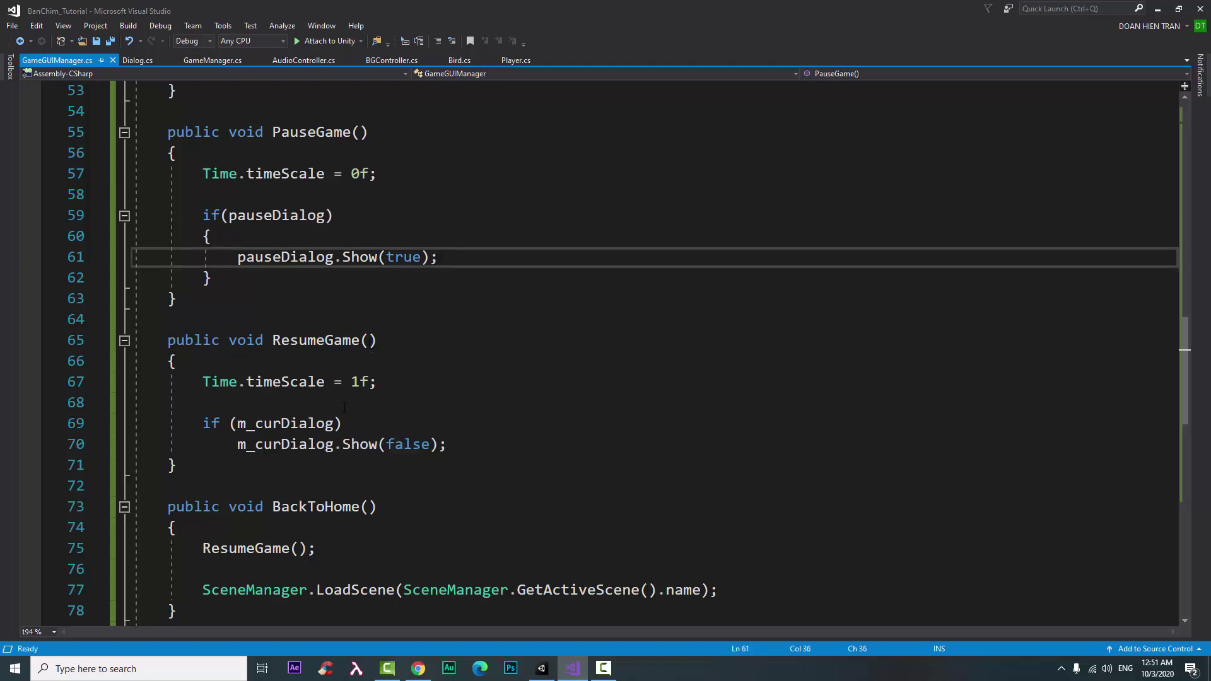
key("Return")
type("m")
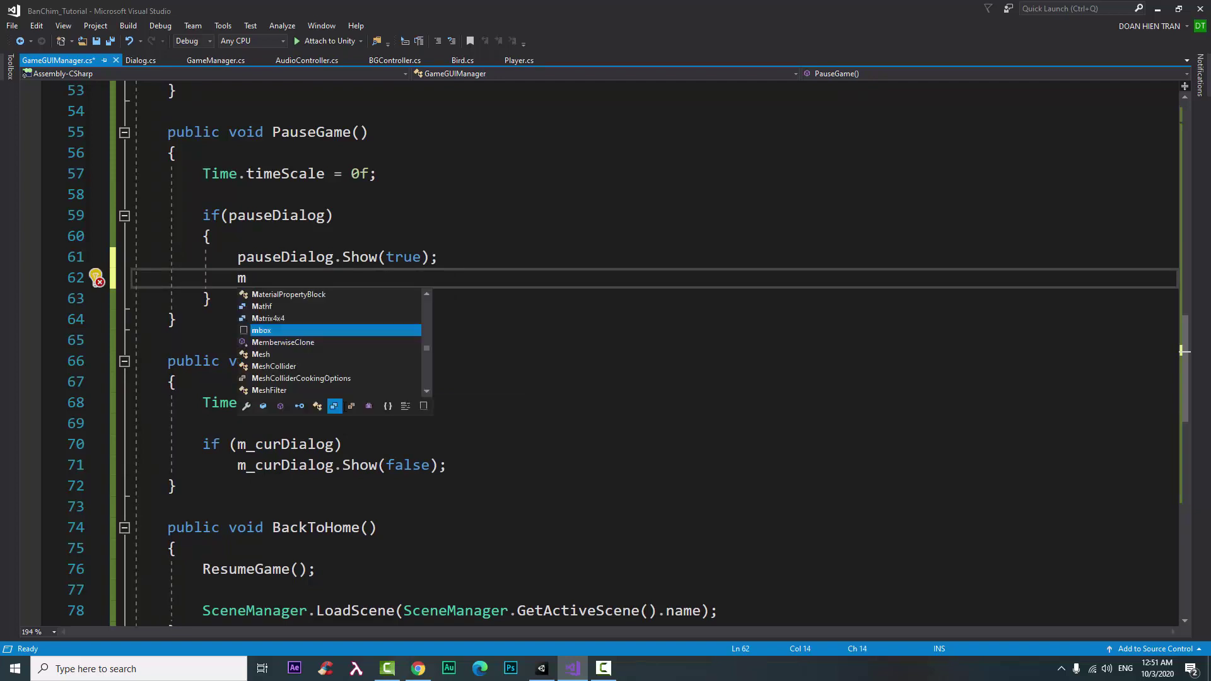
type("_c")
key("Tab")
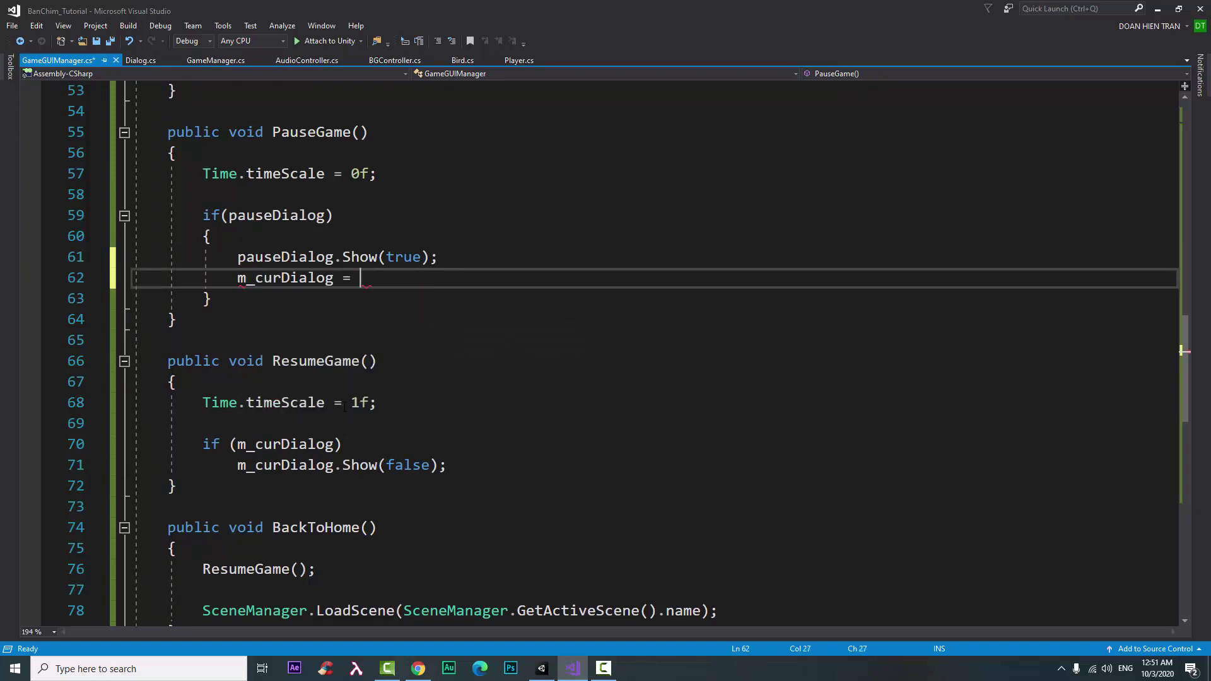
type("pauseDialog;")
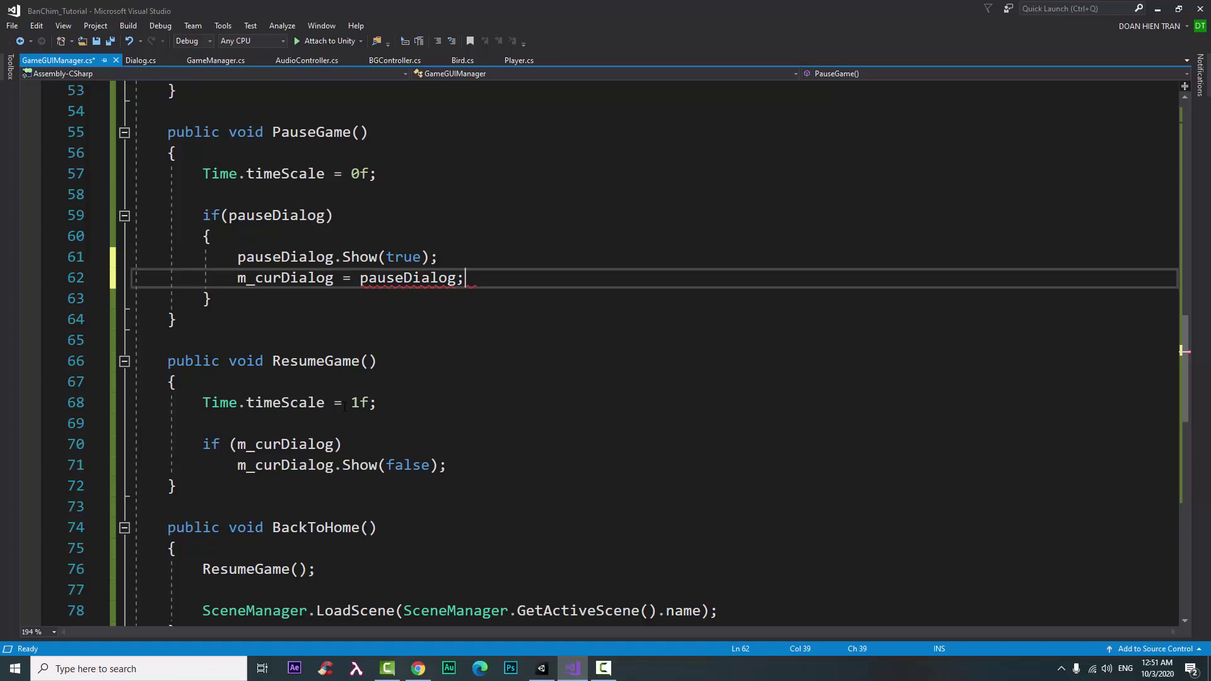
key("ctrl+s")
key("alt+Tab")
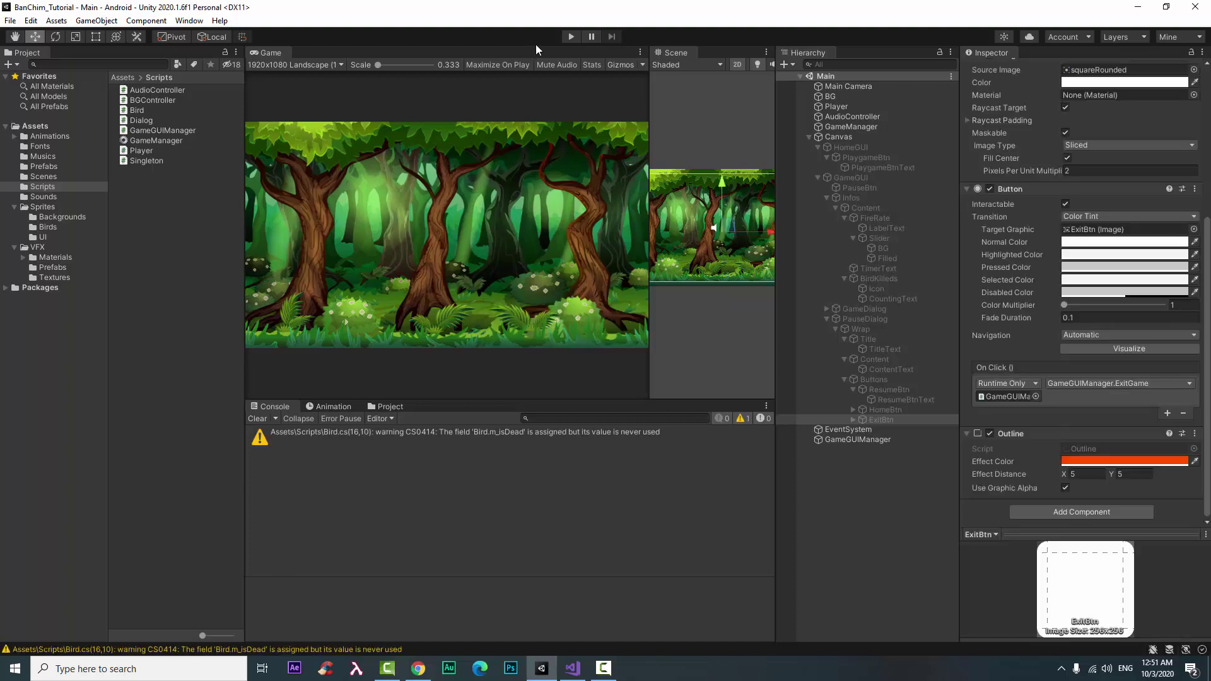
left_click(571, 36)
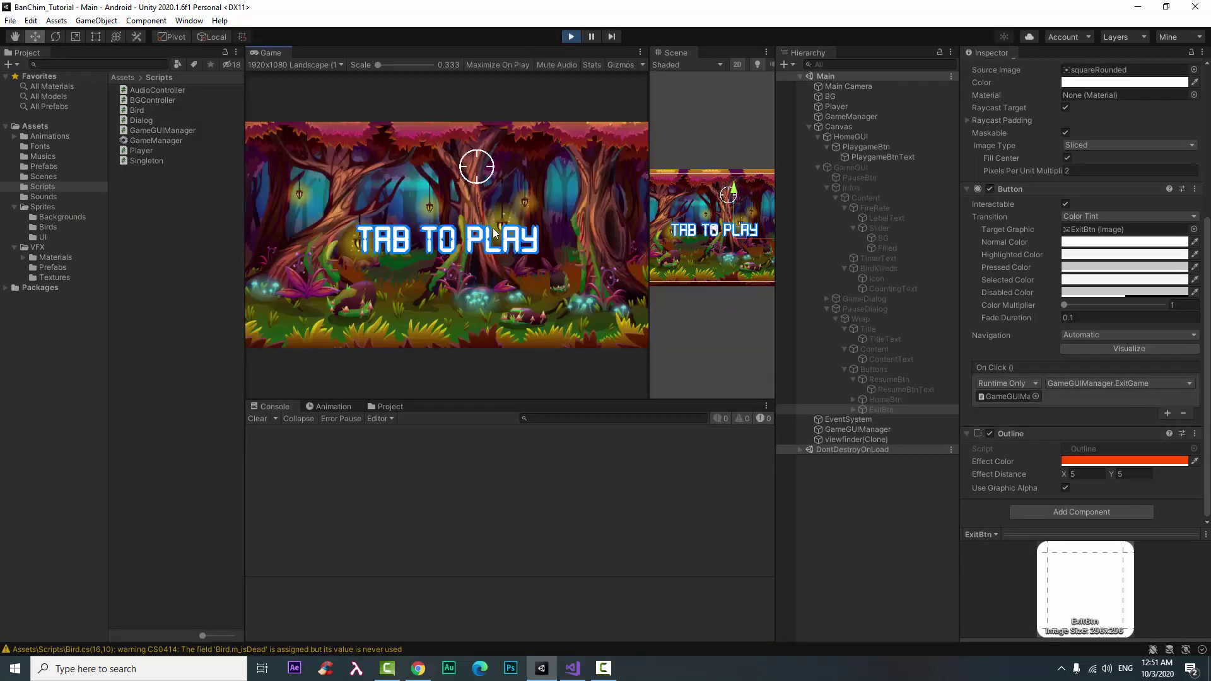
left_click(615, 165)
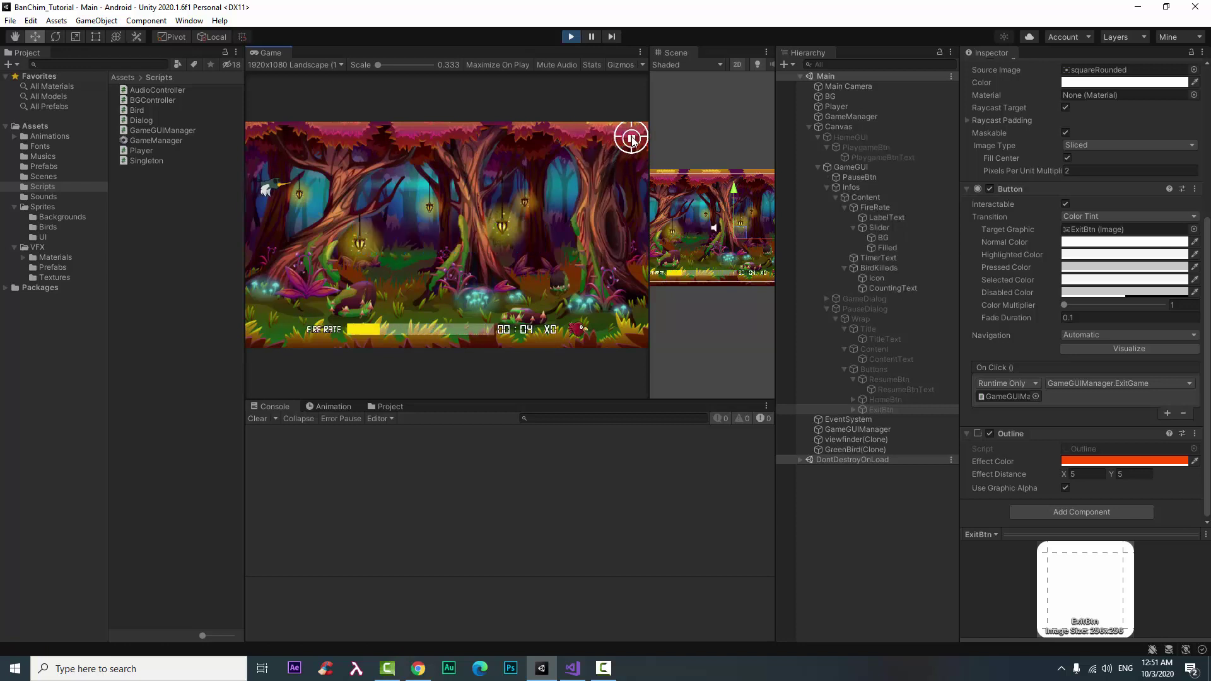
left_click(631, 138)
left_click(405, 258)
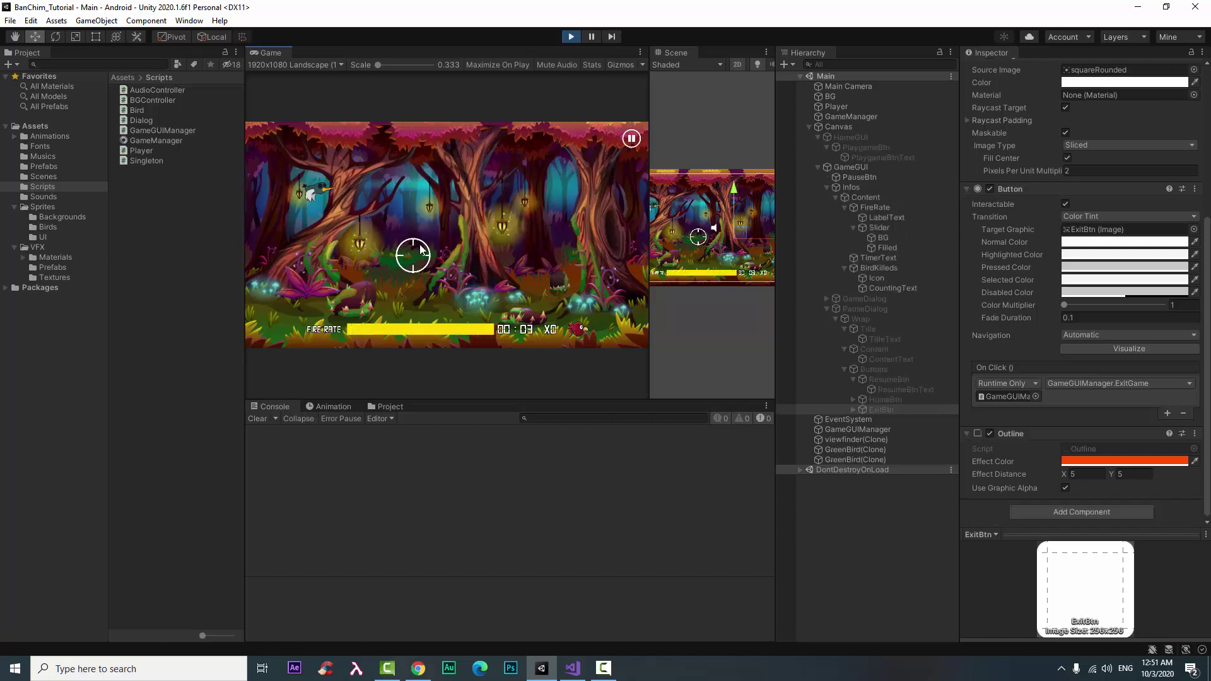
left_click(633, 139)
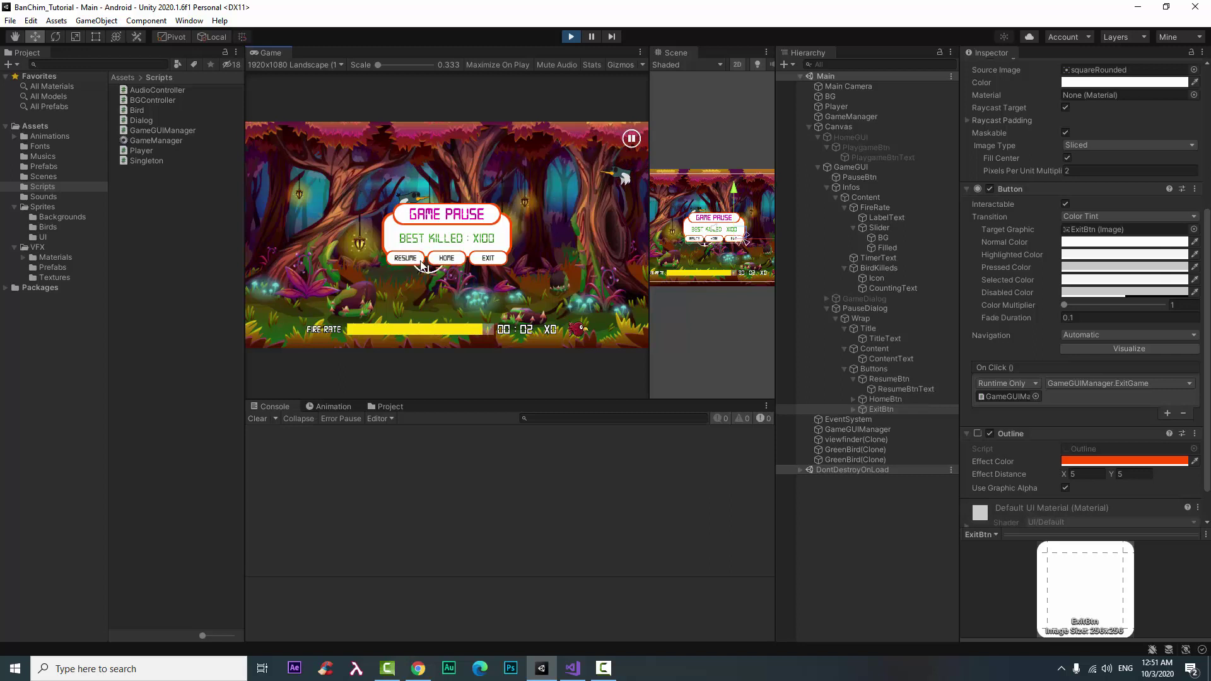
left_click(407, 261)
left_click(632, 139)
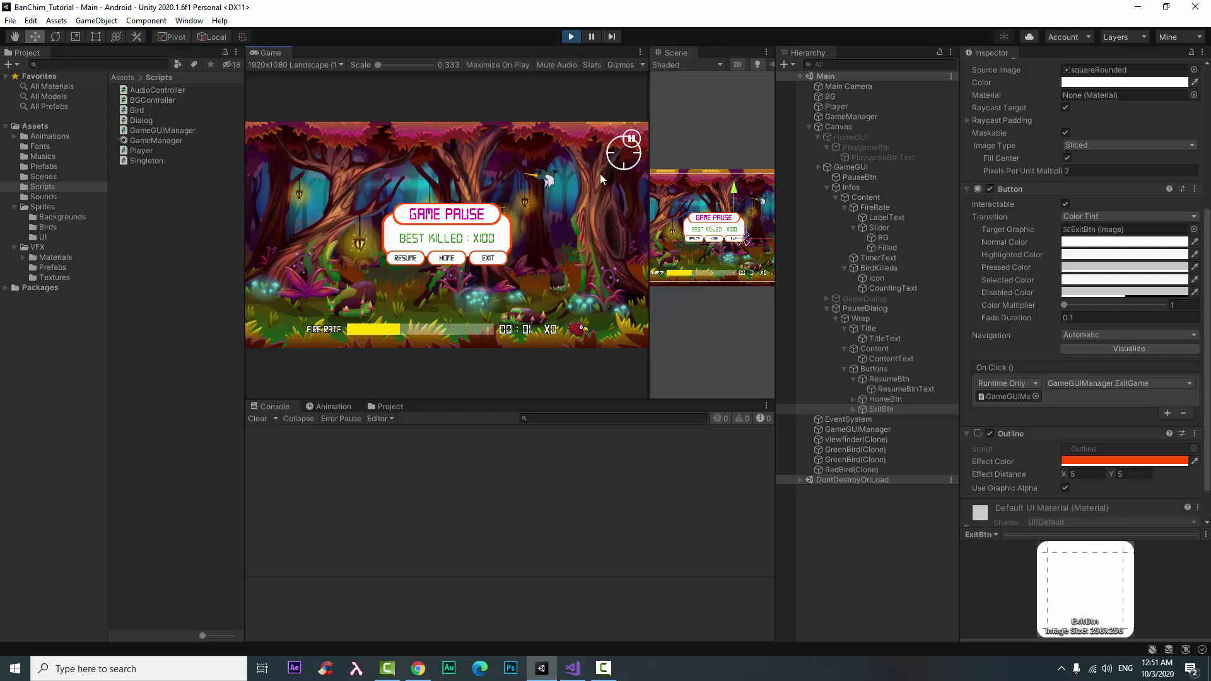
left_click(448, 263)
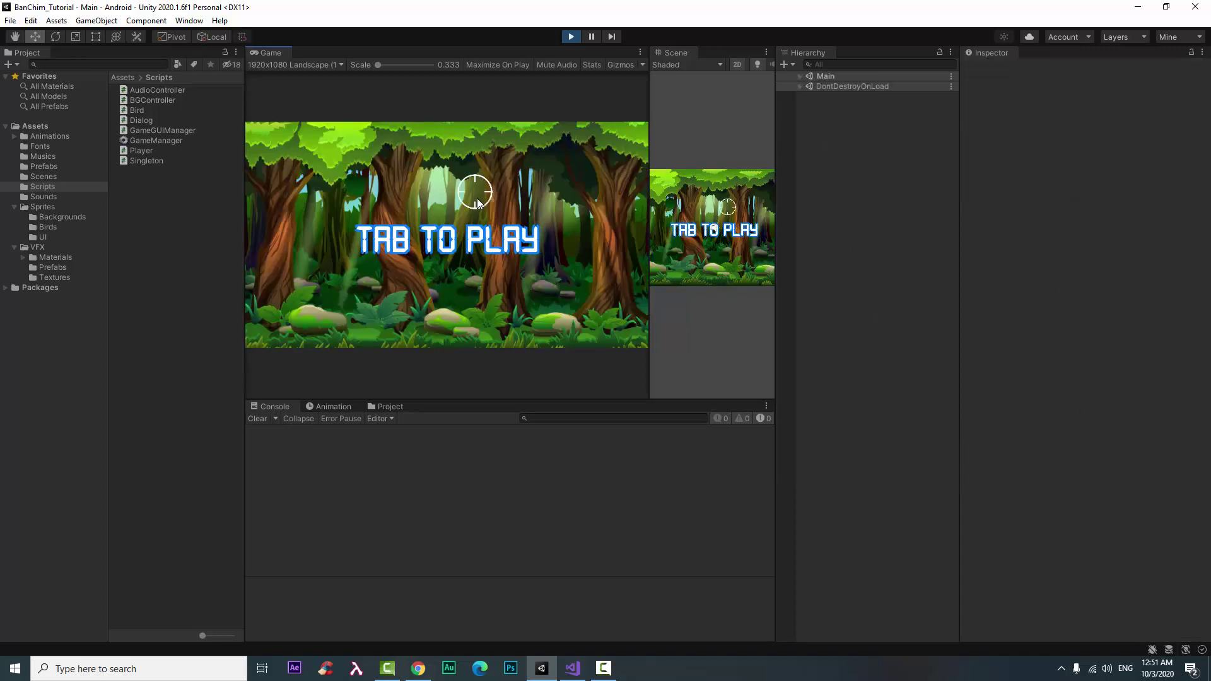
left_click(487, 218)
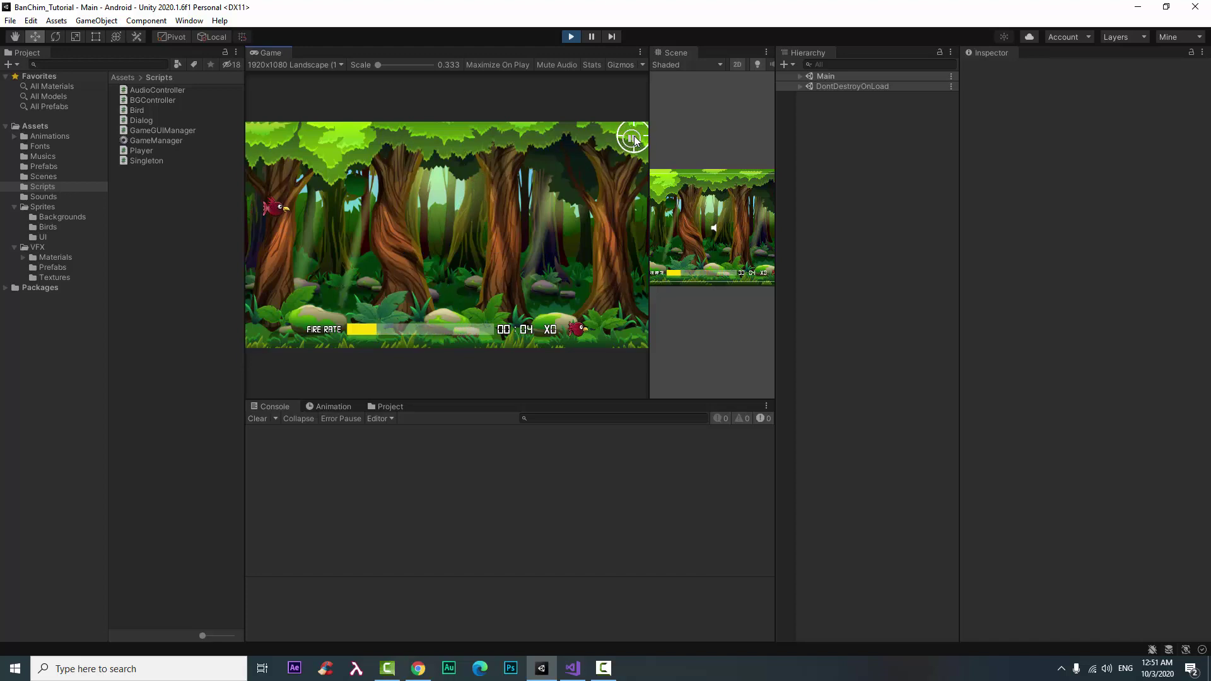
left_click(632, 139)
left_click(481, 260)
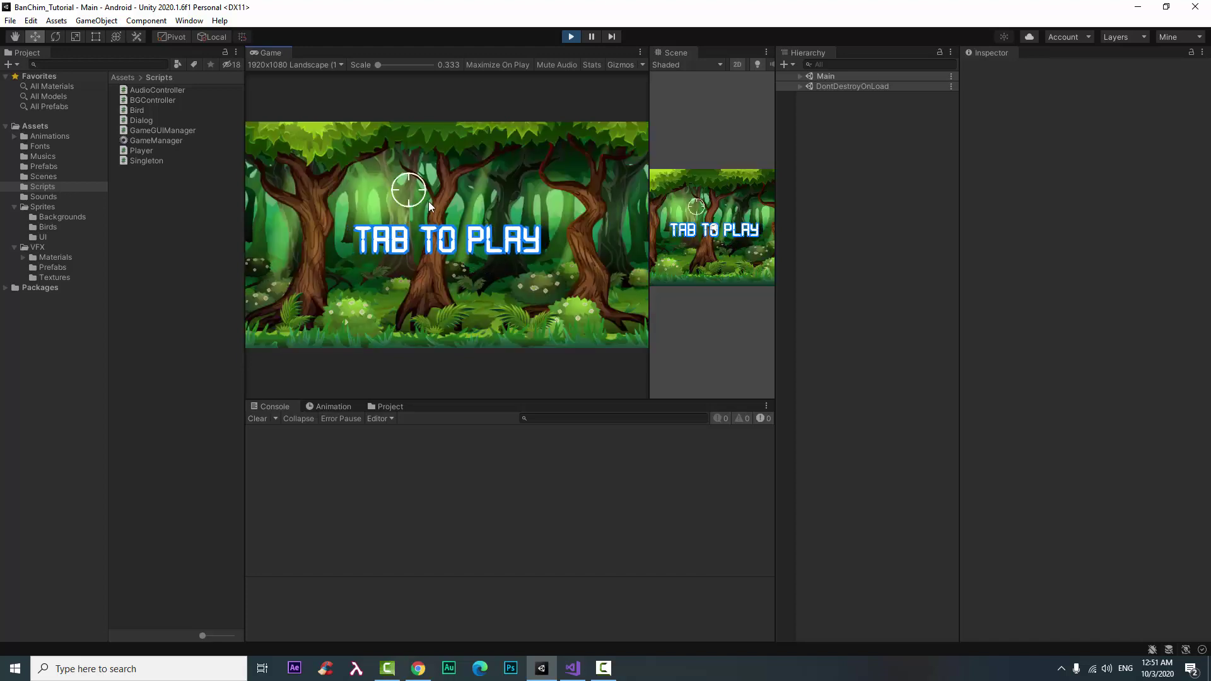
left_click(504, 202)
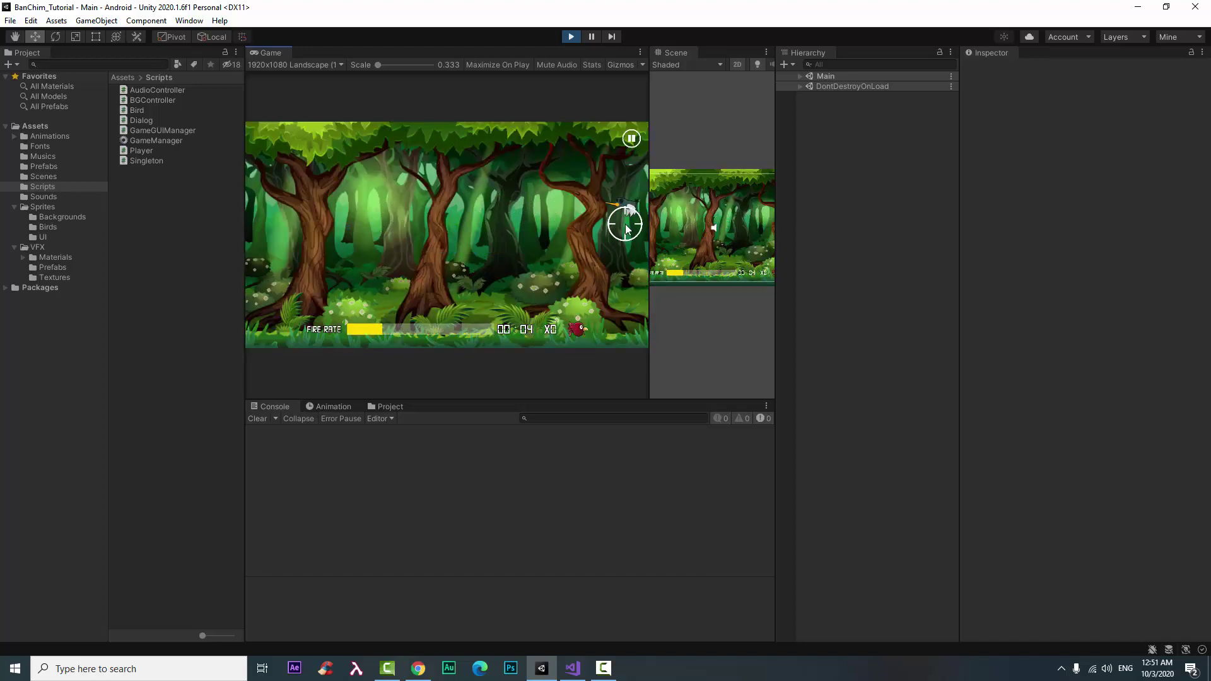
left_click(502, 214)
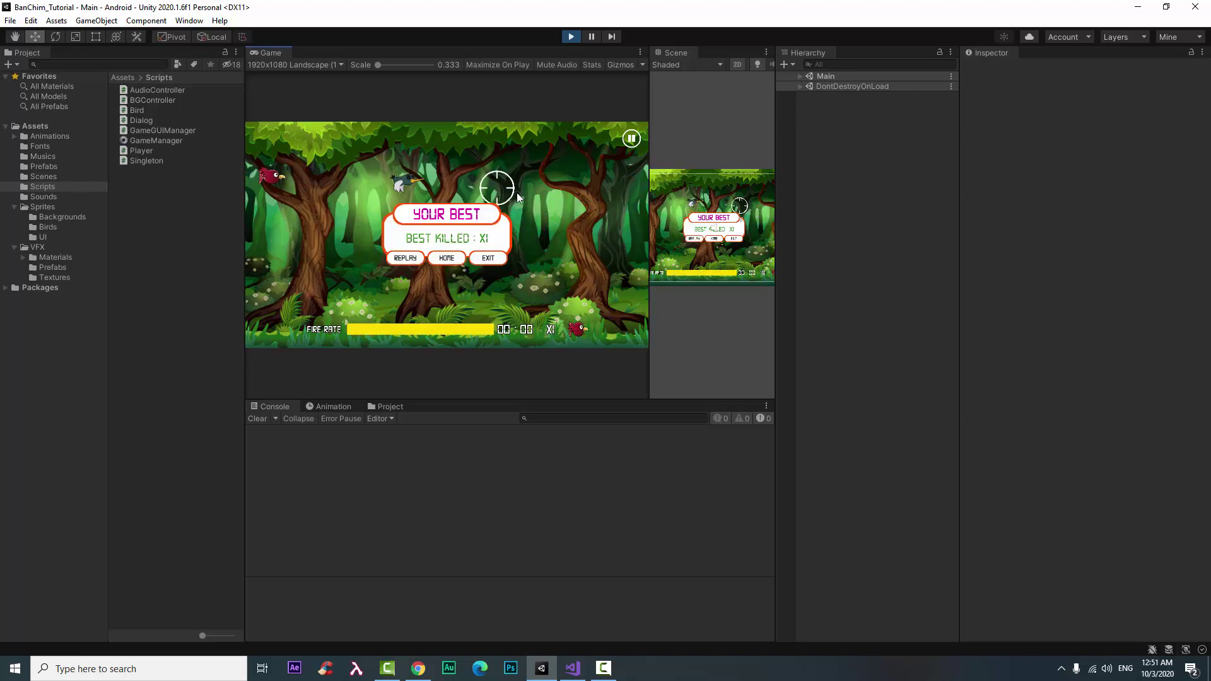
left_click(433, 256)
left_click(453, 228)
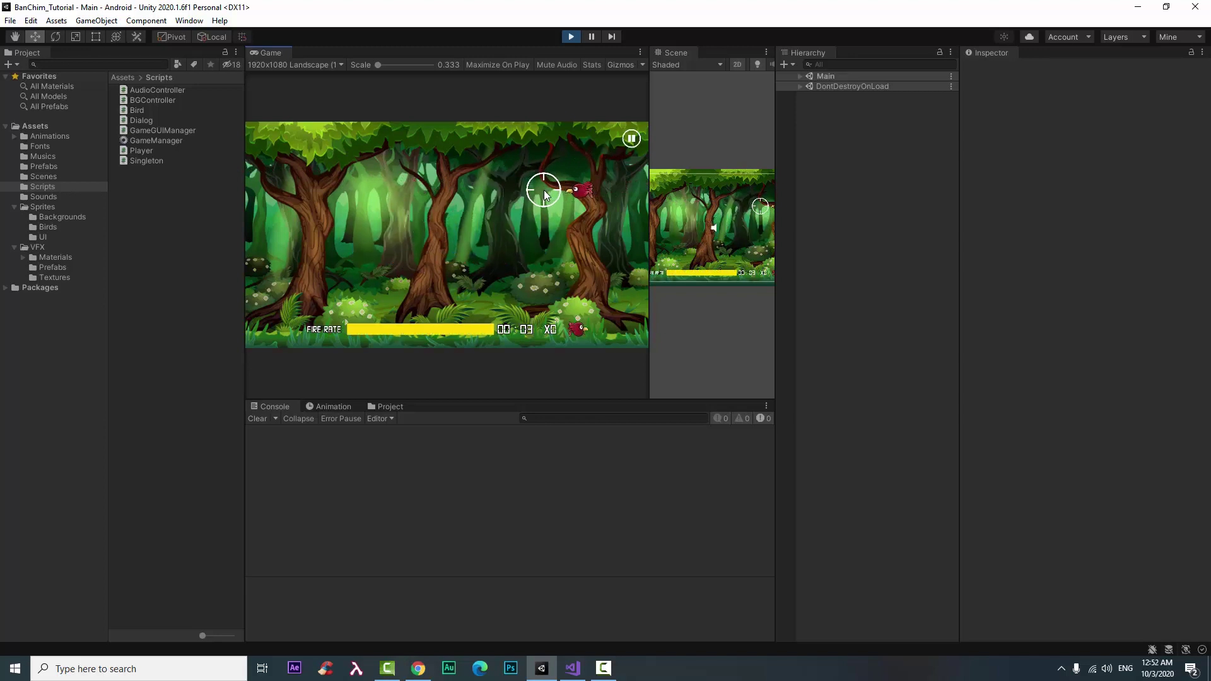
left_click(568, 190)
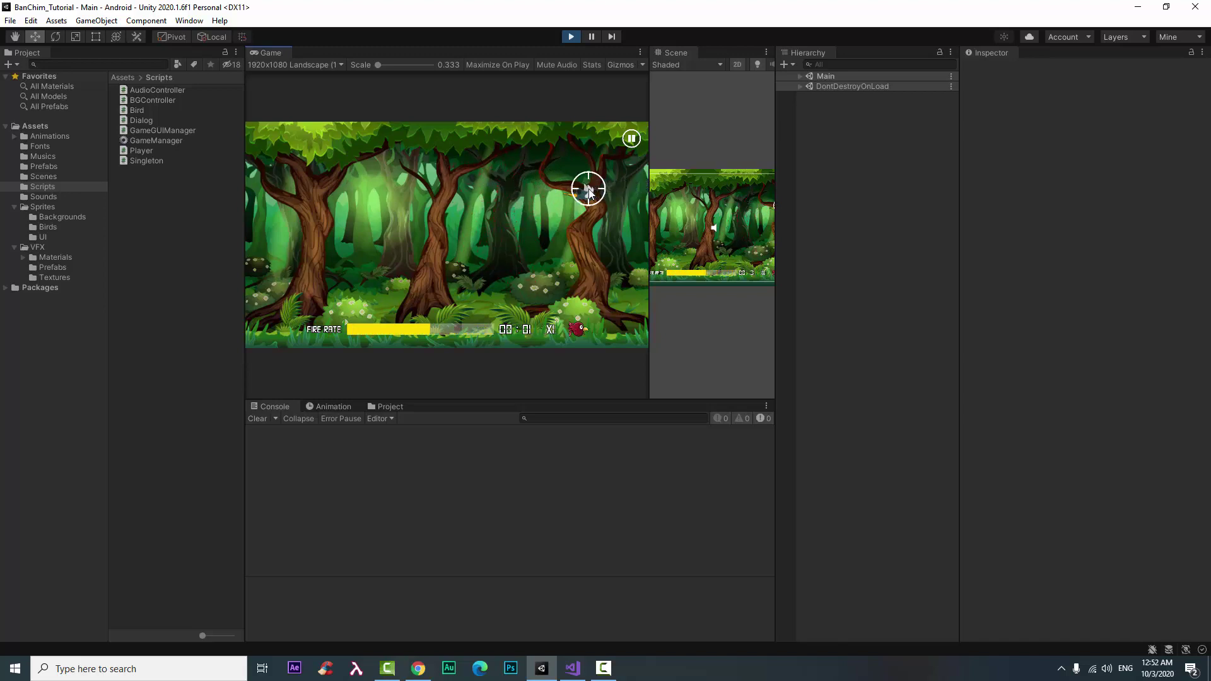
left_click(572, 37)
Step: Add ShowGameGui(true); after Replay's LoadScene line, then return to the Unity editor
left_click(572, 668)
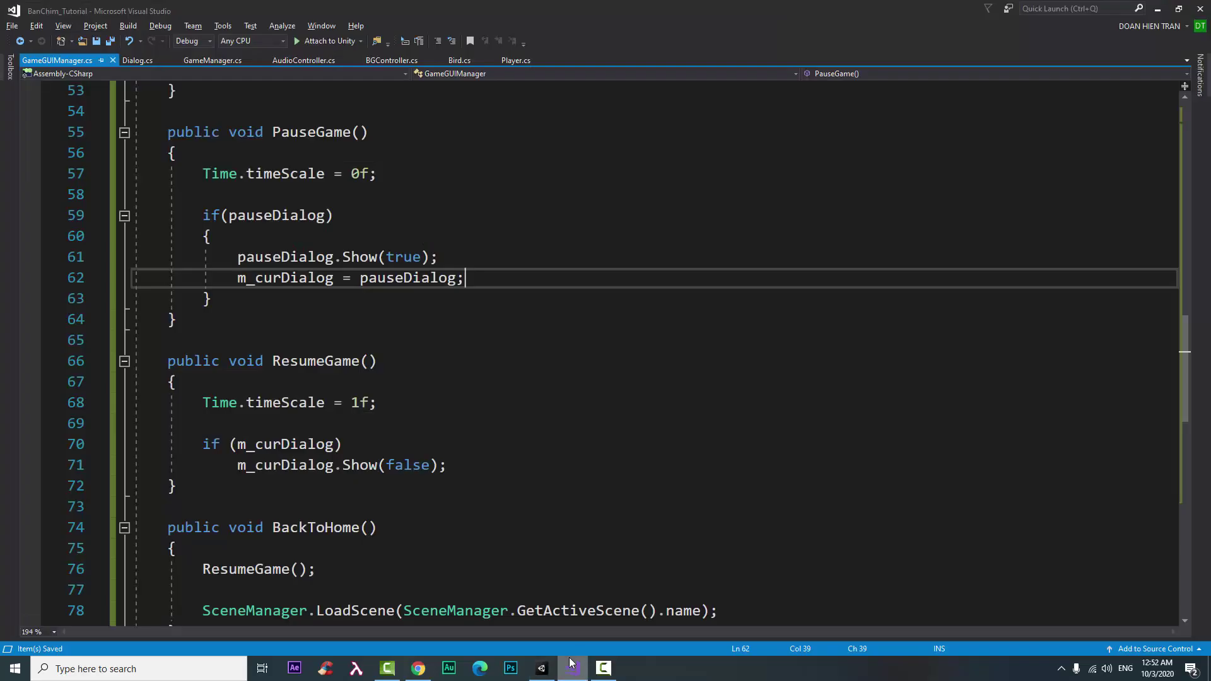
scroll(596, 516, "down", 4)
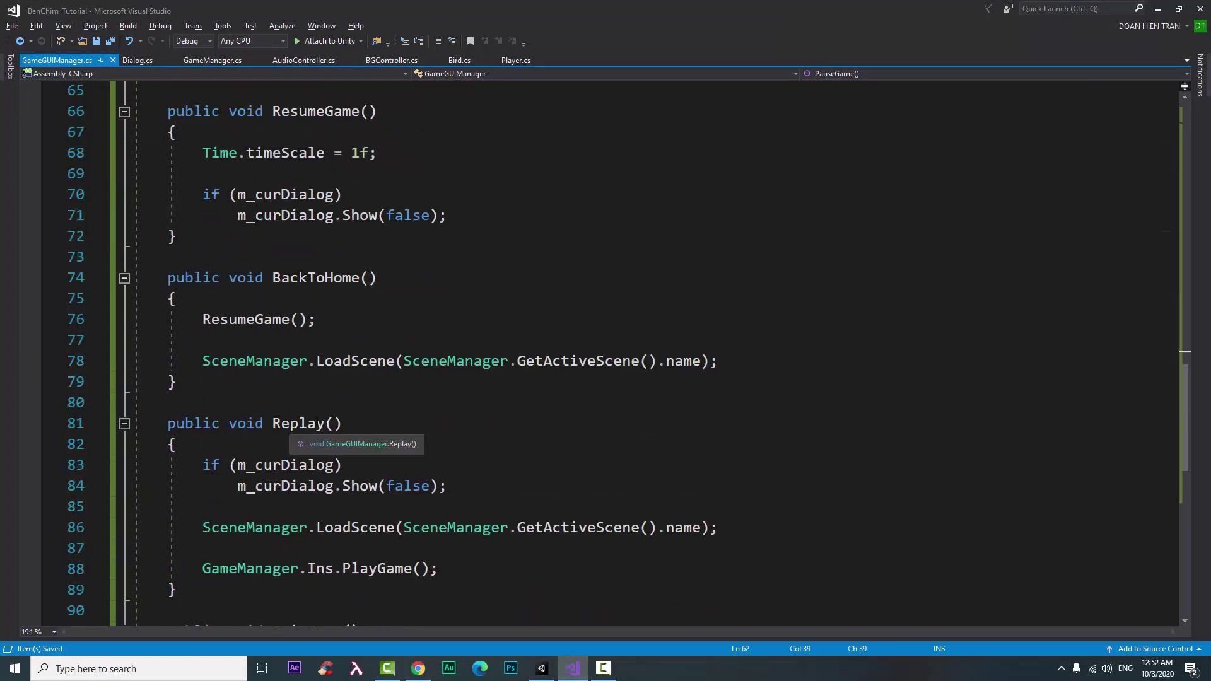
scroll(297, 423, "down", 1)
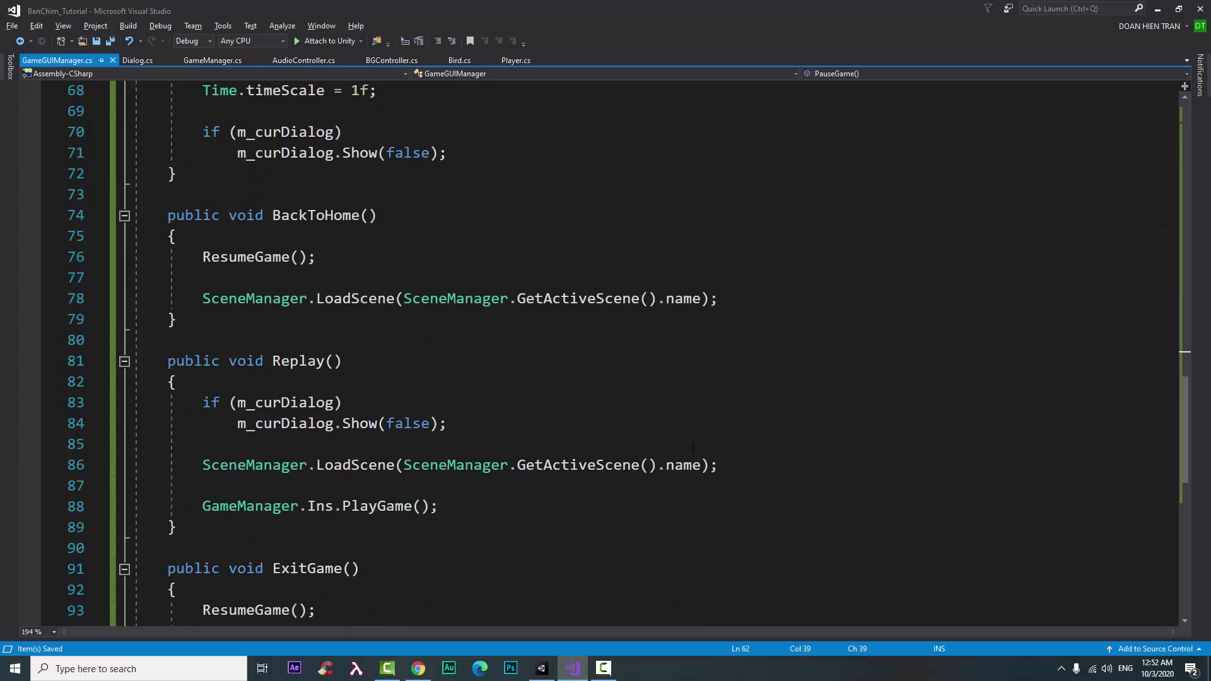
left_click(738, 466)
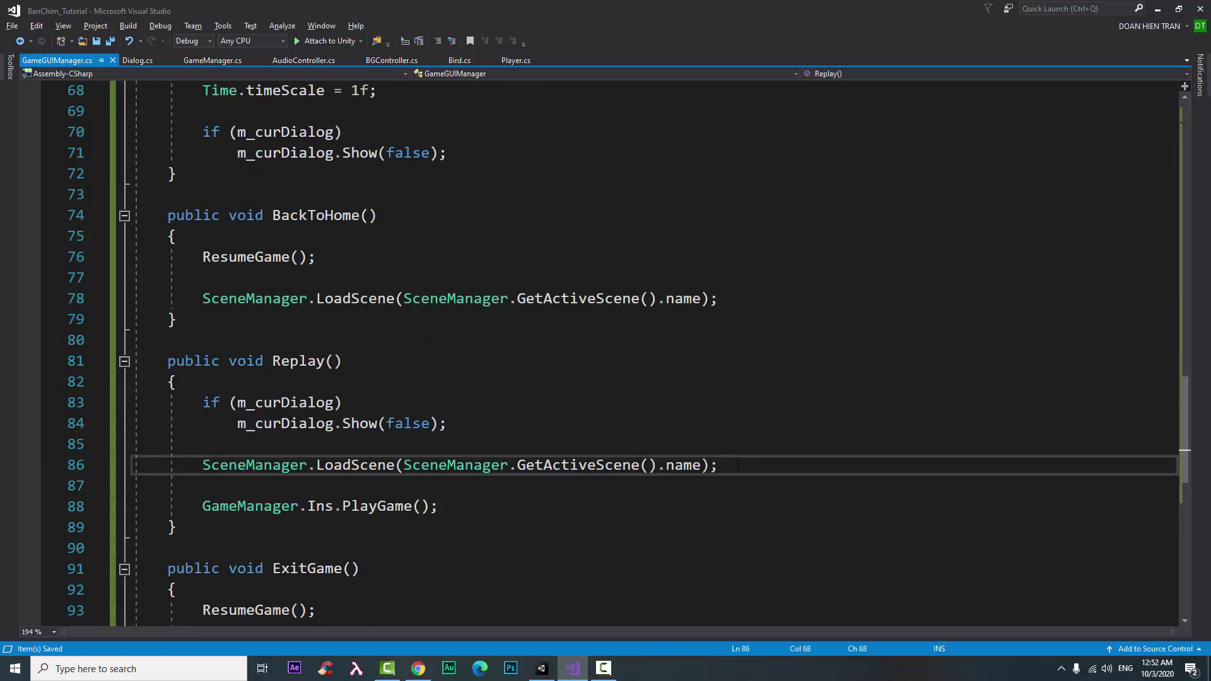
key("Return")
key("Return")
type("sh")
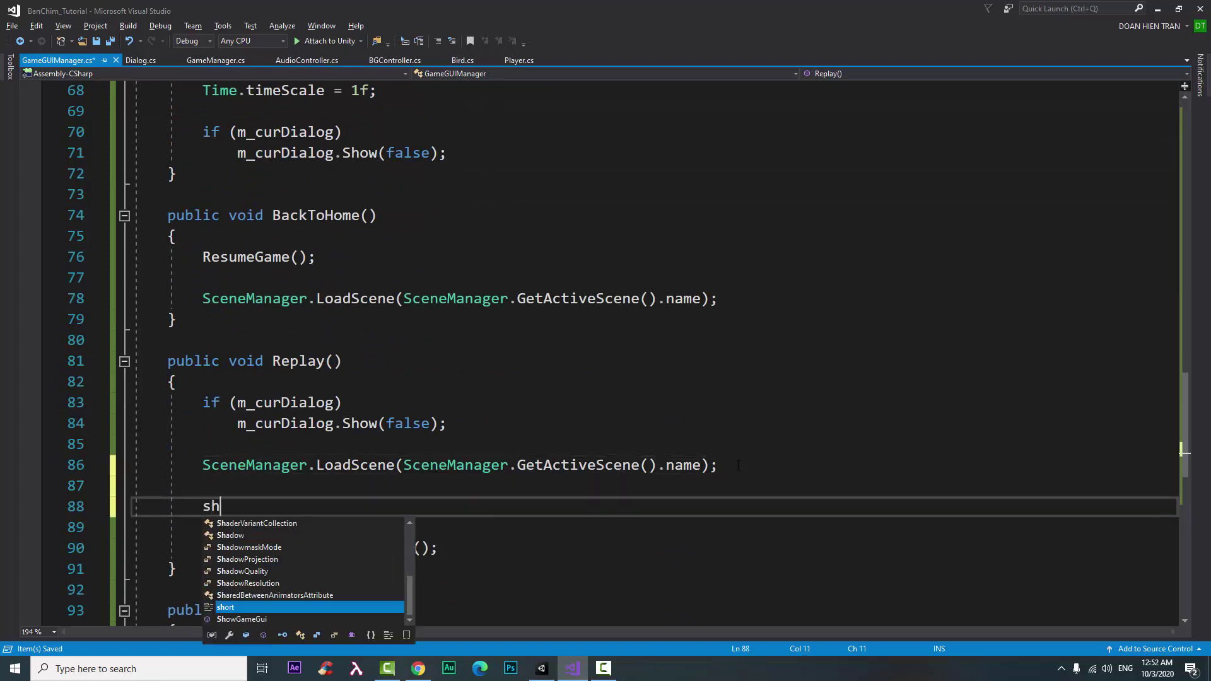
type("o")
key("Down")
key("Tab")
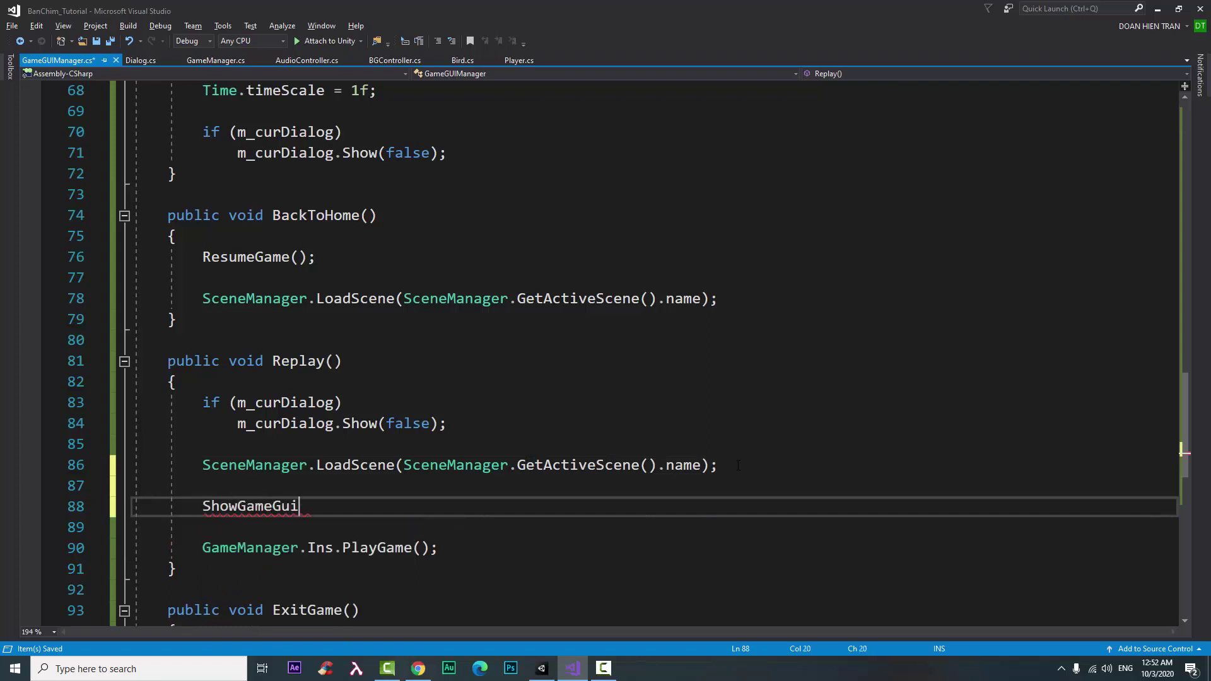
type("(tru")
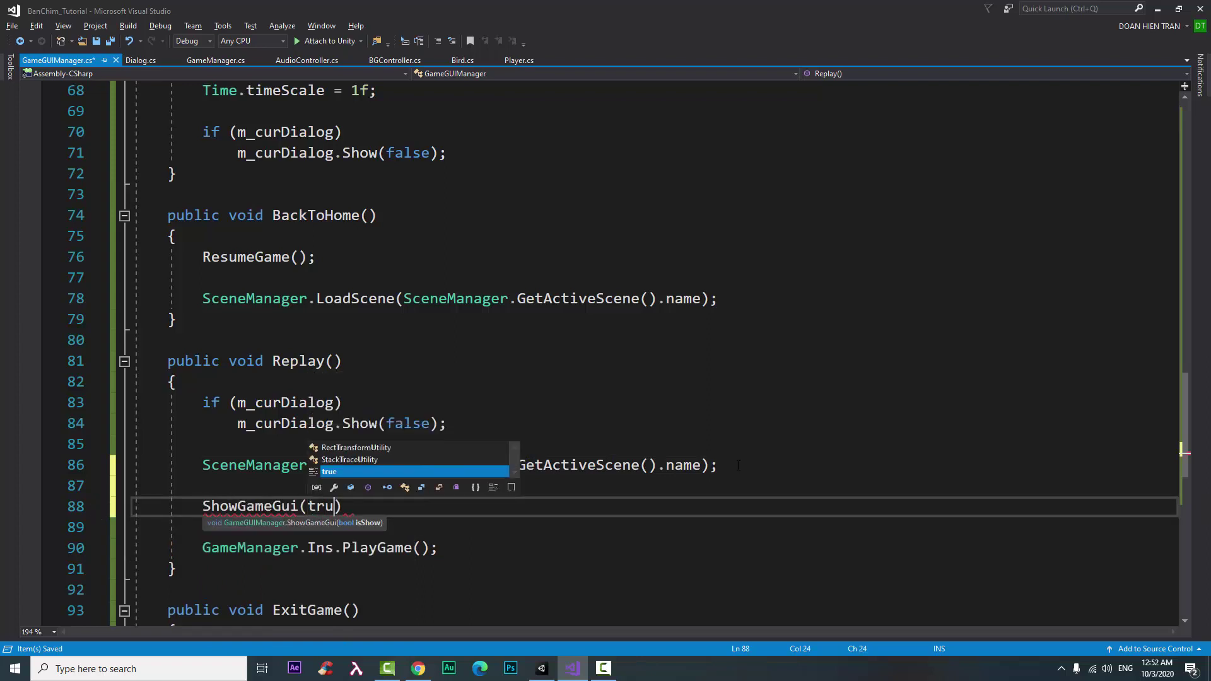
key("Tab")
type(");")
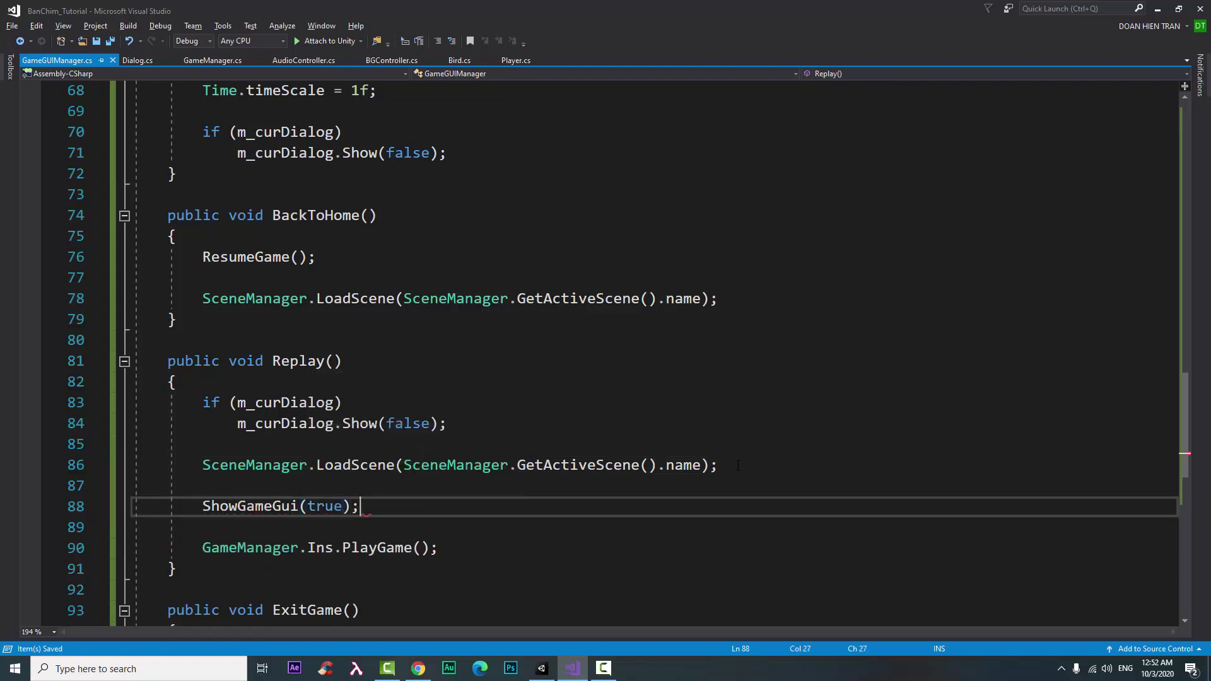
key("alt+Tab")
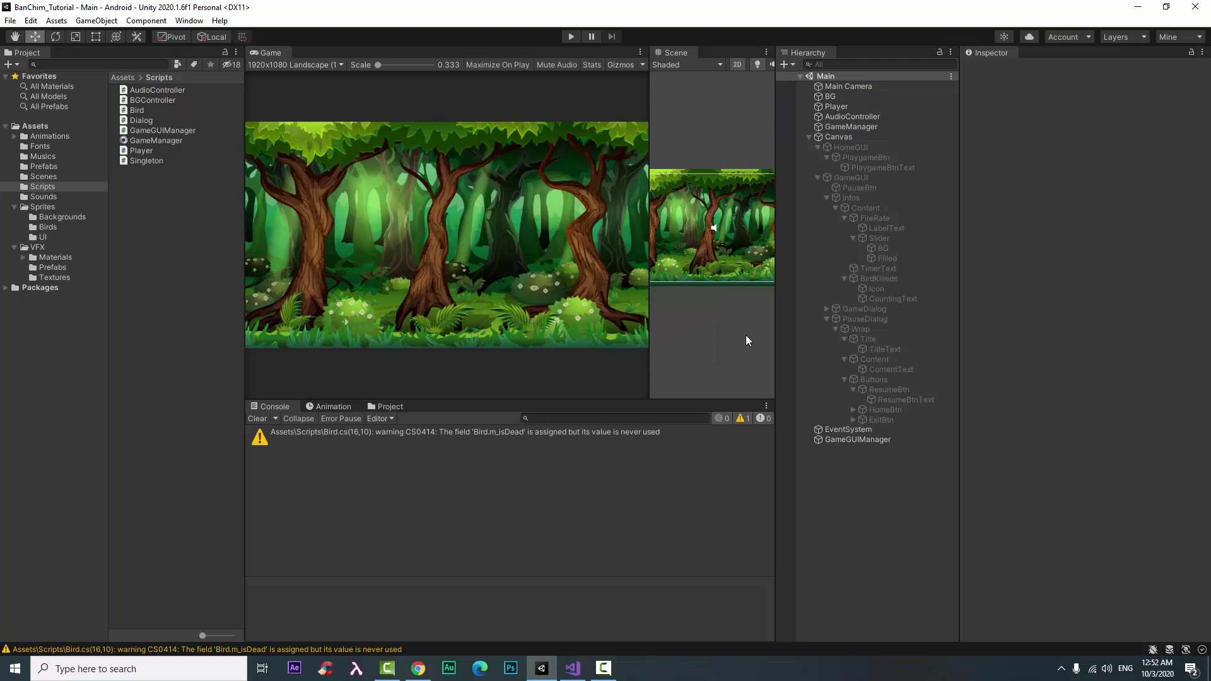
Step: Play a test round shooting two birds, replay from the YOUR BEST dialog, and return to Visual Studio
left_click(571, 37)
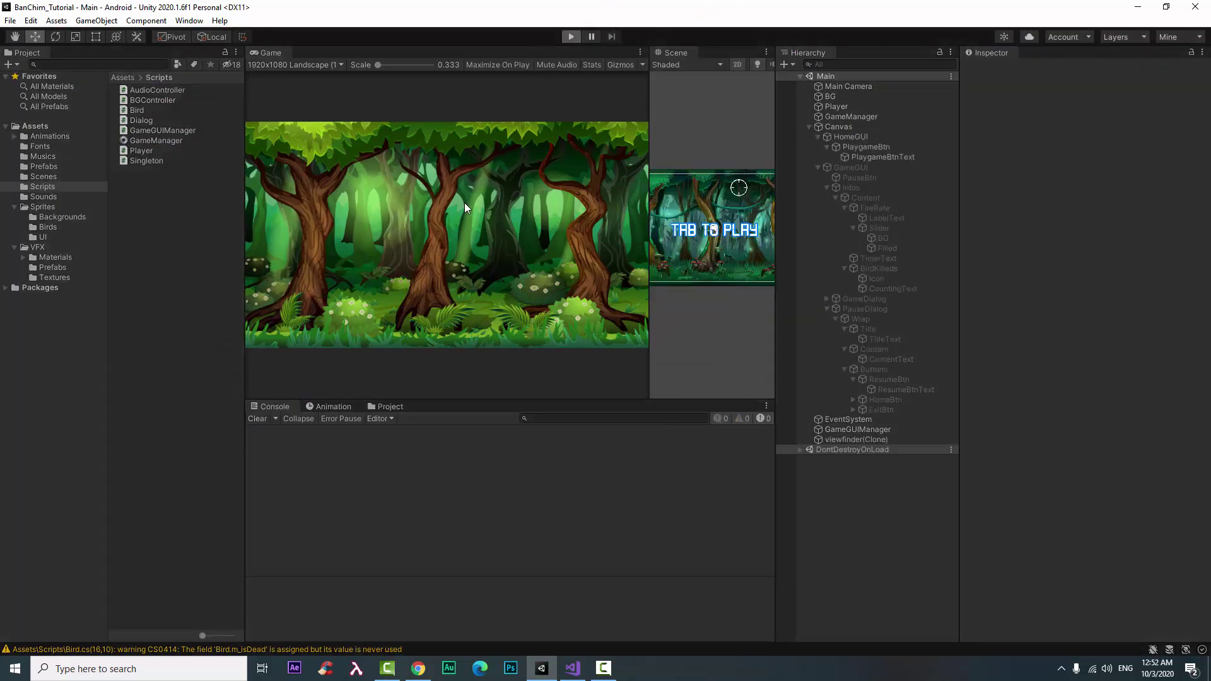
left_click(479, 228)
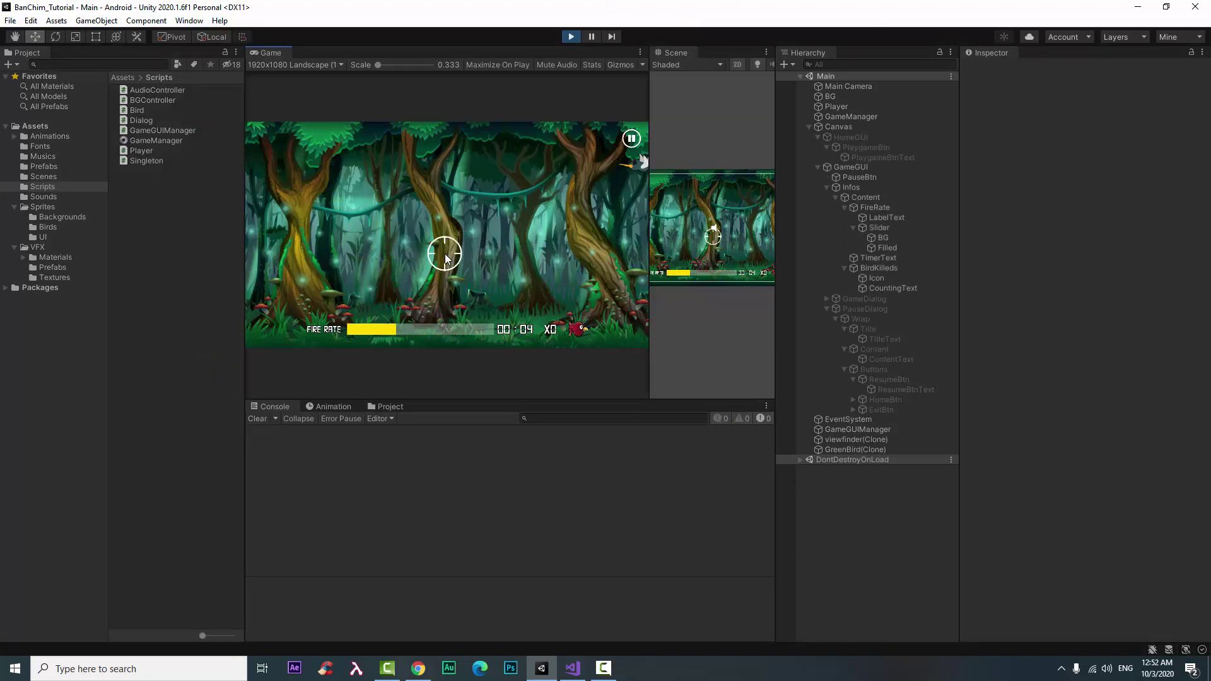
left_click(545, 186)
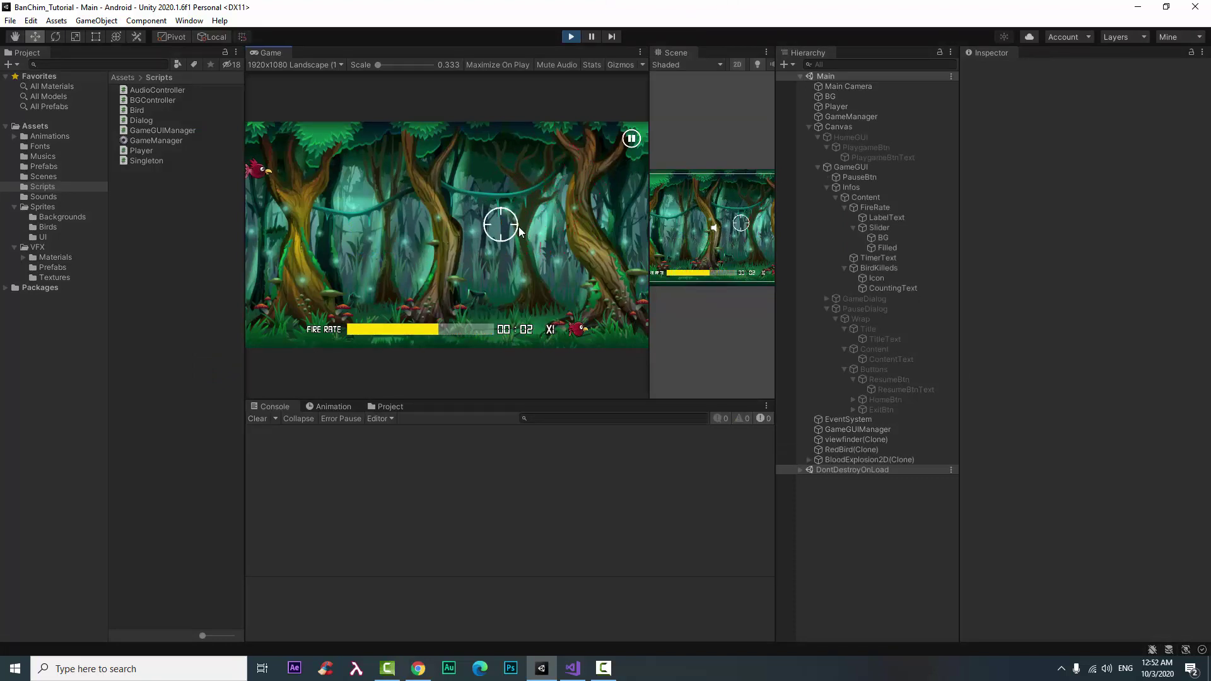
left_click(345, 179)
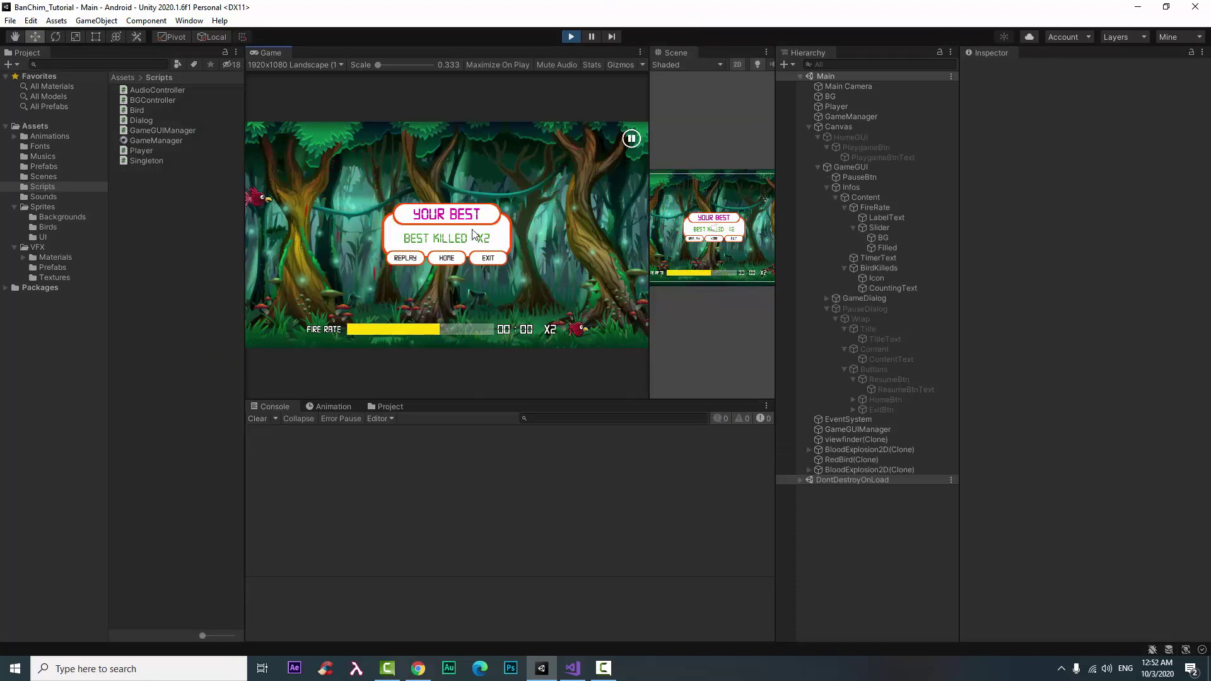
left_click(419, 256)
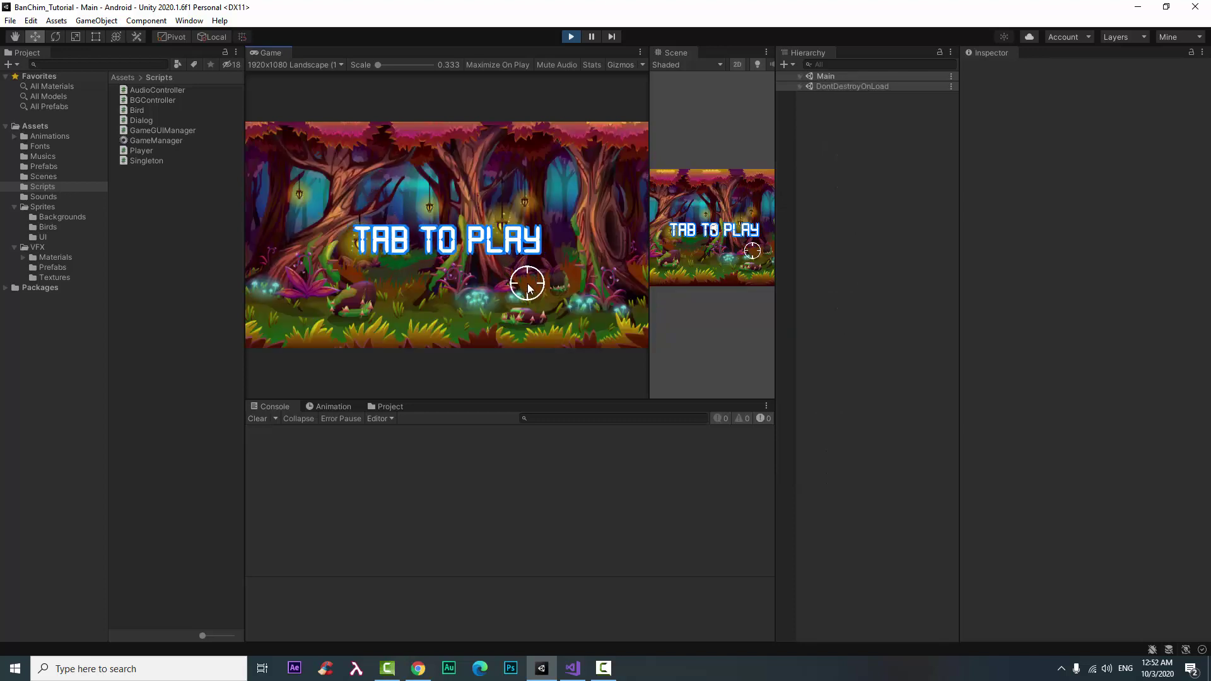
left_click(585, 670)
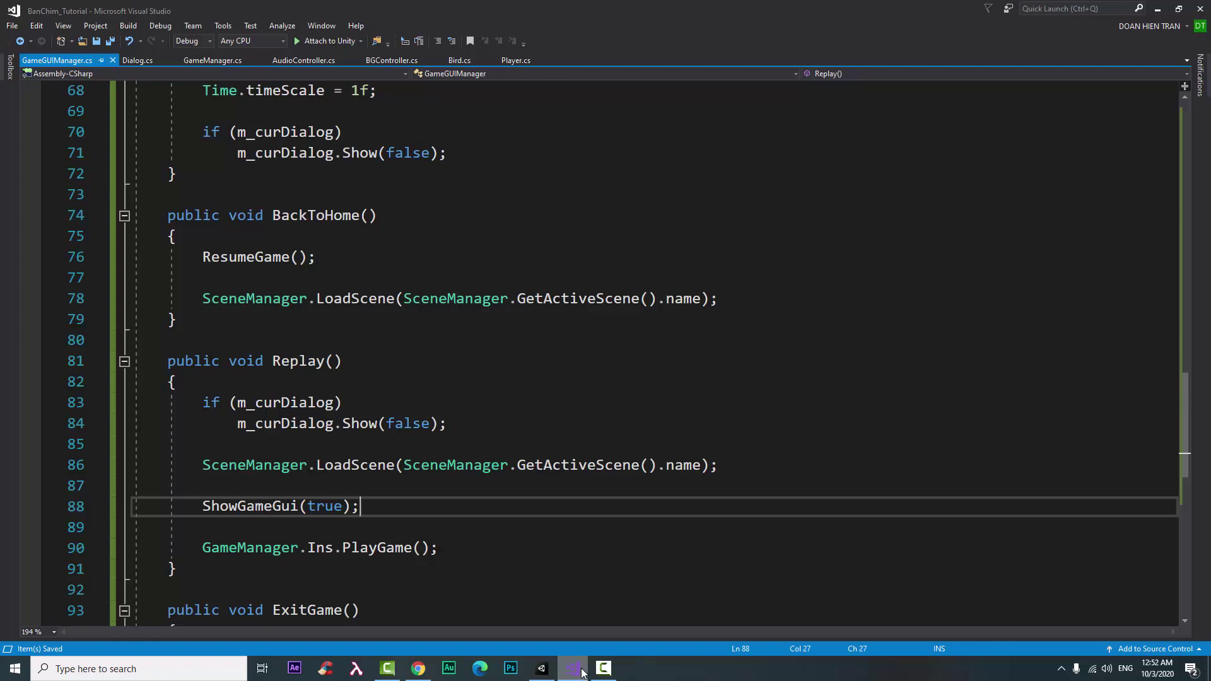
Step: Stop the running game in Unity and come back to GameGUIManager.cs
left_click(583, 671)
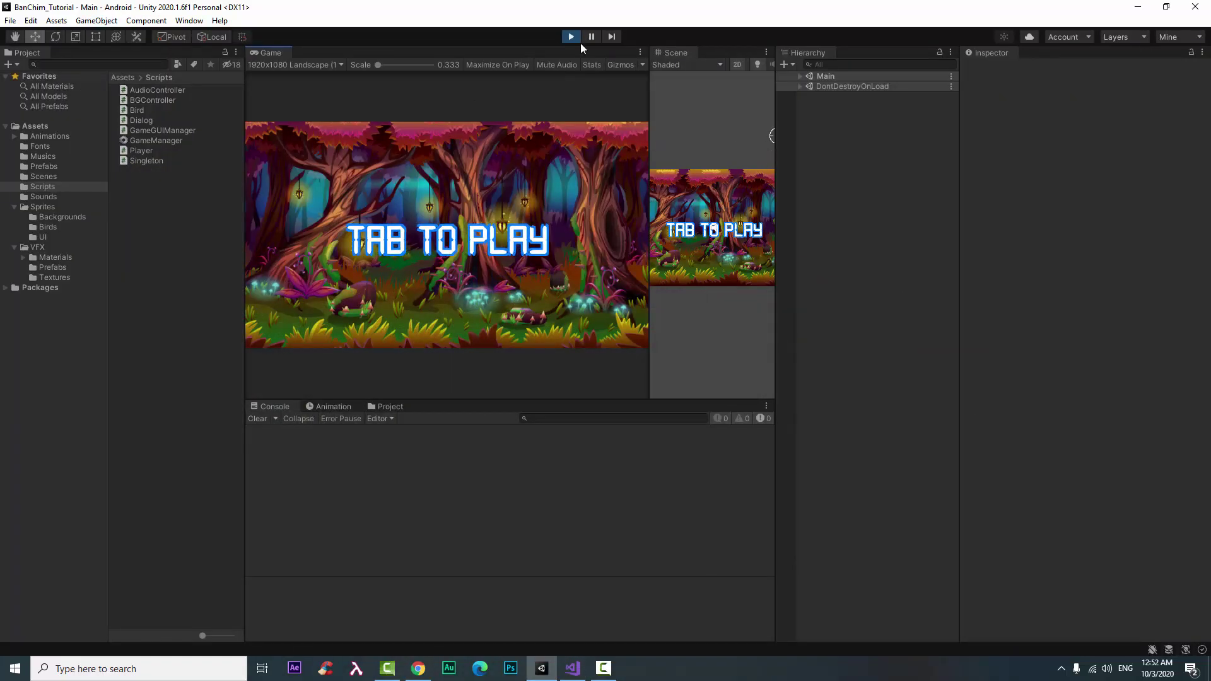
left_click(573, 38)
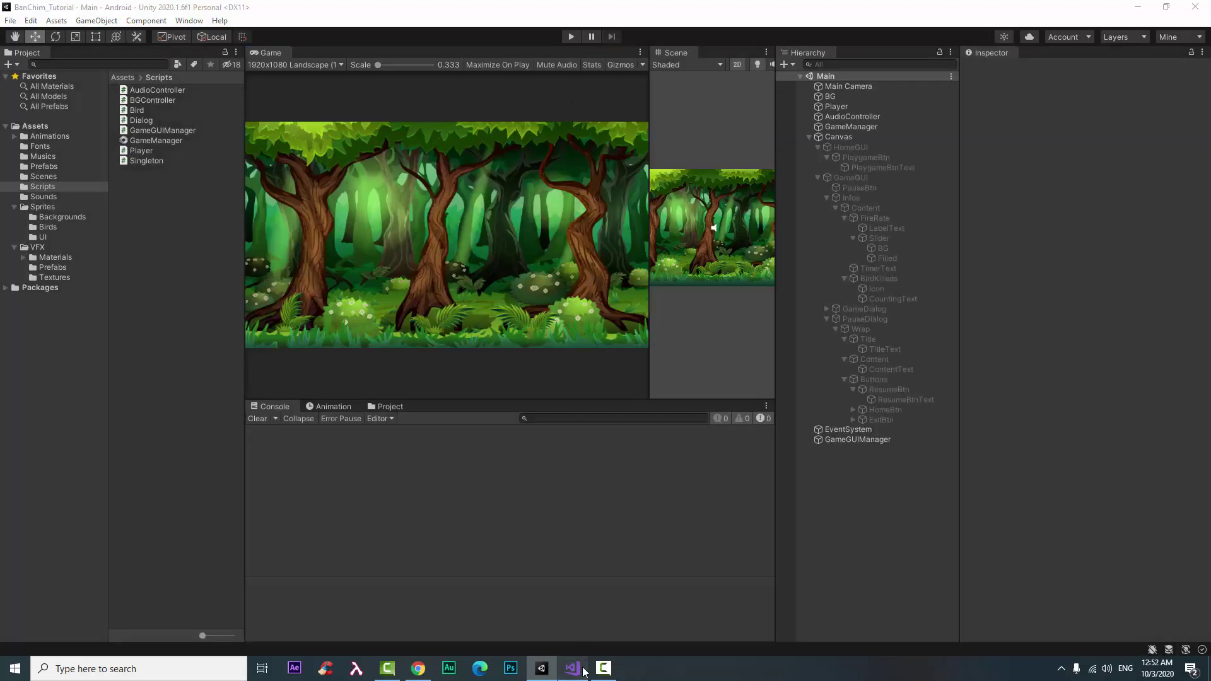
left_click(572, 669)
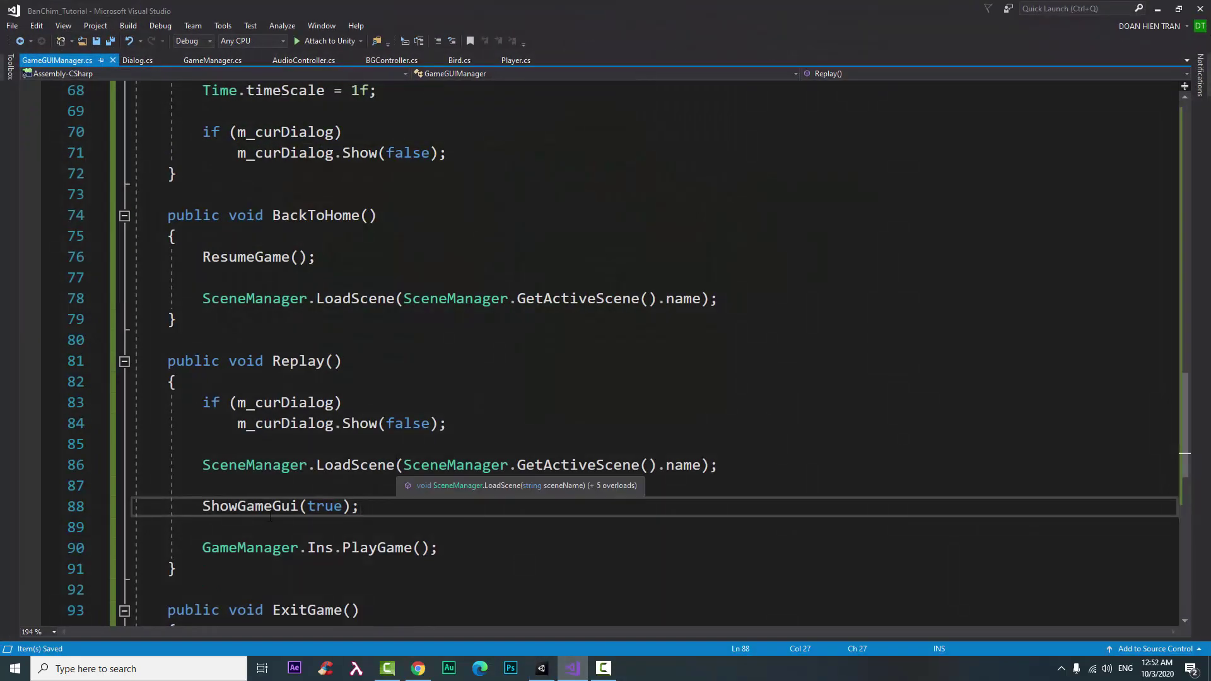
Step: Delete the ShowGameGui(true) and GameManager.Ins.PlayGame() lines from Replay() and save the script
left_click_drag(457, 551, 180, 513)
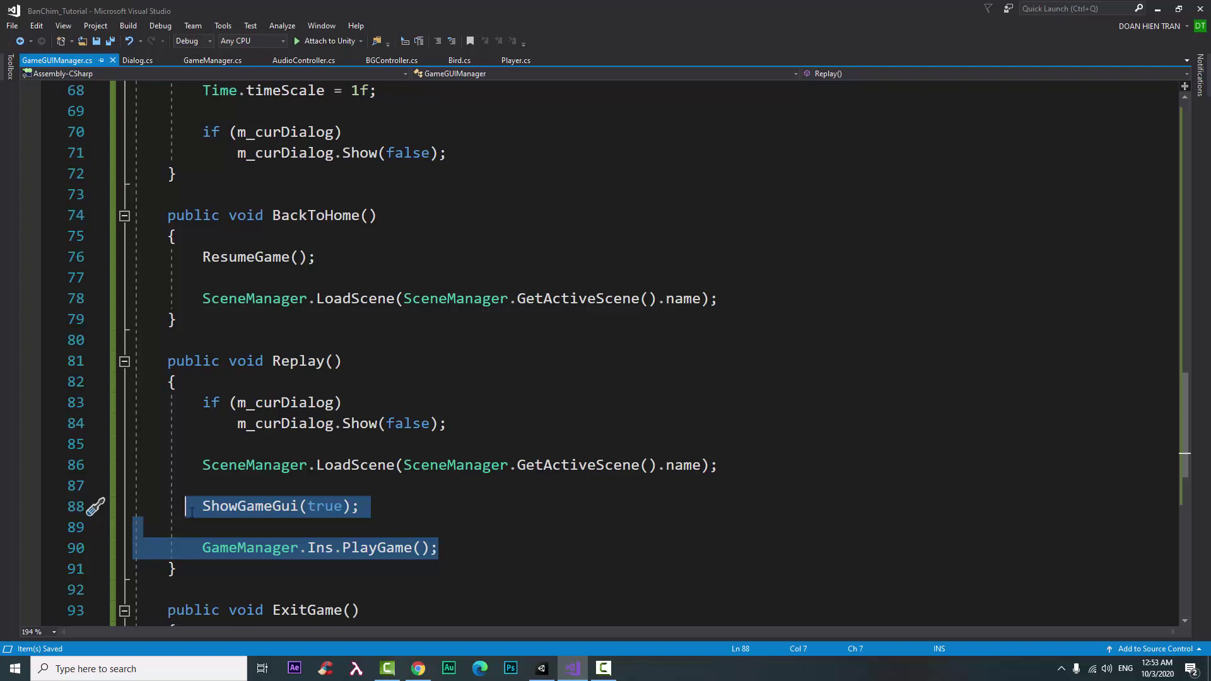
left_click(208, 512, "shift")
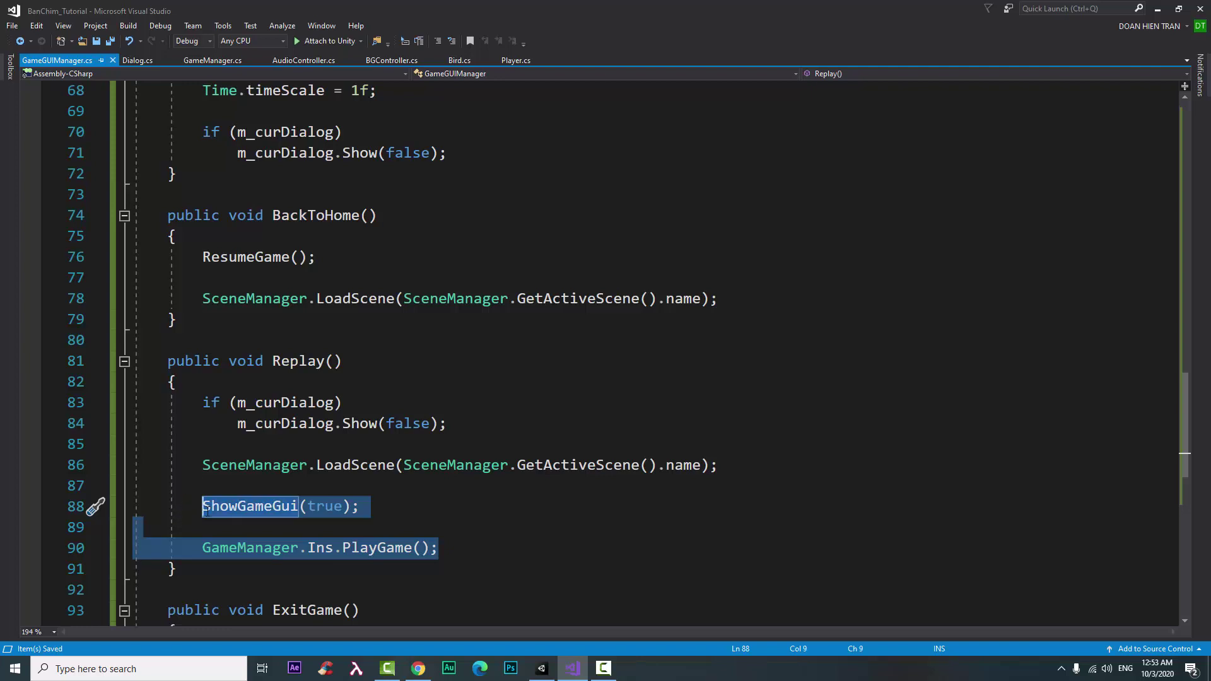
key("shift+Left")
key("shift+Left")
key("shift+Left")
key("shift+Left")
key("shift+Left")
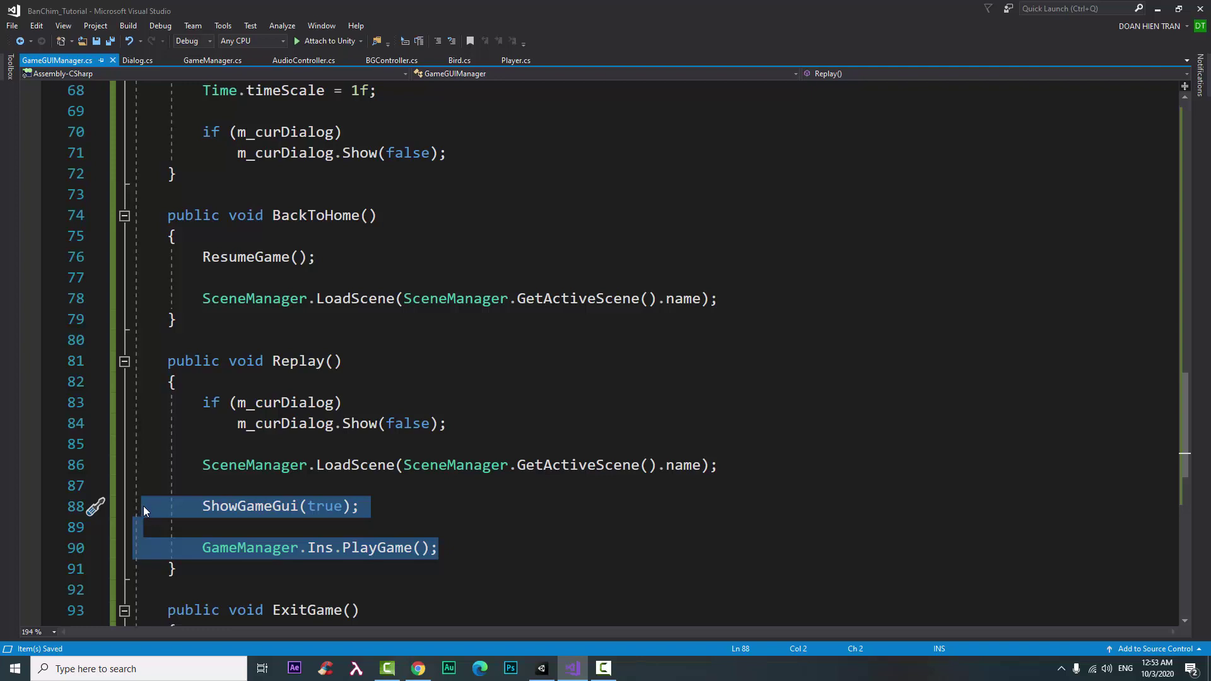
key("BackSpace")
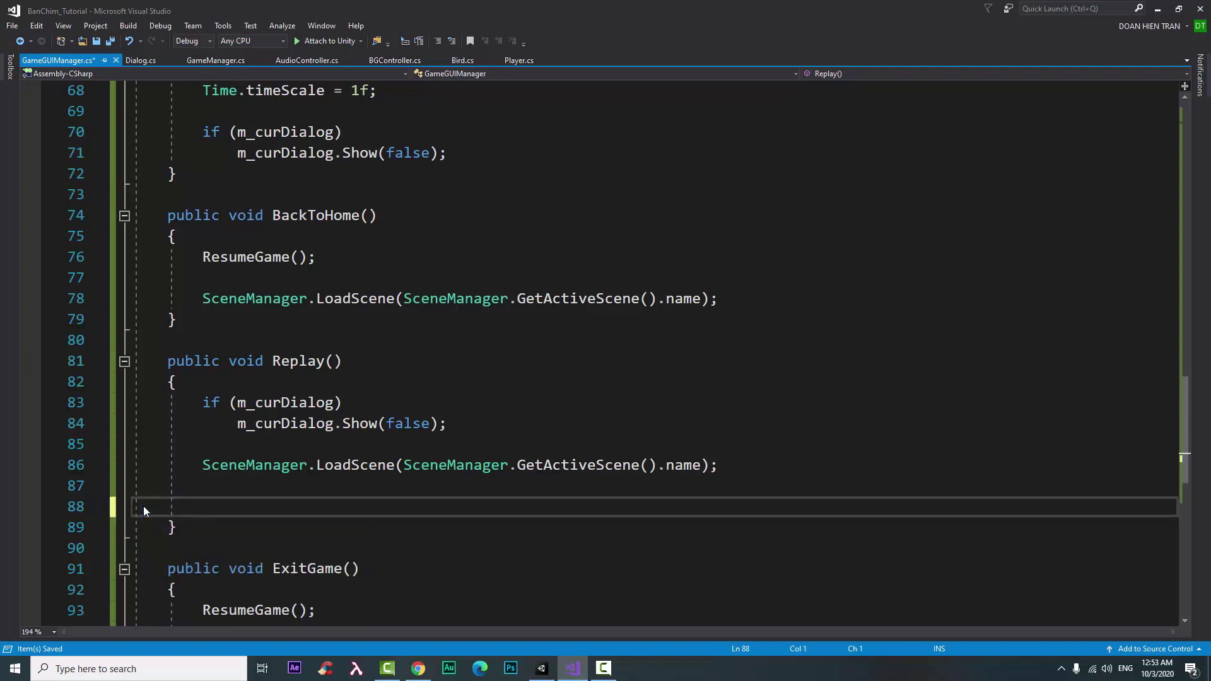
key("BackSpace")
key("BackSpace")
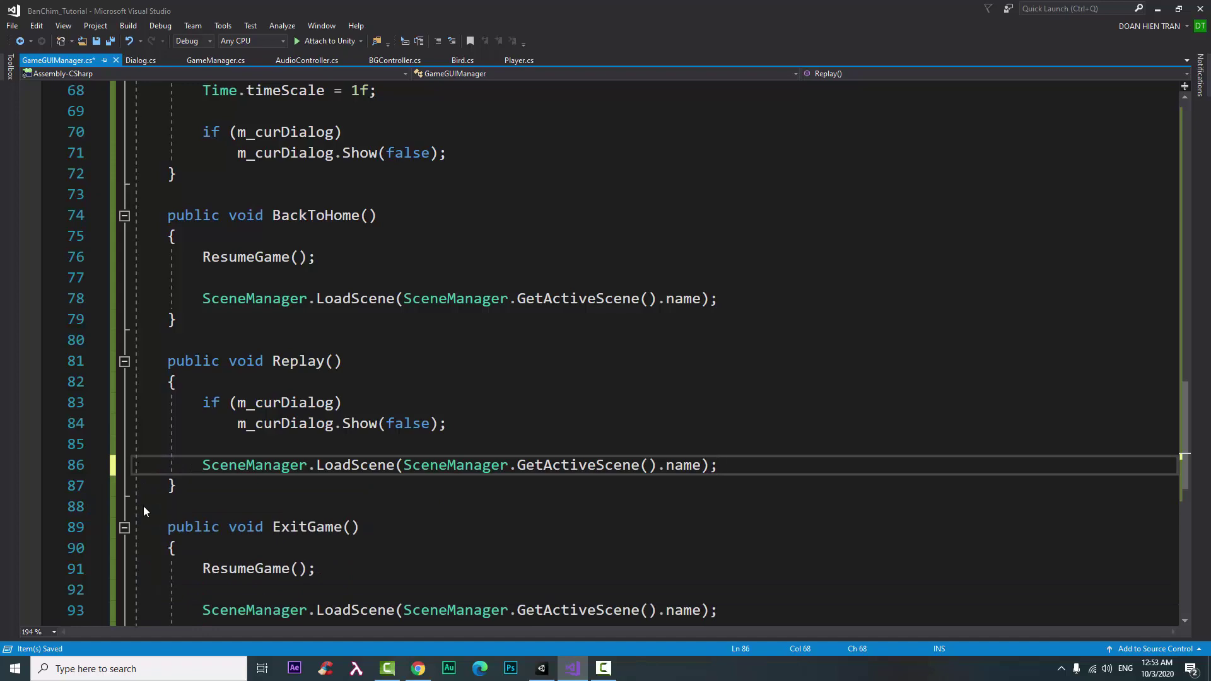
key("ctrl+s")
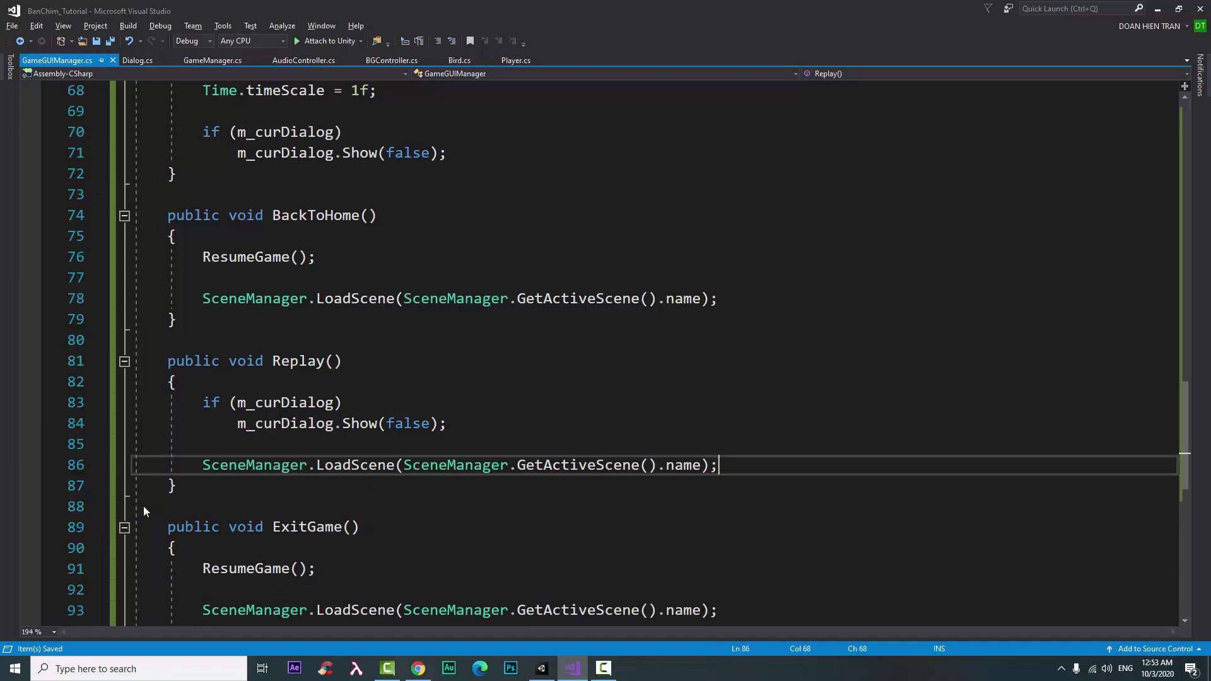
key("alt+Tab")
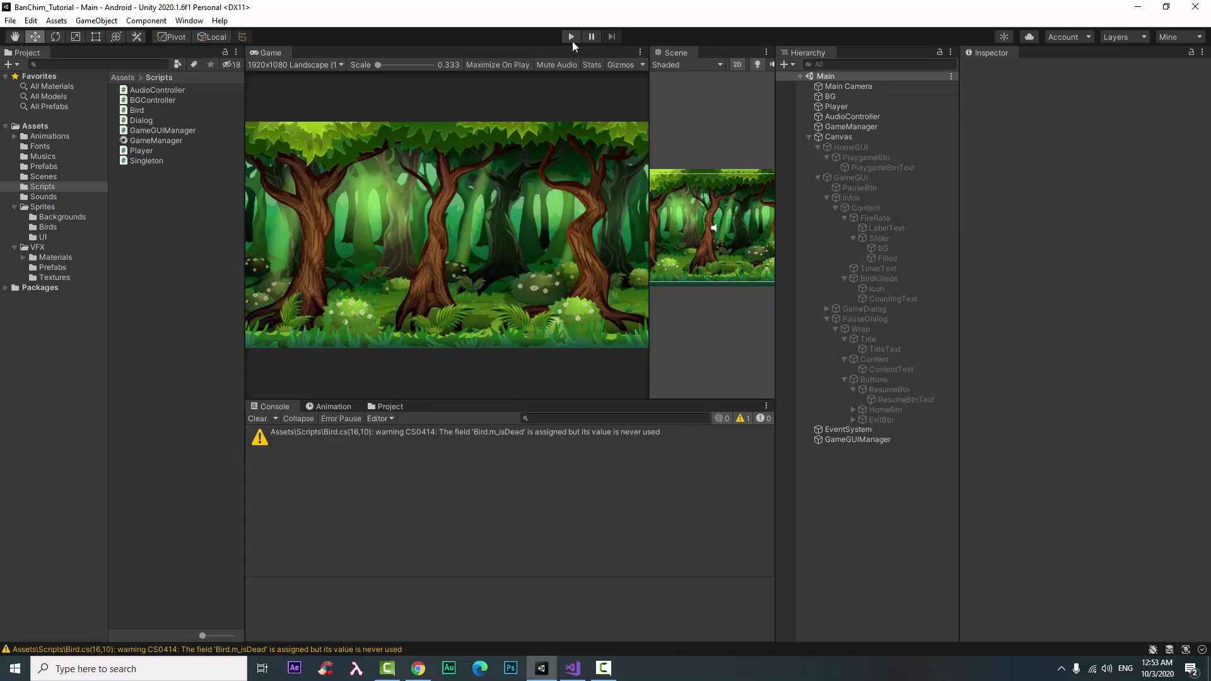
left_click(572, 39)
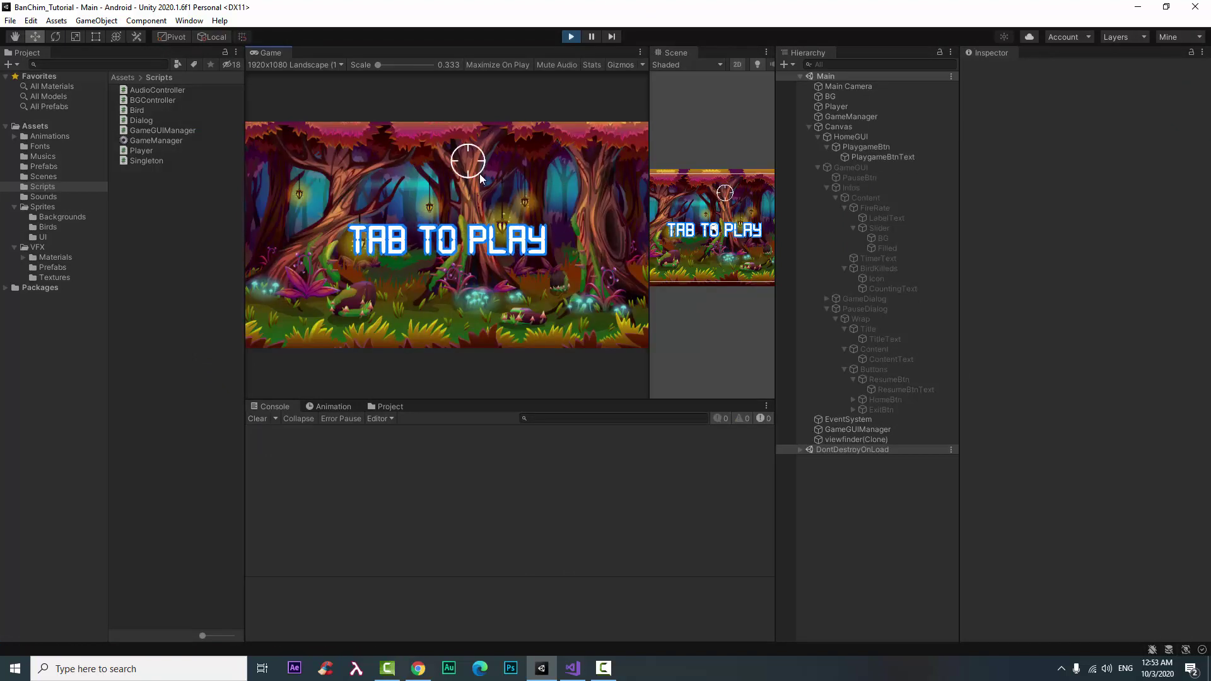
left_click(486, 239)
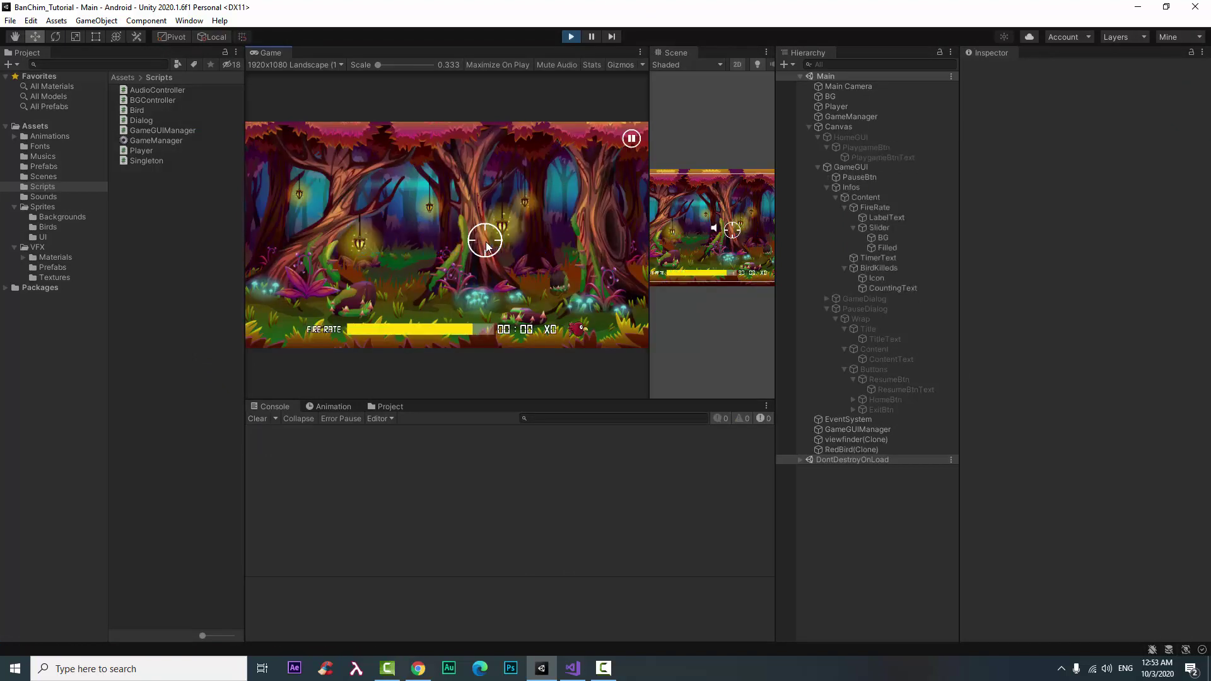
left_click(392, 177)
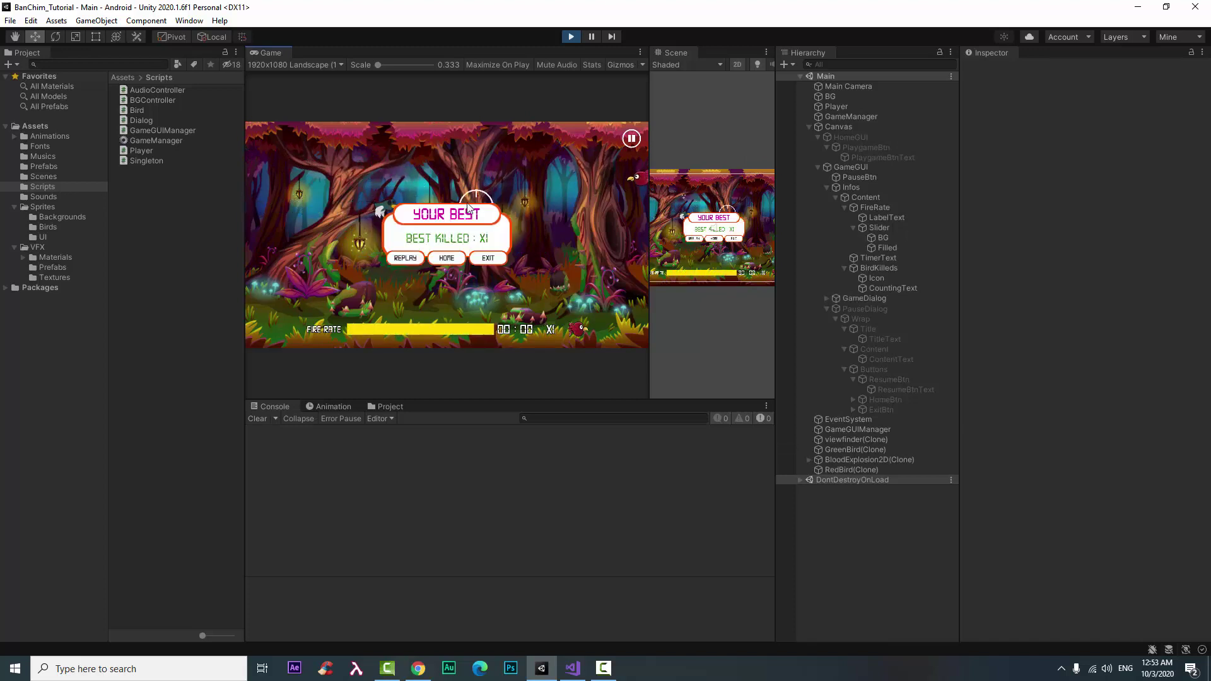
left_click(407, 257)
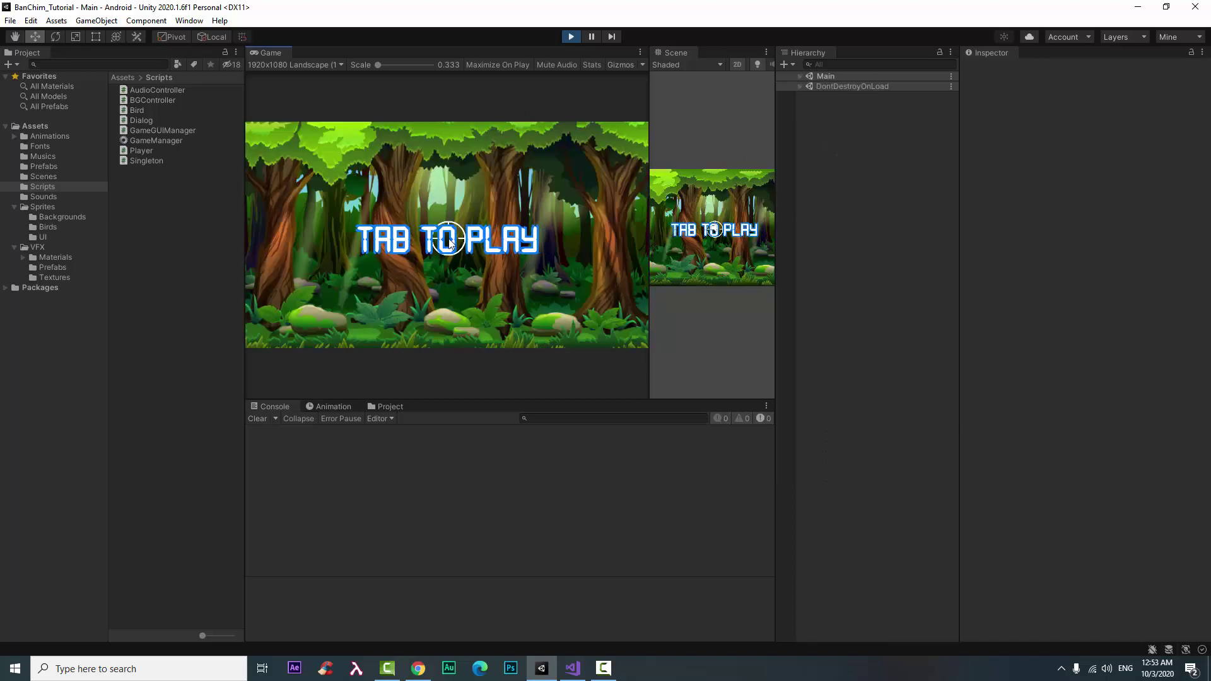
left_click(447, 240)
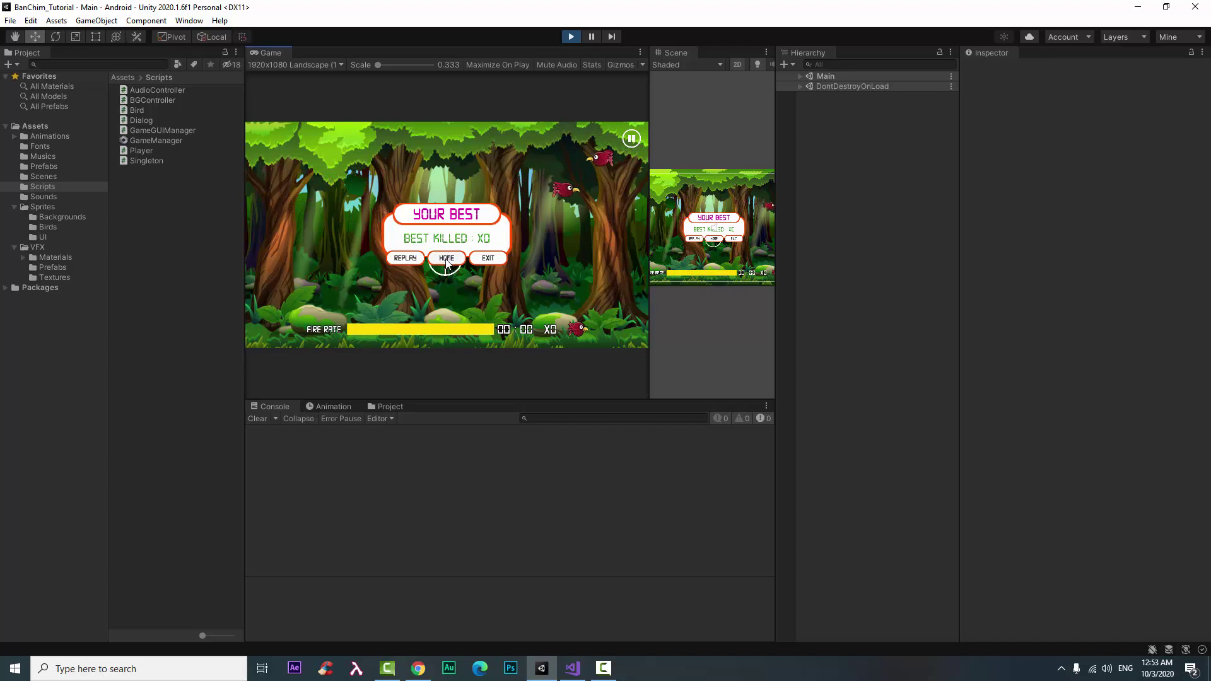
left_click(446, 264)
left_click(455, 252)
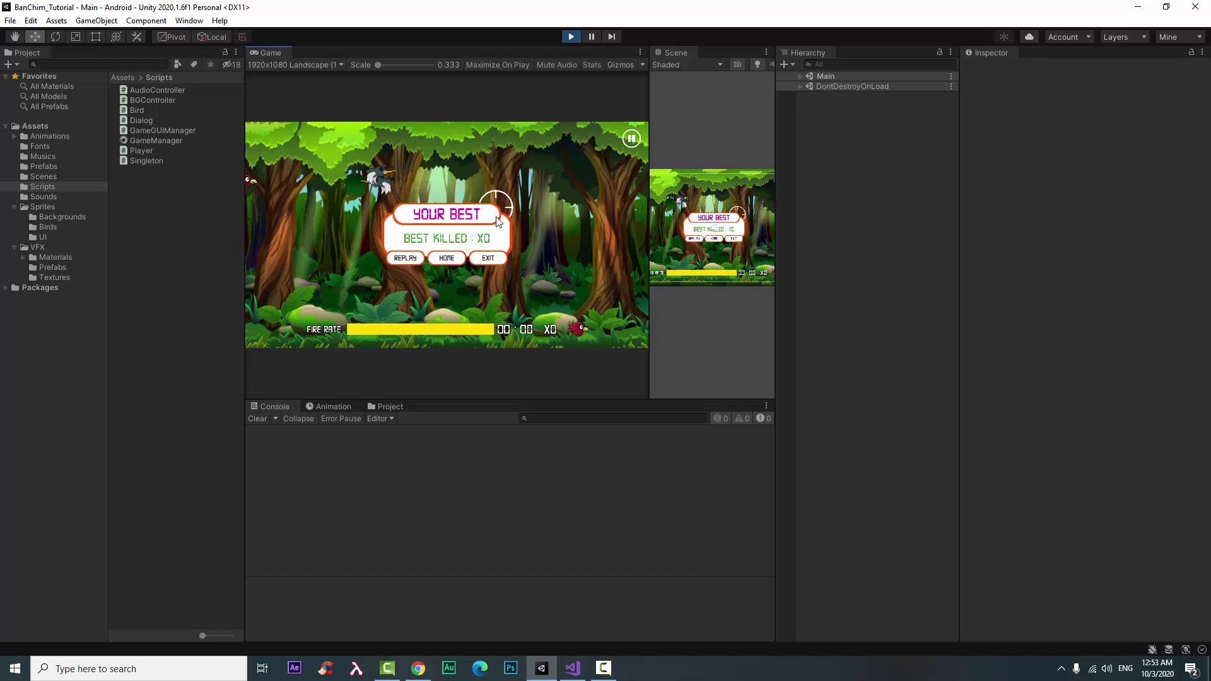
left_click(498, 260)
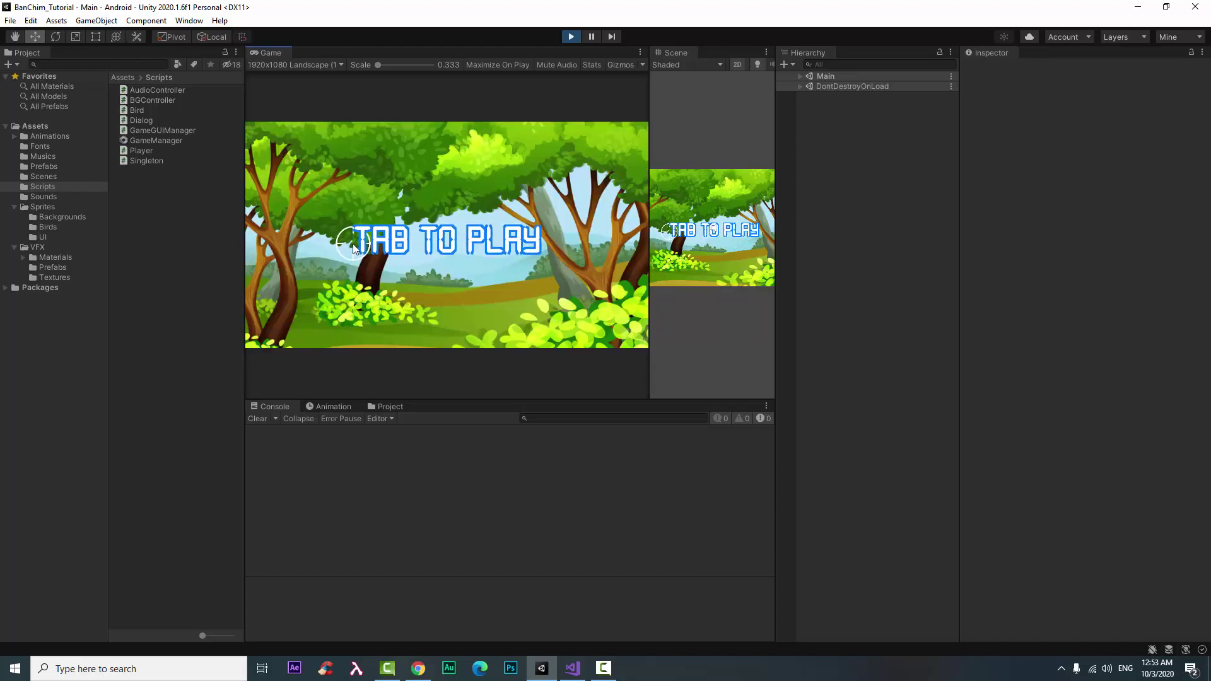
left_click(490, 249)
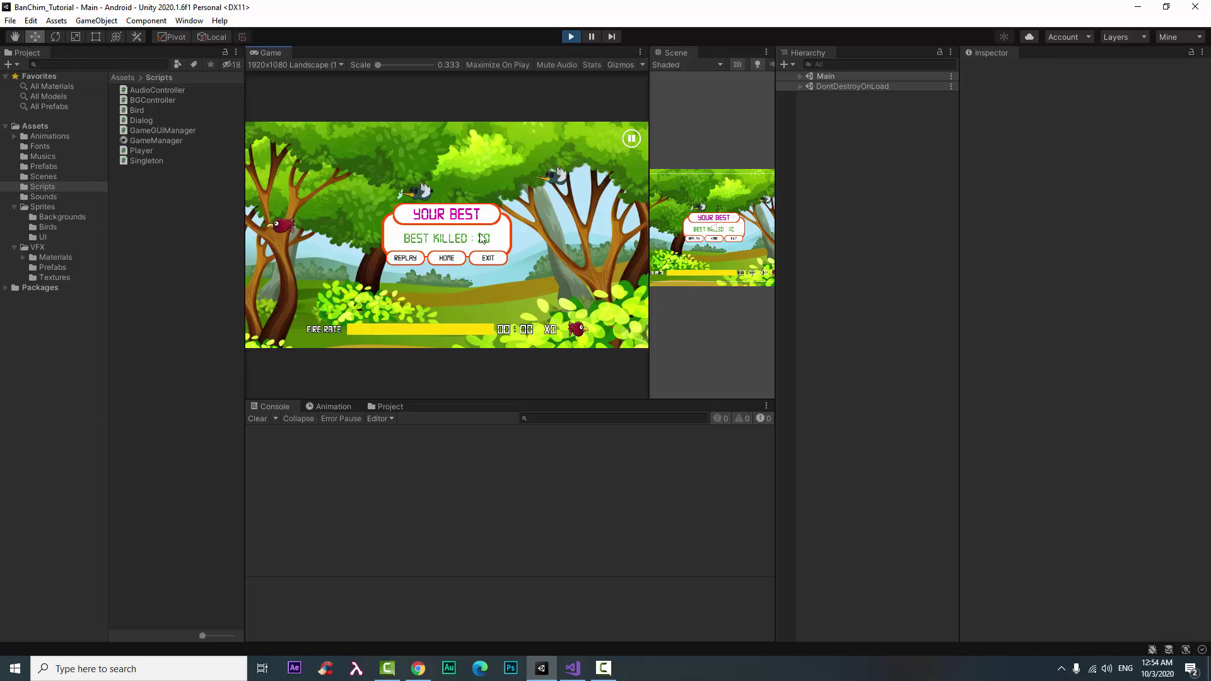
left_click(572, 37)
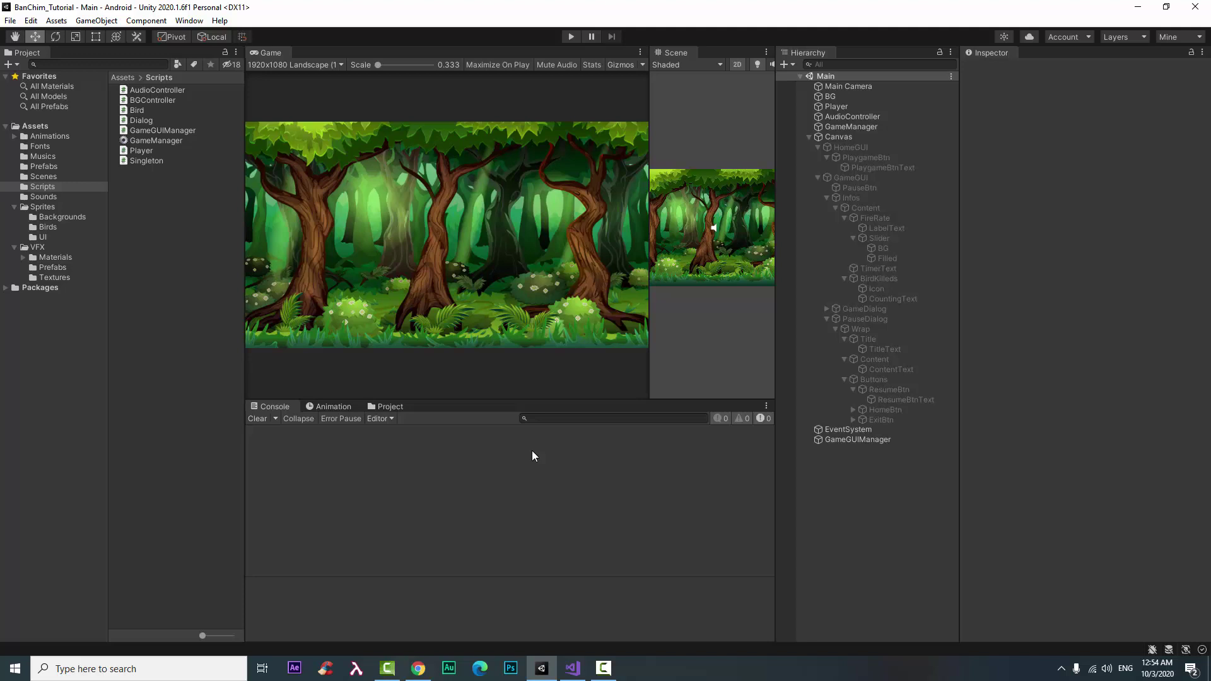
Step: Change the GameManager's Time Limit from 5 to 30 and save the Main scene
left_click(891, 125)
left_click(1092, 258)
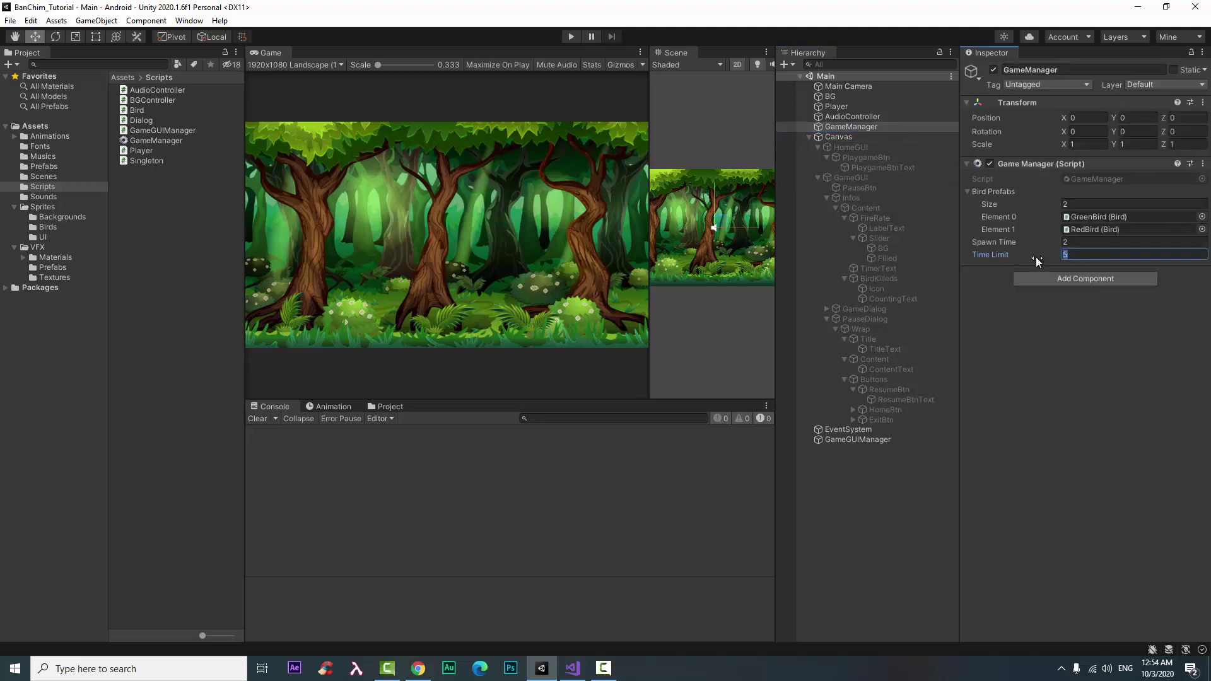
type("30")
key("ctrl+s")
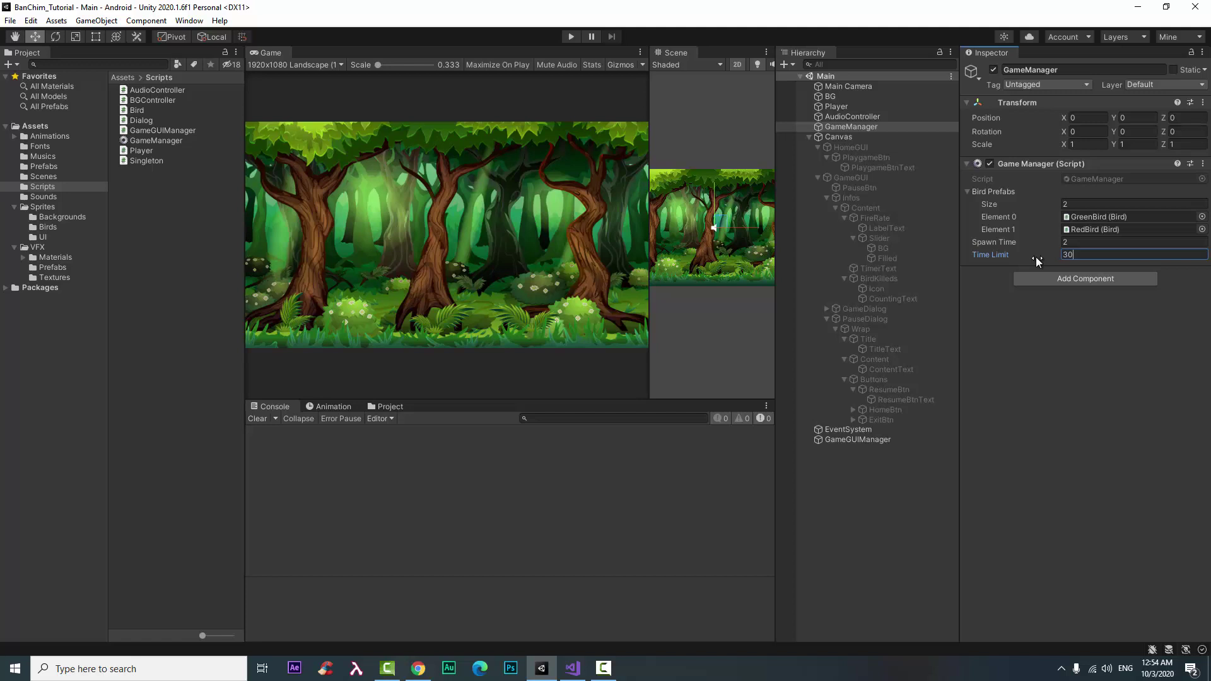